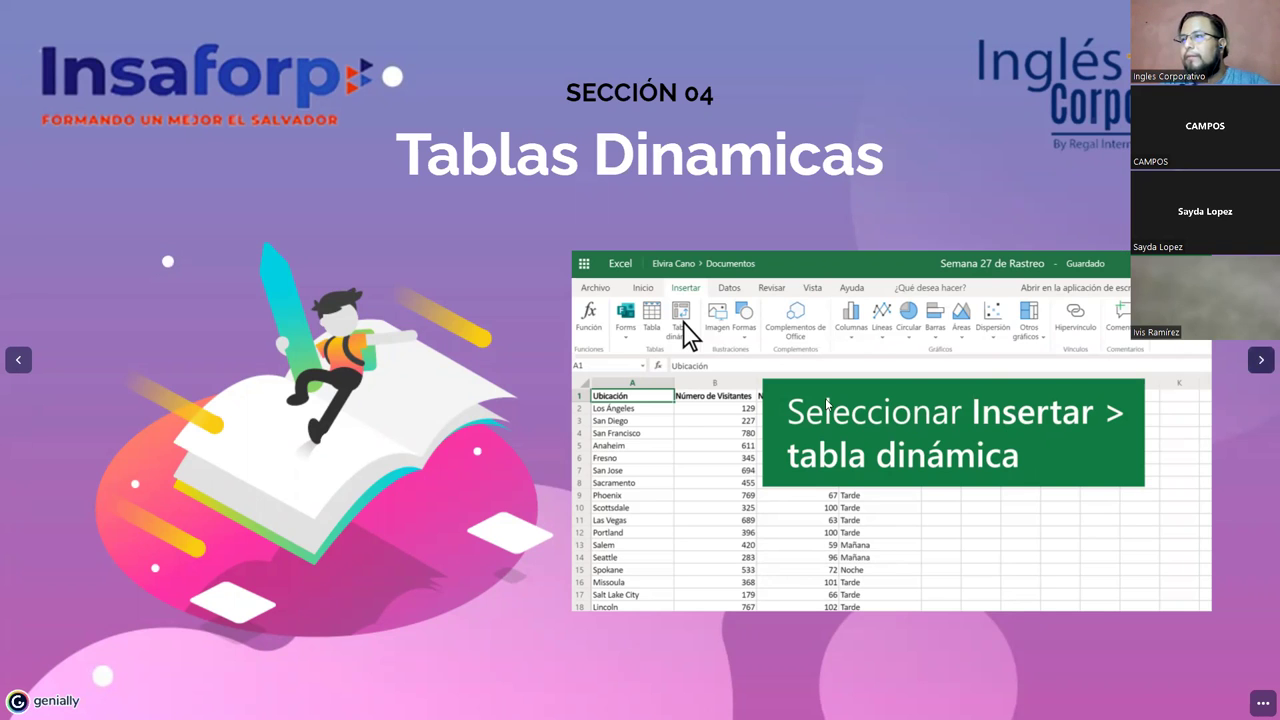
# - Advance the Genially deck from the section title to the Objetivo slide on customising pivot tables
pyautogui.press('Right')
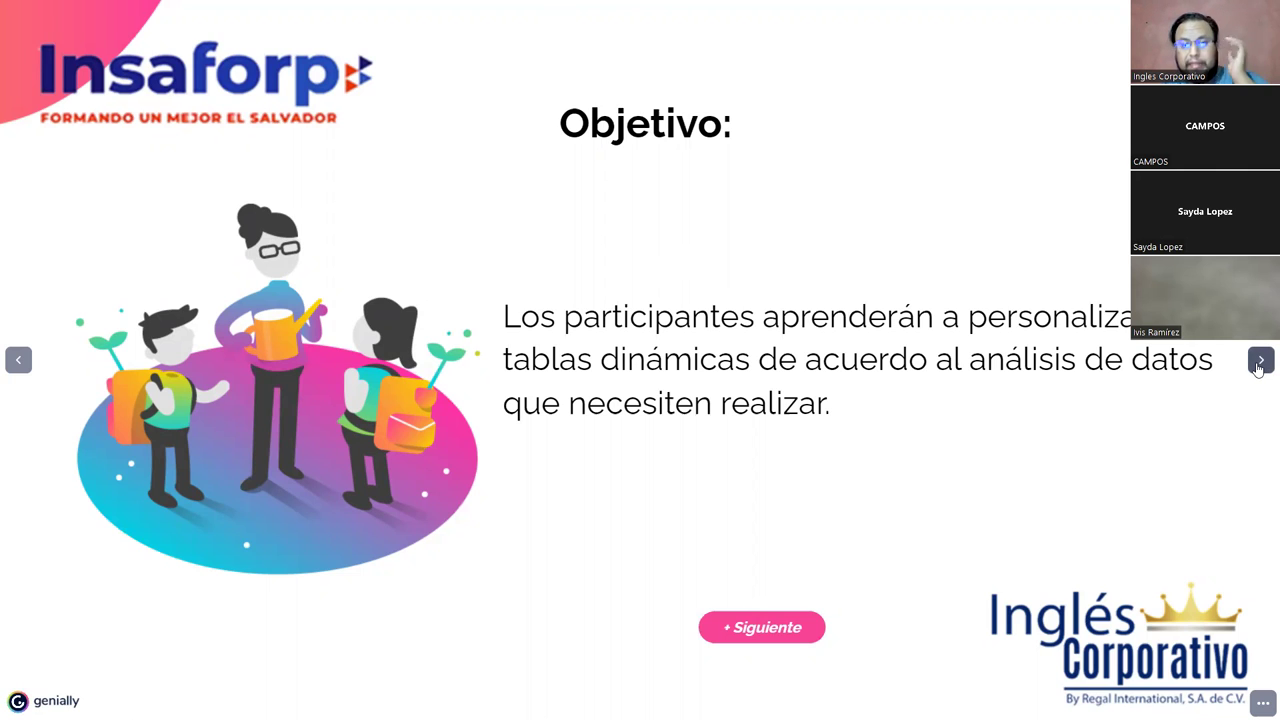
# - Move on to the 'Que son las Tablas Dinamicas' slide describing pivot tables
pyautogui.click(1257, 366)
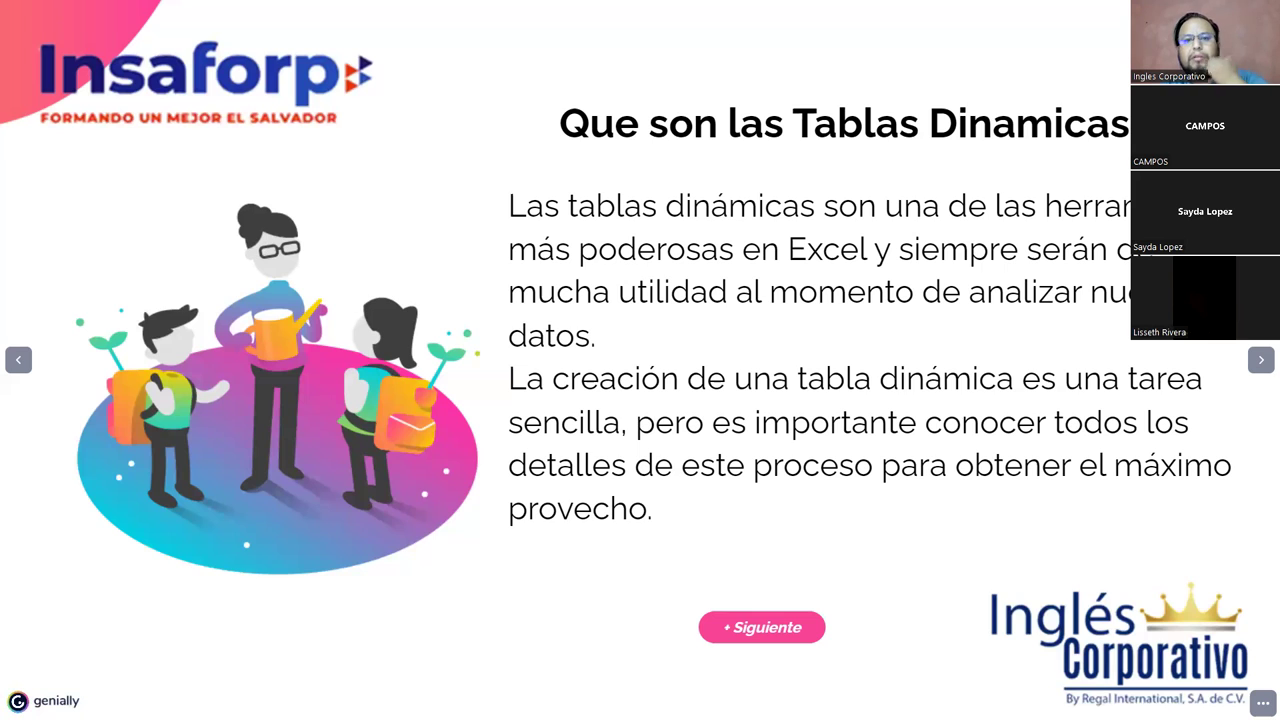
# - Go to the Realizar Ejercicios slide listing the product and student databases and two templates
pyautogui.click(1260, 362)
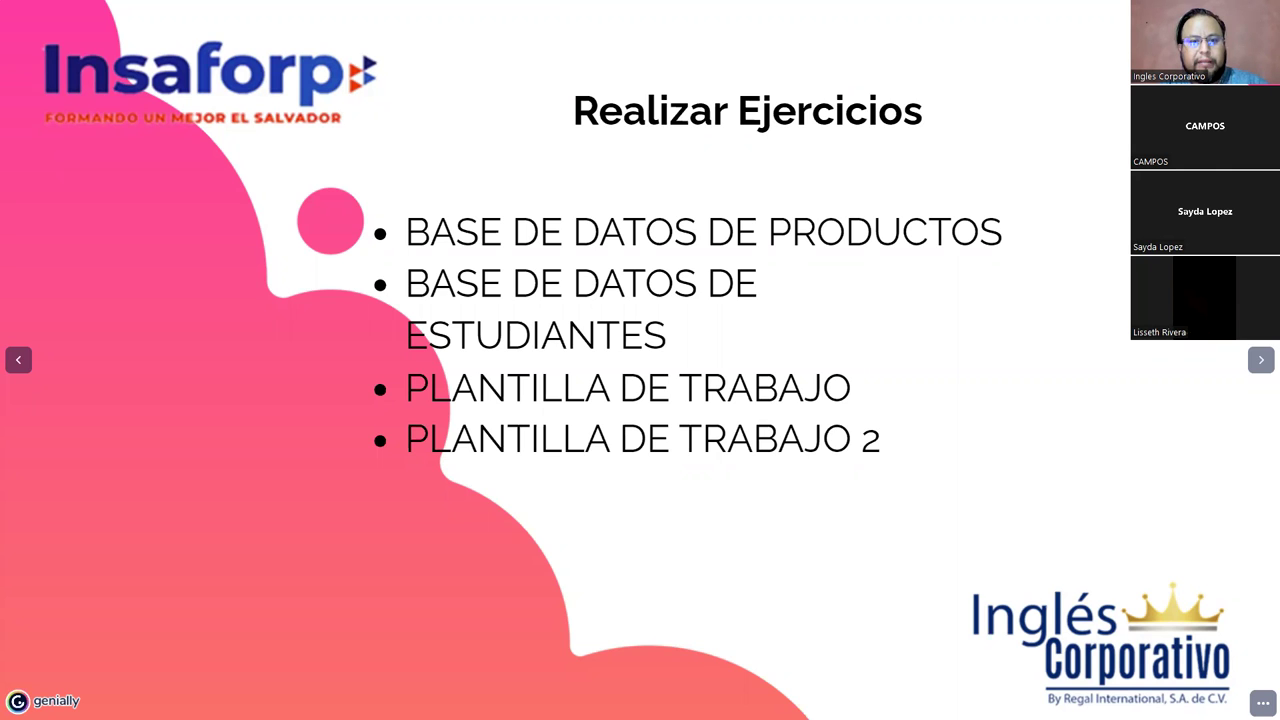
pyautogui.hotkey('alt', 'Tab')
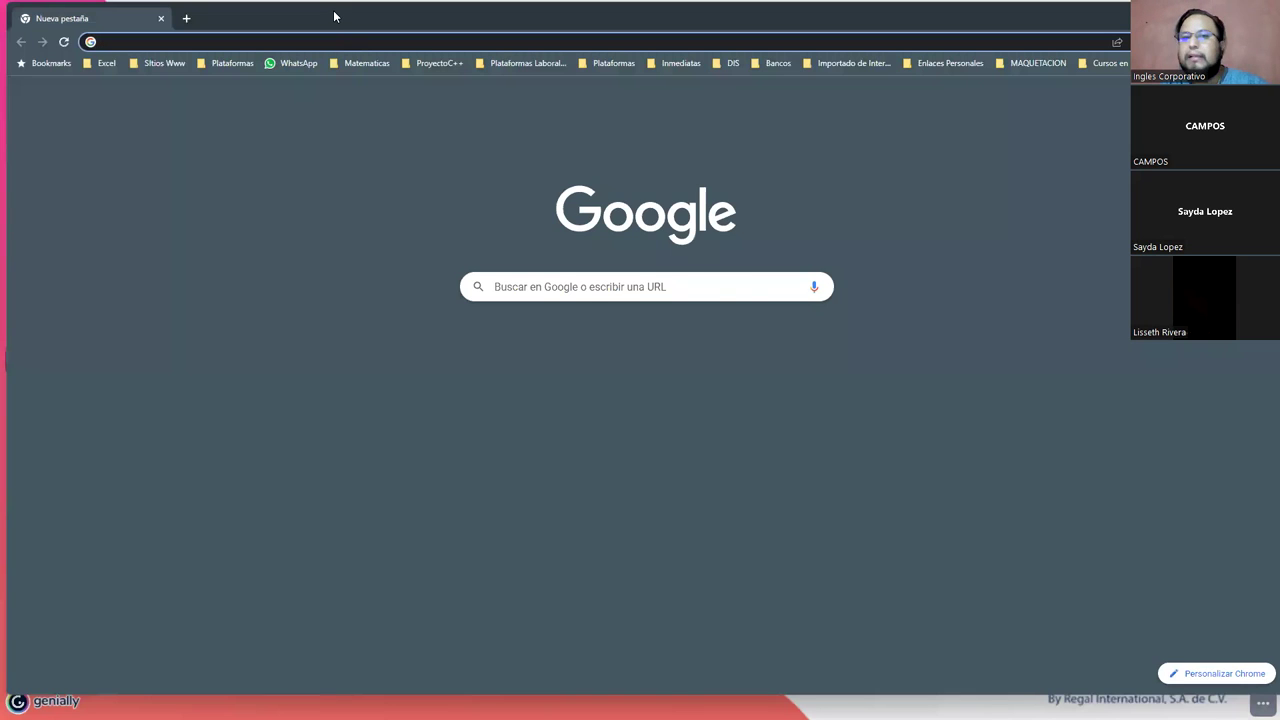
pyautogui.hotkey('alt', 'Tab')
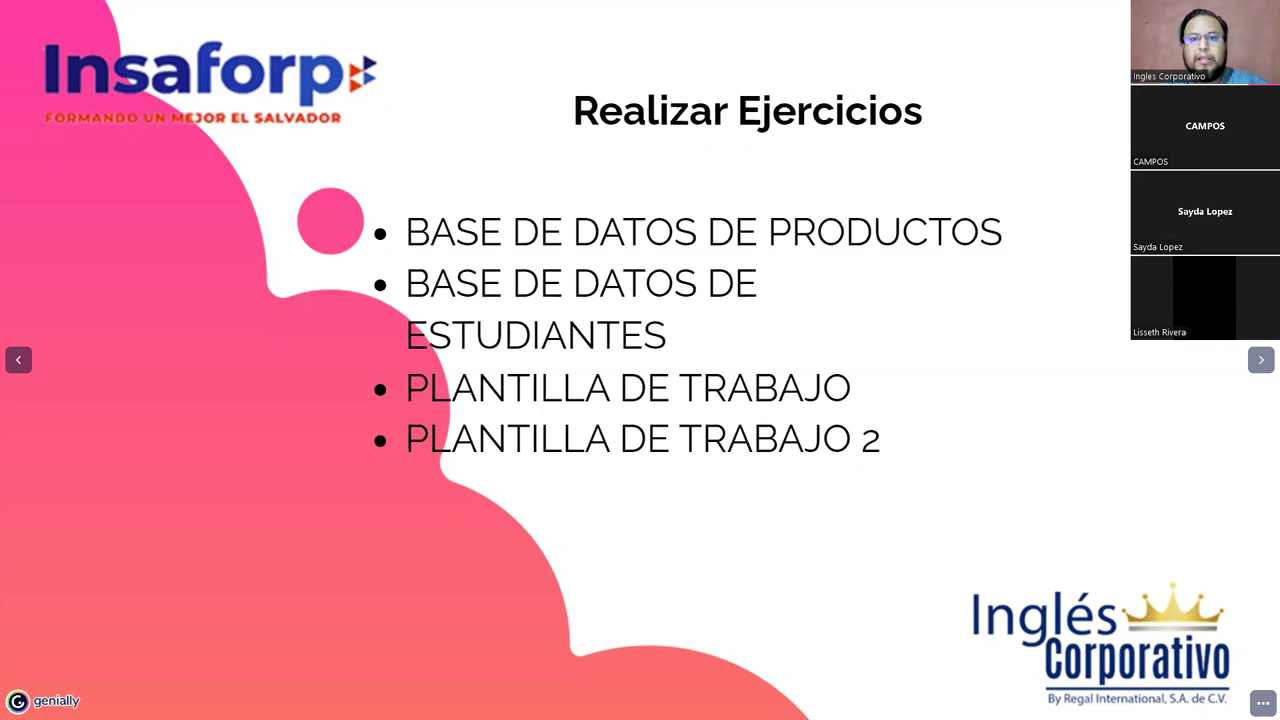
# - Try advancing past Realizar Ejercicios toward the ¡Dudas o Preguntas! slide
pyautogui.click(1260, 362)
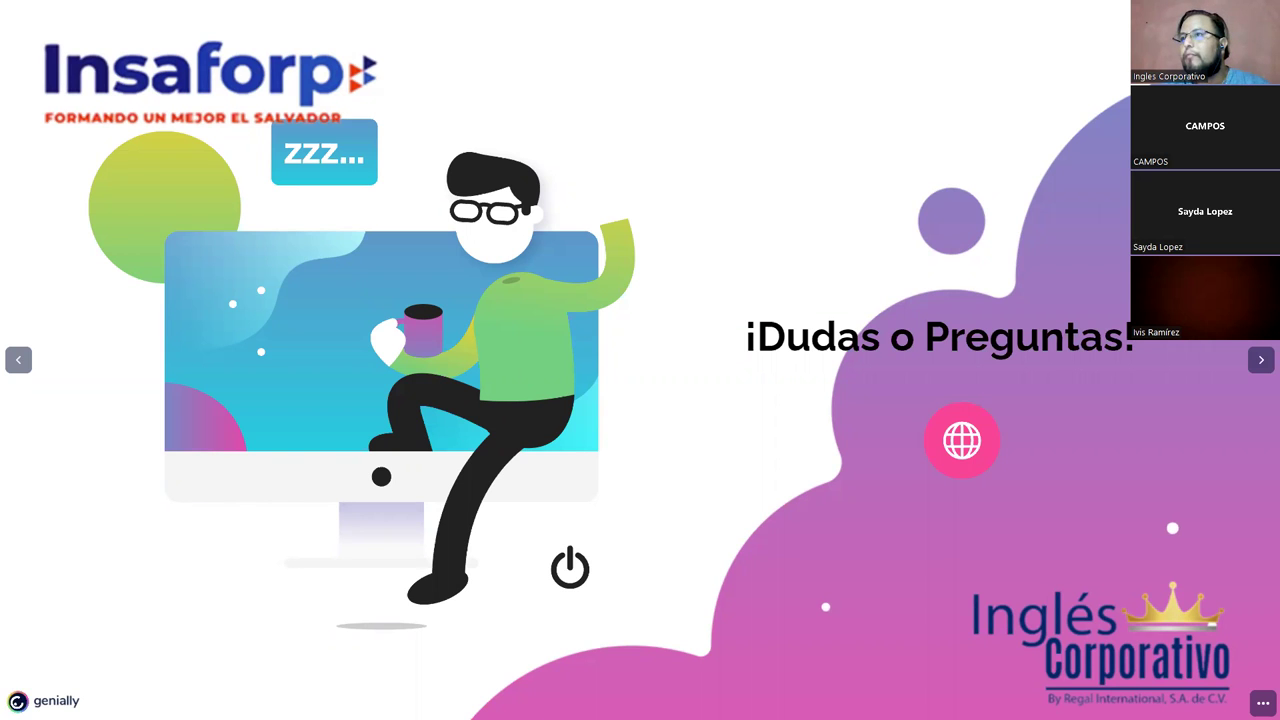
# - Switch to the student database workbook and widen the Profesora column
pyautogui.hotkey('alt', 'Tab')
pyautogui.scroll(-1, 258, 406)
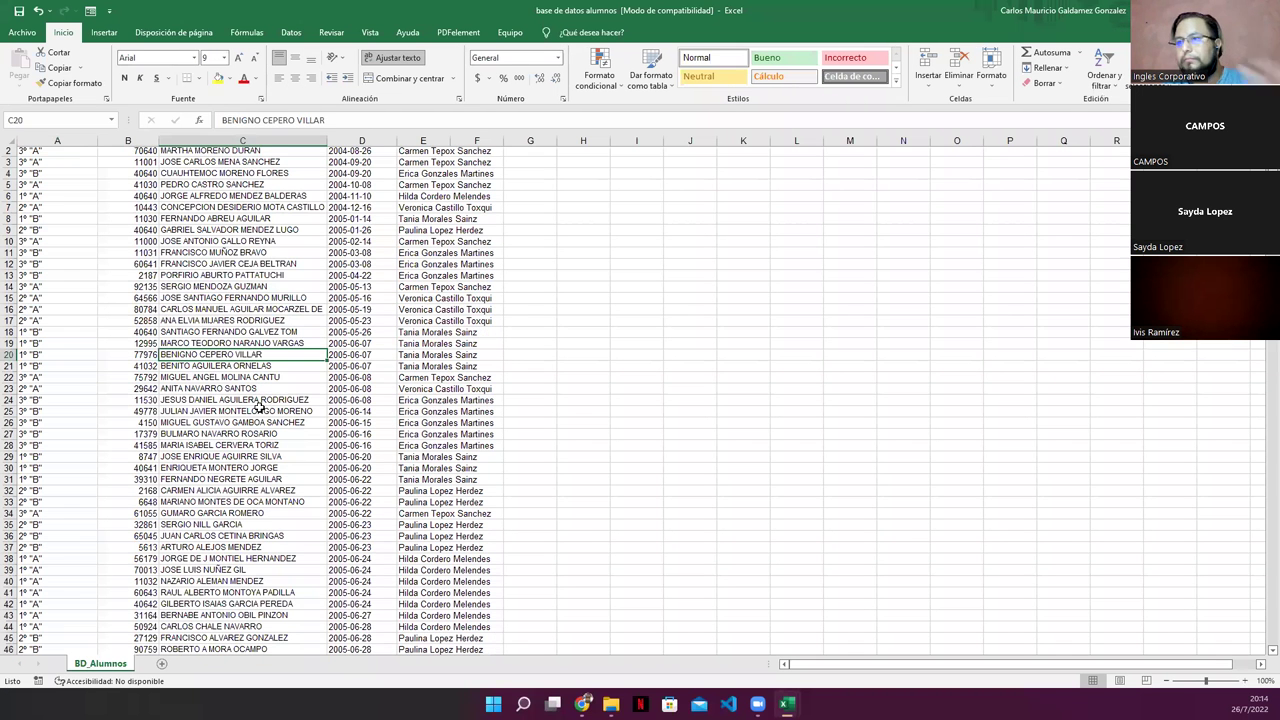
pyautogui.scroll(1, 296, 442)
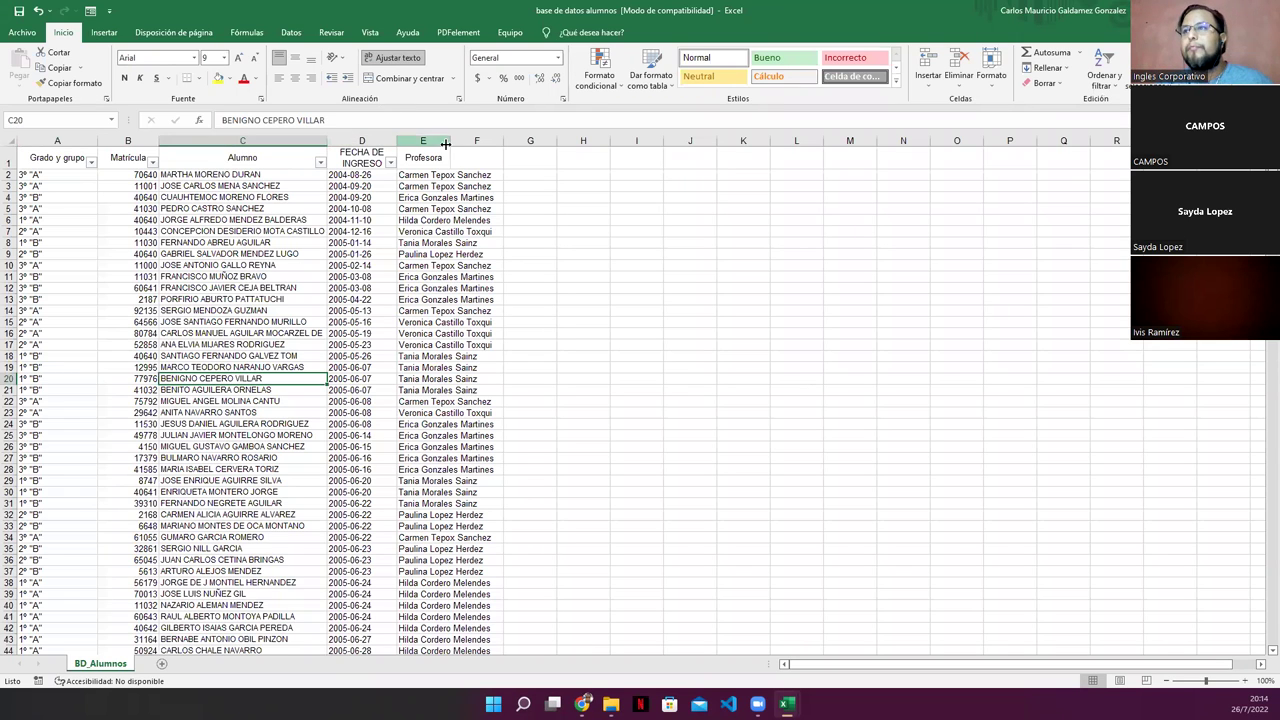
pyautogui.moveTo(450, 141); pyautogui.dragTo(515, 141)
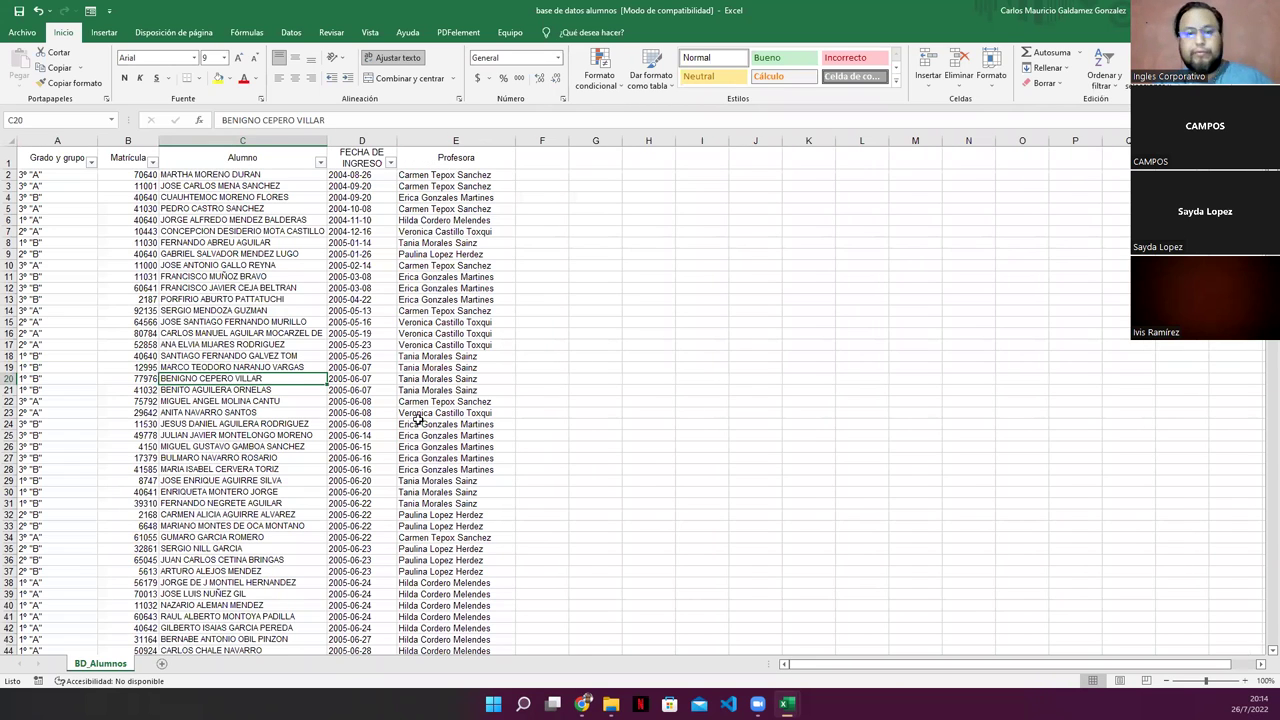
# - Select the Grado y grupo values from A2 down to A349, then return to A1
pyautogui.click(258, 401)
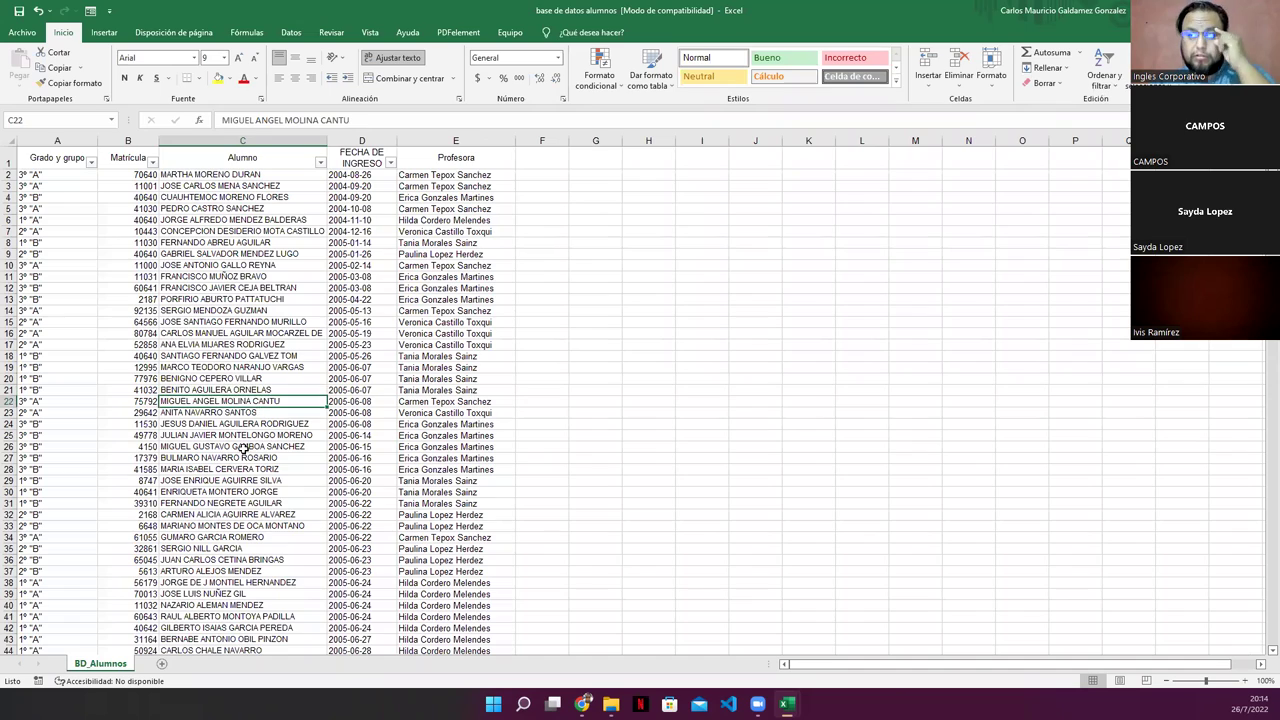
pyautogui.scroll(-7, 268, 469)
pyautogui.scroll(-5, 268, 469)
pyautogui.scroll(-7, 268, 469)
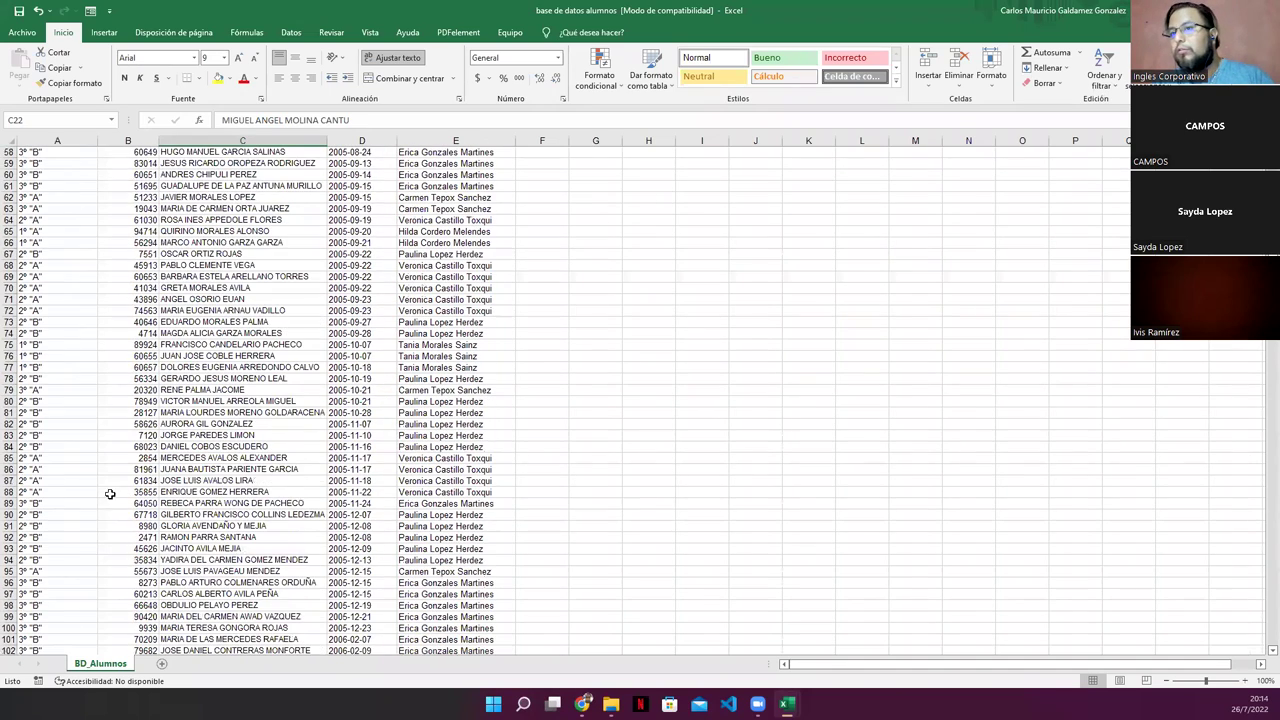
pyautogui.click(47, 474)
pyautogui.hotkey('ctrl', 'shift', 'Down')
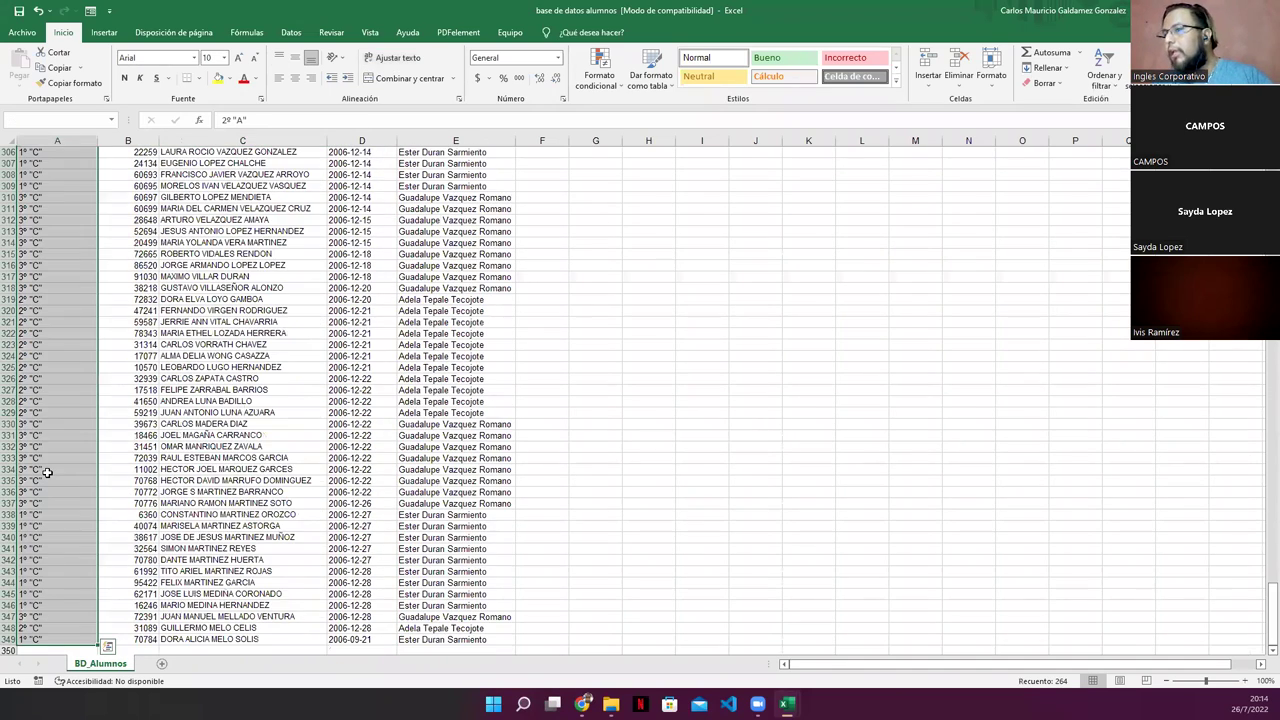
pyautogui.press('Down')
pyautogui.hotkey('ctrl', 'Up')
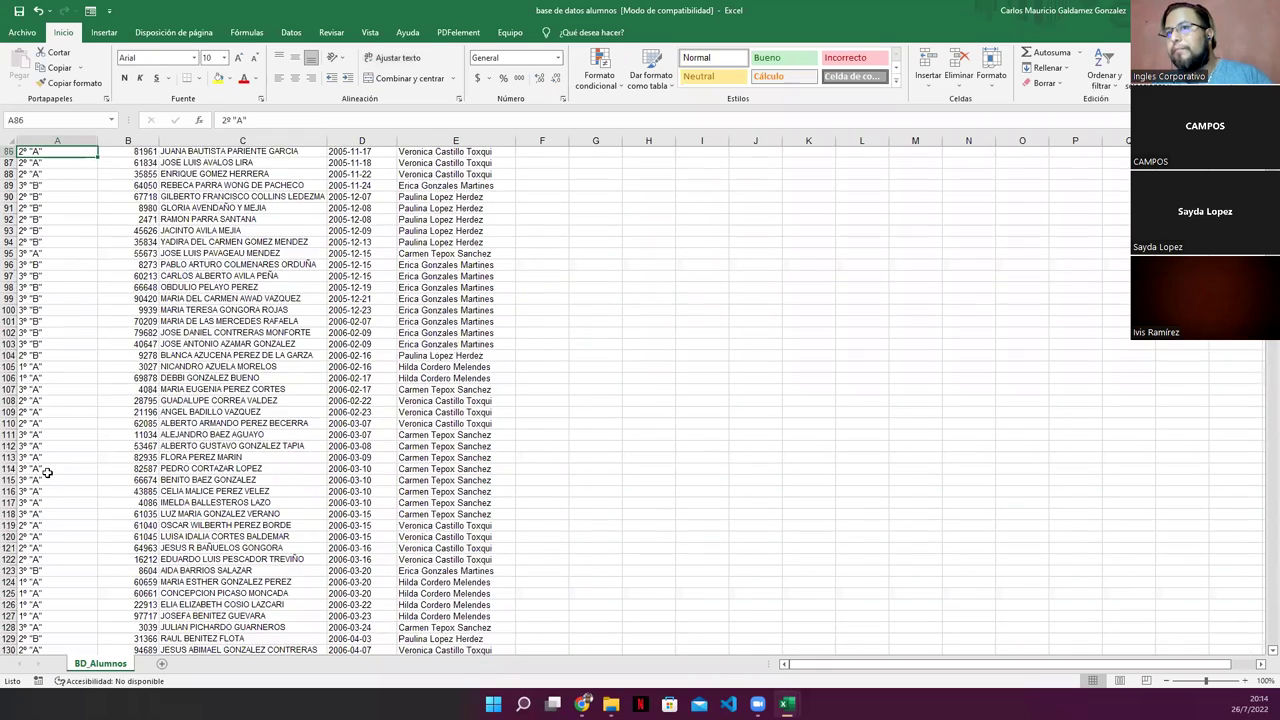
pyautogui.press('Down')
pyautogui.hotkey('ctrl', 'shift', 'Down')
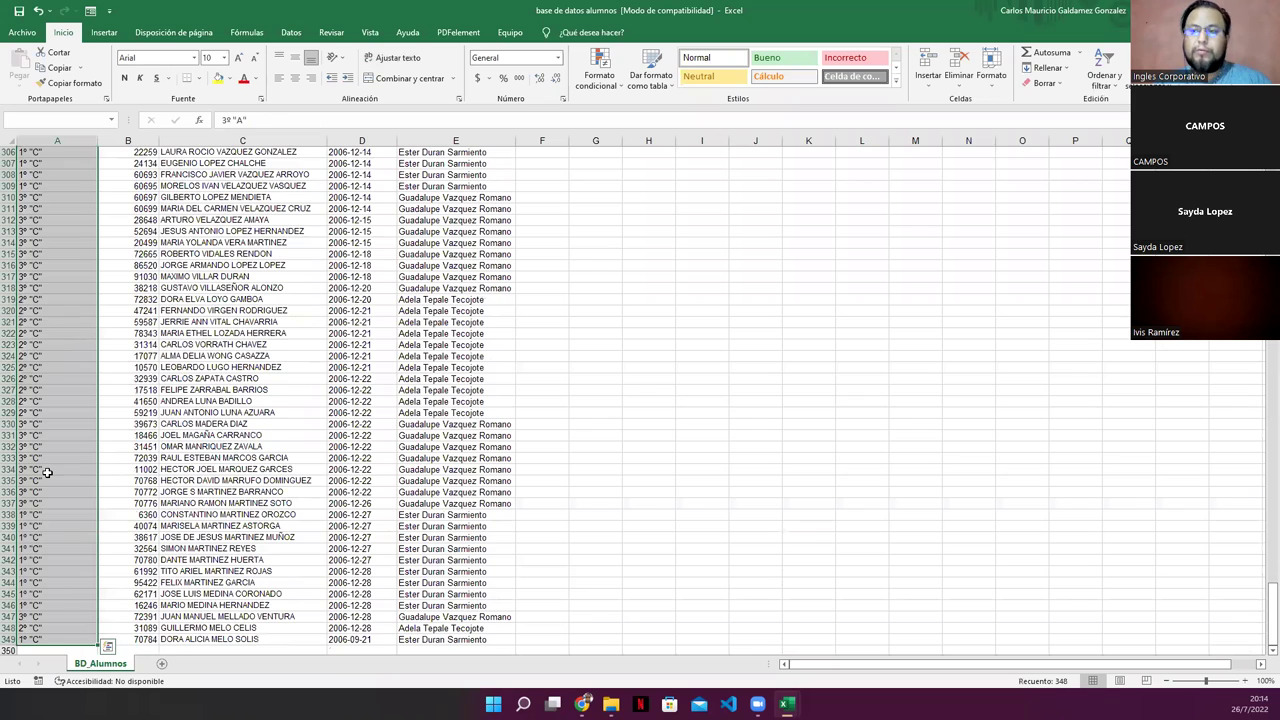
pyautogui.hotkey('ctrl', 'Up')
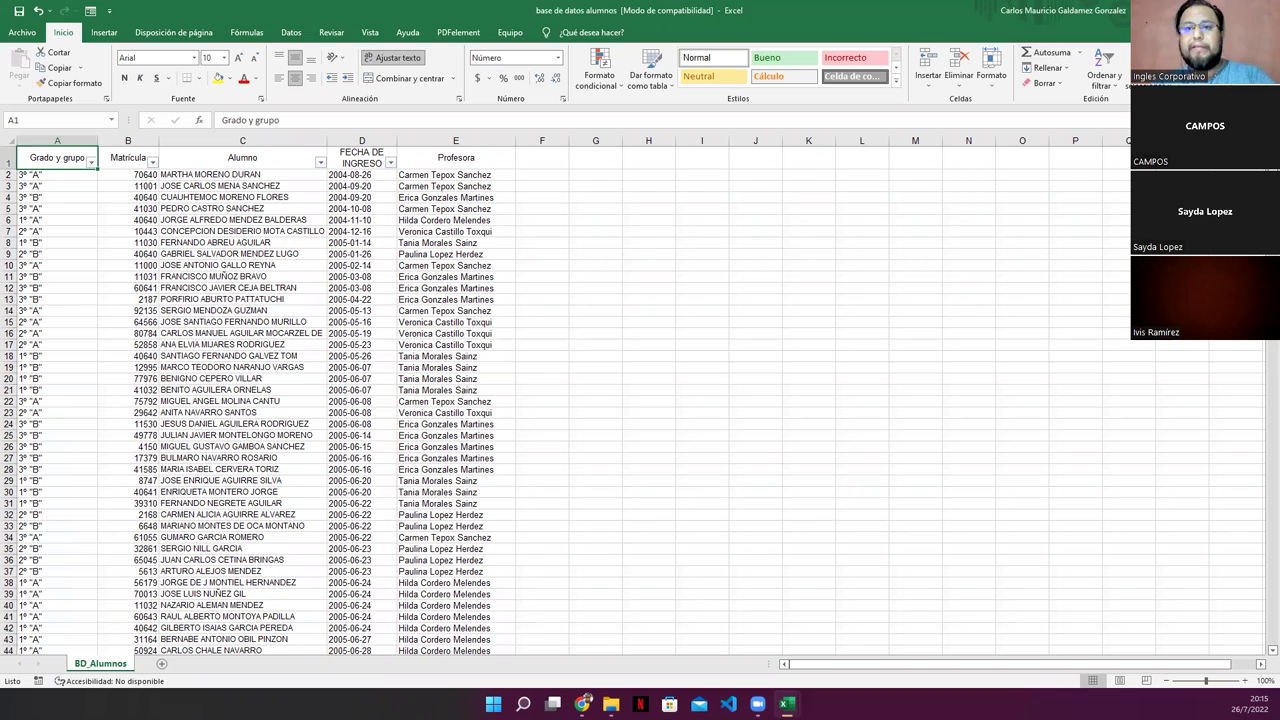
# - AutoFit the Alumno column to show full names and select the A1:E1 header row
pyautogui.click(125, 354)
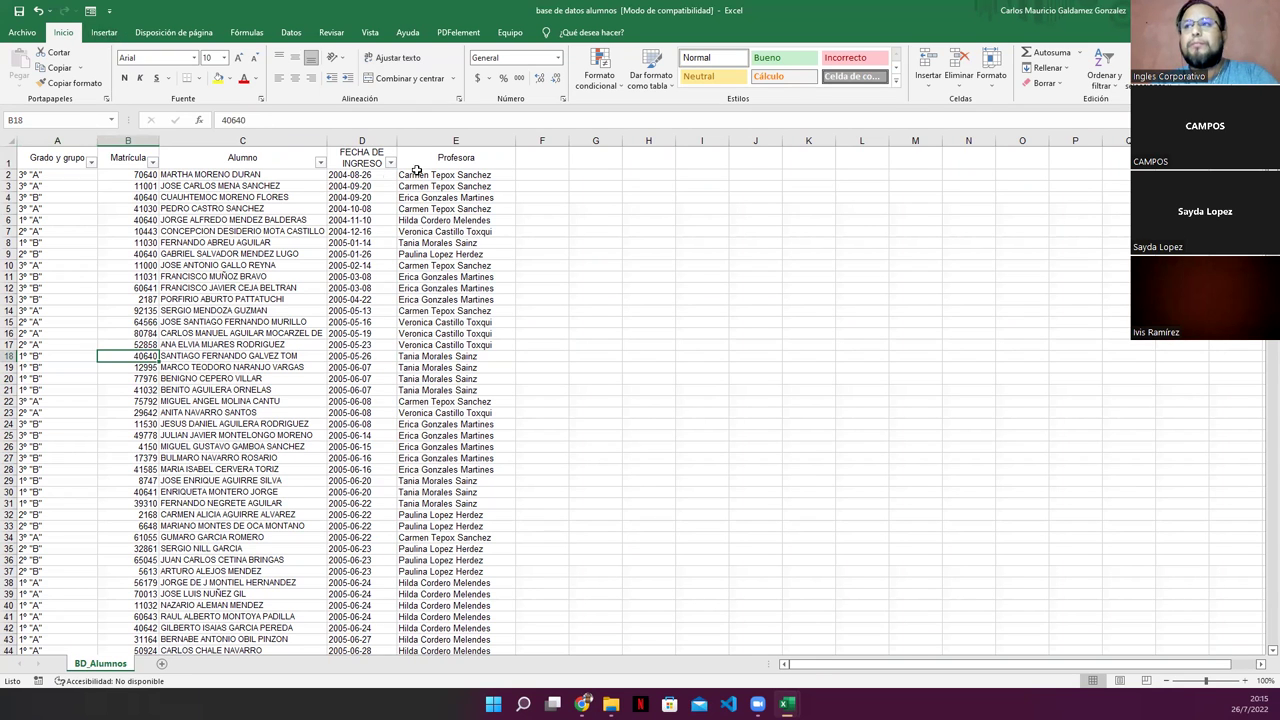
pyautogui.doubleClick(325, 140)
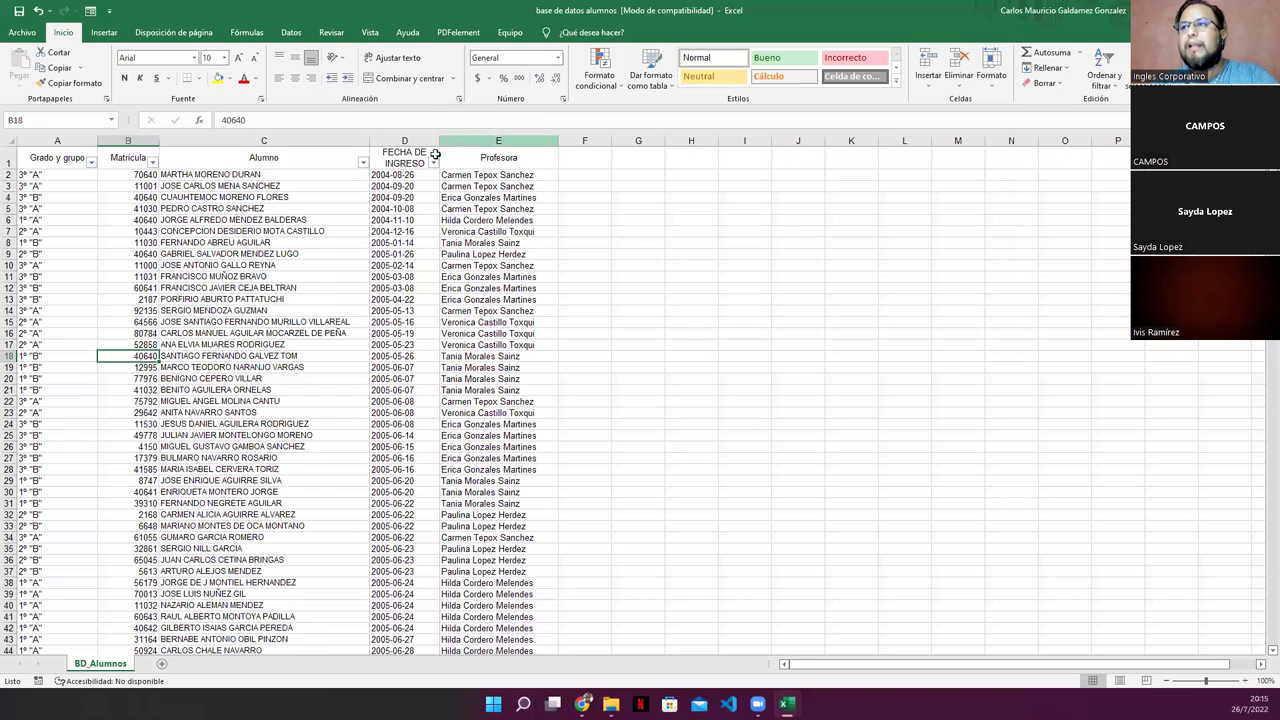
pyautogui.click(509, 160)
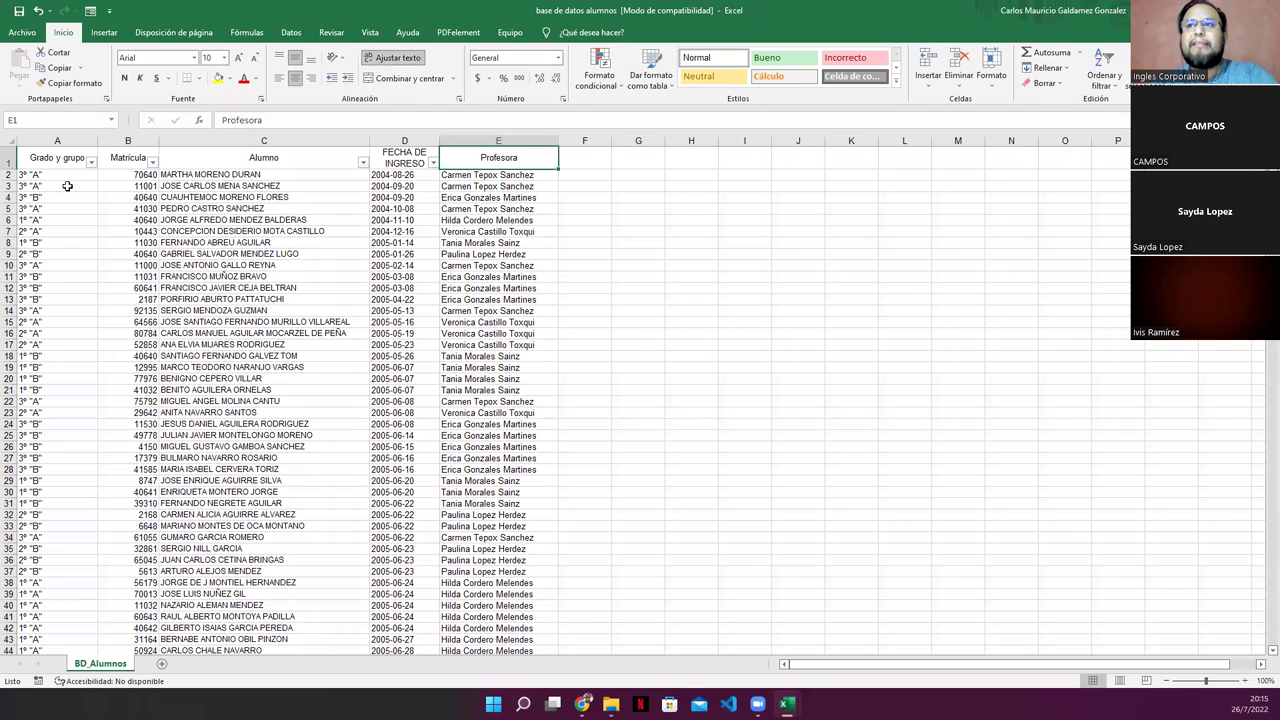
pyautogui.moveTo(58, 163)
pyautogui.mouseDown()
pyautogui.moveTo(370, 181)
pyautogui.moveTo(482, 163)
pyautogui.mouseUp()
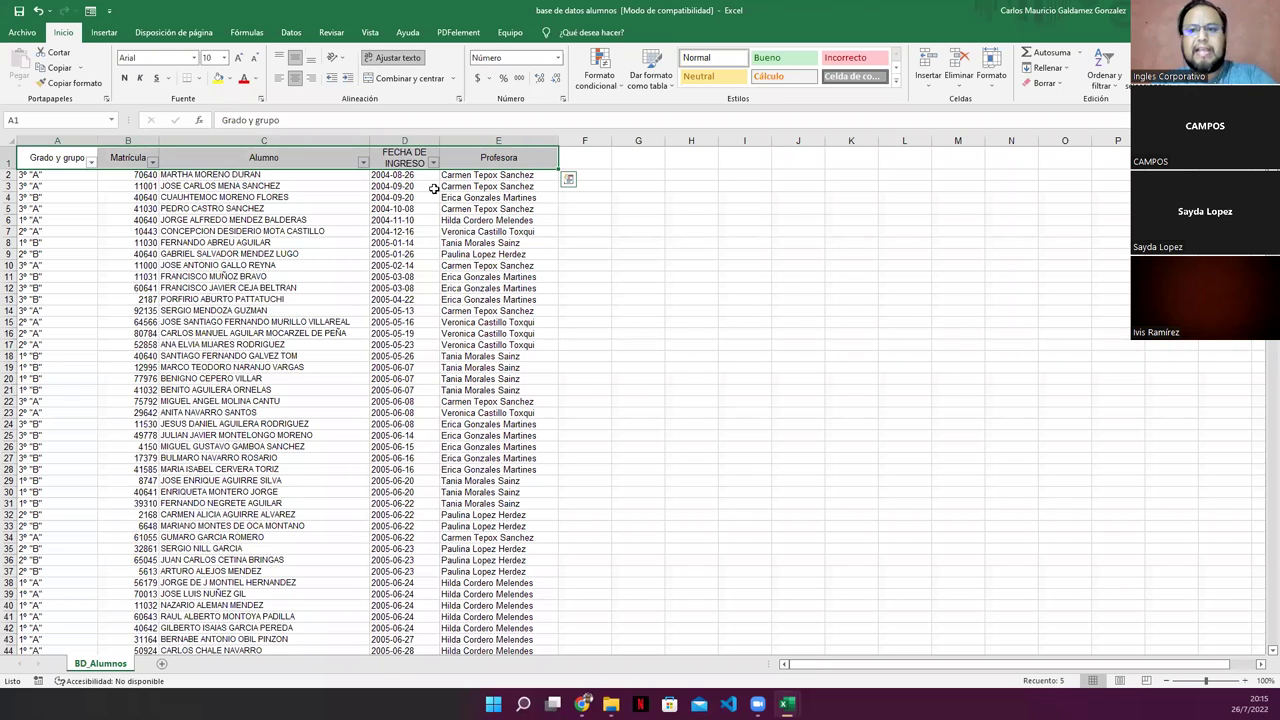
# - Select sample student records, names in the Alumno column, and enrolment numbers B2:B18
pyautogui.click(59, 178)
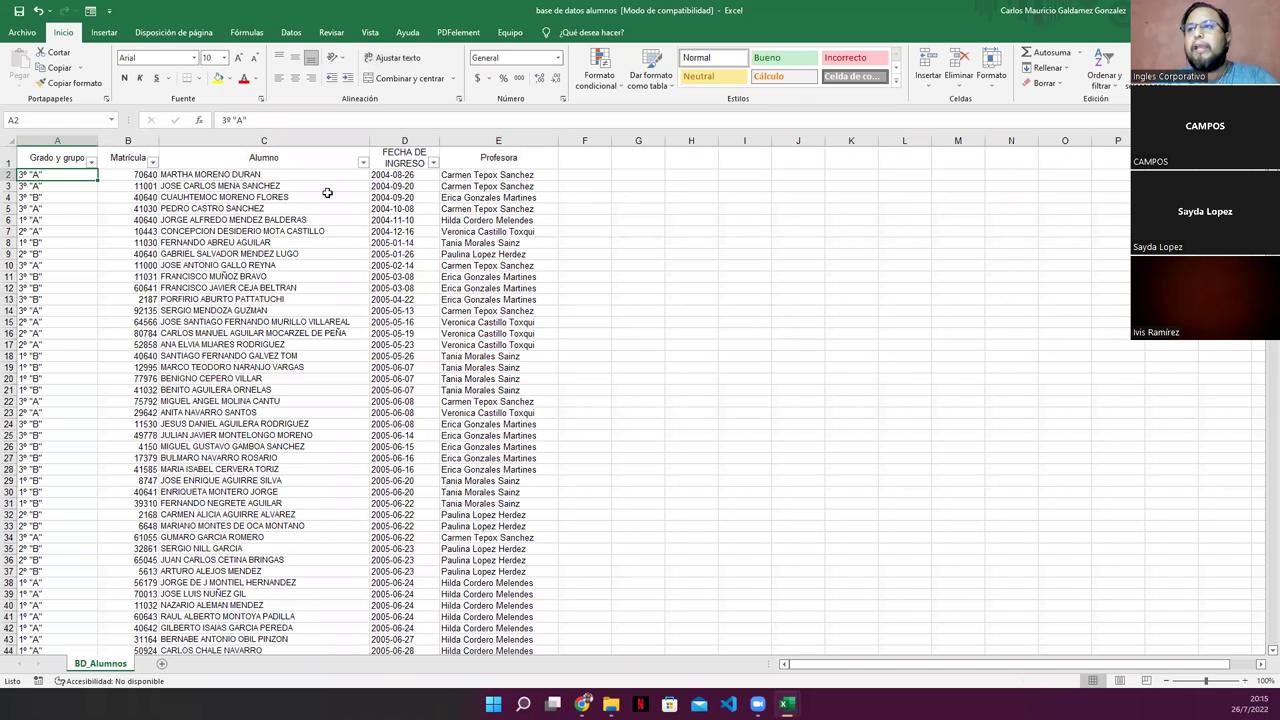
pyautogui.moveTo(57, 158)
pyautogui.mouseDown()
pyautogui.moveTo(418, 423)
pyautogui.moveTo(448, 479)
pyautogui.mouseUp()
pyautogui.click(278, 446)
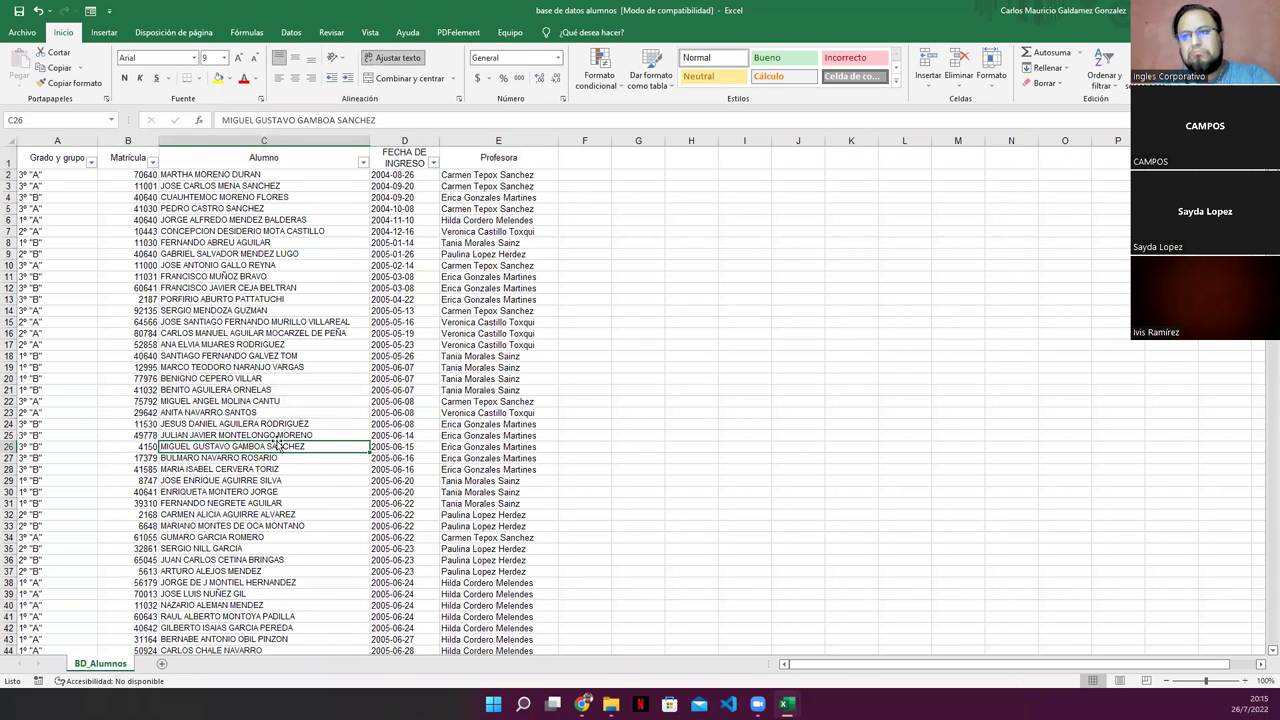
pyautogui.click(202, 310)
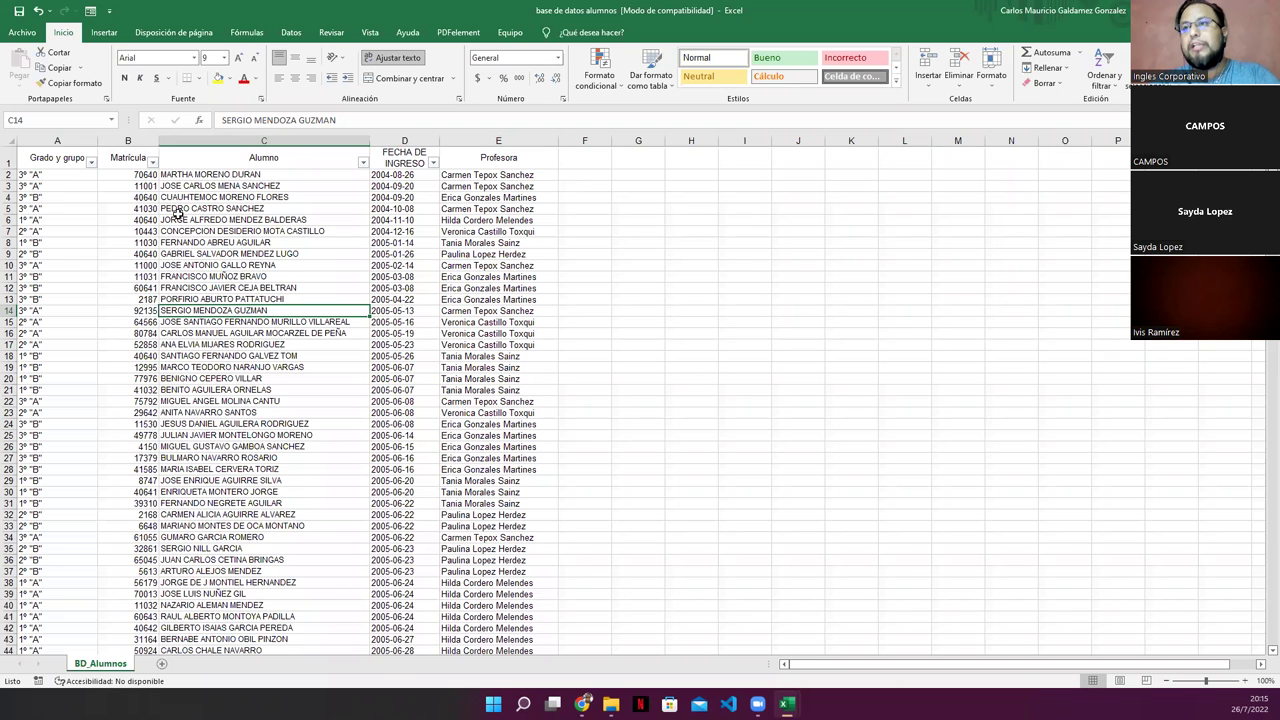
pyautogui.moveTo(180, 176); pyautogui.dragTo(192, 236)
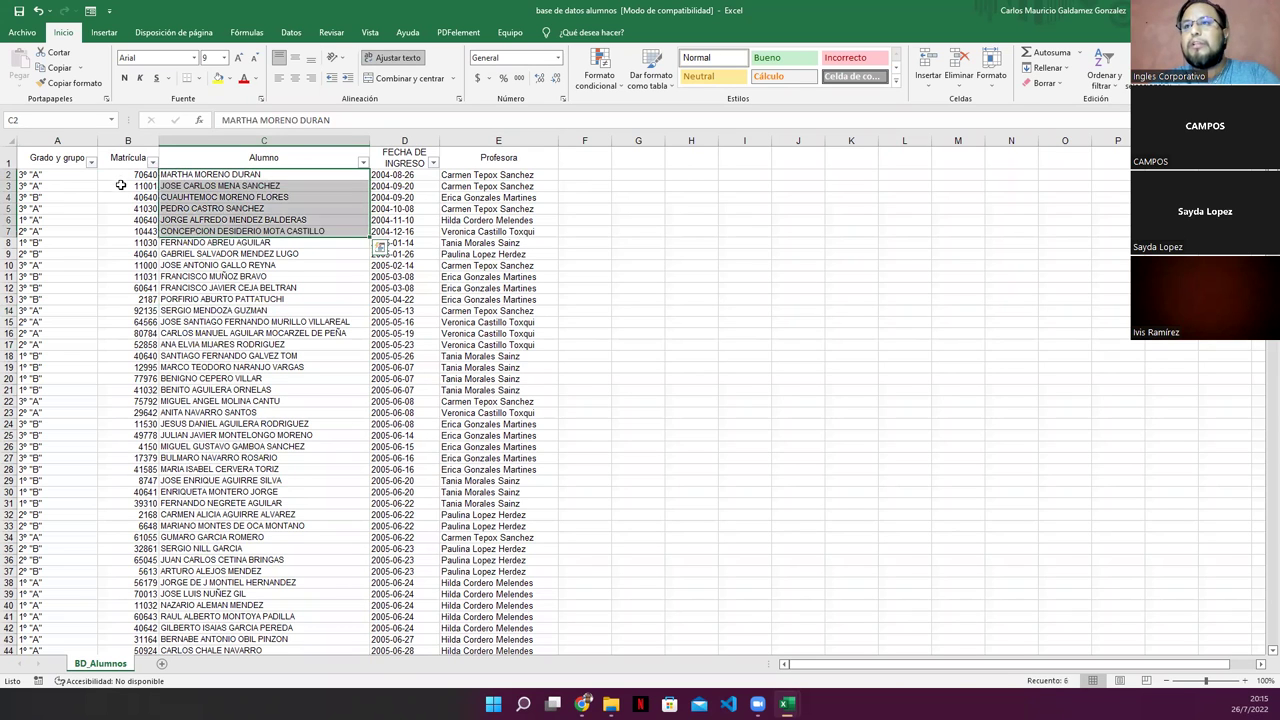
pyautogui.moveTo(121, 176); pyautogui.dragTo(110, 367)
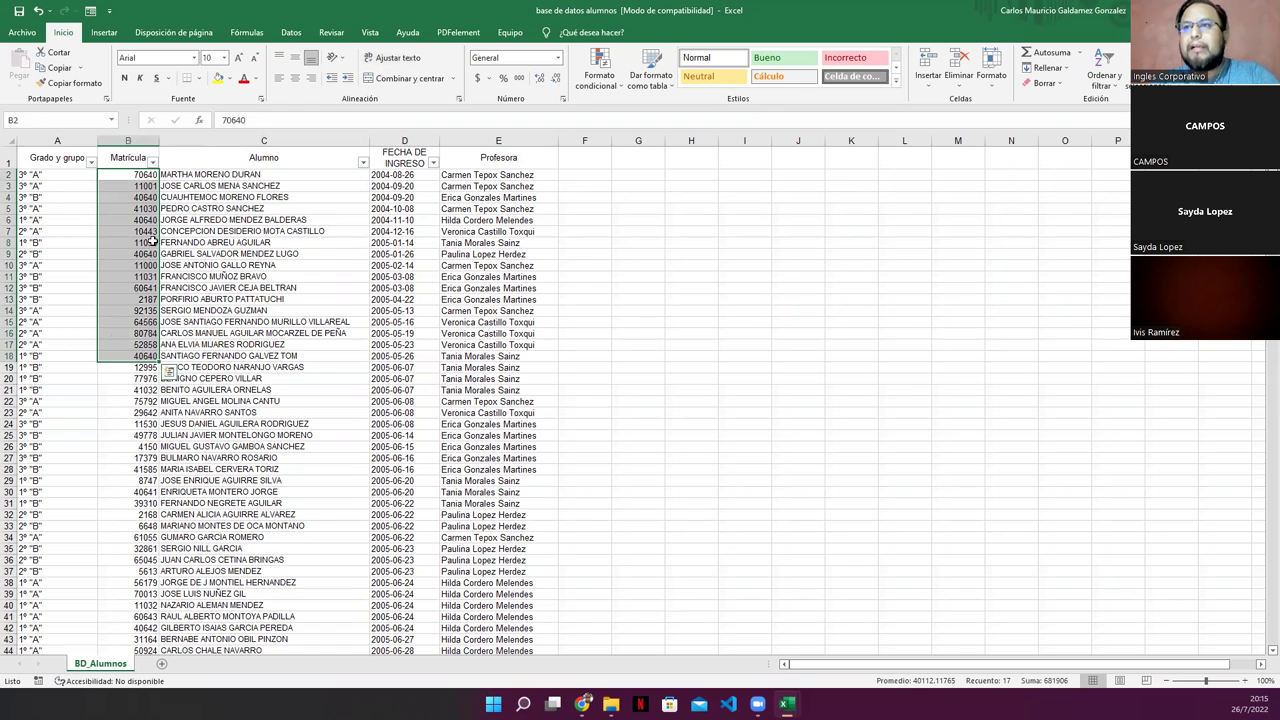
# - Filter the Matrícula column to show only enrolment number 2168
pyautogui.click(152, 162)
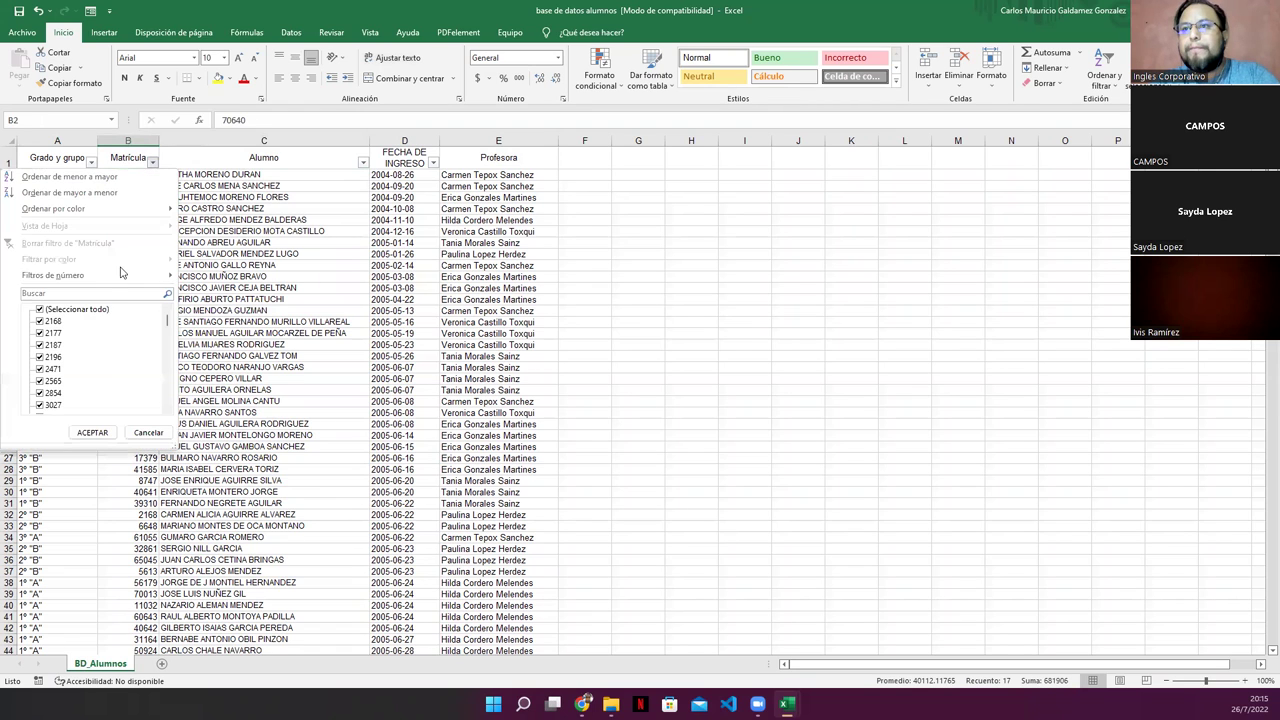
pyautogui.scroll(-2, 158, 380)
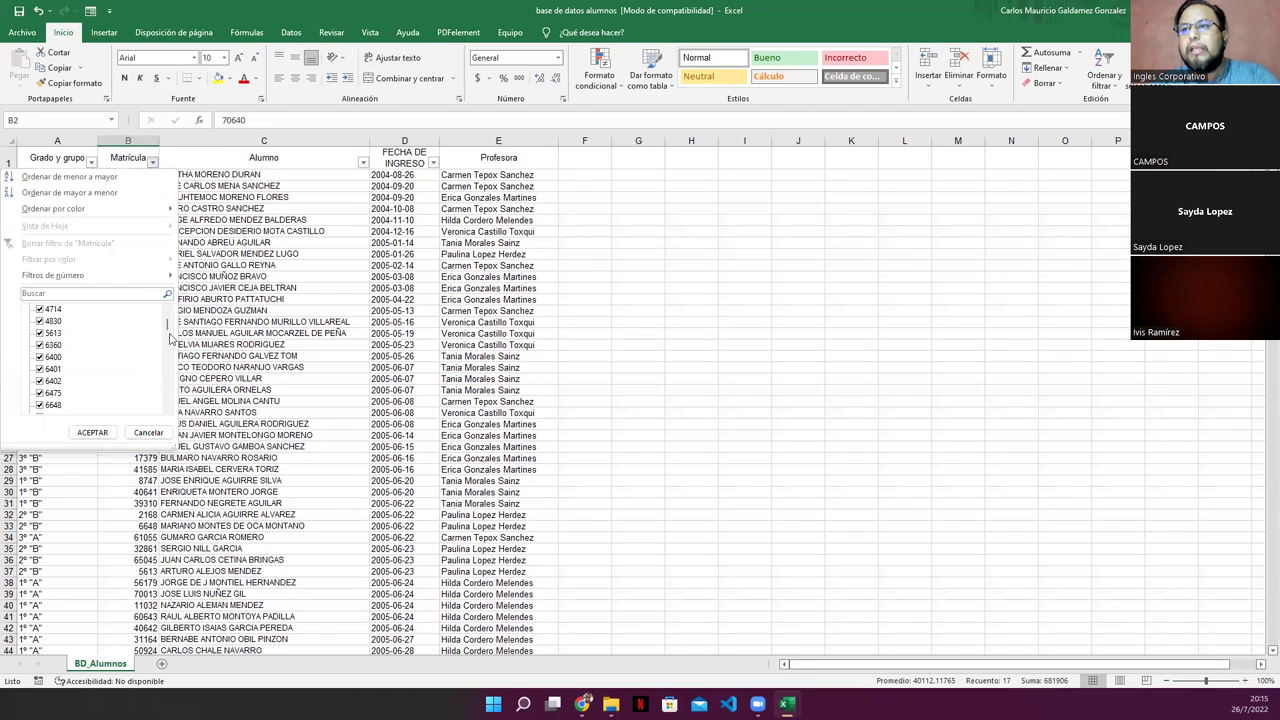
pyautogui.moveTo(172, 330); pyautogui.dragTo(172, 420)
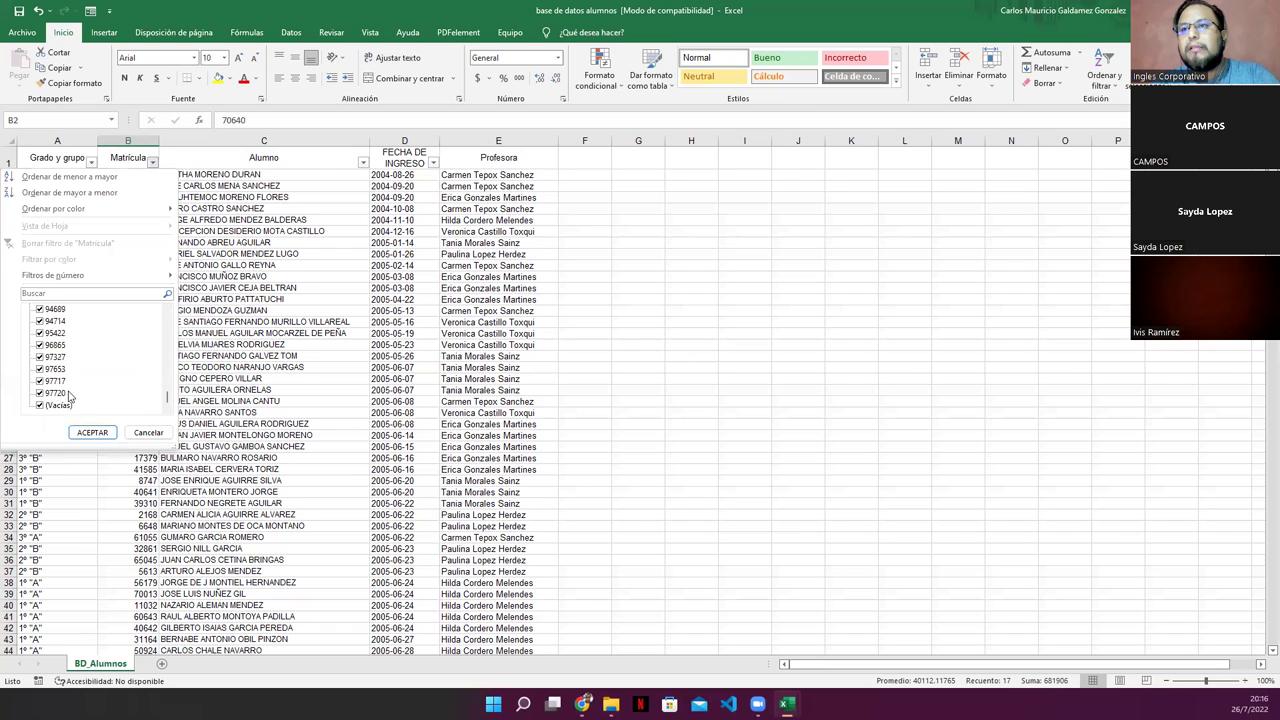
pyautogui.moveTo(168, 400); pyautogui.dragTo(180, 305)
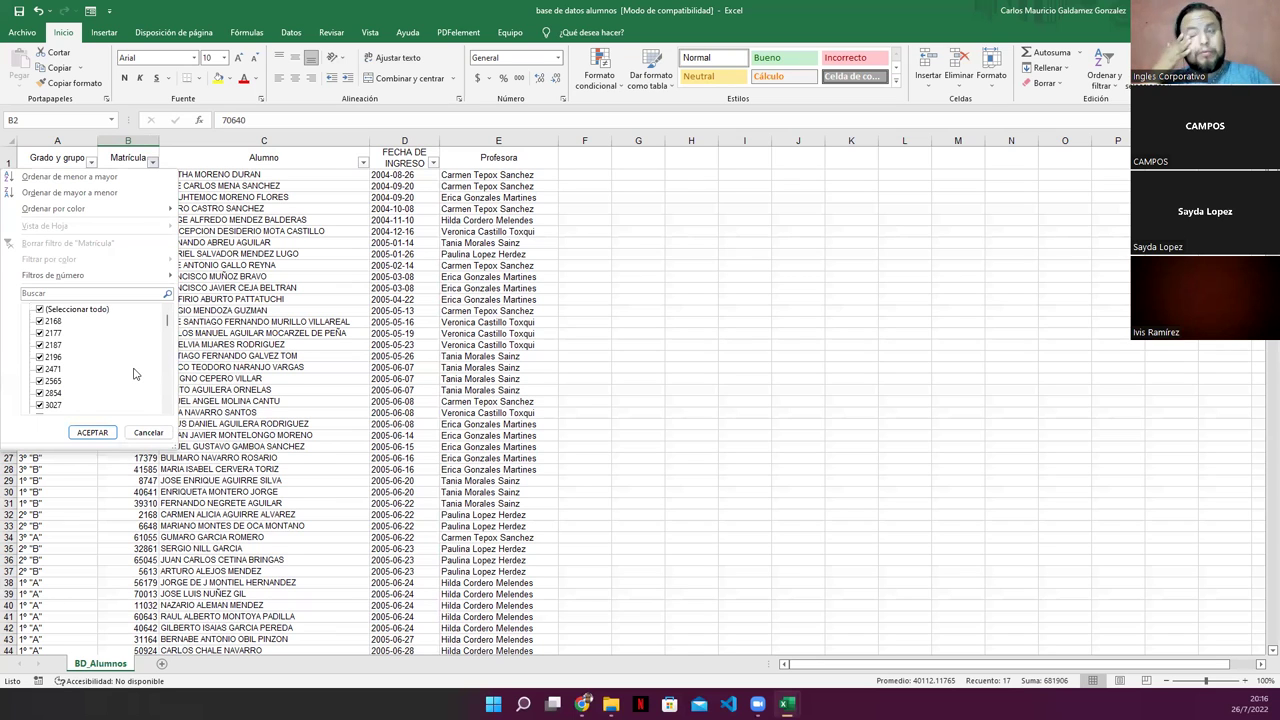
pyautogui.click(40, 310)
pyautogui.click(40, 321)
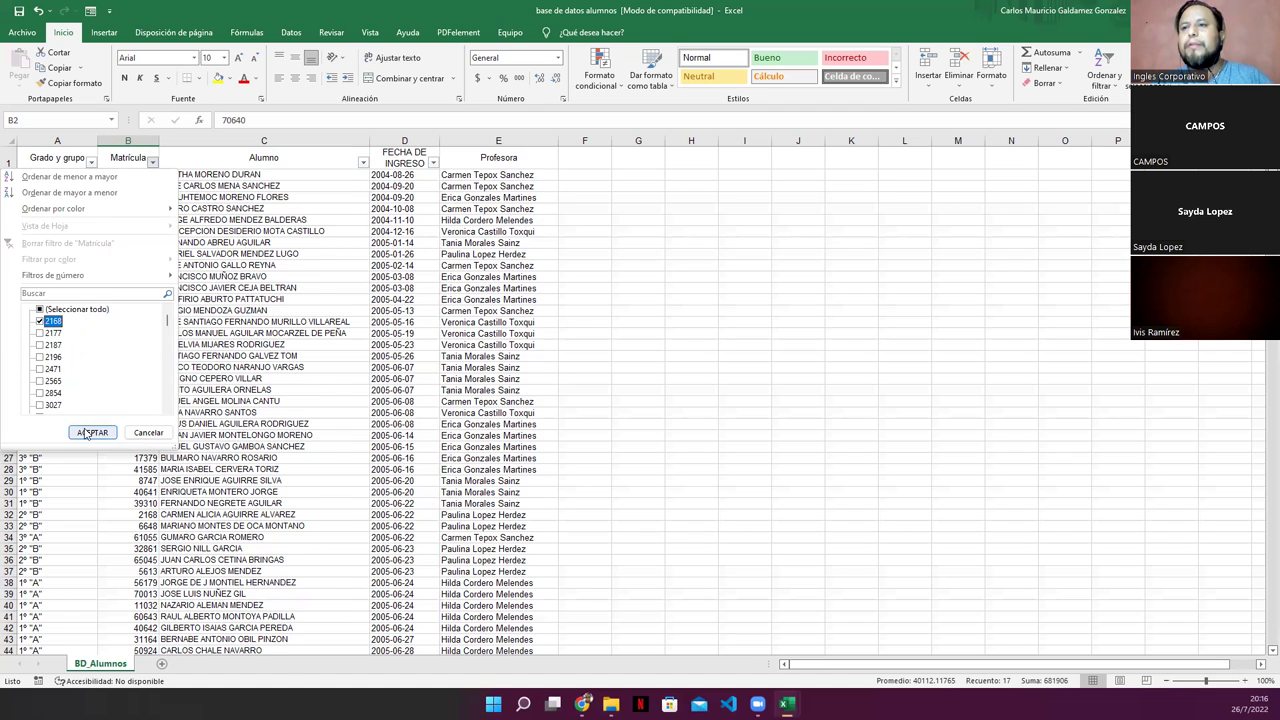
pyautogui.click(90, 432)
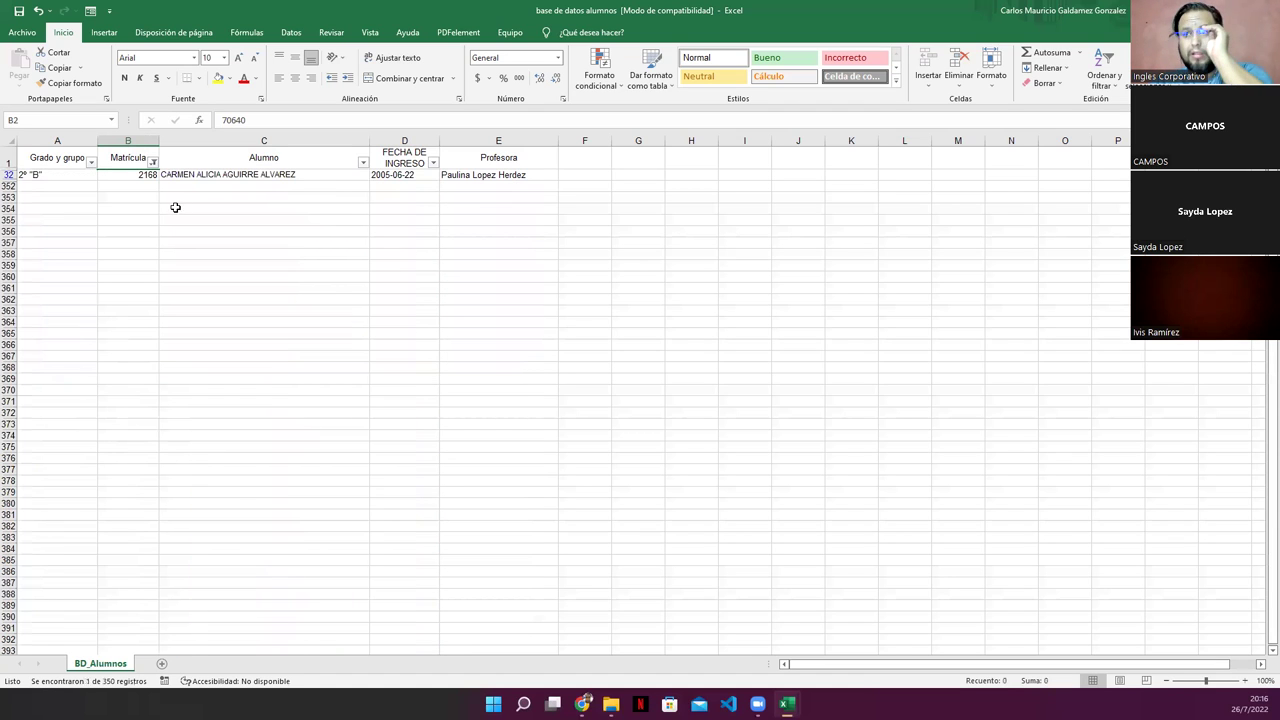
# - Change the Matrícula filter to show only enrolment number 2177
pyautogui.click(152, 162)
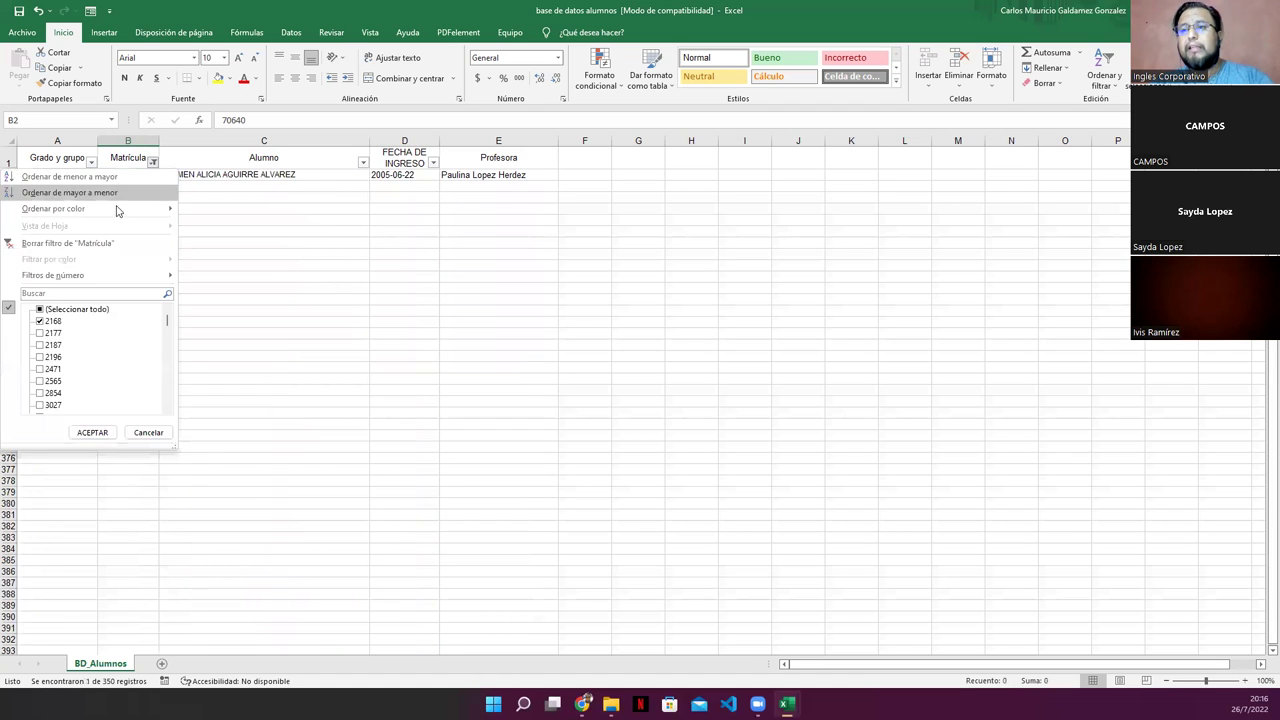
pyautogui.click(40, 333)
pyautogui.click(40, 321)
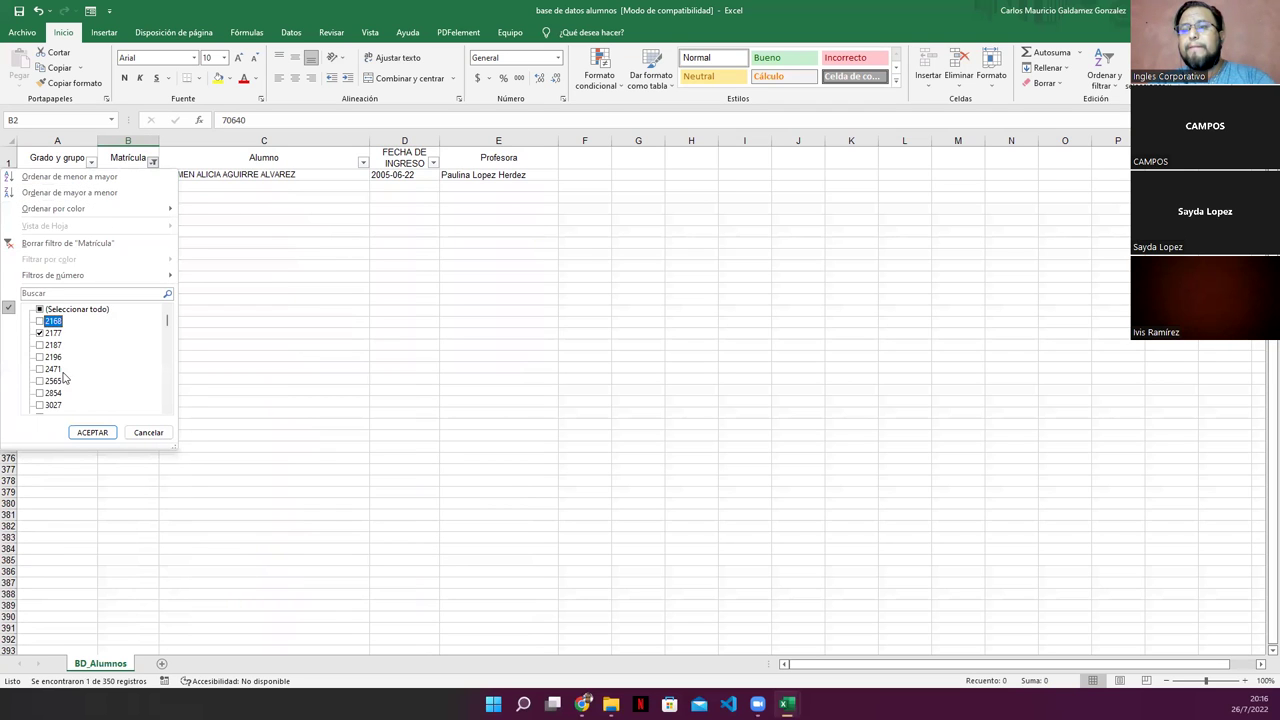
pyautogui.click(90, 432)
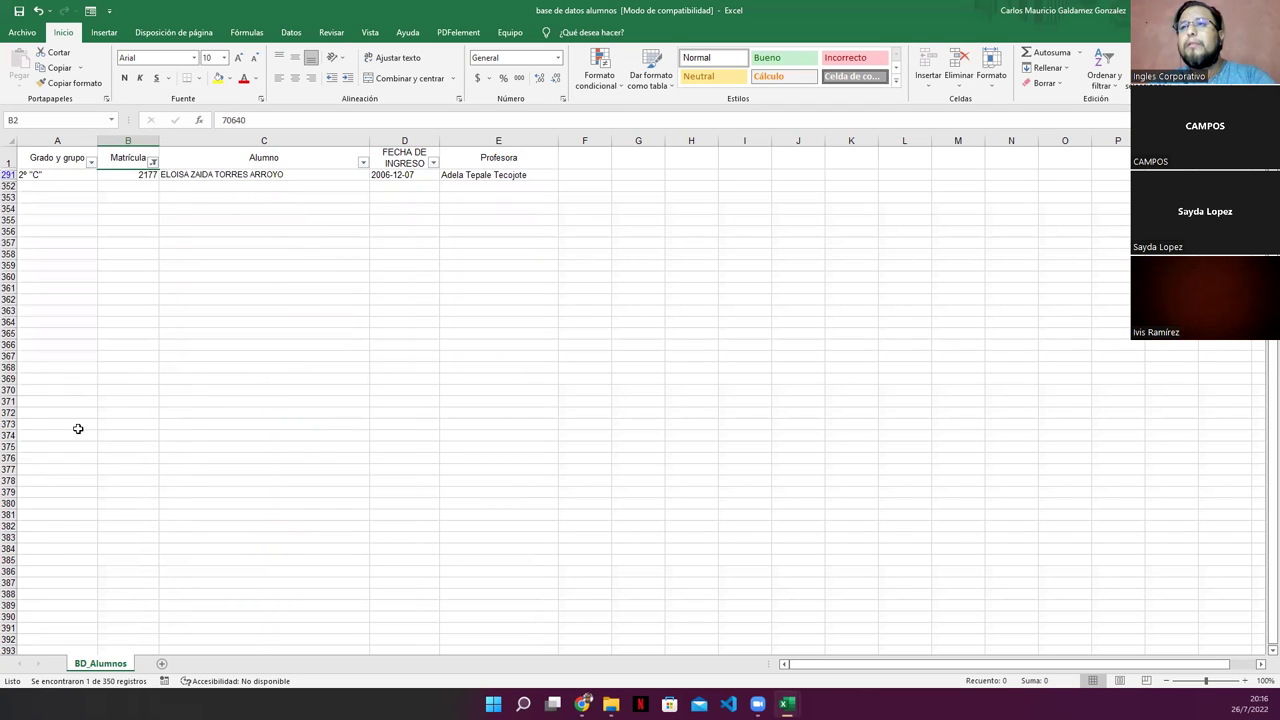
# - Reselect every Matrícula value so all student rows show again
pyautogui.click(152, 162)
pyautogui.click(40, 309)
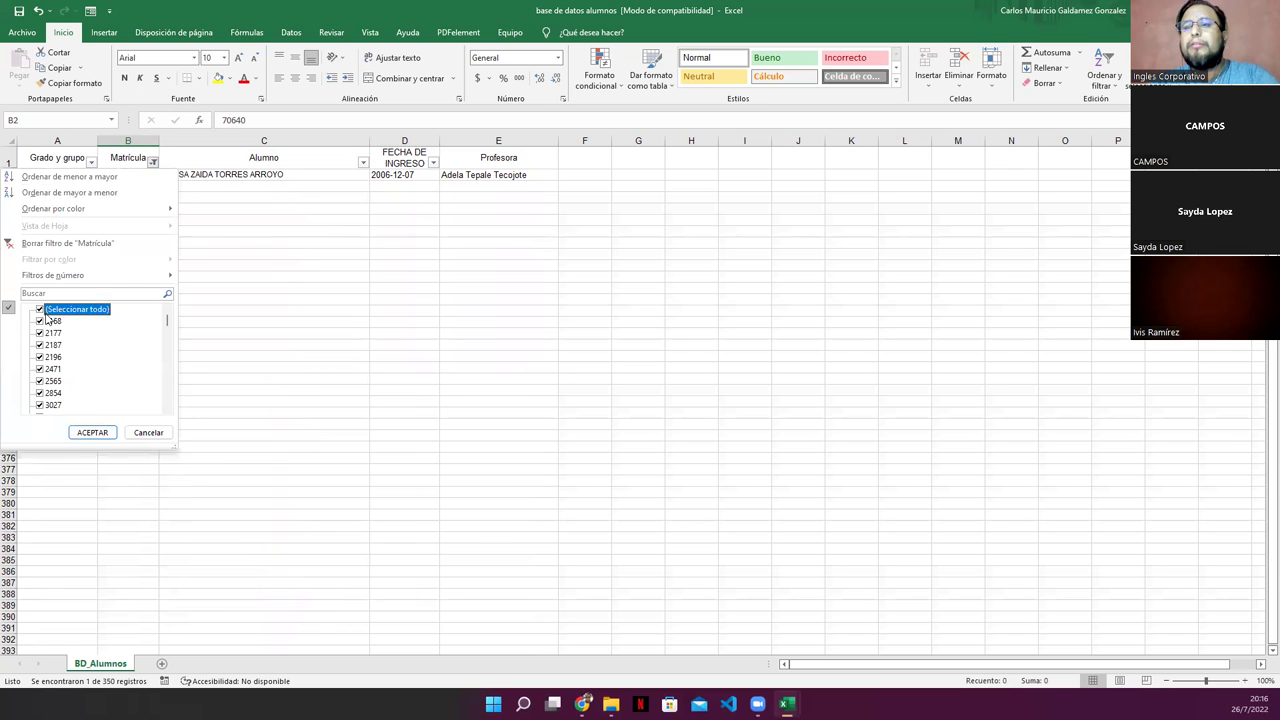
pyautogui.click(90, 432)
pyautogui.click(241, 287)
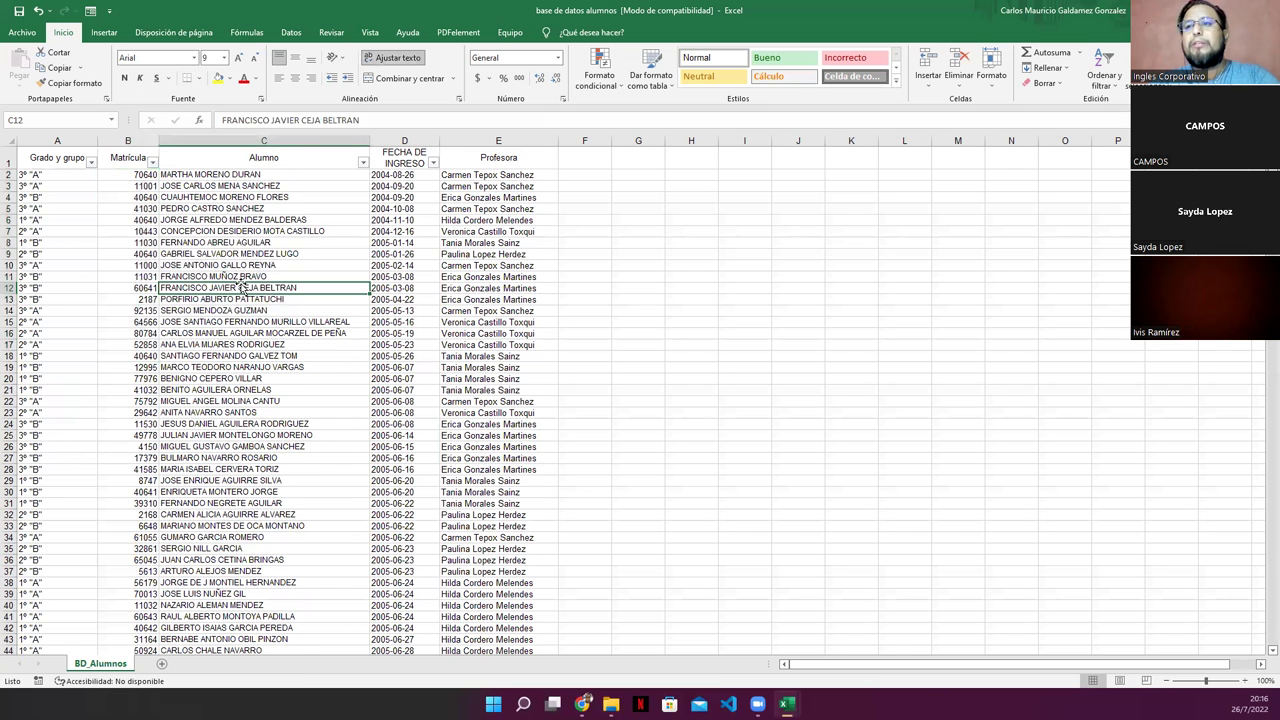
pyautogui.click(554, 165)
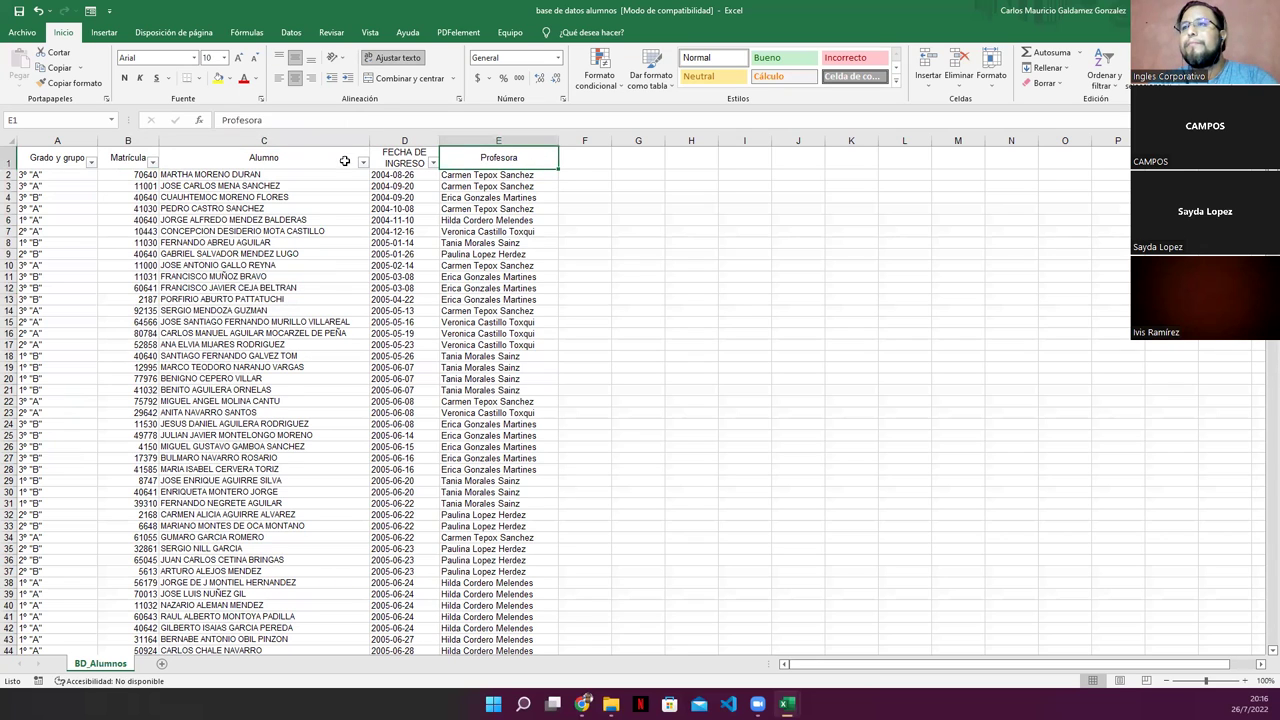
pyautogui.moveTo(58, 157); pyautogui.dragTo(498, 157)
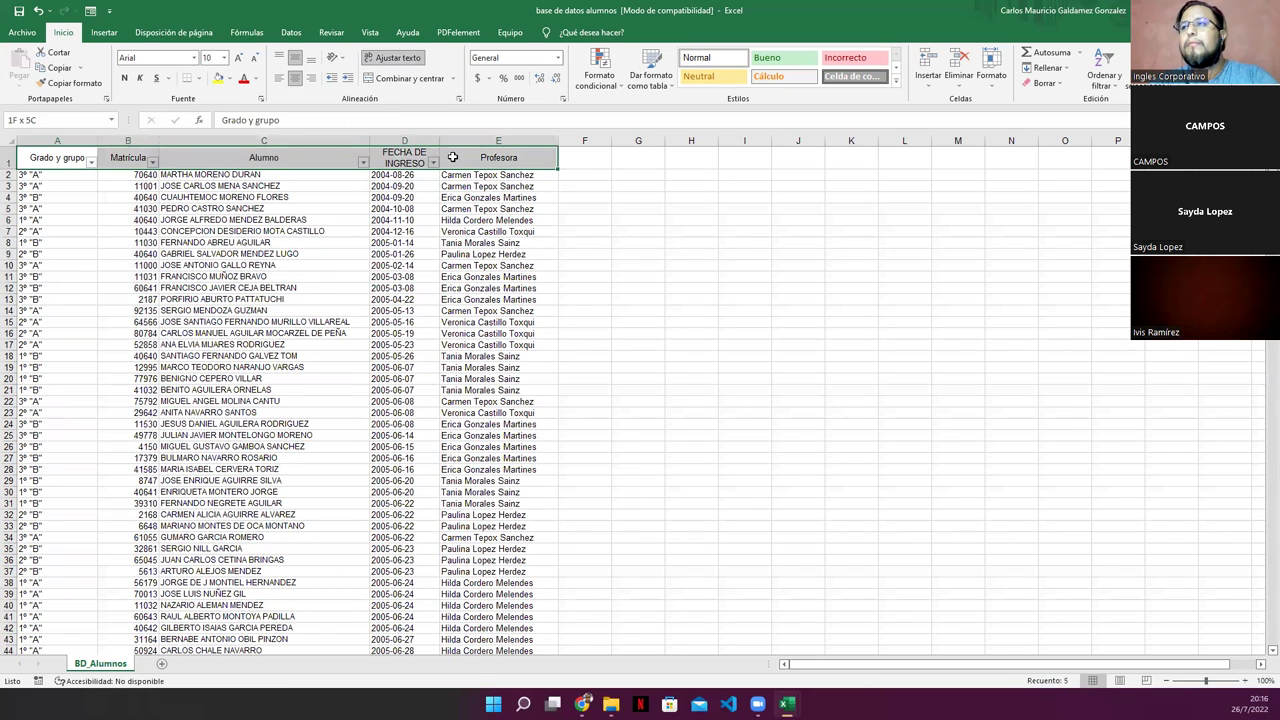
pyautogui.moveTo(256, 253); pyautogui.dragTo(256, 243)
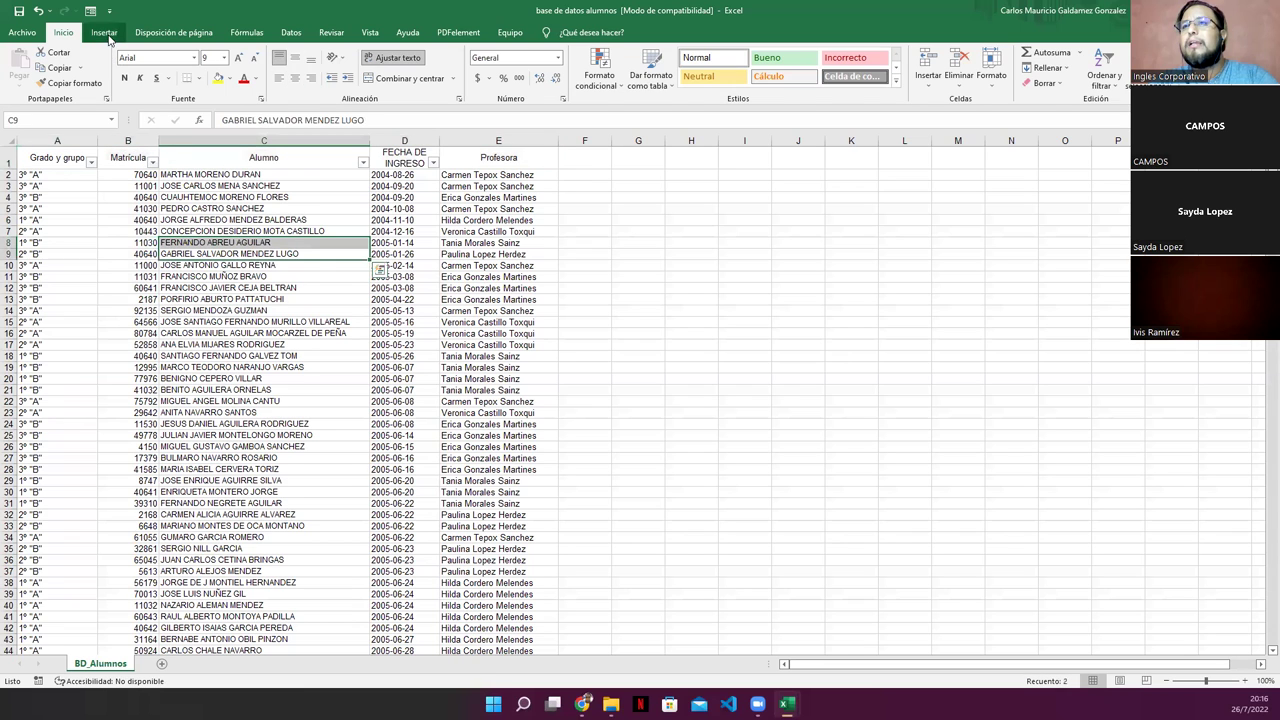
pyautogui.click(106, 34)
pyautogui.click(126, 80)
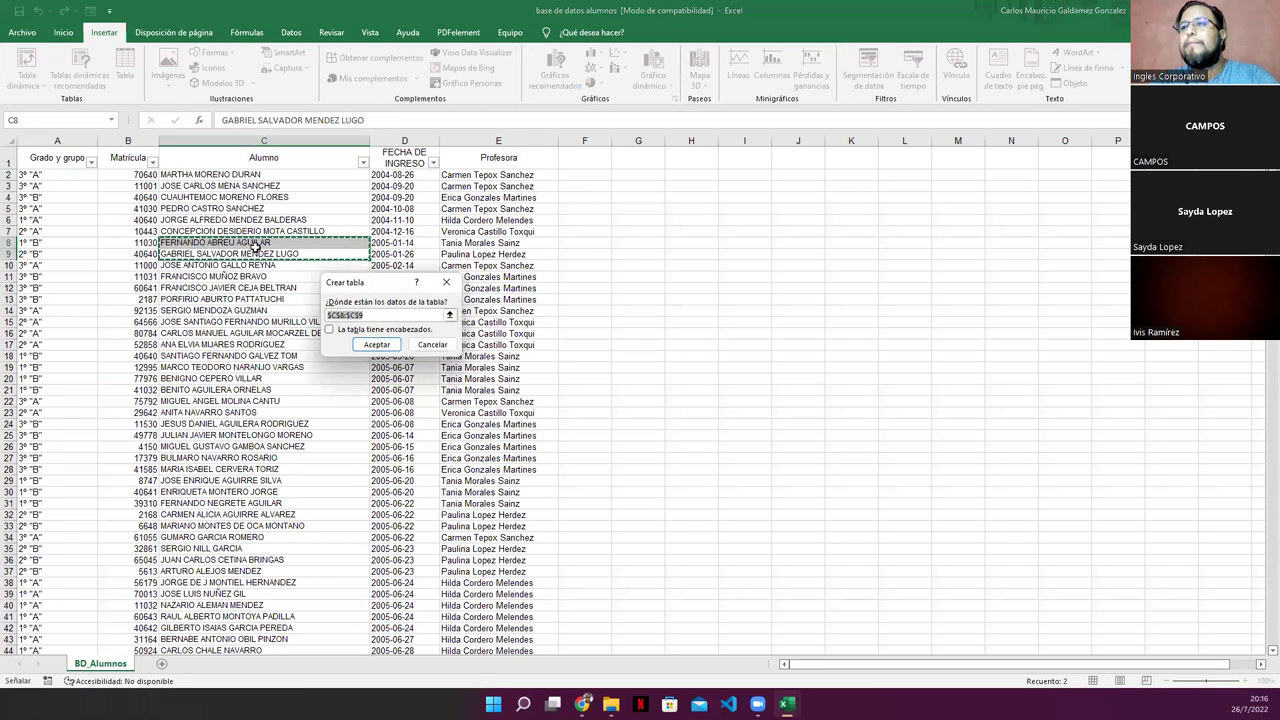
pyautogui.click(449, 314)
pyautogui.click(45, 157)
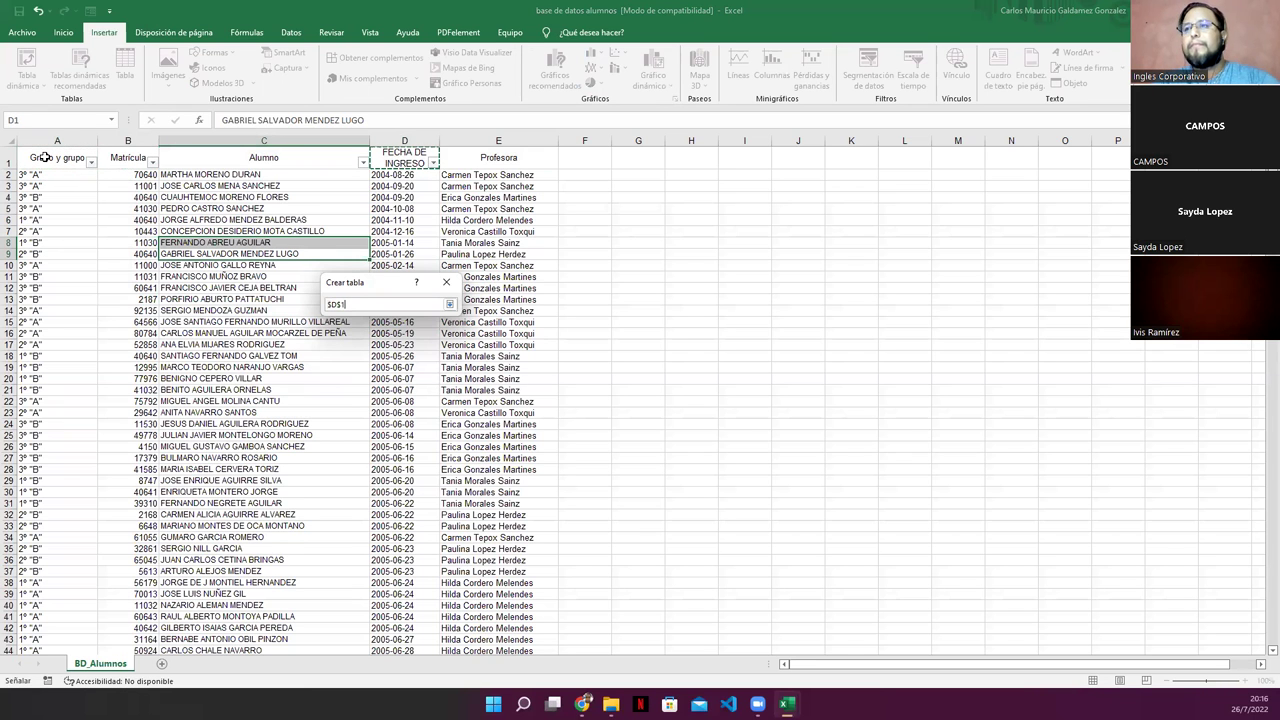
pyautogui.hotkey('ctrl', 'shift', 'Right')
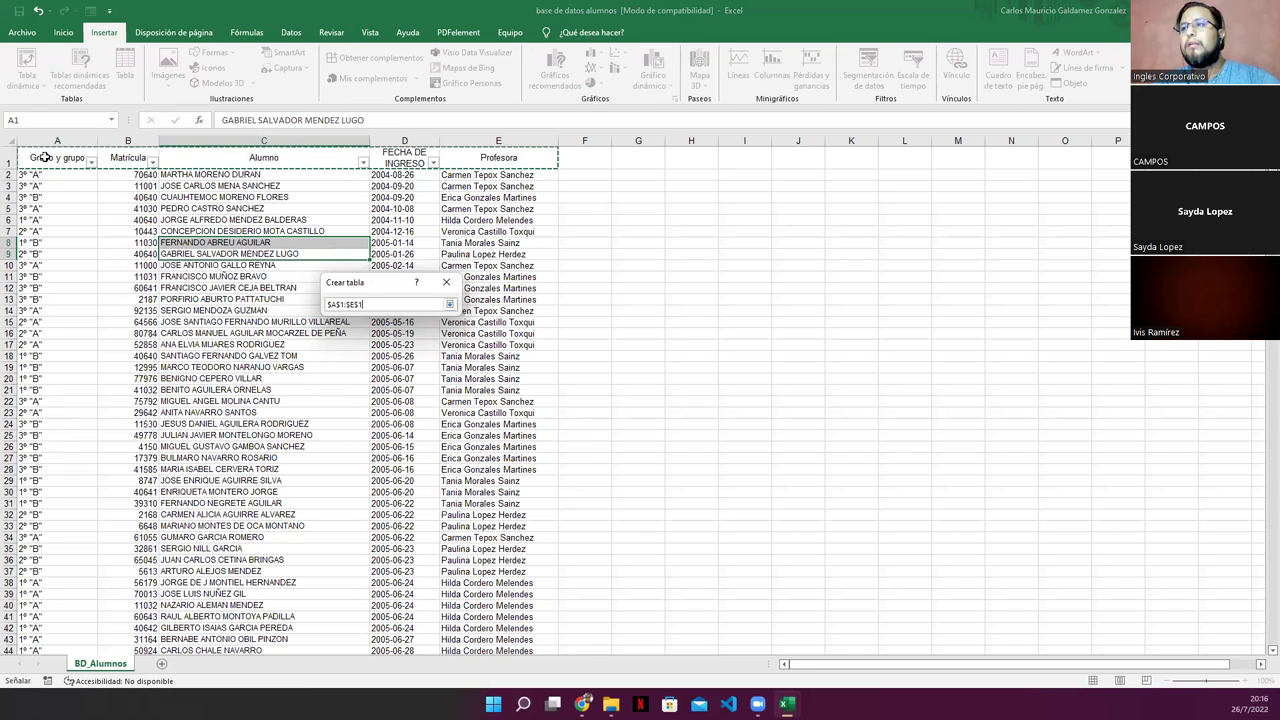
pyautogui.hotkey('ctrl', 'shift', 'Down')
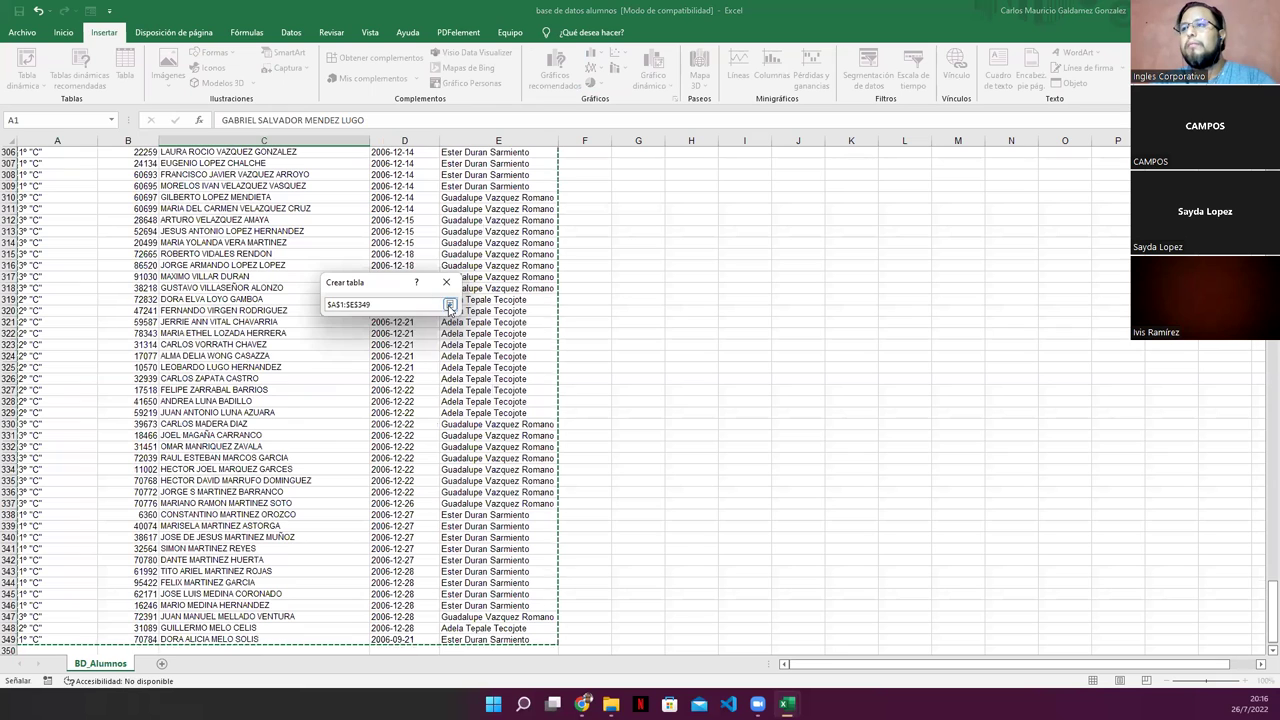
pyautogui.click(450, 304)
pyautogui.click(366, 331)
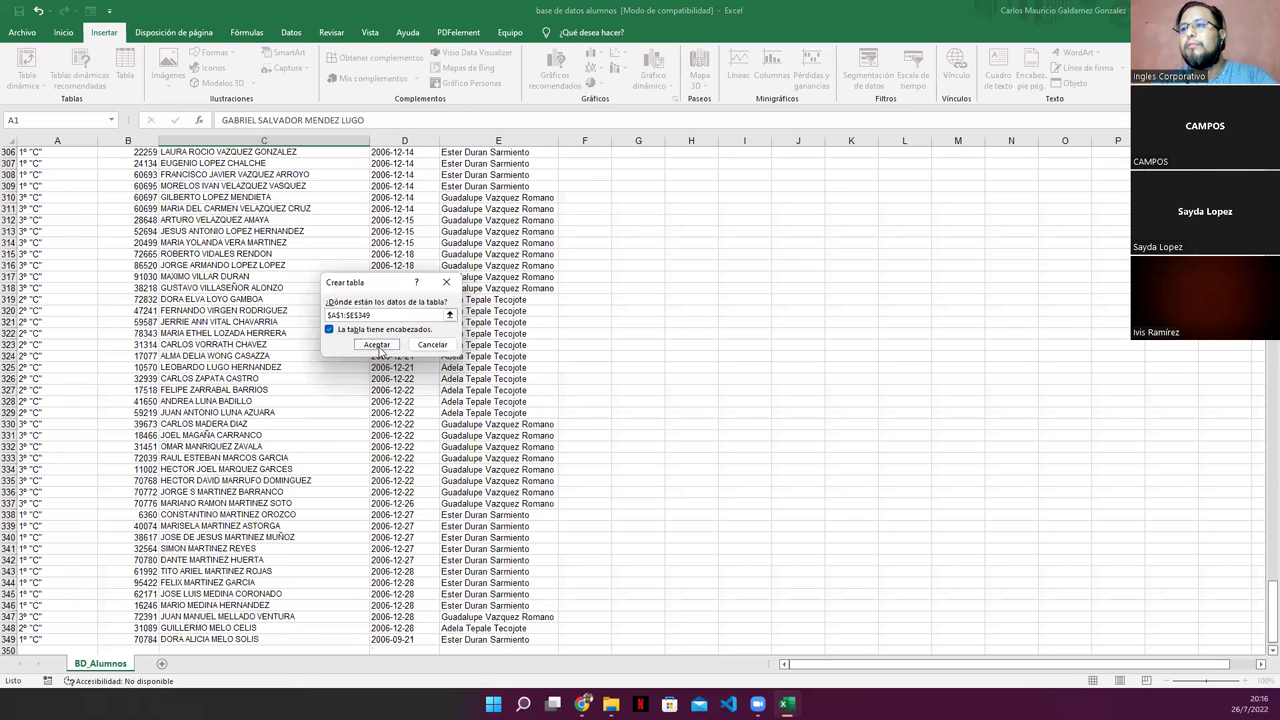
pyautogui.click(377, 345)
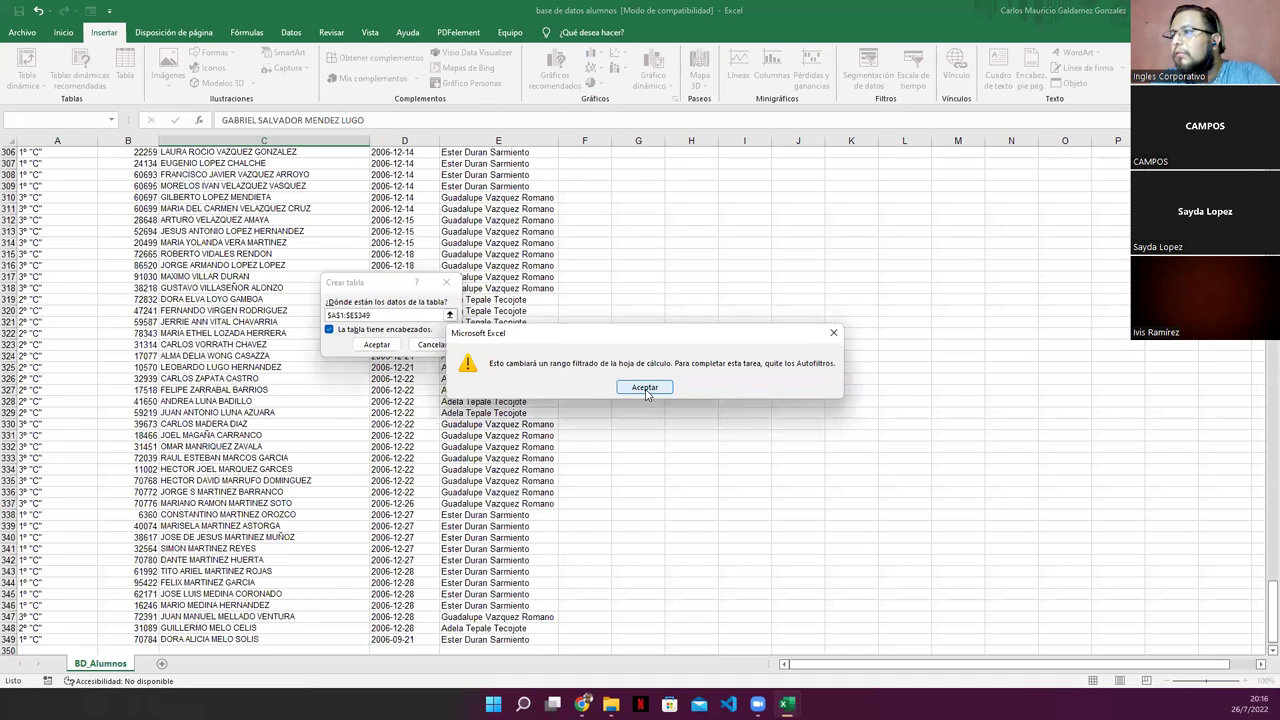
pyautogui.click(645, 392)
pyautogui.click(377, 345)
pyautogui.scroll(6, 226, 383)
pyautogui.scroll(7, 226, 383)
pyautogui.scroll(12, 224, 375)
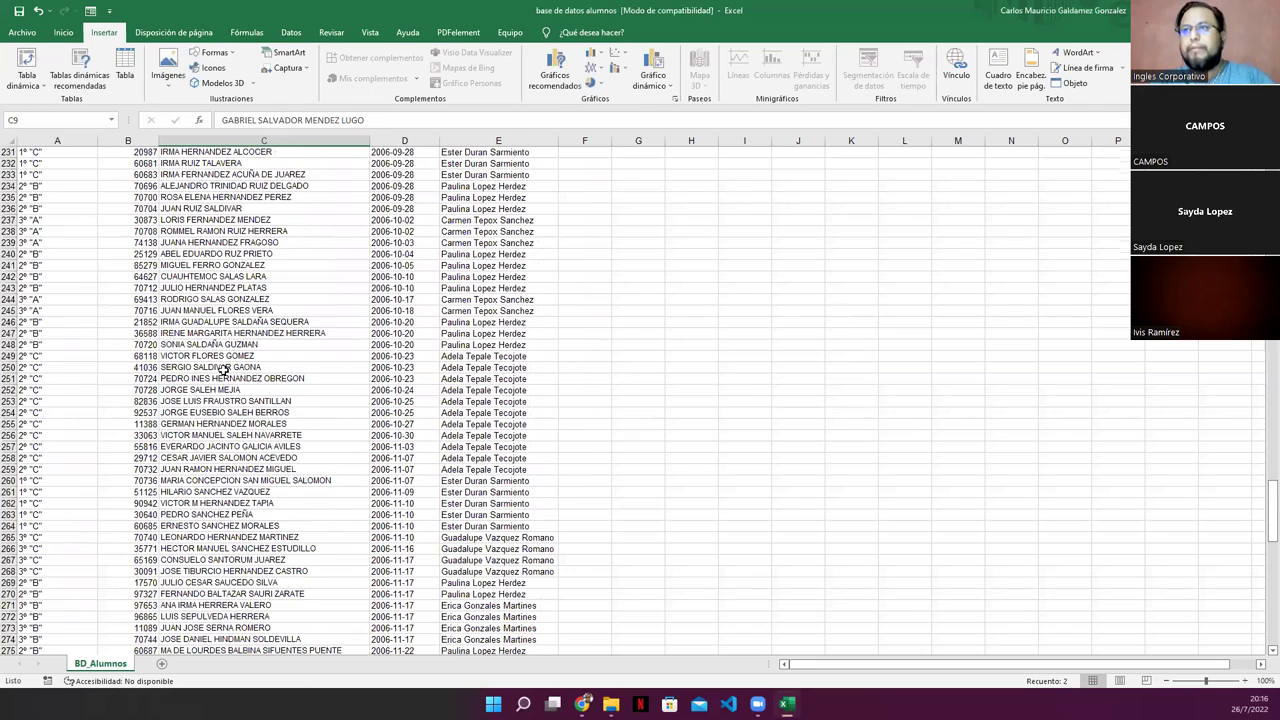
pyautogui.hotkey('ctrl', 'Up')
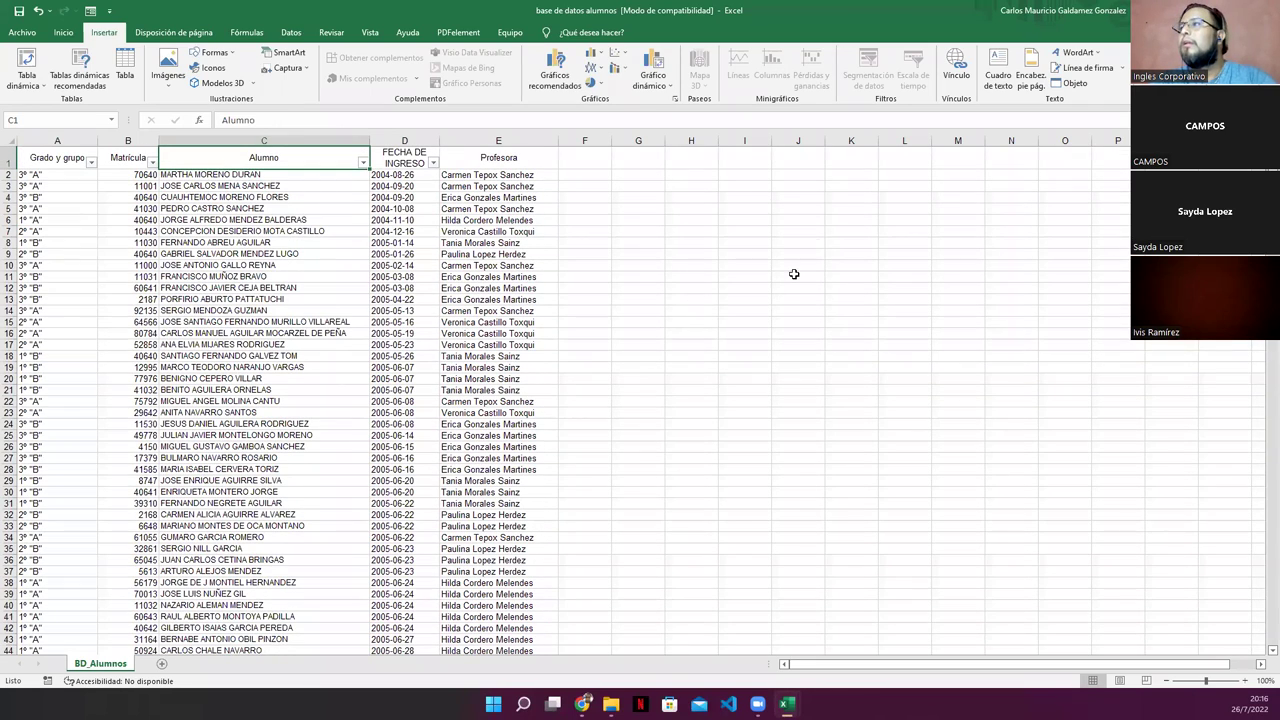
# - Turn off the header filters and rename D1 to 'fecha de ingreso'
pyautogui.click(291, 32)
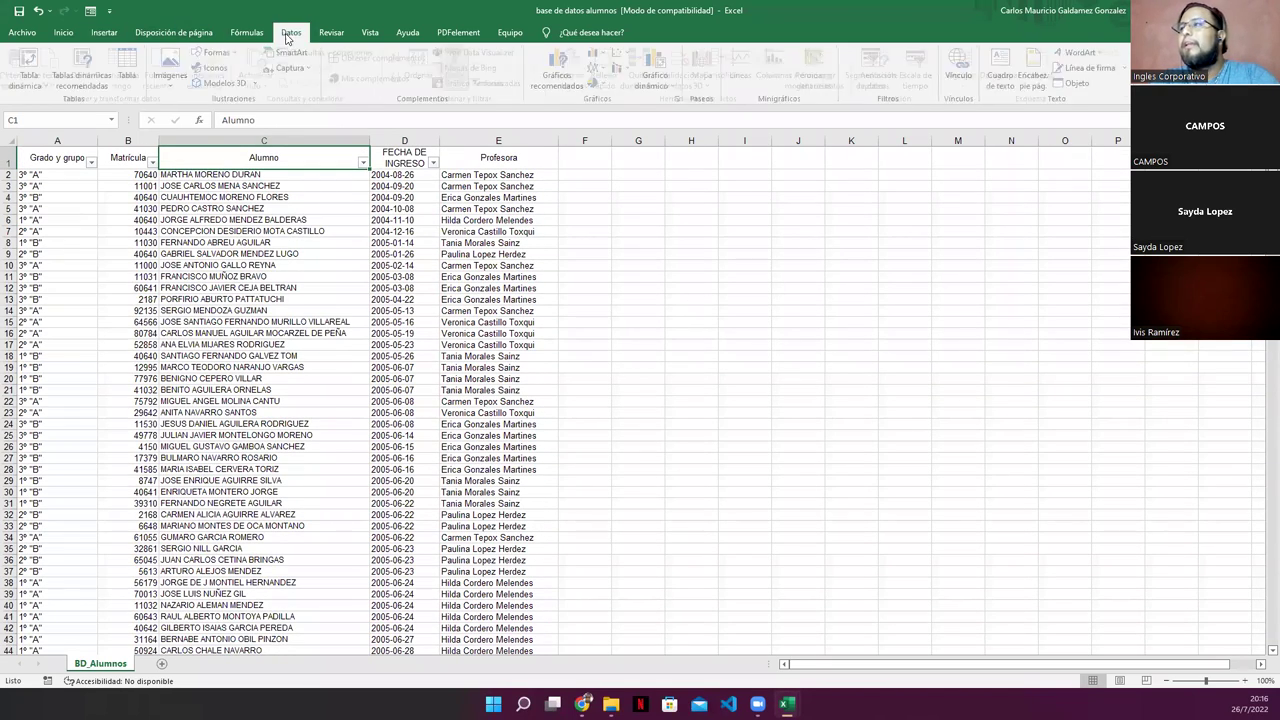
pyautogui.click(460, 72)
pyautogui.click(344, 299)
pyautogui.click(386, 162)
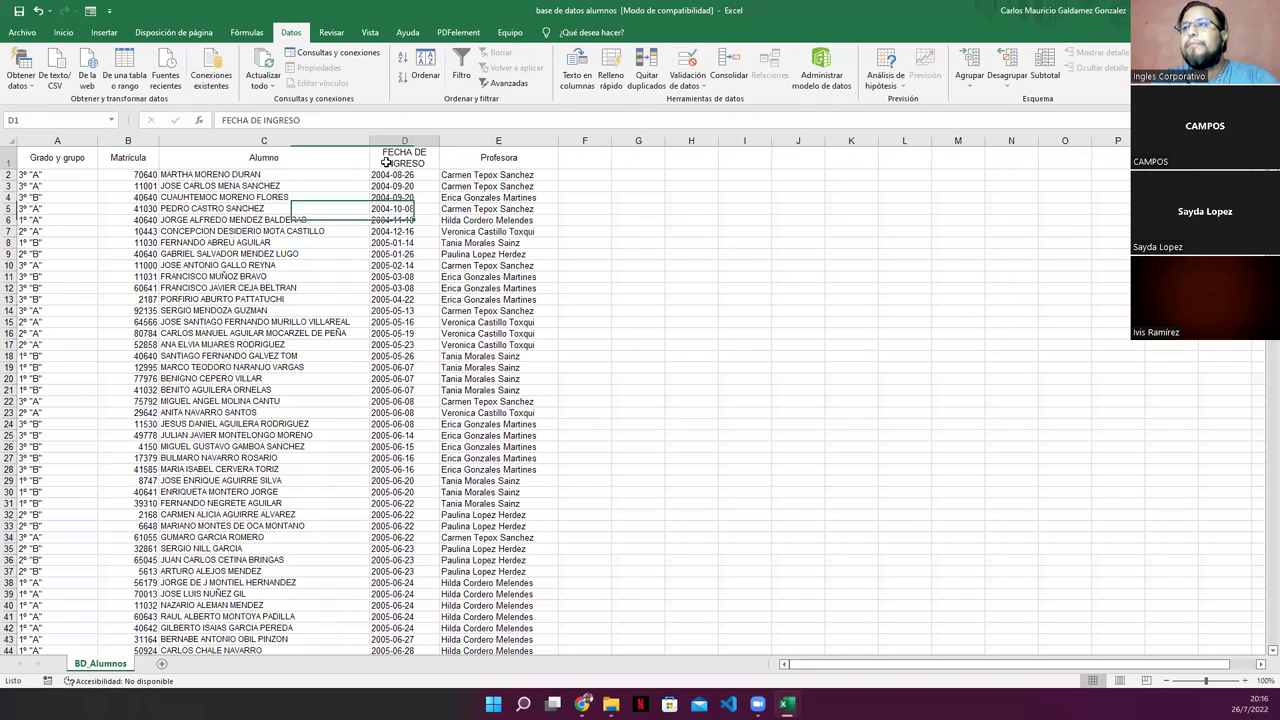
pyautogui.write('fecha de ingreso')
pyautogui.hotkey('ctrl', 'Return')
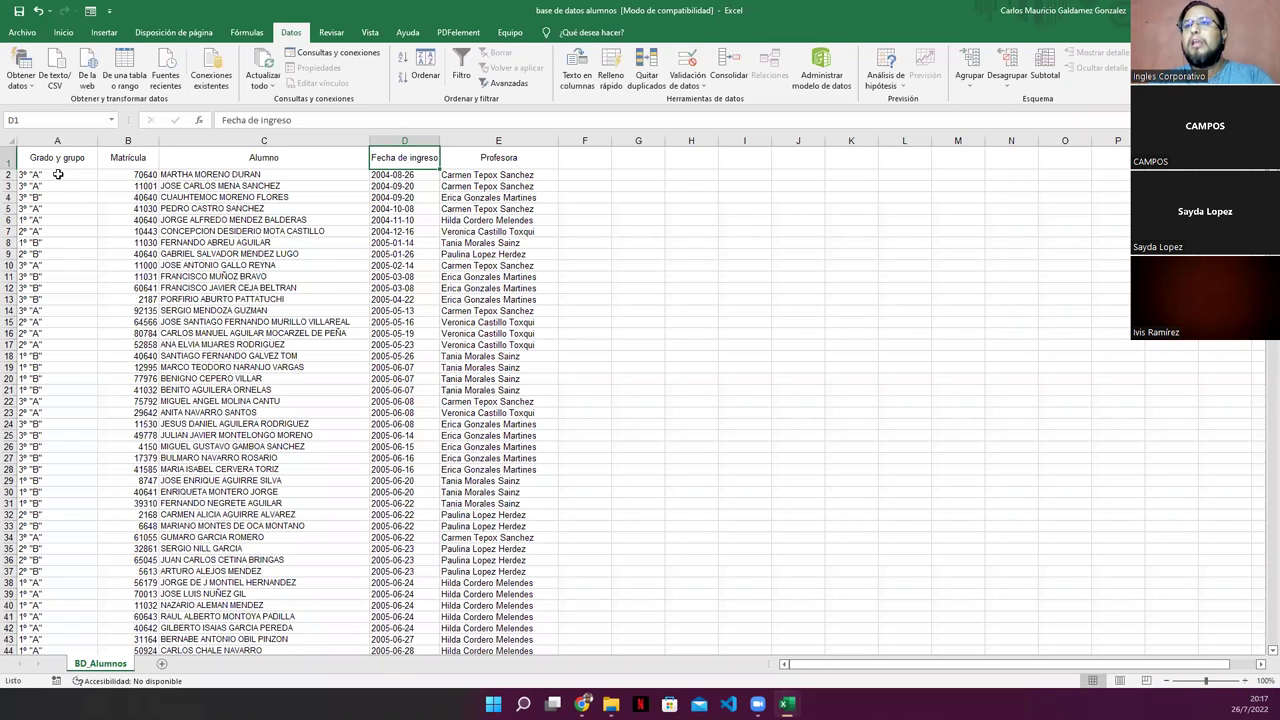
# - Select the student table A1:E349 and reapply AutoFilter with Ctrl+Shift+L
pyautogui.moveTo(57, 157); pyautogui.dragTo(484, 157)
pyautogui.hotkey('ctrl', 'shift', 'Down')
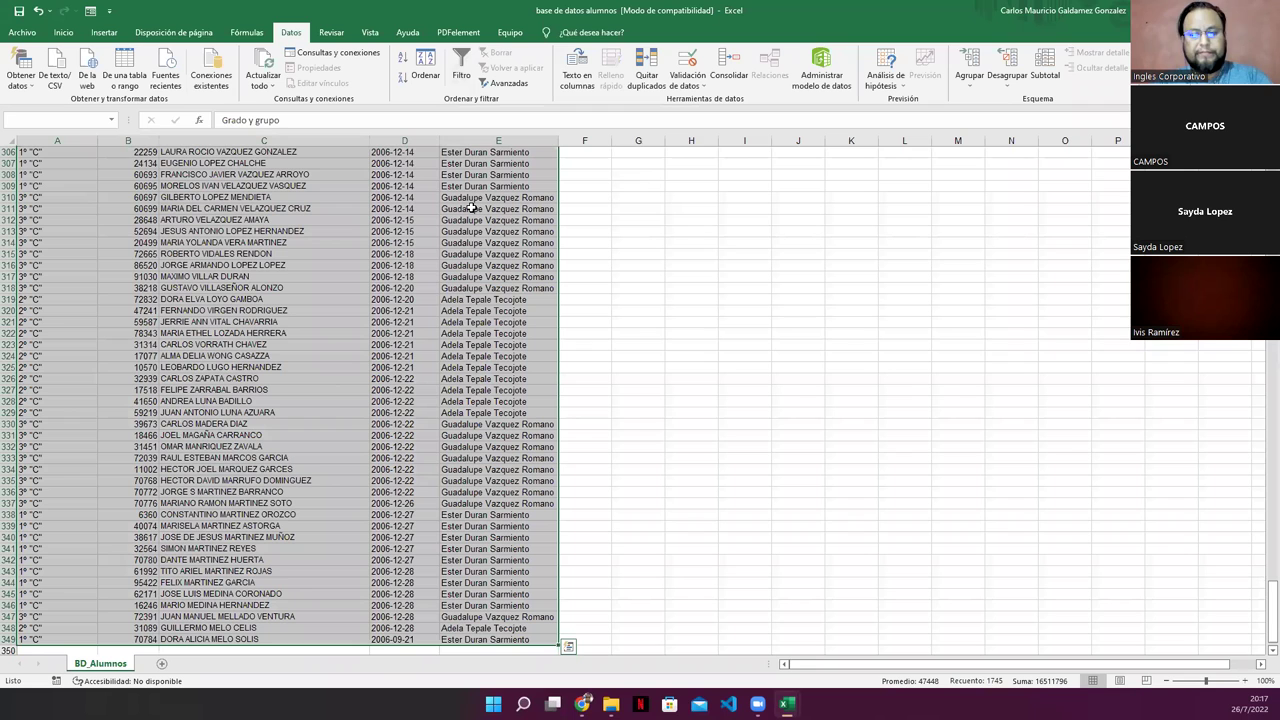
pyautogui.hotkey('ctrl', 'shift', 'l')
pyautogui.scroll(2, 428, 235)
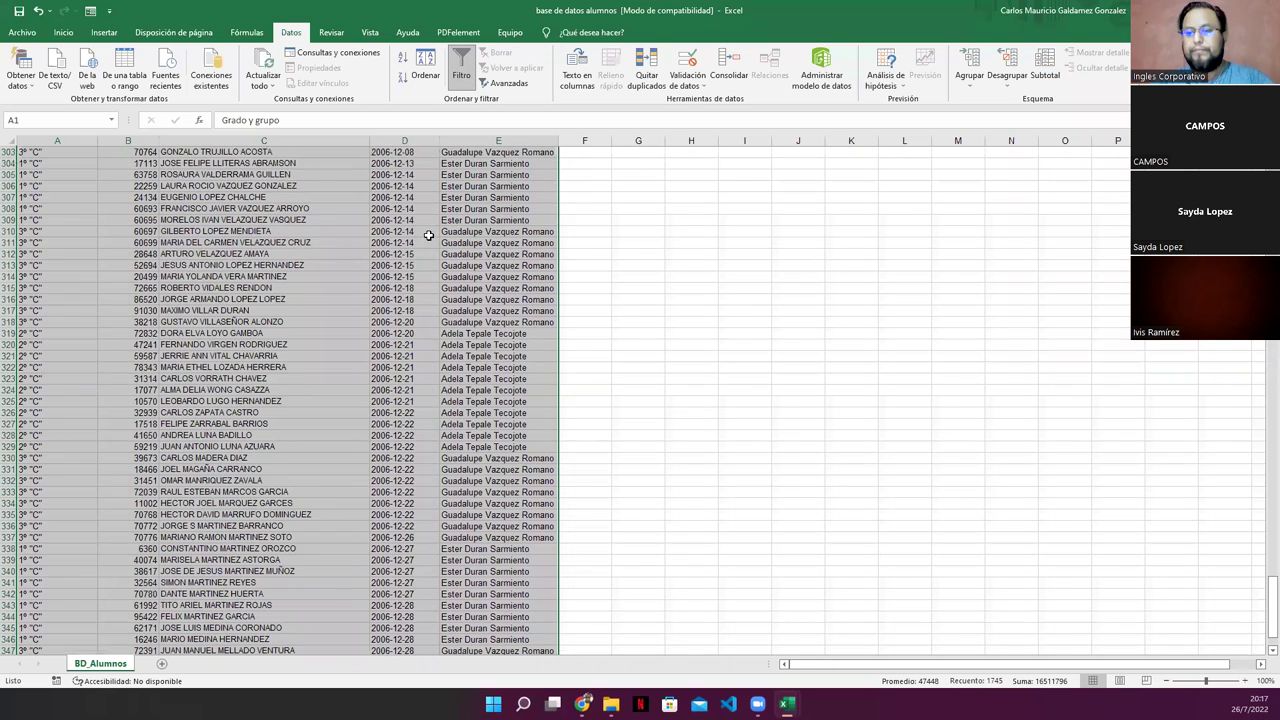
pyautogui.hotkey('ctrl', 'Home')
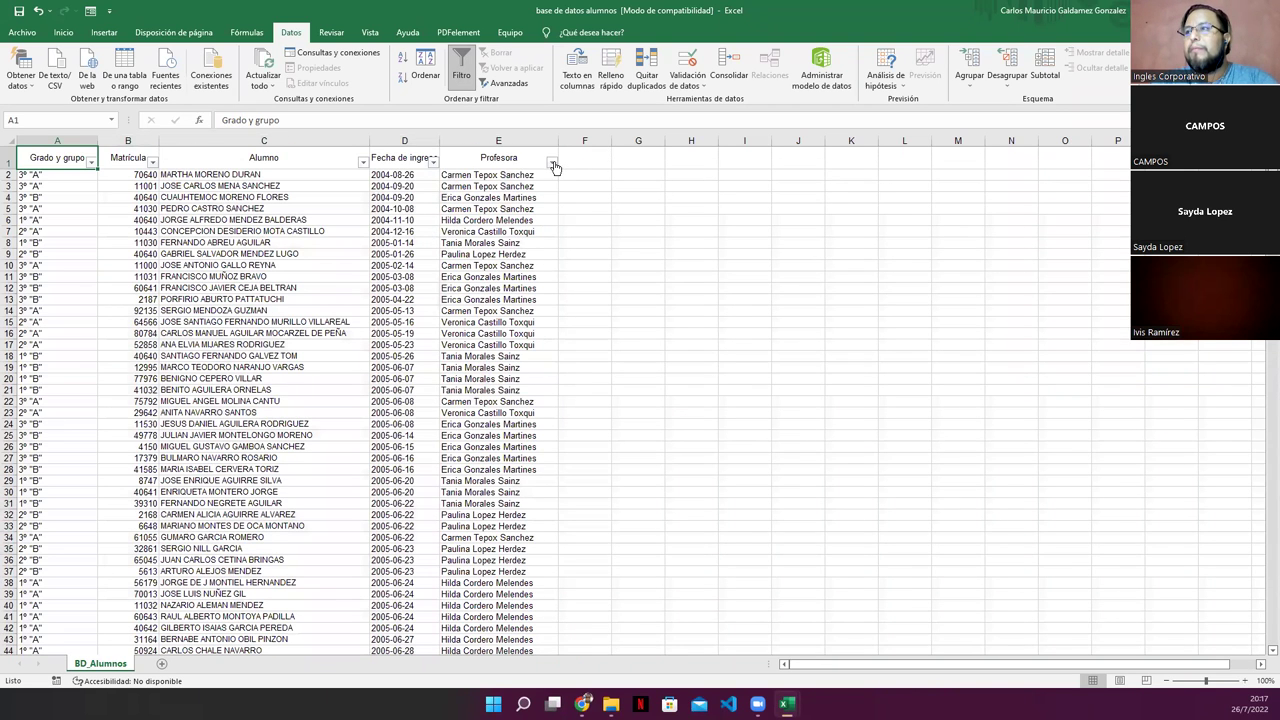
pyautogui.click(551, 162)
# - Filter Profesora to the first teacher's 40 students, then the second teacher's 39
pyautogui.scroll(-1, 509, 348)
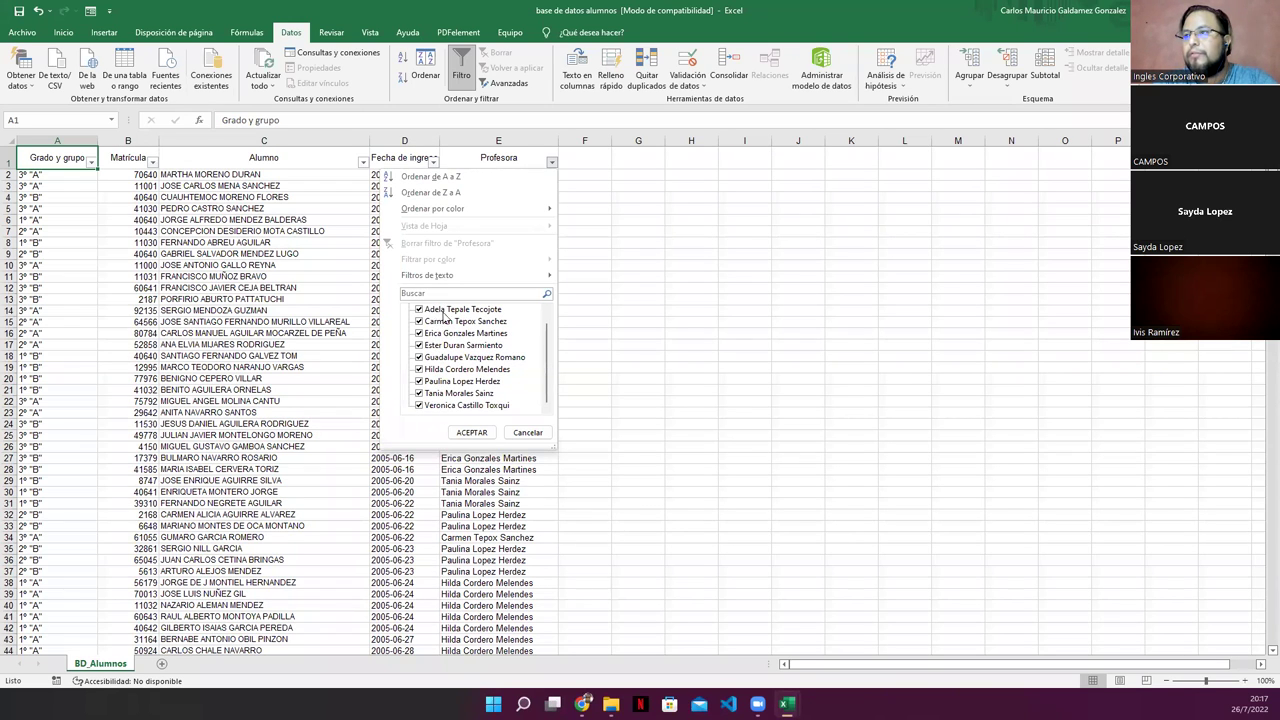
pyautogui.scroll(1, 465, 333)
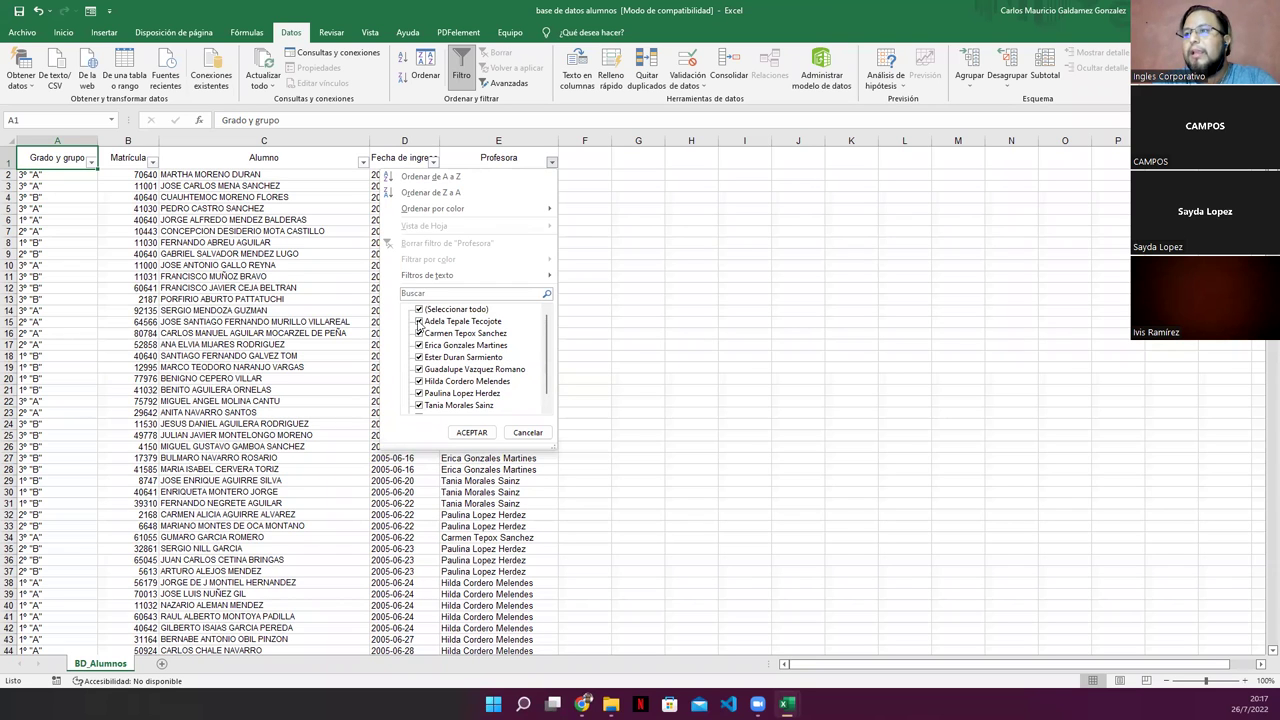
pyautogui.click(419, 310)
pyautogui.click(419, 321)
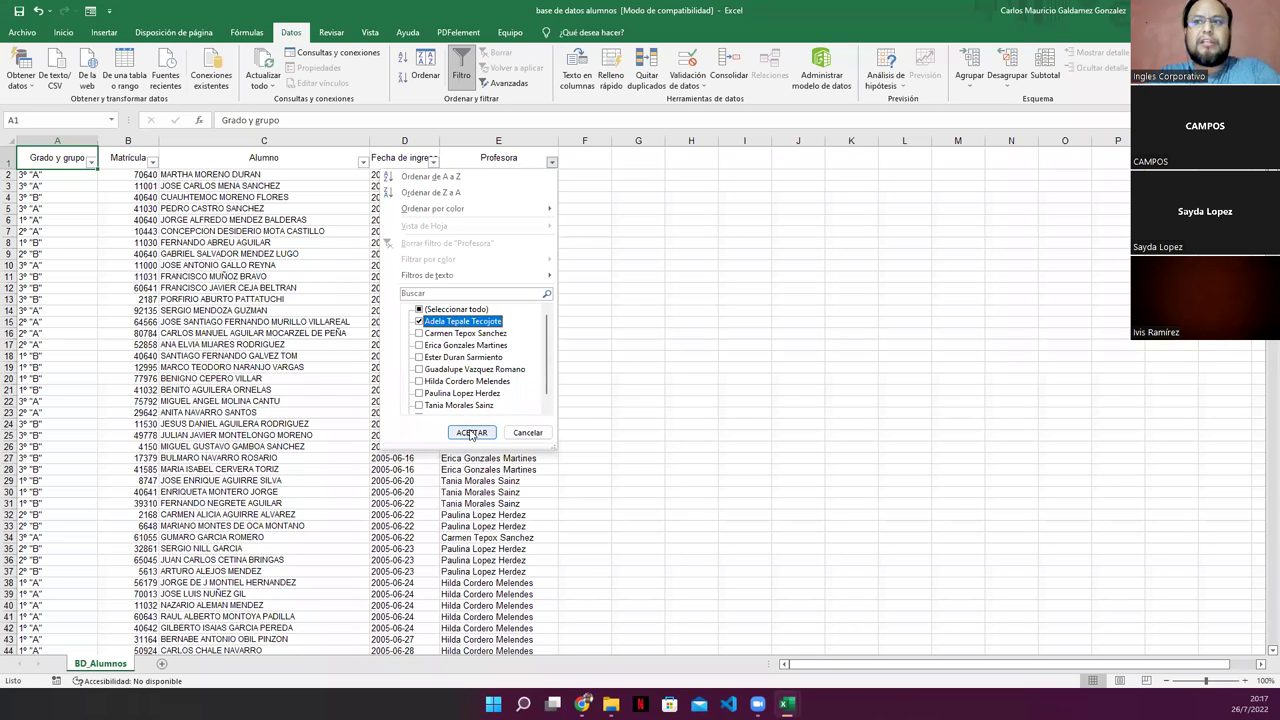
pyautogui.click(472, 433)
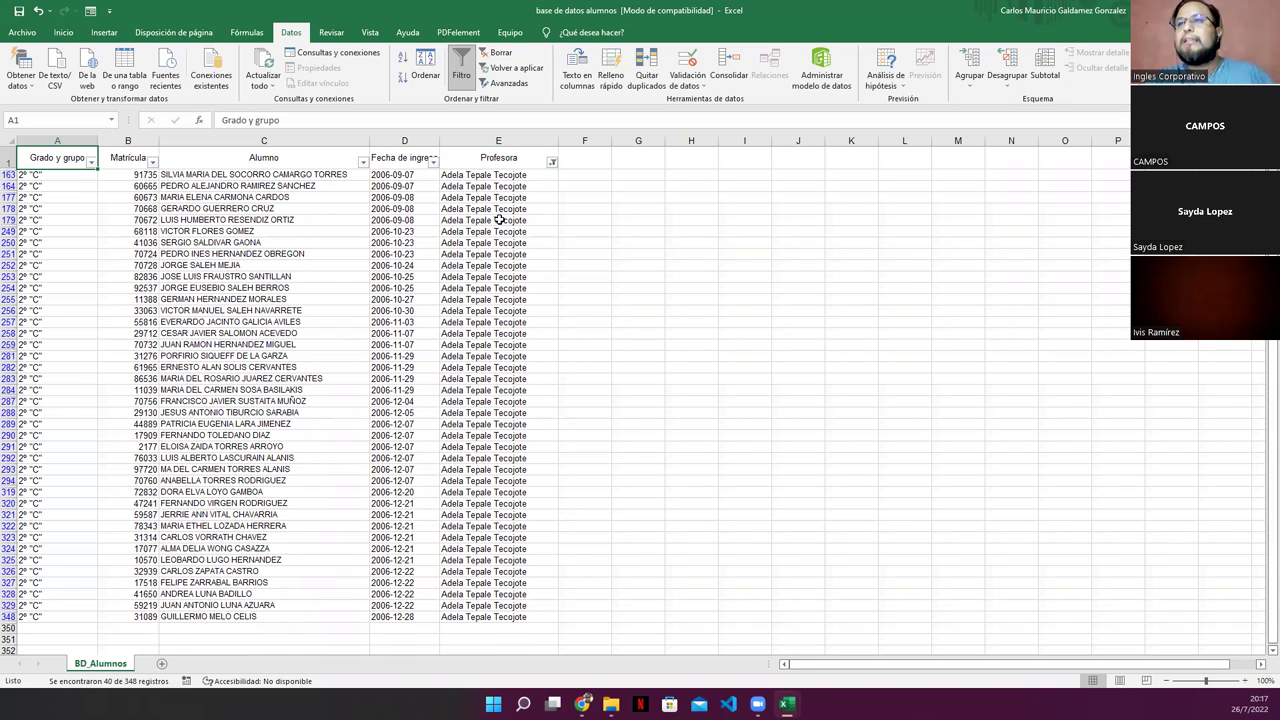
pyautogui.click(552, 161)
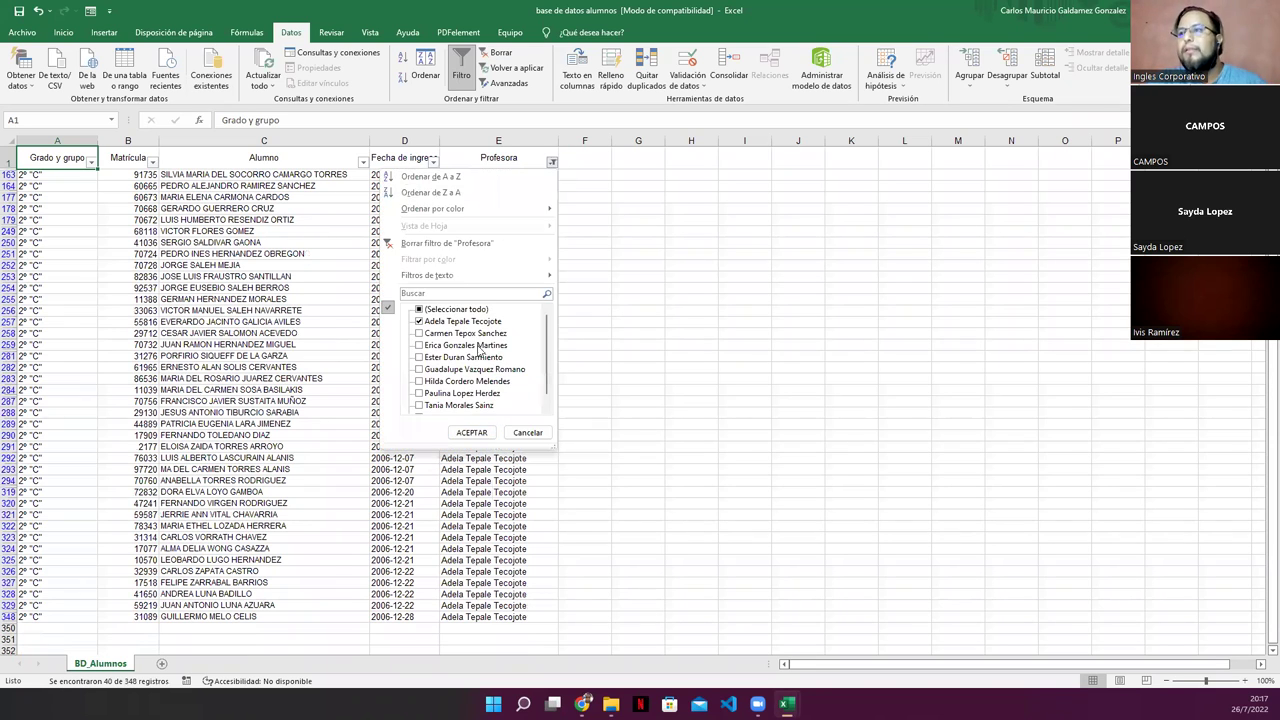
pyautogui.click(419, 333)
pyautogui.click(419, 321)
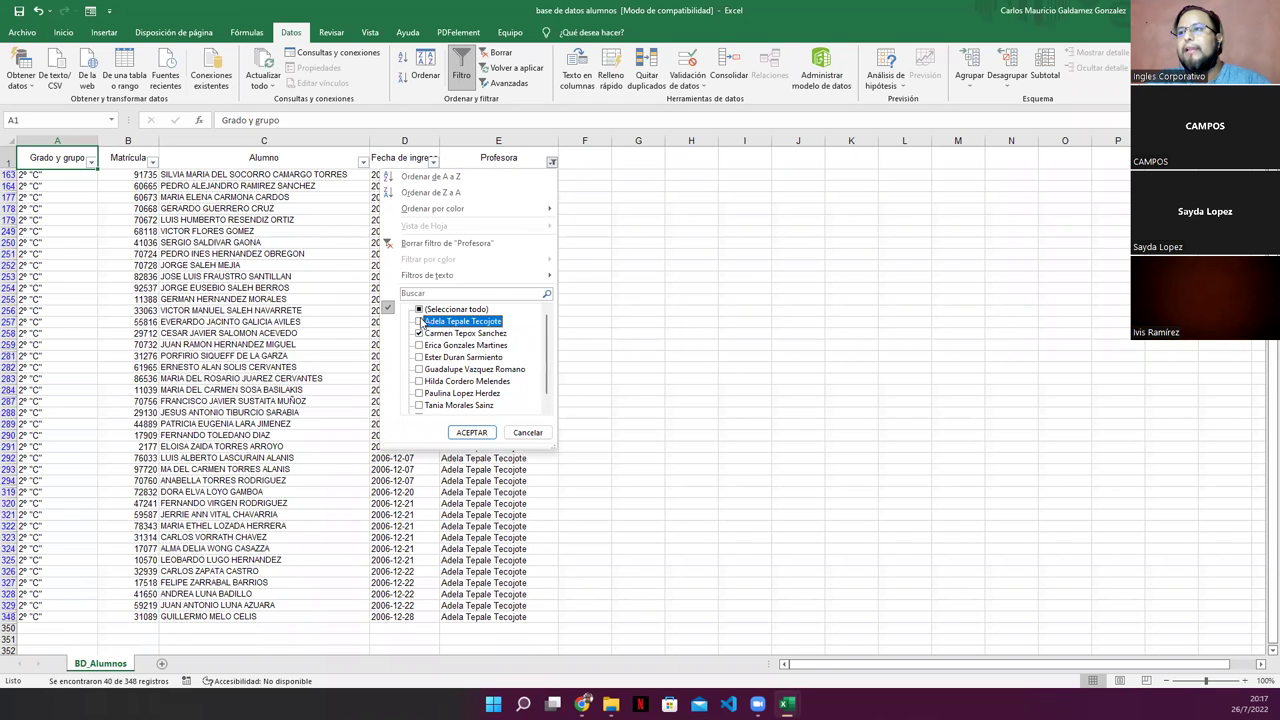
pyautogui.click(472, 432)
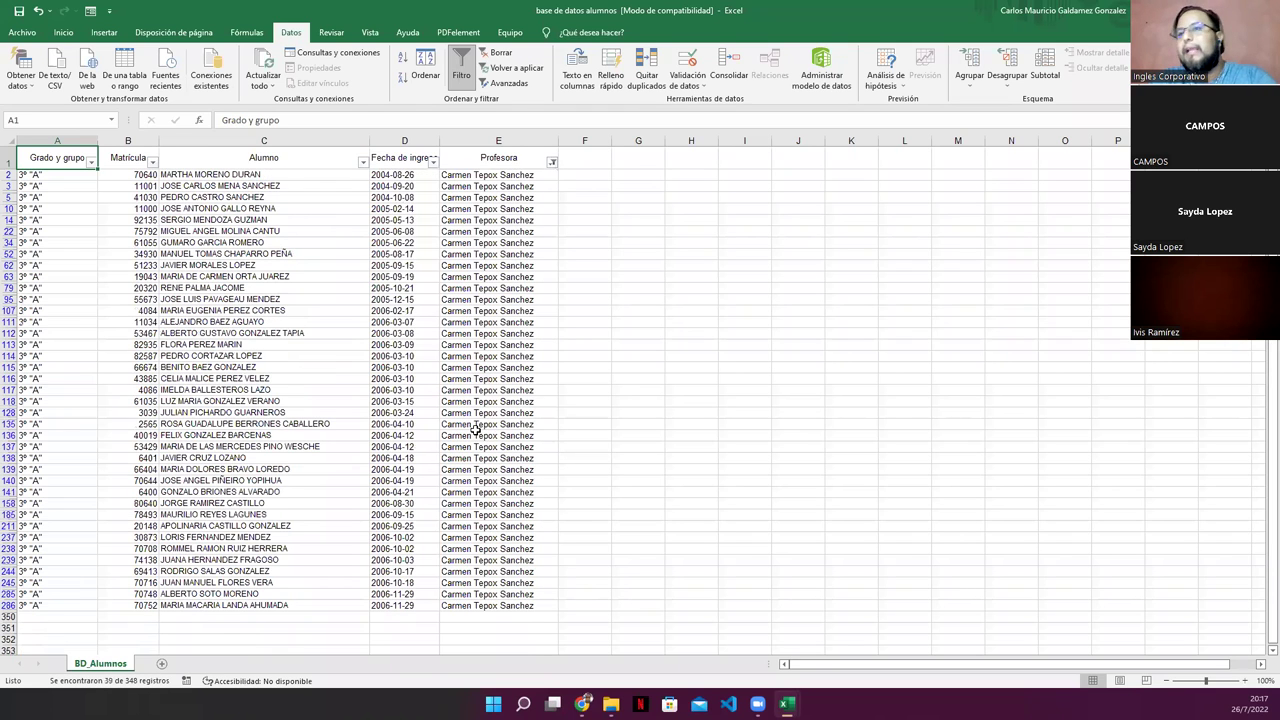
# - Show only the third teacher's 38 students, then restore all teachers
pyautogui.click(552, 161)
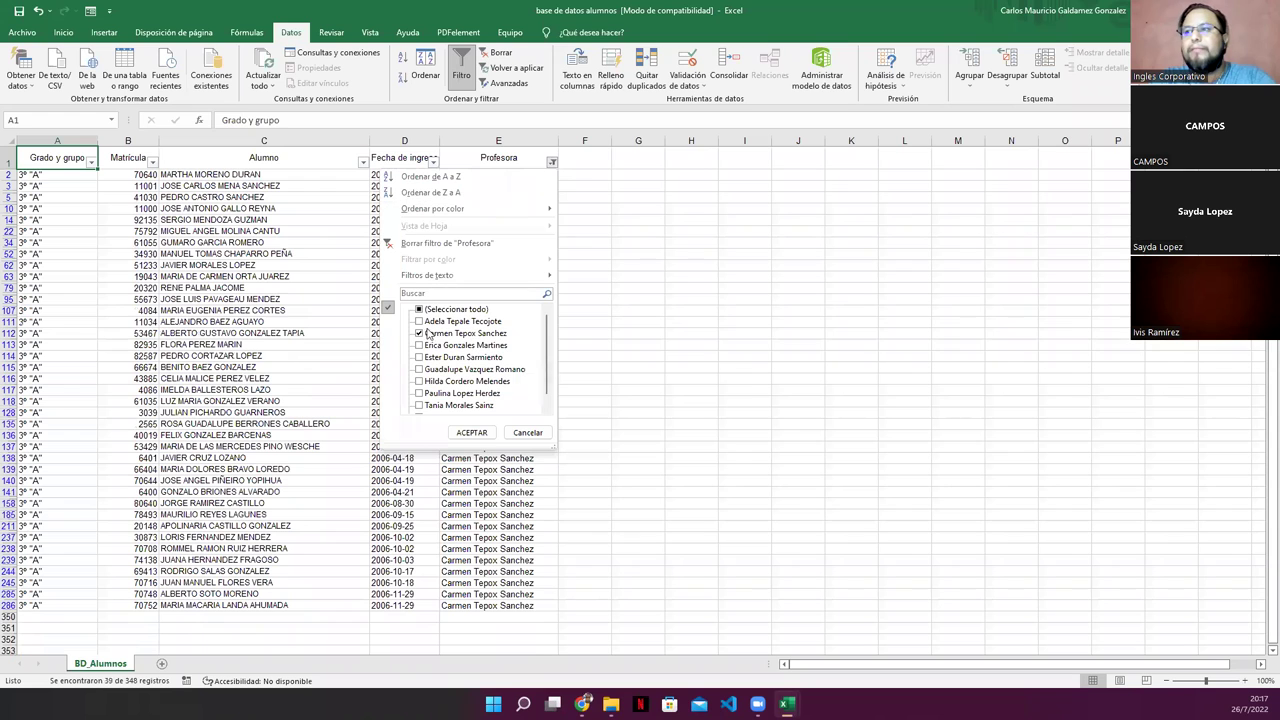
pyautogui.click(419, 345)
pyautogui.click(419, 333)
pyautogui.click(472, 432)
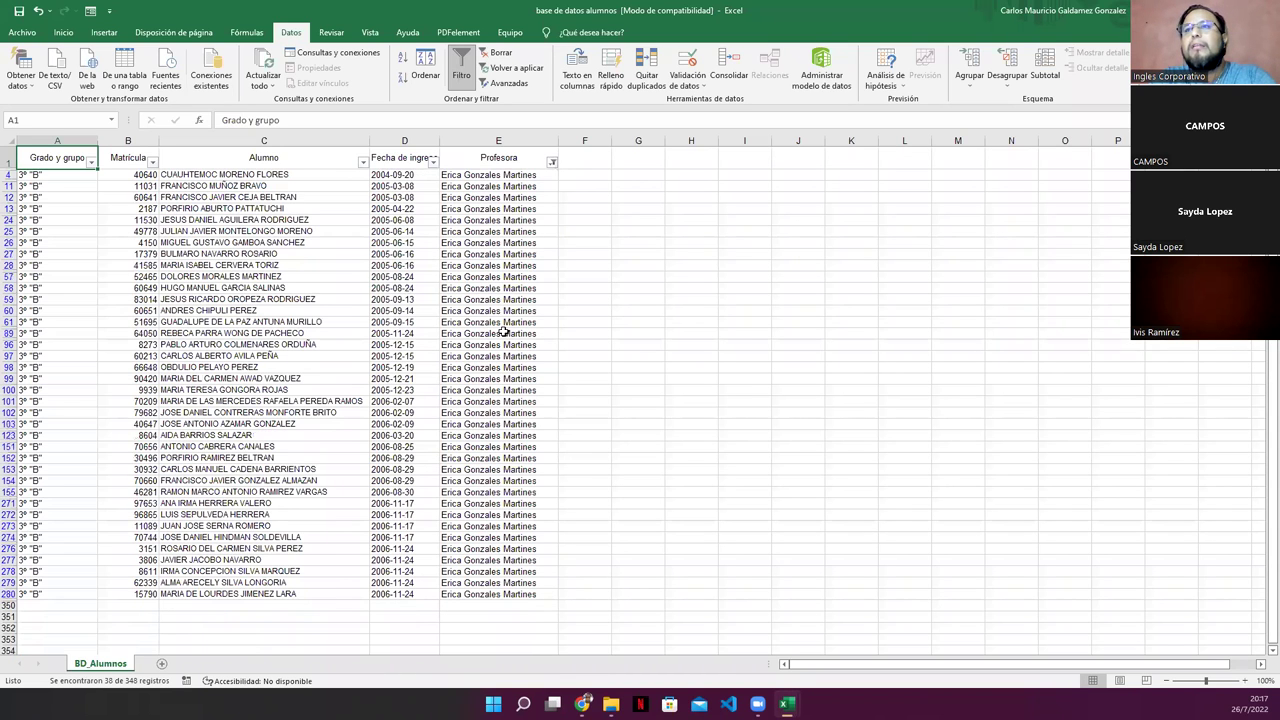
pyautogui.click(552, 163)
pyautogui.click(420, 310)
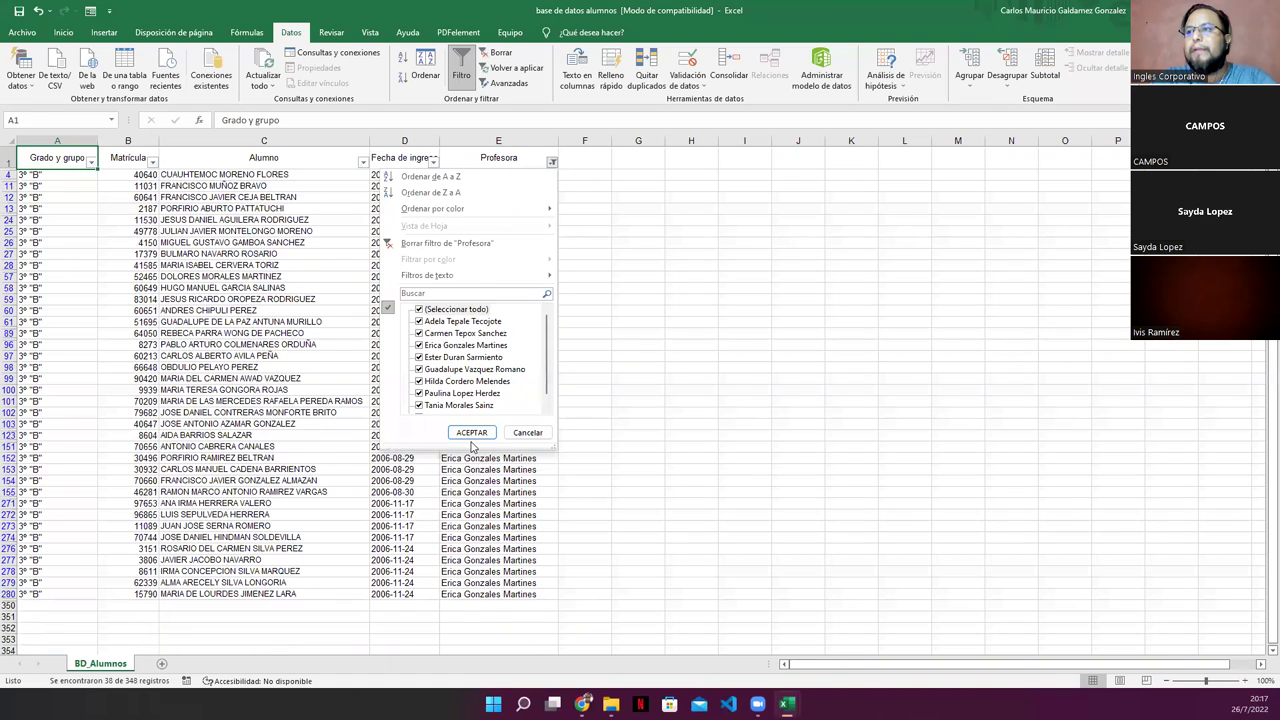
pyautogui.click(472, 432)
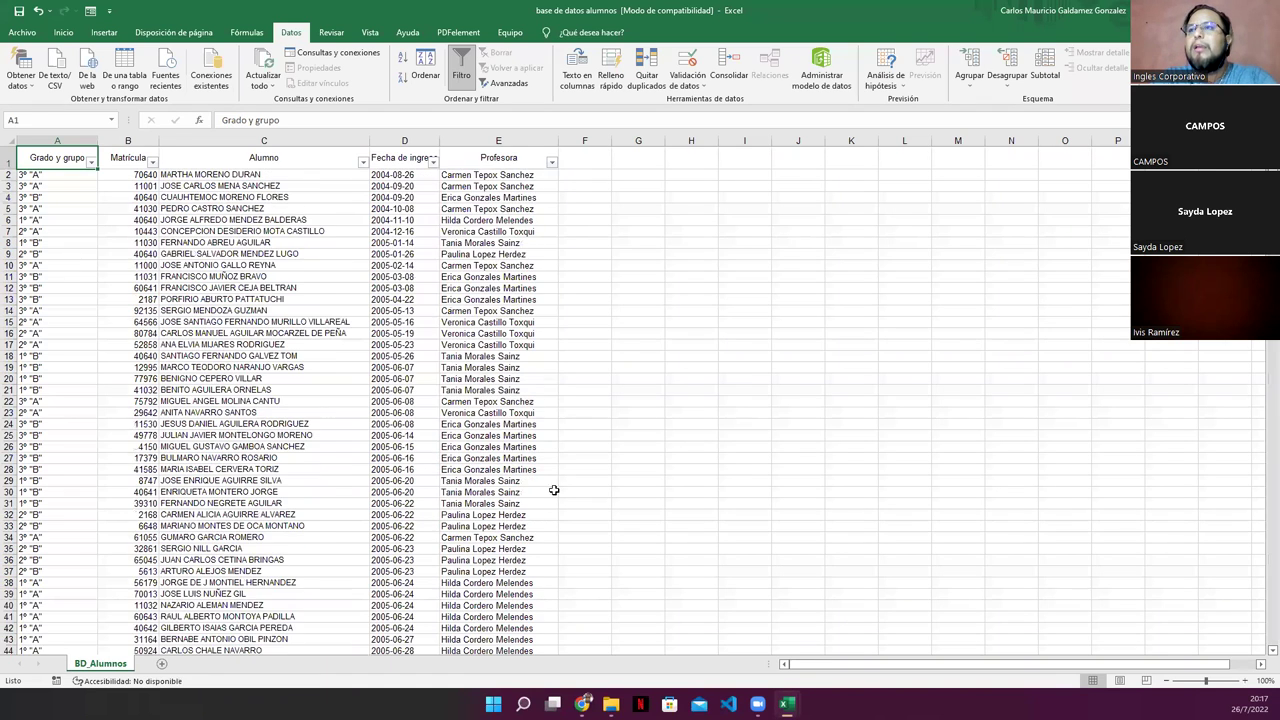
pyautogui.click(206, 254)
# - Insert pivot table TablaDinámica1 from BD_Alumnos onto a new sheet Hoja1
pyautogui.click(94, 34)
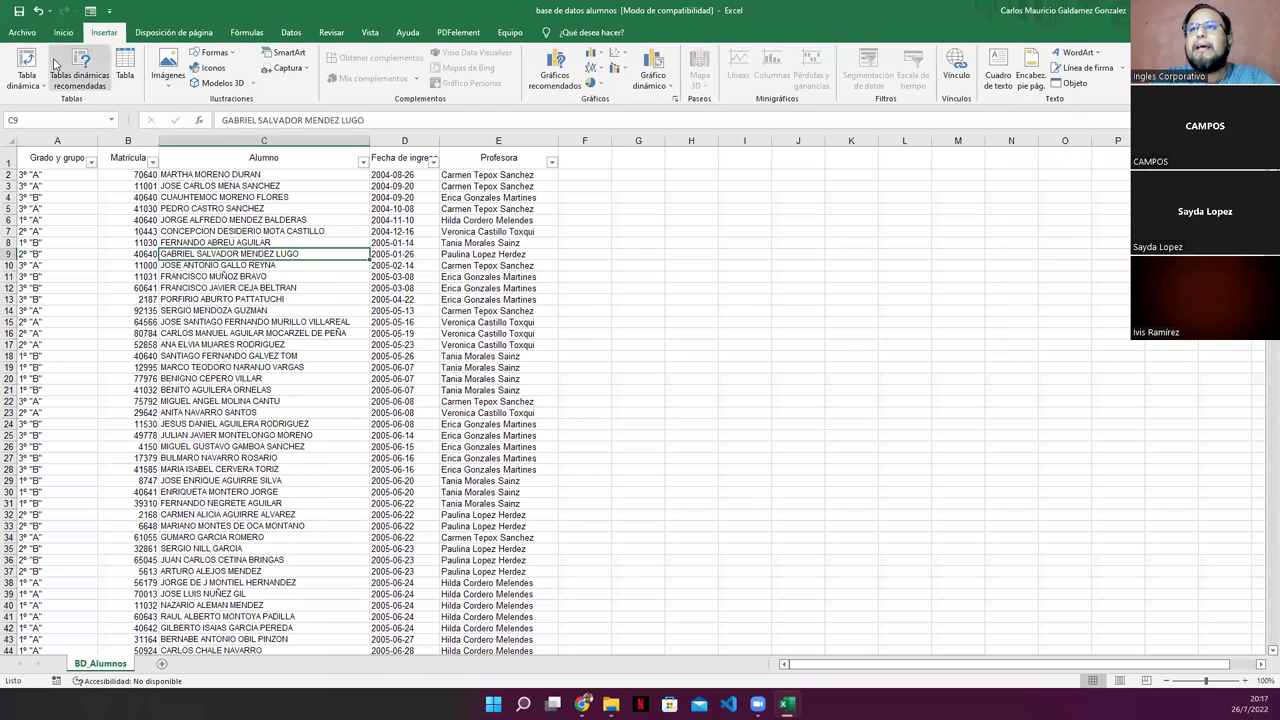
pyautogui.click(27, 62)
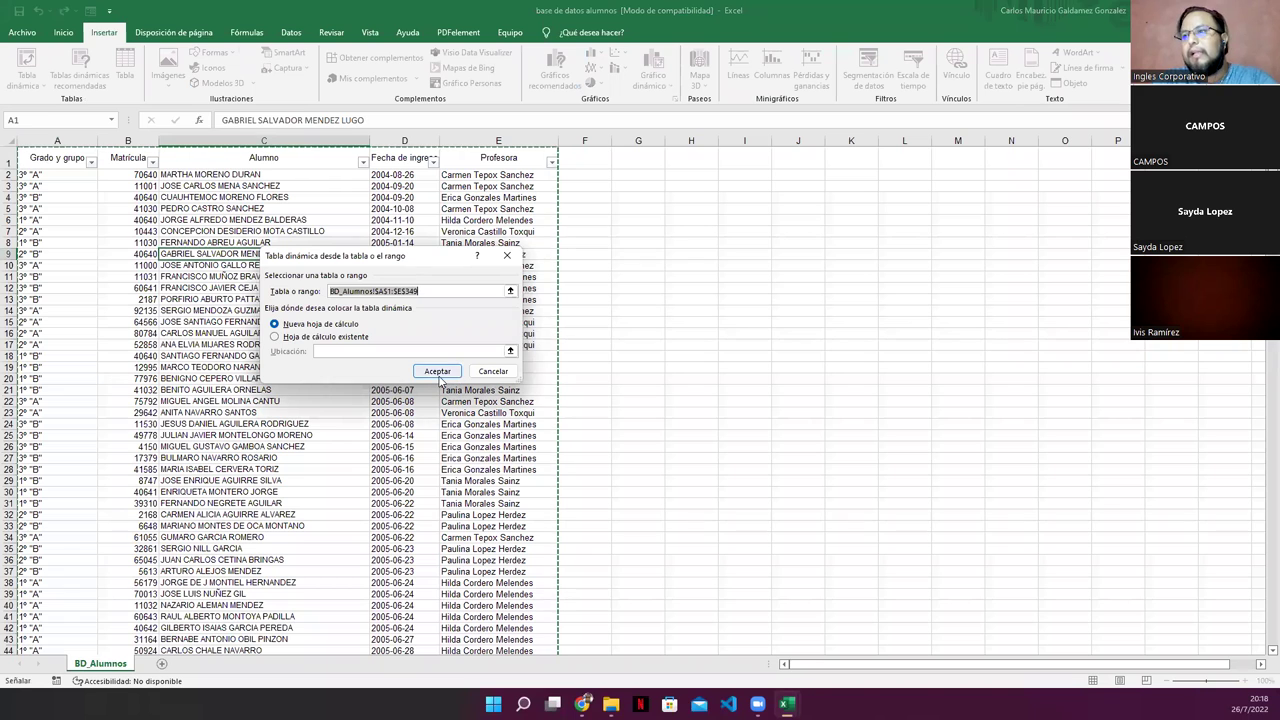
pyautogui.click(439, 375)
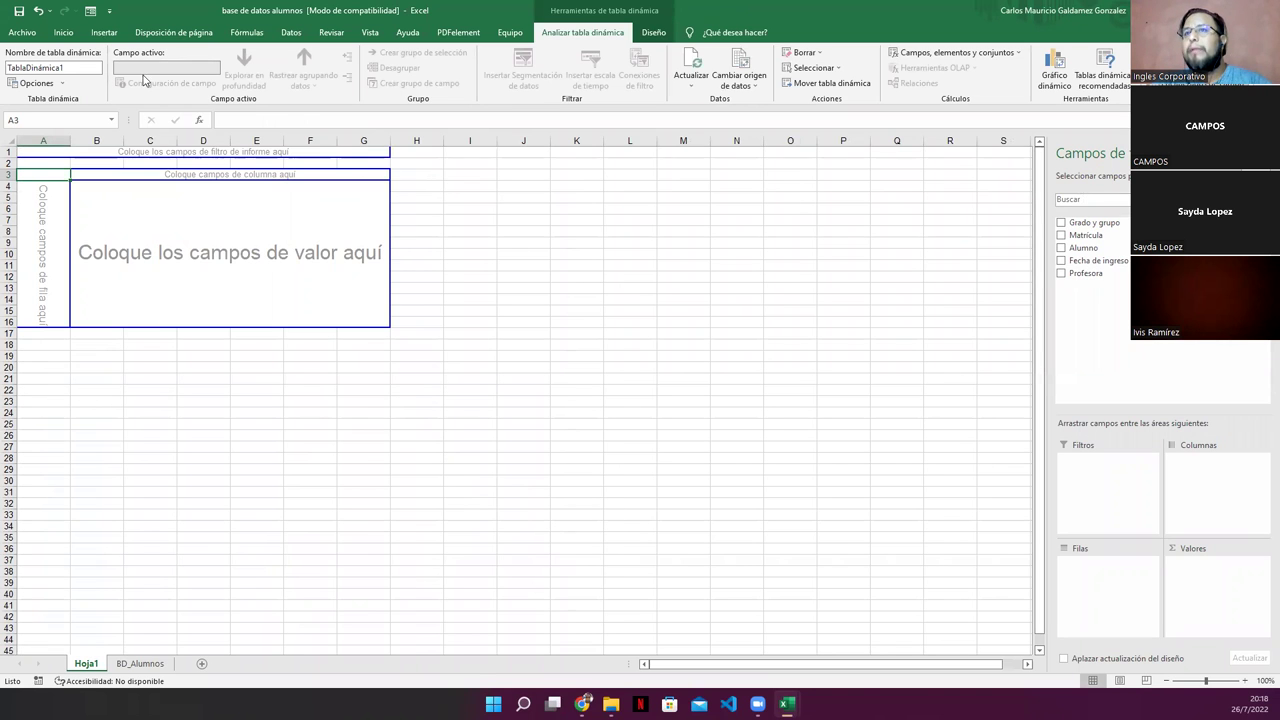
pyautogui.click(24, 34)
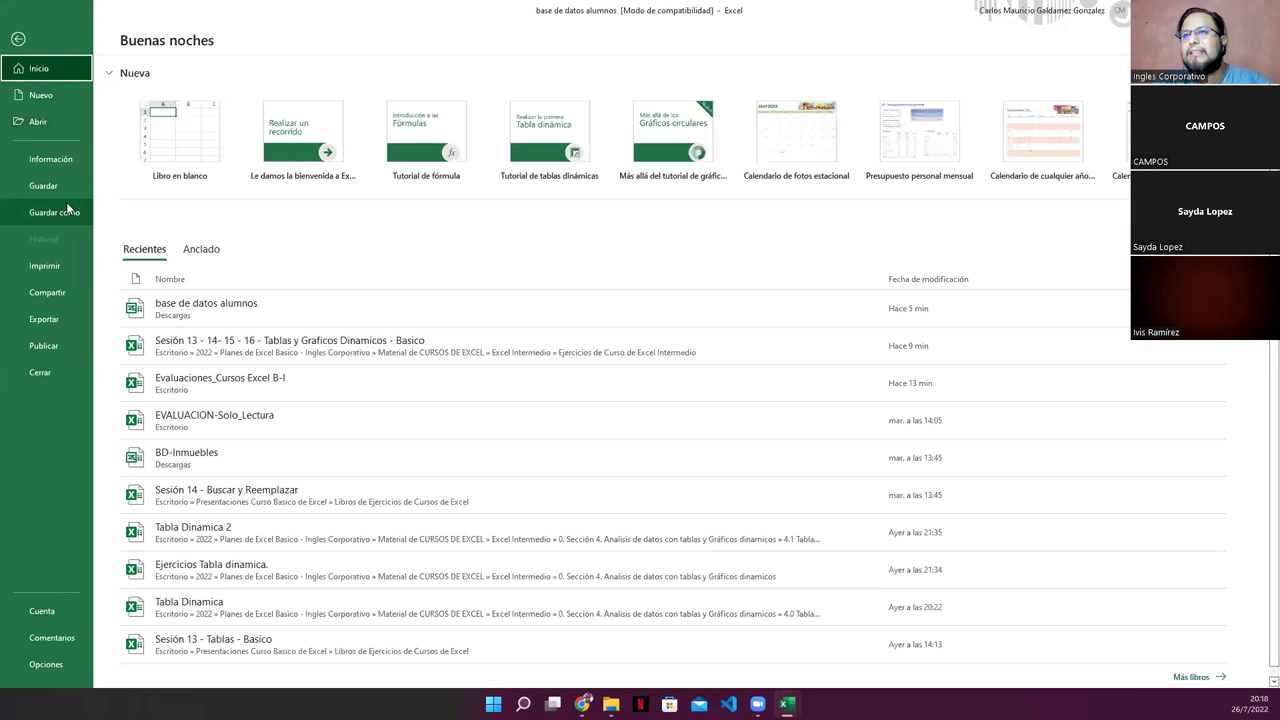
# - Save the workbook in Descargas as a Libro de Excel file with an author added
pyautogui.click(62, 211)
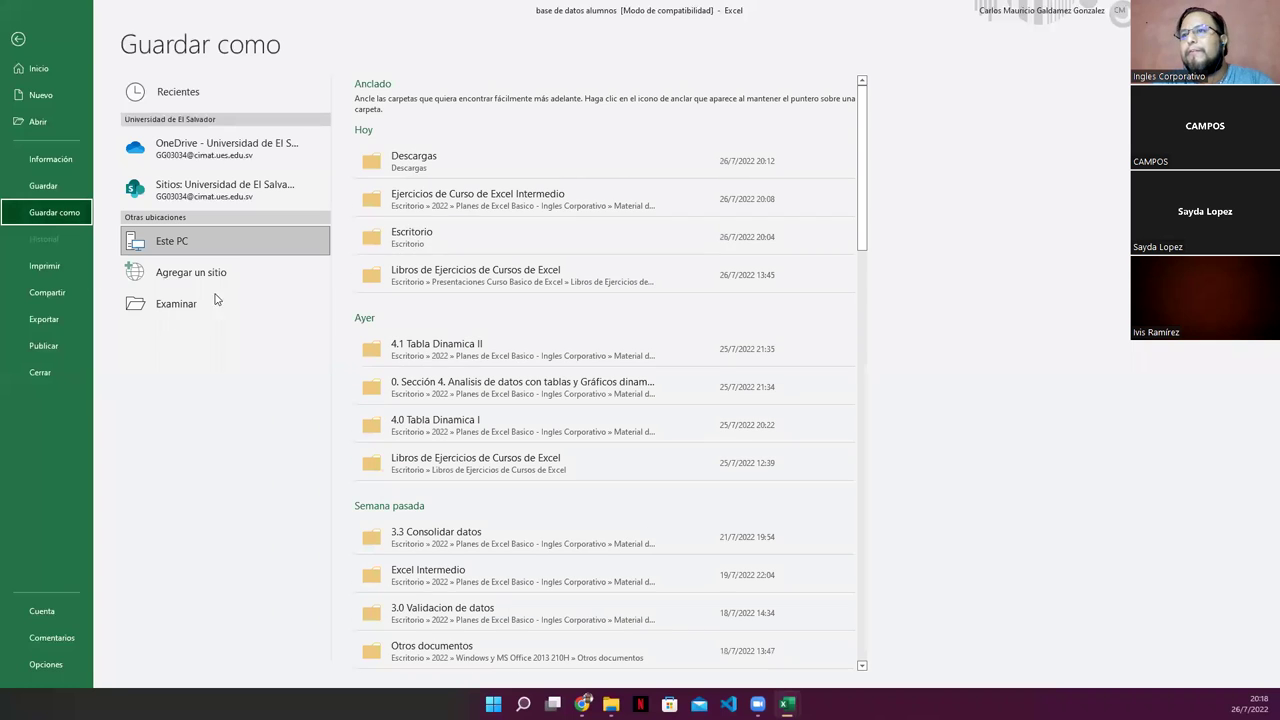
pyautogui.click(435, 170)
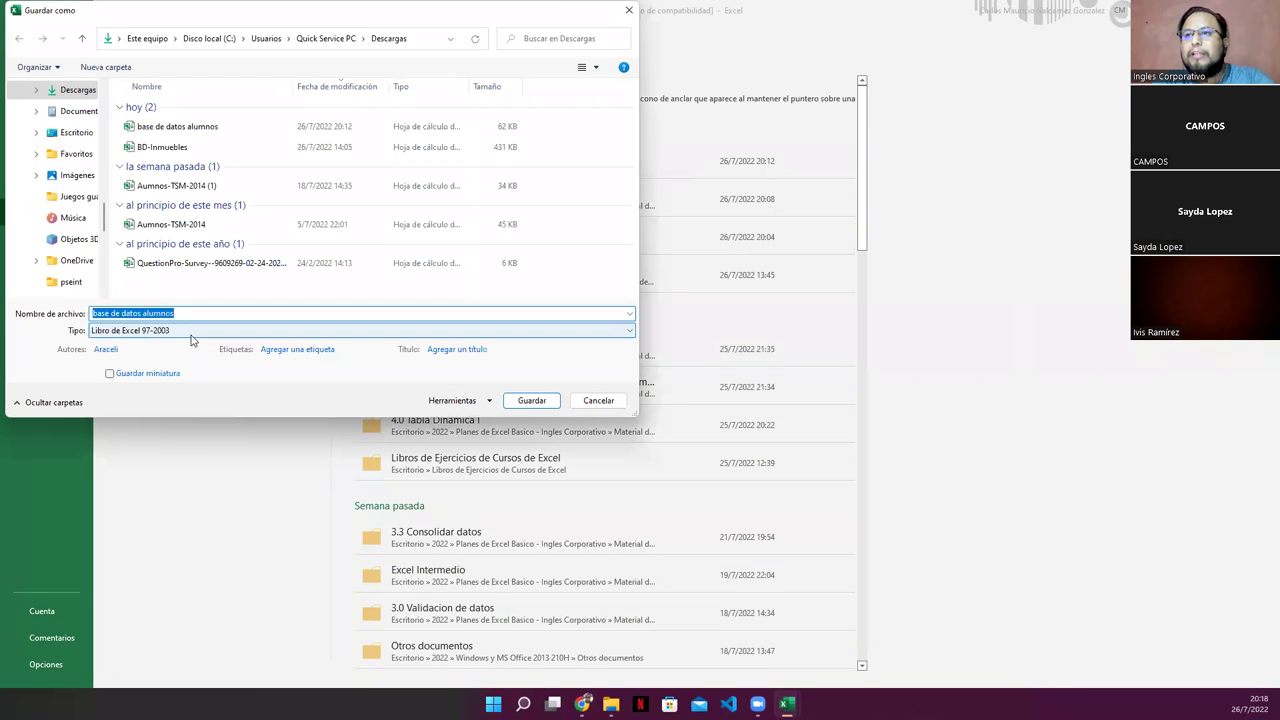
pyautogui.click(194, 333)
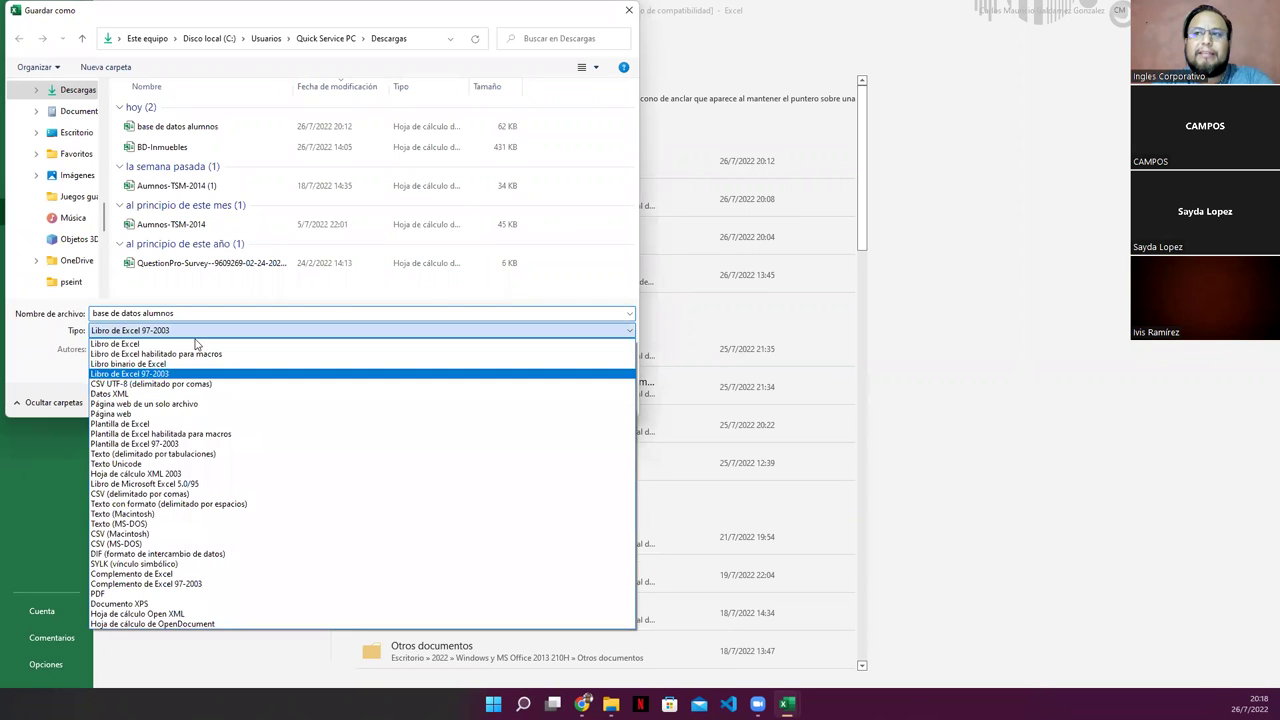
pyautogui.click(182, 344)
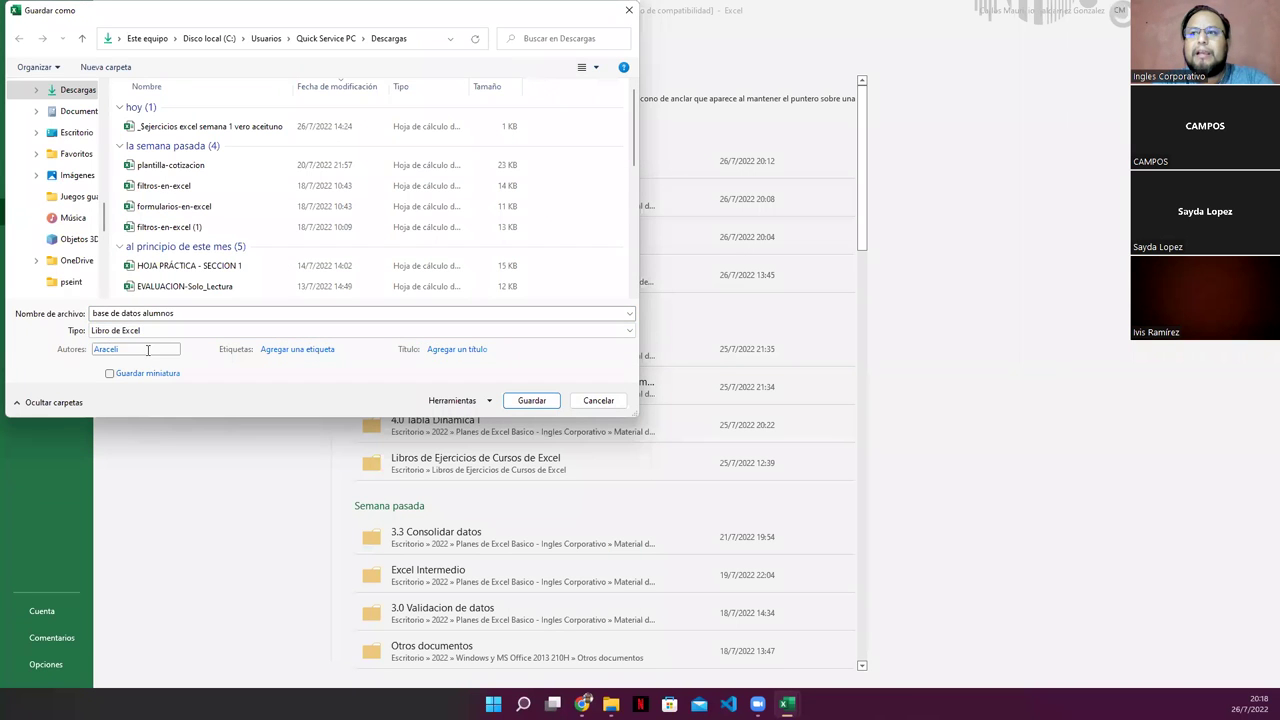
pyautogui.click(150, 349)
pyautogui.write('Tec')
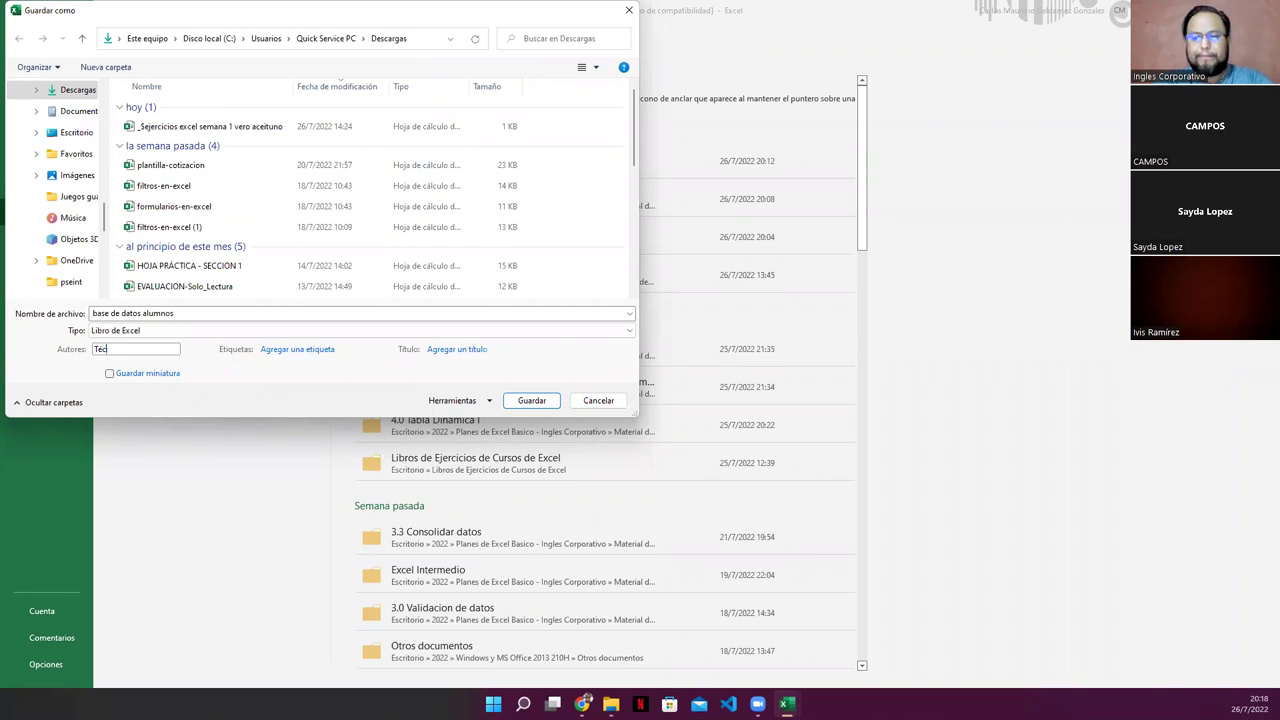
pyautogui.write('.')
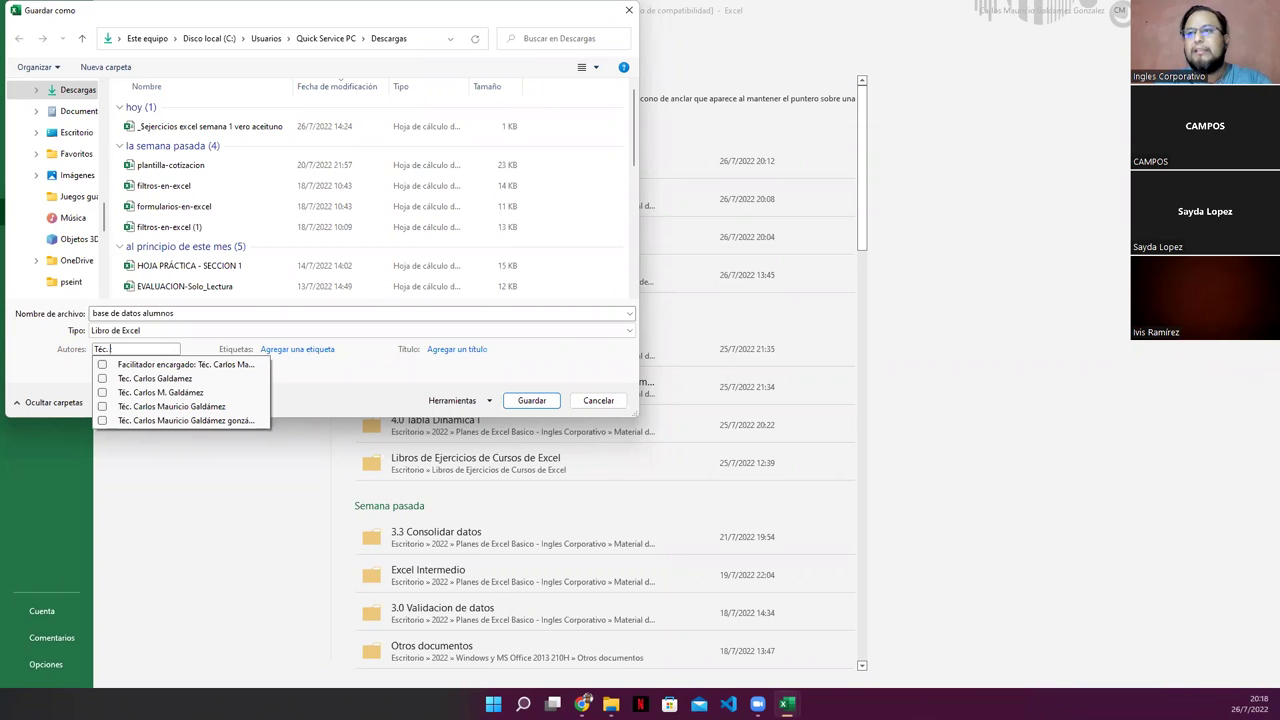
pyautogui.press('Down')
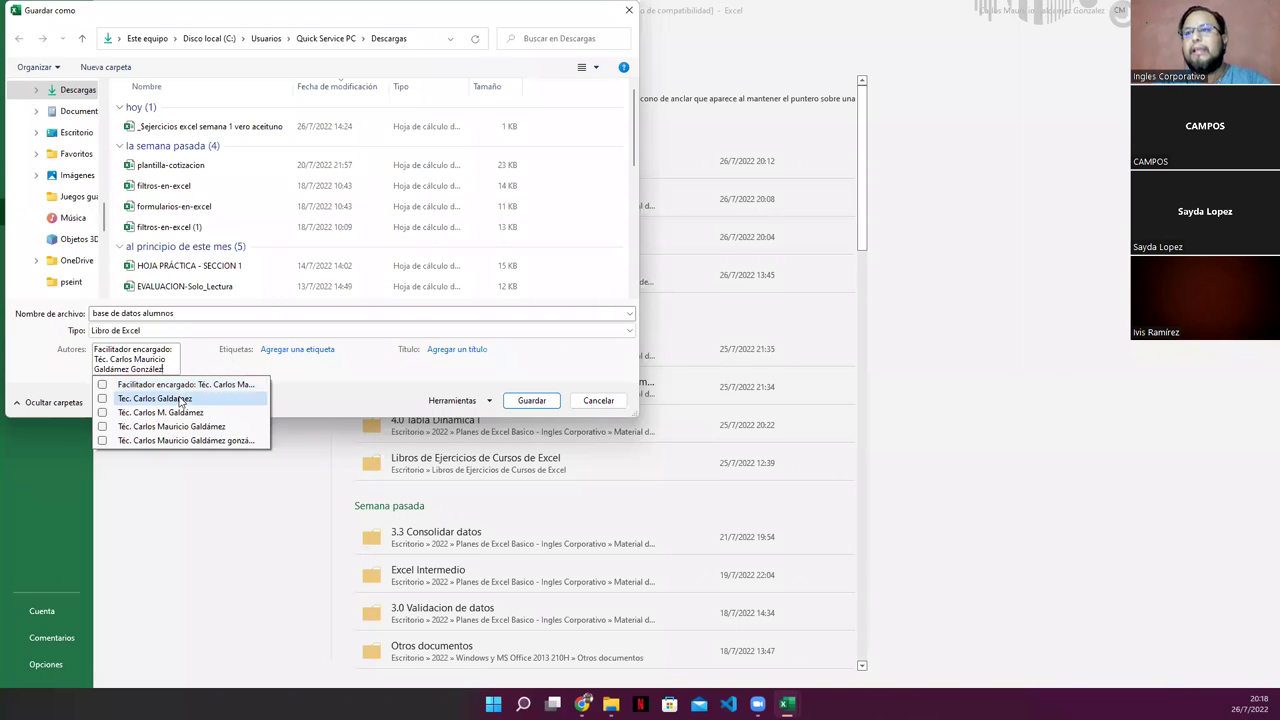
pyautogui.click(183, 399)
pyautogui.click(532, 401)
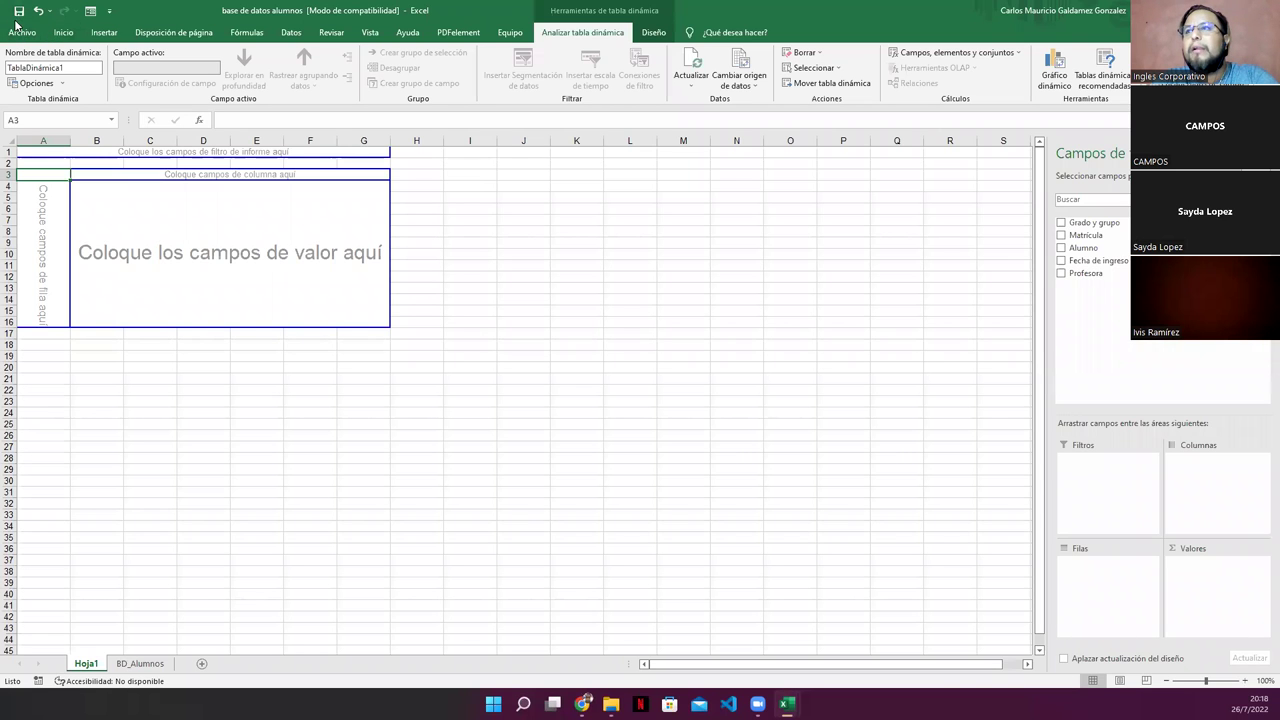
# - Return to Hoja1's empty pivot table, then switch back to the presentation
pyautogui.click(22, 32)
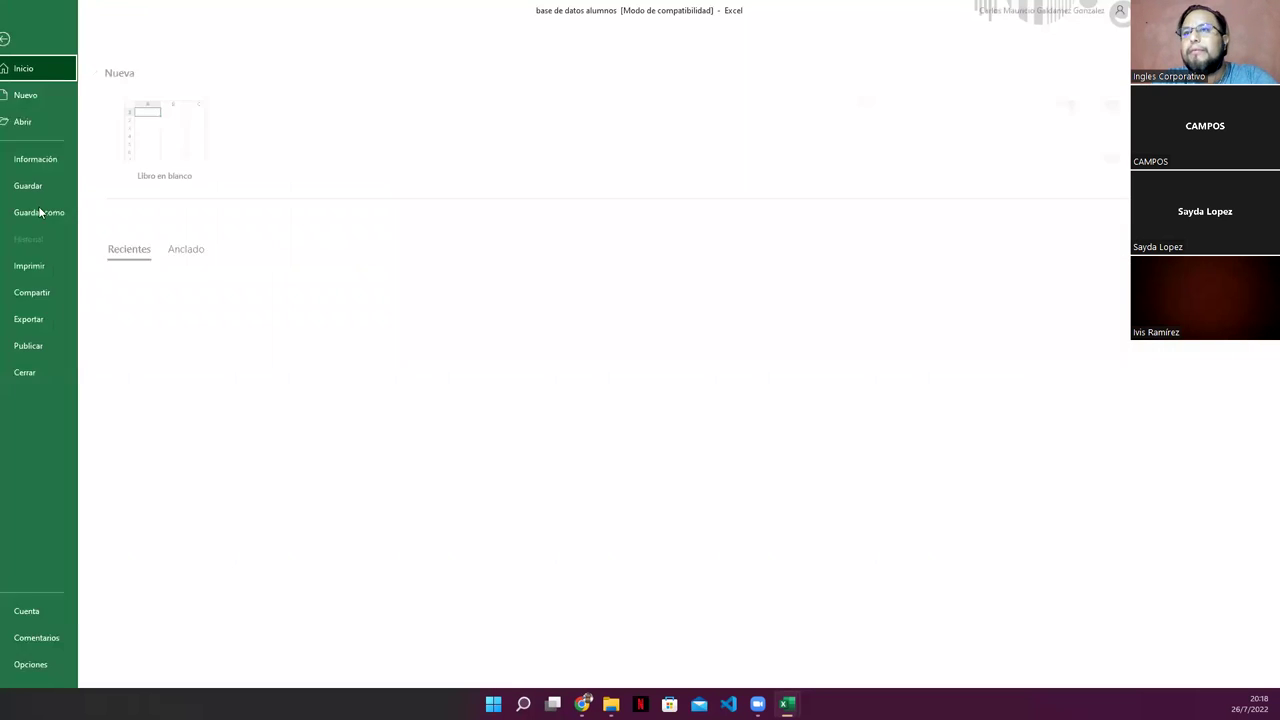
pyautogui.click(40, 374)
pyautogui.hotkey('alt', 'Tab')
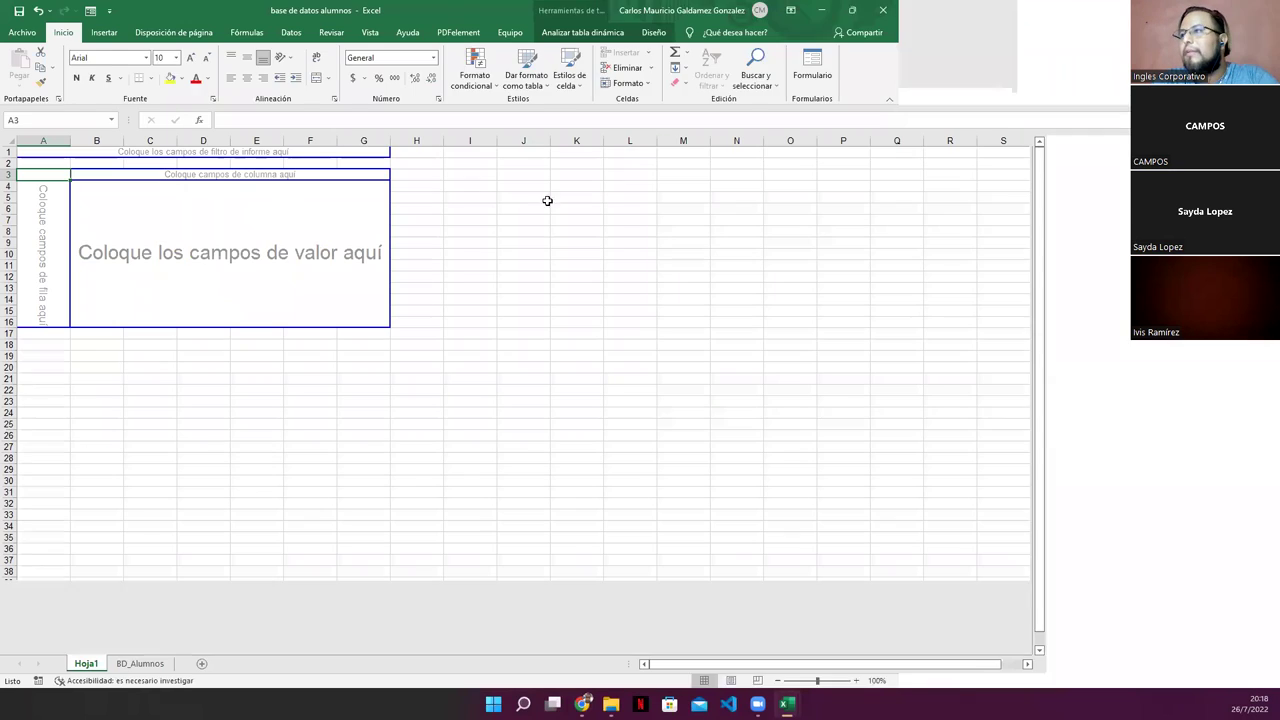
# - Delete the empty pivot sheet Hoja1 through its tab menu, keeping only BD_Alumnos
pyautogui.click(150, 288)
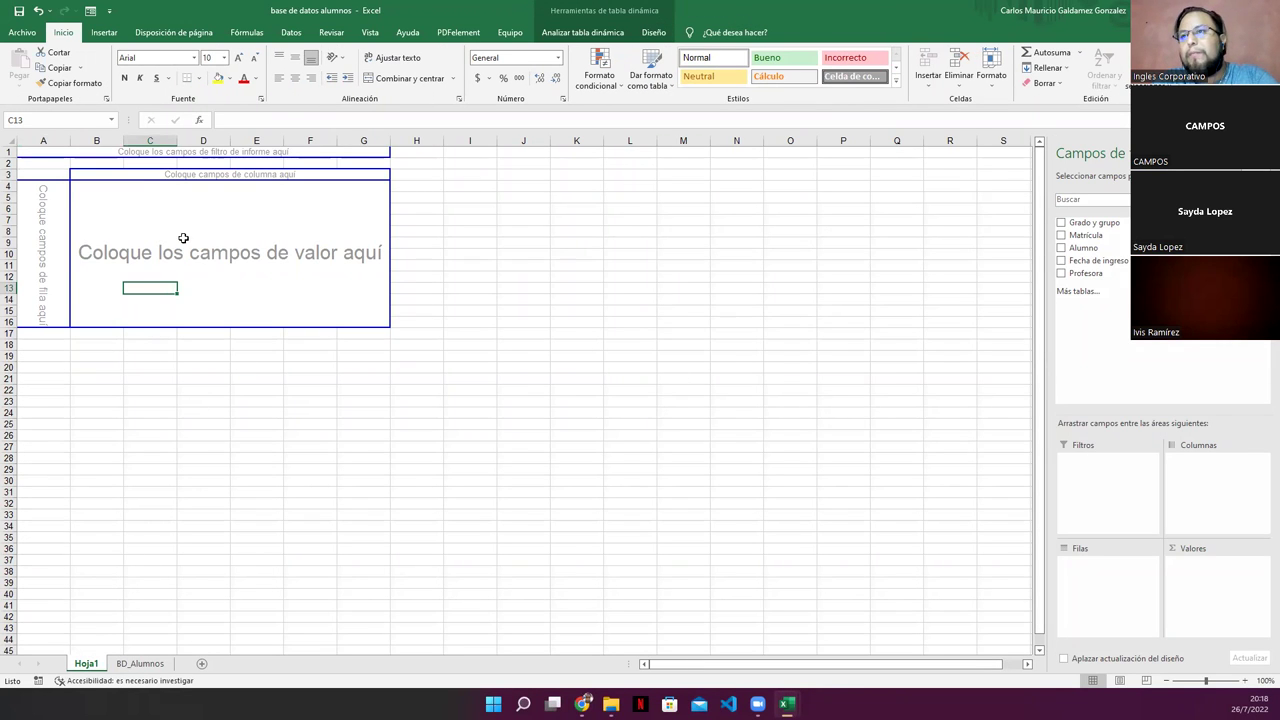
pyautogui.click(112, 158)
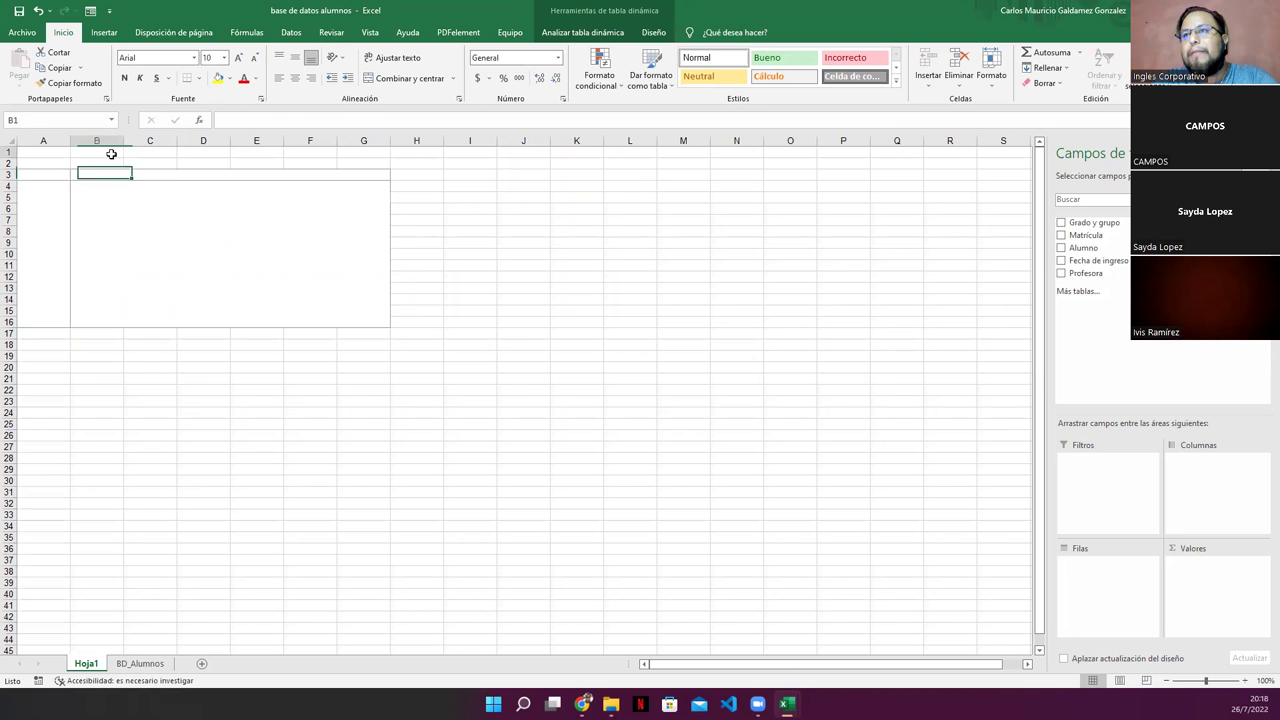
pyautogui.click(130, 256)
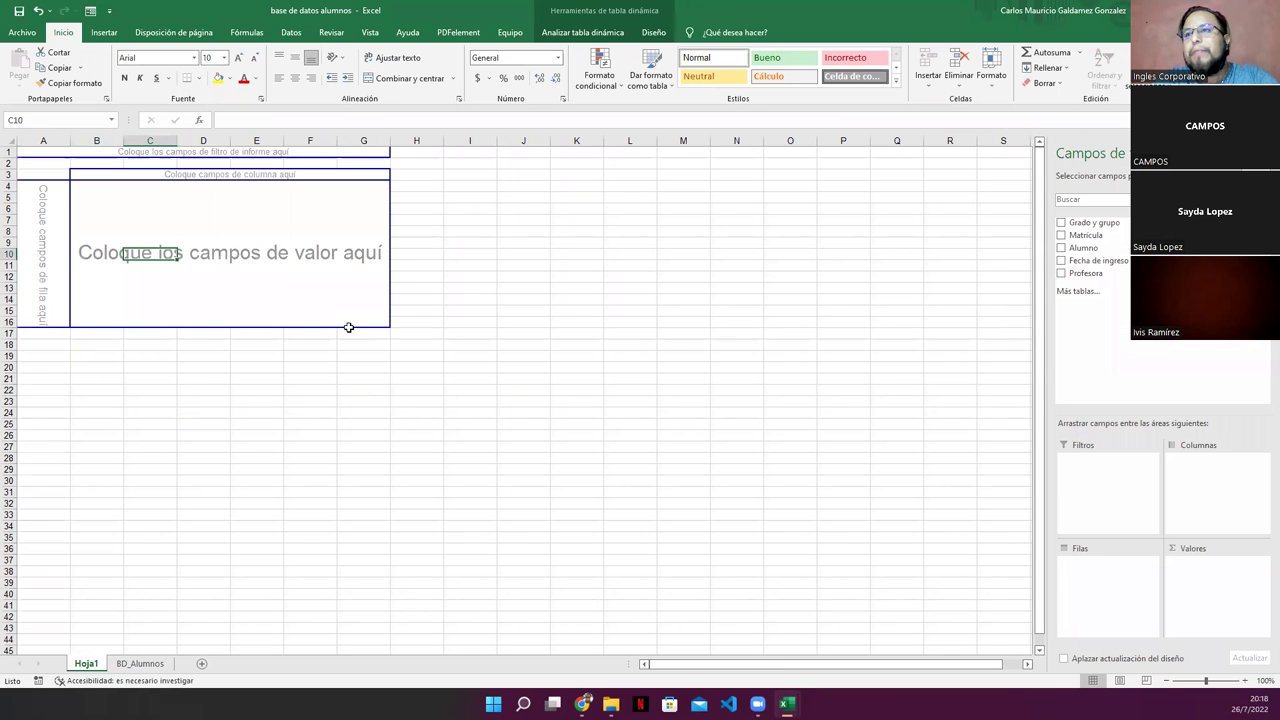
pyautogui.click(135, 664)
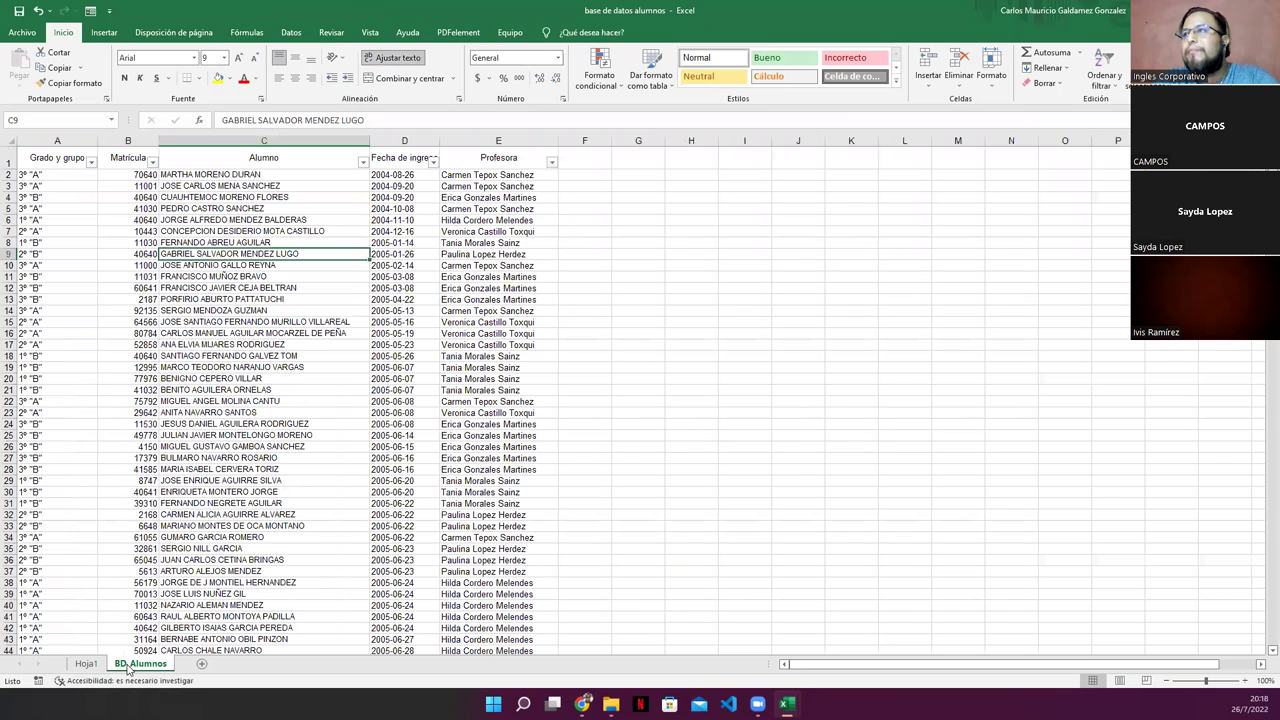
pyautogui.rightClick(86, 664)
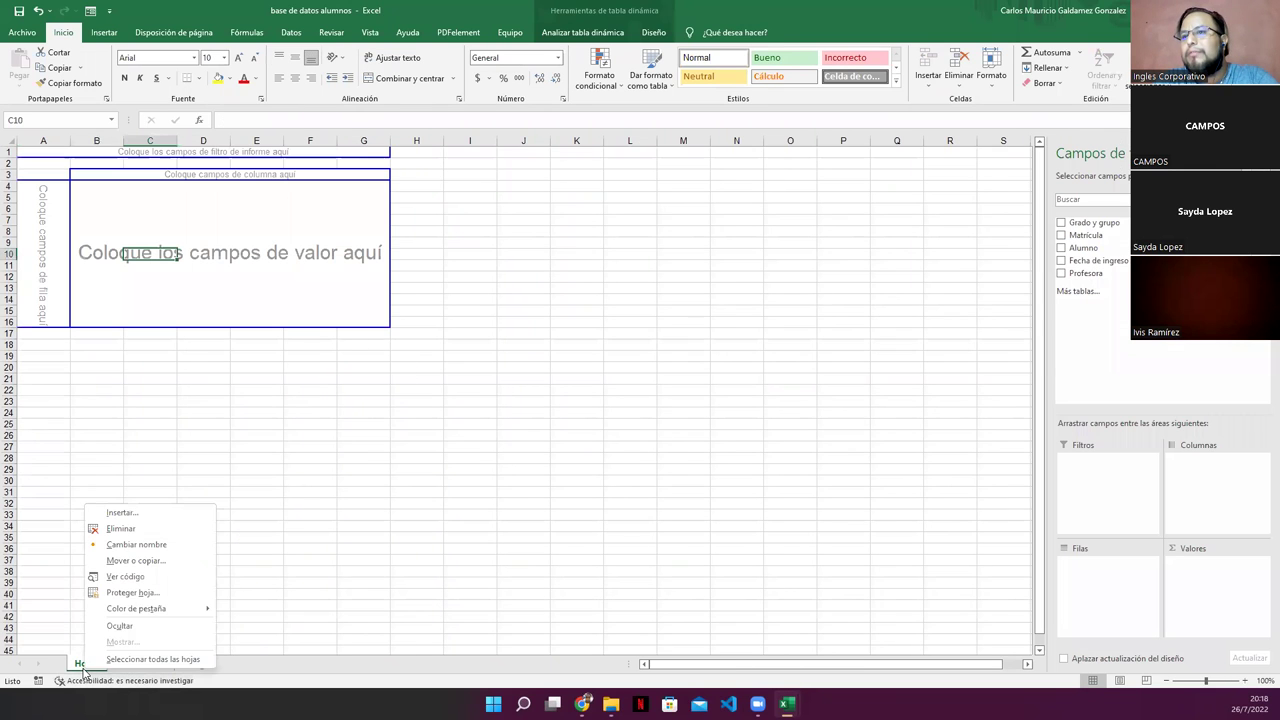
pyautogui.click(137, 535)
pyautogui.click(608, 387)
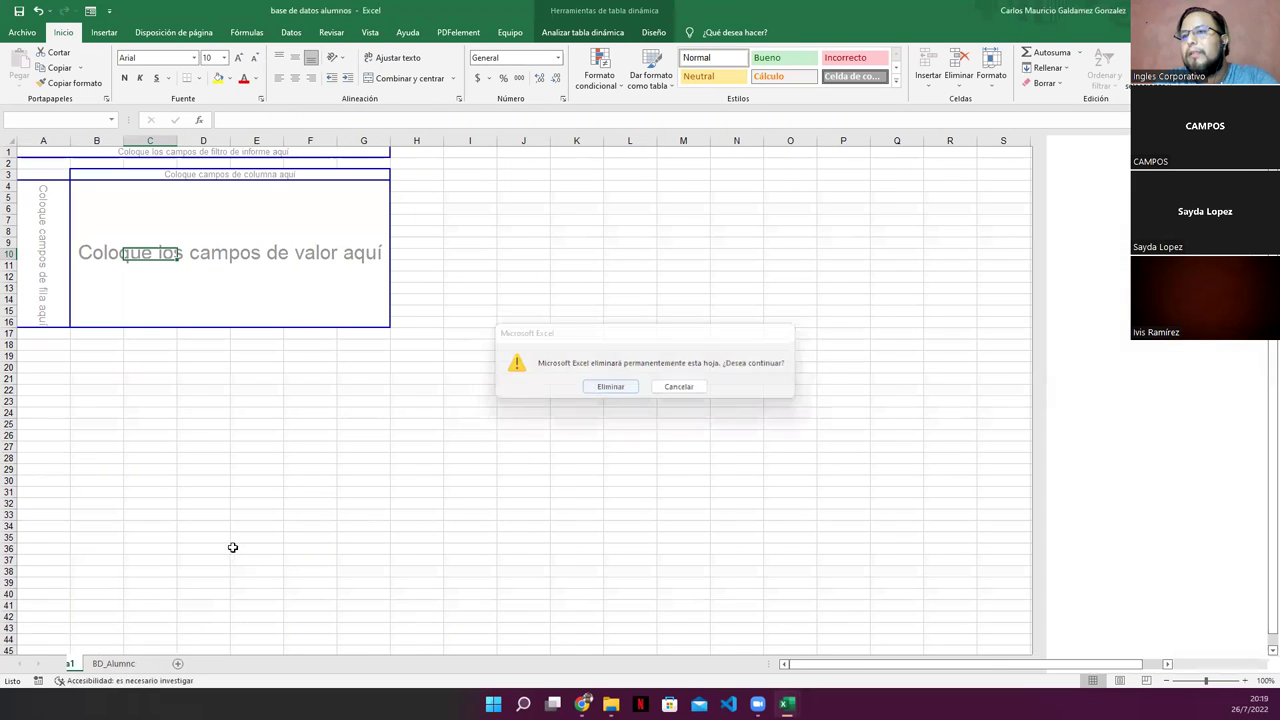
pyautogui.click(102, 32)
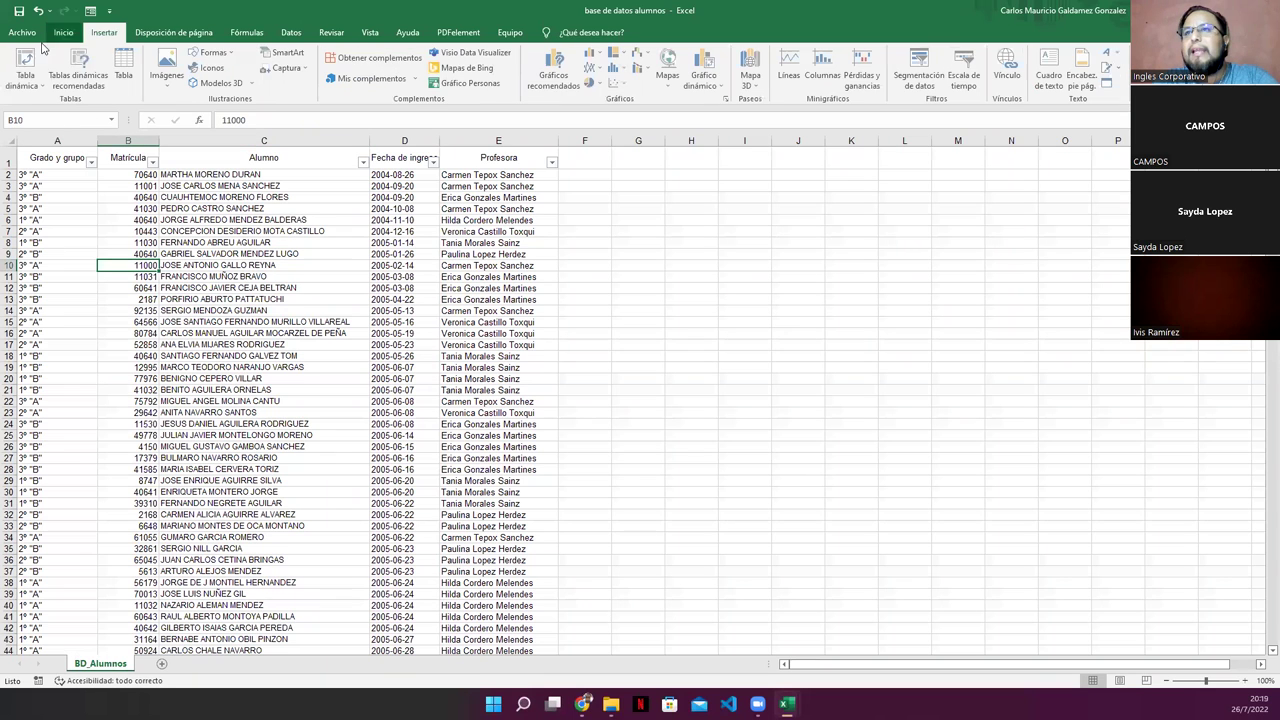
# - Build pivot table TablaDinámica2 from the BD_Alumnos range on a new worksheet
pyautogui.click(26, 62)
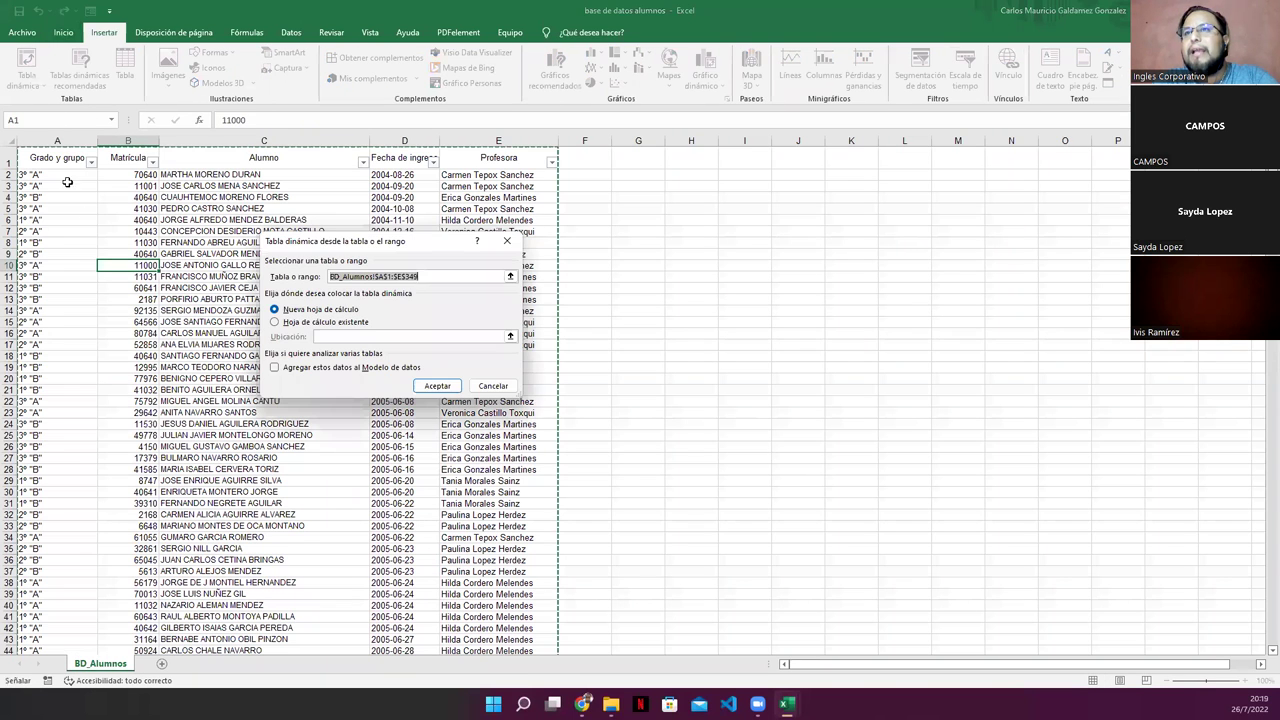
pyautogui.click(438, 387)
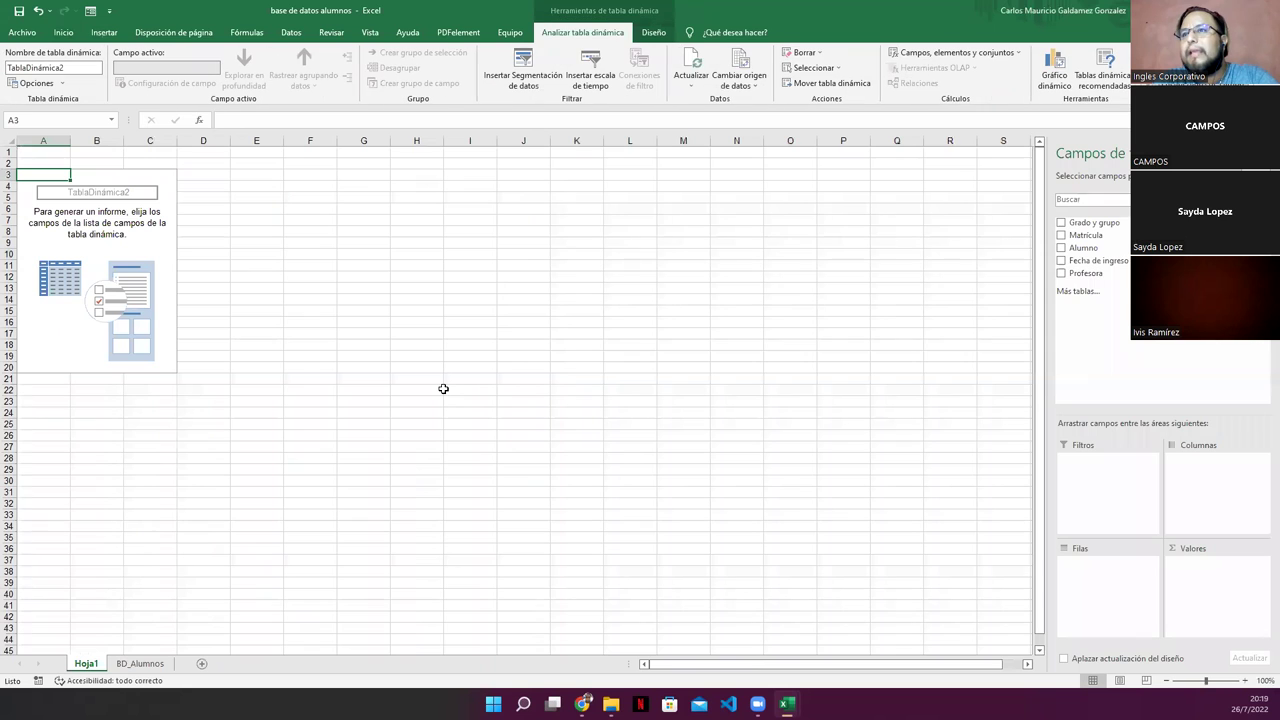
pyautogui.click(64, 344)
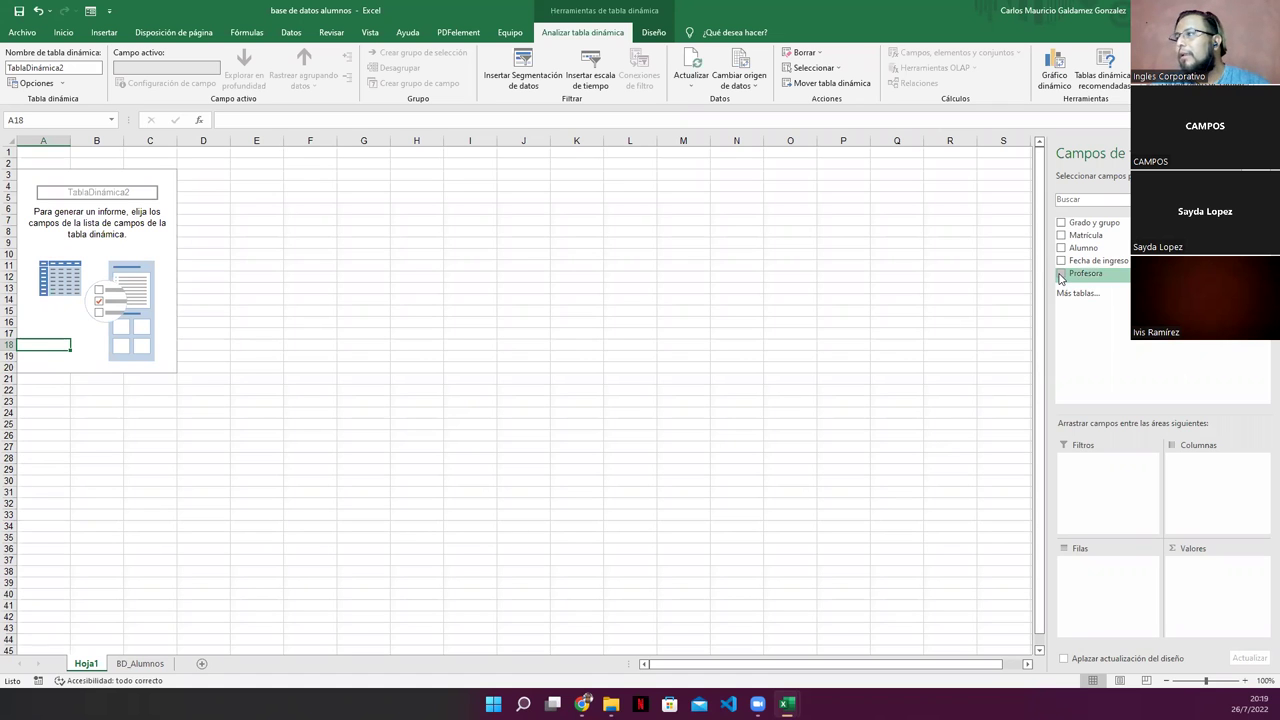
# - Count Alumno with Profesora in rows and Grado y grupo in columns
pyautogui.moveTo(1061, 278); pyautogui.dragTo(1197, 474)
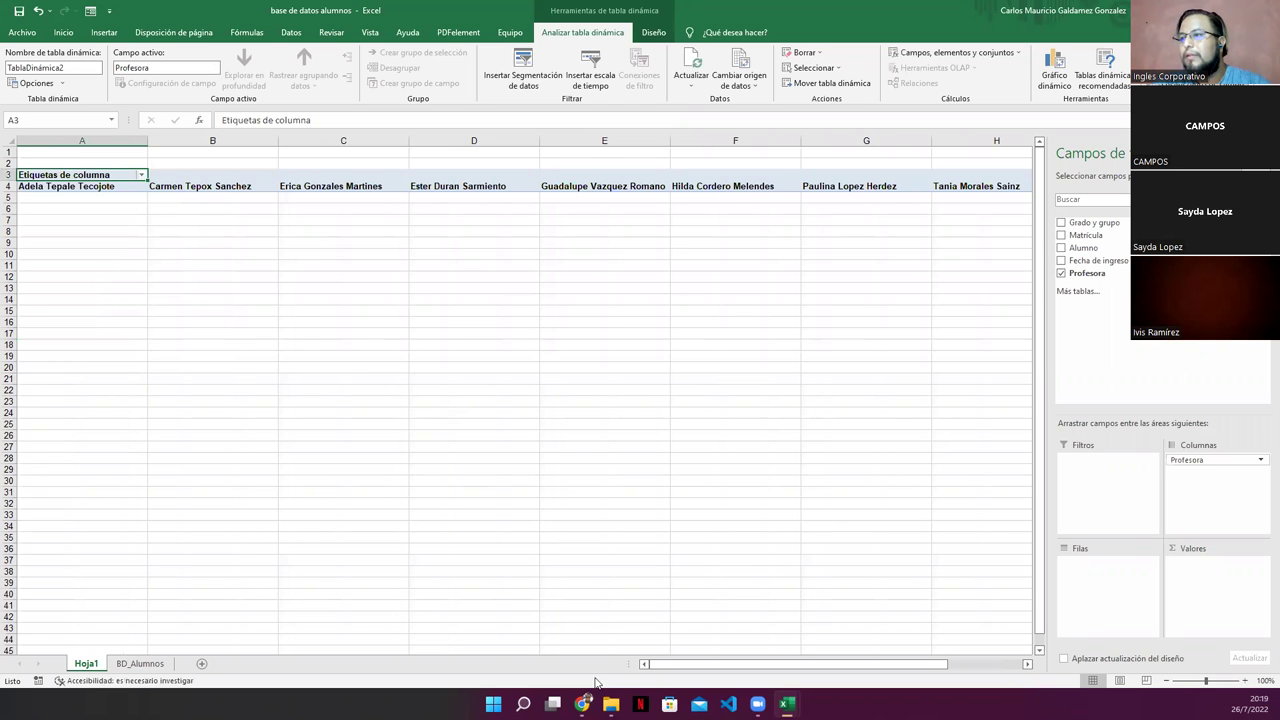
pyautogui.moveTo(663, 665); pyautogui.dragTo(1119, 565)
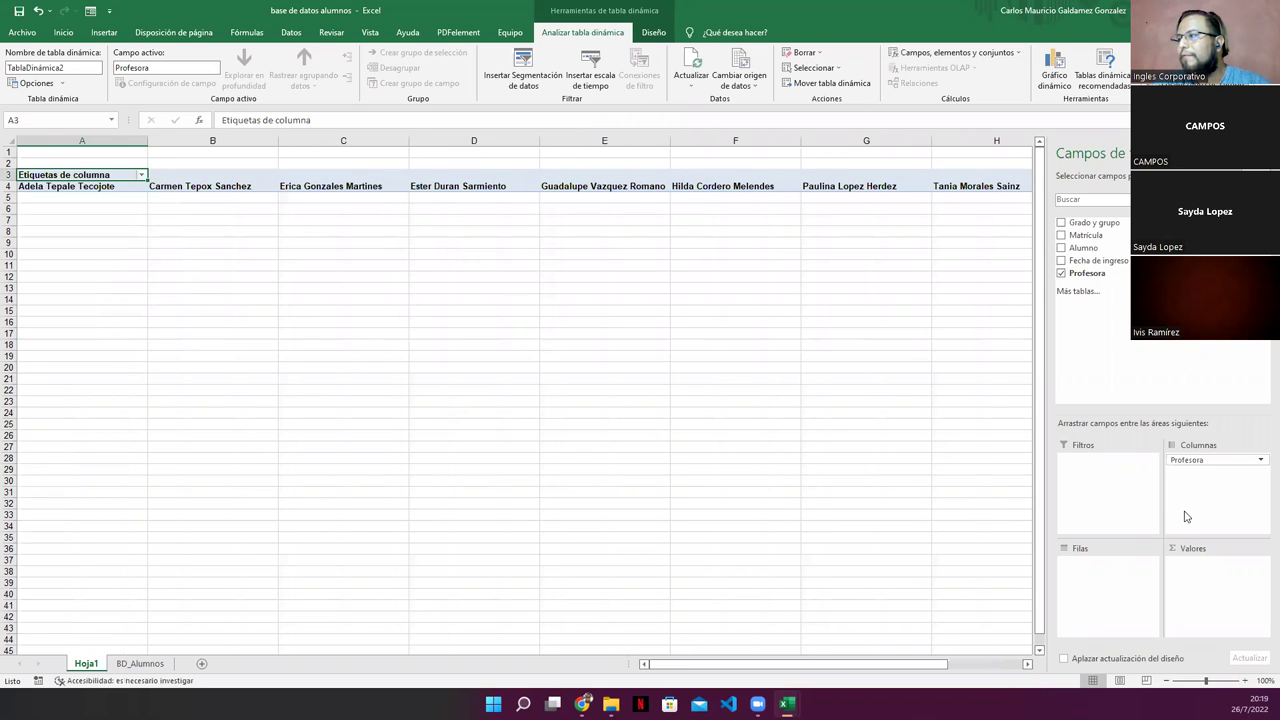
pyautogui.moveTo(1188, 460); pyautogui.dragTo(1121, 583)
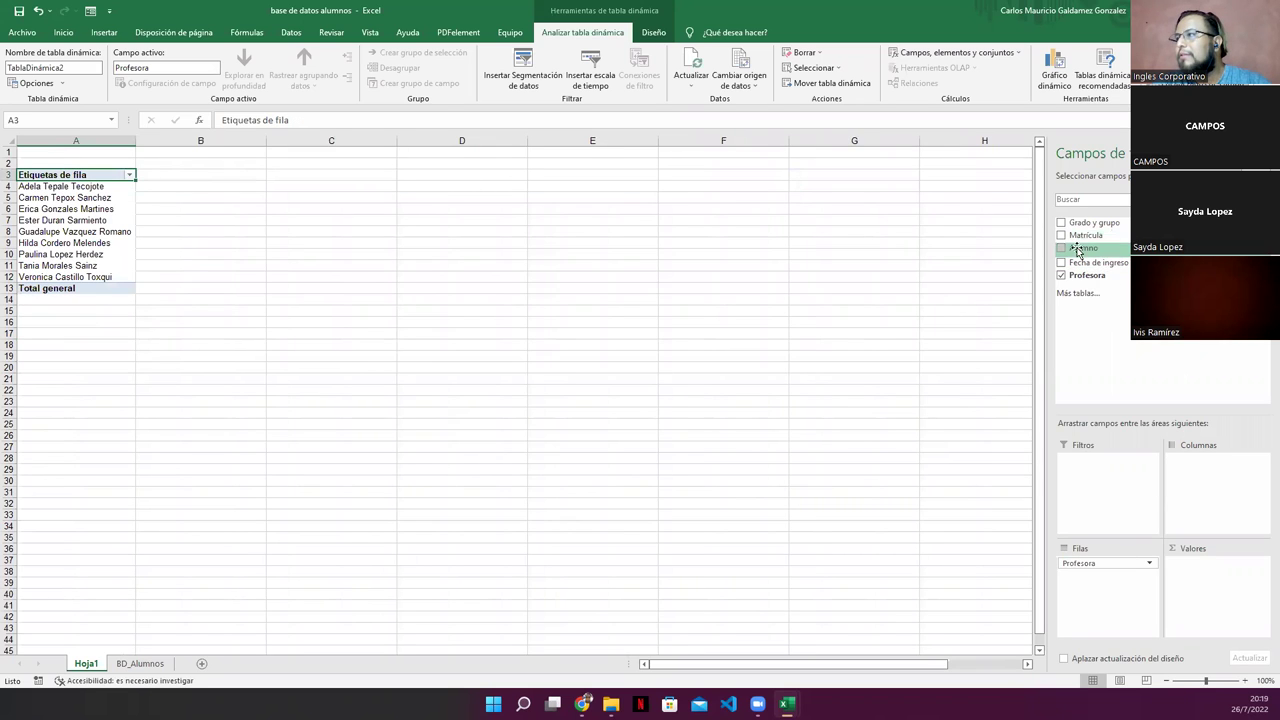
pyautogui.moveTo(1082, 222); pyautogui.dragTo(1191, 482)
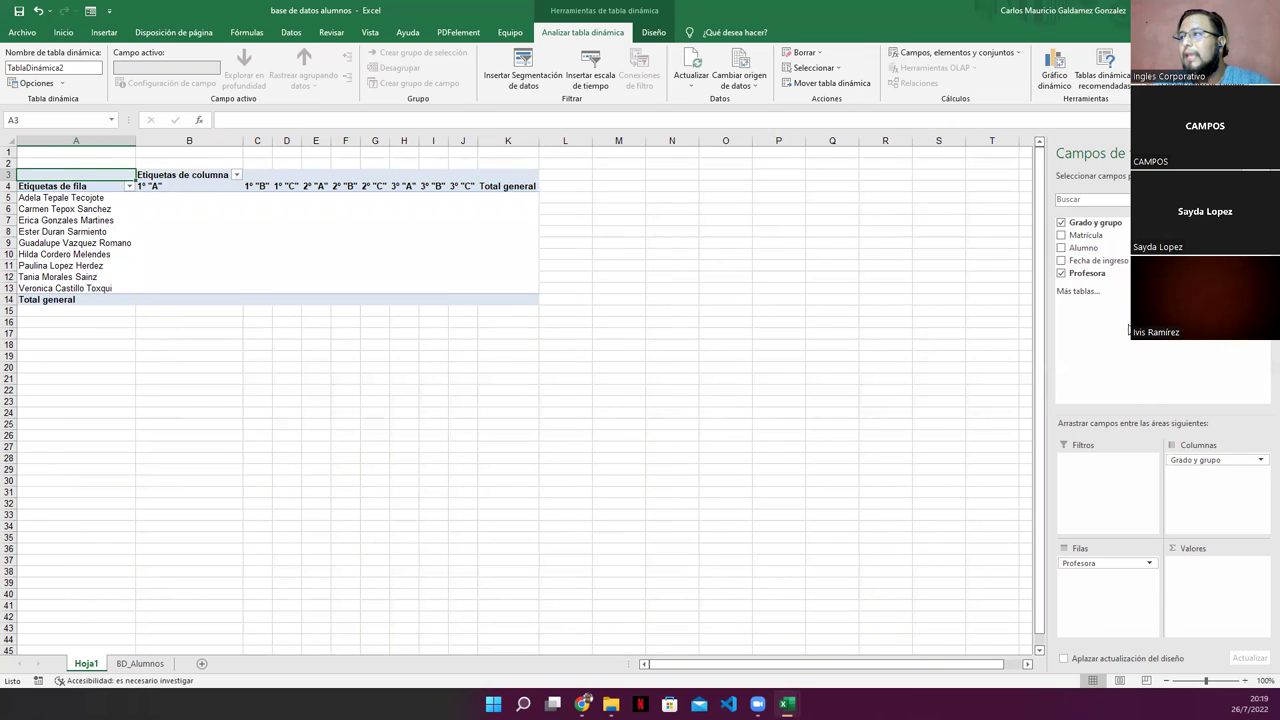
pyautogui.moveTo(1085, 247); pyautogui.dragTo(1208, 588)
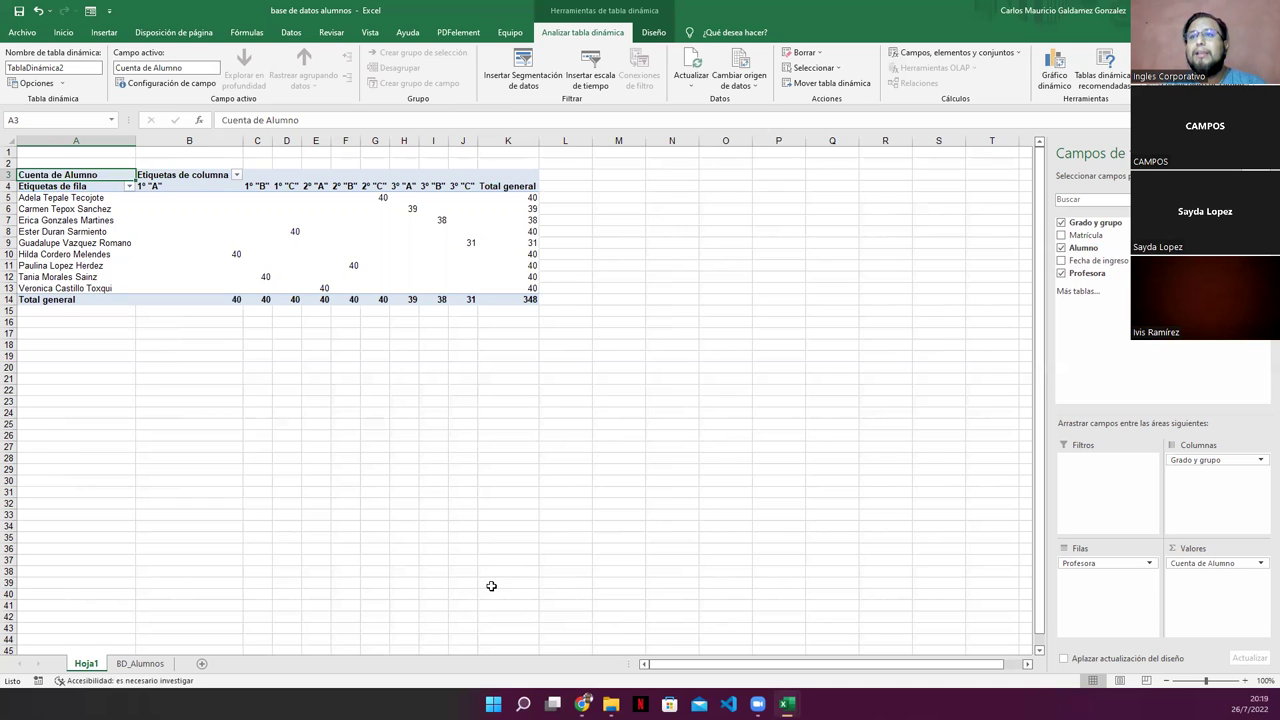
pyautogui.click(71, 199)
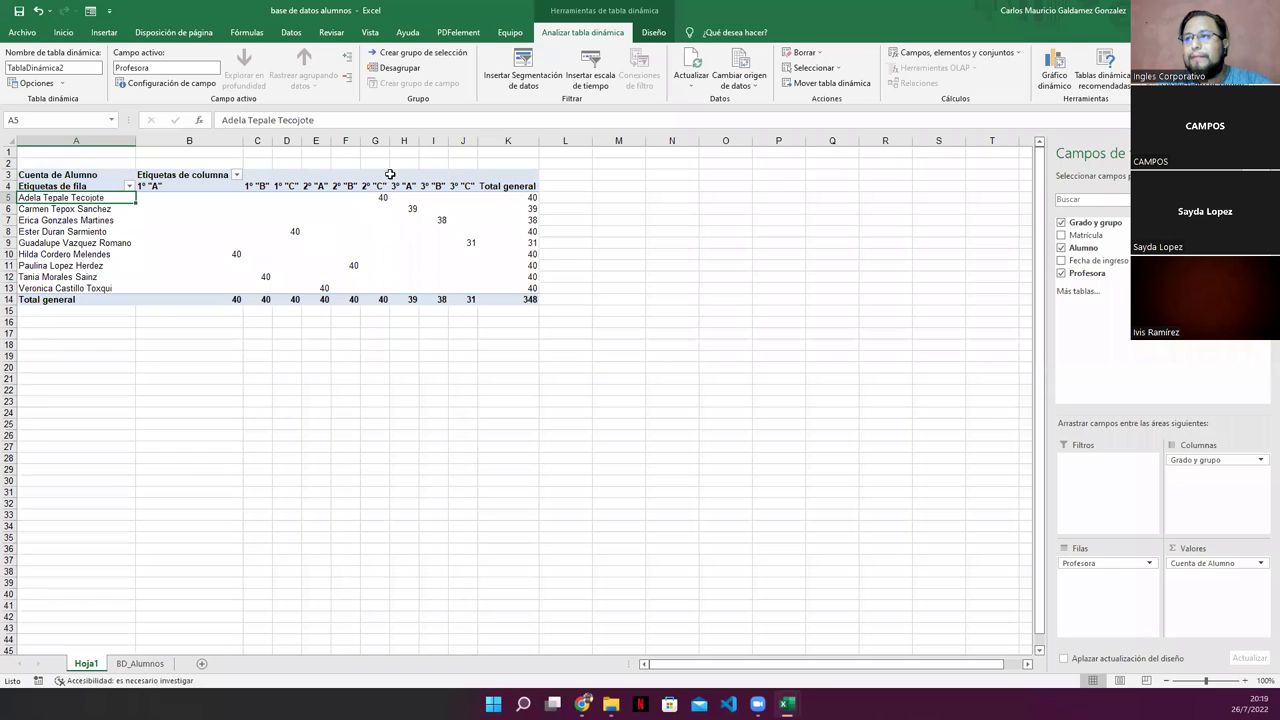
pyautogui.click(375, 140)
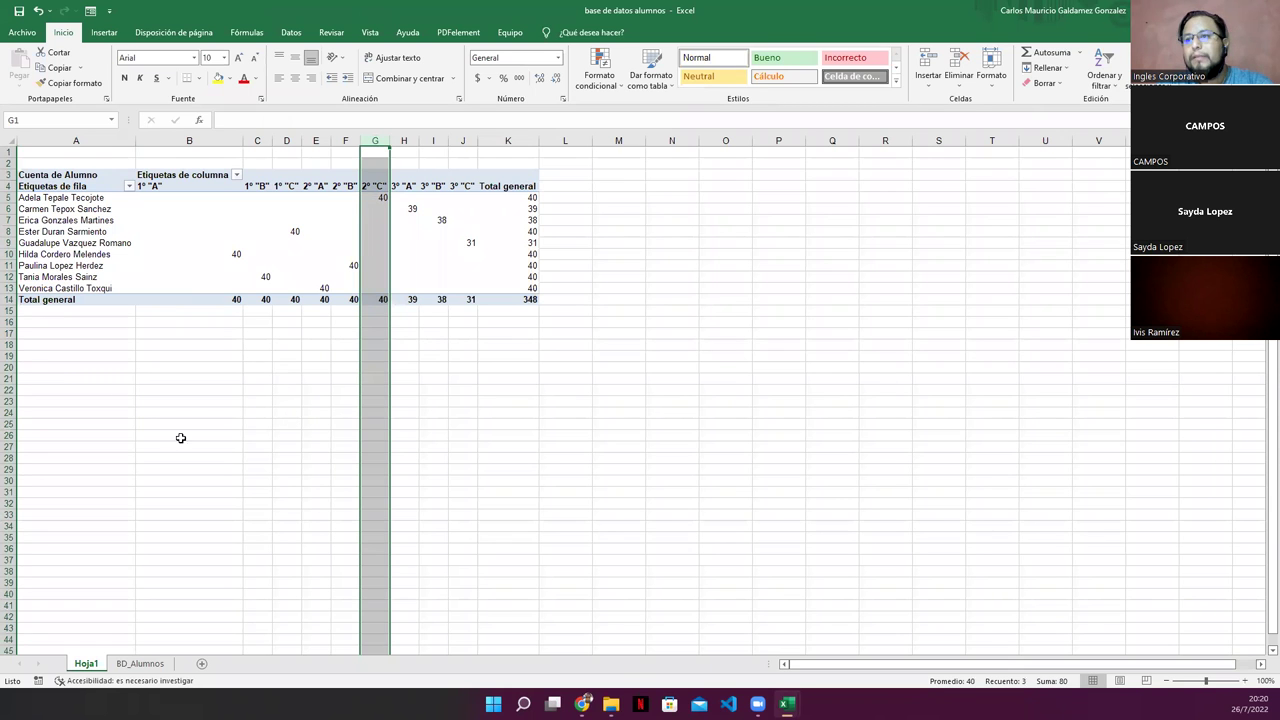
pyautogui.click(132, 663)
pyautogui.click(56, 176)
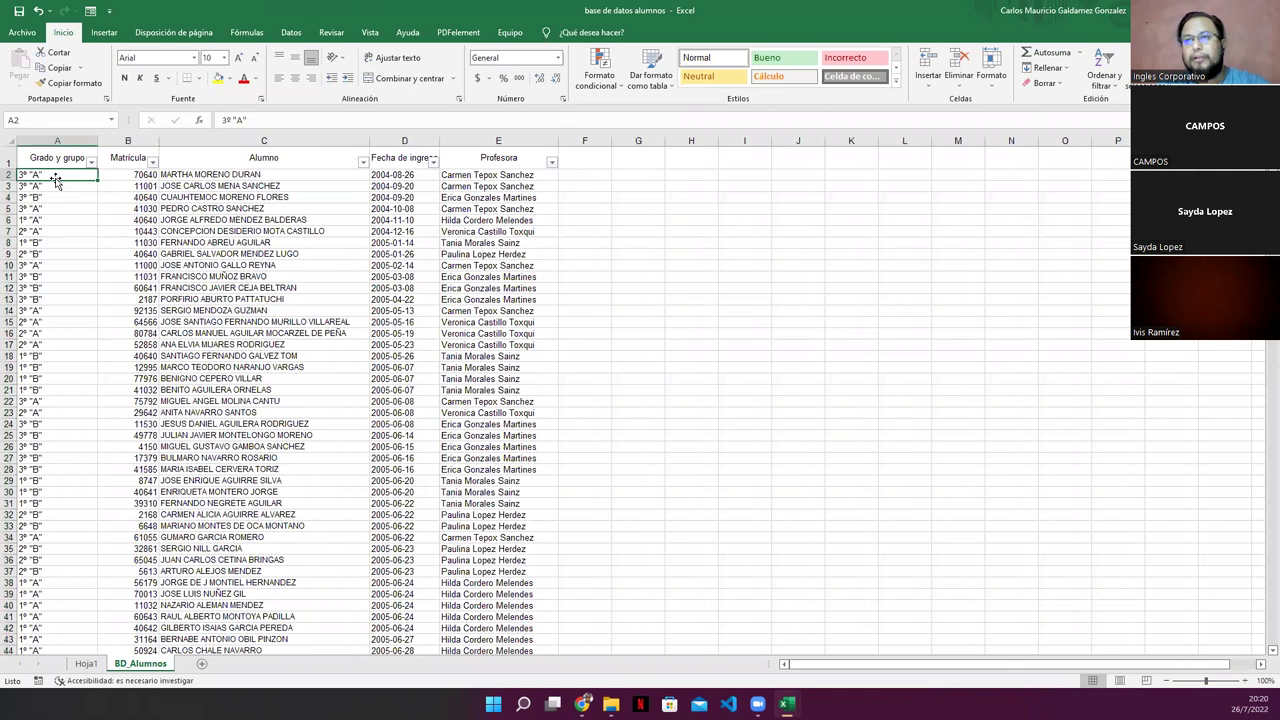
pyautogui.hotkey('ctrl', 'shift', 'Down')
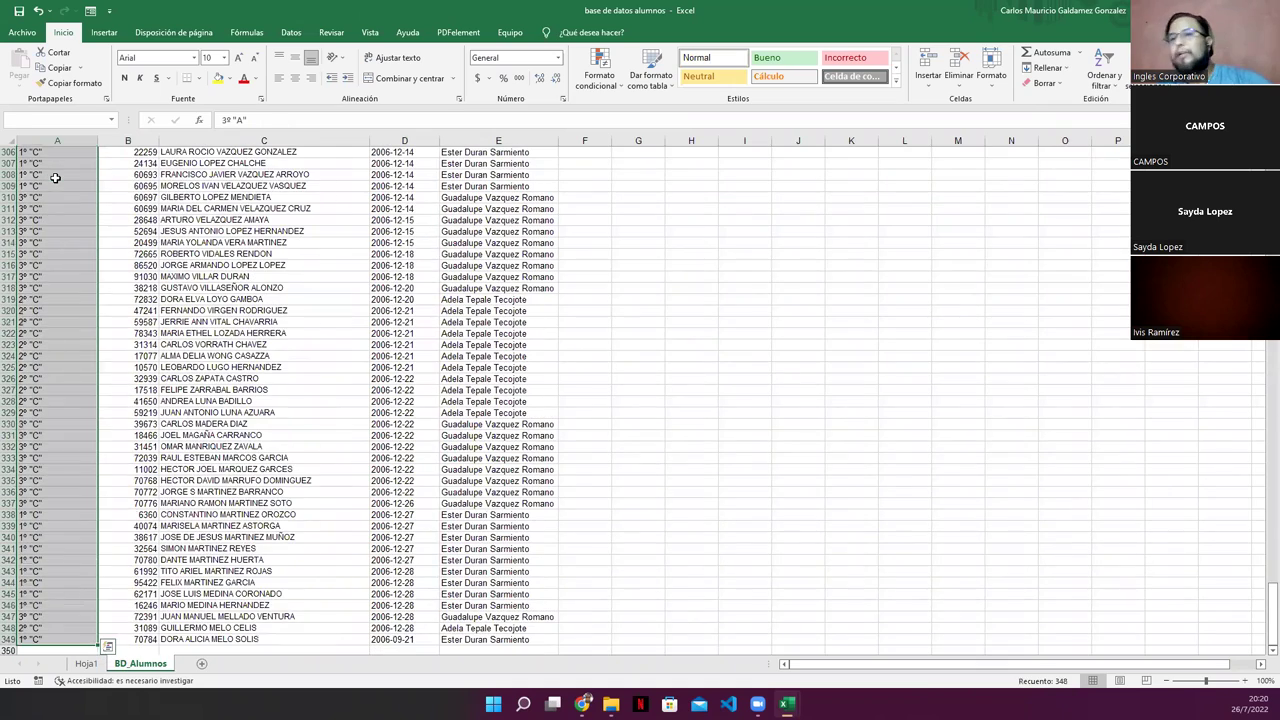
pyautogui.scroll(10, 56, 178)
pyautogui.hotkey('ctrl', 'Home')
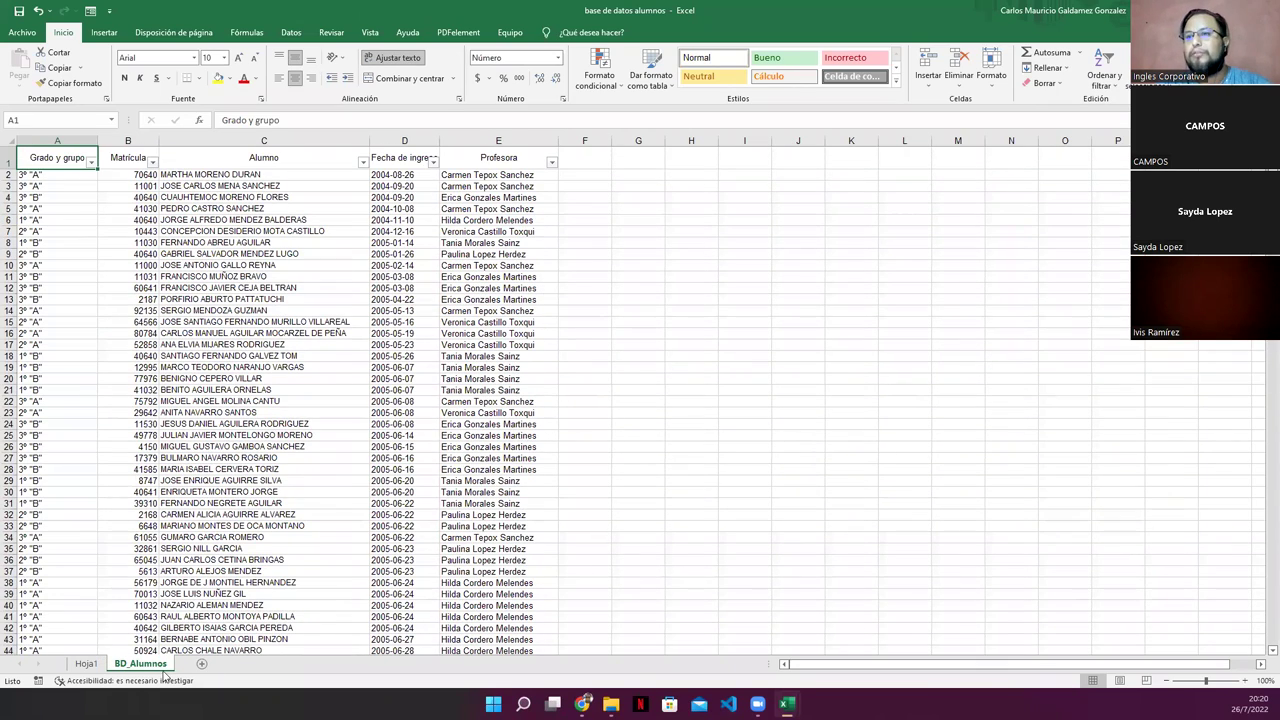
pyautogui.click(85, 663)
pyautogui.click(190, 219)
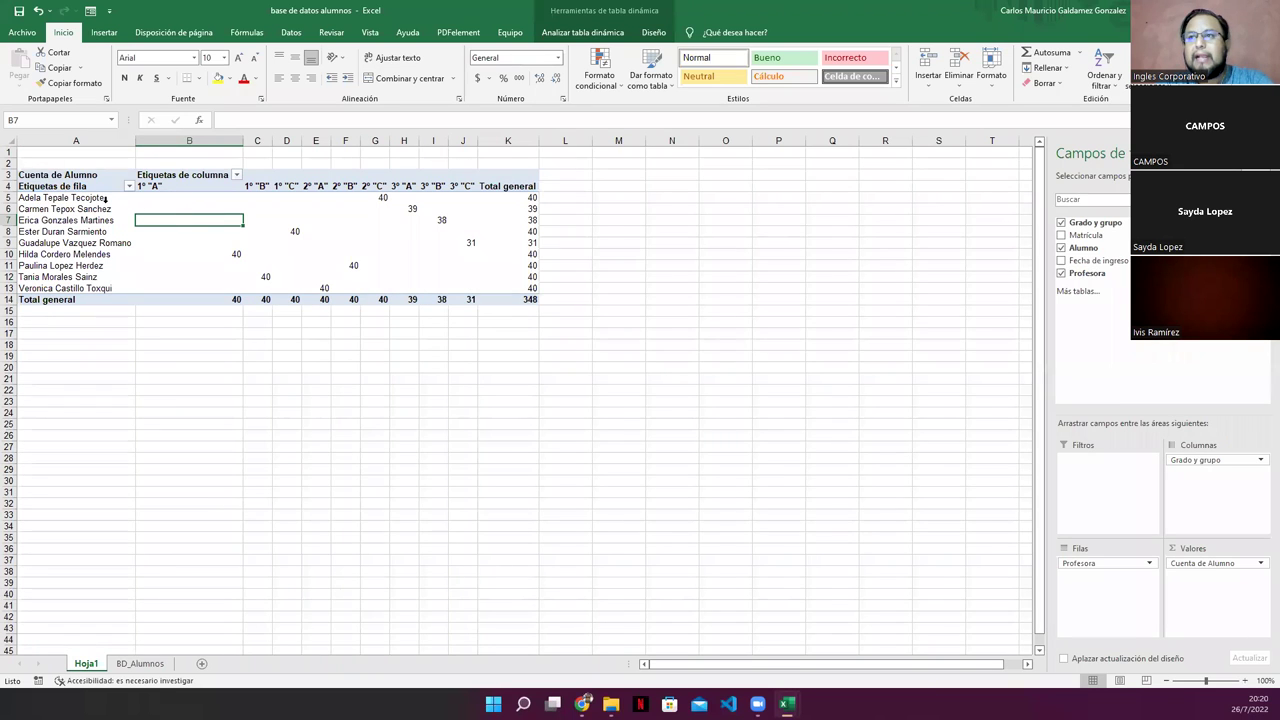
pyautogui.click(65, 197)
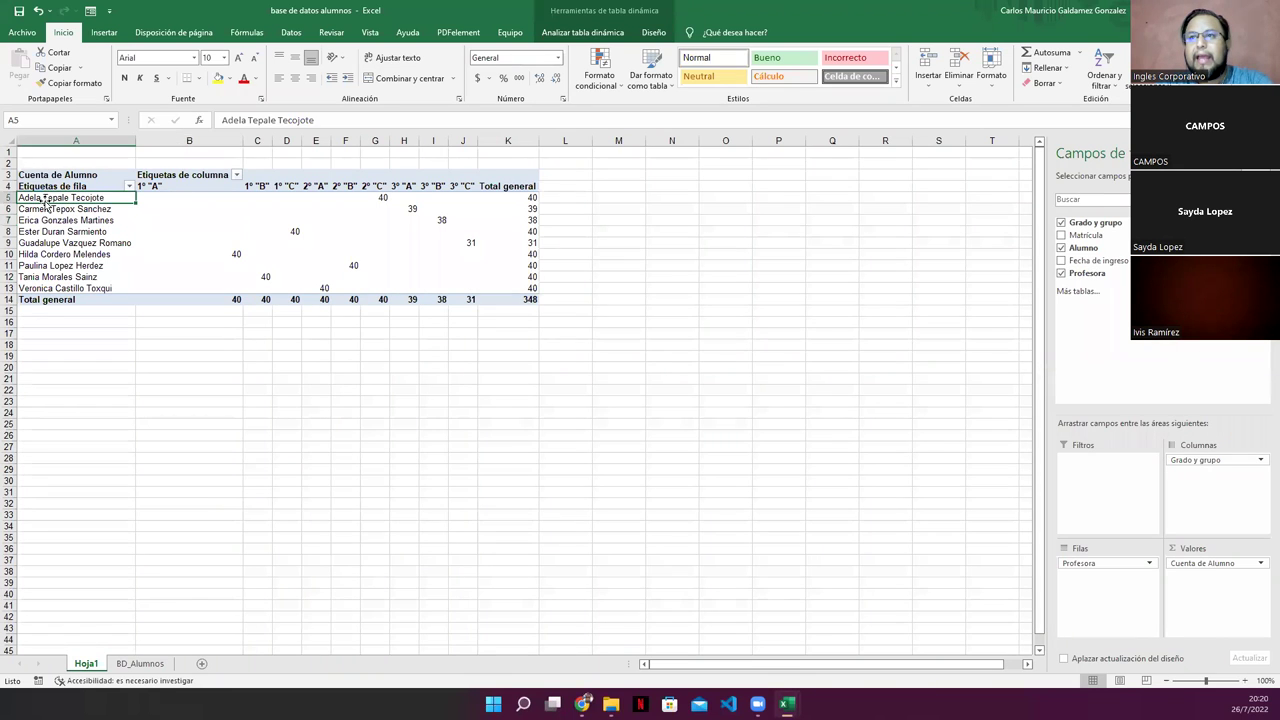
pyautogui.click(152, 254)
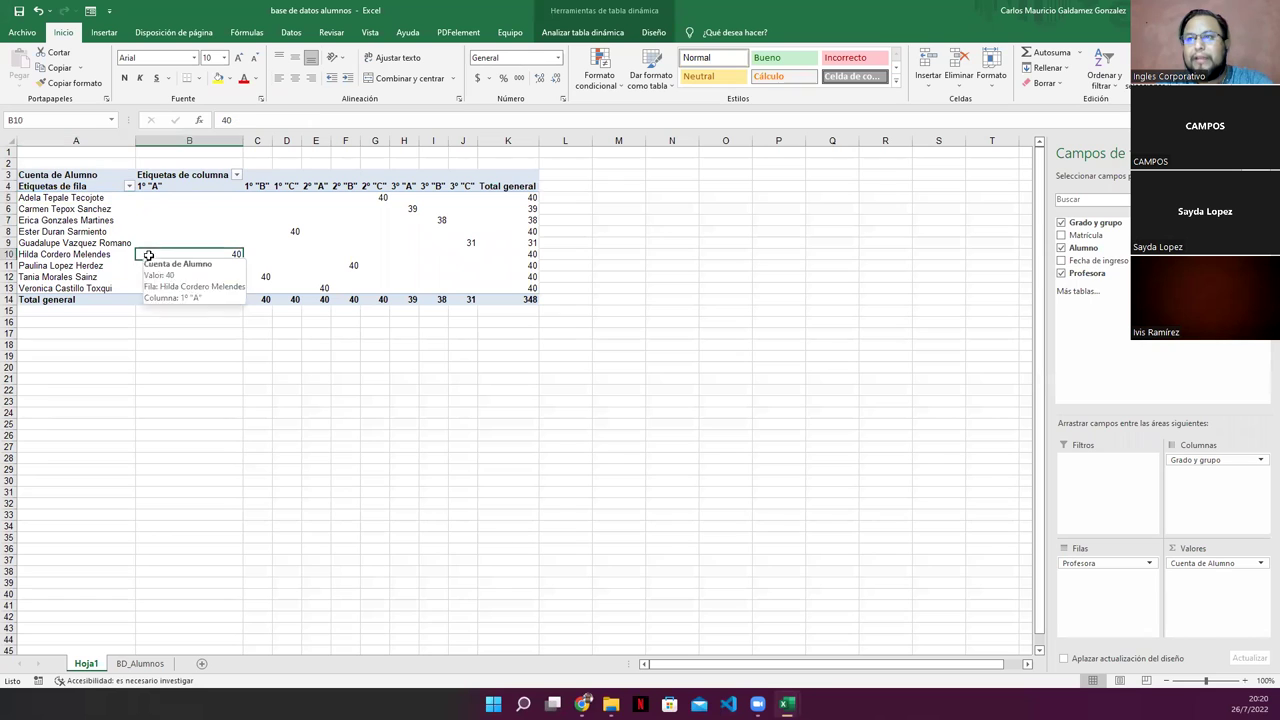
pyautogui.click(60, 243)
pyautogui.click(110, 255)
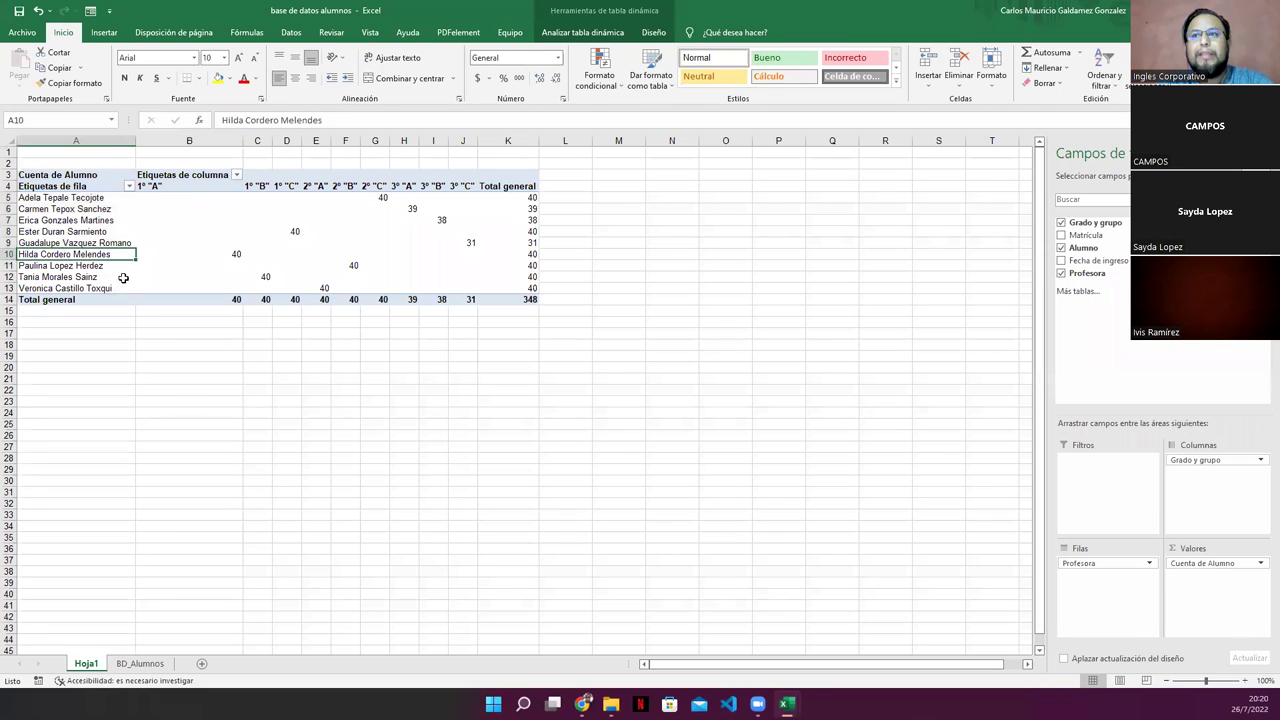
pyautogui.click(222, 255)
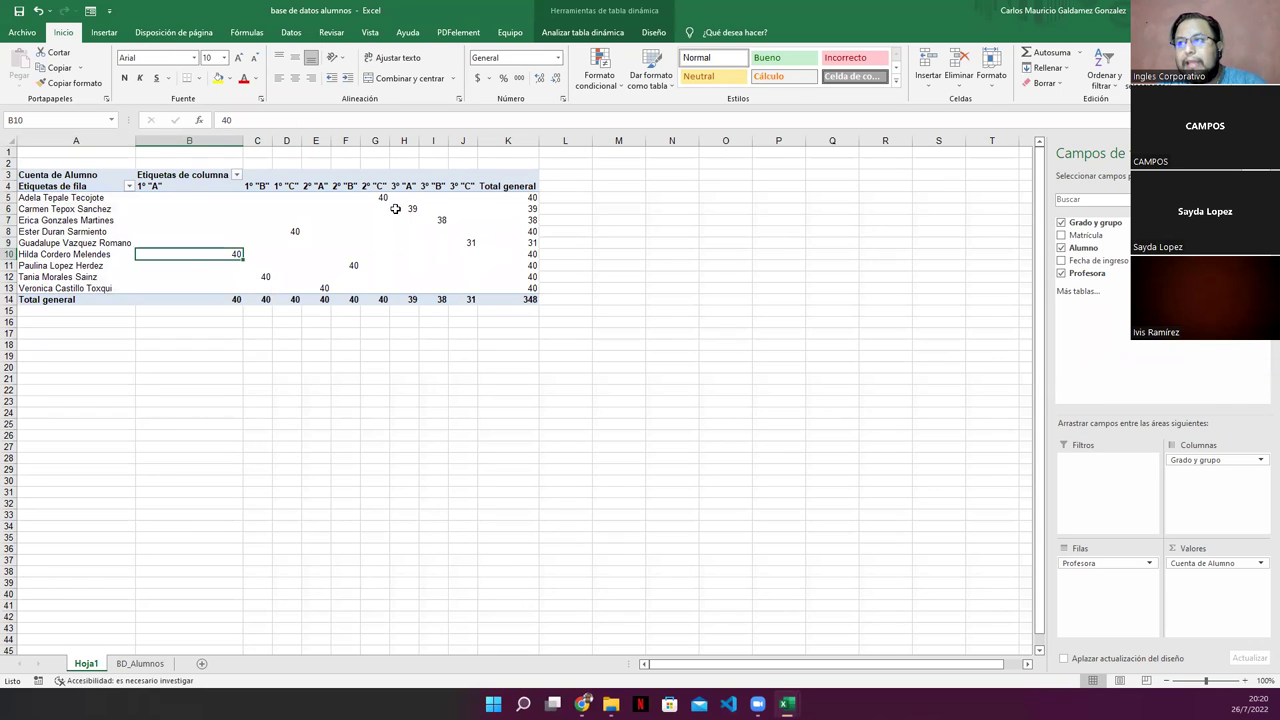
pyautogui.moveTo(522, 201); pyautogui.dragTo(511, 288)
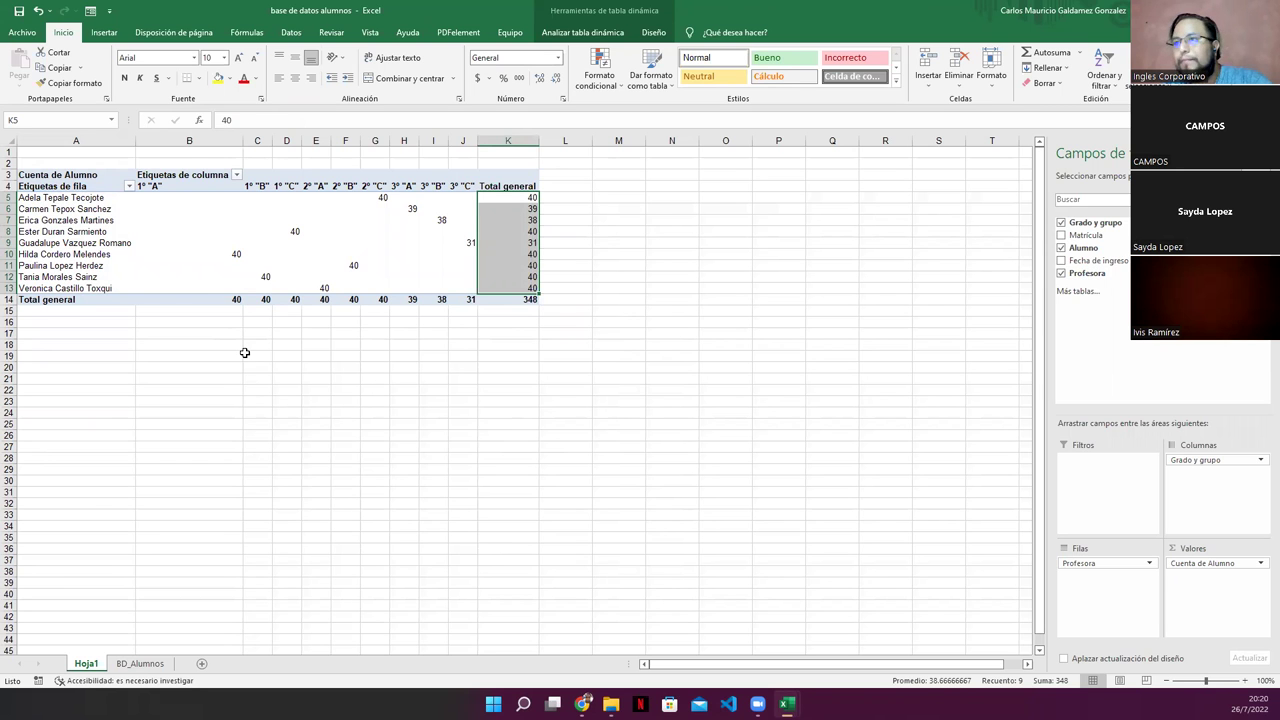
pyautogui.click(203, 264)
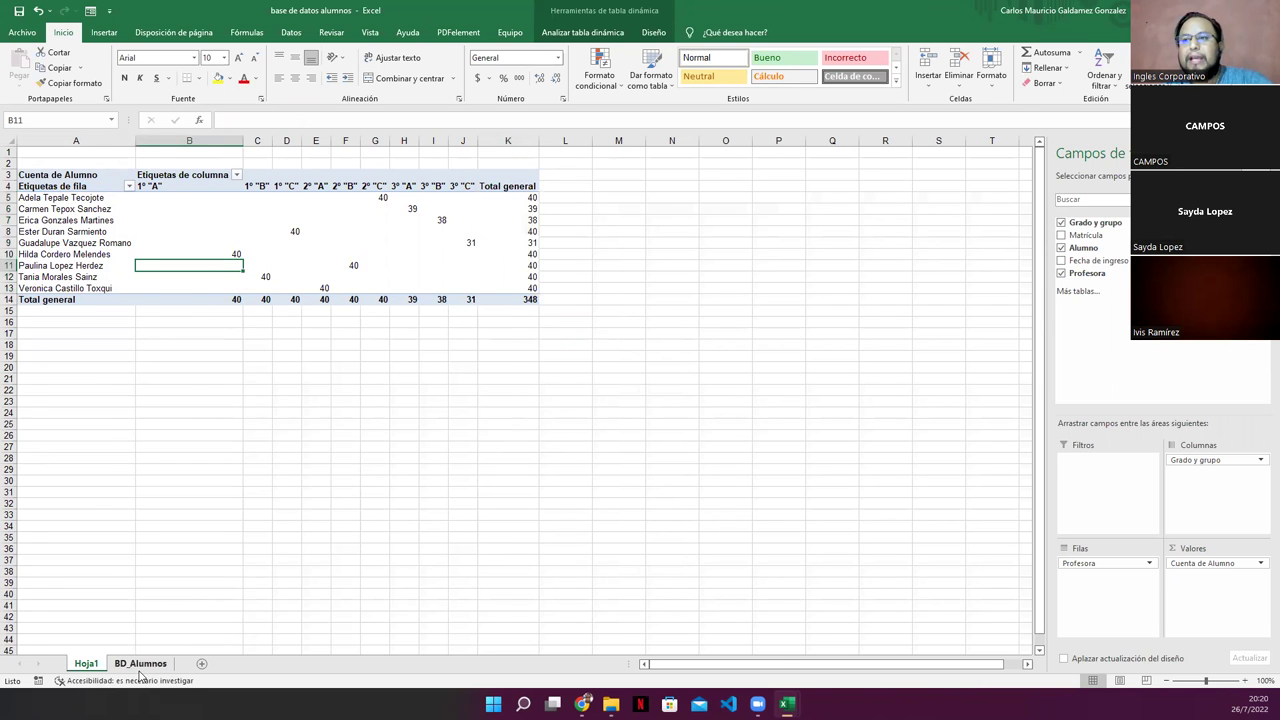
pyautogui.click(140, 664)
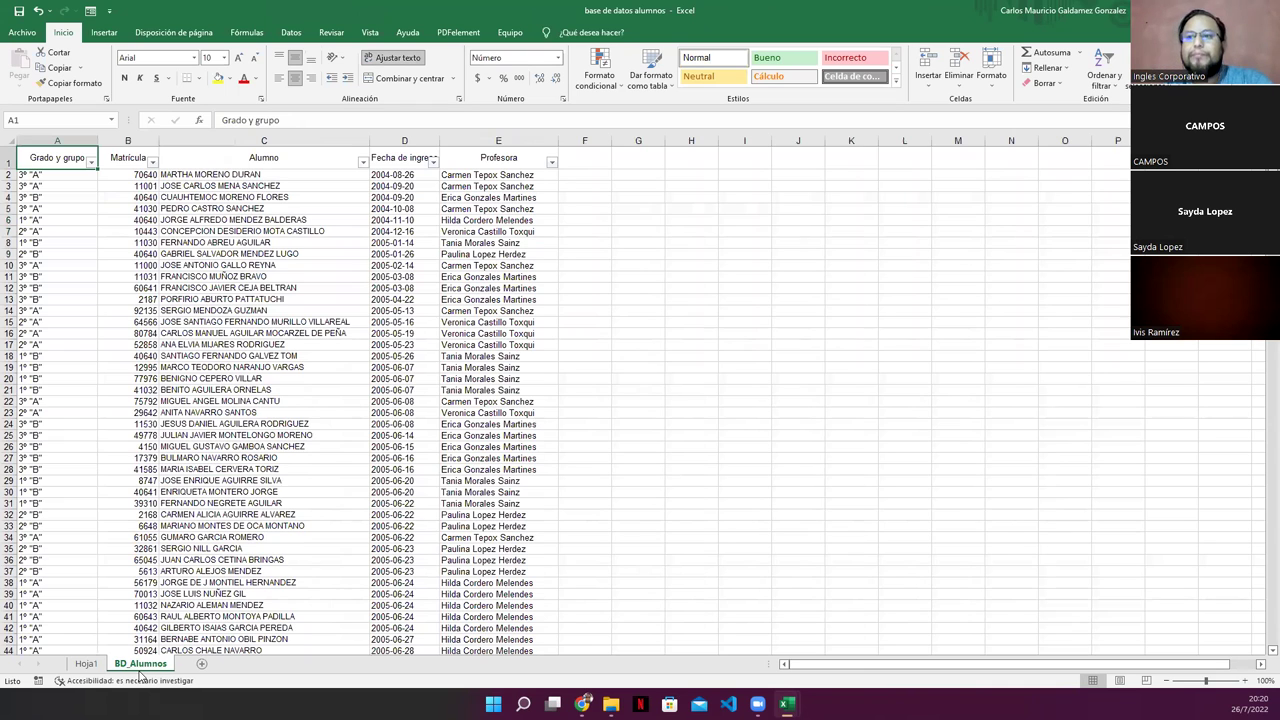
pyautogui.click(86, 664)
pyautogui.click(204, 218)
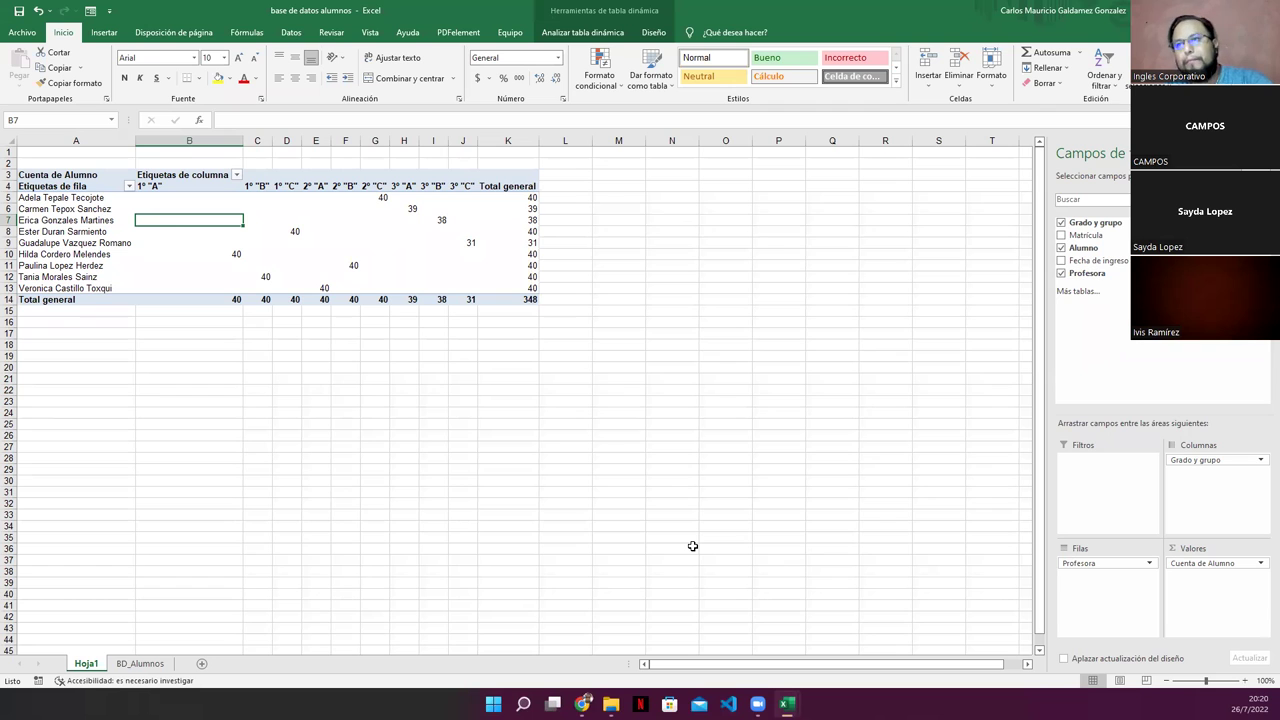
# - Review the teacher names and the first-grade columns 1º A, B and C with their totals
pyautogui.moveTo(255, 186)
pyautogui.mouseDown()
pyautogui.moveTo(494, 183)
pyautogui.moveTo(453, 176)
pyautogui.mouseUp()
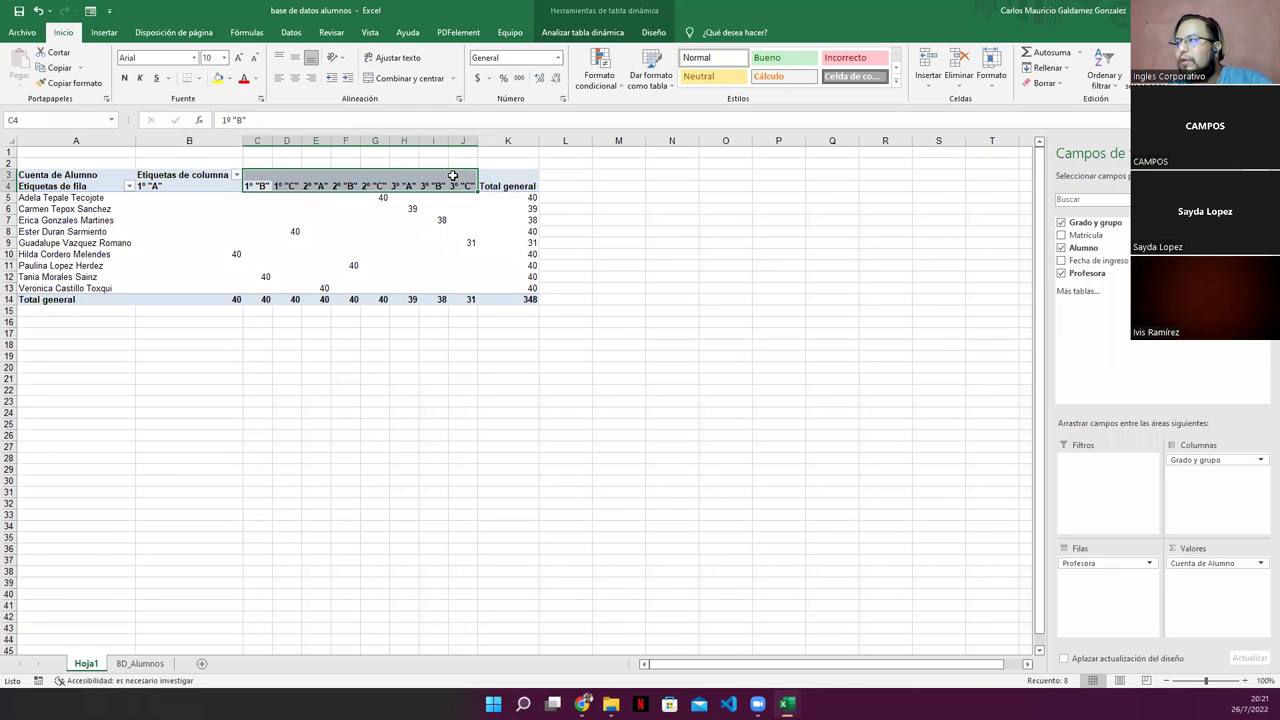
pyautogui.moveTo(50, 197); pyautogui.dragTo(66, 279)
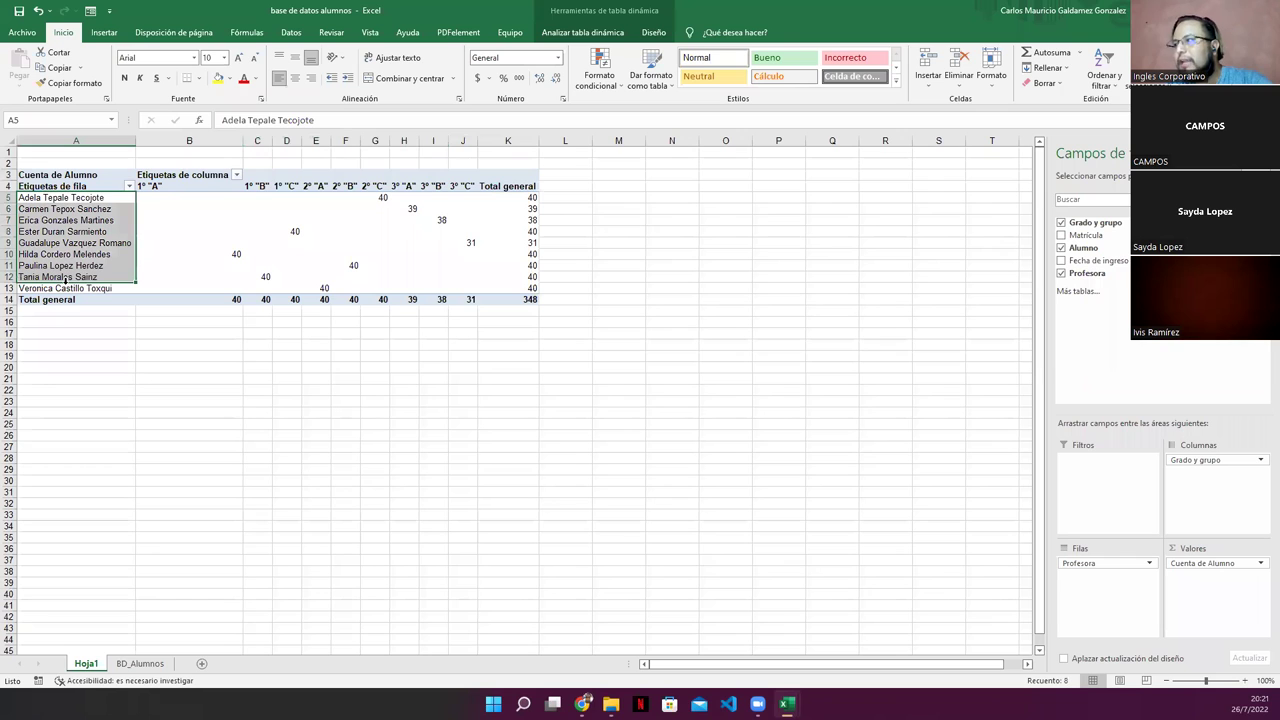
pyautogui.moveTo(88, 288); pyautogui.dragTo(82, 201)
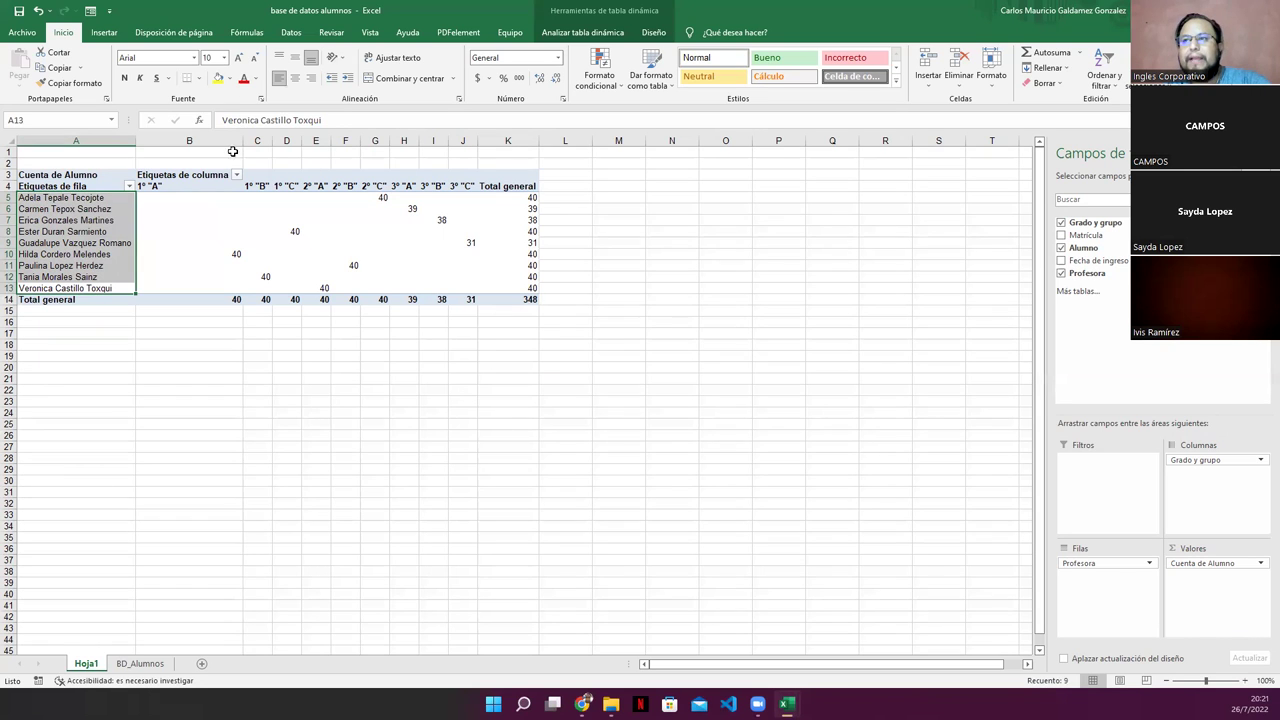
pyautogui.click(172, 186)
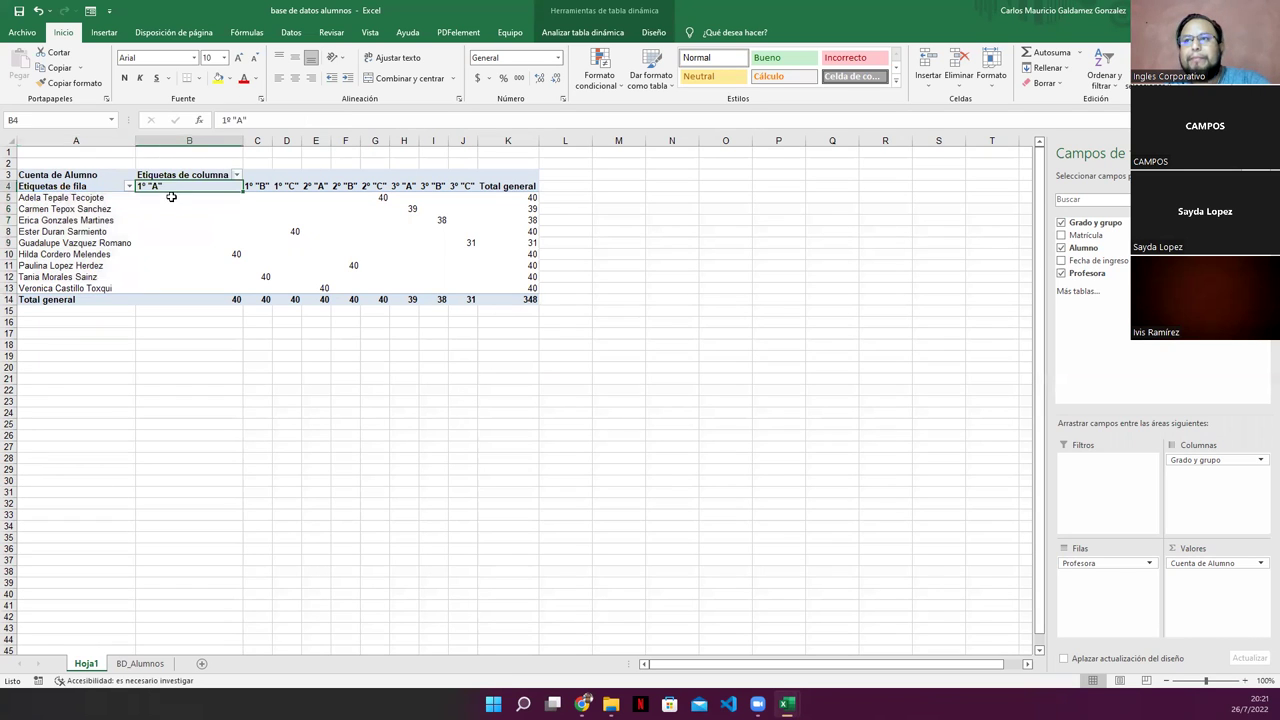
pyautogui.moveTo(172, 186); pyautogui.dragTo(165, 288)
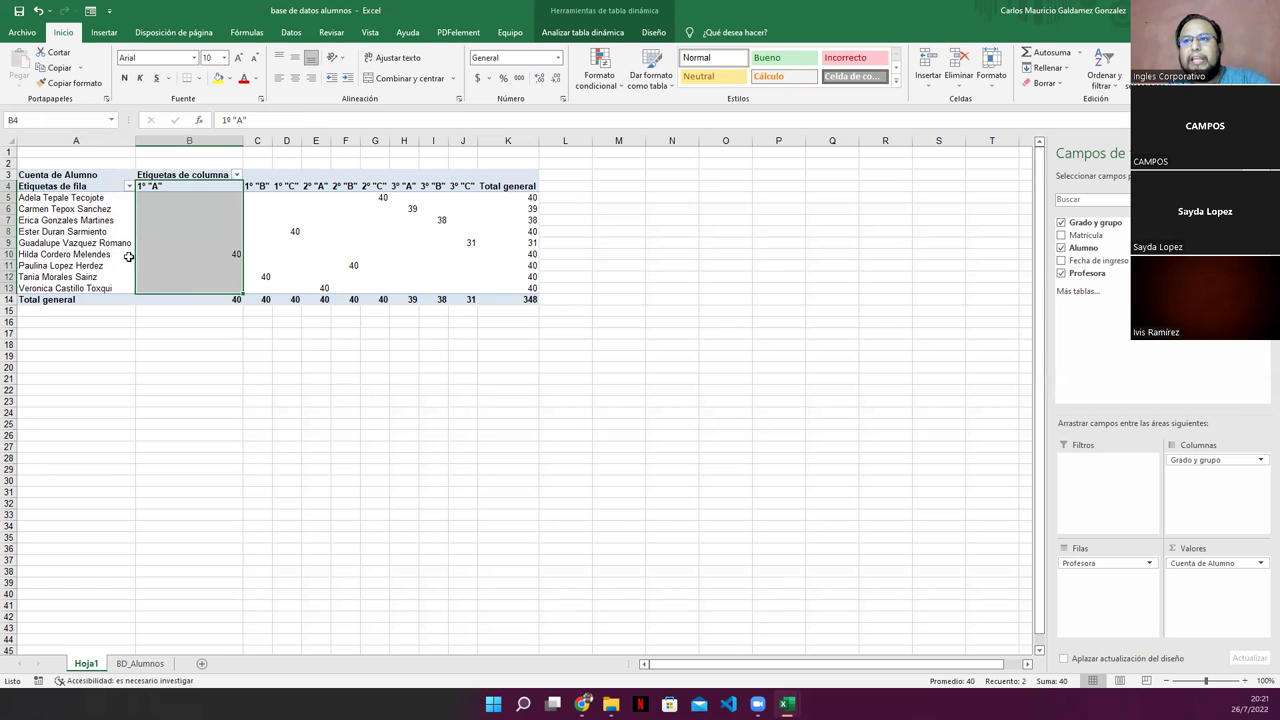
pyautogui.click(17, 254)
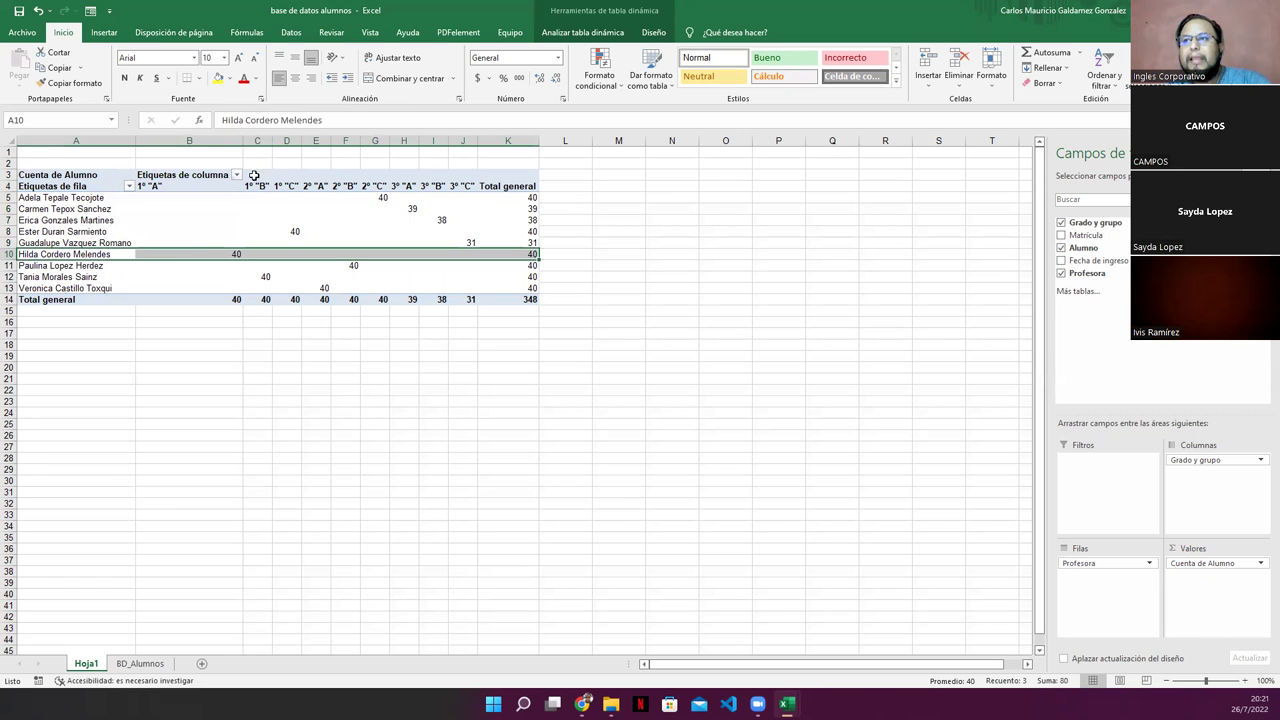
pyautogui.click(257, 141)
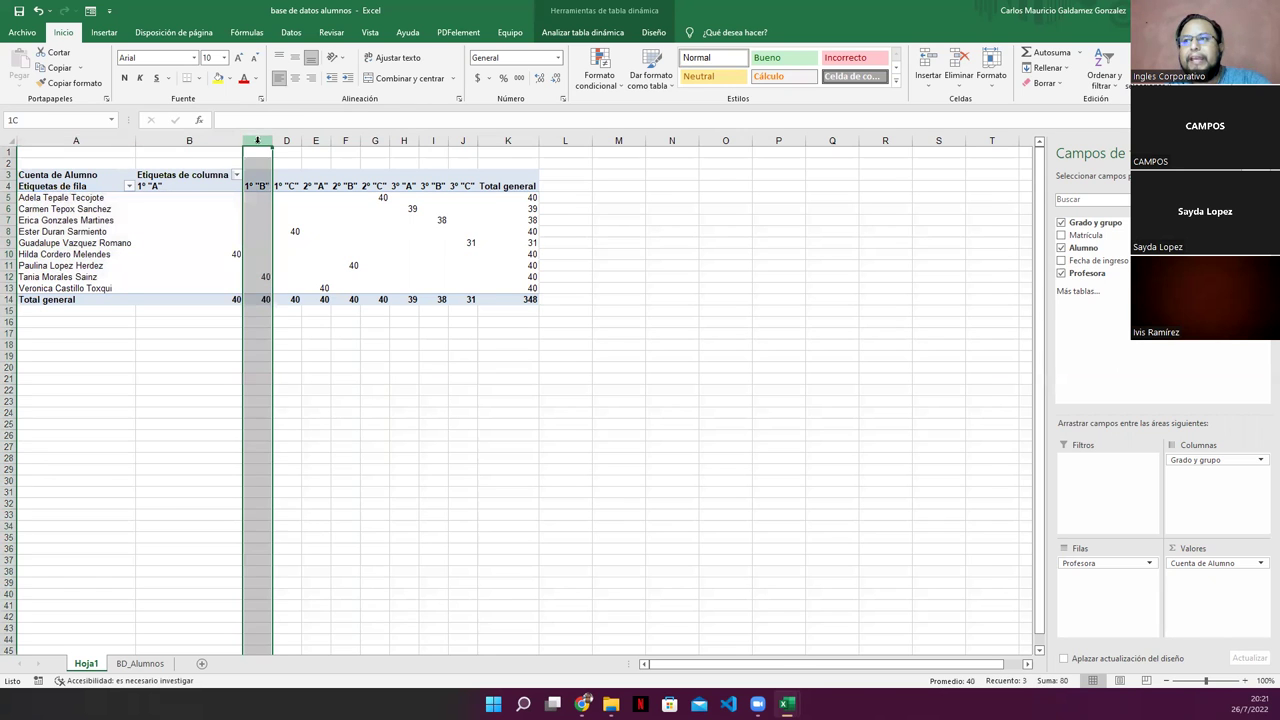
pyautogui.click(70, 277)
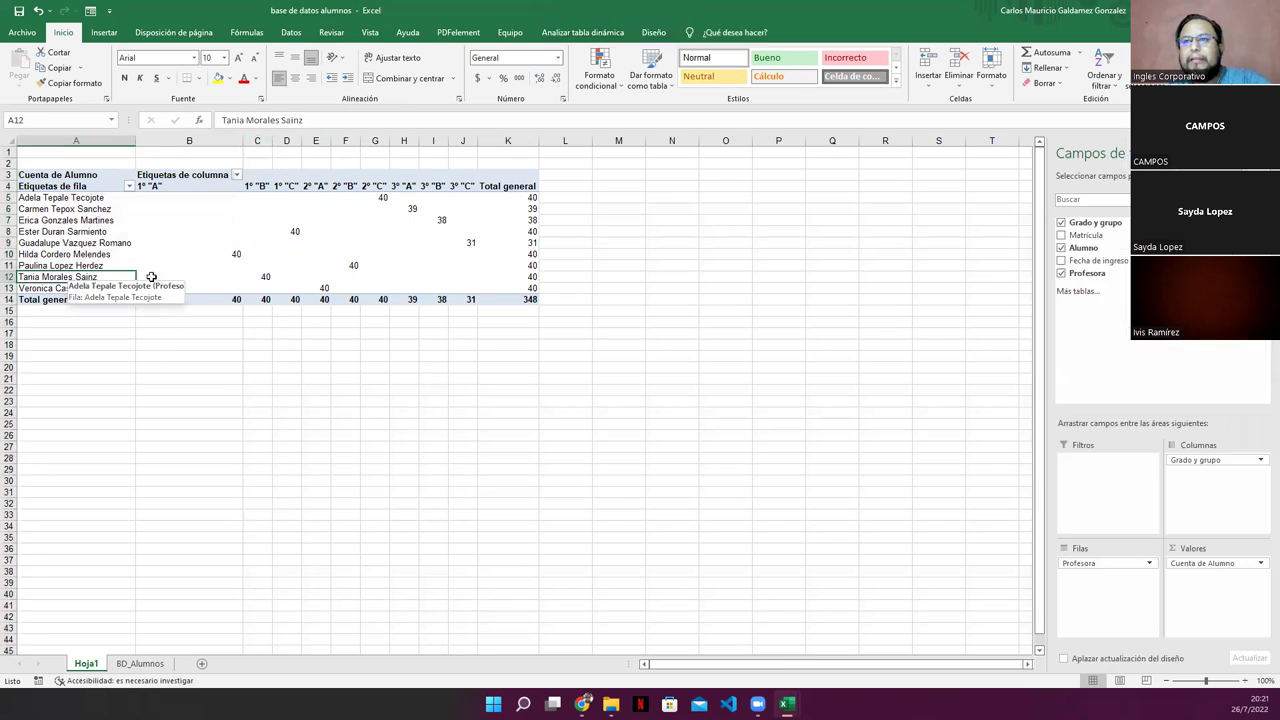
pyautogui.click(286, 141)
pyautogui.moveTo(285, 162)
pyautogui.mouseDown()
pyautogui.moveTo(67, 231)
pyautogui.moveTo(167, 243)
pyautogui.mouseUp()
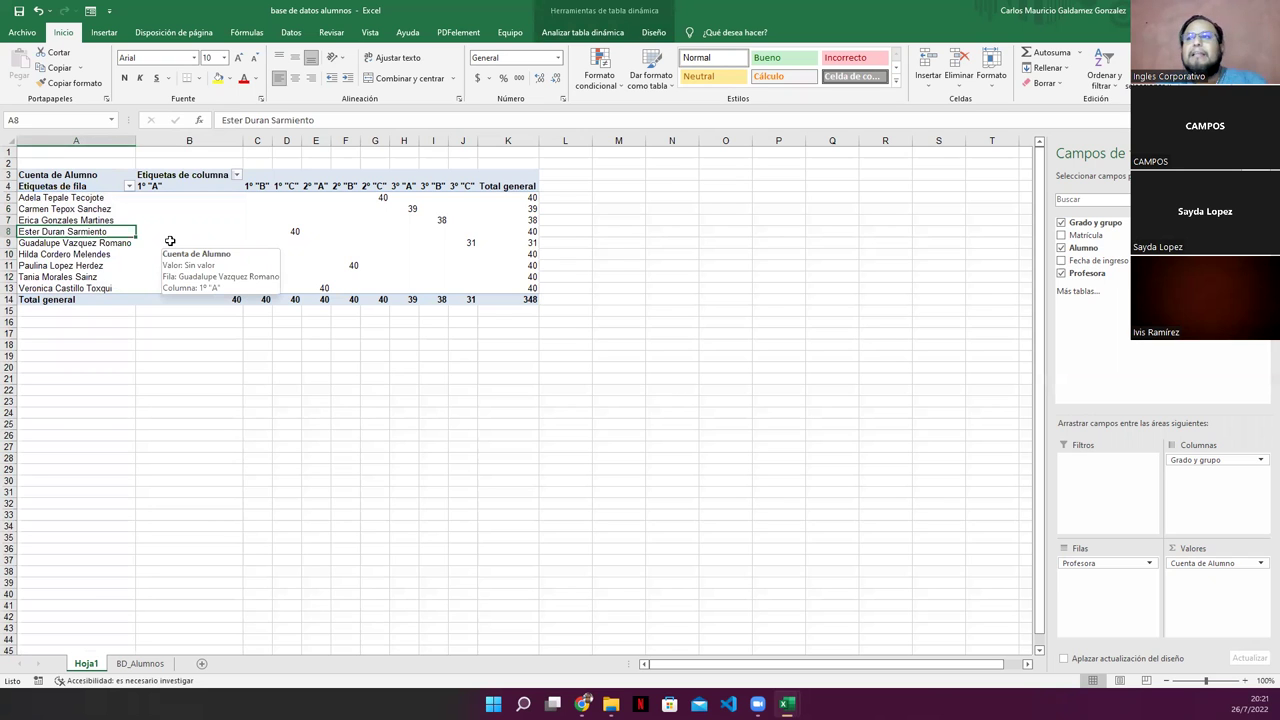
pyautogui.moveTo(226, 290); pyautogui.dragTo(290, 300)
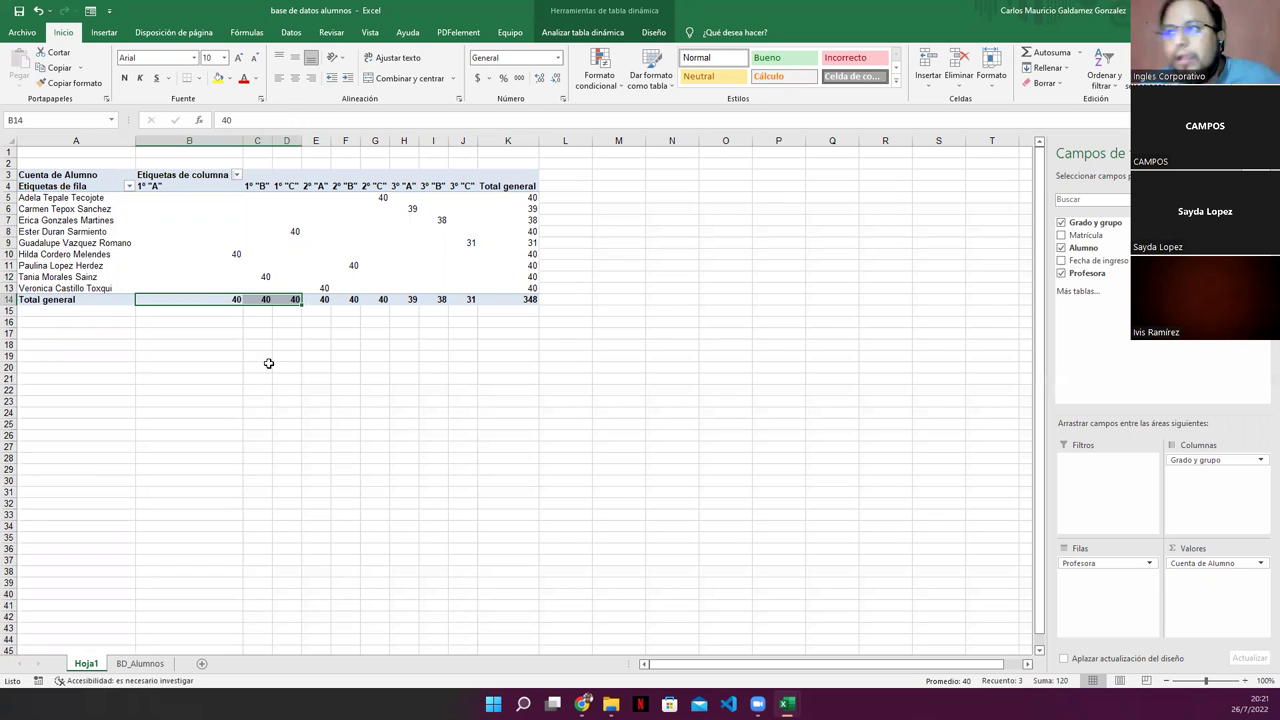
# - Check the second-grade columns 2º A, B and C and their Total general values
pyautogui.click(317, 139)
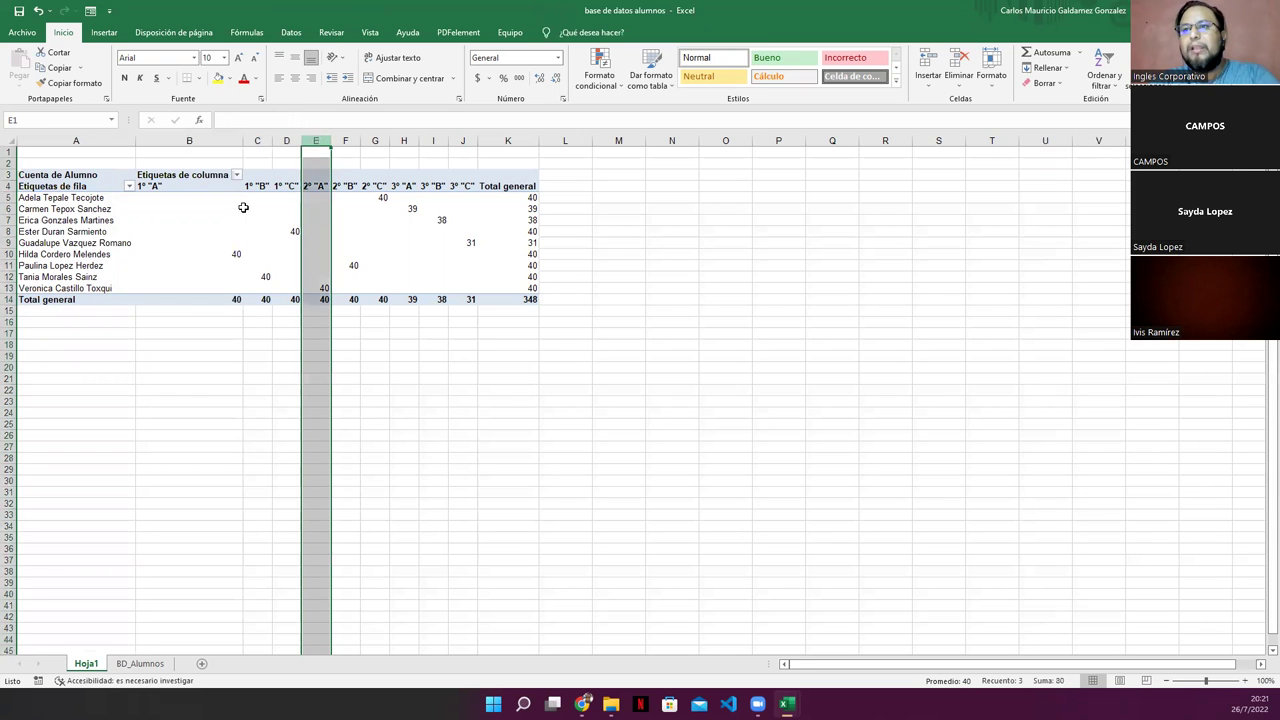
pyautogui.click(347, 140)
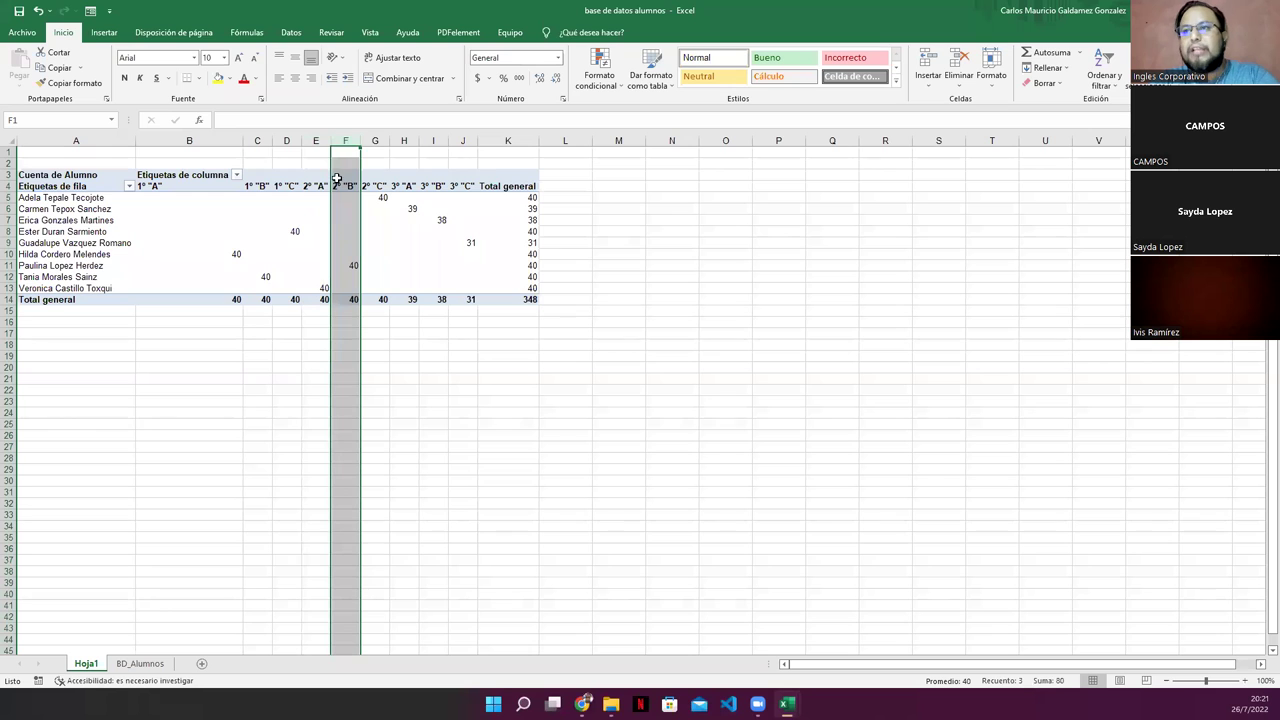
pyautogui.click(48, 265)
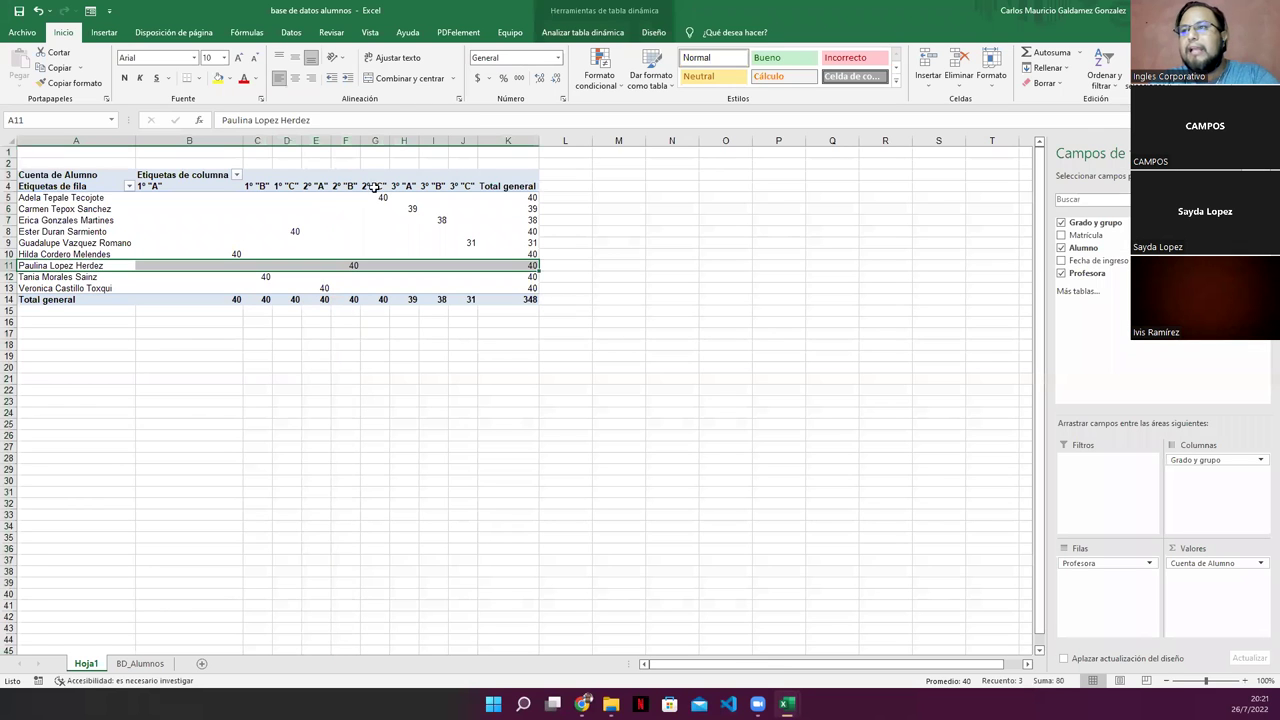
pyautogui.click(375, 140)
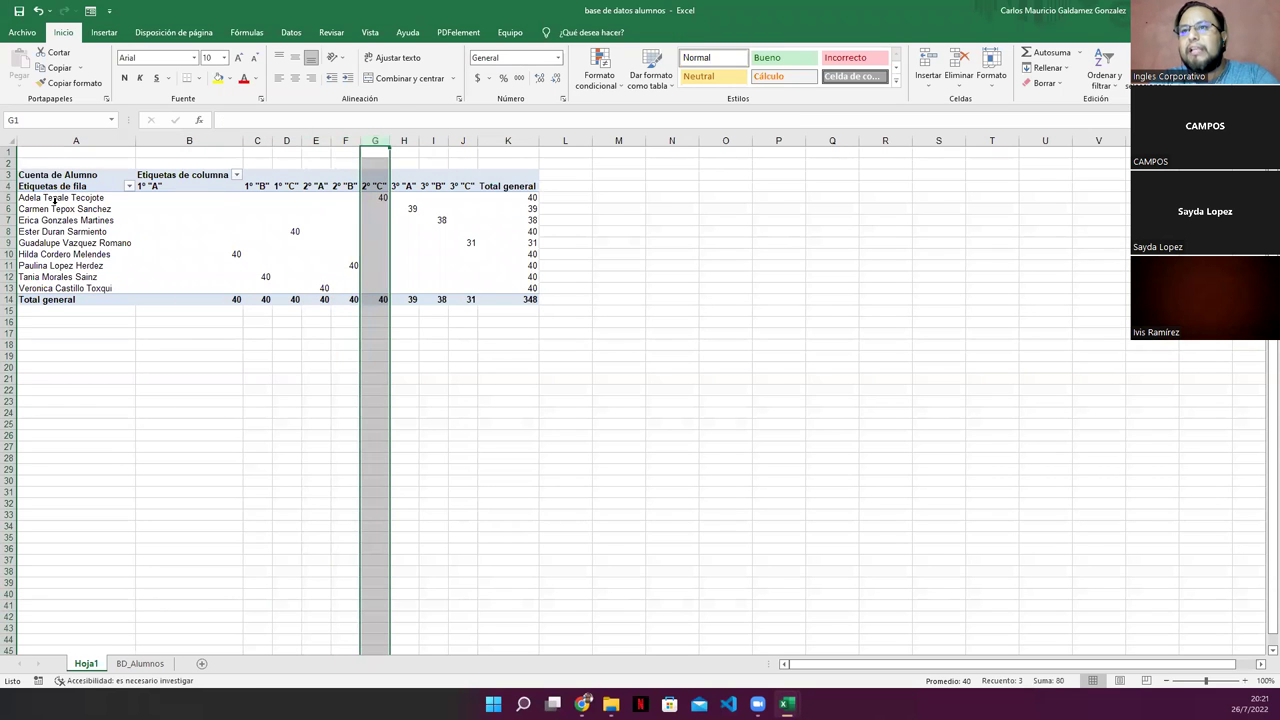
pyautogui.click(55, 197)
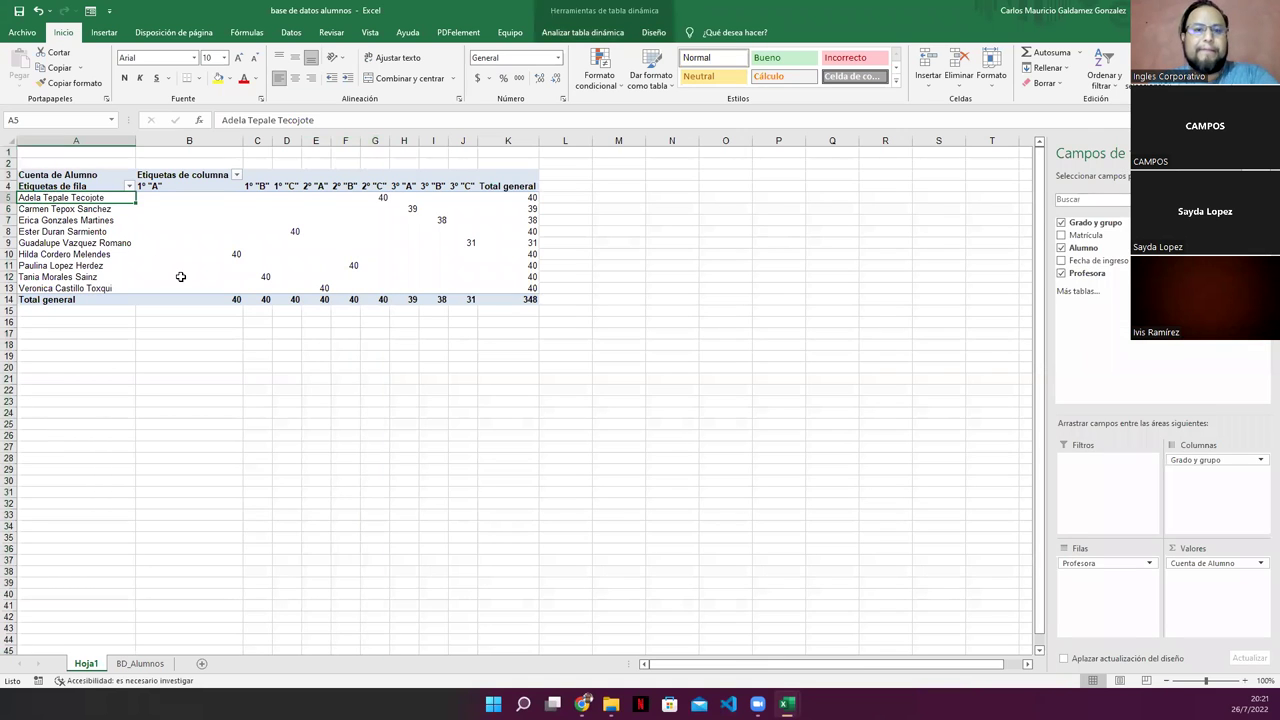
pyautogui.moveTo(320, 300); pyautogui.dragTo(381, 300)
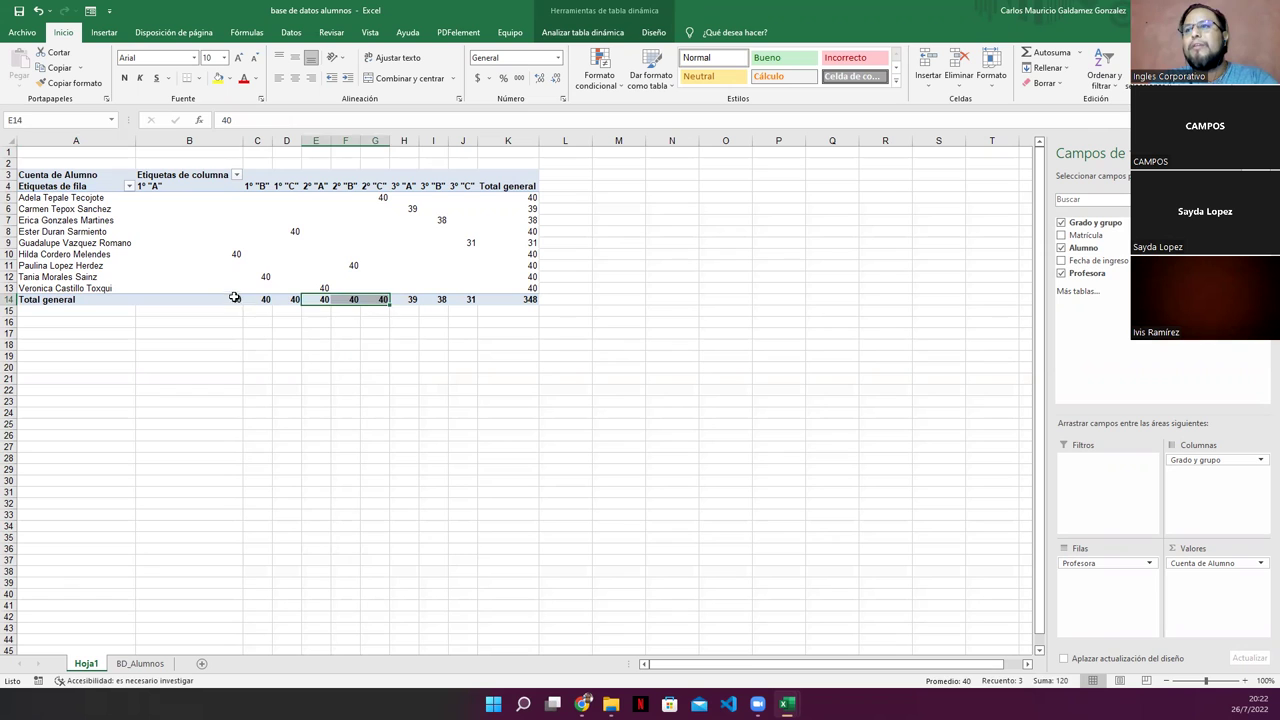
pyautogui.moveTo(234, 298); pyautogui.dragTo(386, 300)
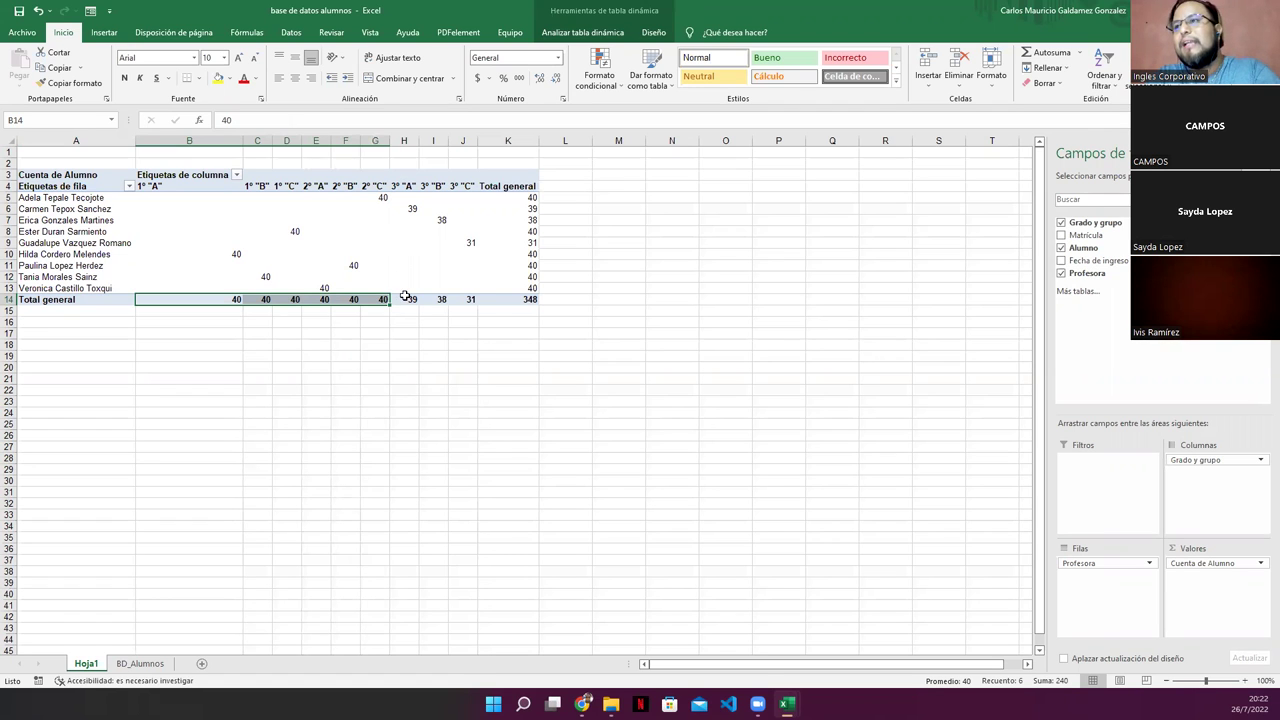
# - Check the third-grade columns 3º A, B and C (totals 39, 38, 31) and the overall 348
pyautogui.moveTo(405, 299); pyautogui.dragTo(468, 298)
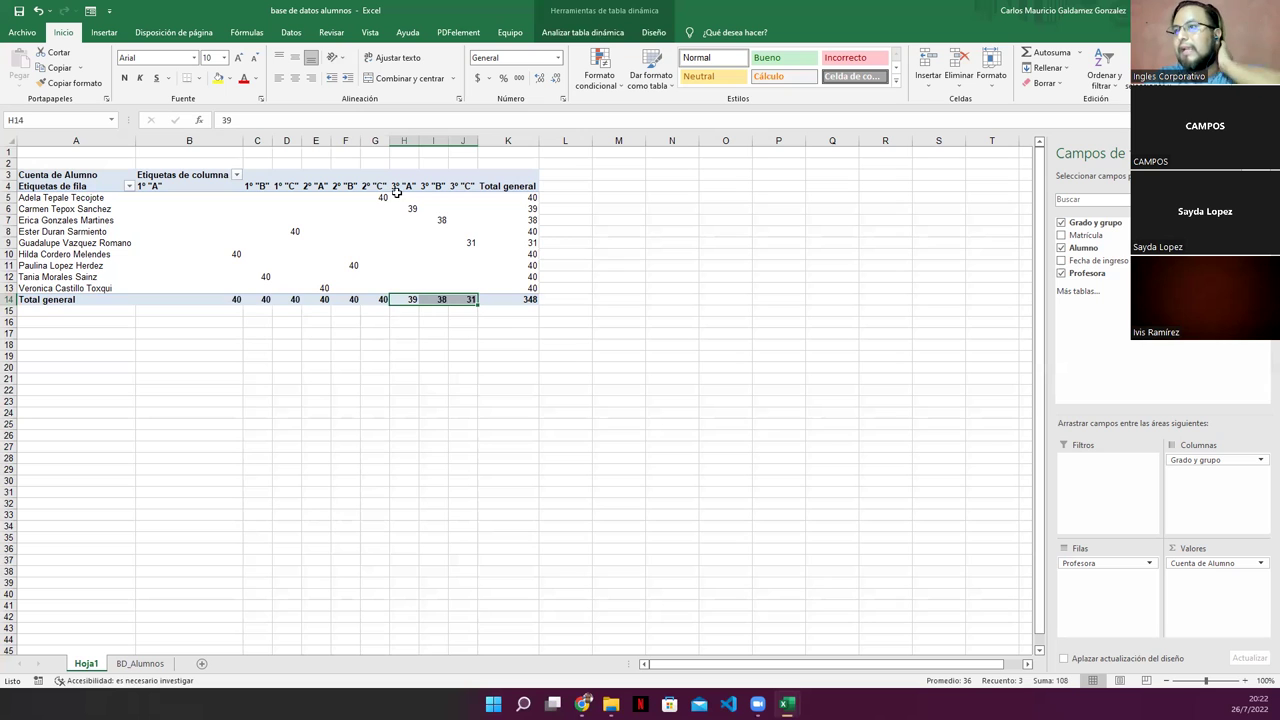
pyautogui.click(401, 150)
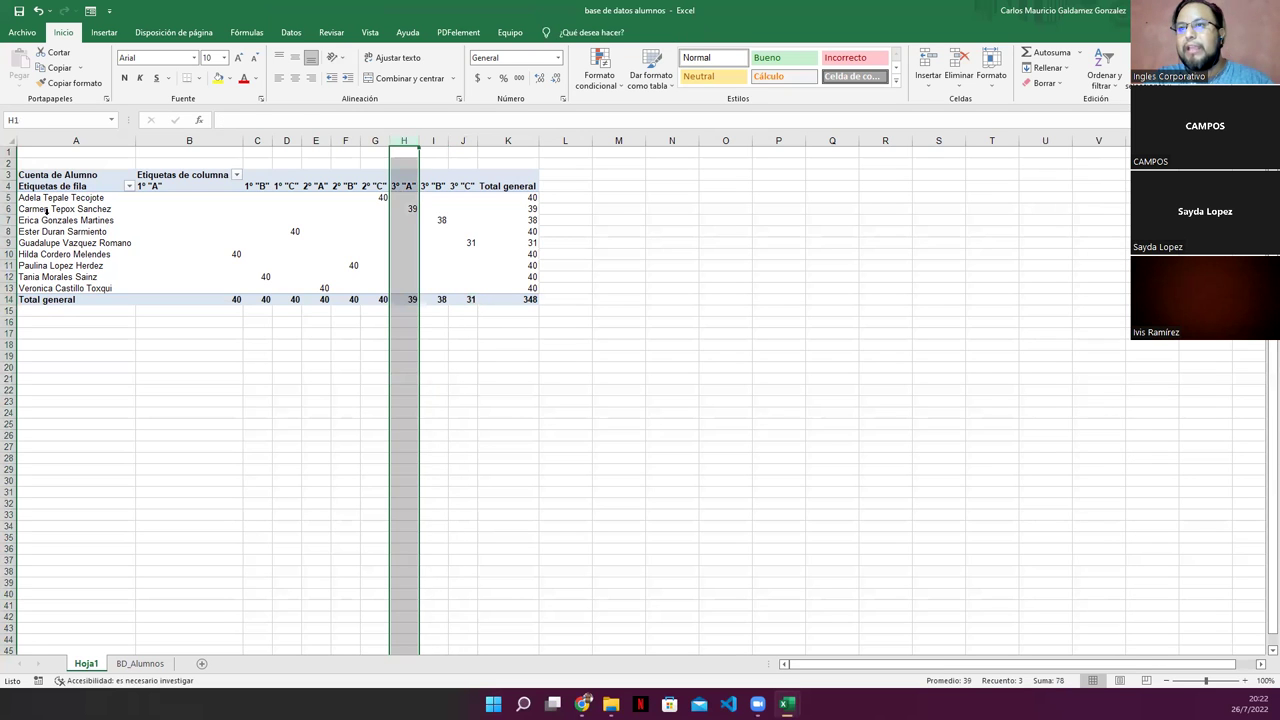
pyautogui.click(30, 210)
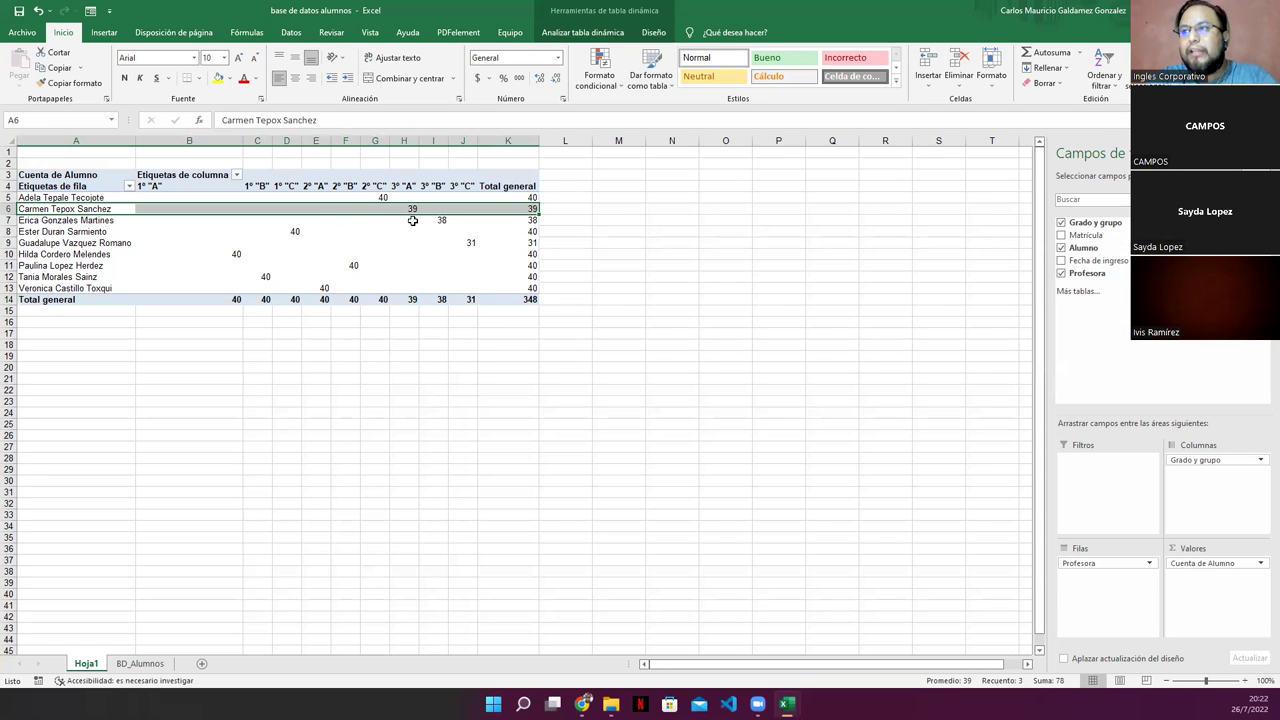
pyautogui.click(434, 143)
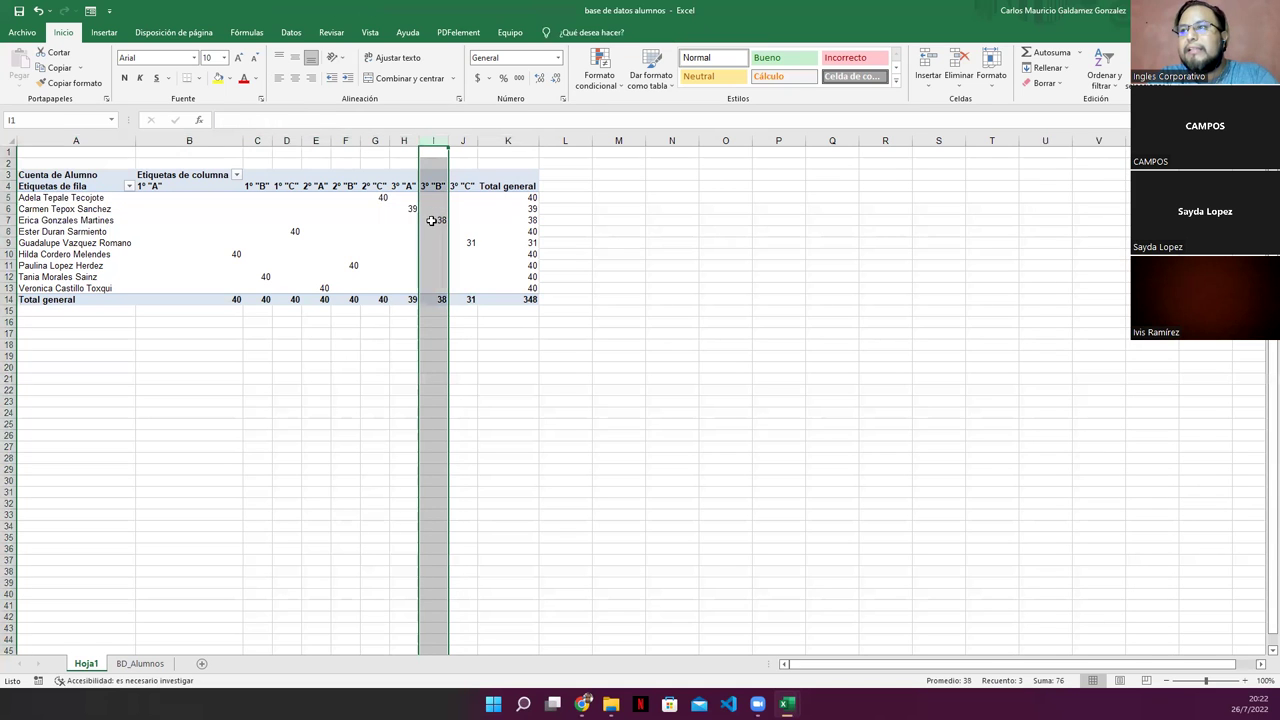
pyautogui.click(84, 221)
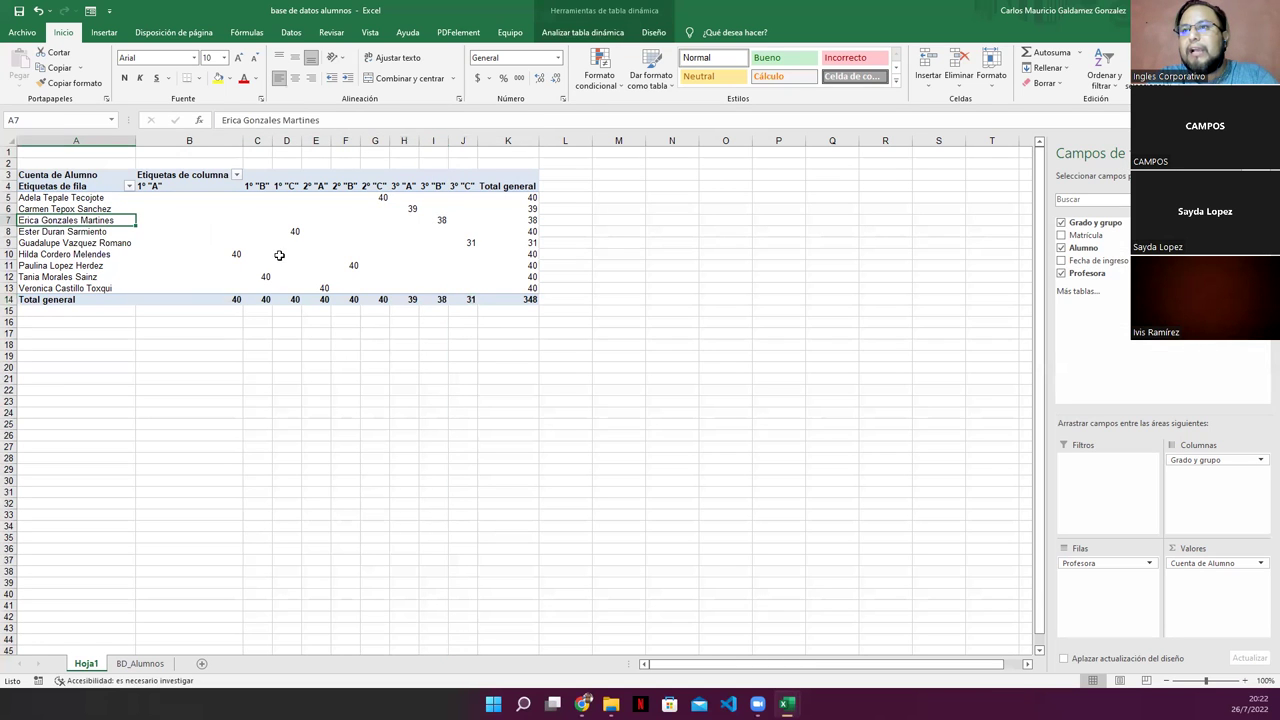
pyautogui.click(463, 142)
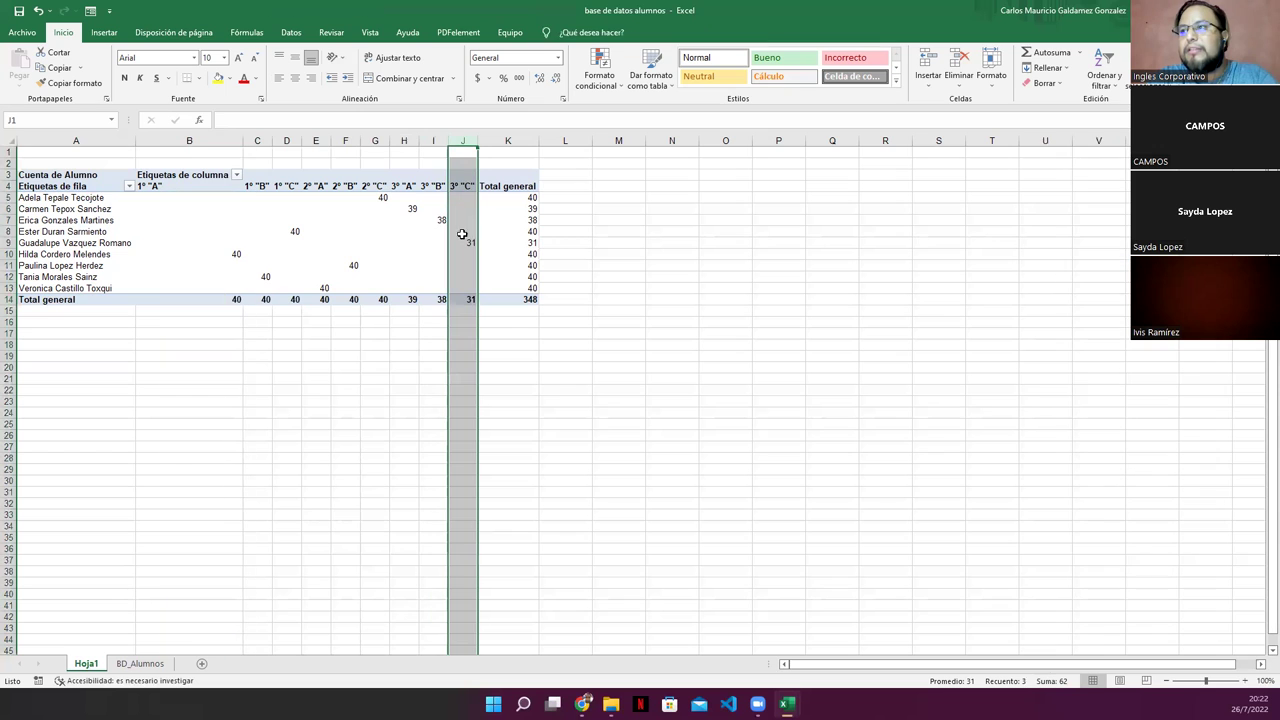
pyautogui.click(46, 244)
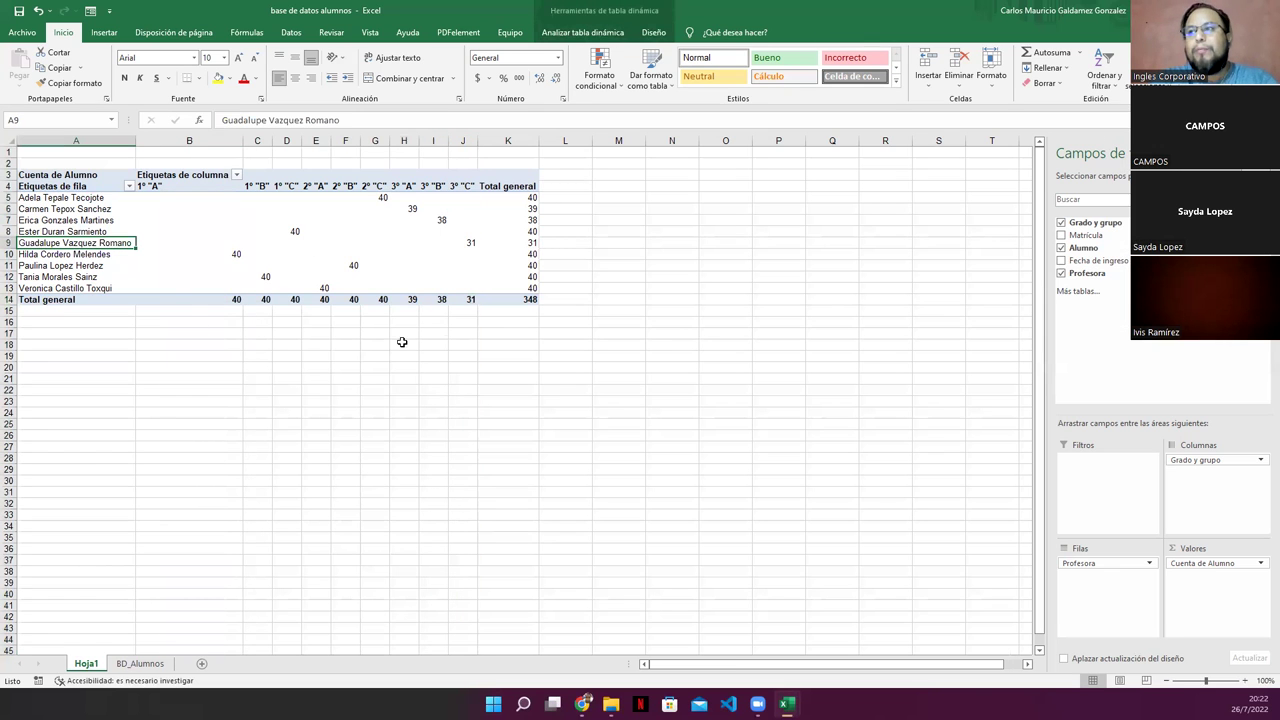
pyautogui.moveTo(405, 299); pyautogui.dragTo(465, 300)
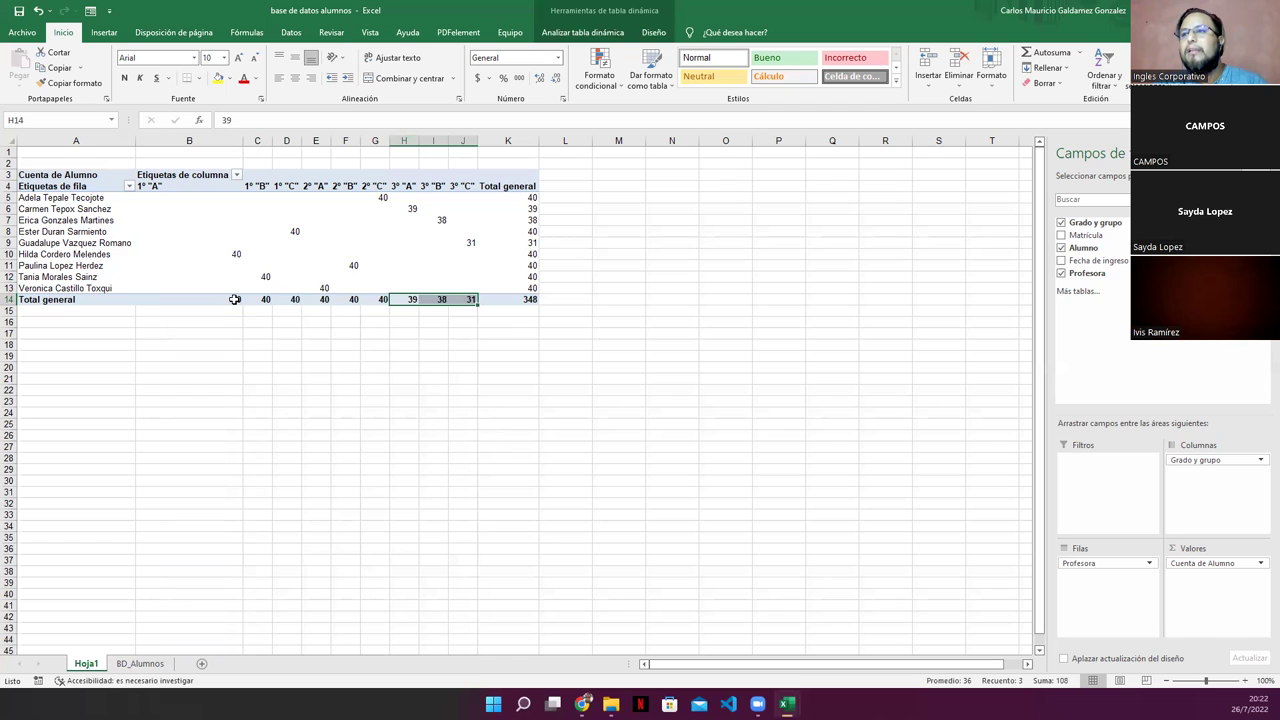
pyautogui.moveTo(236, 299); pyautogui.dragTo(458, 299)
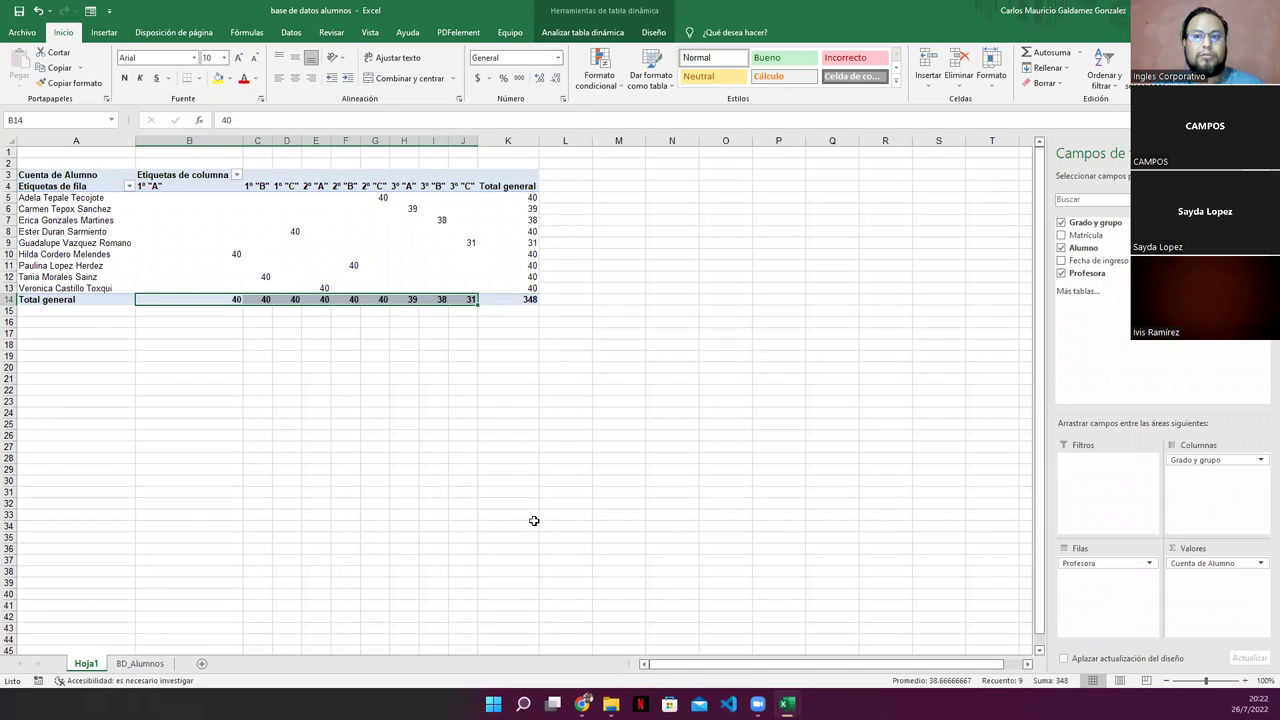
# - Reselect all teacher names in the pivot, then clear the selection
pyautogui.click(245, 346)
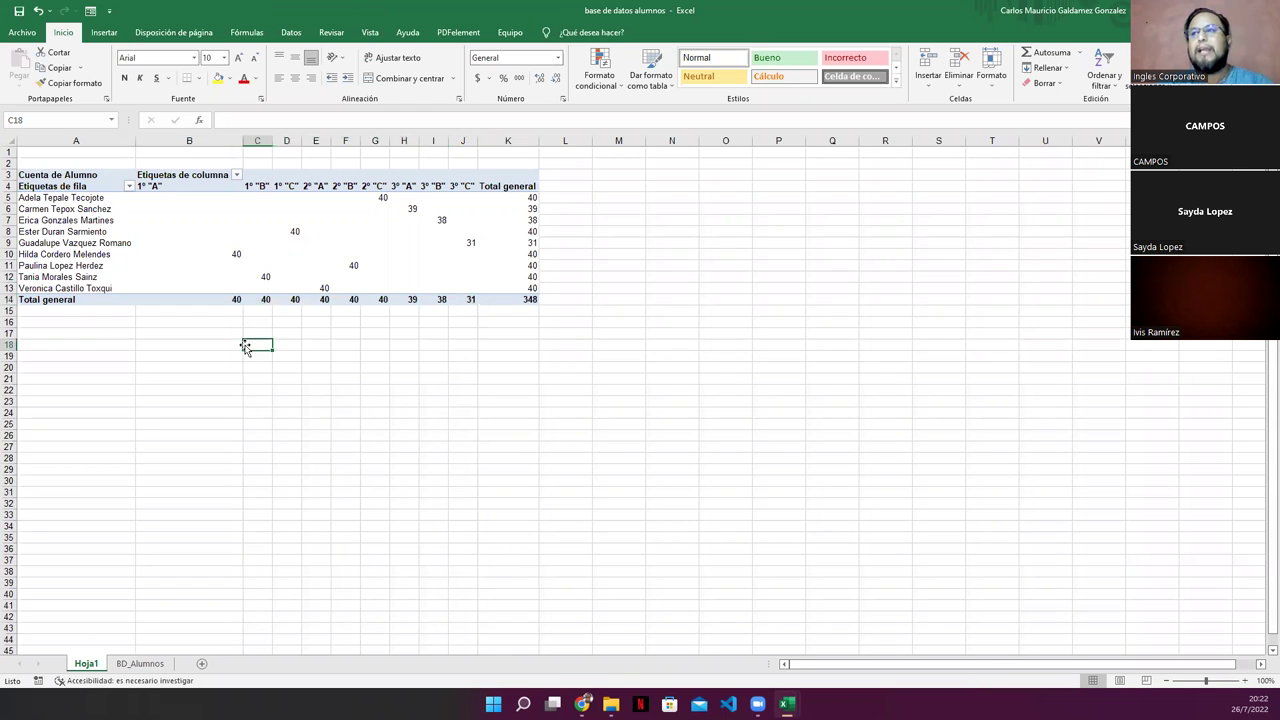
pyautogui.click(170, 233)
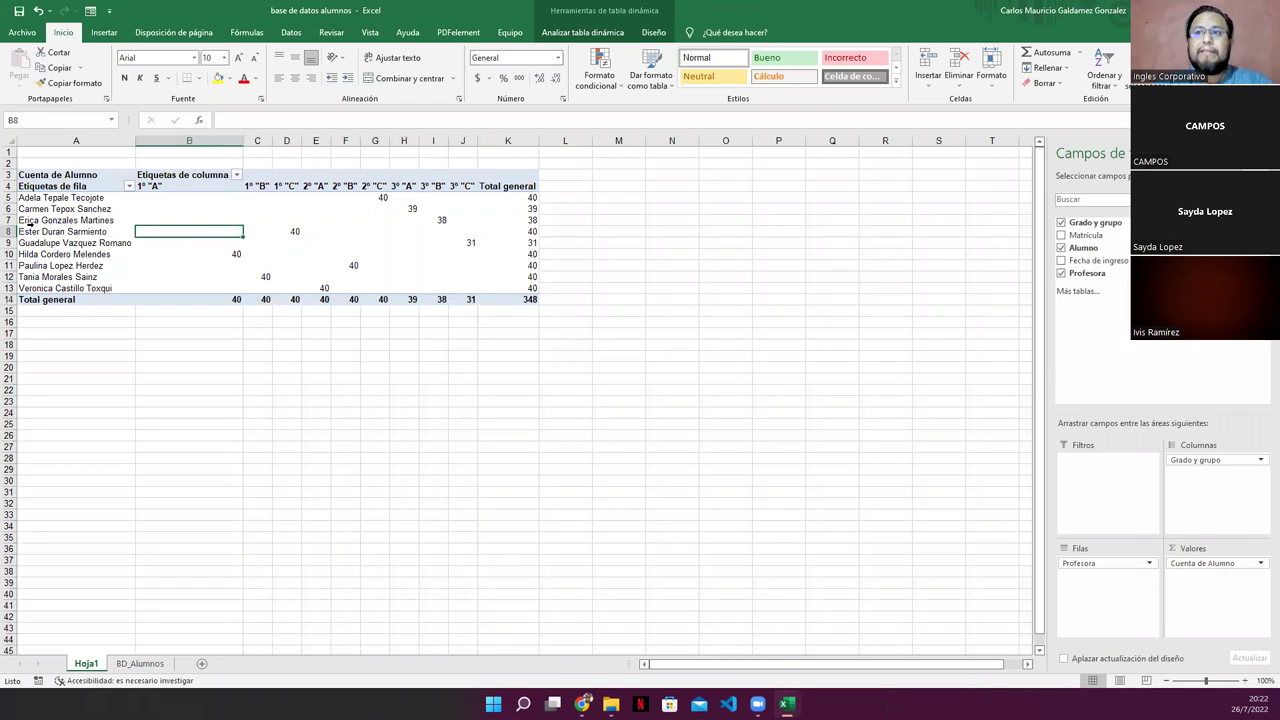
pyautogui.moveTo(64, 197); pyautogui.dragTo(93, 287)
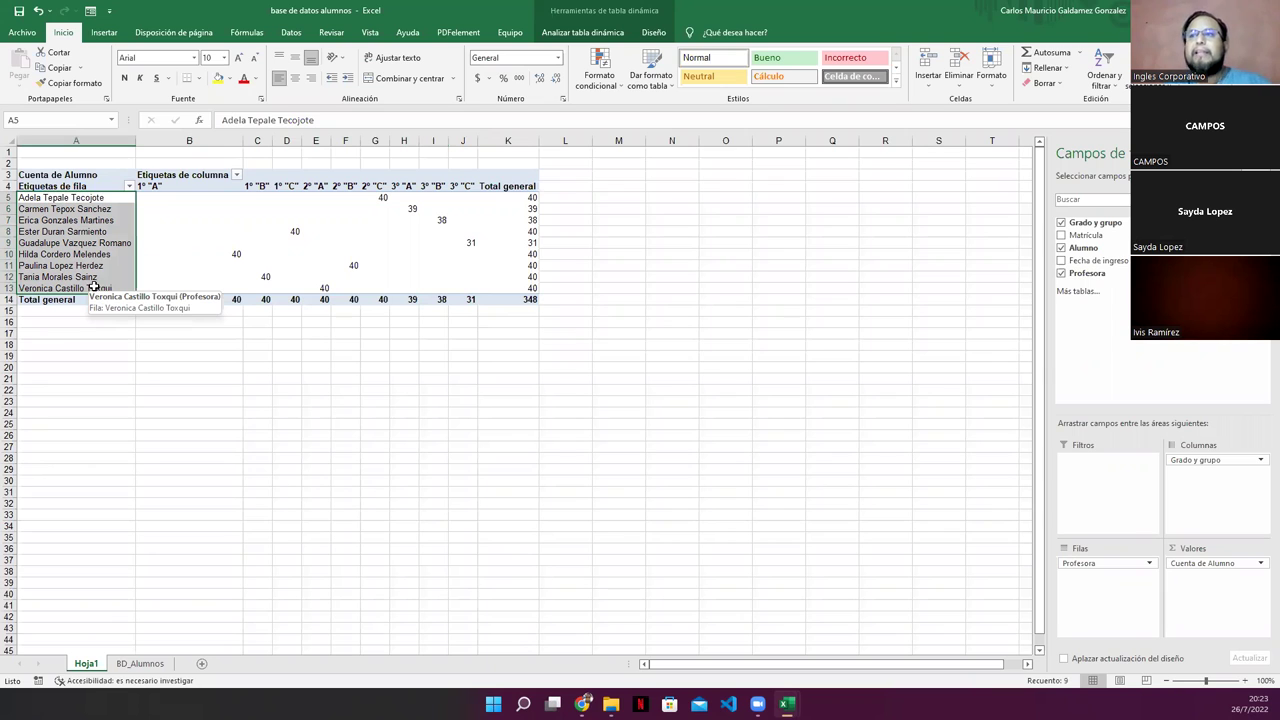
pyautogui.click(195, 262)
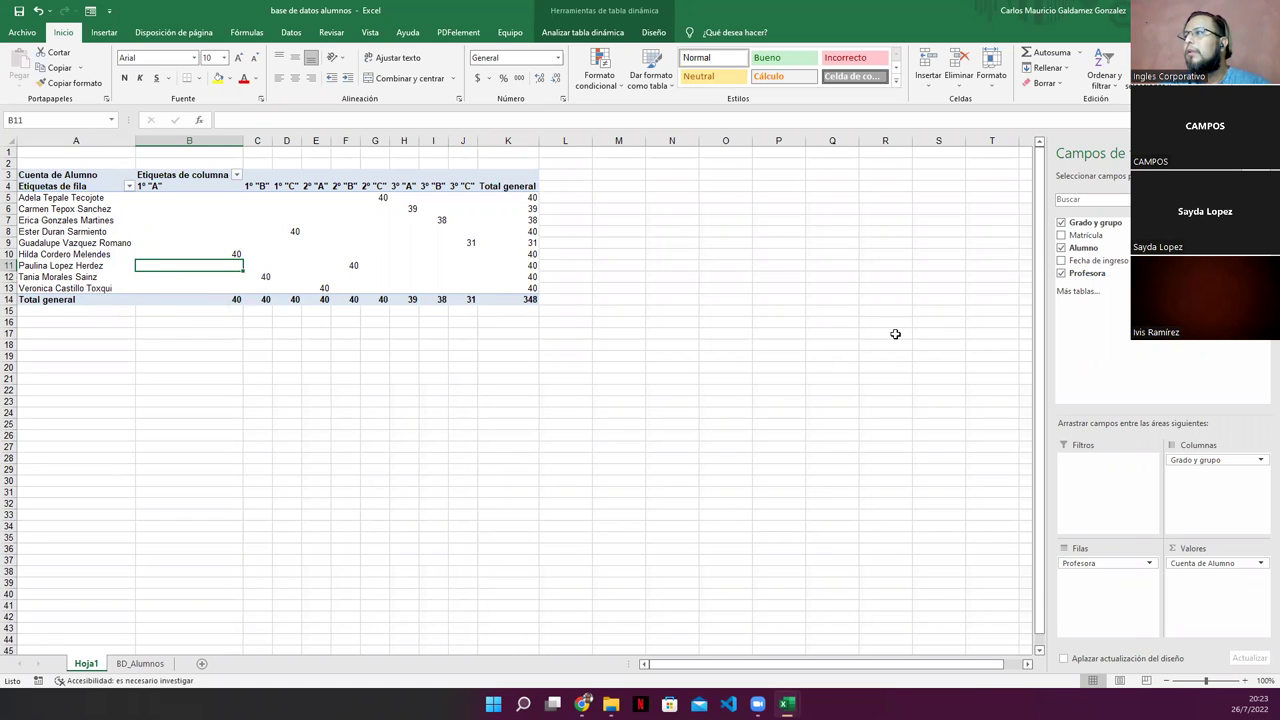
# - Try Matrícula as a column field, then move it into Filas under Profesora
pyautogui.click(1068, 248)
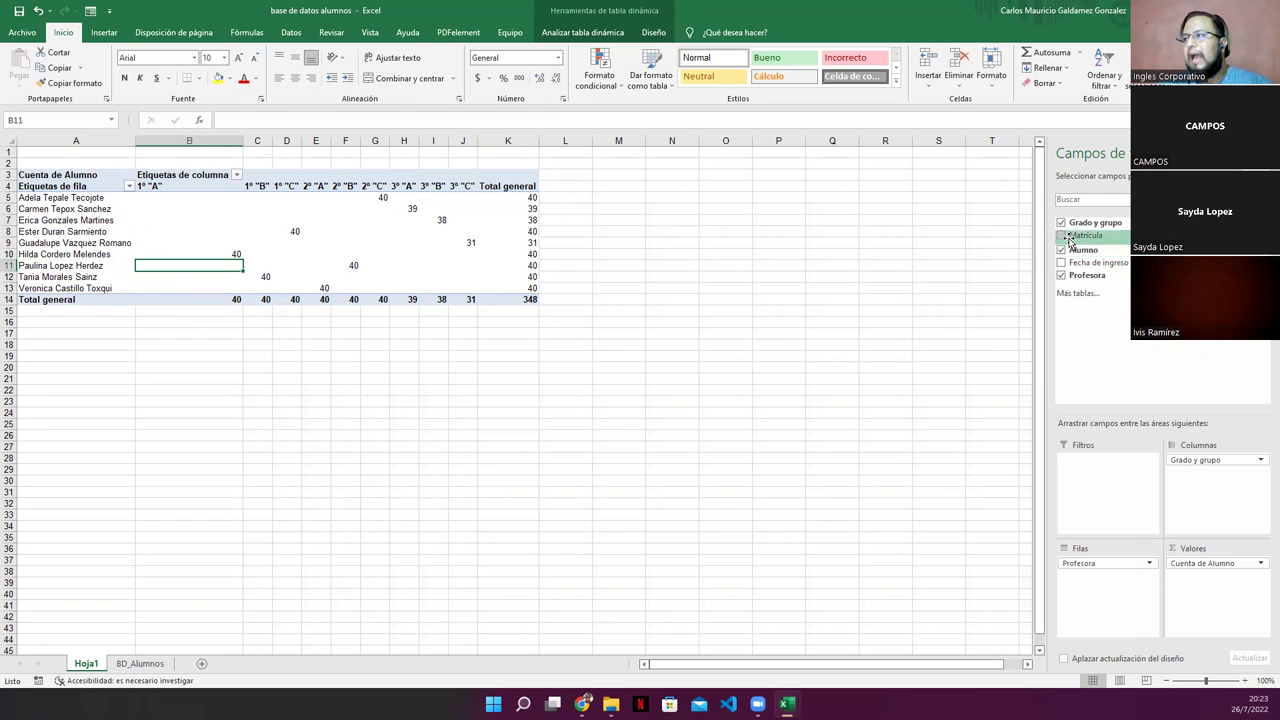
pyautogui.moveTo(1072, 235); pyautogui.dragTo(1190, 488)
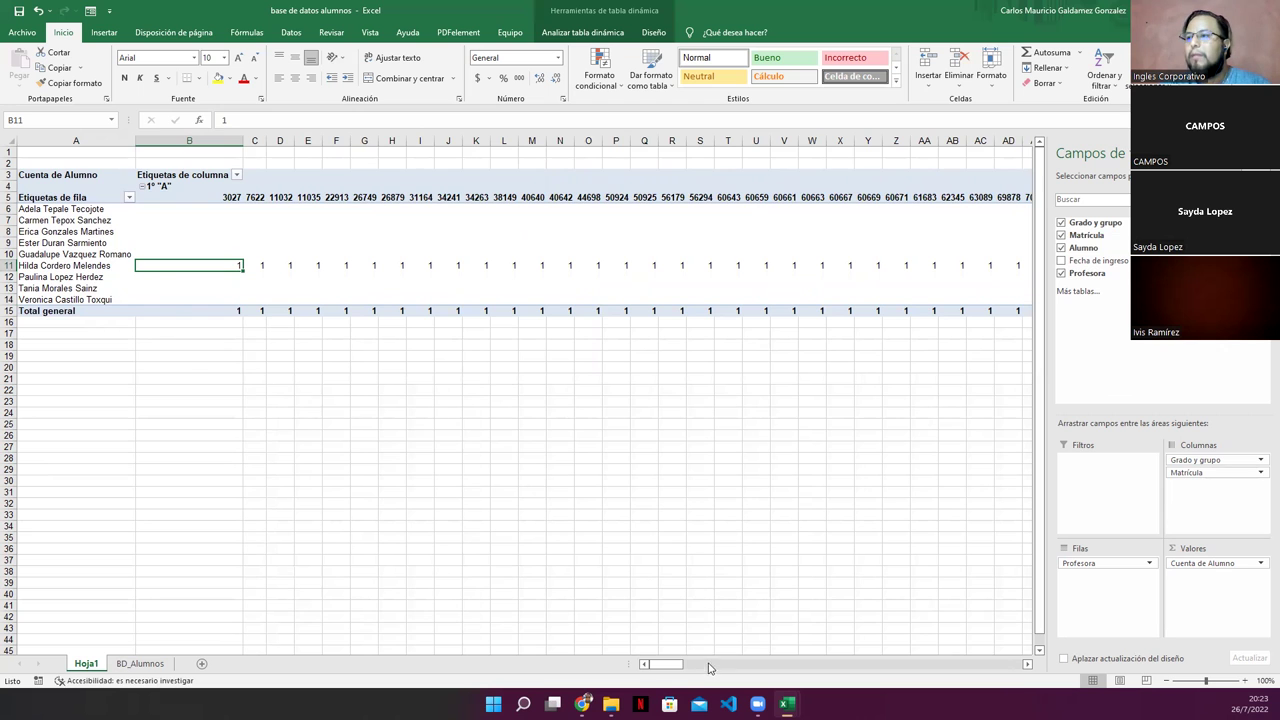
pyautogui.moveTo(675, 664)
pyautogui.mouseDown()
pyautogui.moveTo(779, 688)
pyautogui.moveTo(1013, 681)
pyautogui.mouseUp()
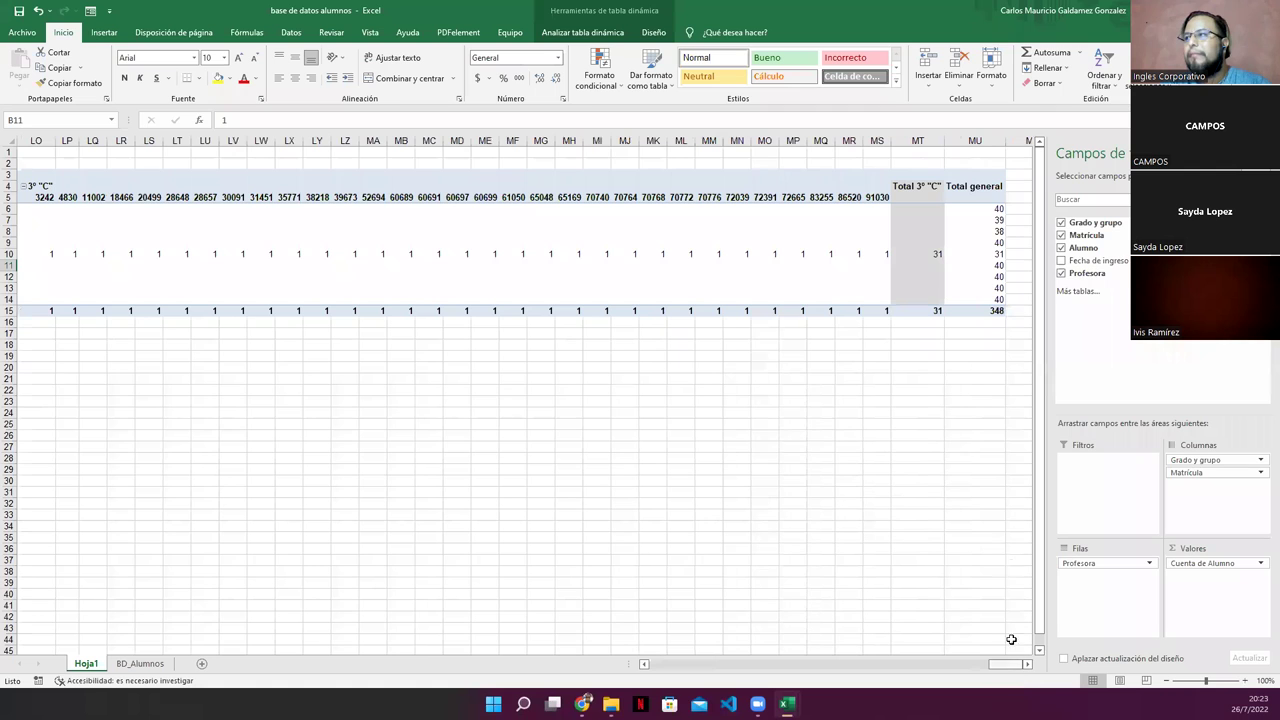
pyautogui.click(918, 253)
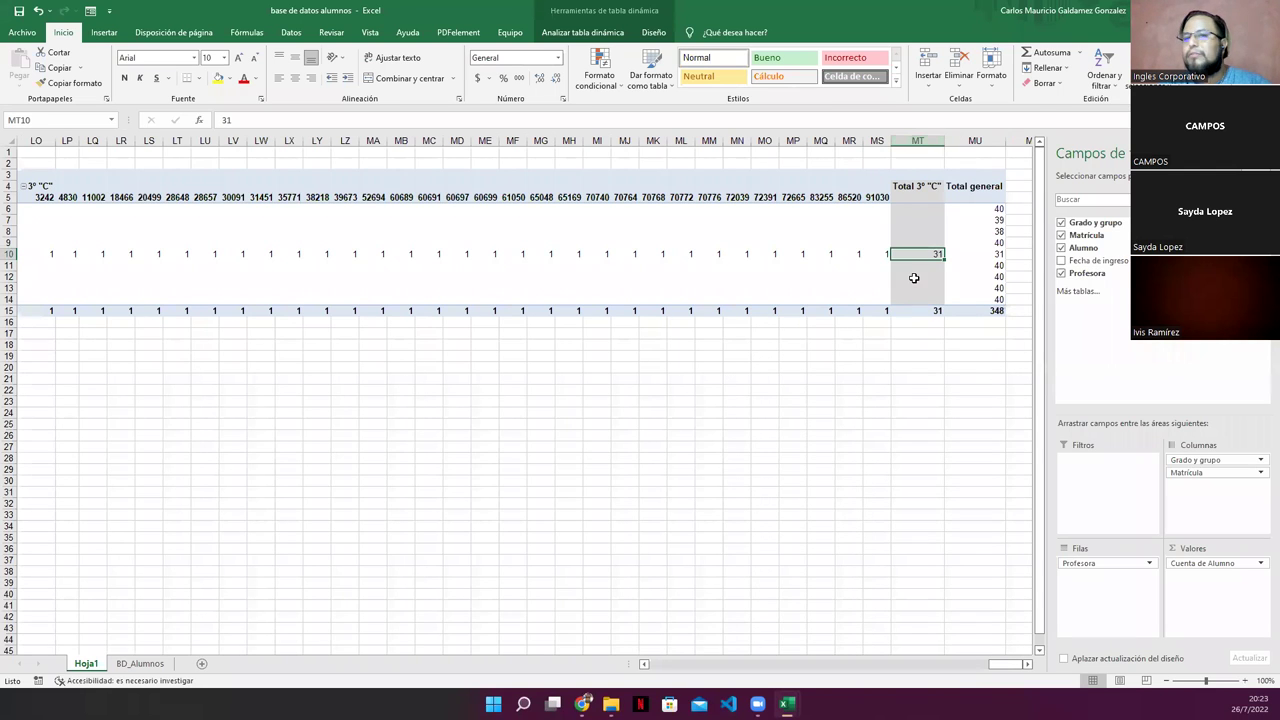
pyautogui.moveTo(1185, 473); pyautogui.dragTo(1094, 587)
# - Collapse the first teacher's group and inspect their 40 Matrícula entries
pyautogui.click(661, 666)
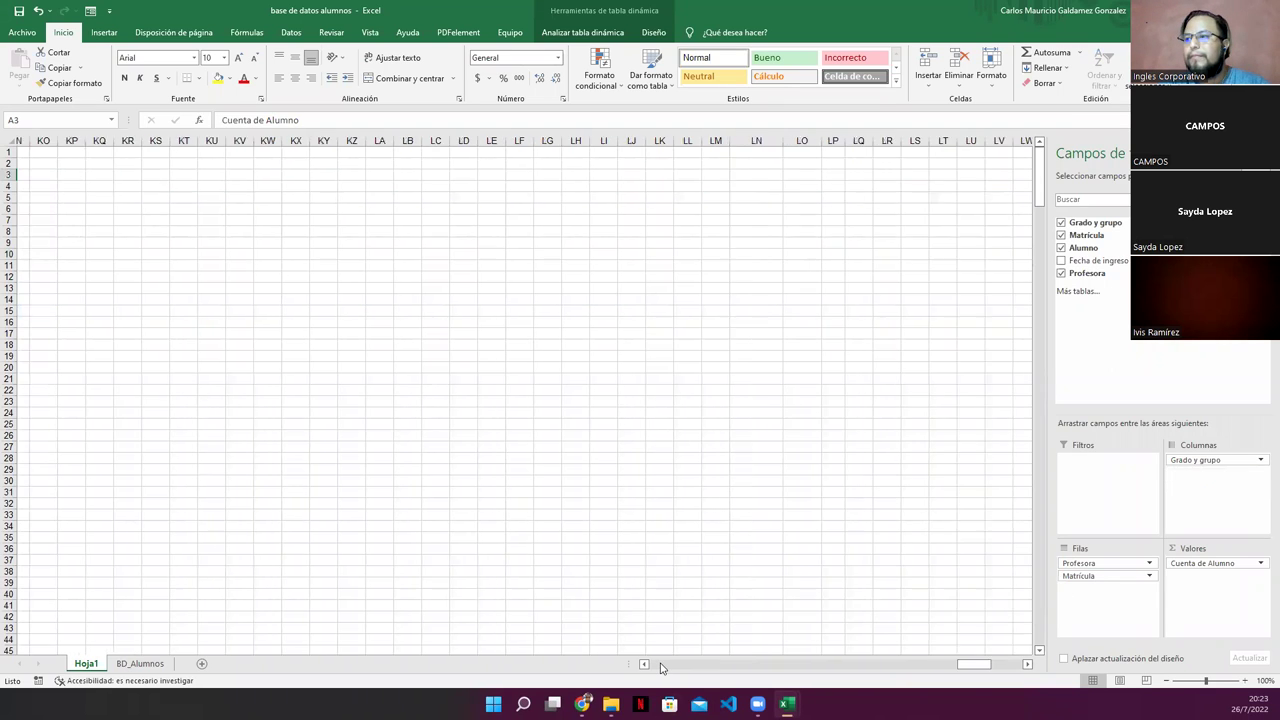
pyautogui.click(661, 666)
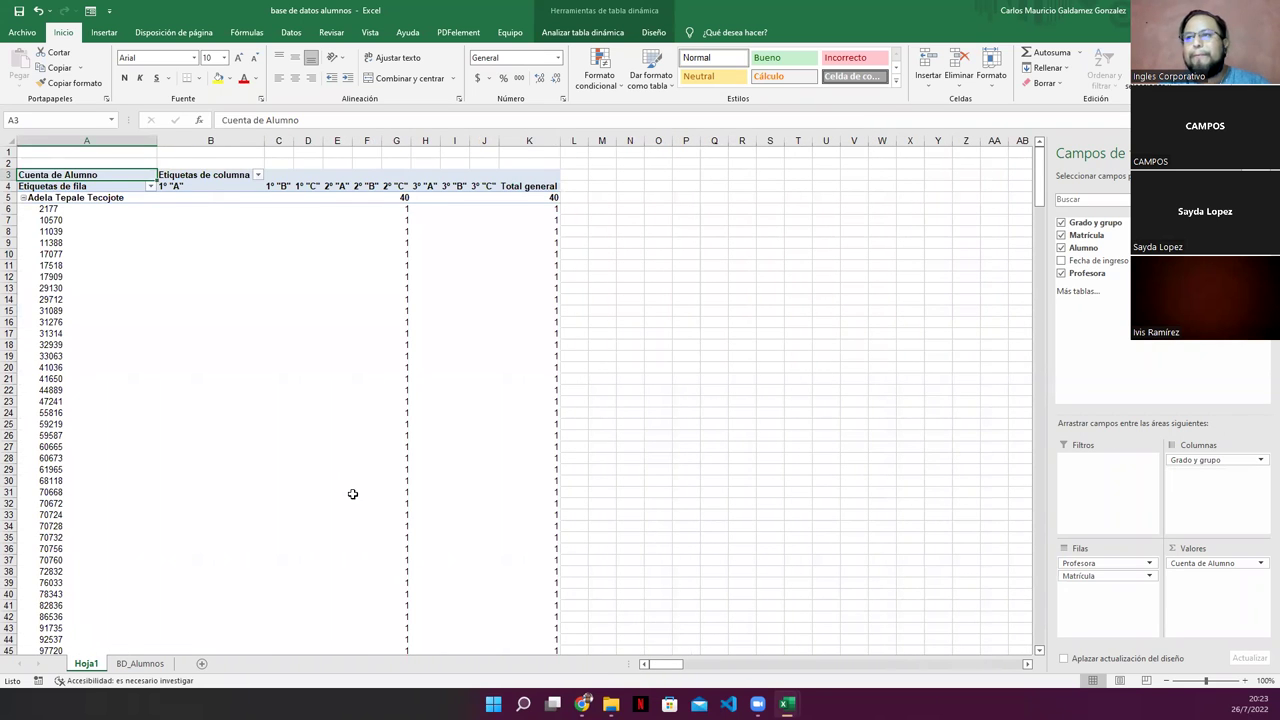
pyautogui.click(24, 198)
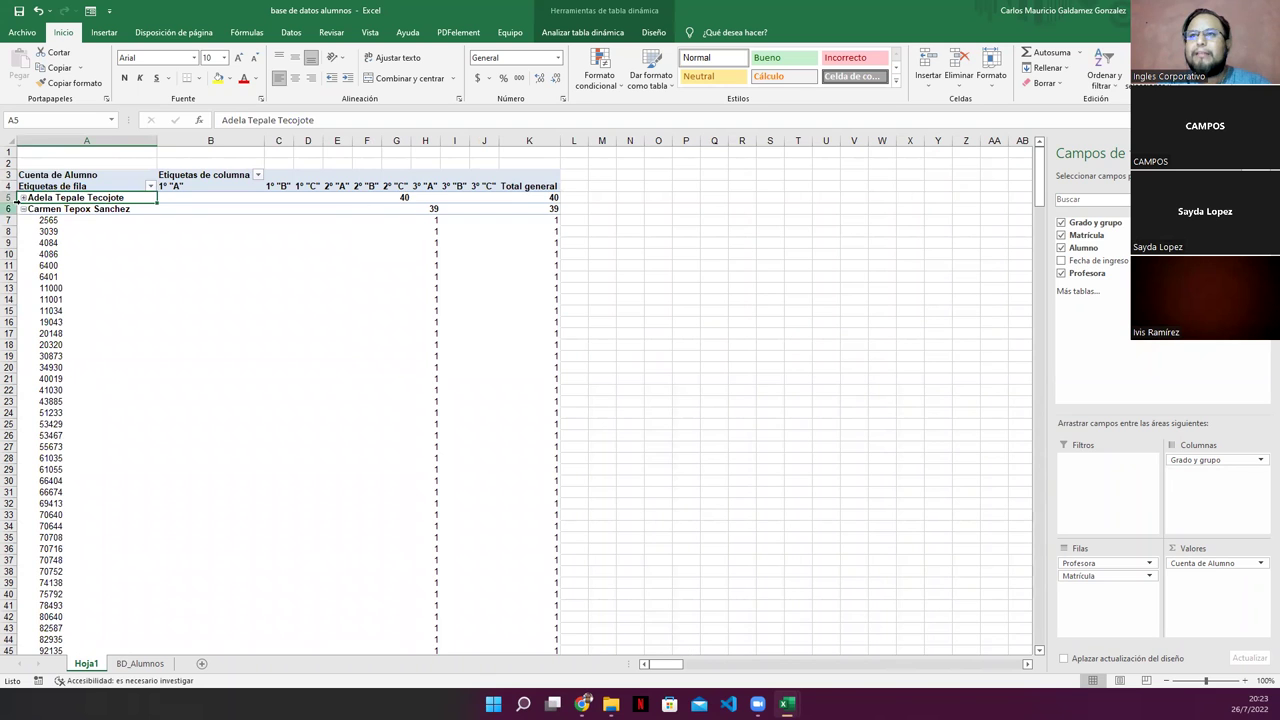
pyautogui.click(21, 198)
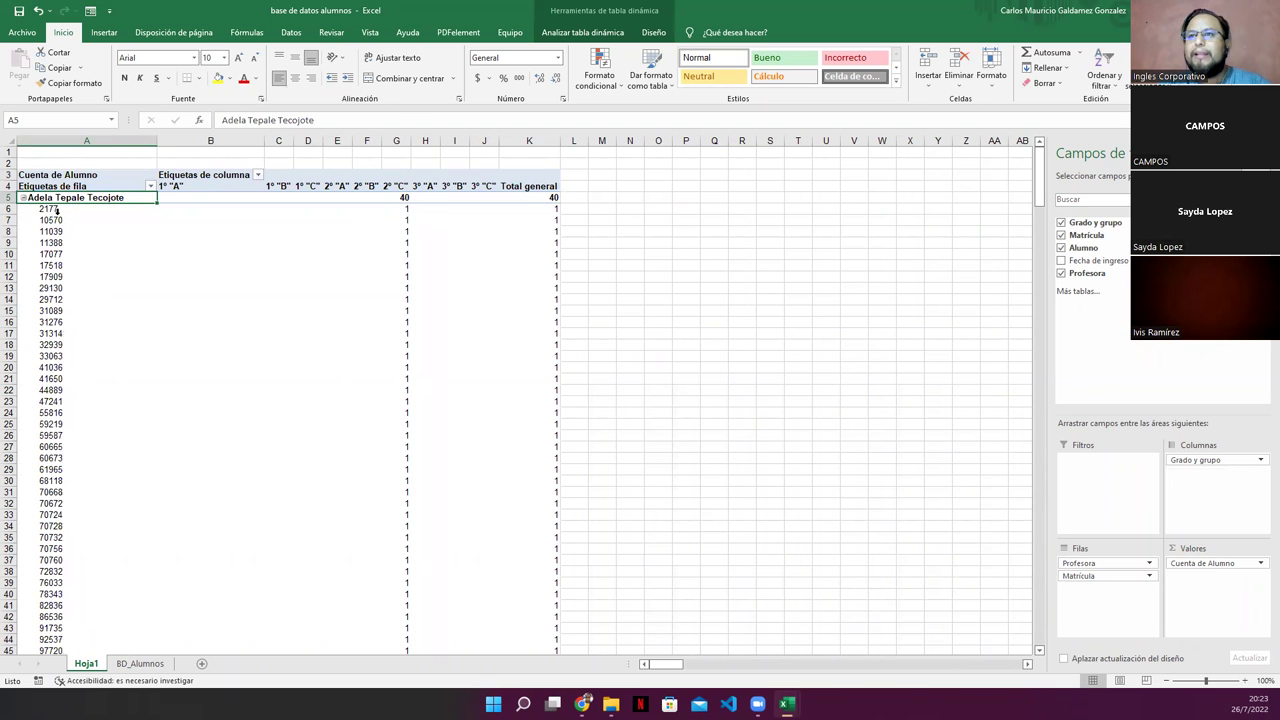
pyautogui.click(47, 210)
pyautogui.scroll(-4, 157, 340)
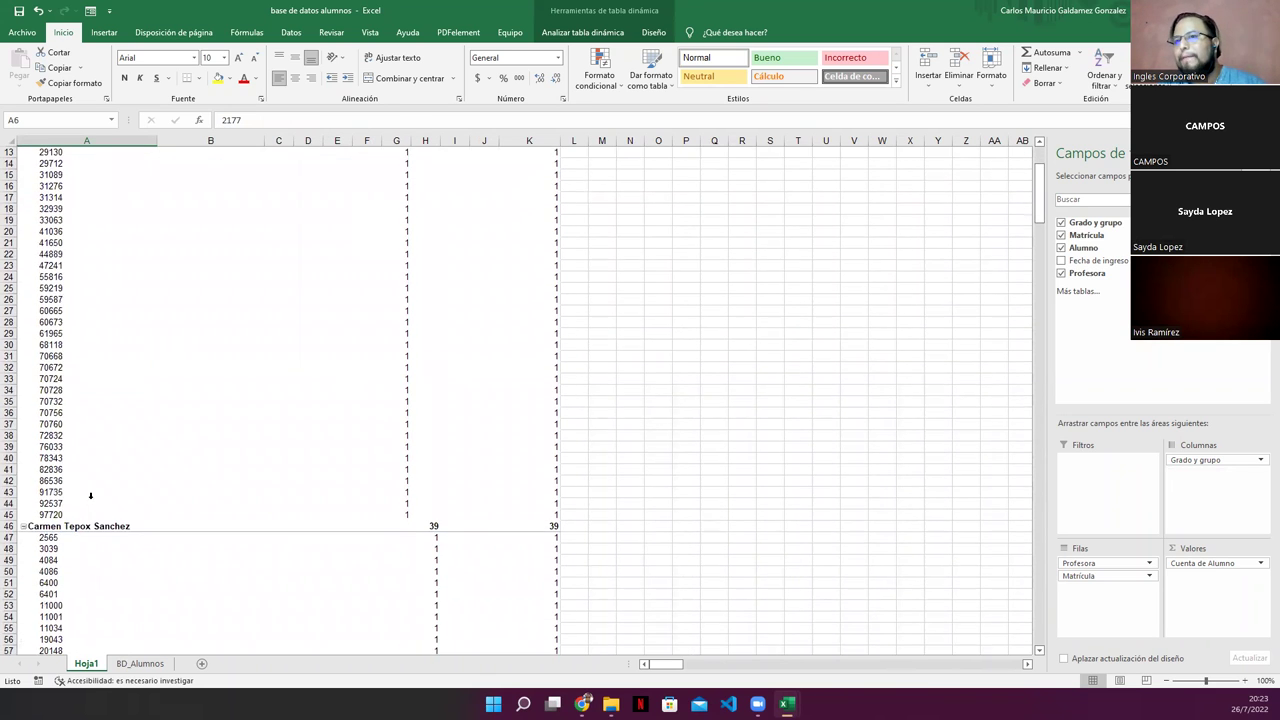
pyautogui.keyDown('shift'); pyautogui.click(57, 515); pyautogui.keyUp('shift')
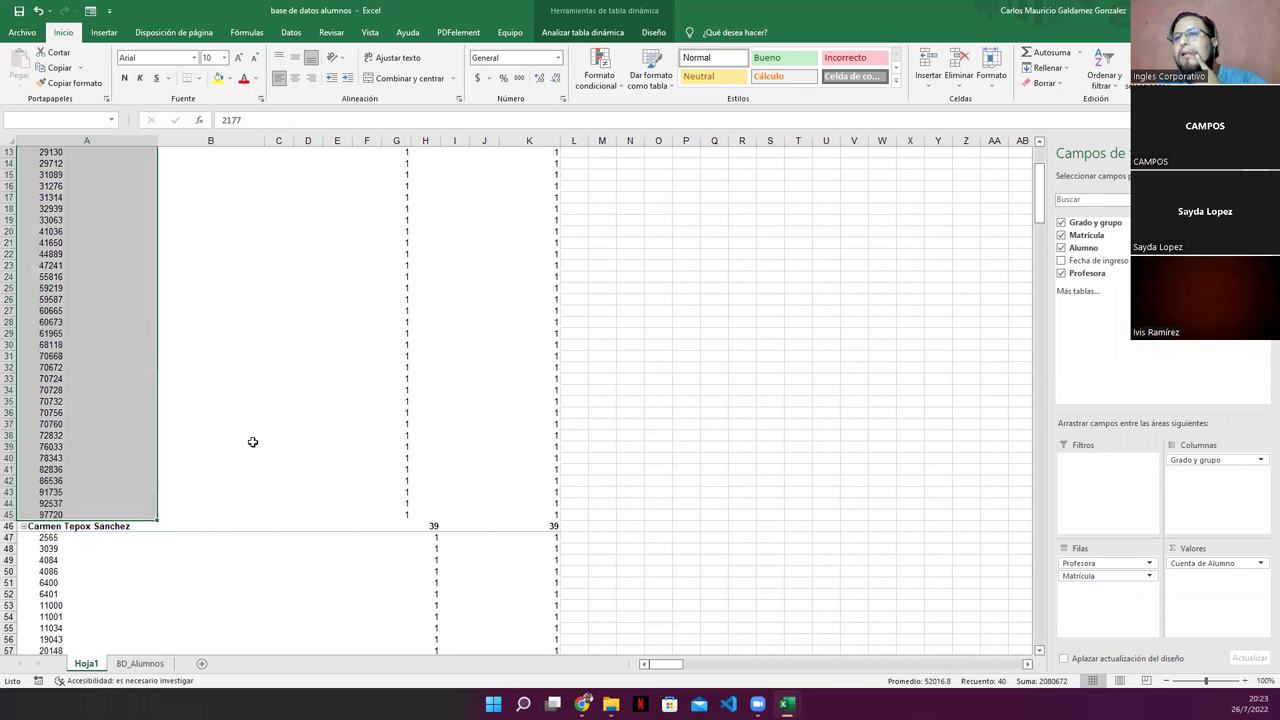
pyautogui.scroll(3, 496, 458)
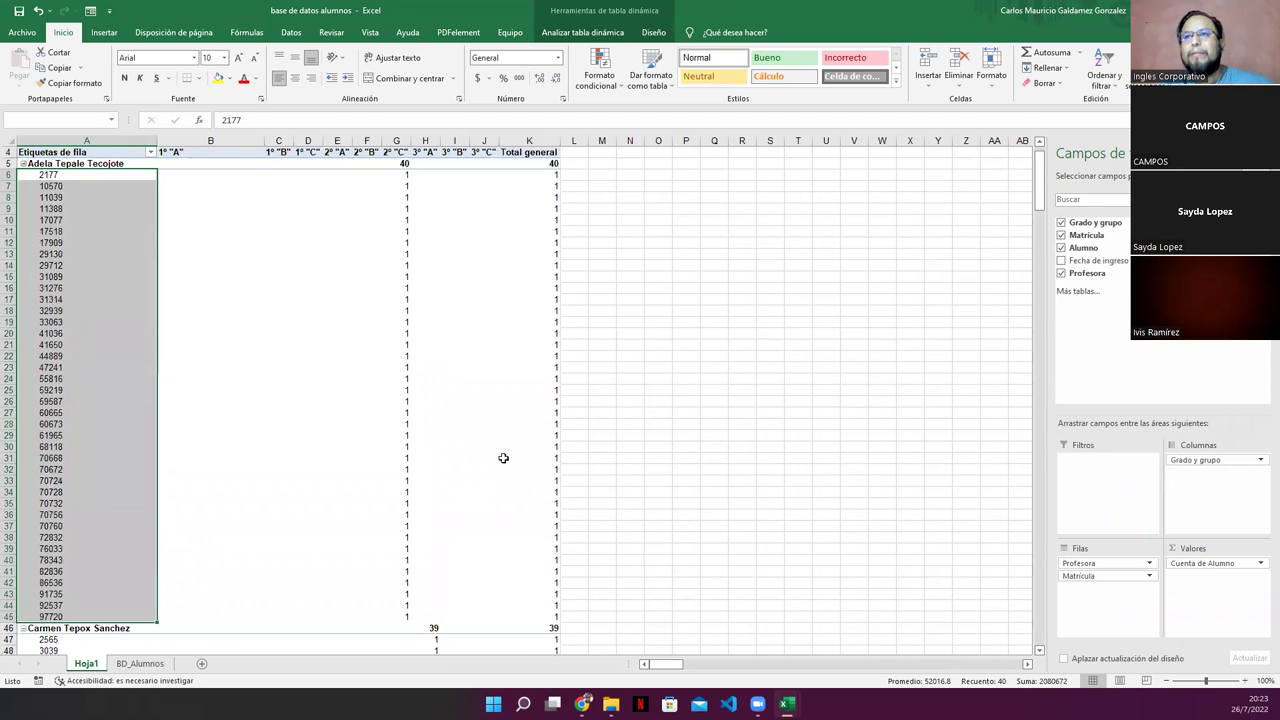
# - Collapse every teacher's Matrícula group so only per-teacher counts remain
pyautogui.click(24, 165)
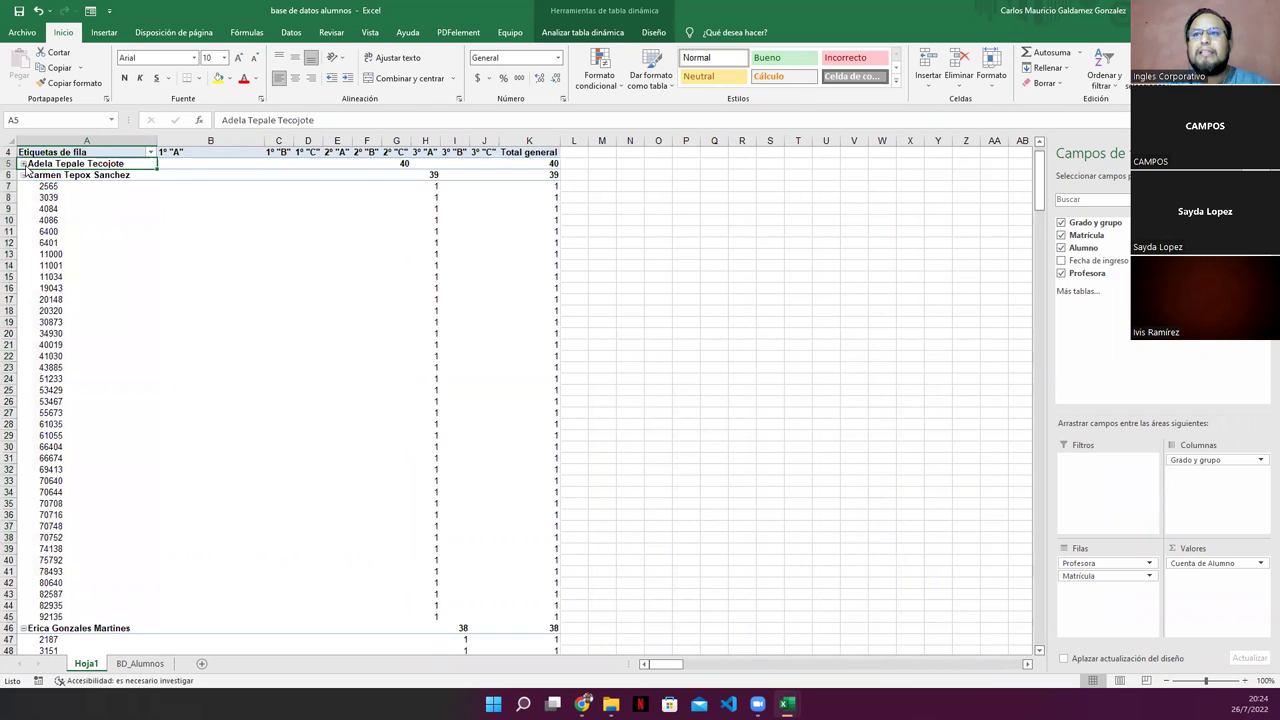
pyautogui.click(23, 175)
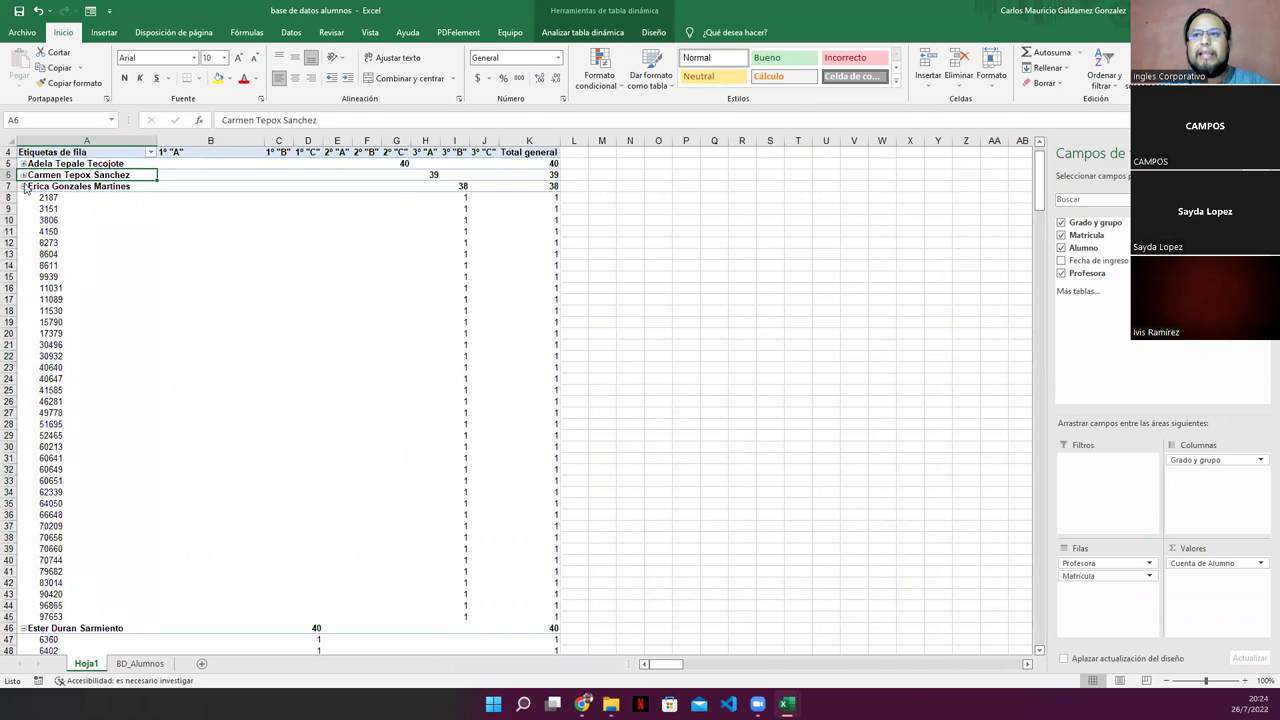
pyautogui.click(23, 187)
pyautogui.click(23, 198)
pyautogui.click(23, 209)
pyautogui.click(23, 220)
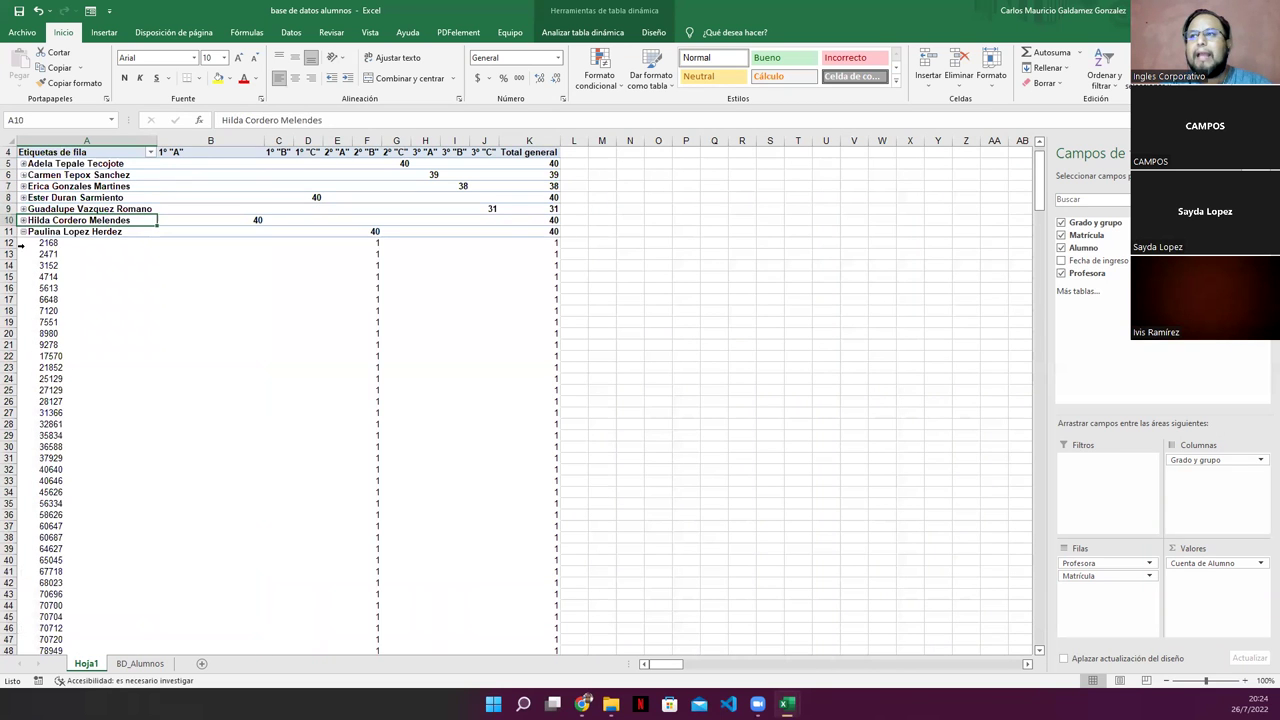
pyautogui.click(23, 232)
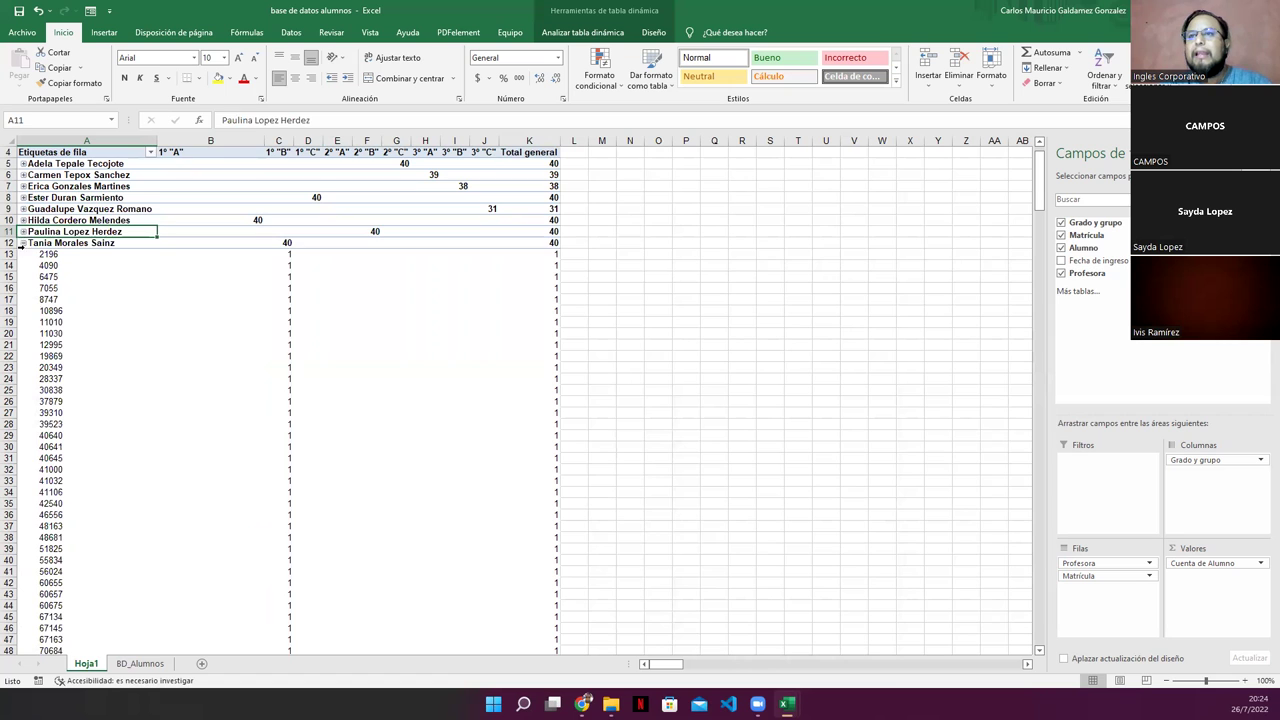
pyautogui.click(21, 243)
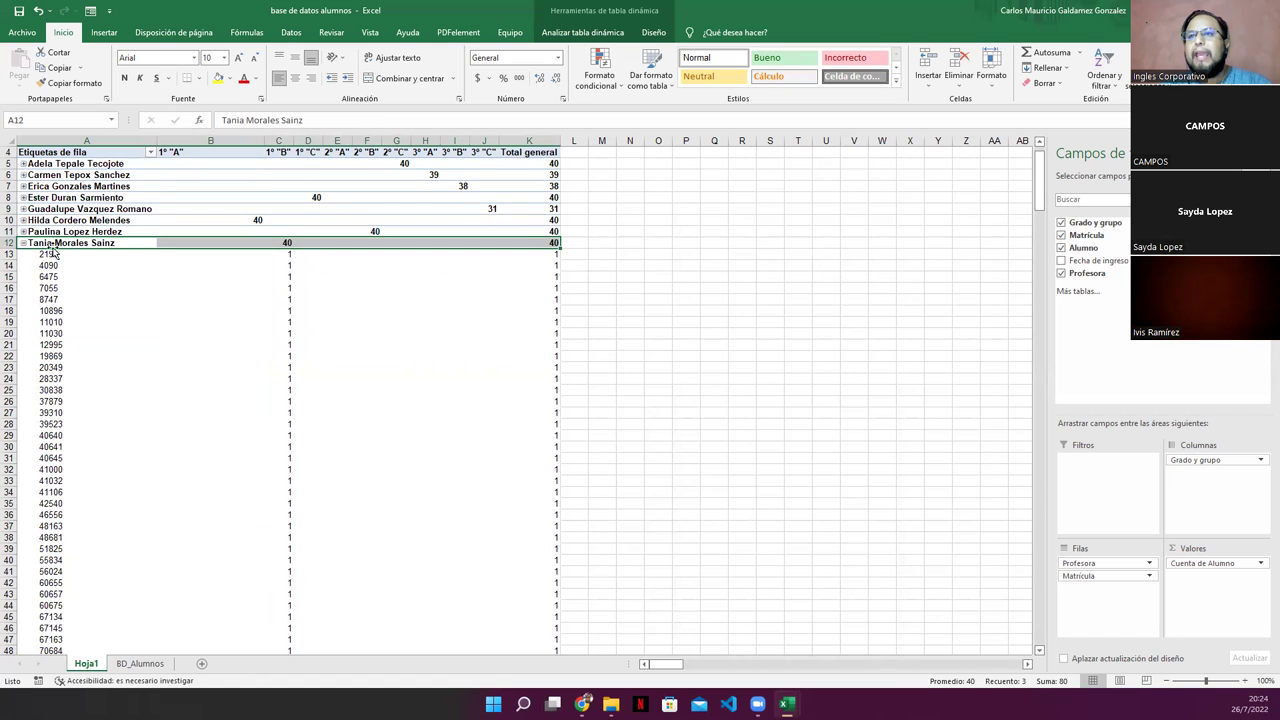
pyautogui.click(31, 276)
pyautogui.click(23, 243)
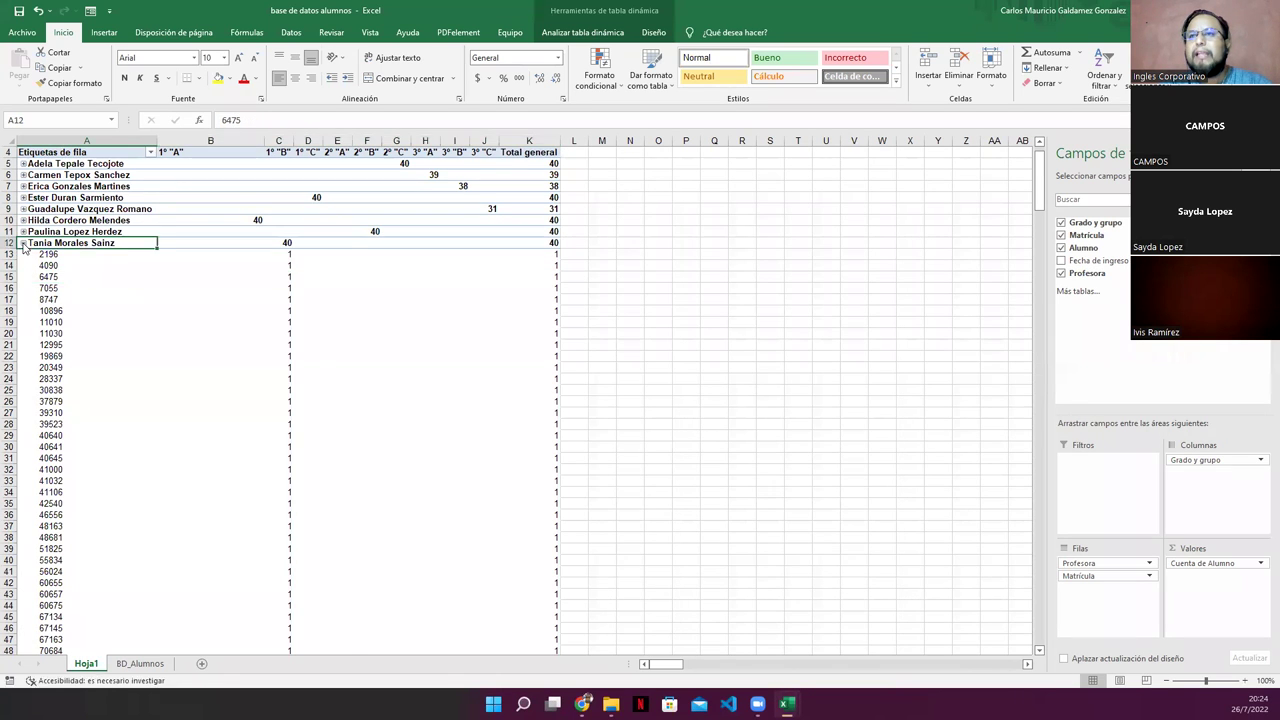
pyautogui.click(23, 254)
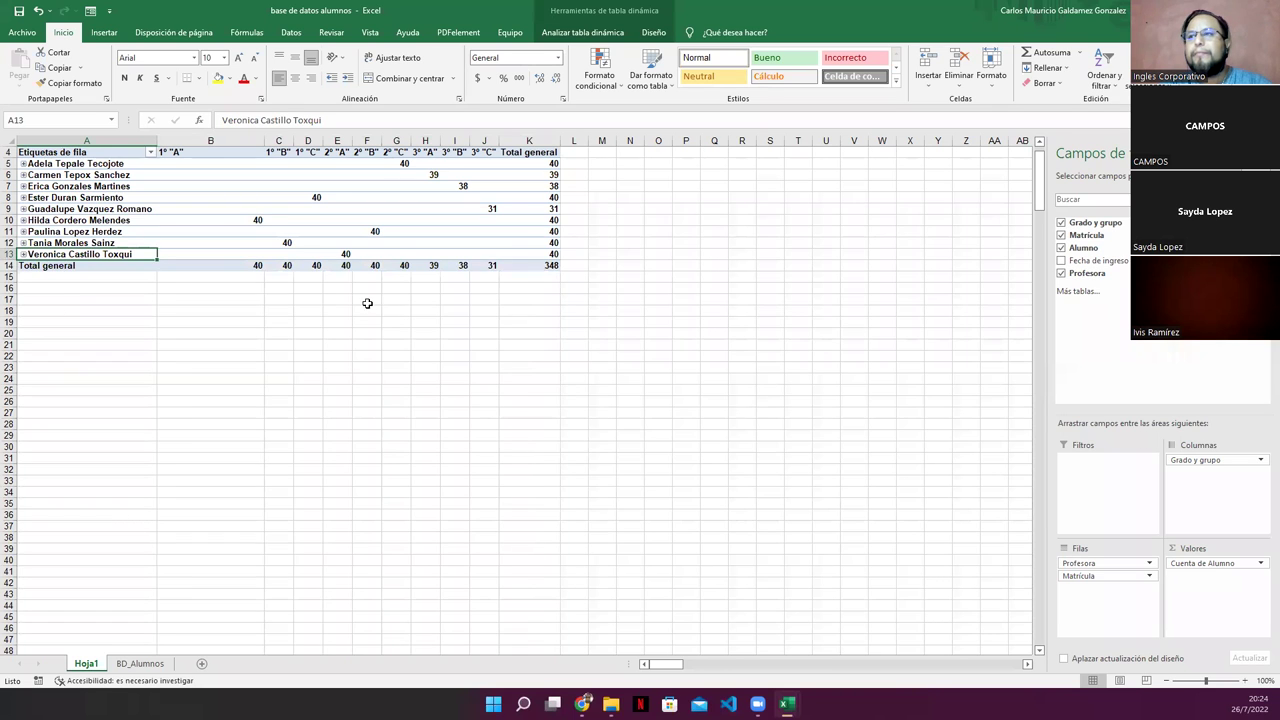
pyautogui.scroll(1, 939, 388)
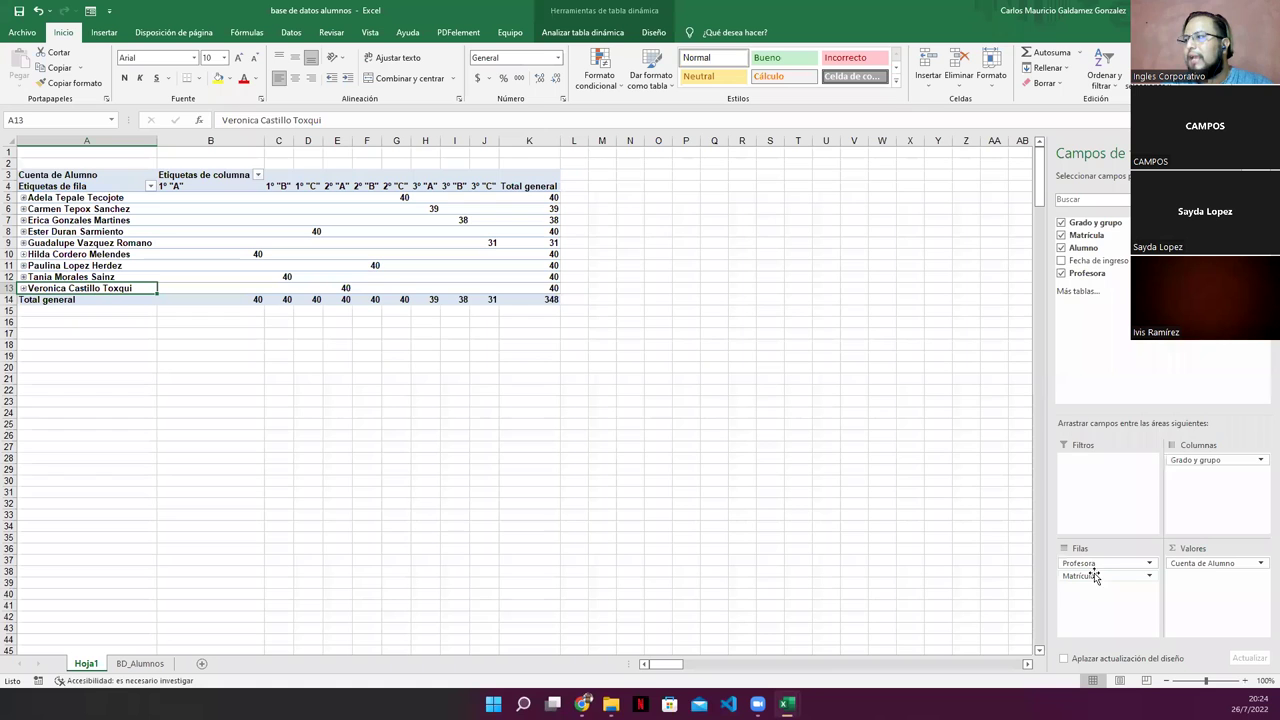
pyautogui.click(1095, 577)
# - Replace Matrícula with Fecha de ingreso in the rows and expand the first teacher's dates
pyautogui.click(1090, 553)
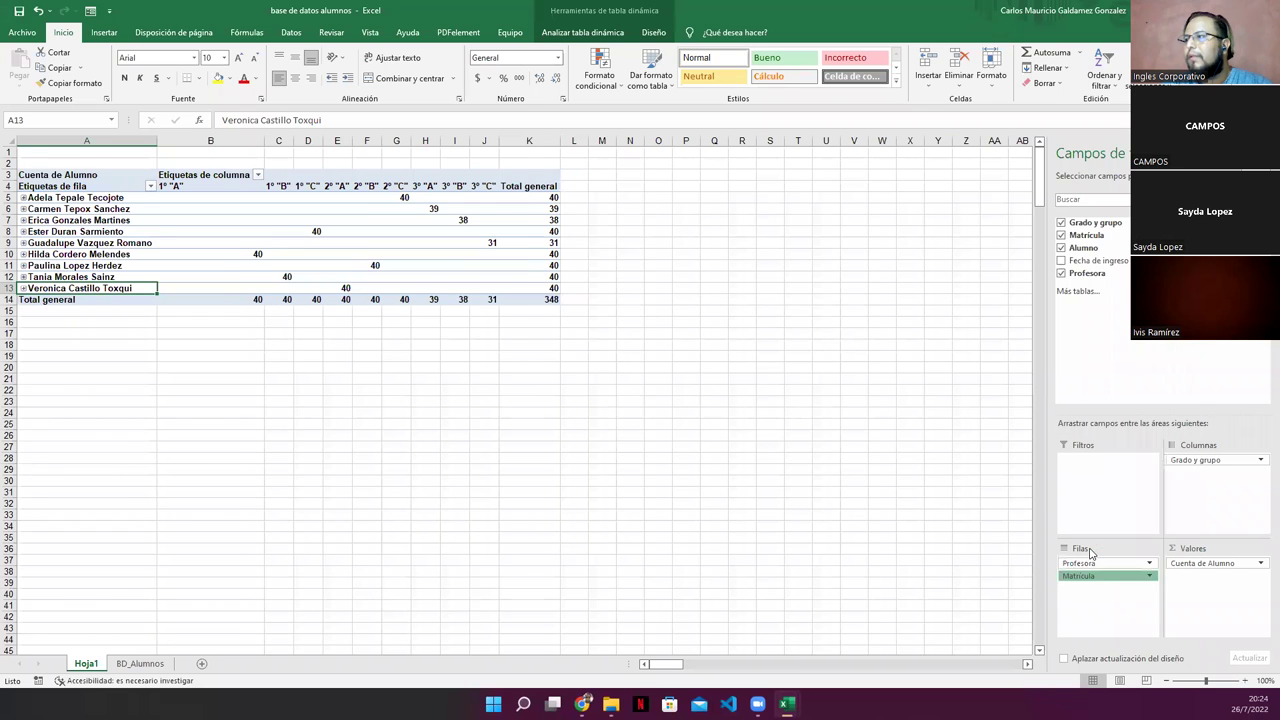
pyautogui.moveTo(1098, 261); pyautogui.dragTo(1093, 578)
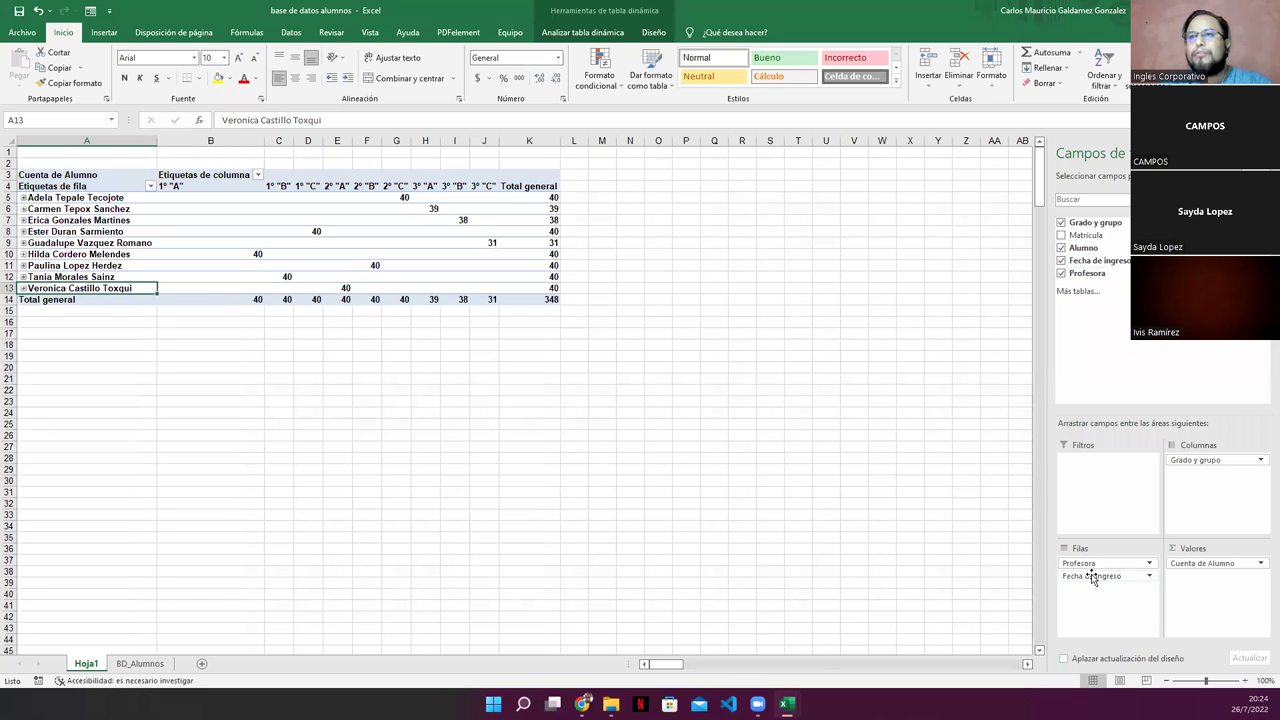
pyautogui.click(22, 197)
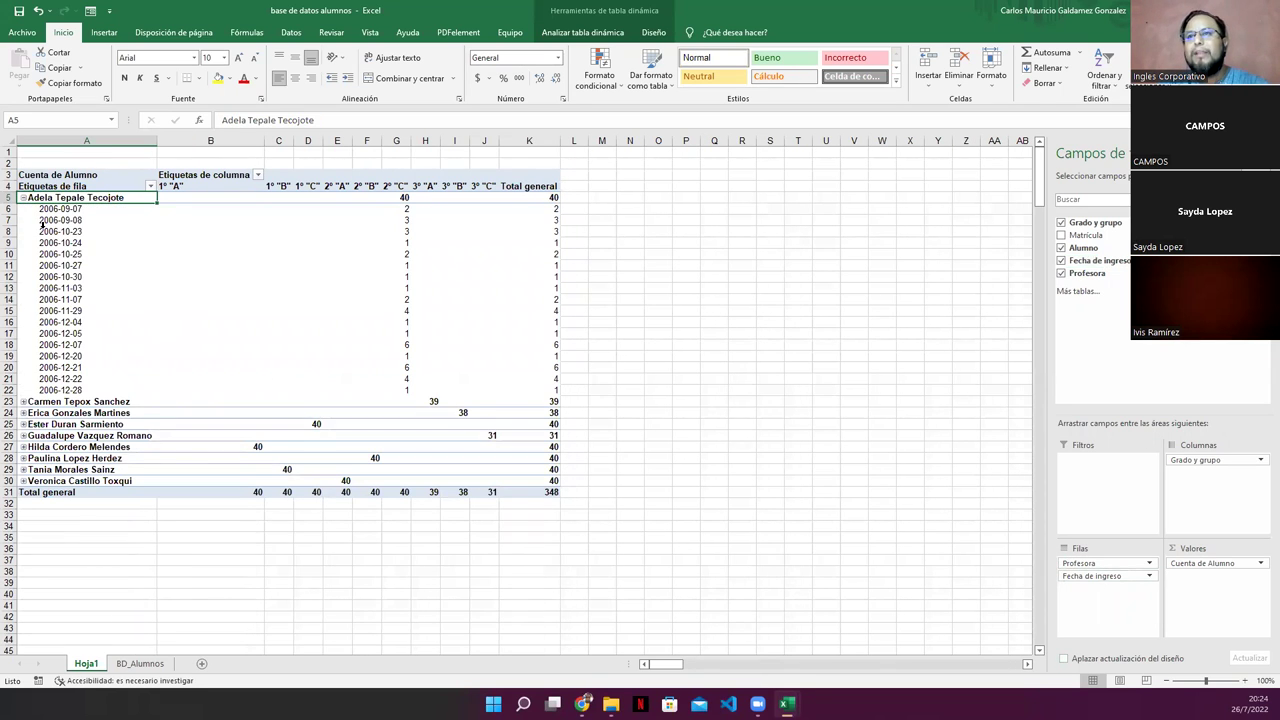
pyautogui.press('Down')
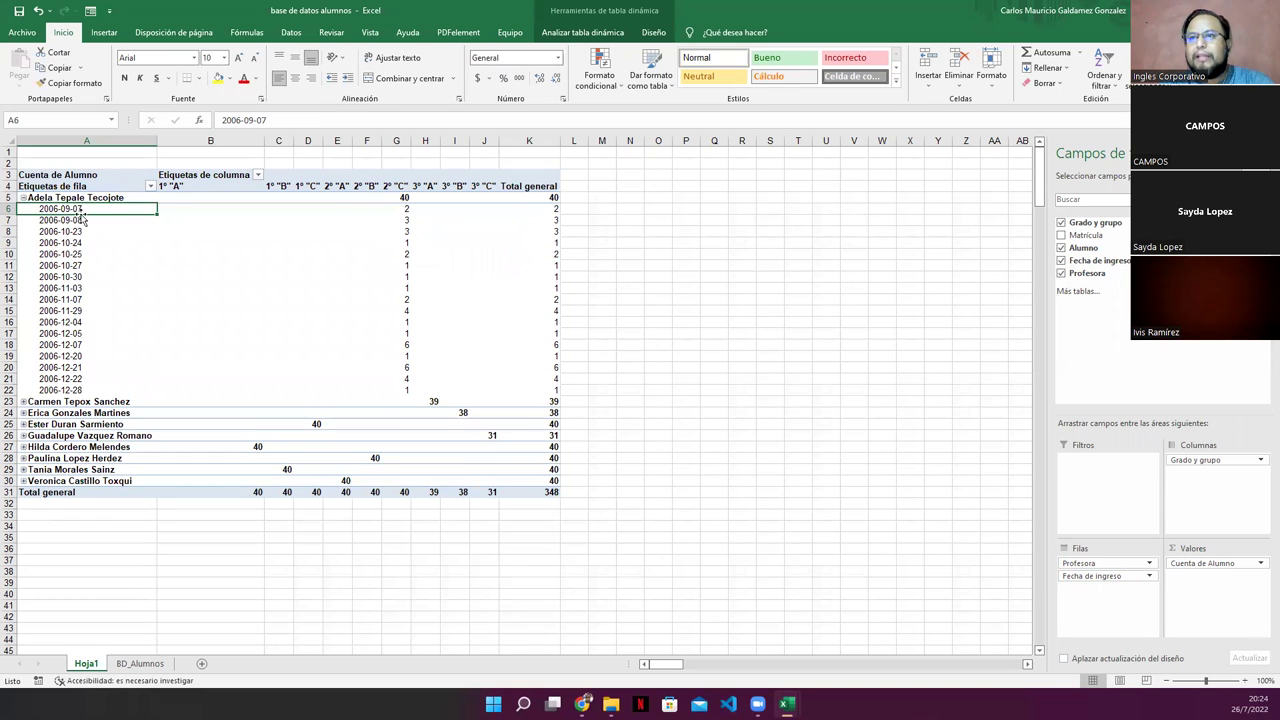
# - Inspect the first teacher's student counts per entry date, 2006-09-08 through 2006-12-28
pyautogui.click(380, 207)
pyautogui.click(405, 220)
pyautogui.click(393, 231)
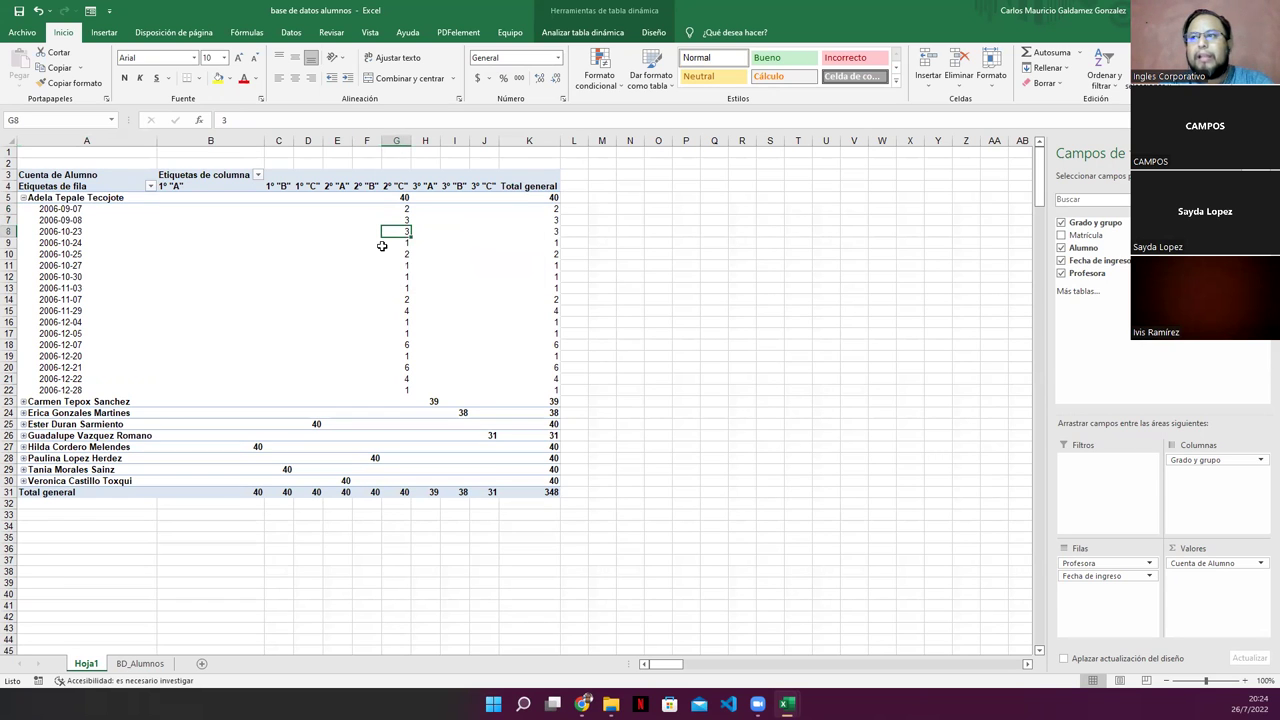
pyautogui.click(389, 243)
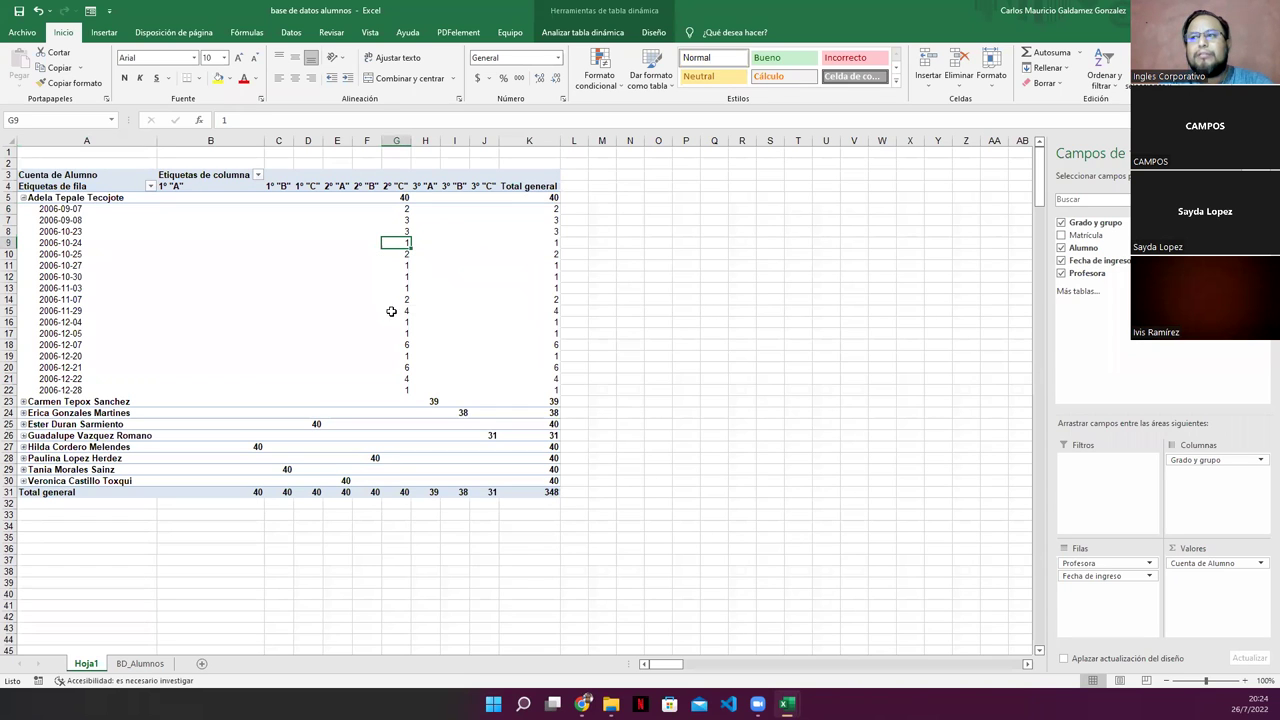
pyautogui.moveTo(396, 389); pyautogui.dragTo(407, 209)
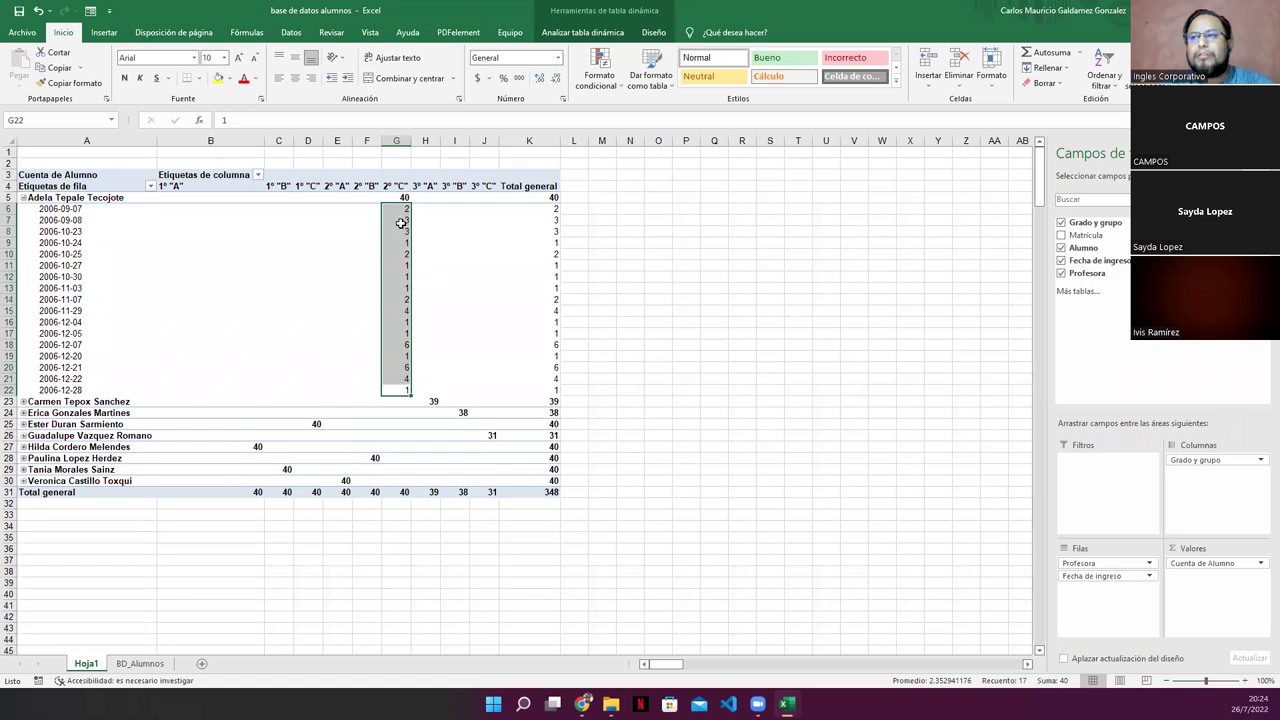
pyautogui.click(23, 198)
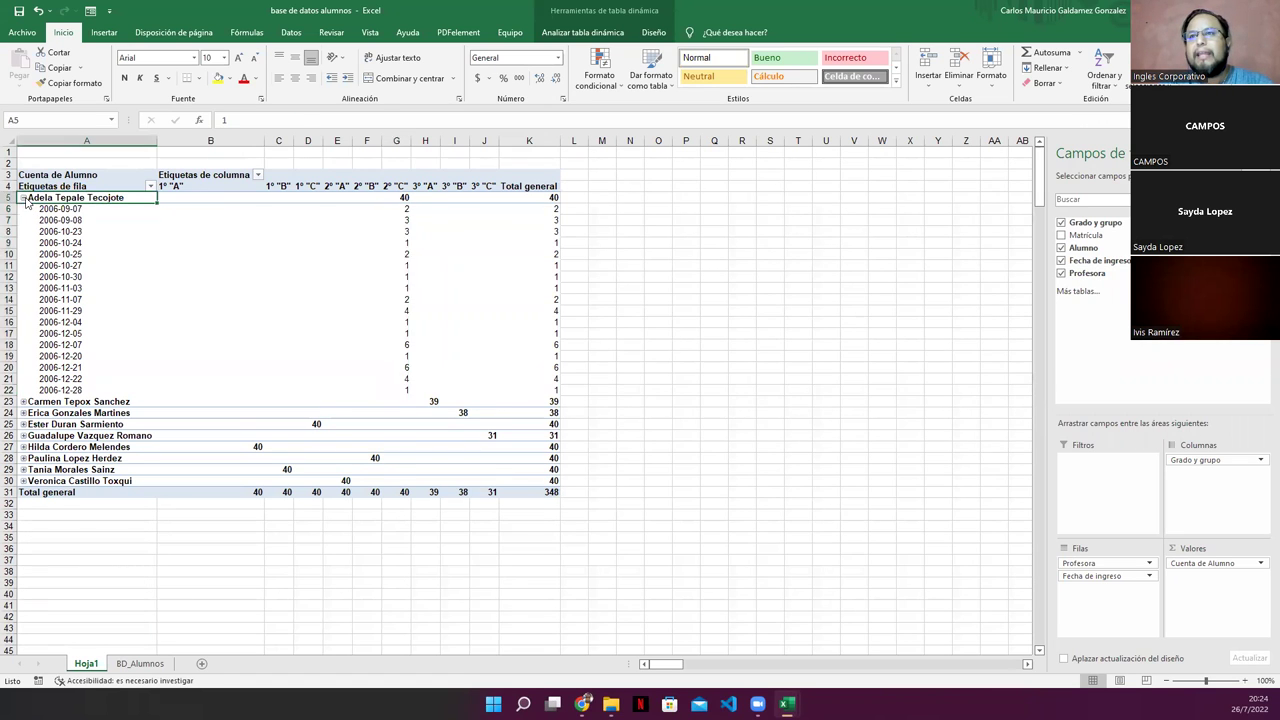
pyautogui.click(23, 198)
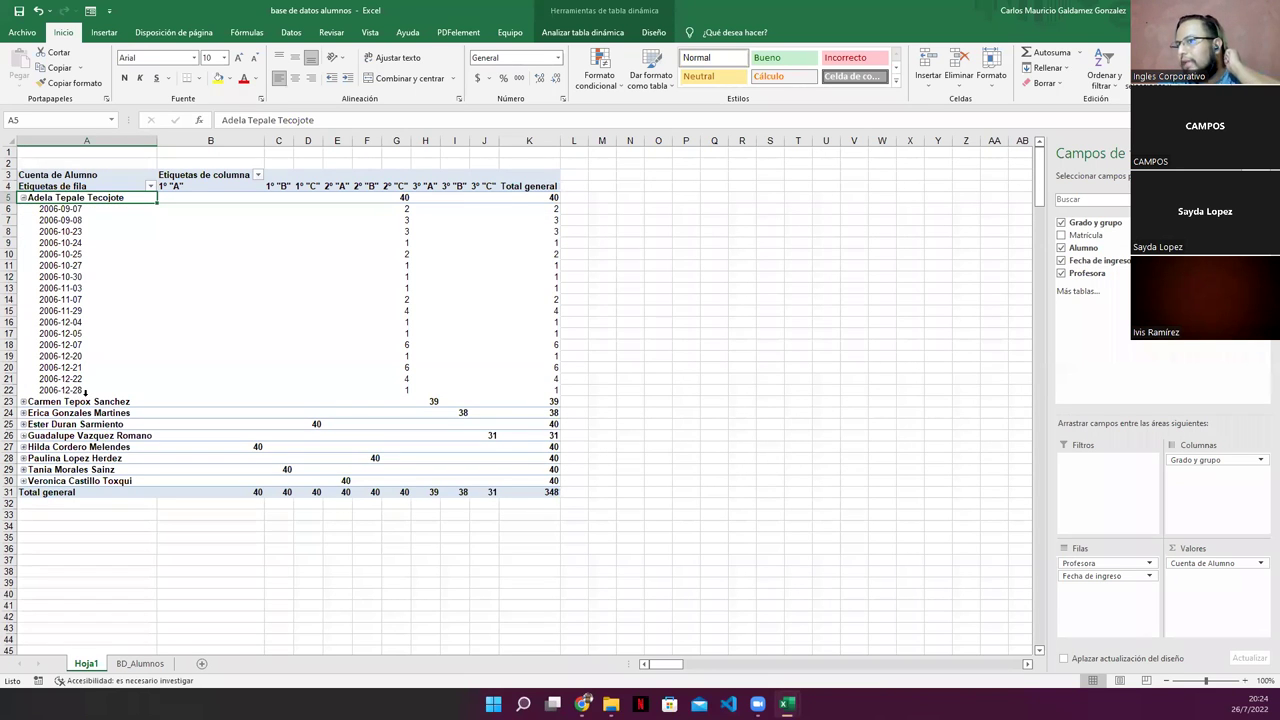
pyautogui.click(84, 391)
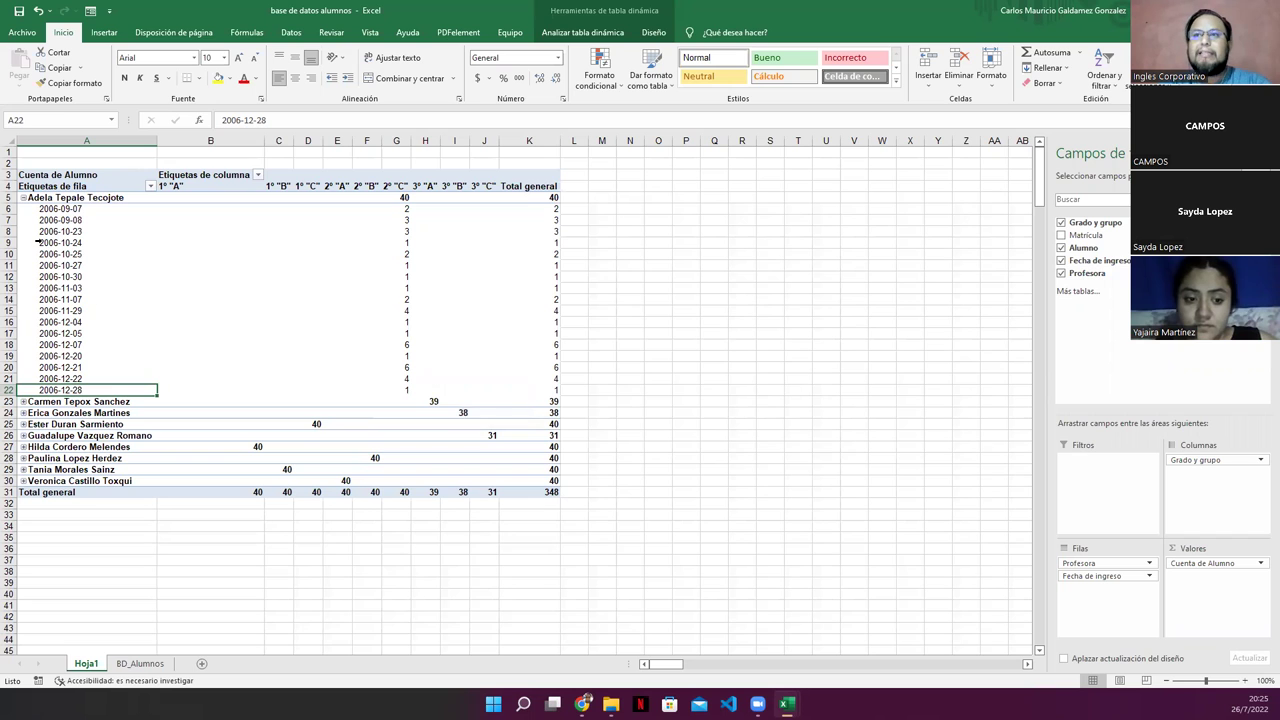
# - Check the 2006-10-25 to 2006-12-21 rows, their 2º "C" counts and the 348 grand total
pyautogui.moveTo(60, 254); pyautogui.dragTo(62, 333)
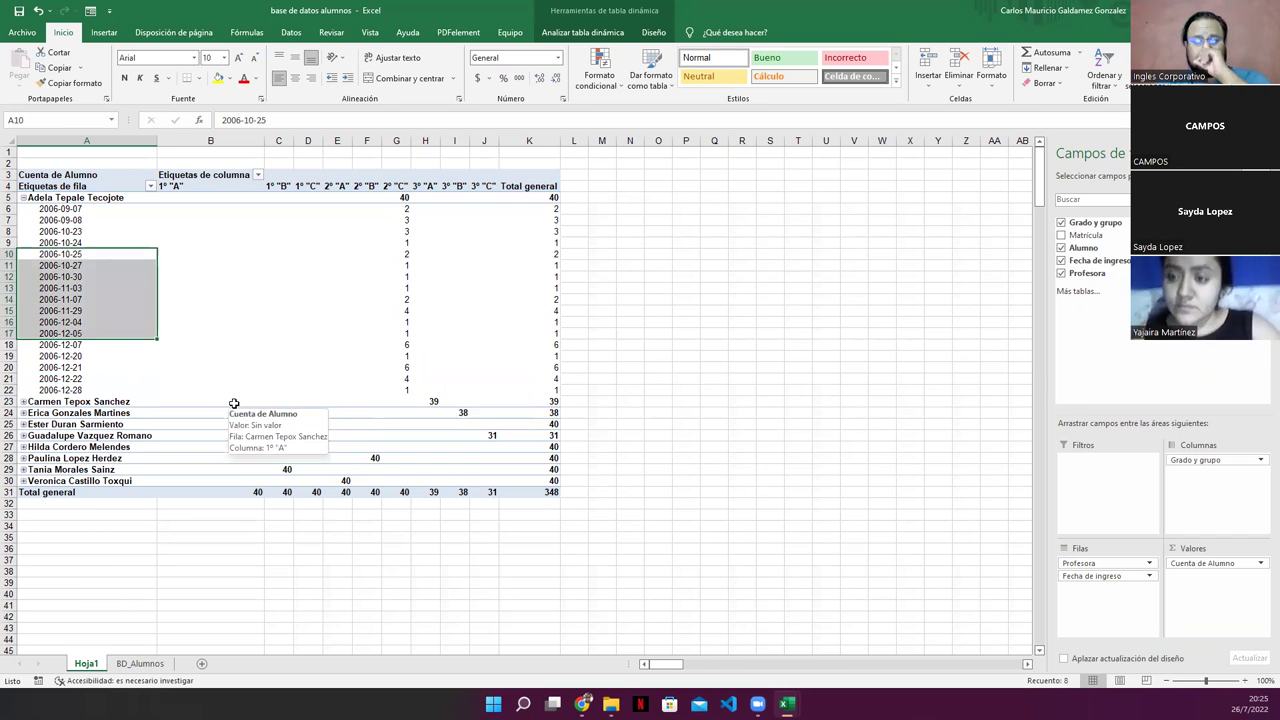
pyautogui.click(402, 254)
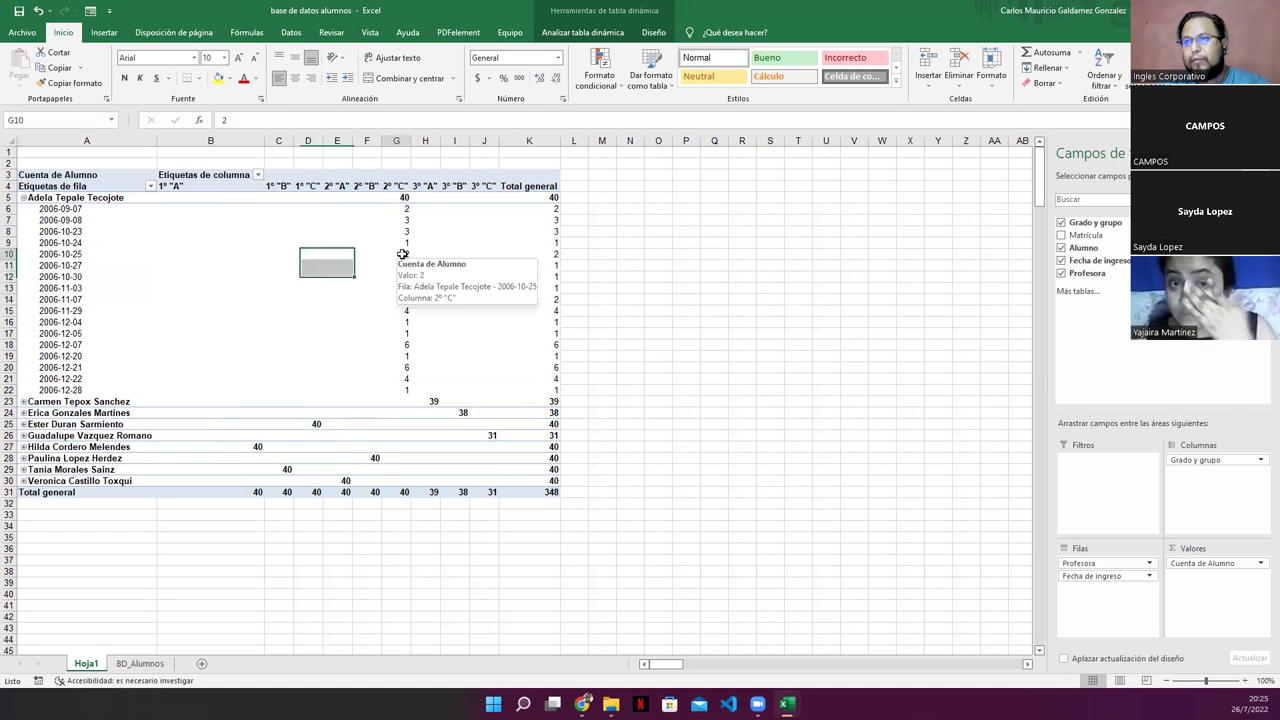
pyautogui.click(71, 254)
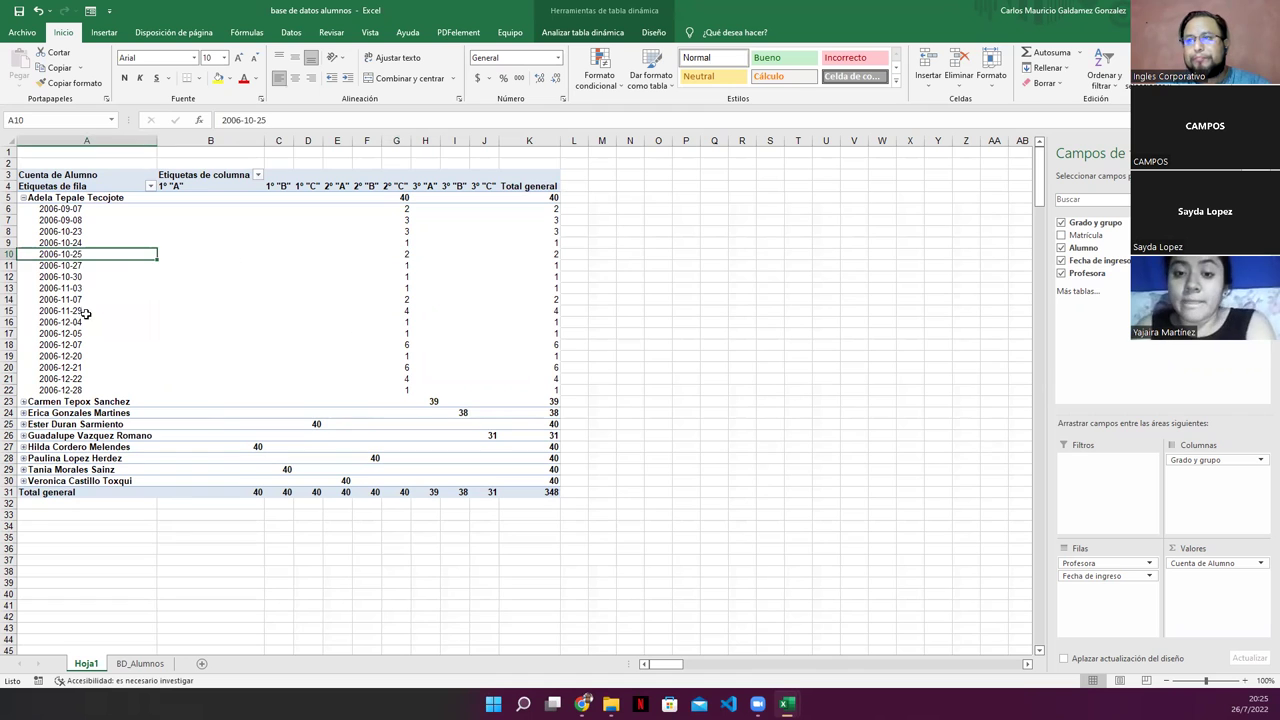
pyautogui.click(10, 254)
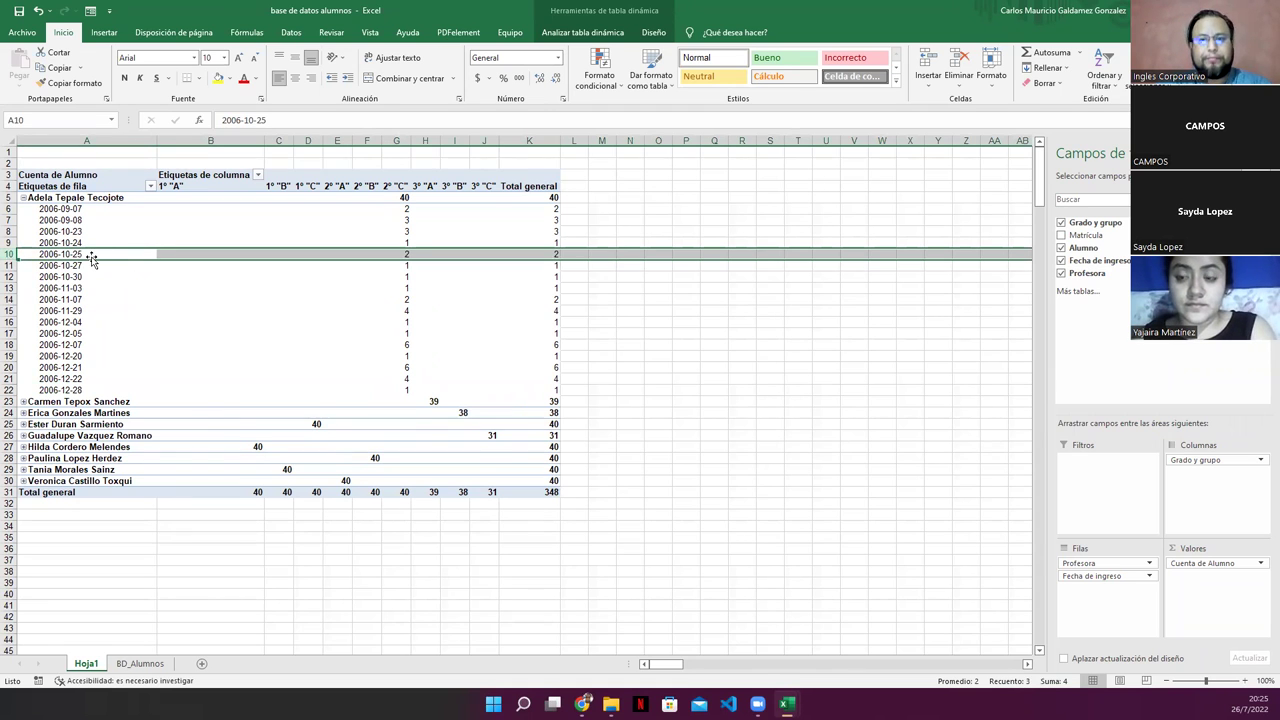
pyautogui.click(402, 366)
pyautogui.click(9, 367)
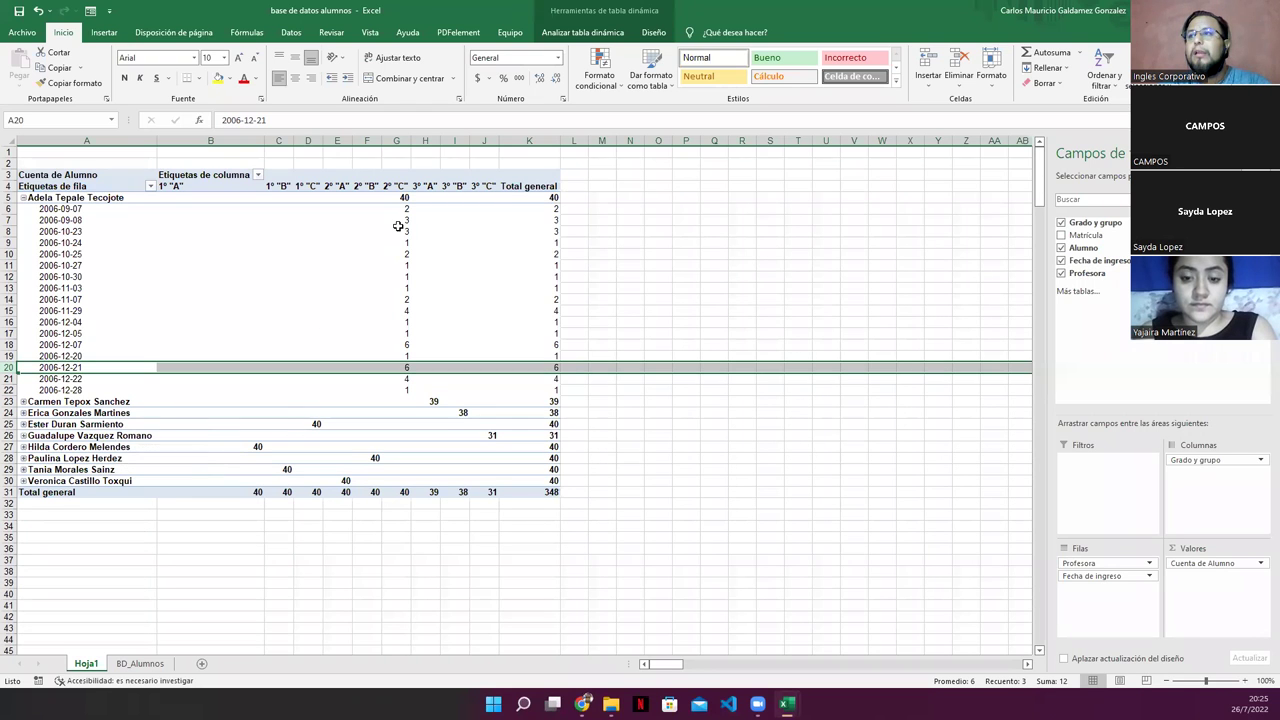
pyautogui.moveTo(404, 208); pyautogui.dragTo(405, 390)
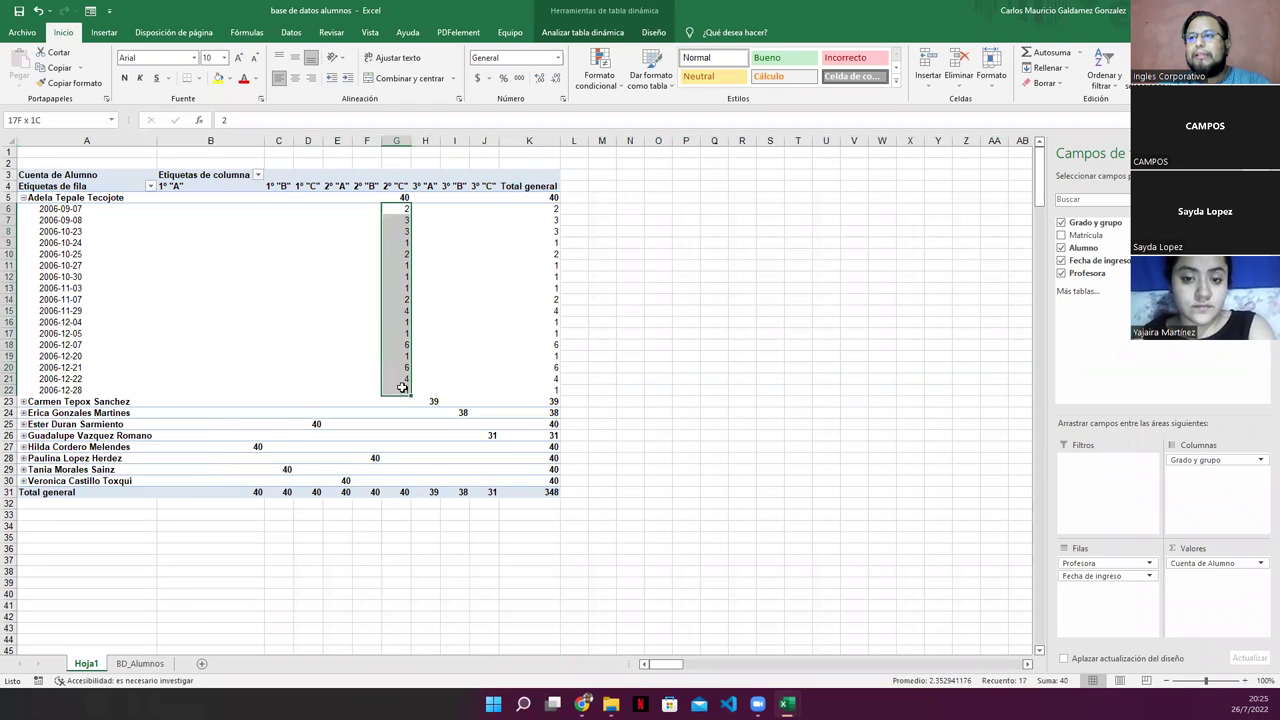
pyautogui.click(550, 492)
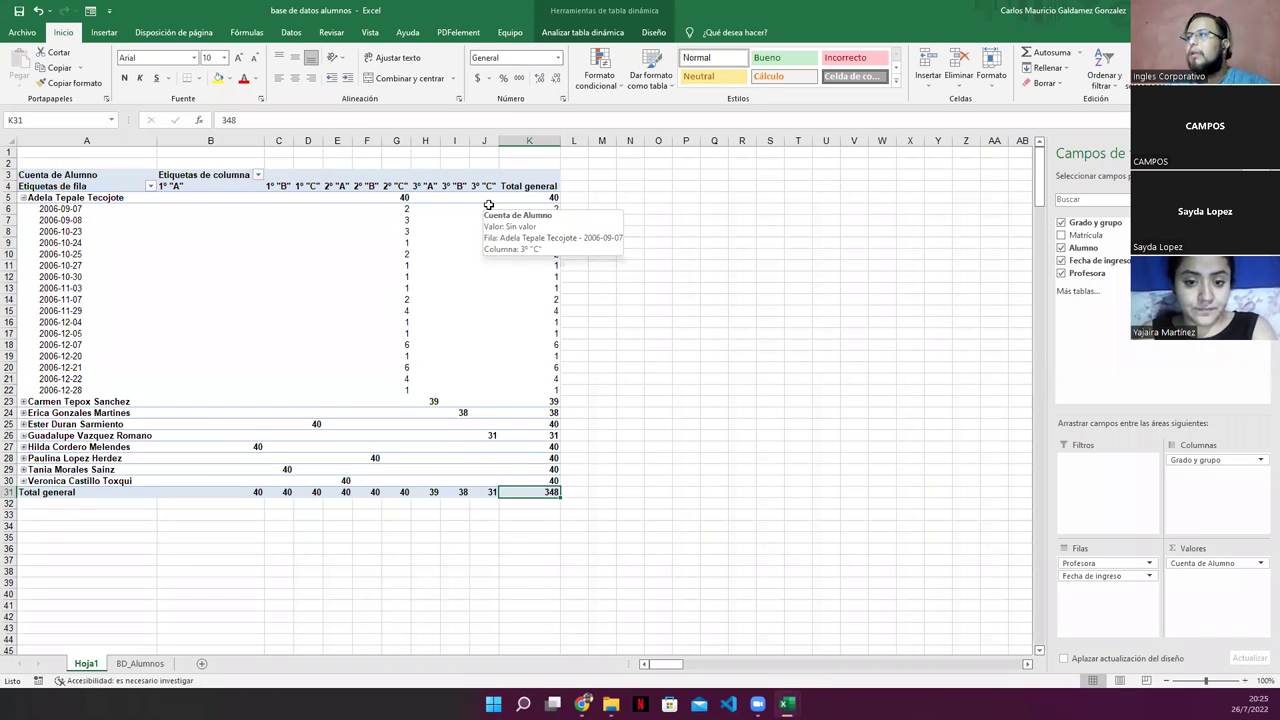
pyautogui.click(1150, 577)
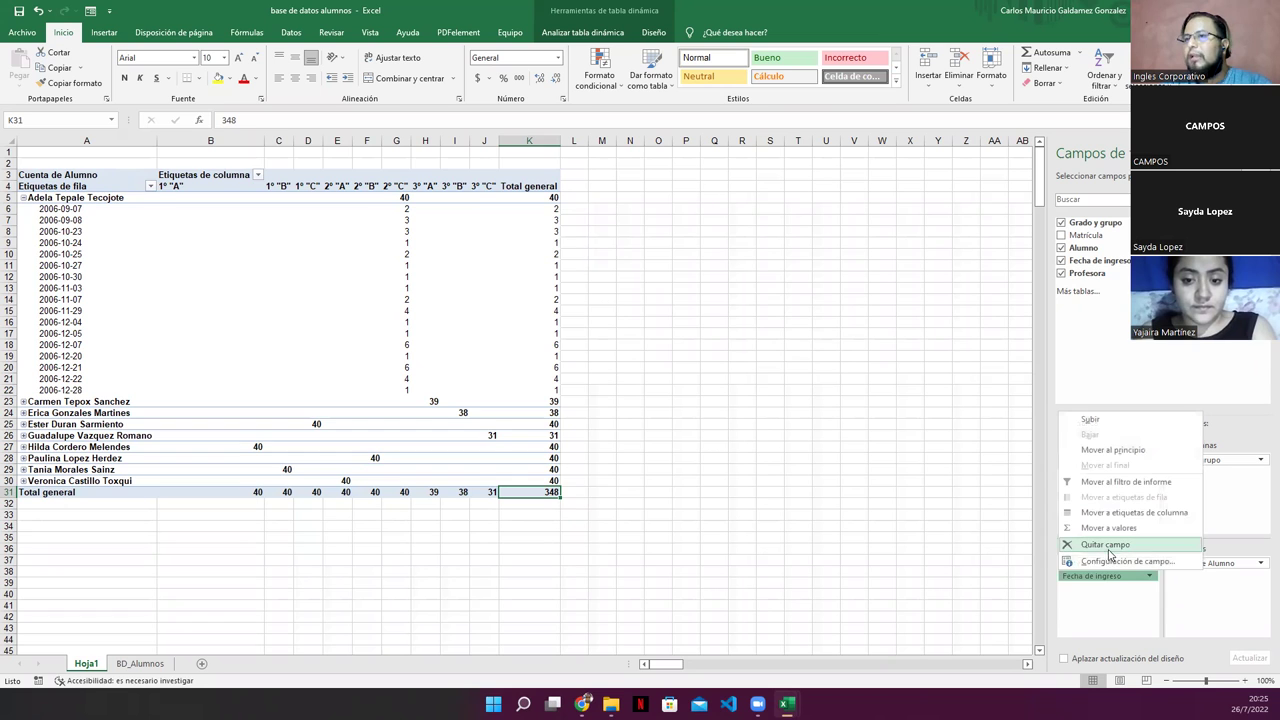
# - Remove Fecha de ingreso from the pivot rows with Quitar campo
pyautogui.click(1106, 545)
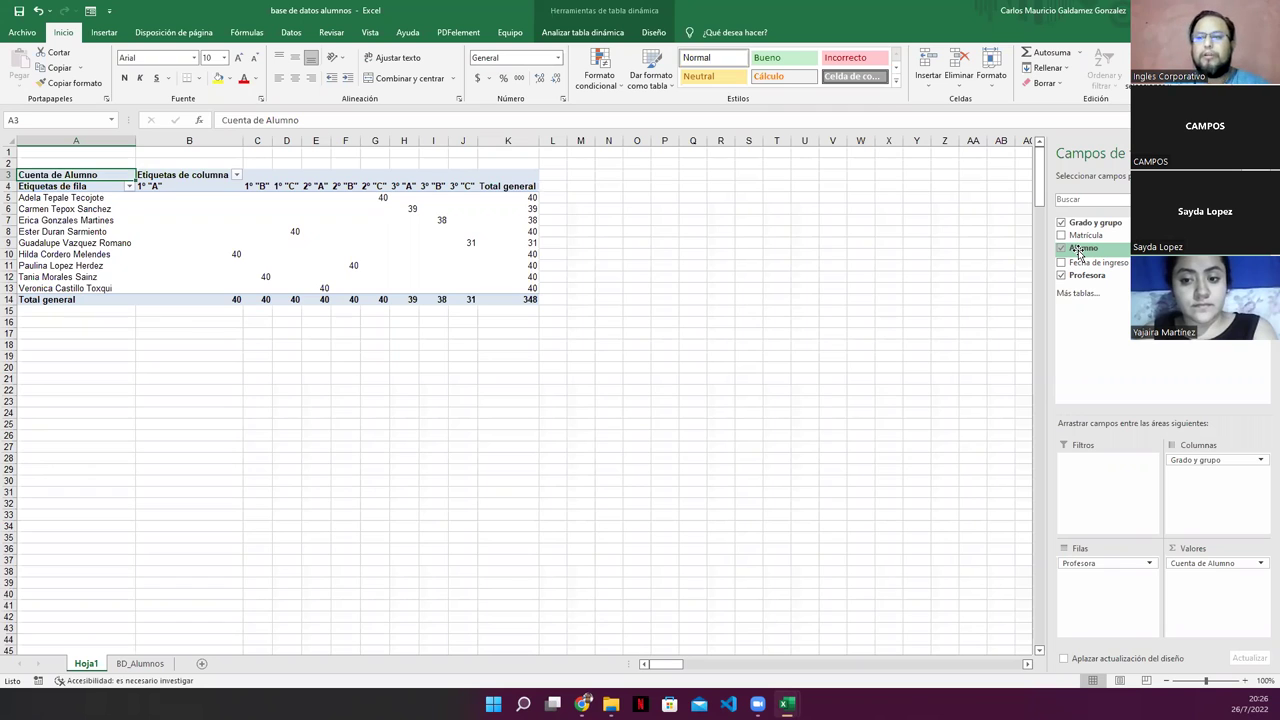
# - Review the pivot's count cells B5:K13 on Hoja1
pyautogui.click(211, 232)
pyautogui.moveTo(189, 232)
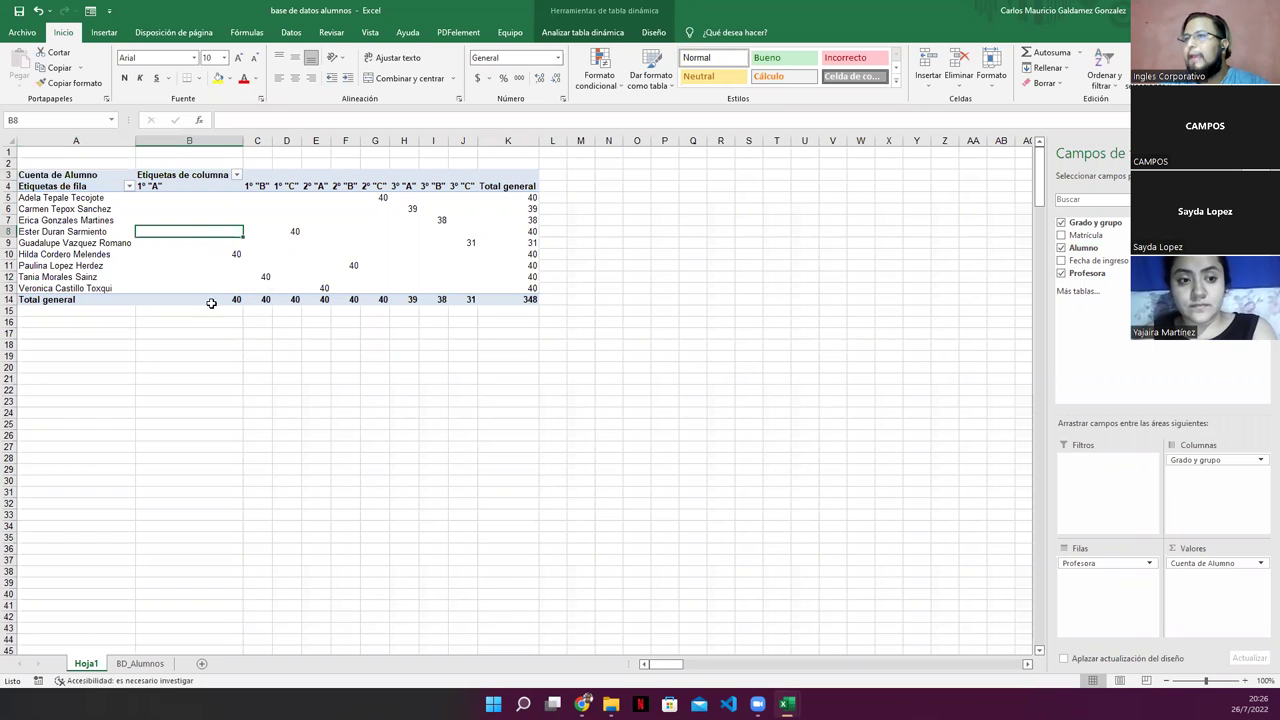
pyautogui.moveTo(157, 200)
pyautogui.mouseDown()
pyautogui.moveTo(188, 231)
pyautogui.moveTo(468, 293)
pyautogui.mouseUp()
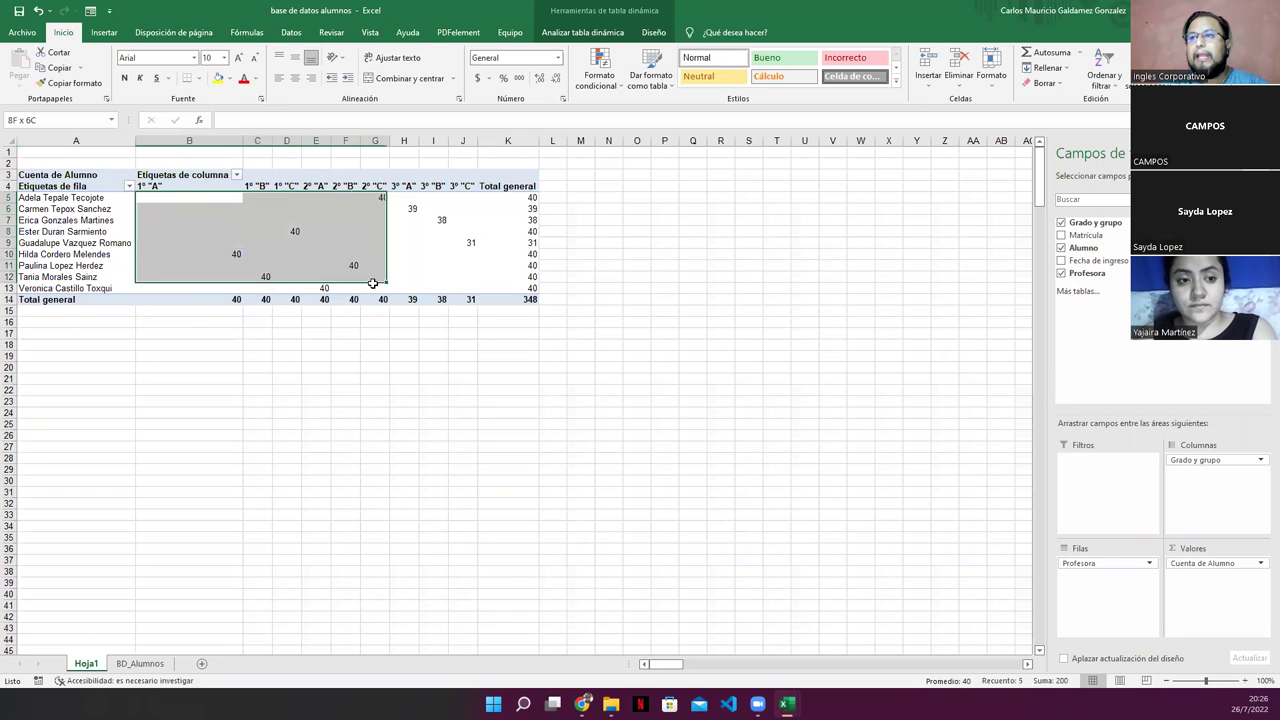
pyautogui.click(258, 378)
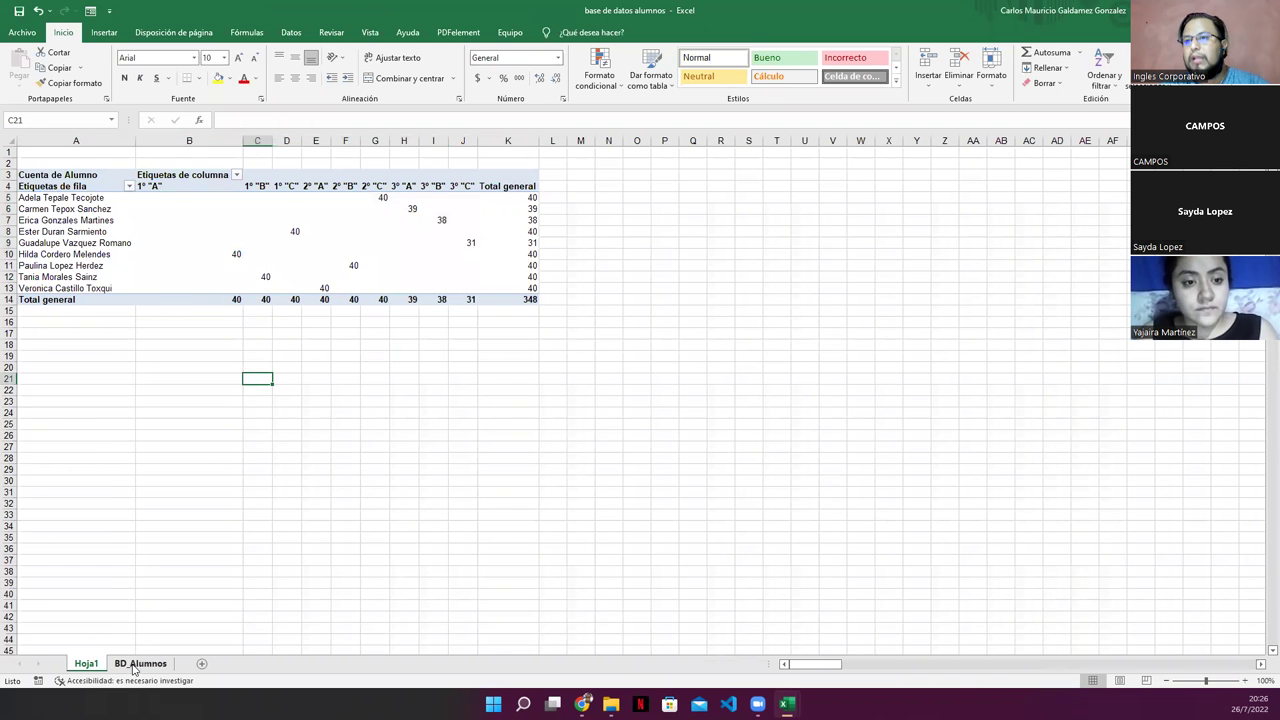
pyautogui.click(140, 663)
pyautogui.click(86, 663)
pyautogui.click(230, 231)
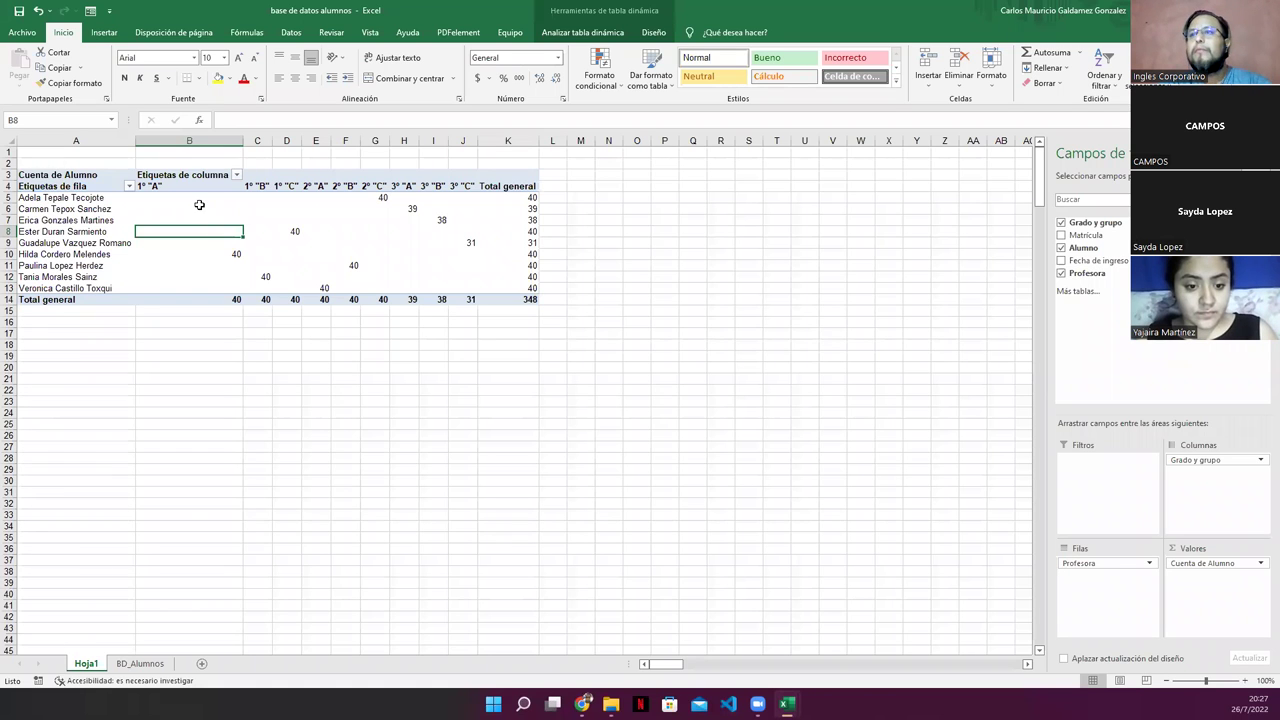
pyautogui.moveTo(195, 201); pyautogui.dragTo(520, 286)
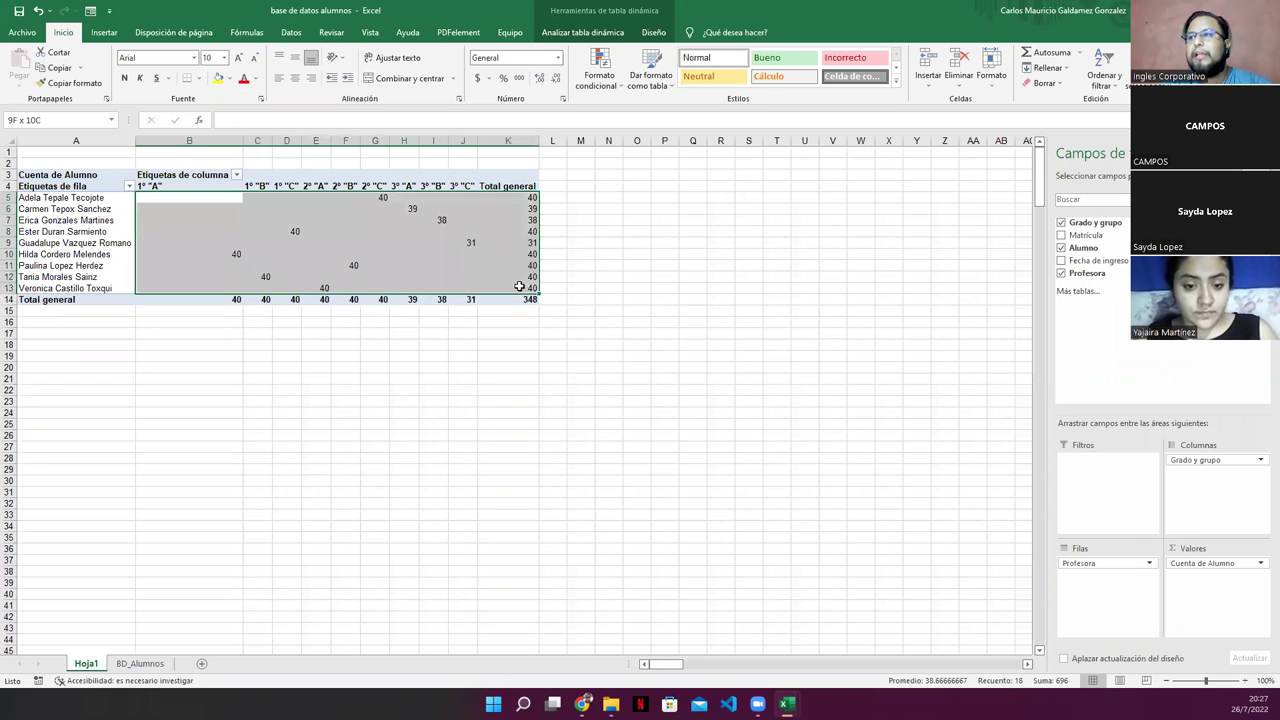
pyautogui.moveTo(414, 270); pyautogui.dragTo(300, 248)
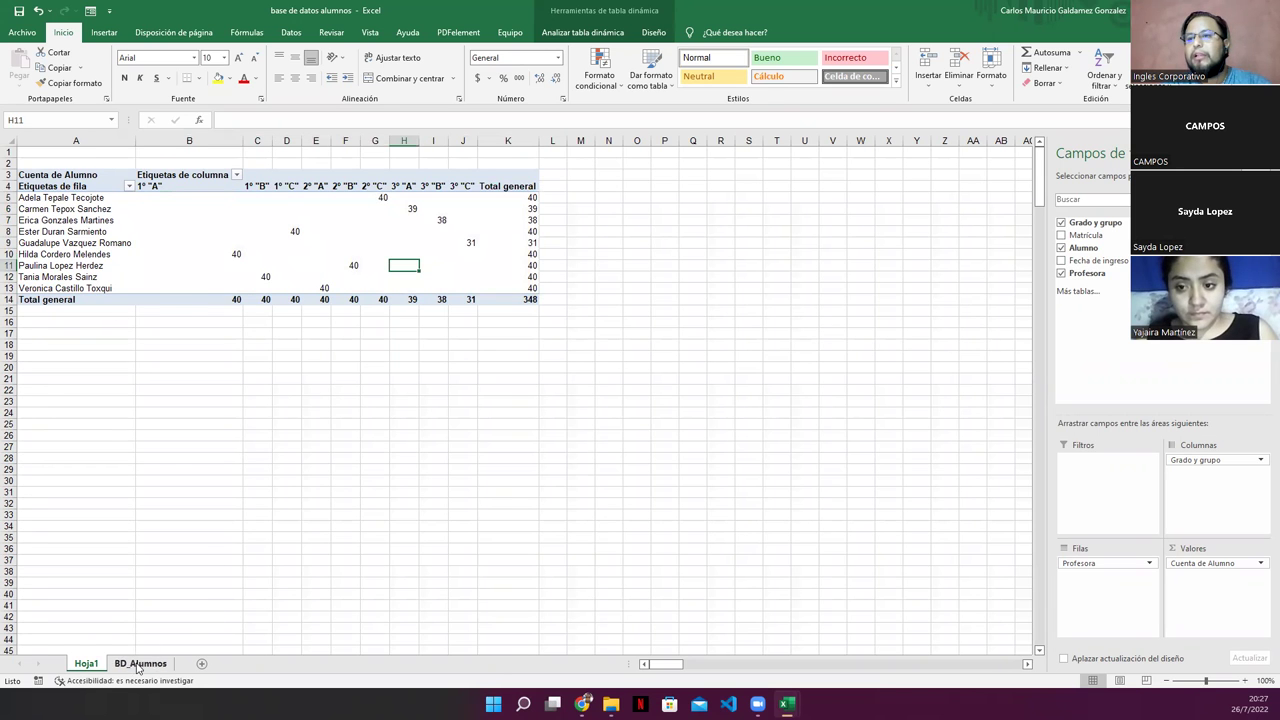
# - Check the full Grado y grupo column in the BD_Alumnos data
pyautogui.click(139, 664)
pyautogui.click(63, 175)
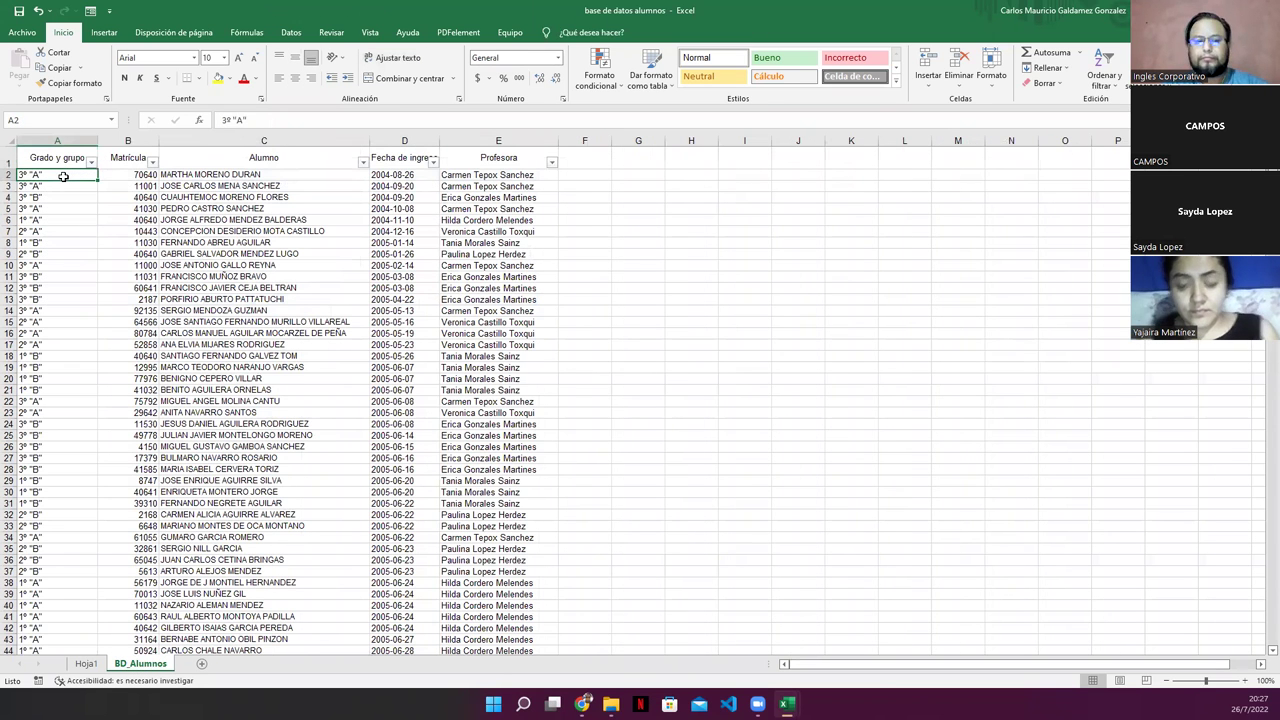
pyautogui.hotkey('ctrl', 'shift', 'Down')
pyautogui.hotkey('ctrl', 'Home')
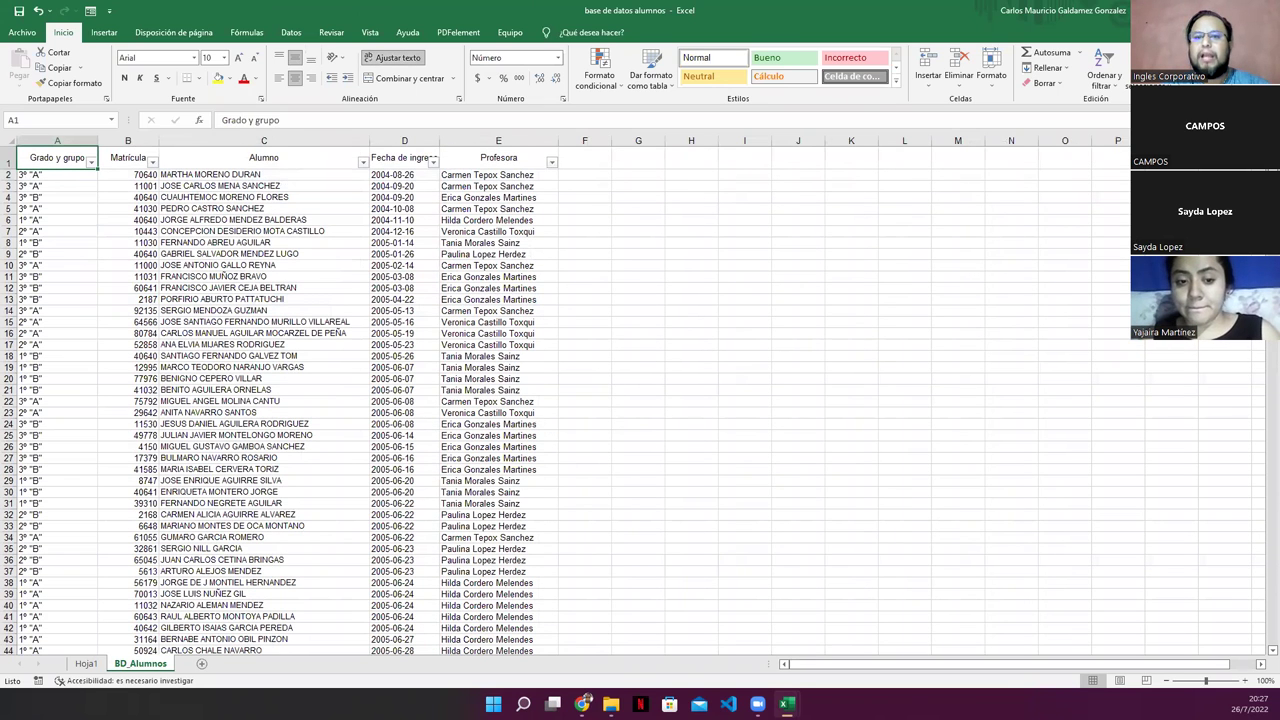
# - Review the pivot body A5:K13 again, including the 1° "A" column and teacher names
pyautogui.click(88, 666)
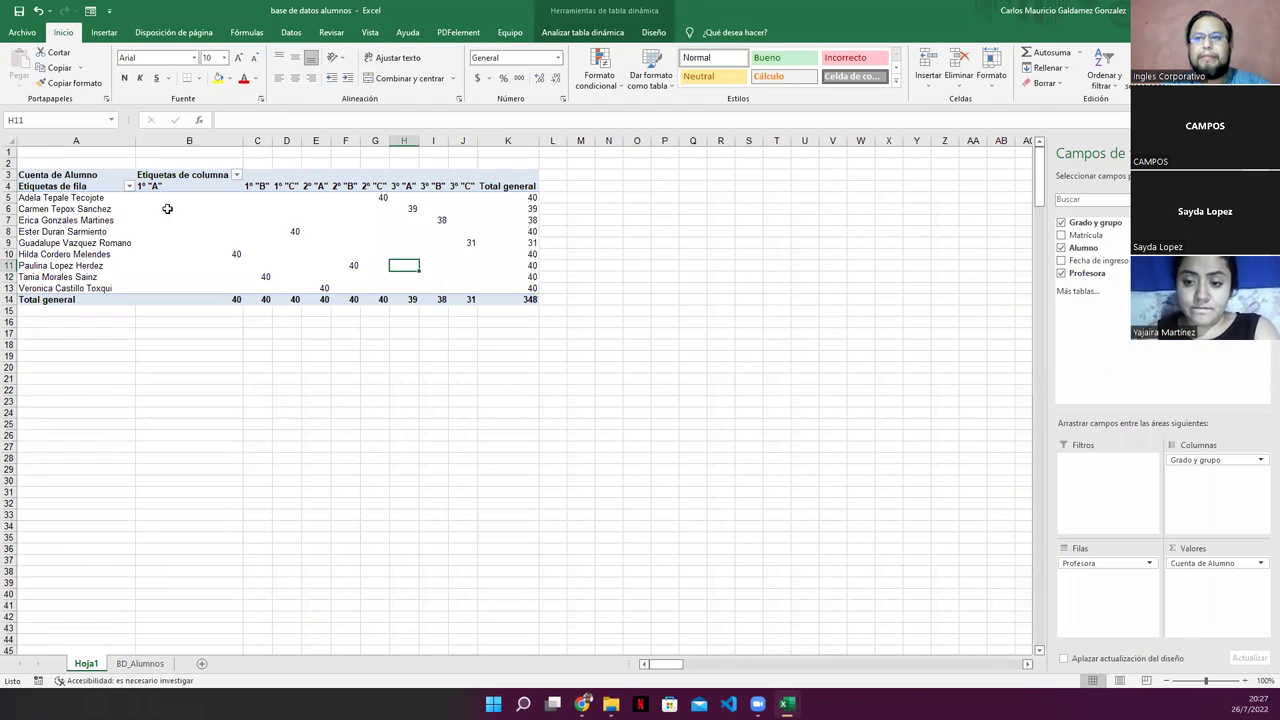
pyautogui.moveTo(164, 202); pyautogui.dragTo(460, 290)
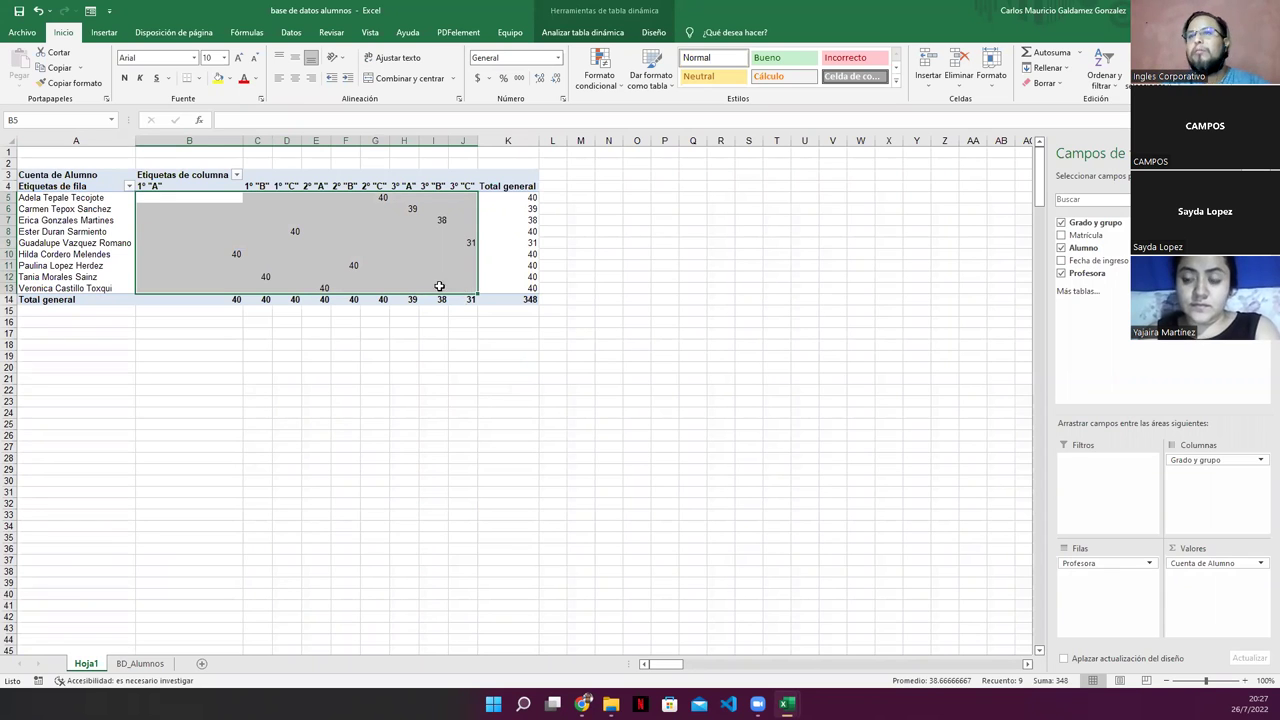
pyautogui.click(159, 181)
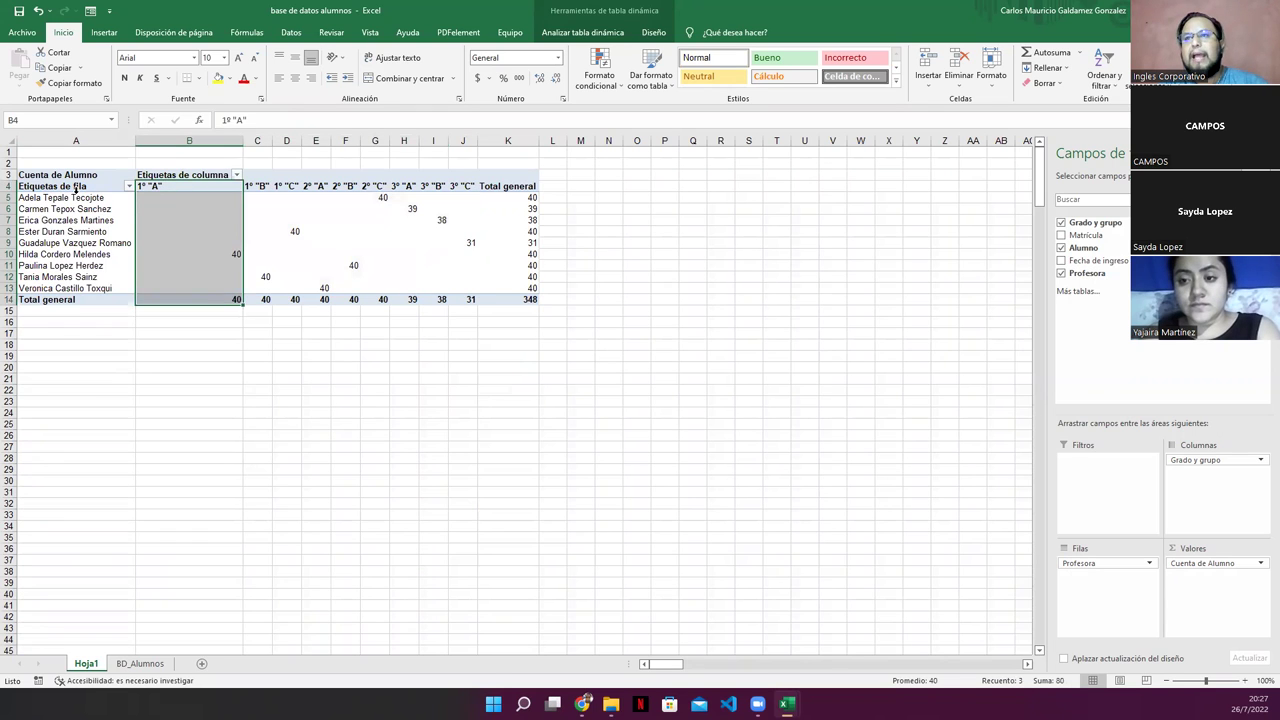
pyautogui.click(75, 188)
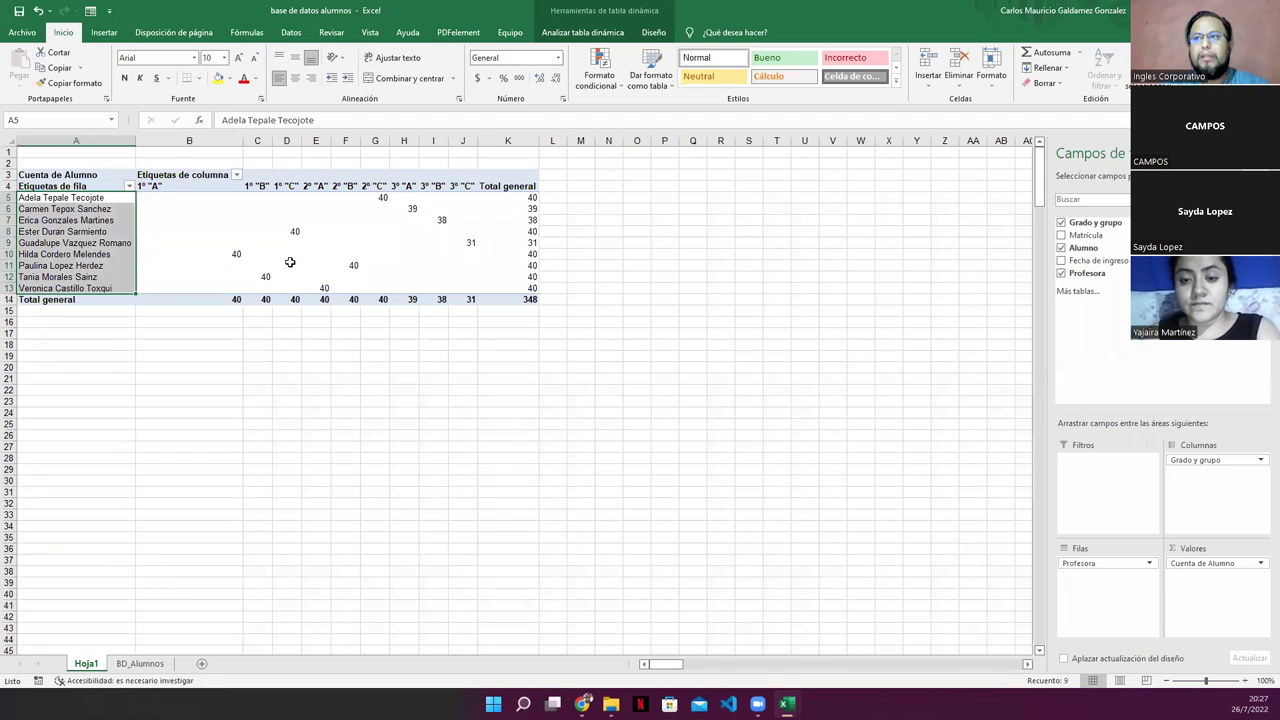
pyautogui.click(290, 262)
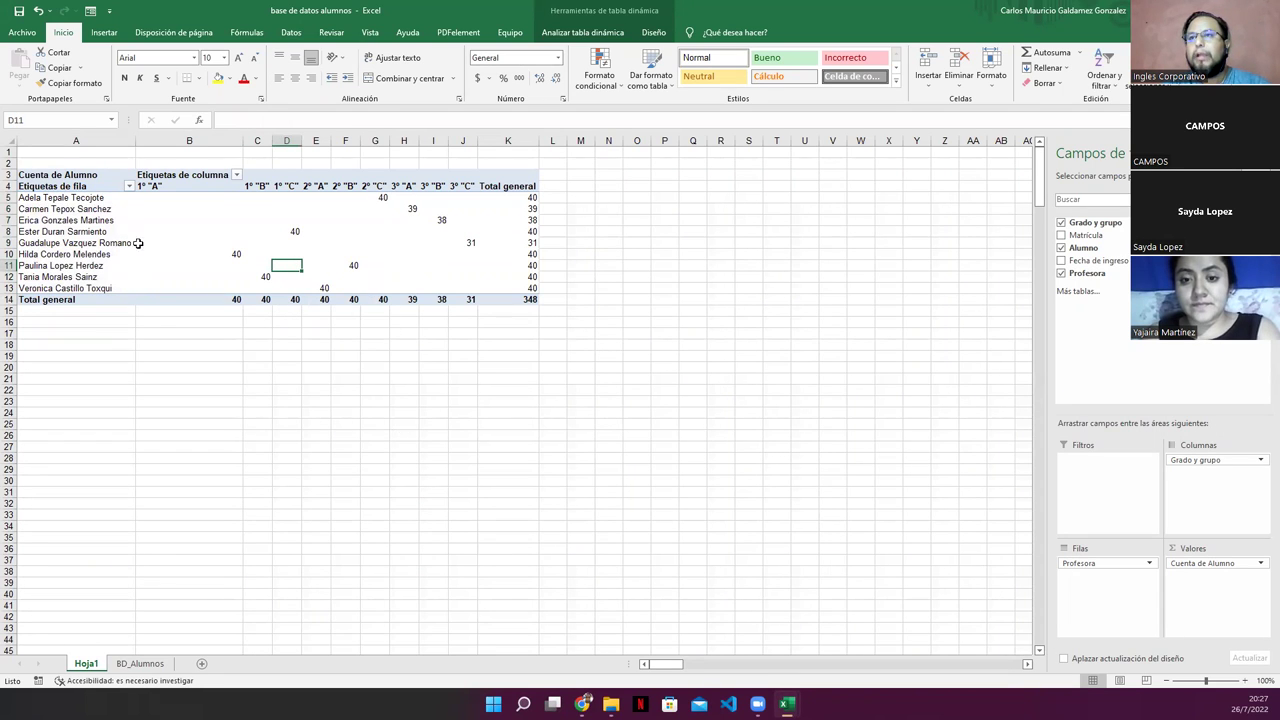
pyautogui.moveTo(96, 198); pyautogui.dragTo(479, 288)
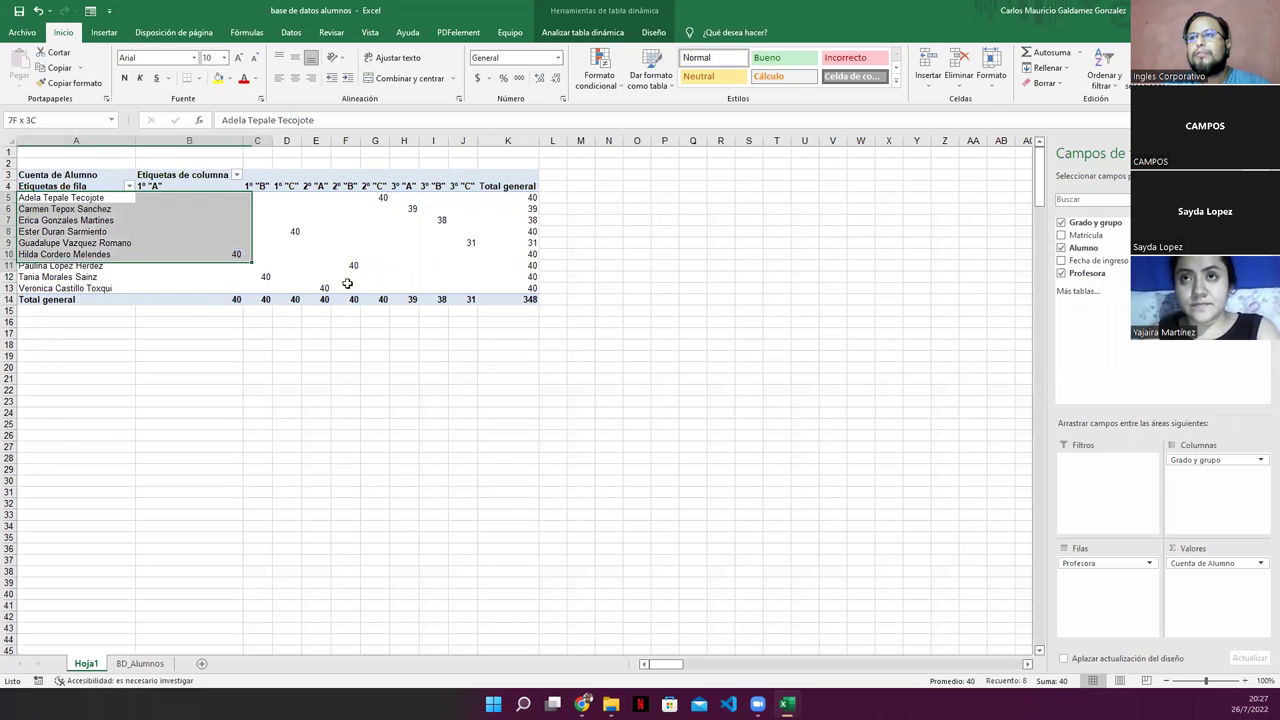
pyautogui.click(460, 287)
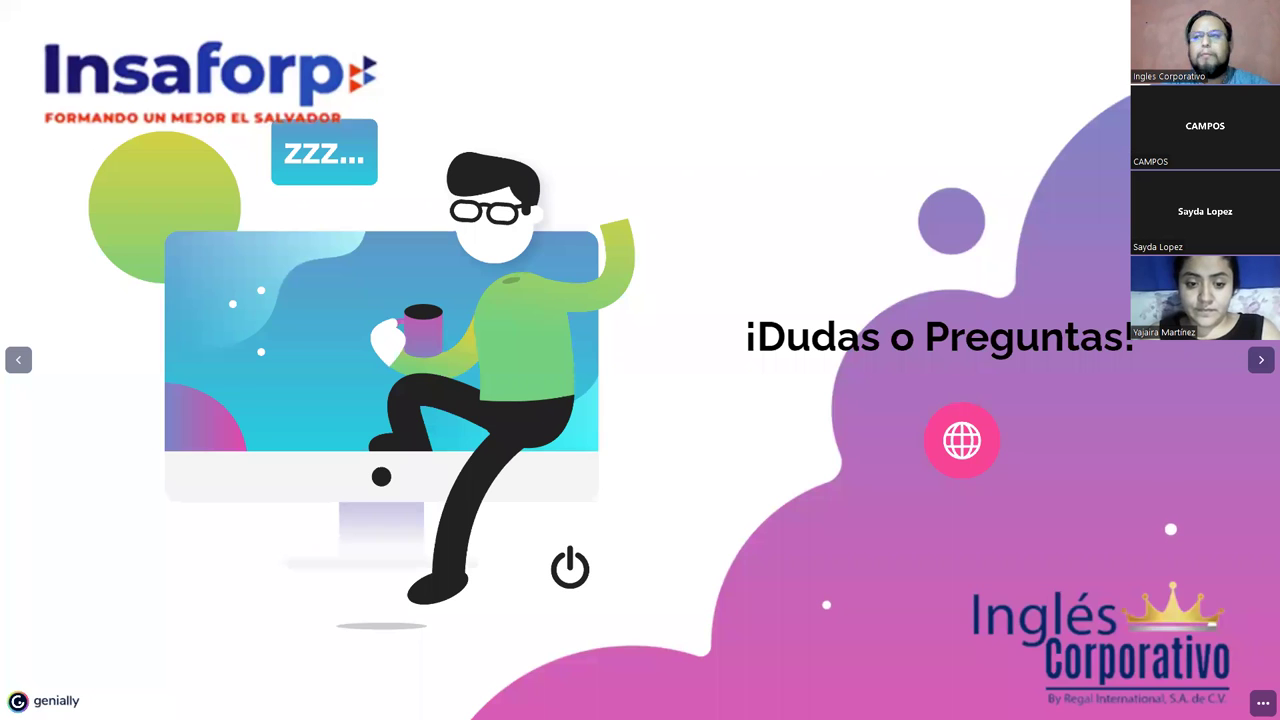
# - Delete the yellow instruction box and pivot picture from sheet TD1
pyautogui.hotkey('alt', 'Tab')
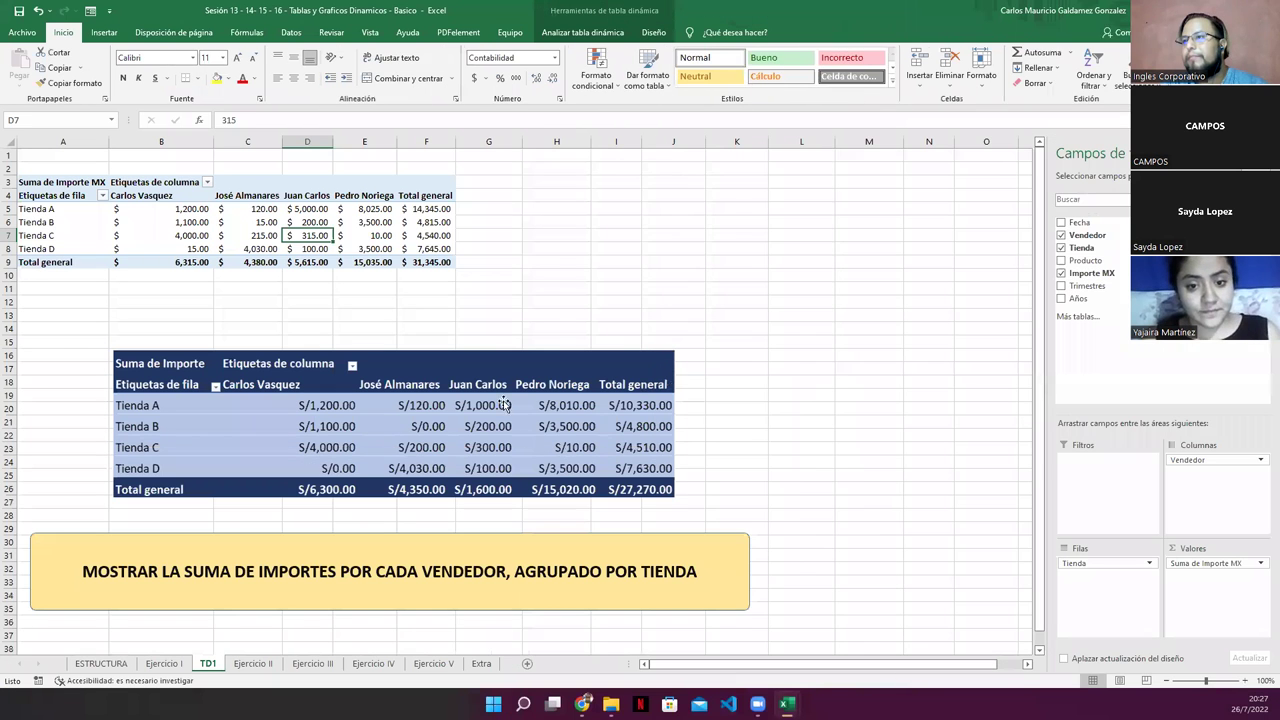
pyautogui.click(333, 573)
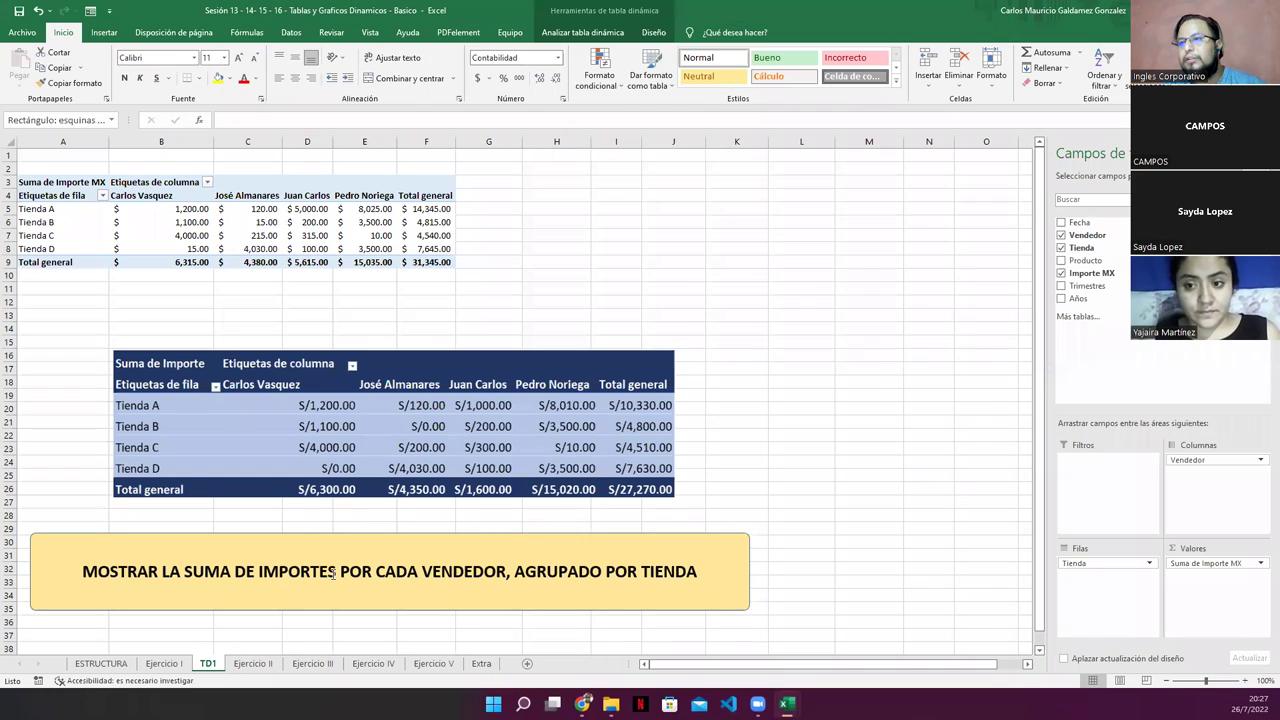
pyautogui.keyDown('shift'); pyautogui.click(330, 475); pyautogui.keyUp('shift')
pyautogui.press('Delete')
# - Show Ejercicio II with column A narrowed and point out individual sellers' entries
pyautogui.click(253, 663)
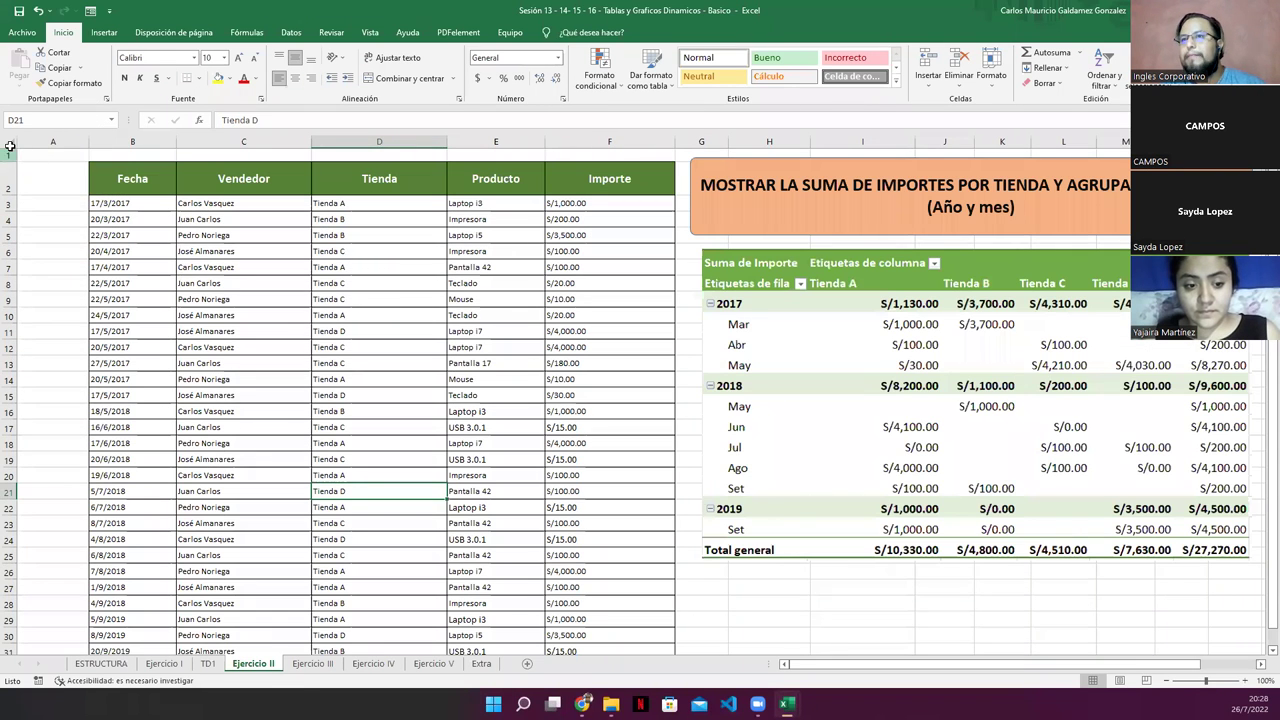
pyautogui.moveTo(88, 141); pyautogui.dragTo(46, 141)
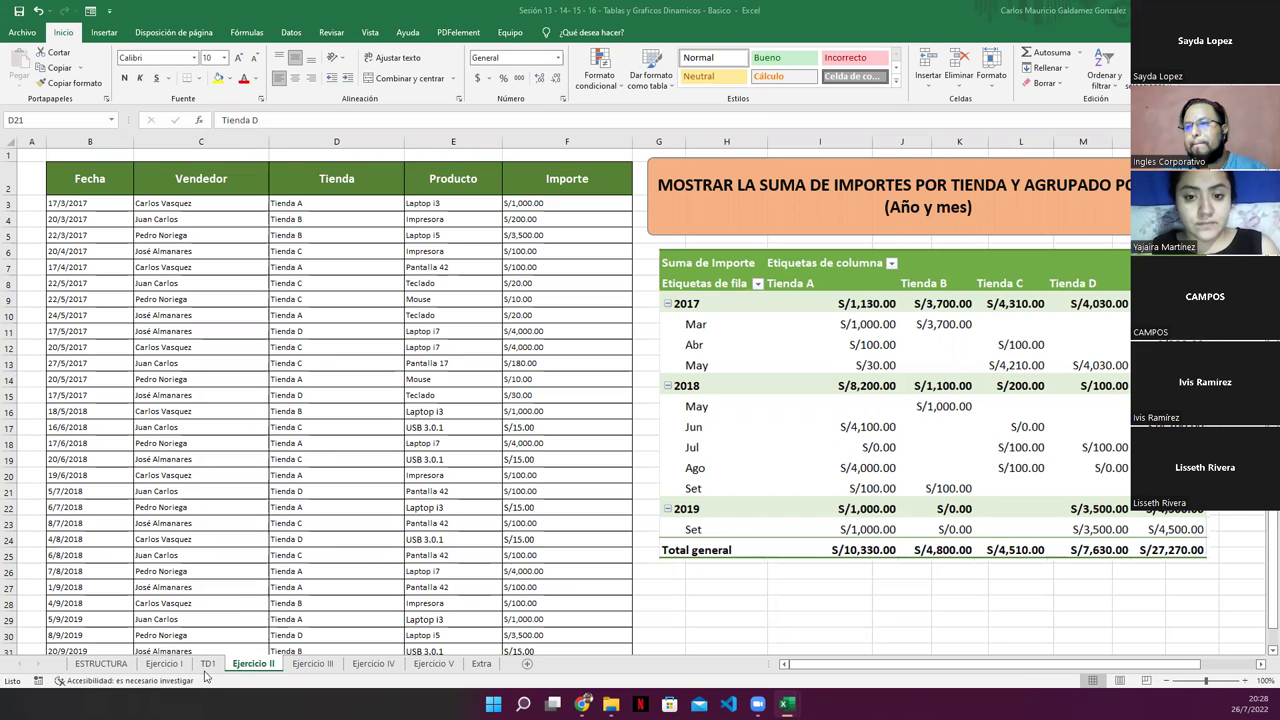
pyautogui.click(225, 459)
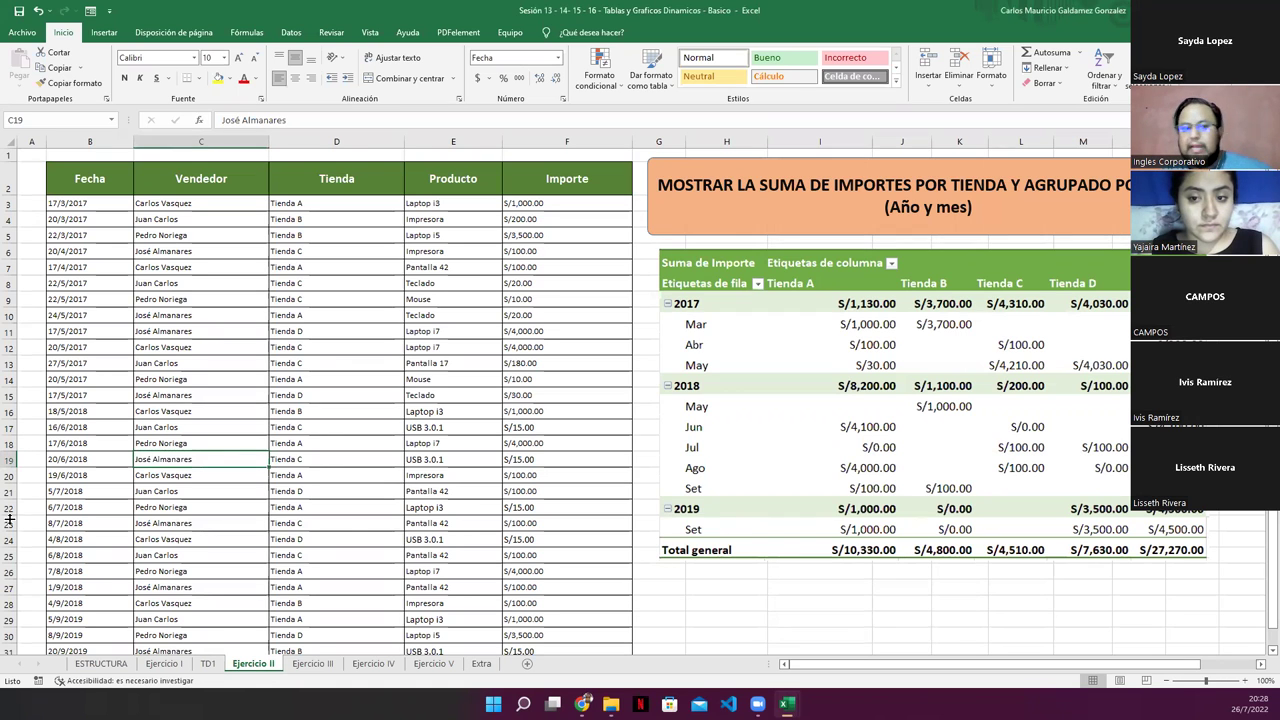
pyautogui.click(231, 378)
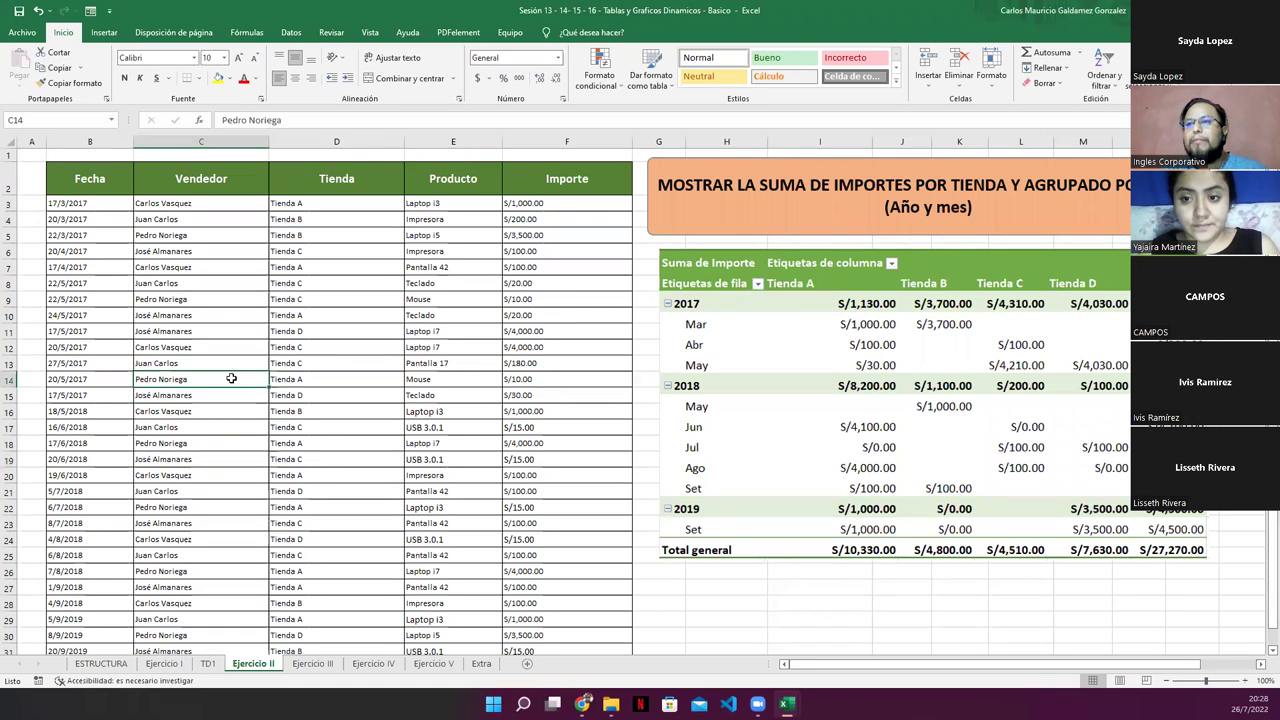
# - Give the Importe values in F3:F31 accounting format
pyautogui.click(546, 201)
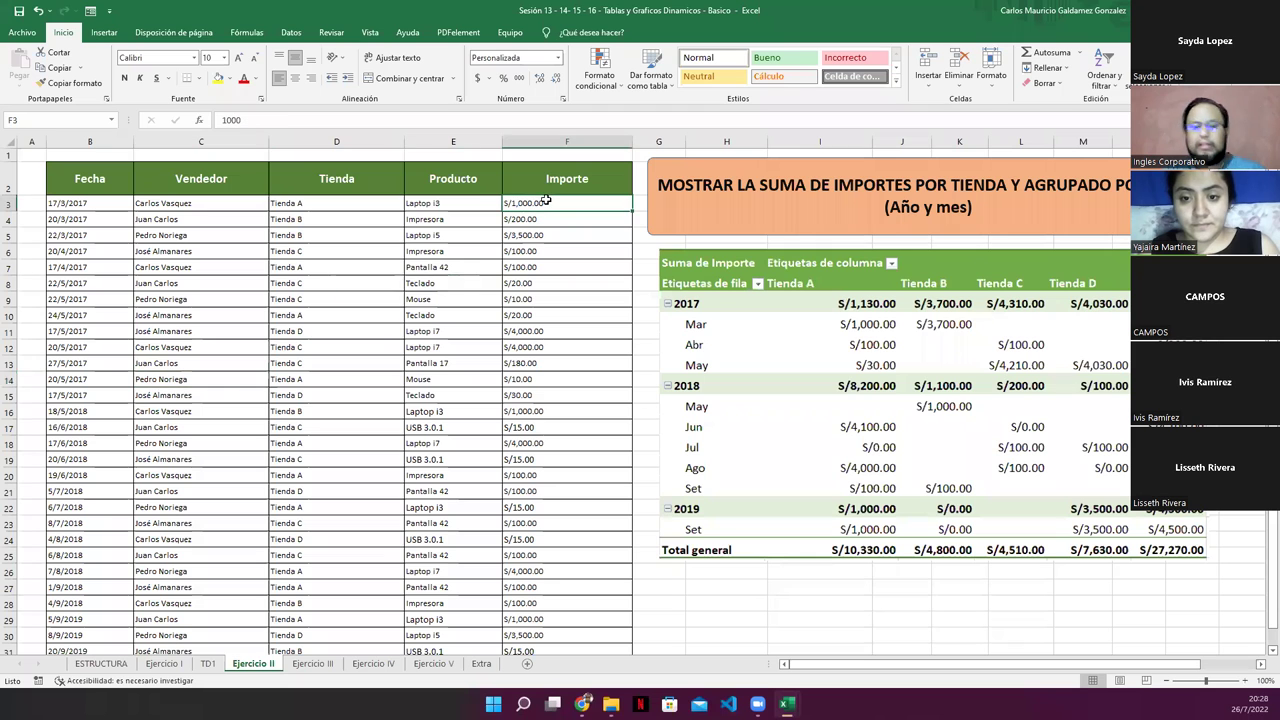
pyautogui.hotkey('ctrl', 'shift', 'Down')
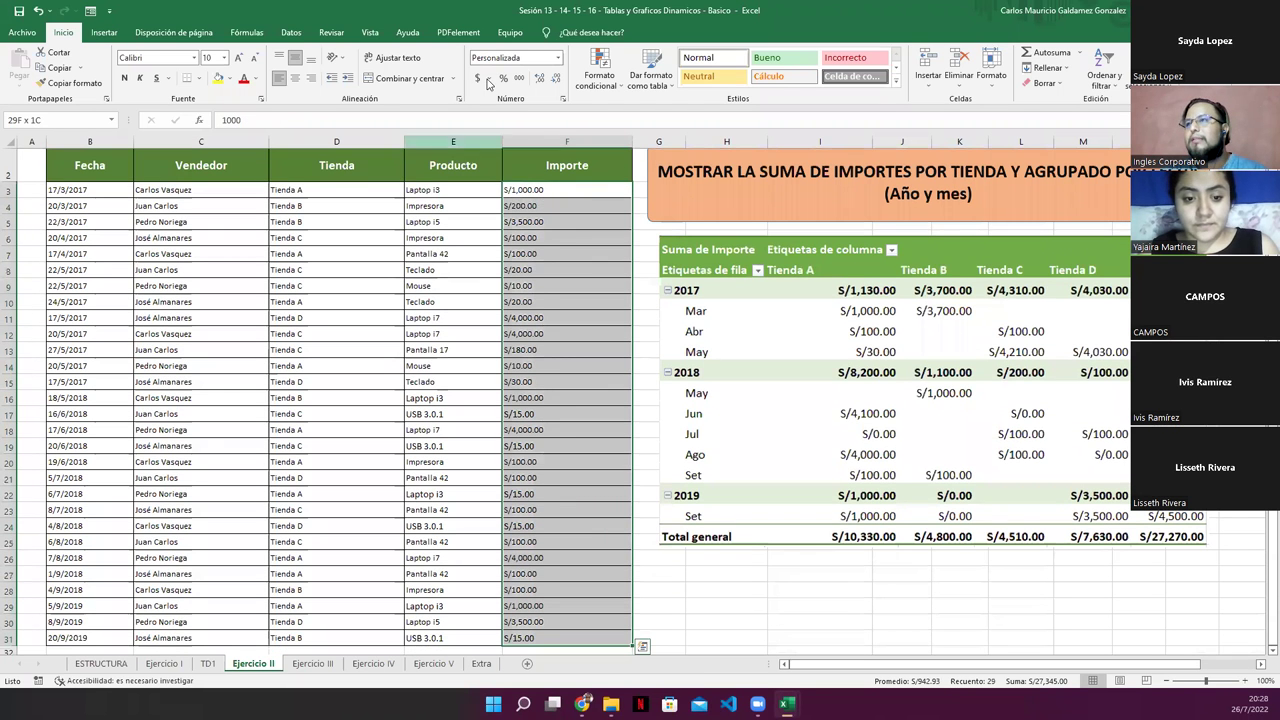
pyautogui.click(482, 78)
pyautogui.scroll(-1, 486, 515)
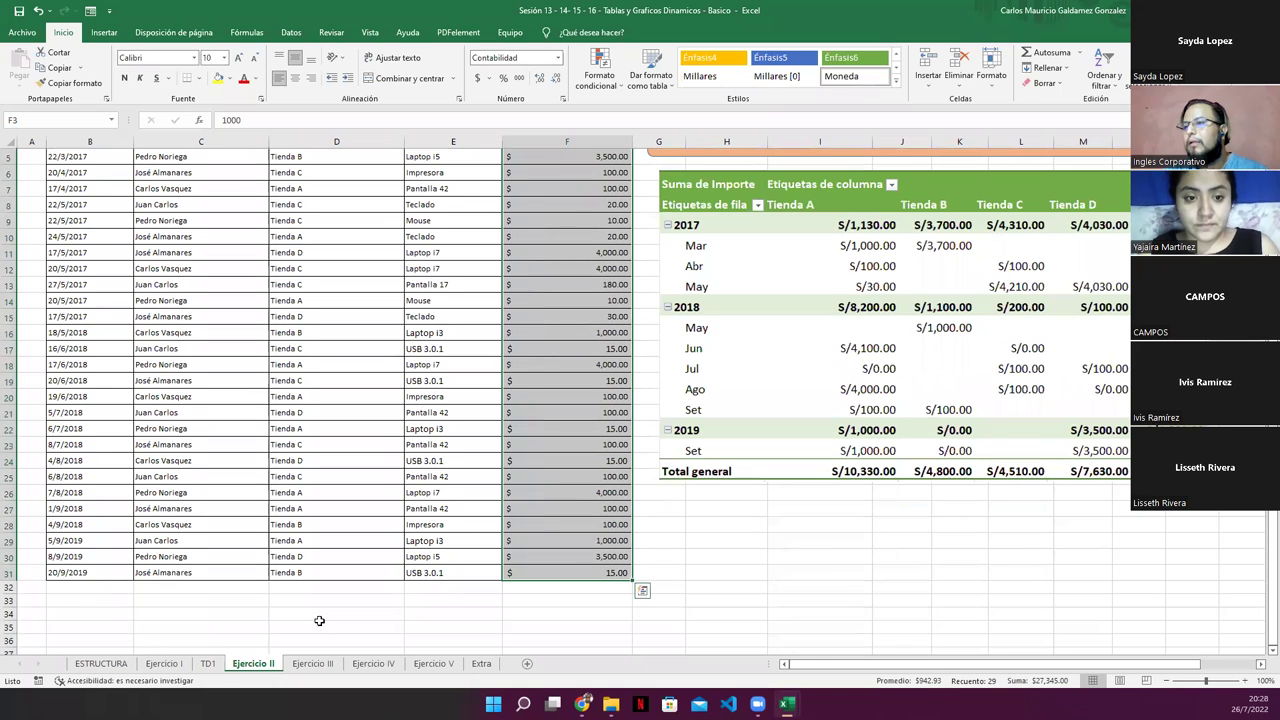
pyautogui.scroll(2, 450, 570)
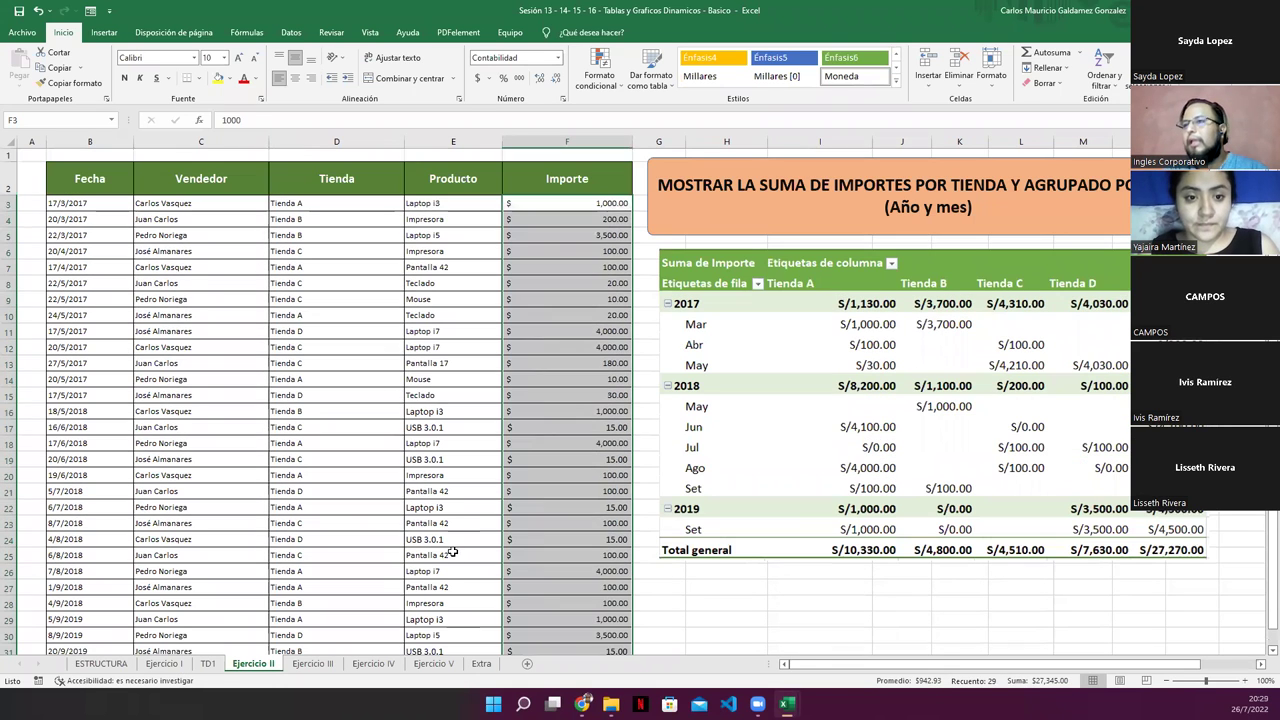
pyautogui.click(165, 343)
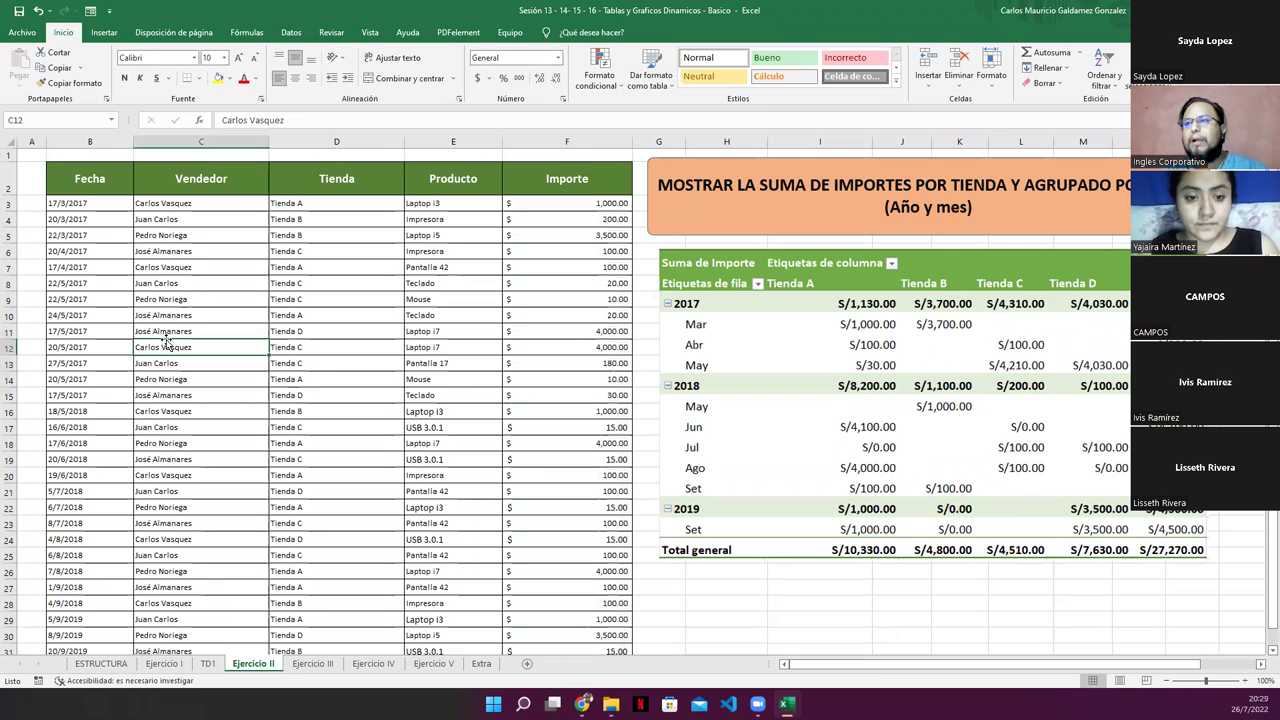
# - Insert a pivot table of the sales data on a new sheet placed after Ejercicio II
pyautogui.click(101, 33)
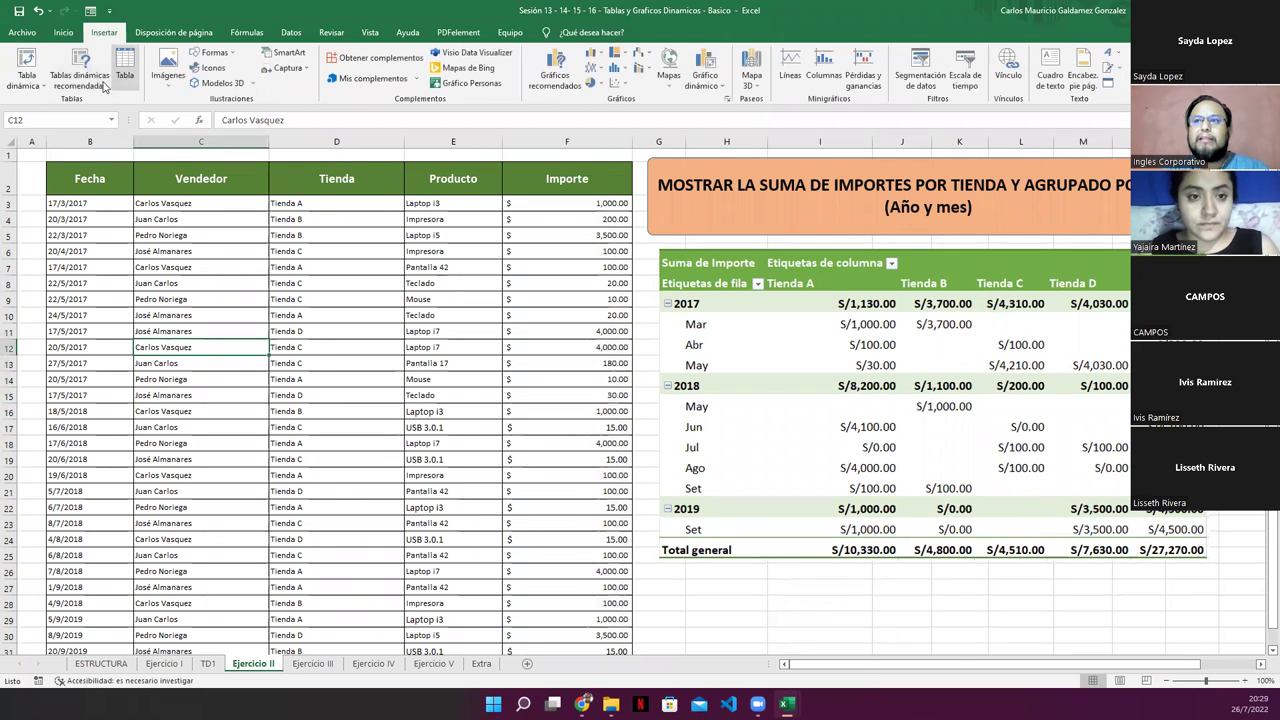
pyautogui.click(23, 60)
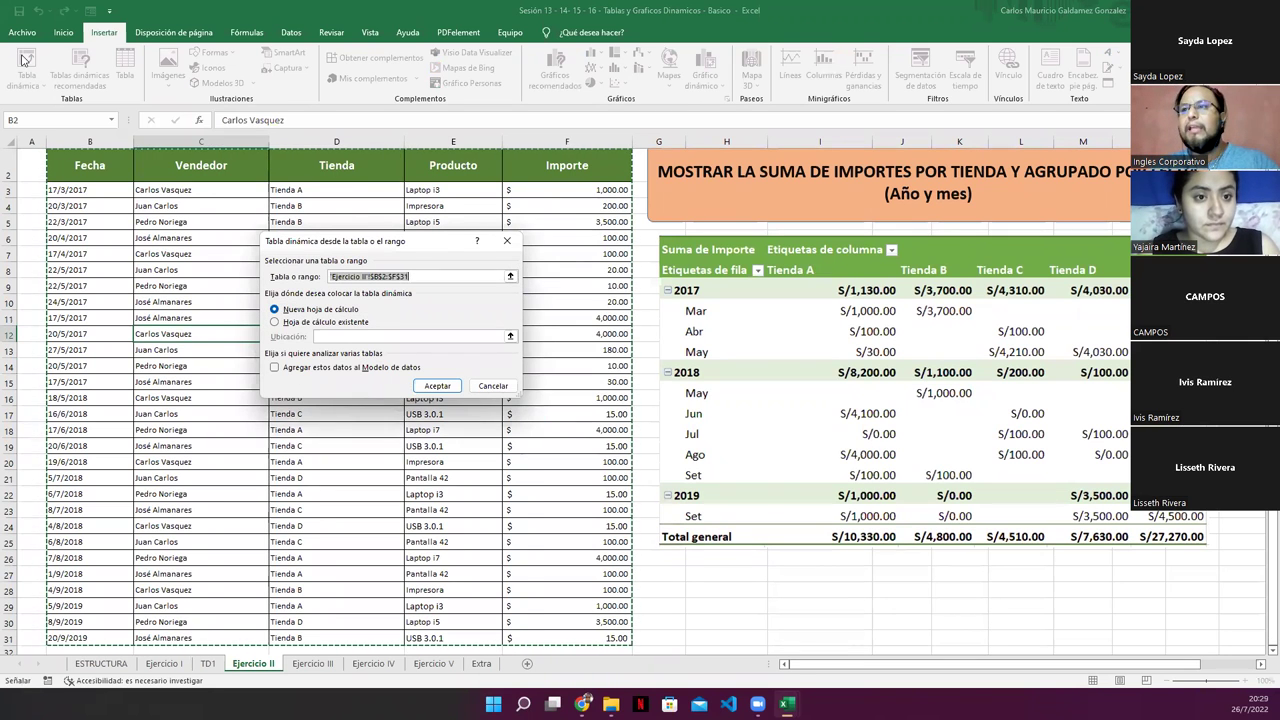
pyautogui.click(437, 386)
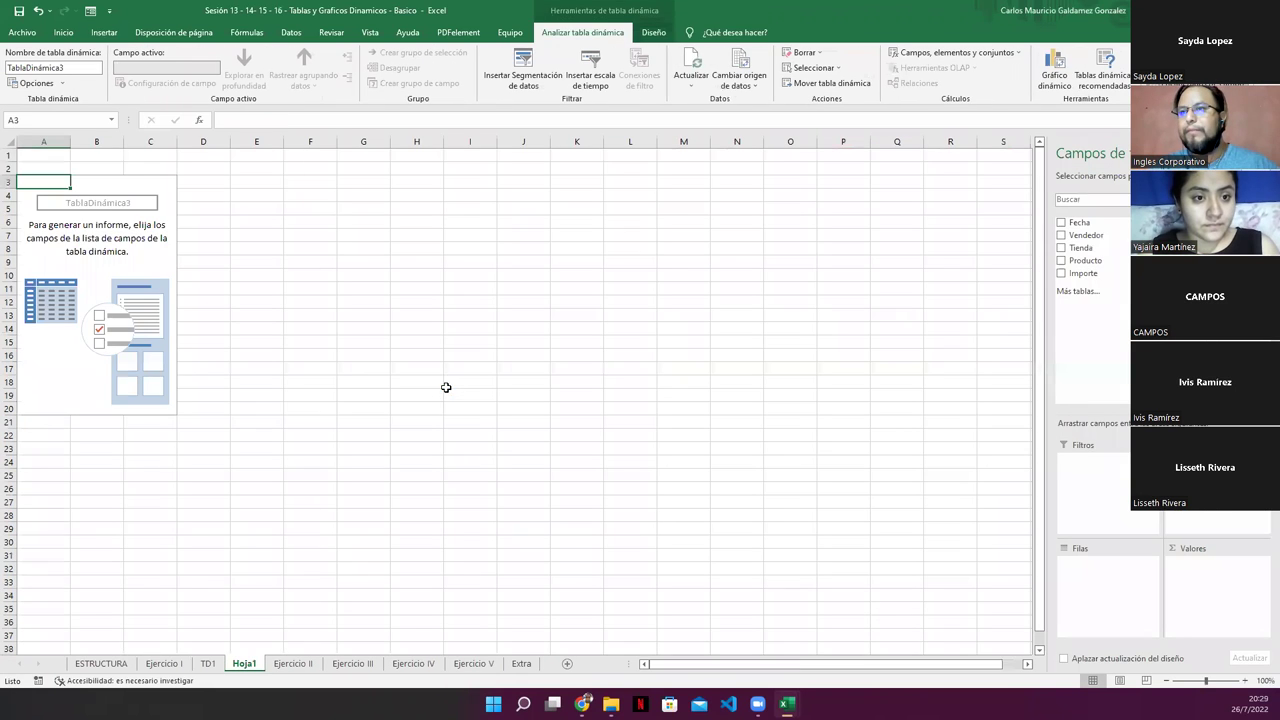
pyautogui.moveTo(247, 668); pyautogui.dragTo(322, 665)
pyautogui.click(259, 667)
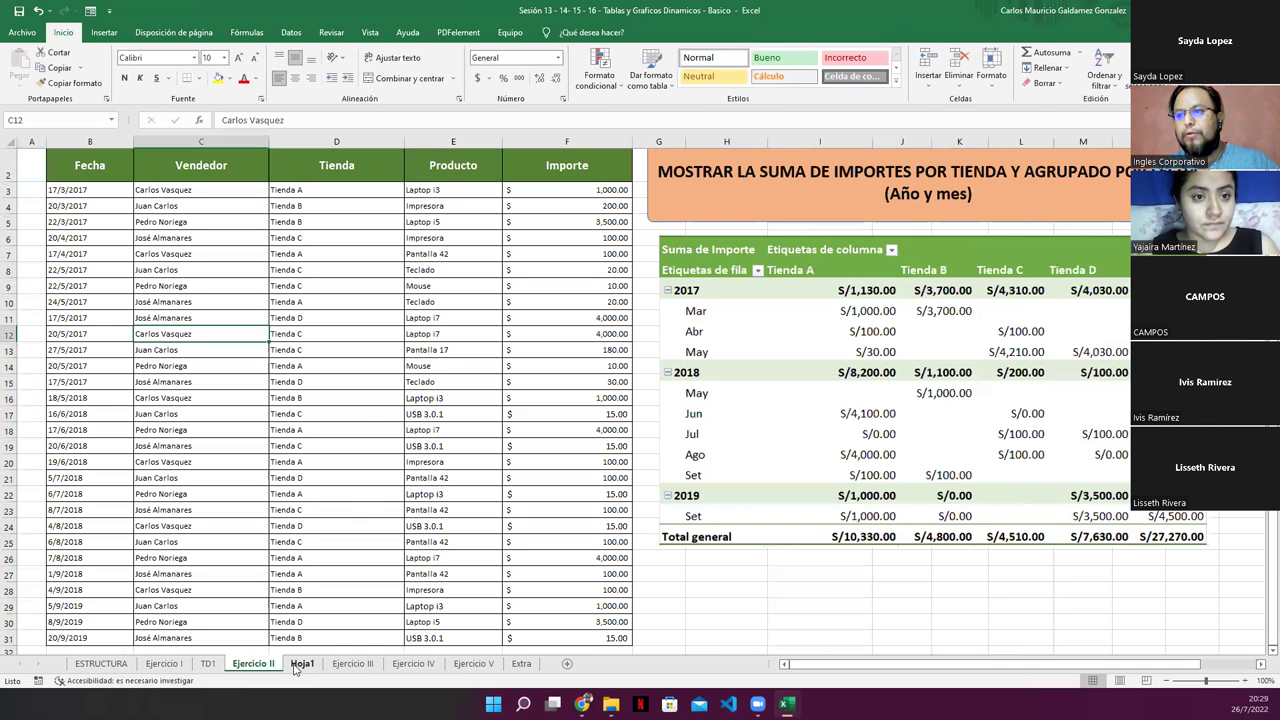
pyautogui.click(300, 665)
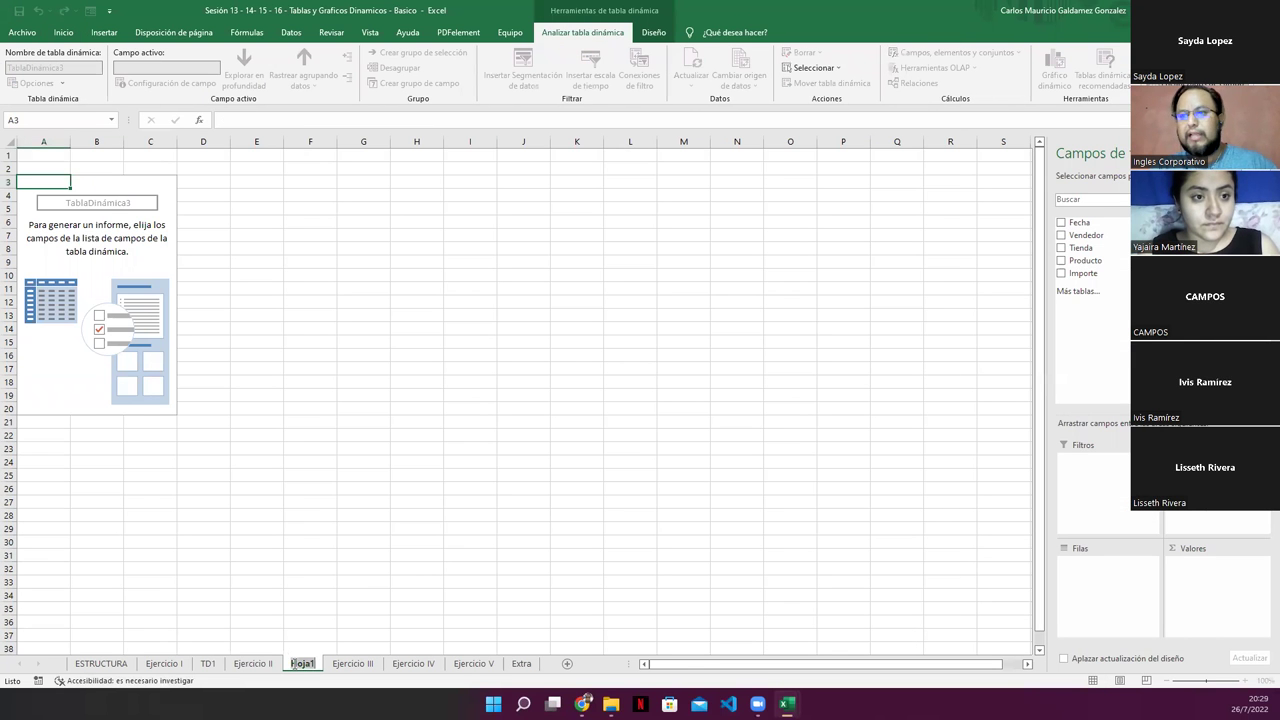
# - Name the new sheet TD2 and paste Ejercicio II's orange title box and pivot picture onto it
pyautogui.write('TD2')
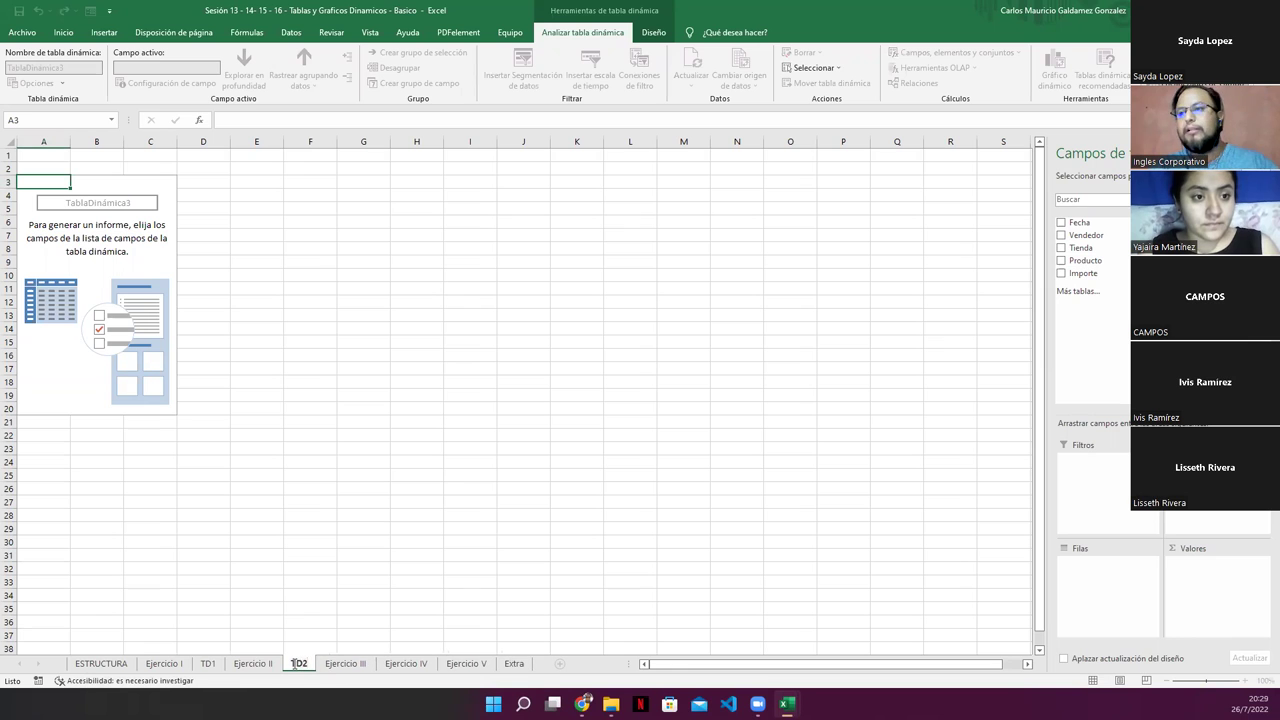
pyautogui.press('Return')
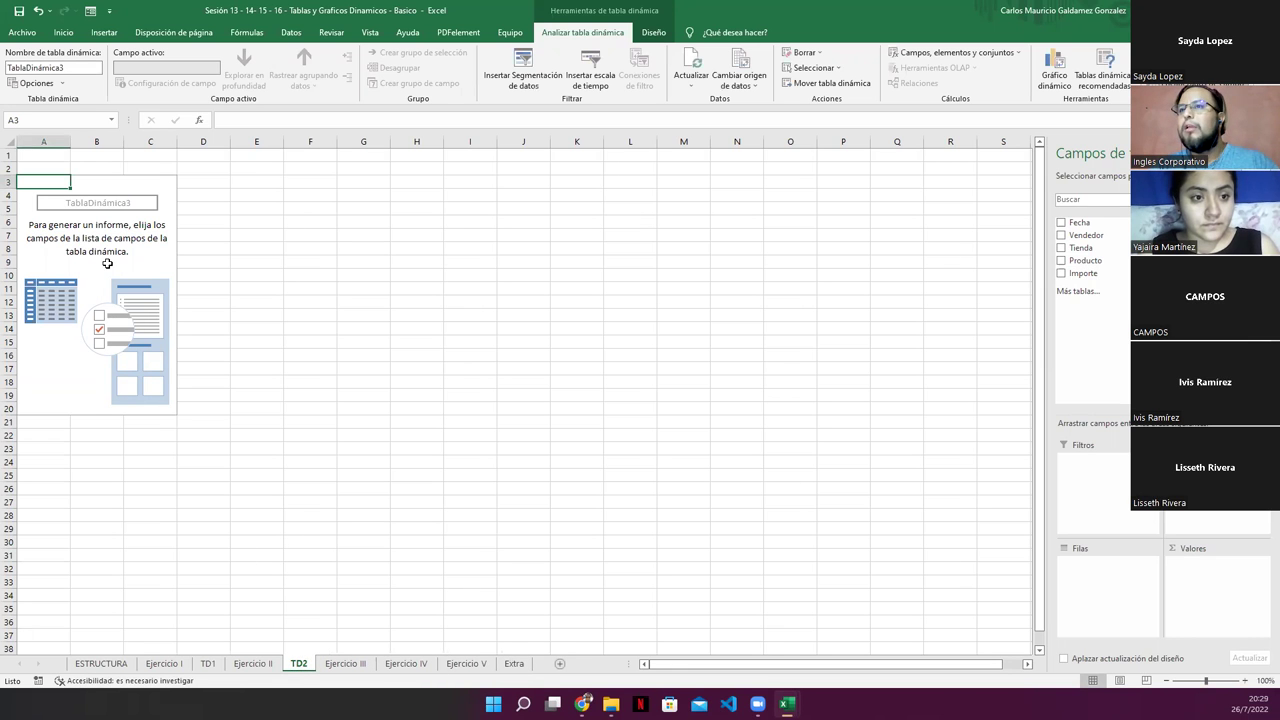
pyautogui.click(250, 664)
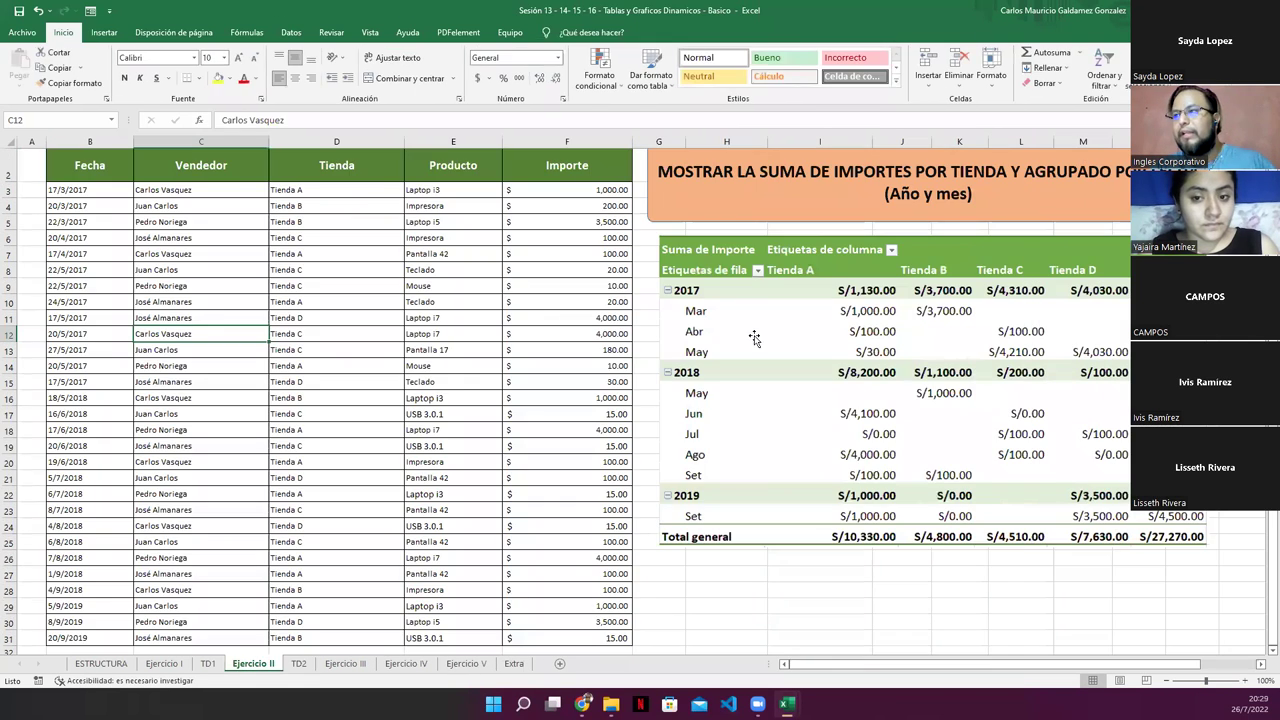
pyautogui.click(725, 198)
pyautogui.keyDown('ctrl'); pyautogui.click(725, 320); pyautogui.keyUp('ctrl')
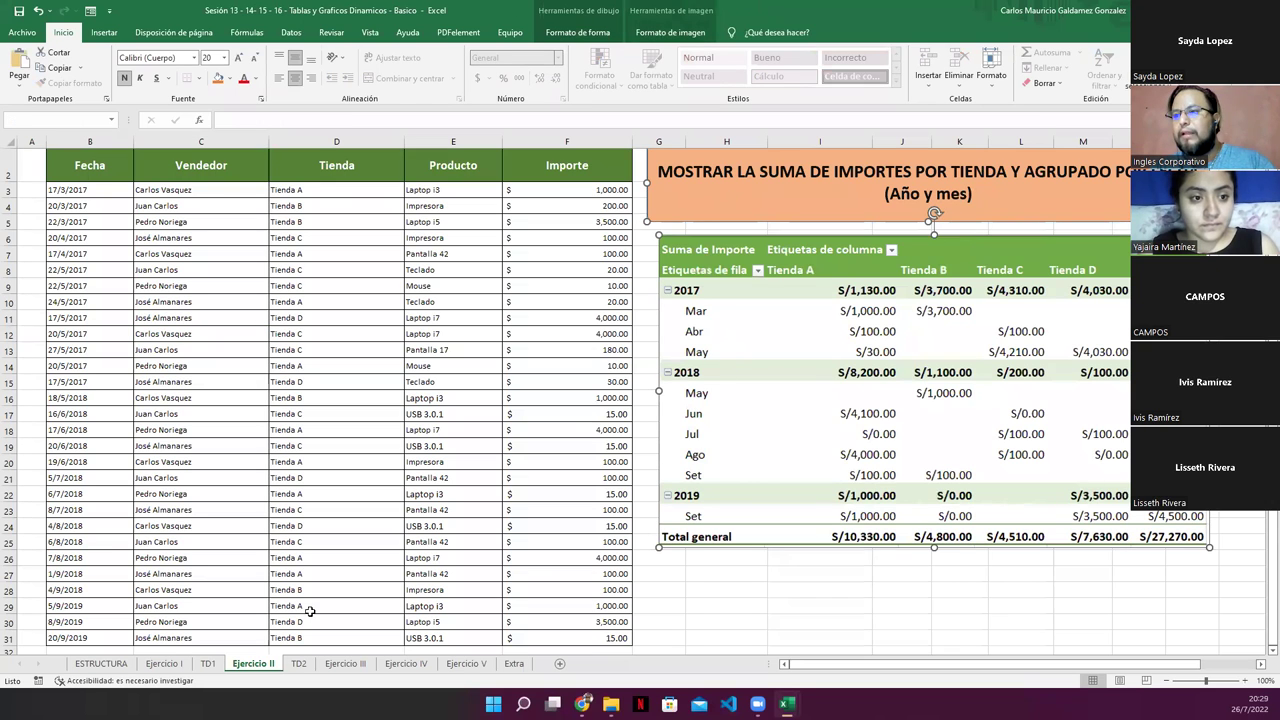
pyautogui.click(298, 664)
pyautogui.hotkey('ctrl', 'v')
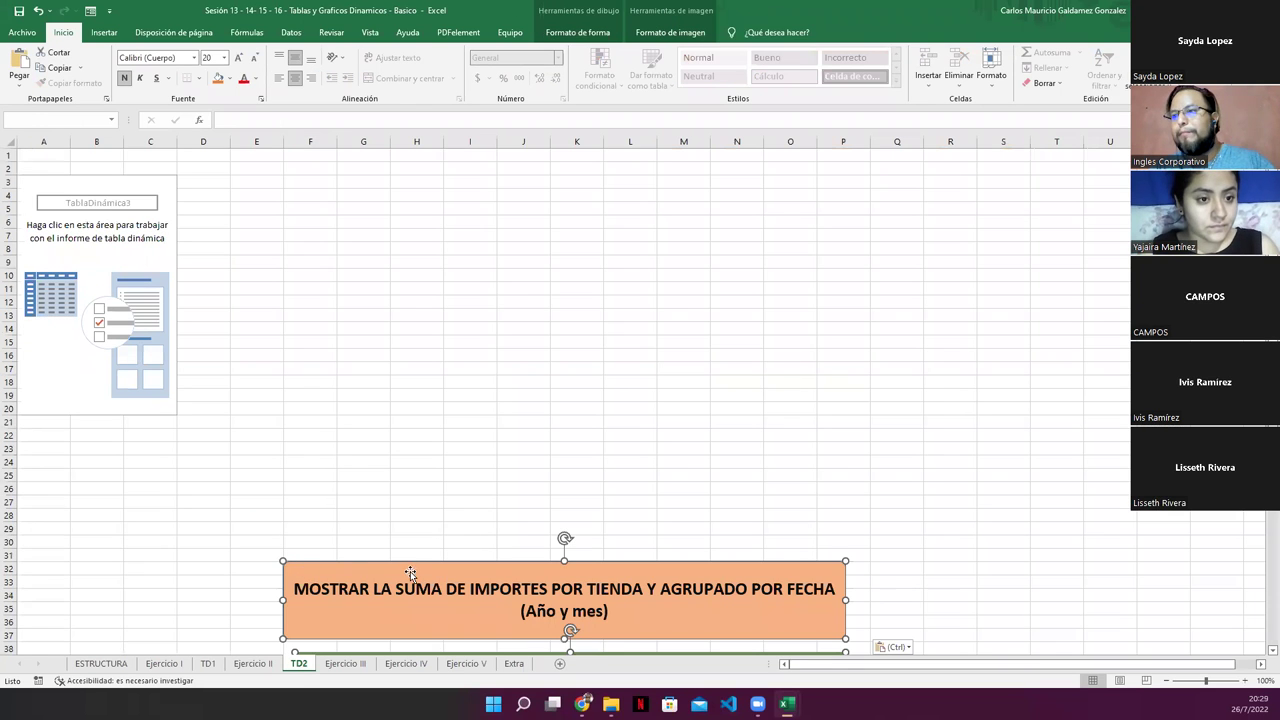
# - Reposition the pasted title box and pivot picture so they sit clear of the pivot table
pyautogui.moveTo(394, 564); pyautogui.dragTo(129, 523)
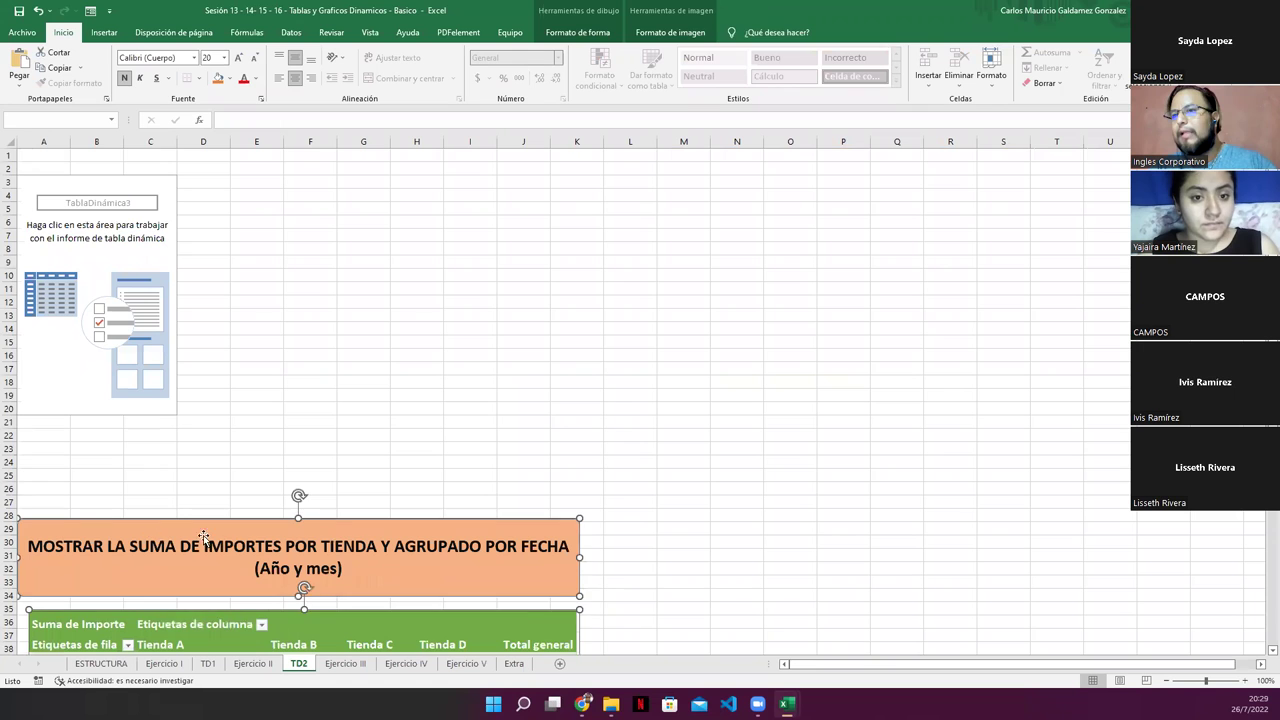
pyautogui.click(645, 607)
pyautogui.moveTo(539, 623)
pyautogui.mouseDown()
pyautogui.moveTo(1166, 309)
pyautogui.moveTo(1187, 351)
pyautogui.mouseUp()
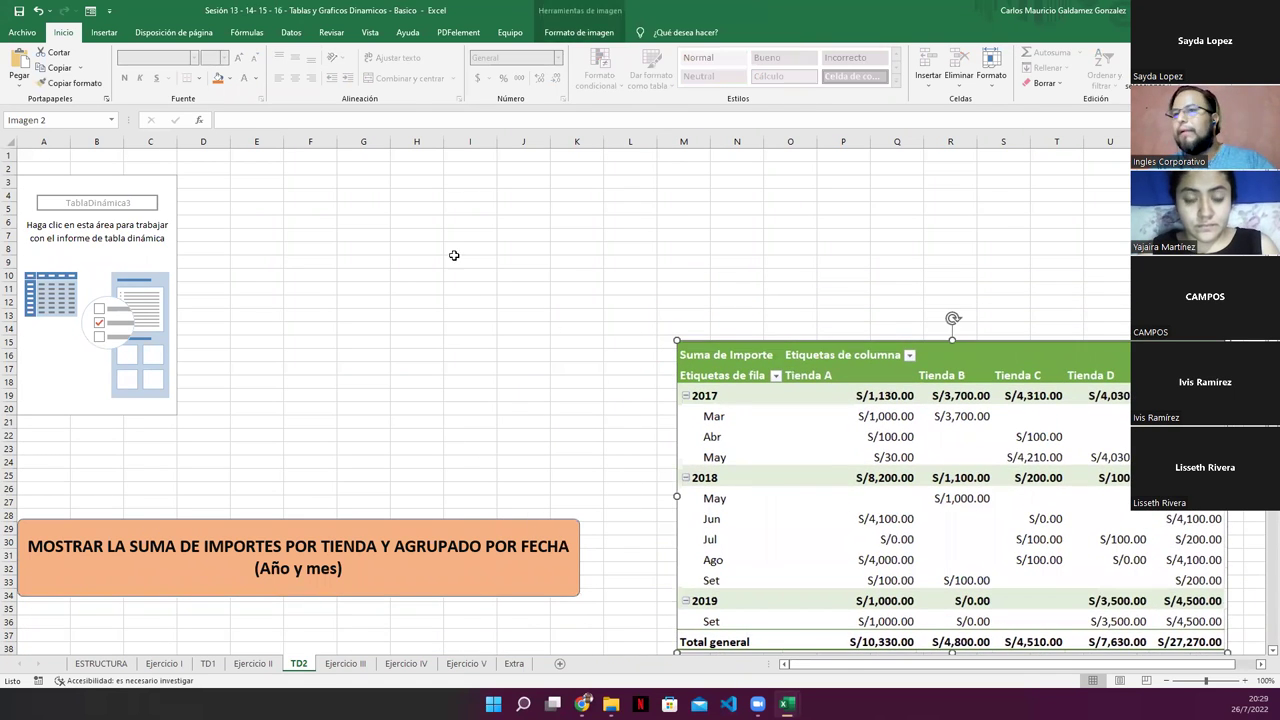
pyautogui.click(115, 257)
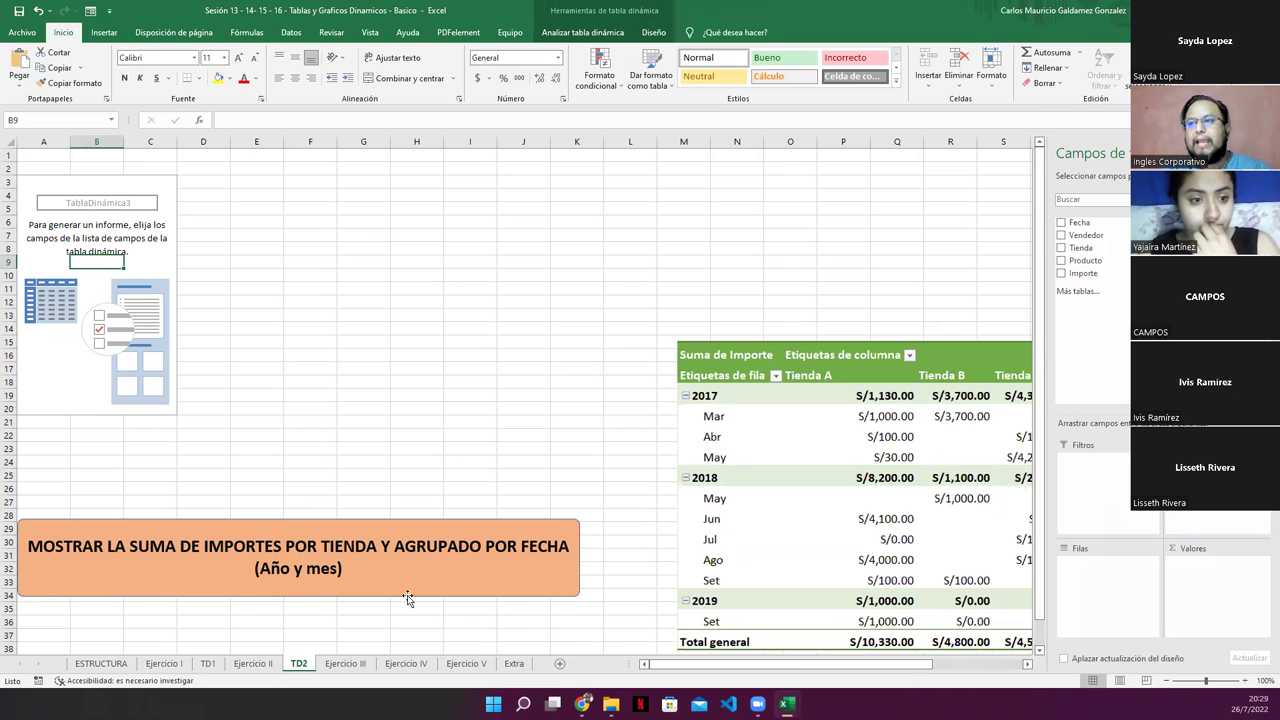
pyautogui.moveTo(771, 491)
pyautogui.mouseDown()
pyautogui.moveTo(507, 471)
pyautogui.moveTo(547, 480)
pyautogui.mouseUp()
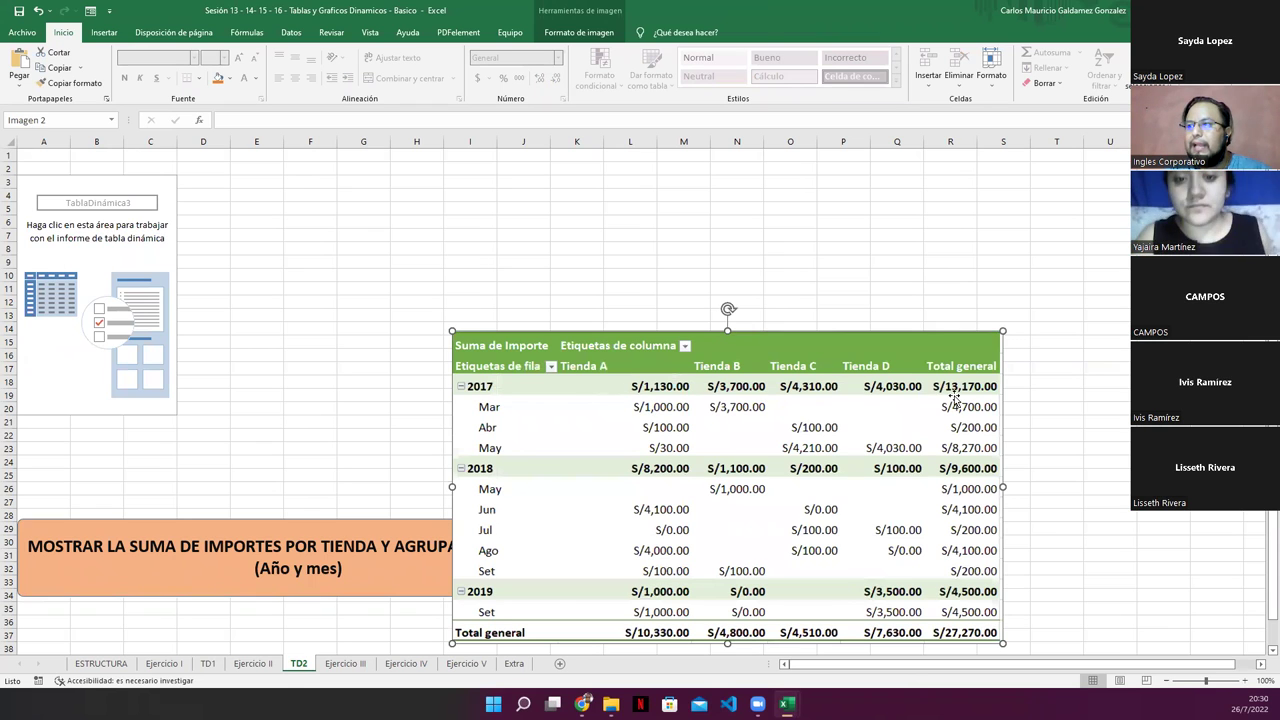
pyautogui.click(25, 290)
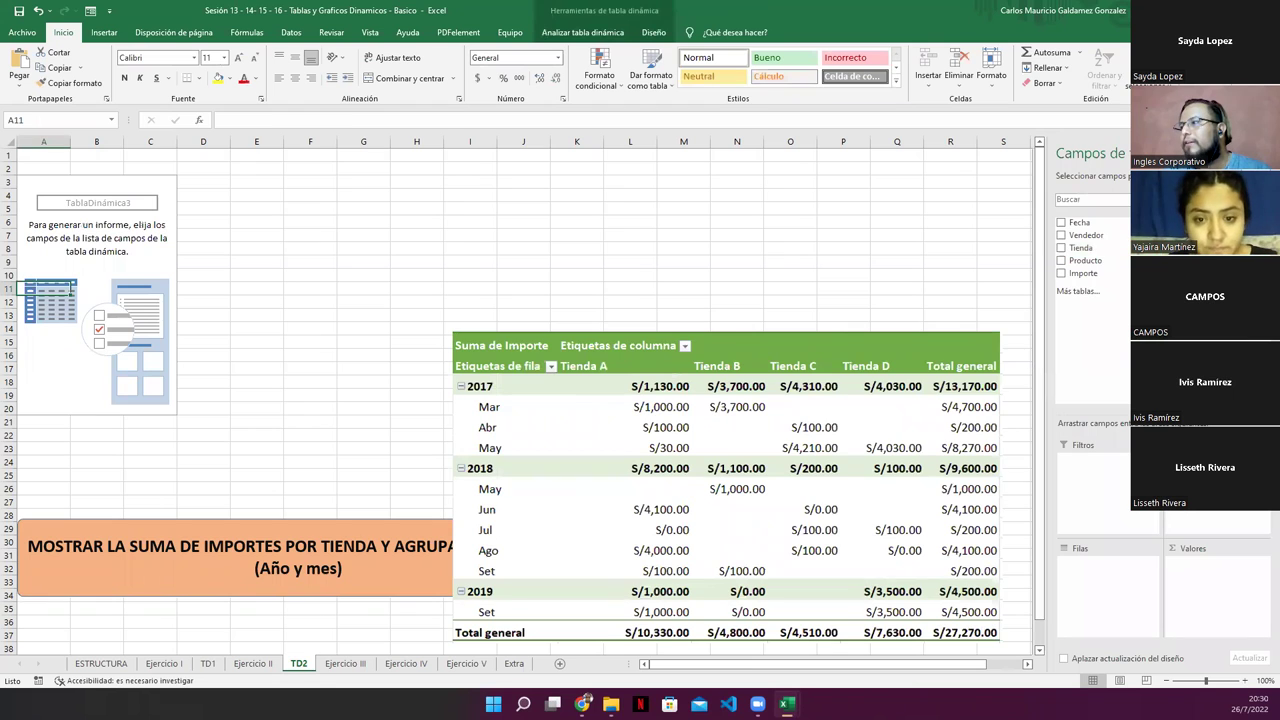
# - Place Tienda in the pivot, group rows by Fecha years and months without Trimestres, and expand 2017–2019
pyautogui.moveTo(1081, 247); pyautogui.dragTo(1215, 480)
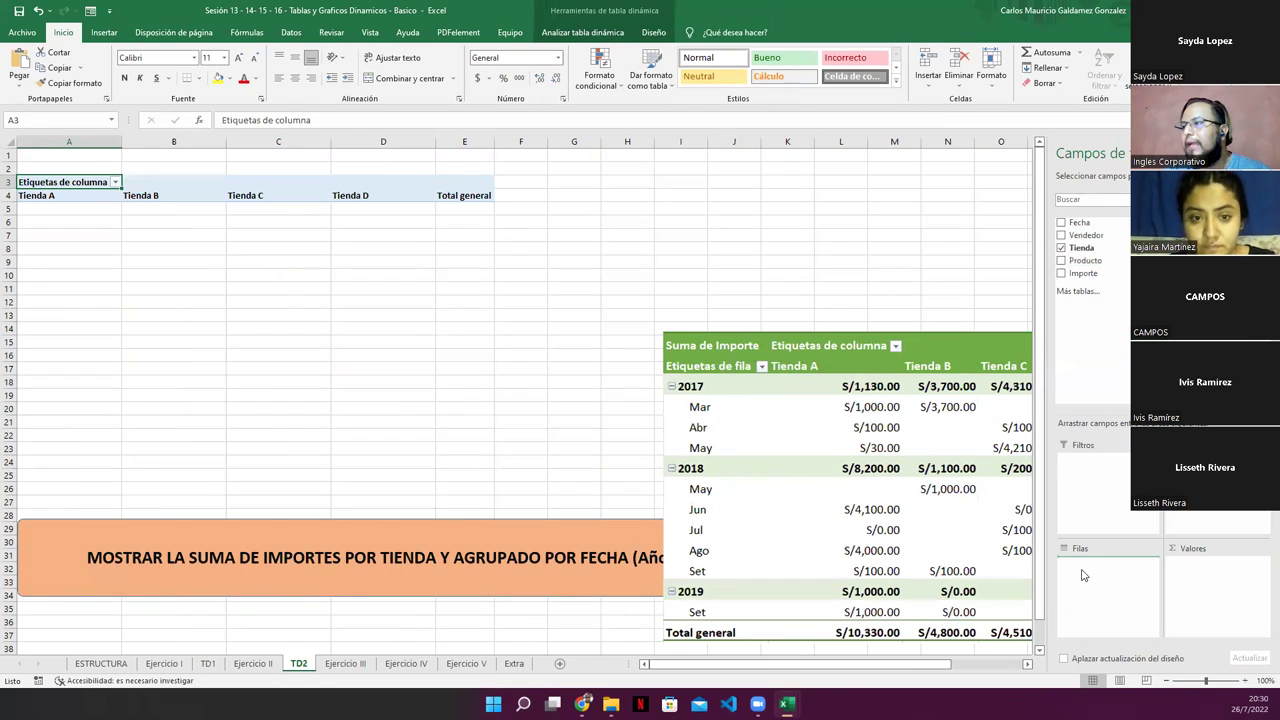
pyautogui.moveTo(1083, 229); pyautogui.dragTo(1080, 572)
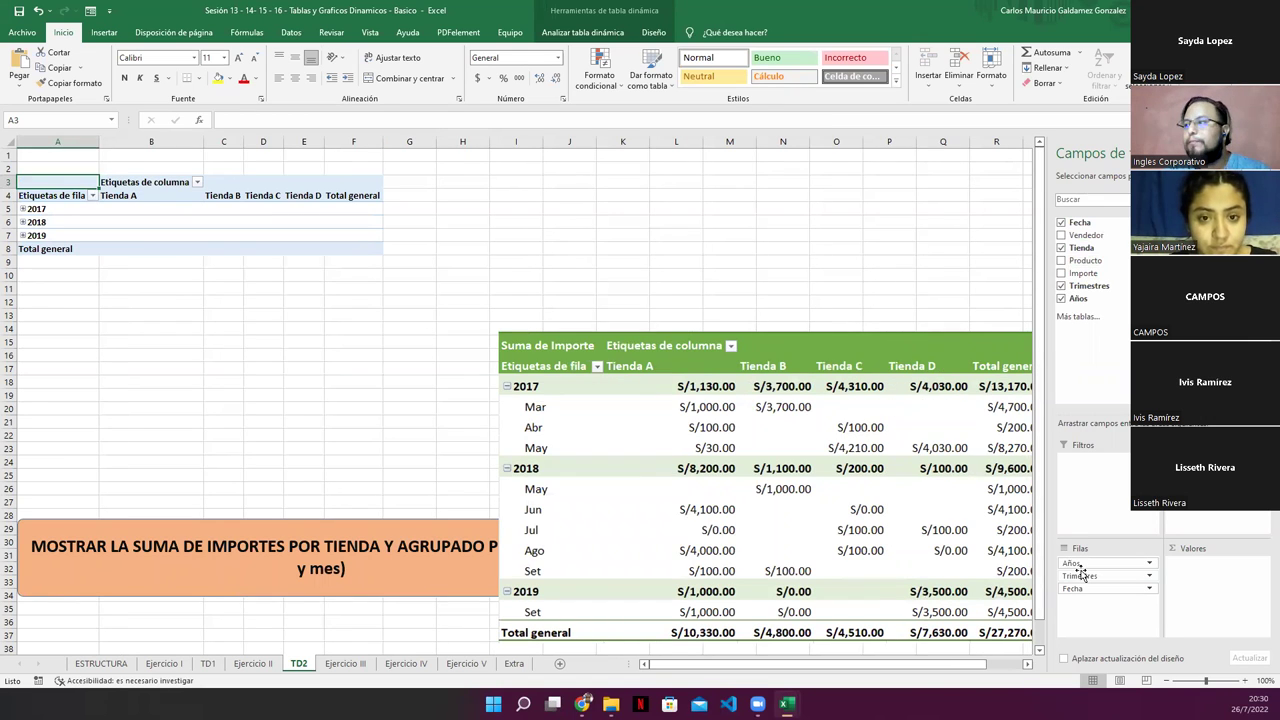
pyautogui.click(22, 208)
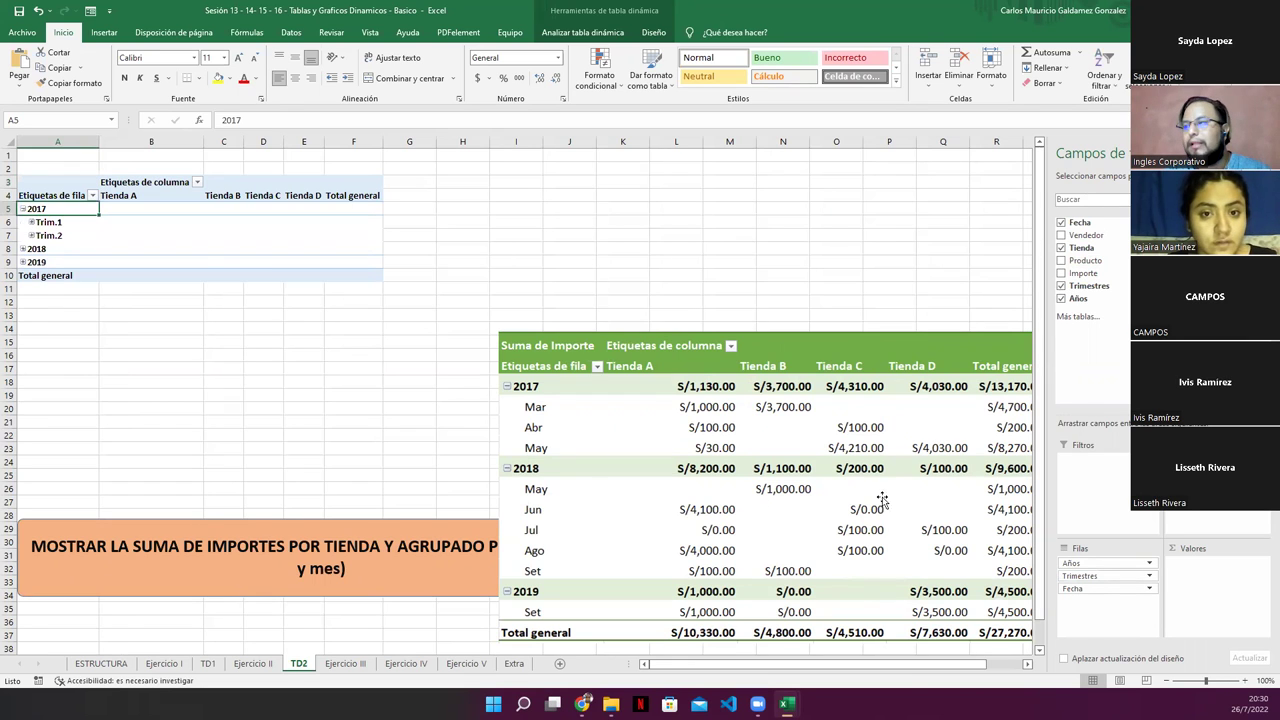
pyautogui.click(1100, 576)
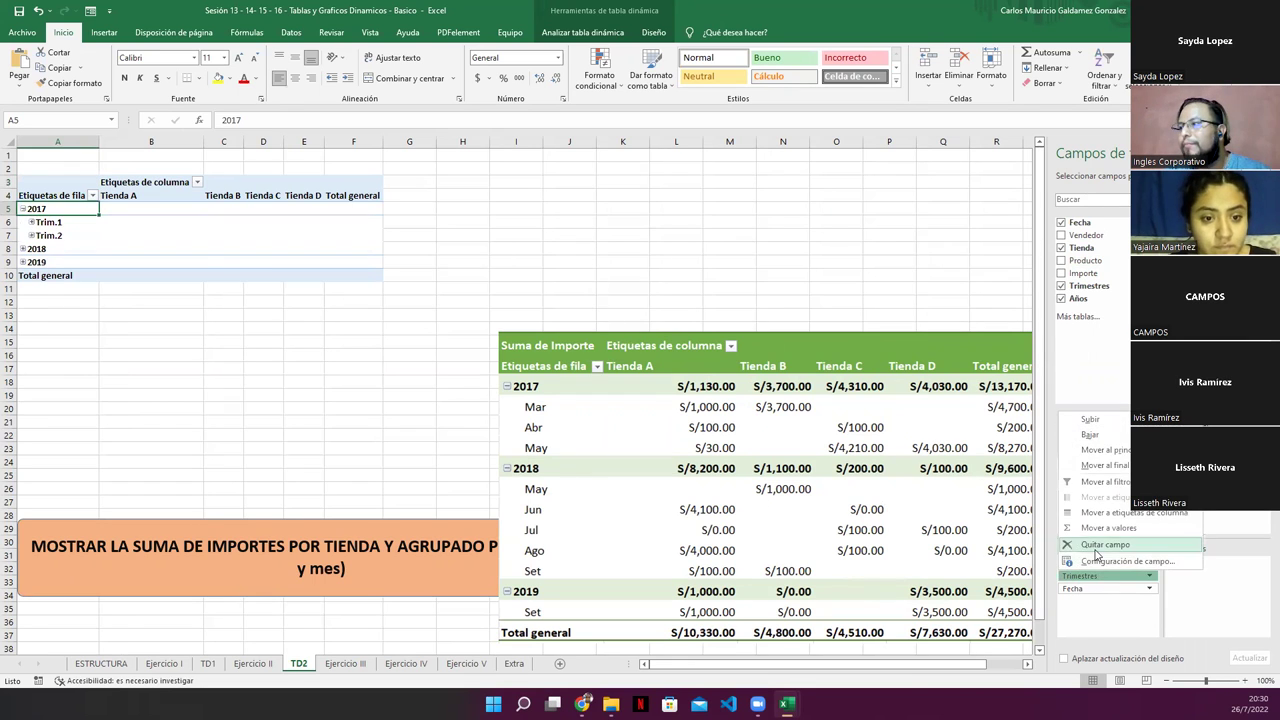
pyautogui.click(1095, 553)
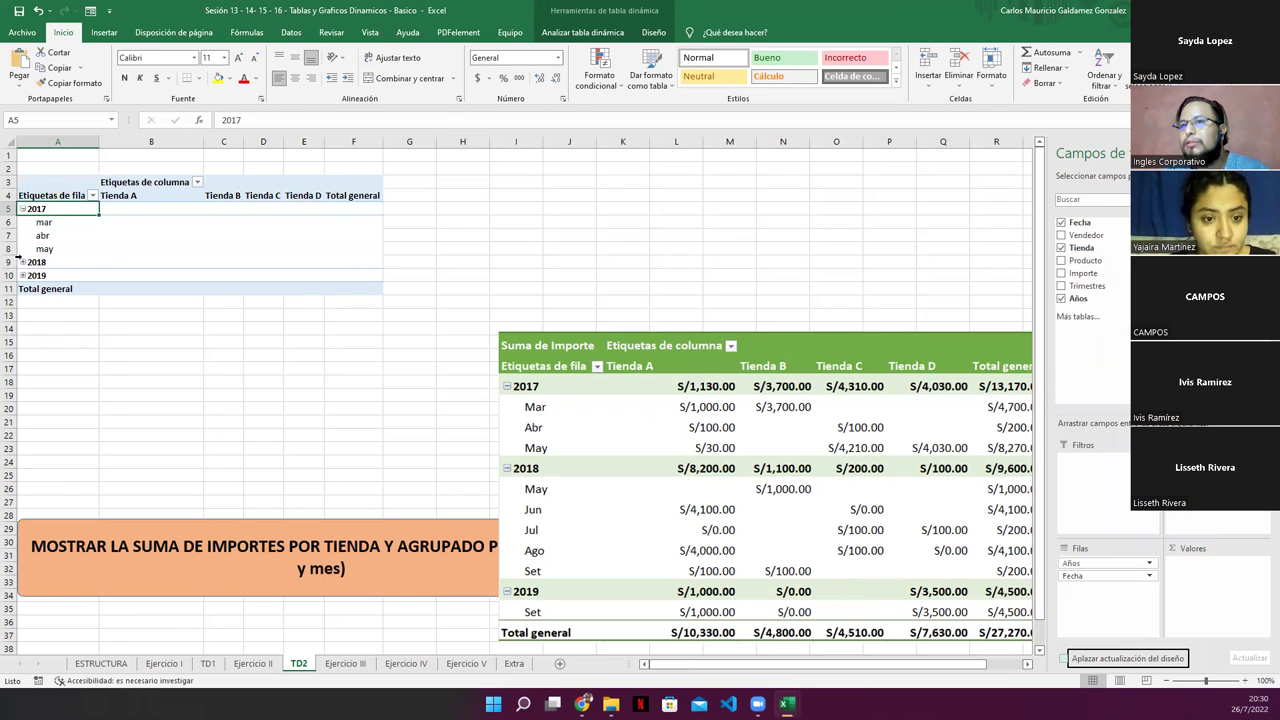
pyautogui.click(22, 262)
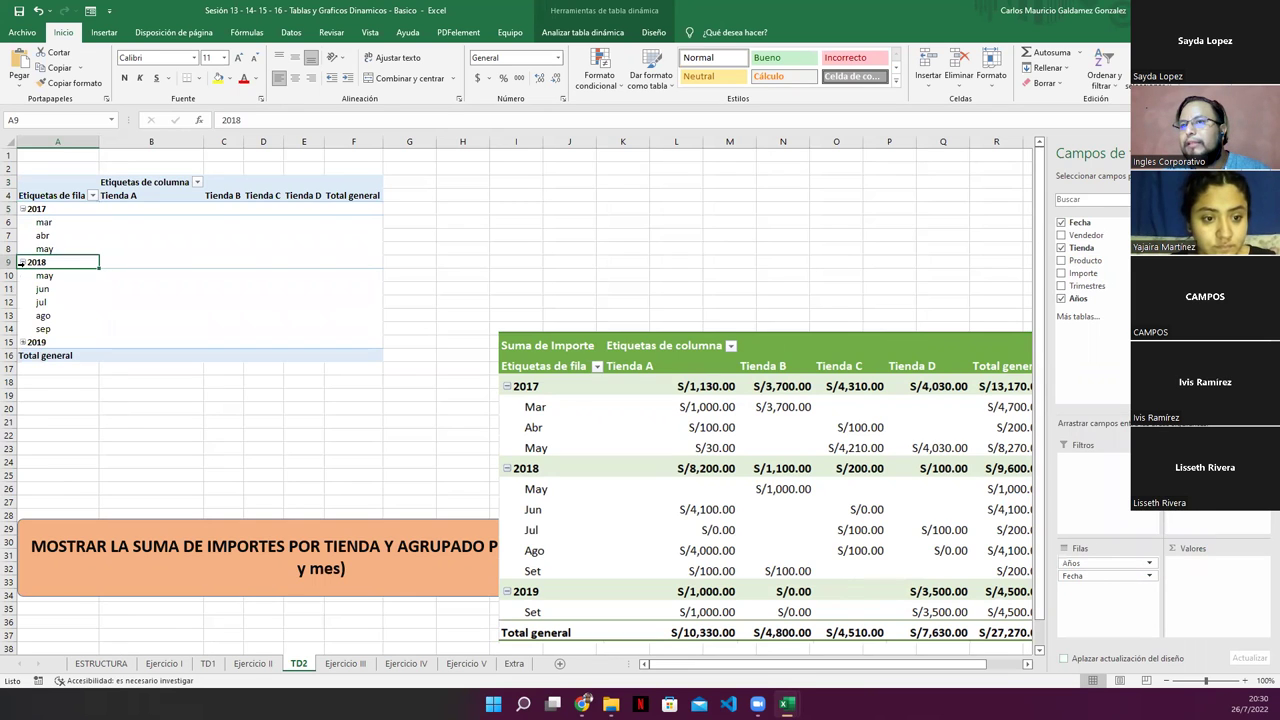
pyautogui.click(22, 342)
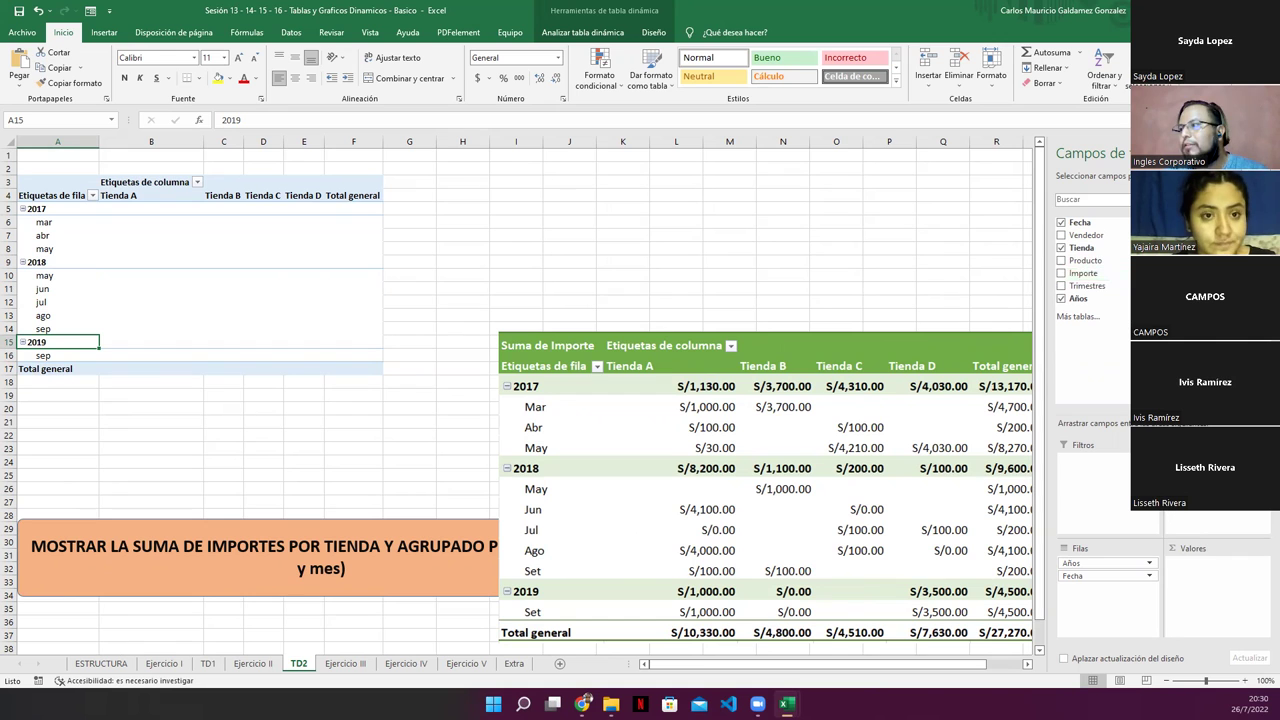
# - Add Importe as Suma de Importe and move the reference picture alongside
pyautogui.moveTo(1082, 273); pyautogui.dragTo(1193, 578)
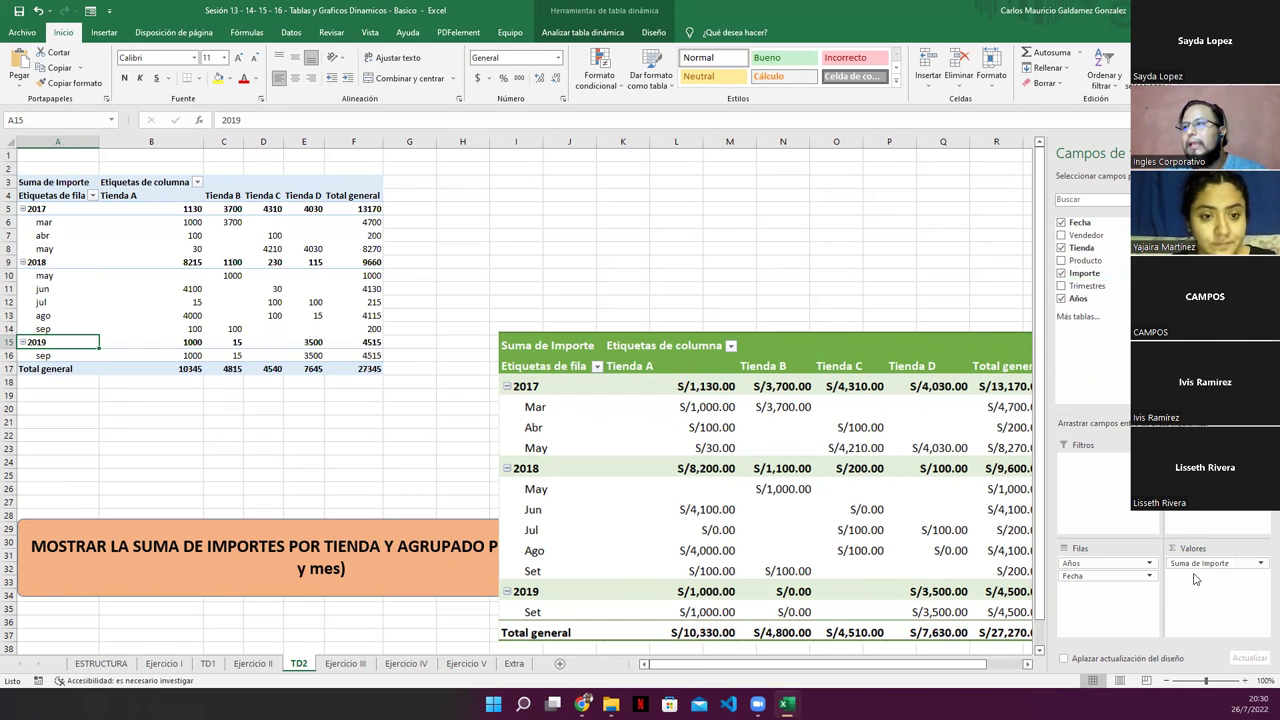
pyautogui.moveTo(821, 412); pyautogui.dragTo(754, 253)
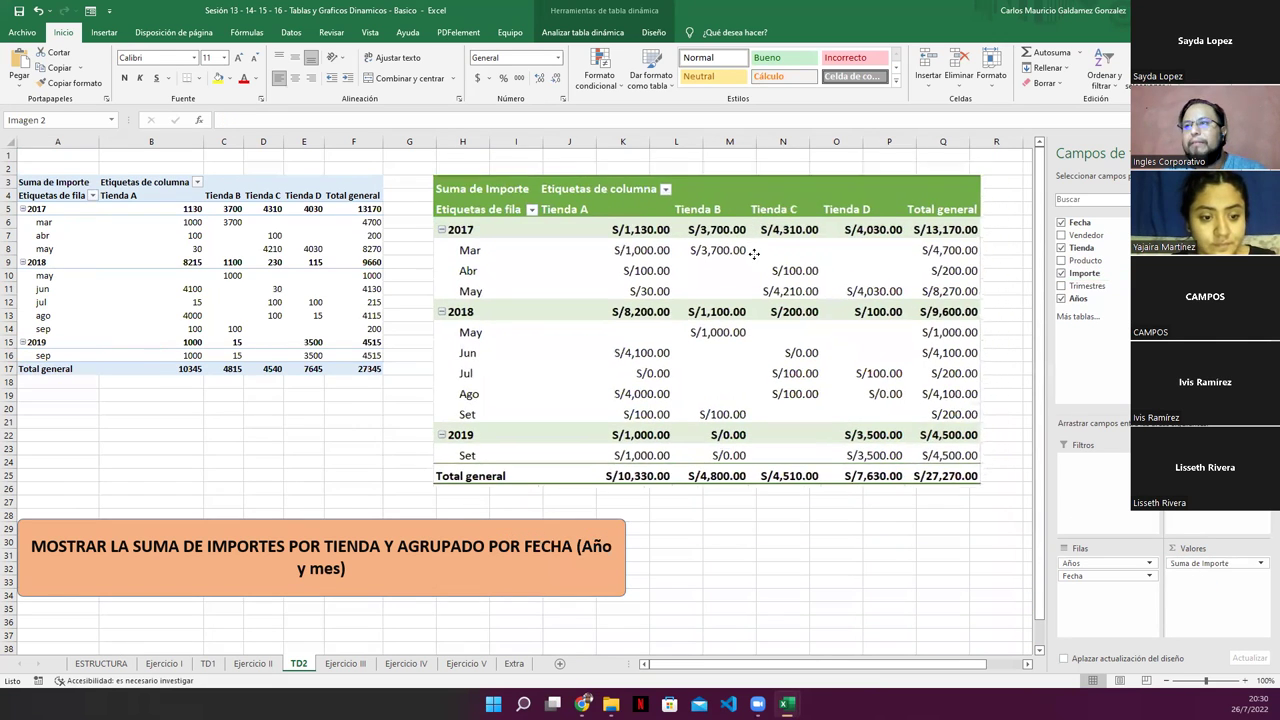
pyautogui.moveTo(754, 253); pyautogui.dragTo(758, 250)
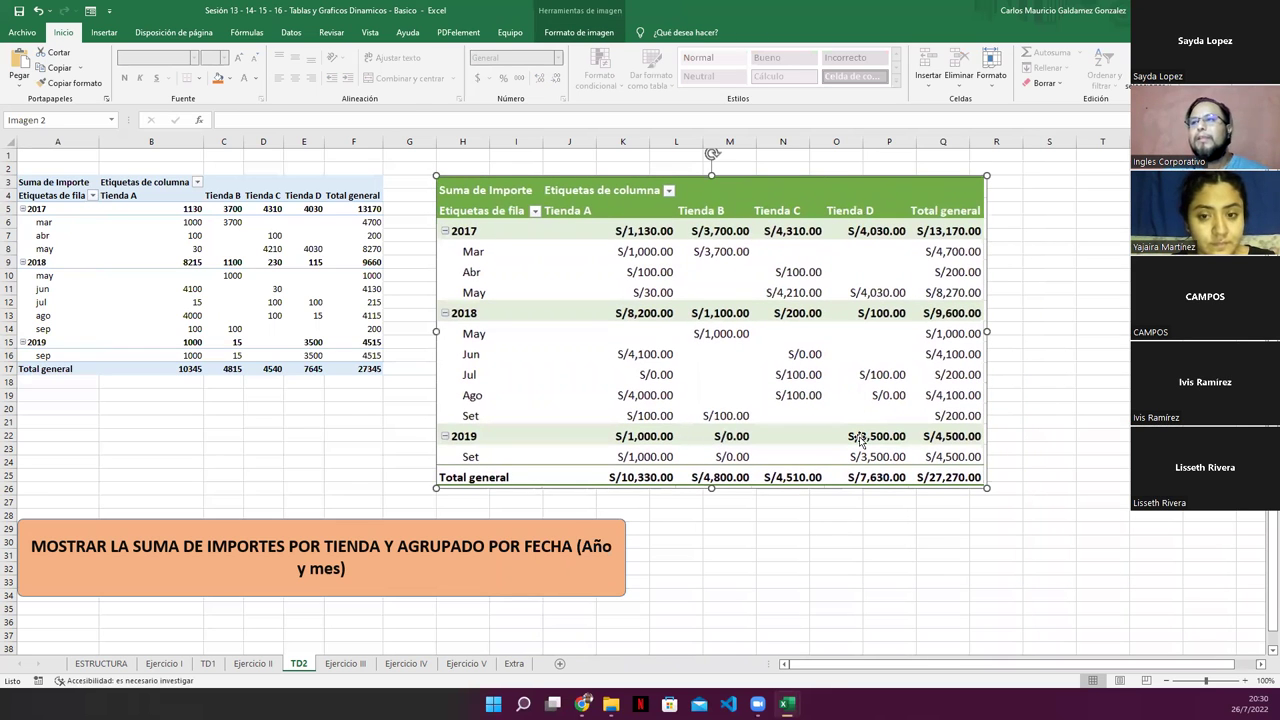
# - Apply accounting format to the pivot amounts B5:F17 and delete the orange instruction box
pyautogui.moveTo(137, 208); pyautogui.dragTo(370, 368)
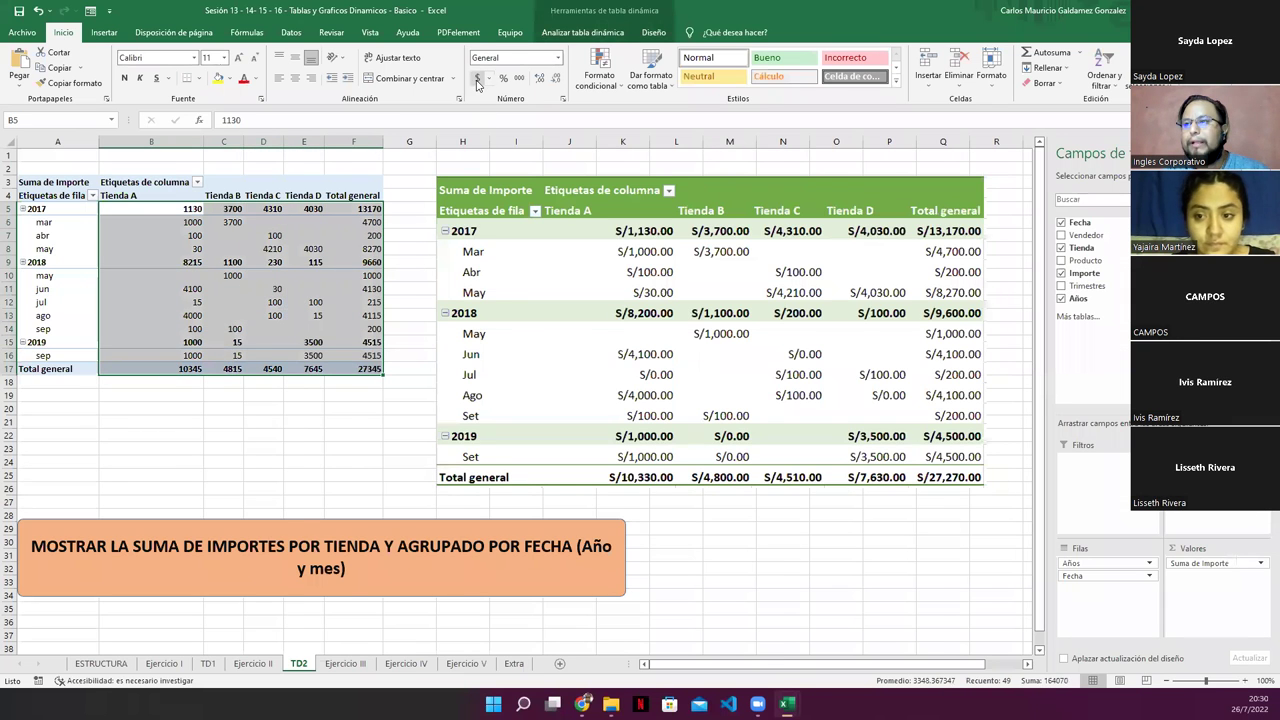
pyautogui.click(478, 78)
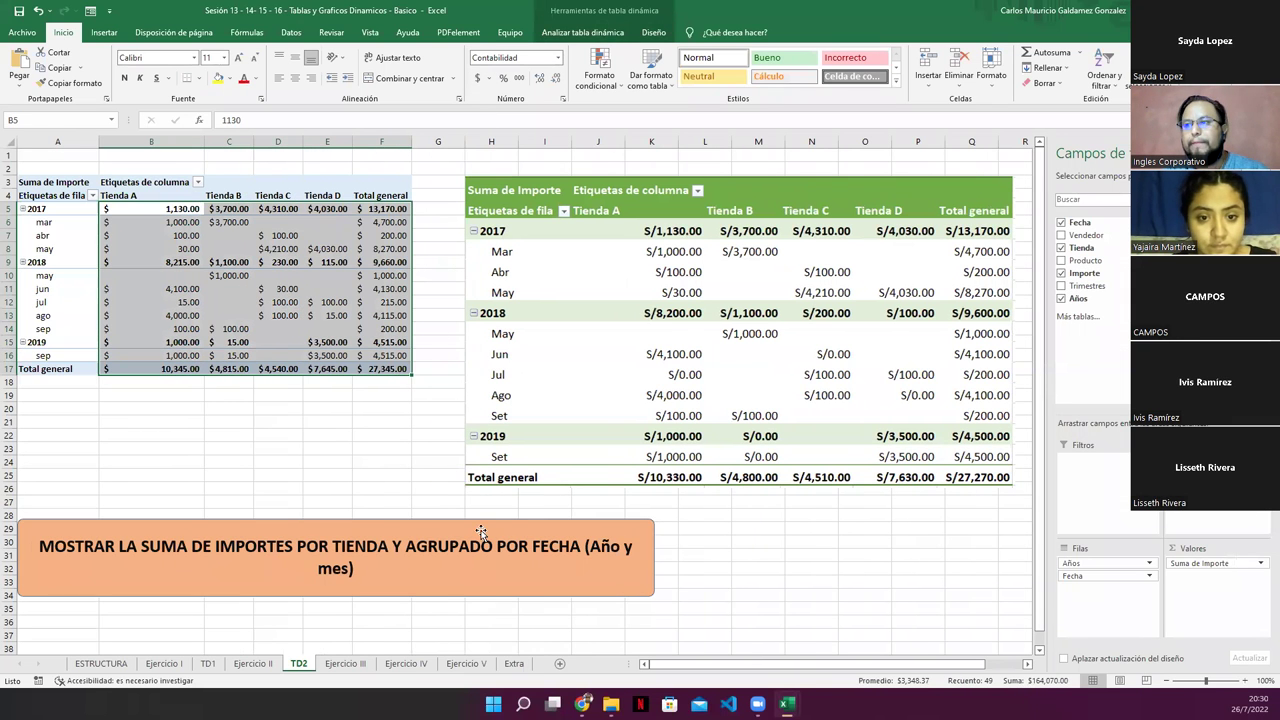
pyautogui.click(481, 531)
pyautogui.press('Delete')
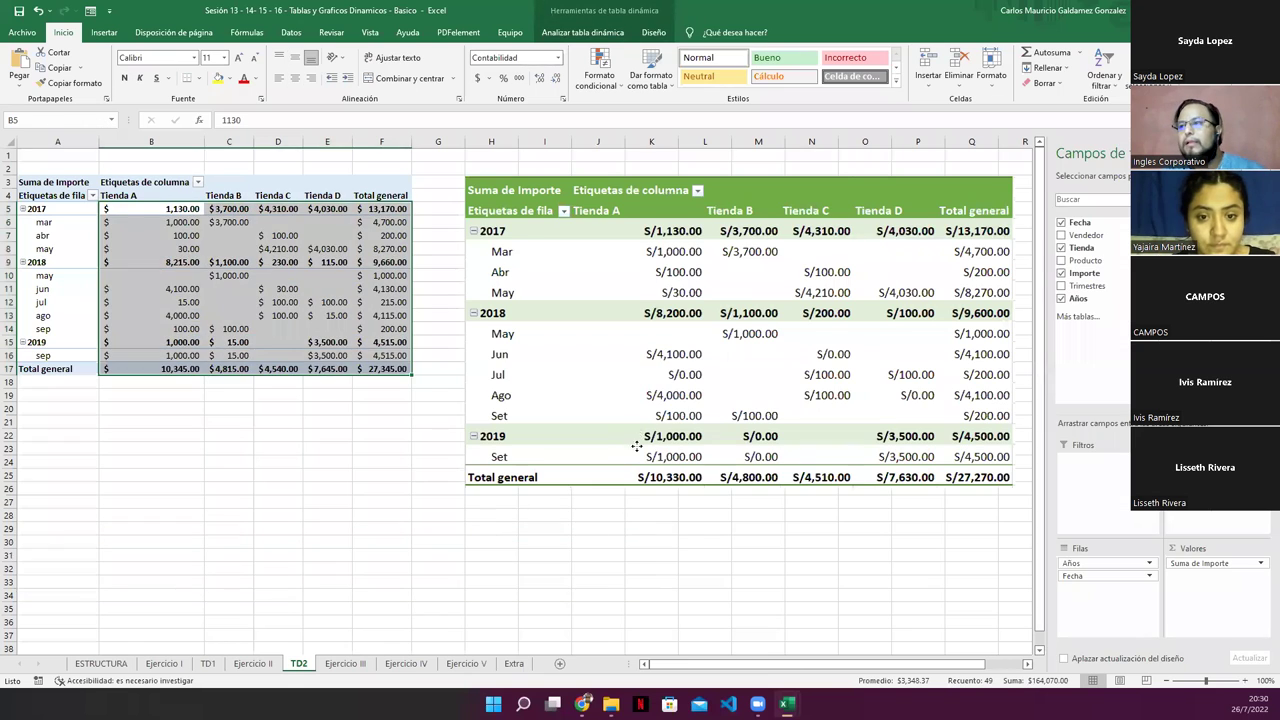
# - Remove the reference pivot picture from TD2
pyautogui.moveTo(639, 430); pyautogui.dragTo(630, 571)
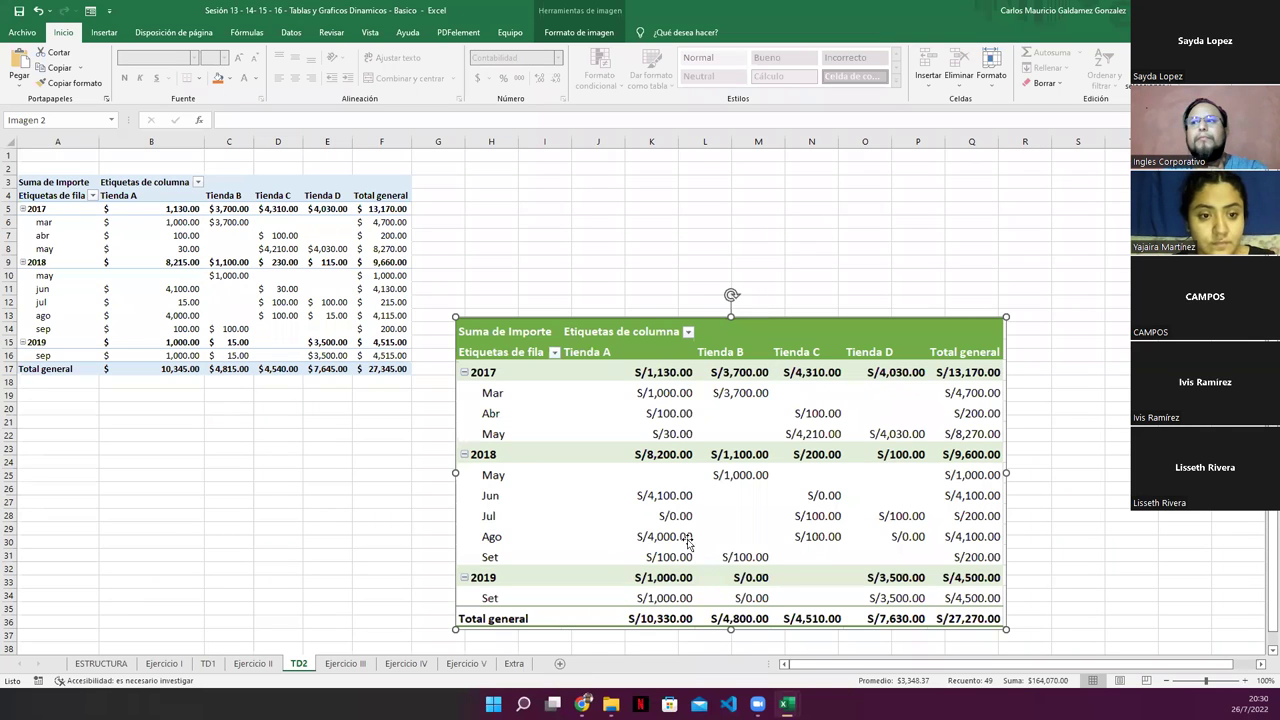
pyautogui.moveTo(711, 465); pyautogui.dragTo(722, 365)
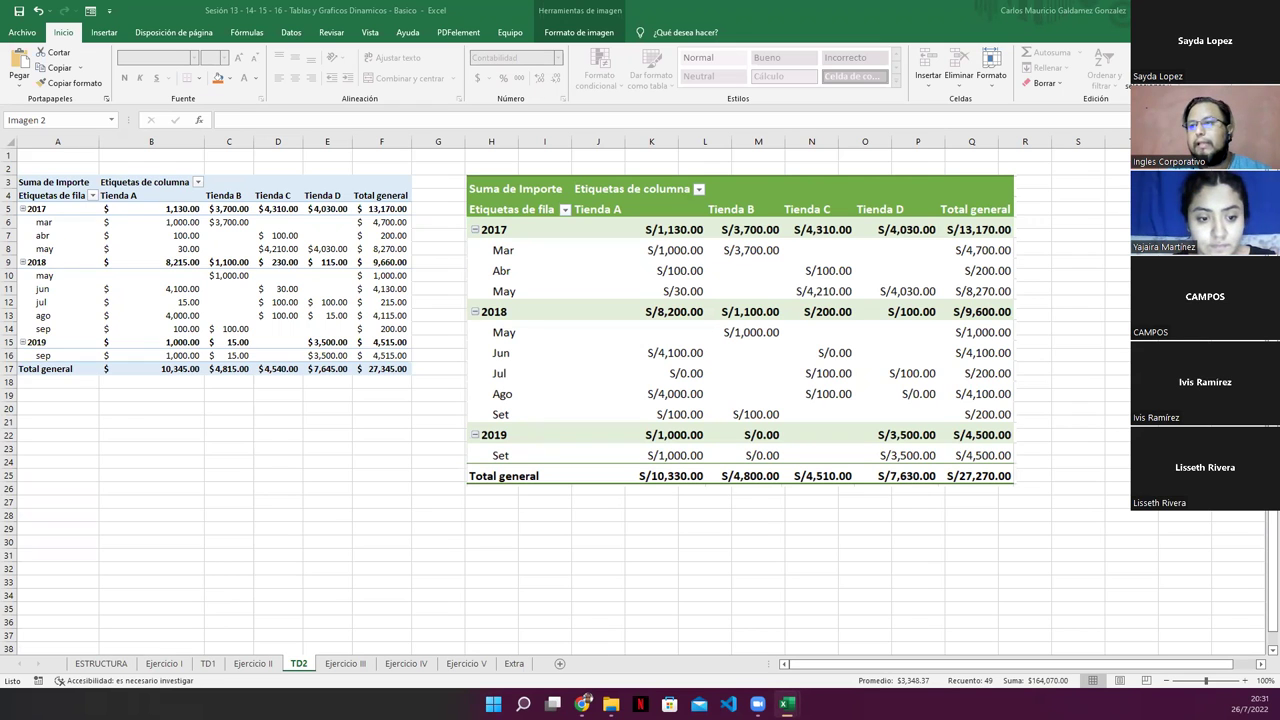
pyautogui.click(546, 432)
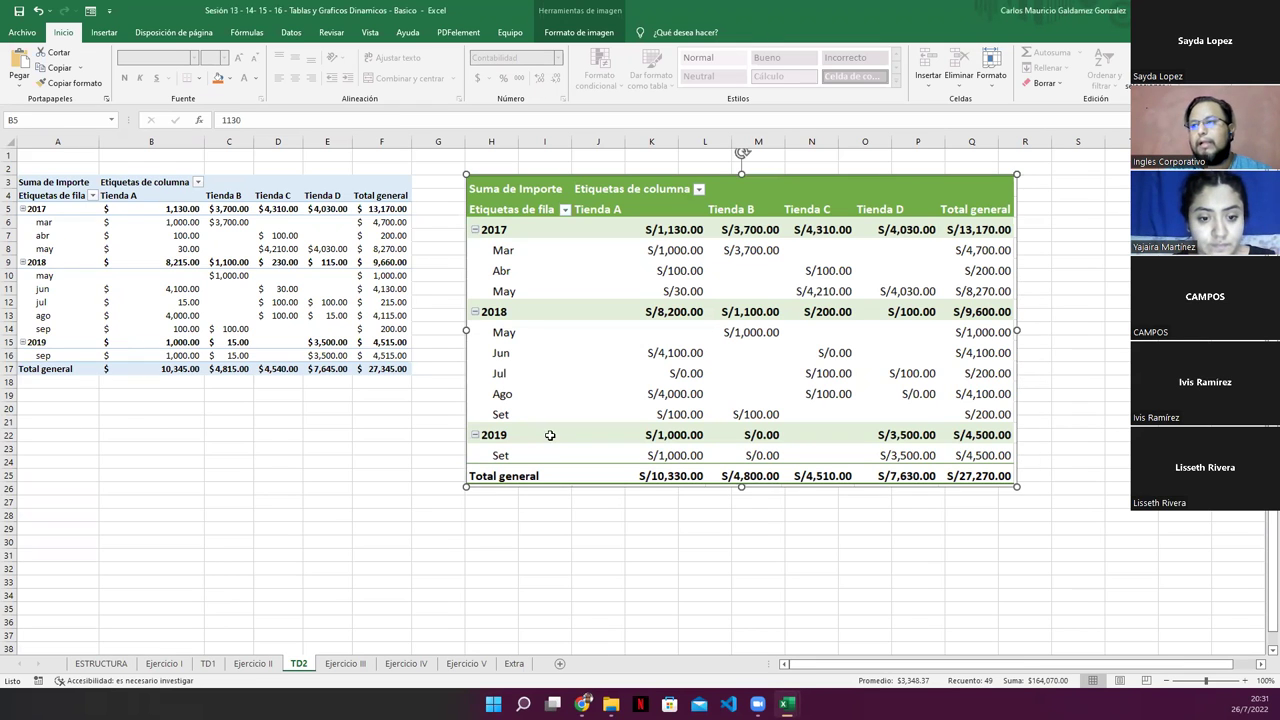
pyautogui.press('Delete')
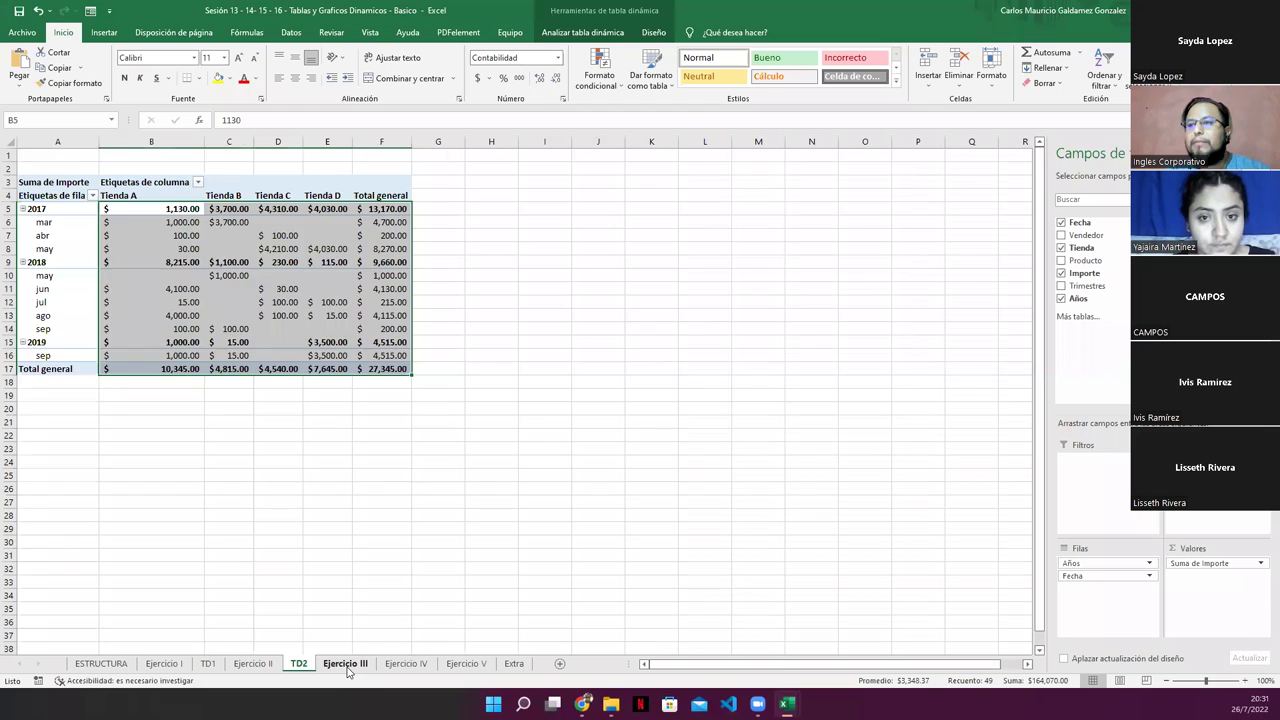
# - On Ejercicio III, apply accounting format to the Importe amounts in F3:F31
pyautogui.click(348, 671)
pyautogui.scroll(1, 411, 456)
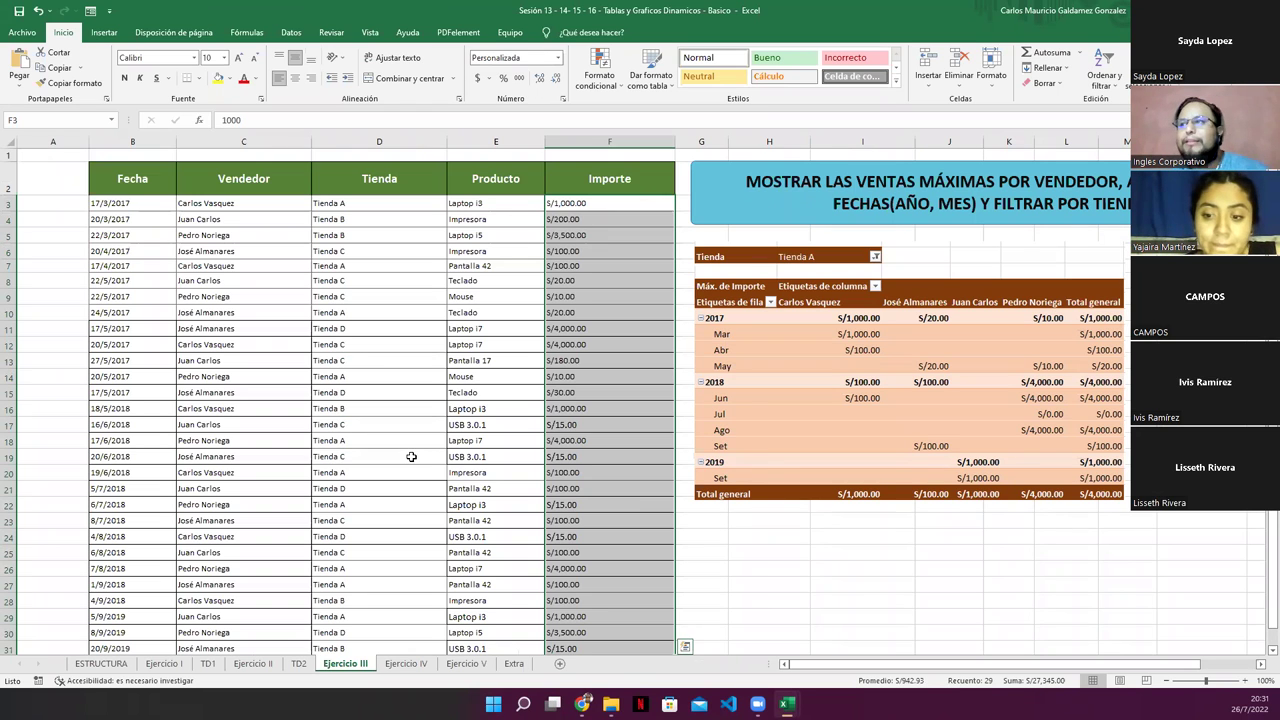
pyautogui.click(576, 203)
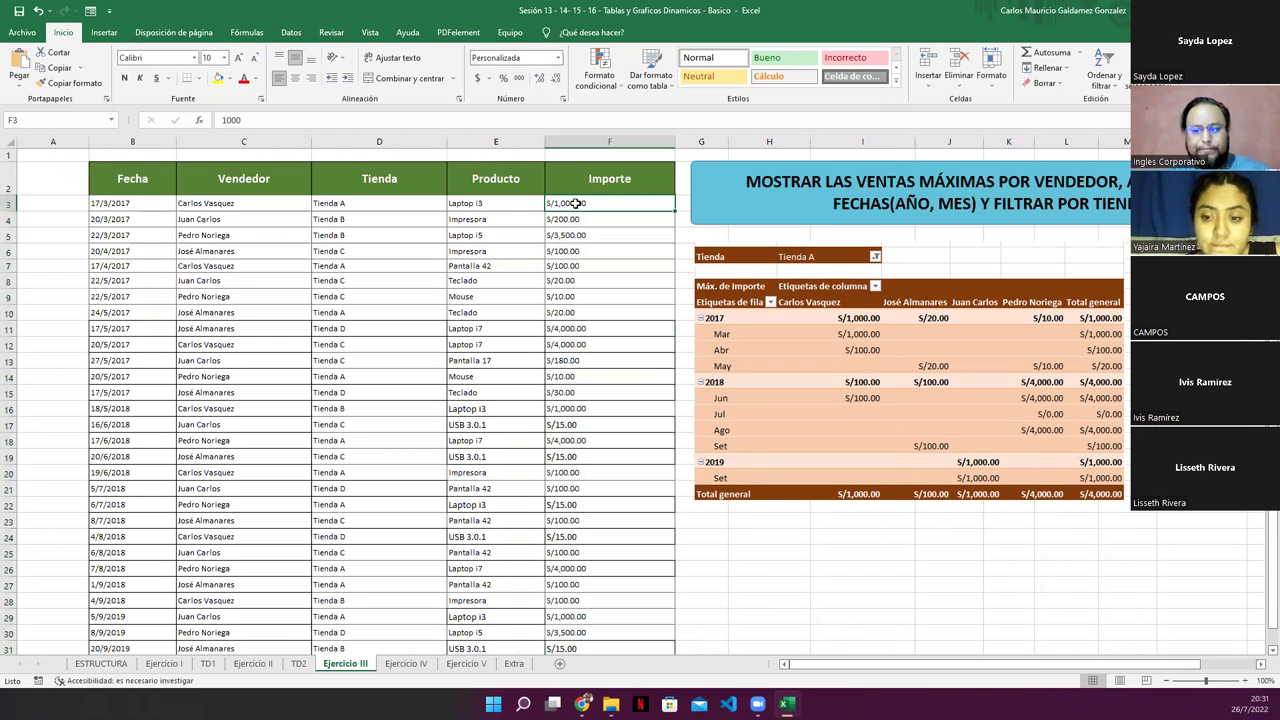
pyautogui.hotkey('ctrl', 'shift', 'Down')
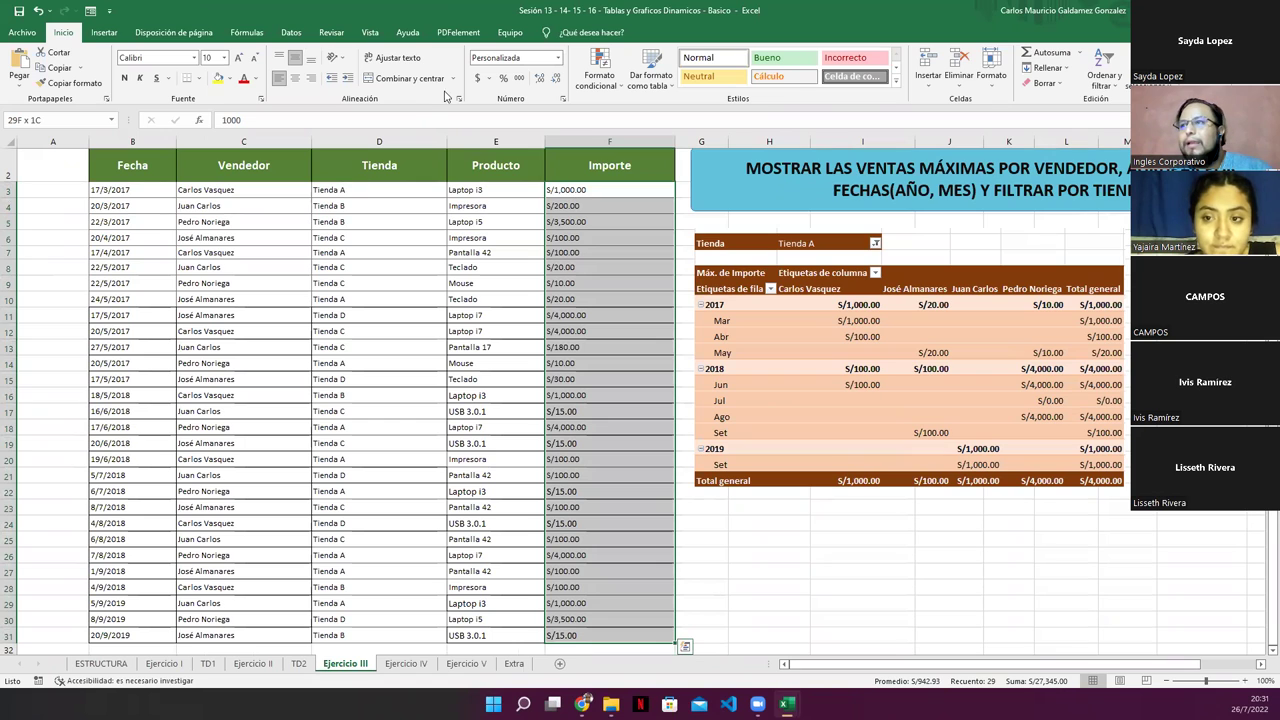
pyautogui.click(477, 78)
pyautogui.click(373, 584)
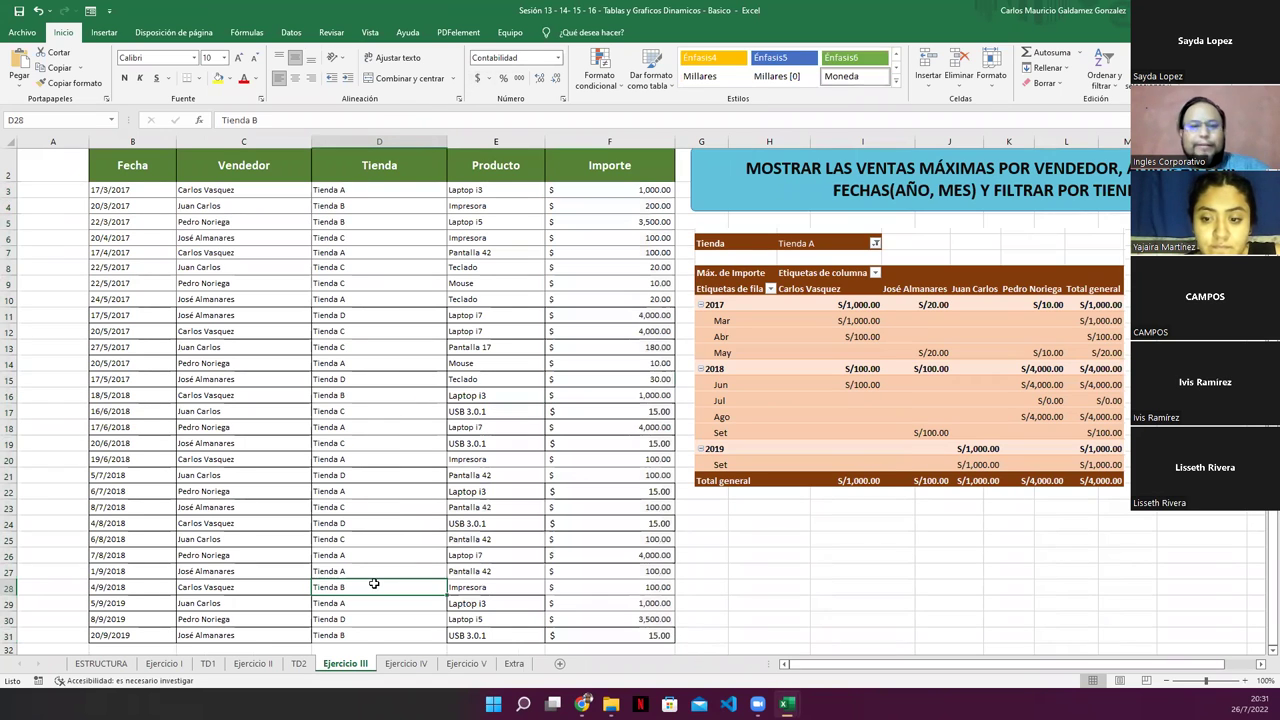
# - Autofit the Fecha, Vendedor, Producto, Tienda and Importe columns, then move the reference picture right
pyautogui.doubleClick(676, 142)
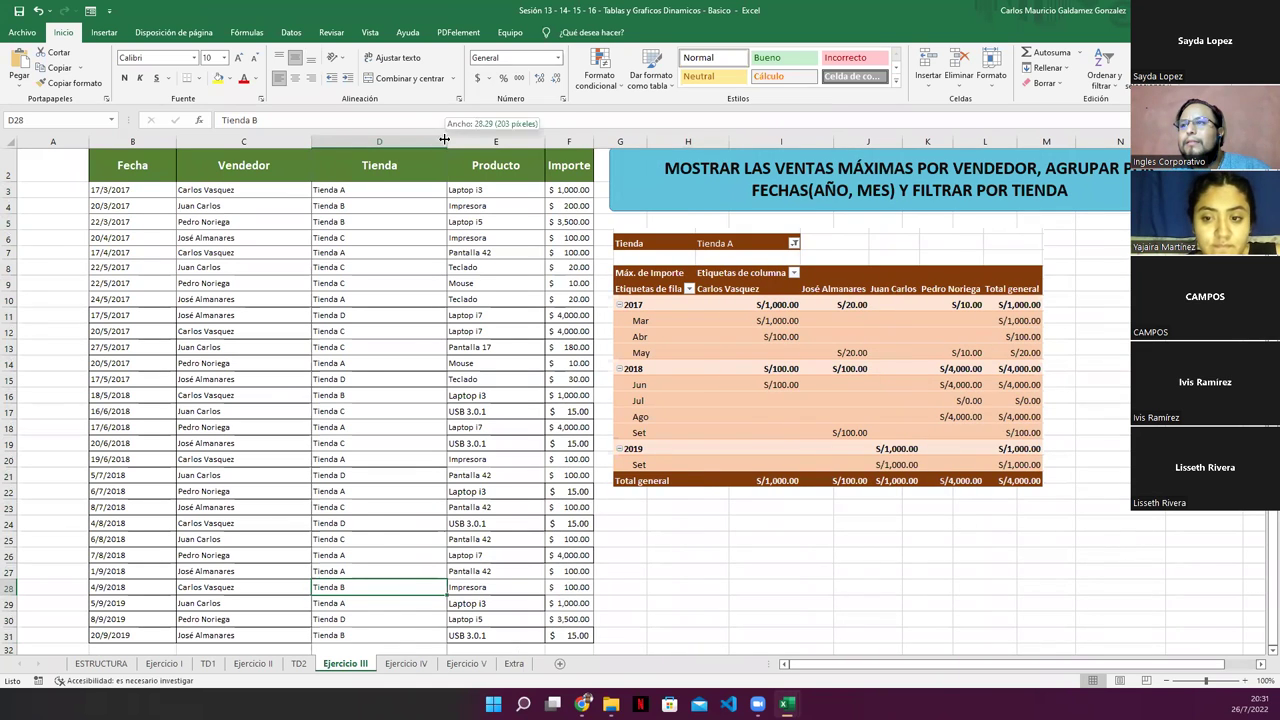
pyautogui.doubleClick(444, 140)
pyautogui.doubleClick(453, 140)
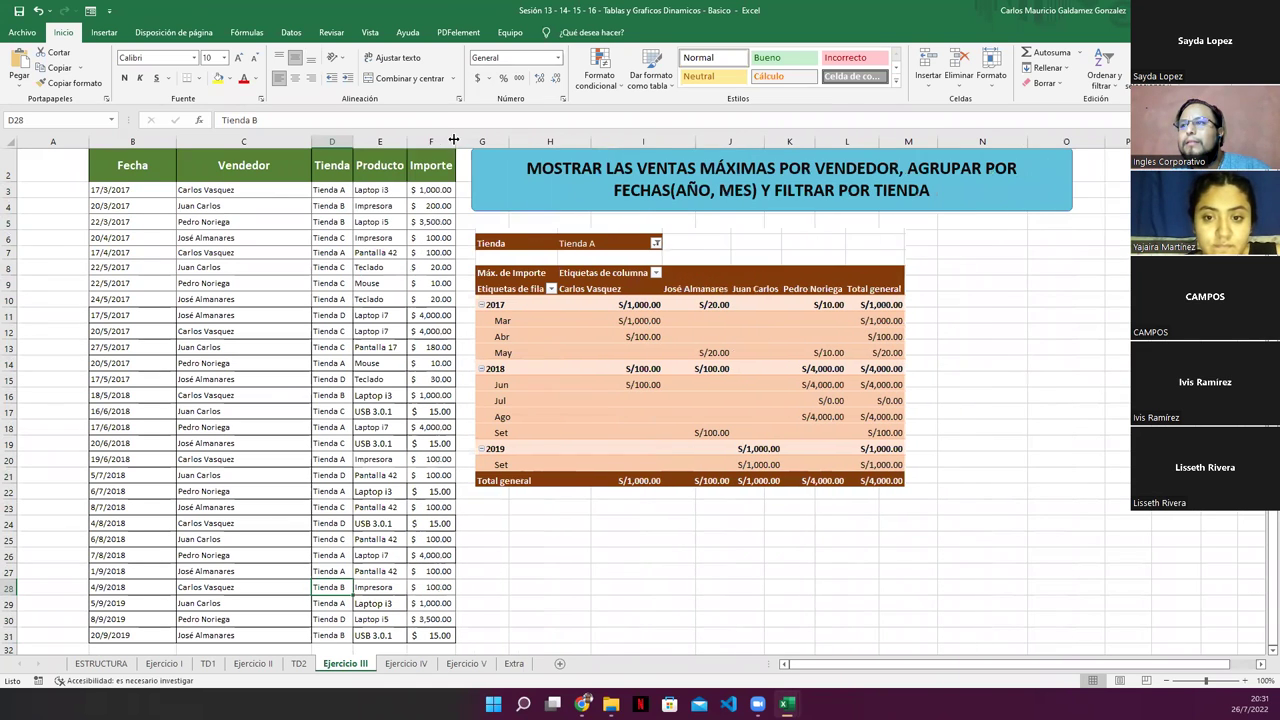
pyautogui.doubleClick(307, 142)
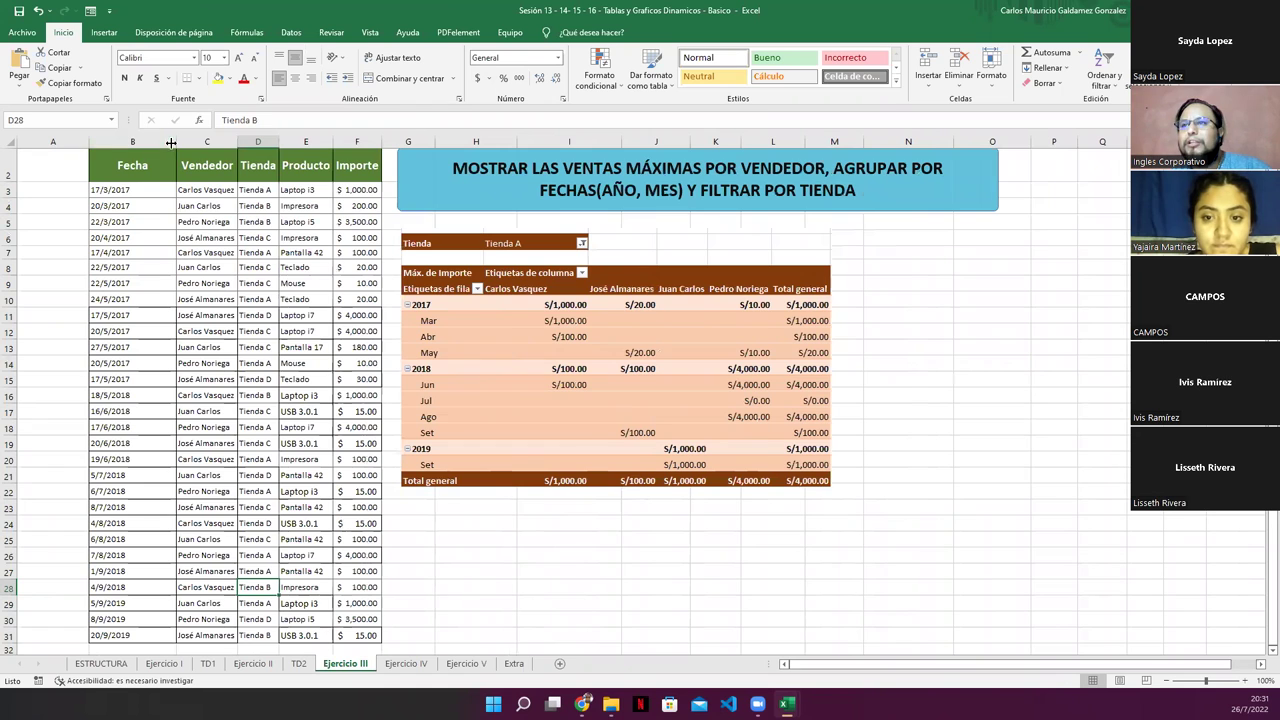
pyautogui.doubleClick(176, 141)
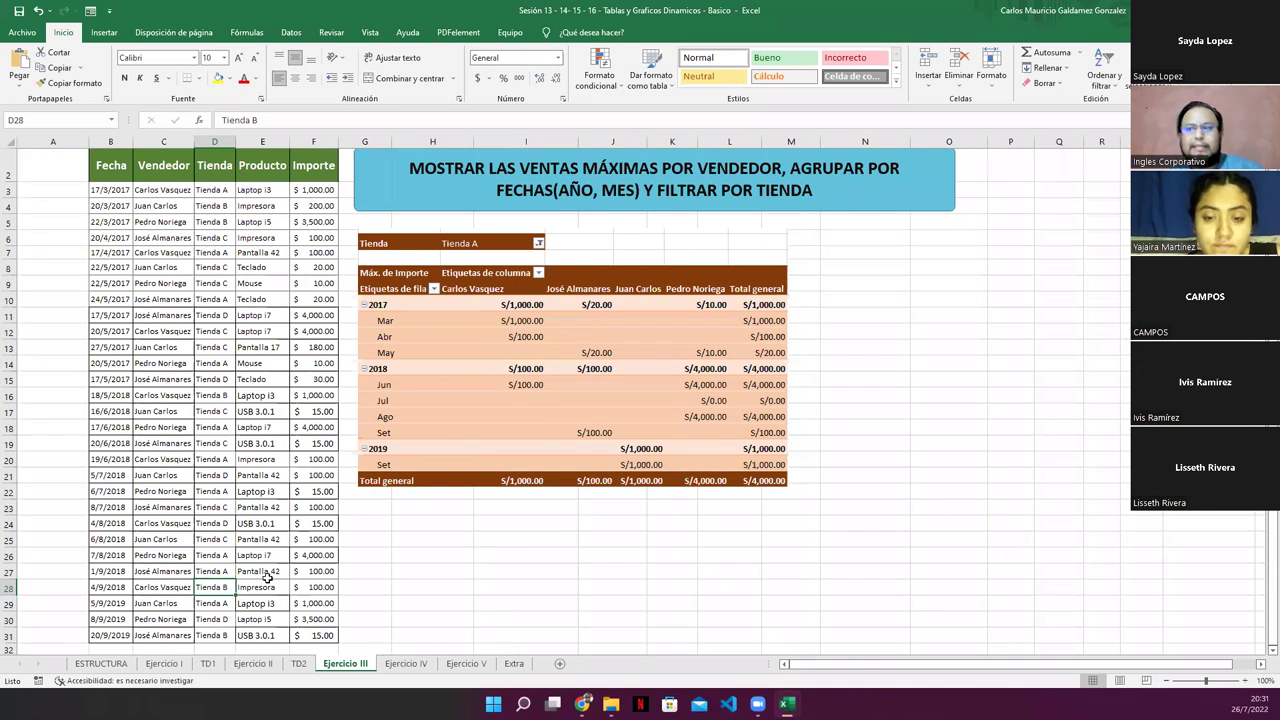
pyautogui.moveTo(545, 414); pyautogui.dragTo(839, 408)
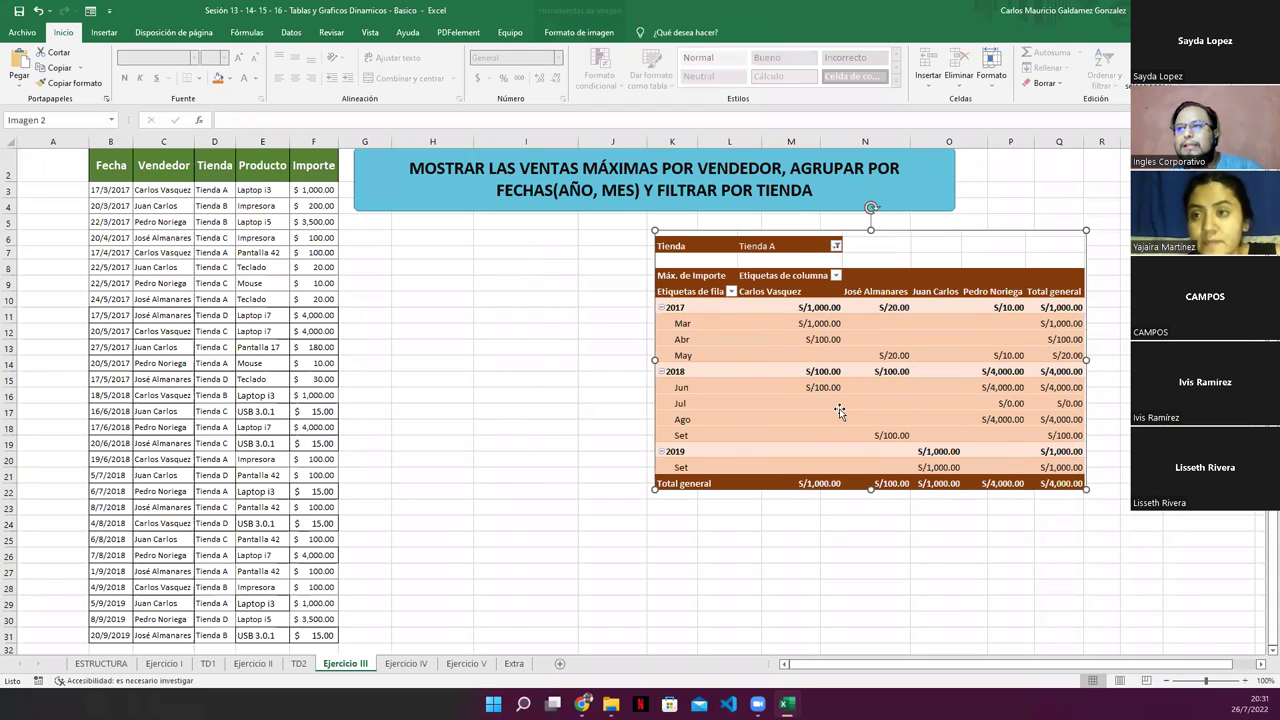
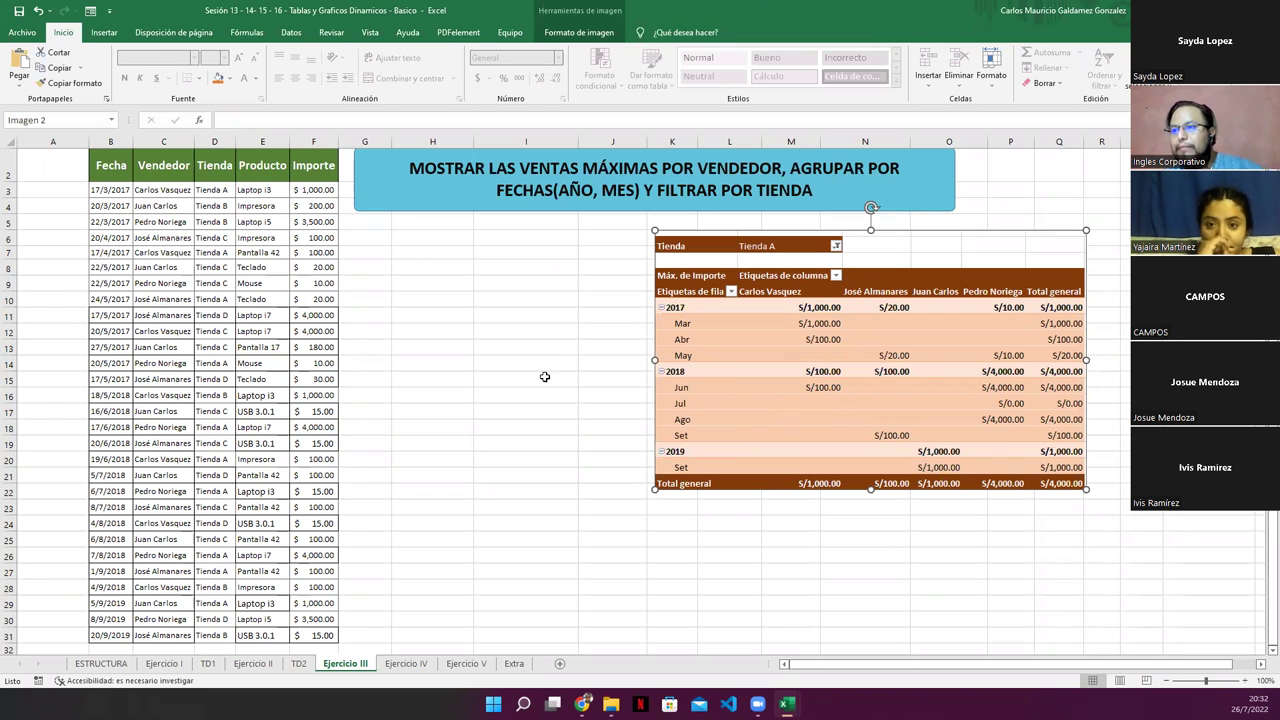
# - Deselect the pivot-table picture on Ejercicio III and bring up the Insertar ribbon commands
pyautogui.click(254, 267)
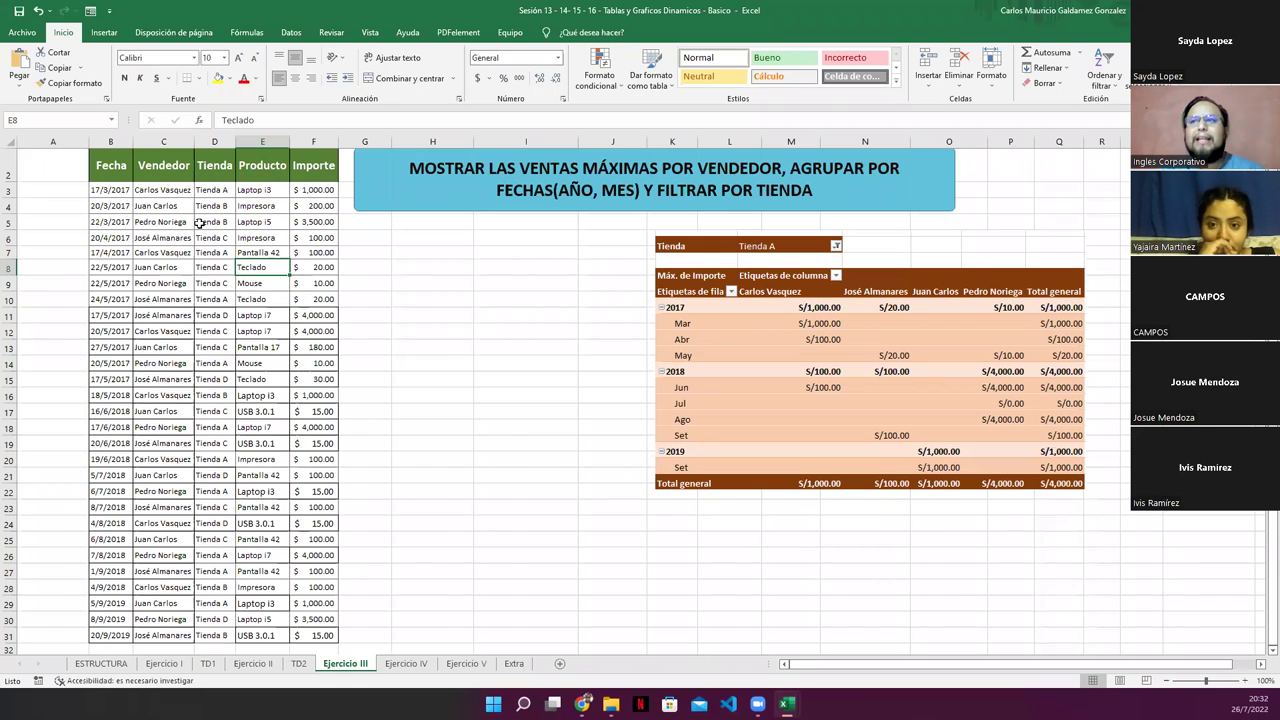
pyautogui.click(104, 33)
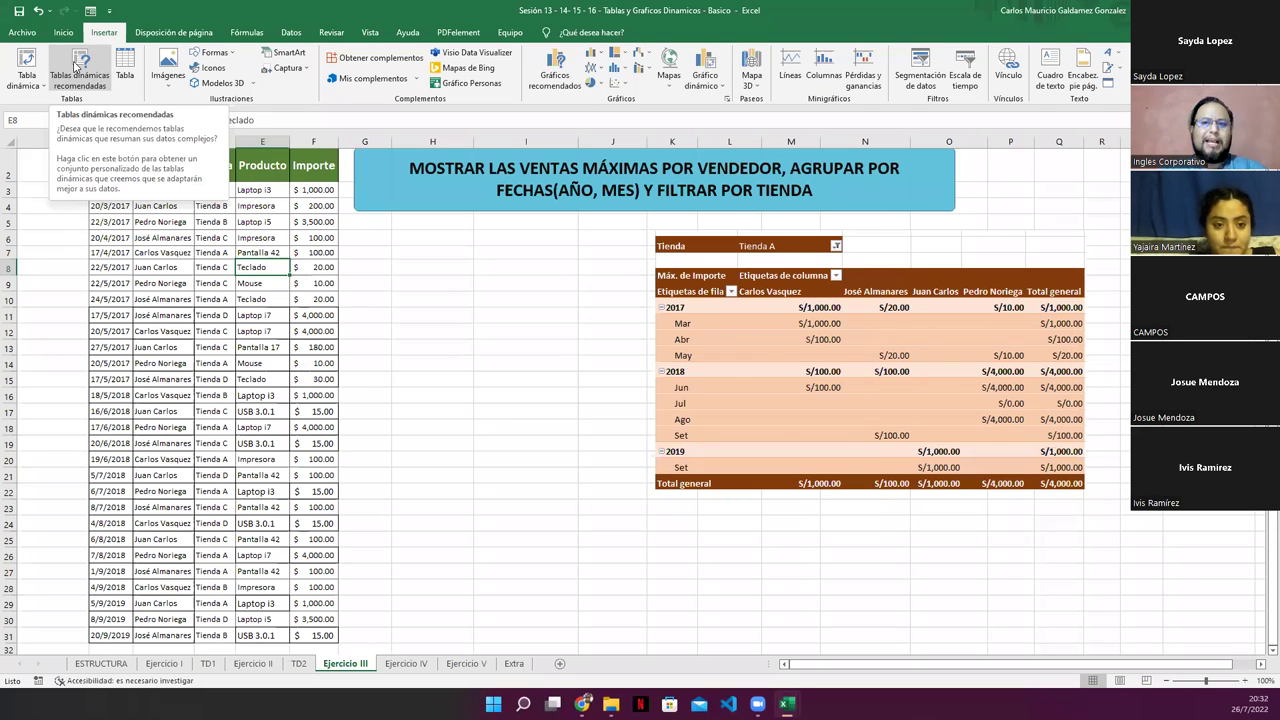
# - Preview the recommended pivot suggestions for totals by Tienda and by Producto
pyautogui.click(76, 66)
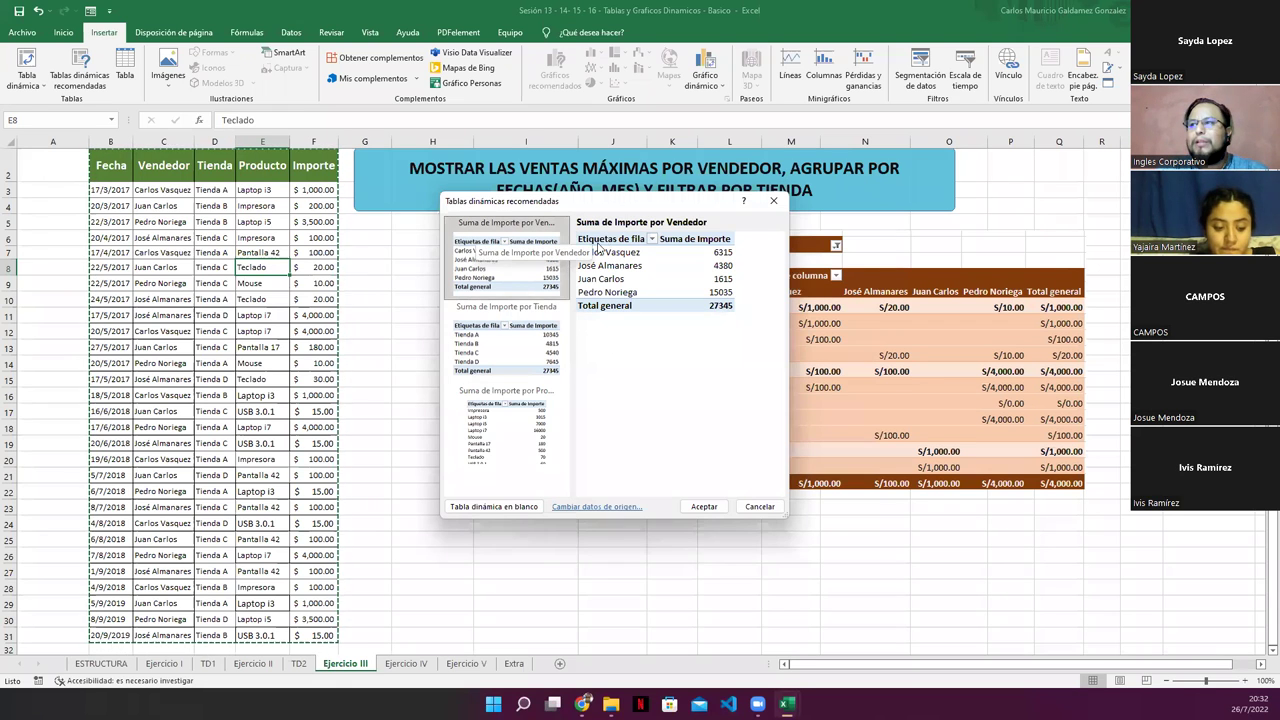
pyautogui.click(480, 358)
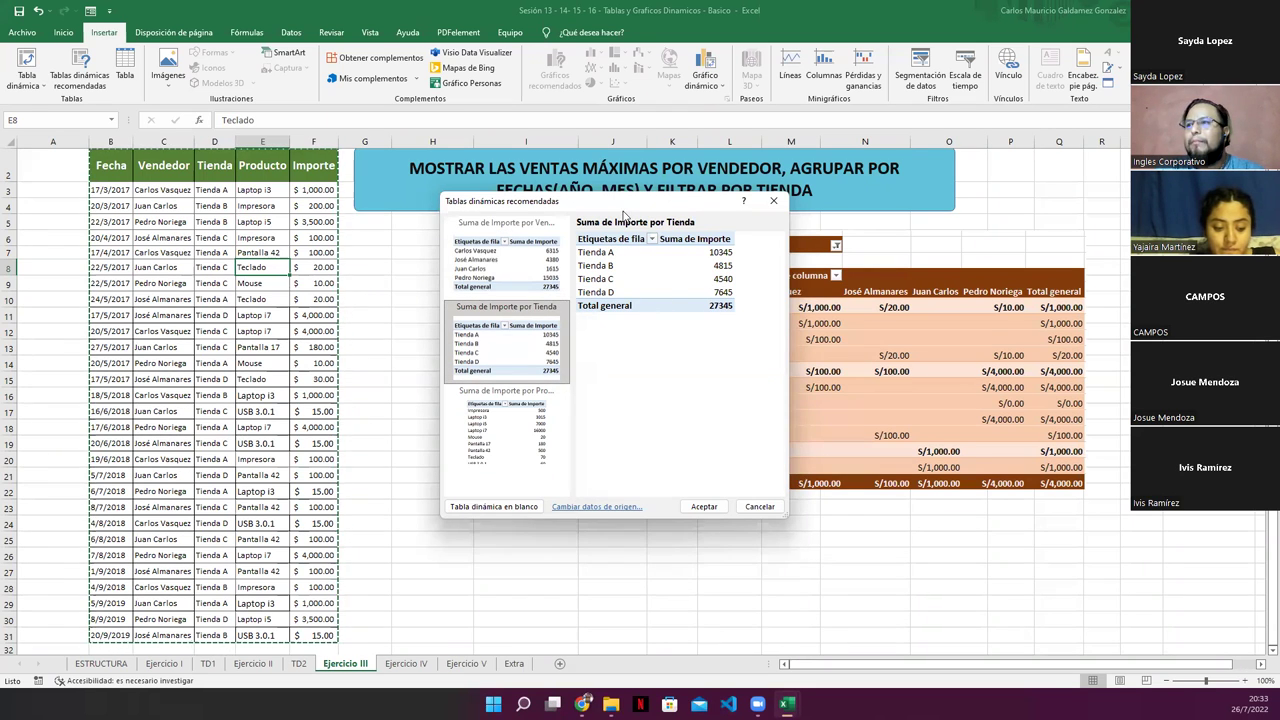
pyautogui.moveTo(623, 205); pyautogui.dragTo(477, 324)
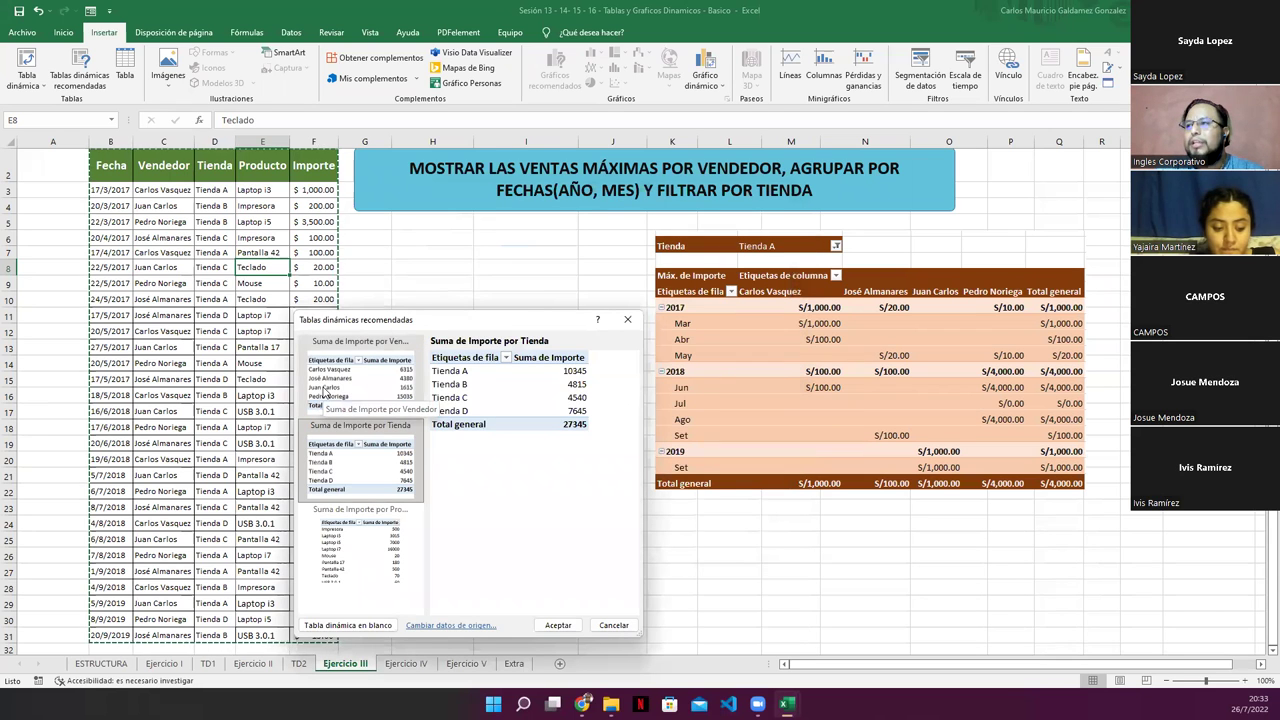
pyautogui.click(360, 540)
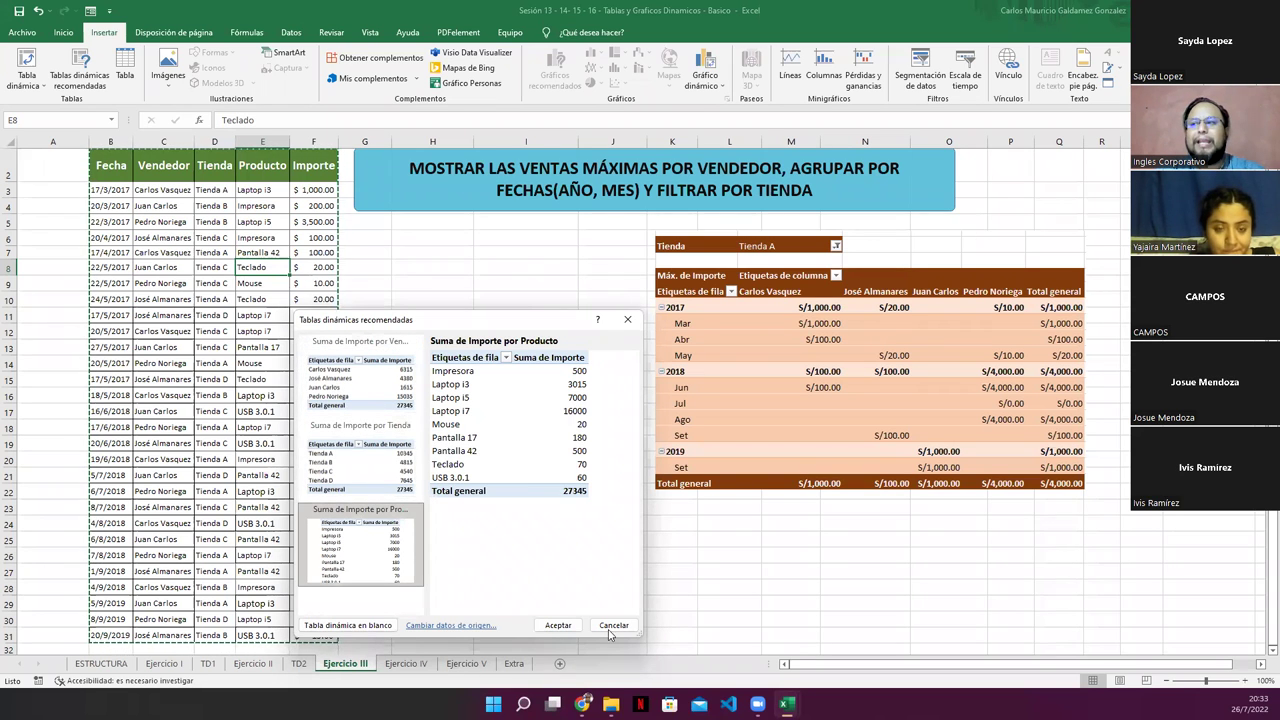
pyautogui.click(347, 625)
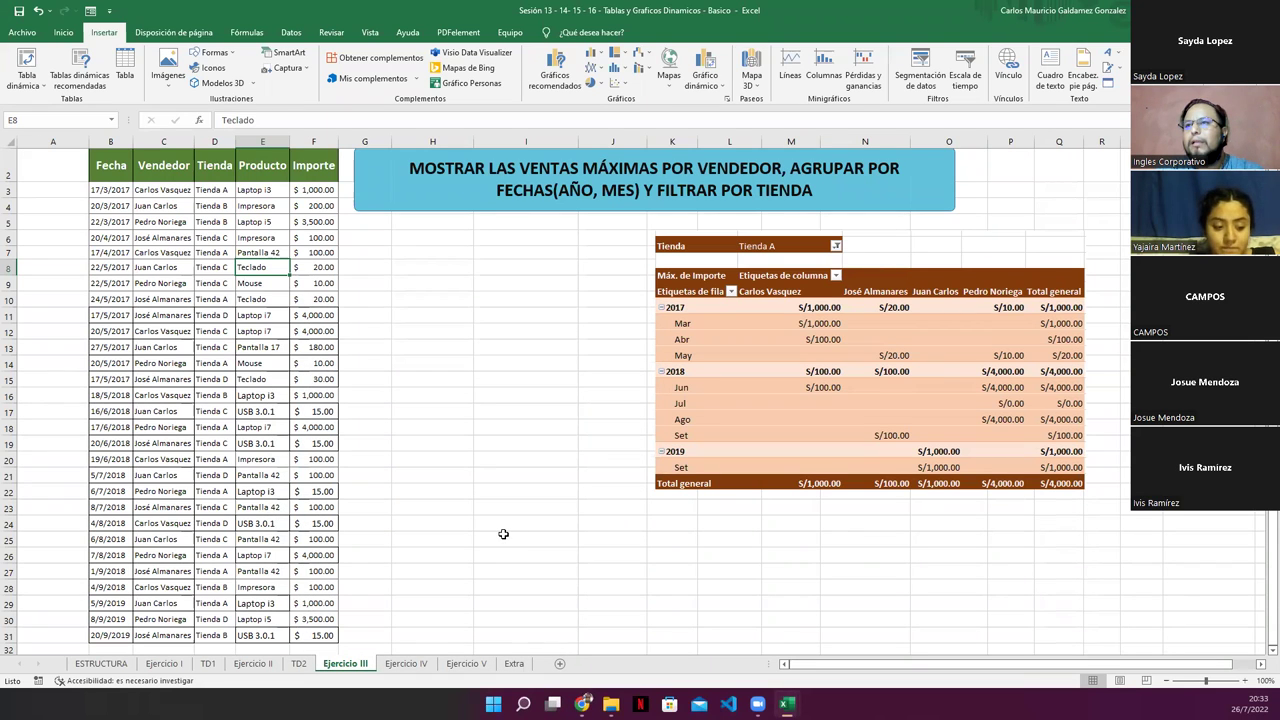
# - Create a blank pivot table, TablaDinámica7, on new sheet Hoja2 from the sales data
pyautogui.click(503, 534)
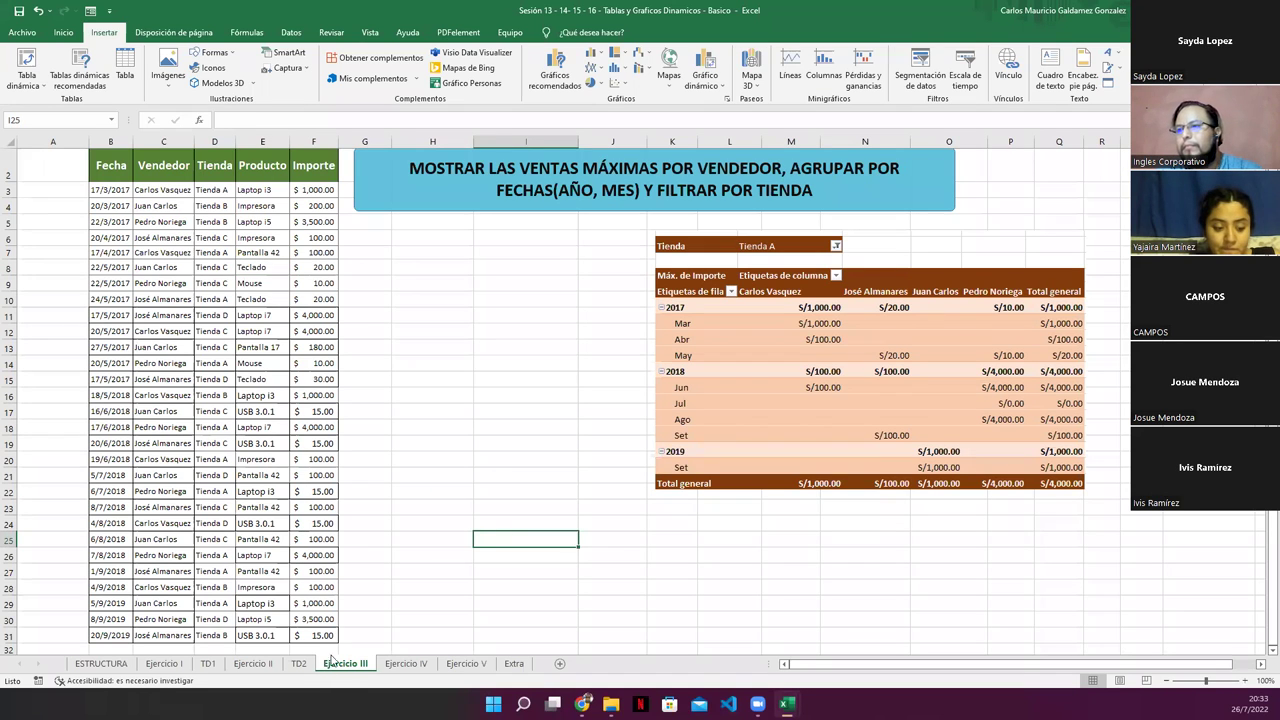
pyautogui.click(270, 443)
pyautogui.click(79, 68)
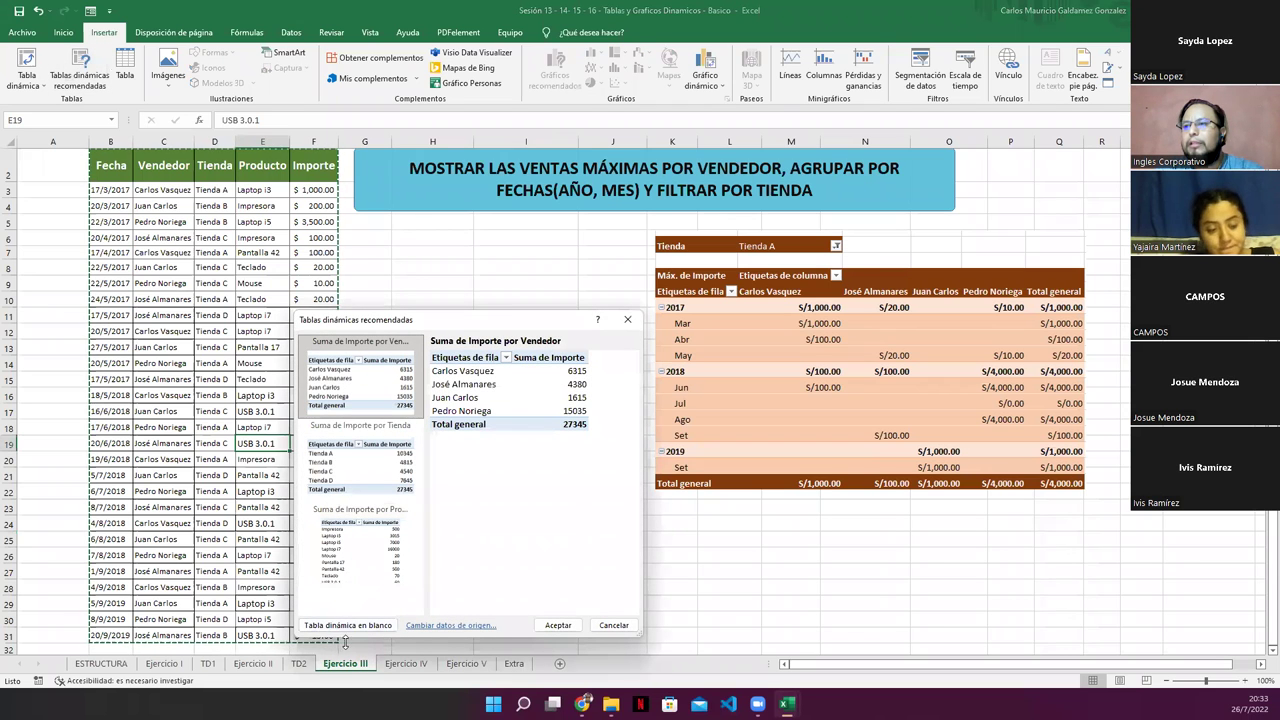
pyautogui.click(350, 625)
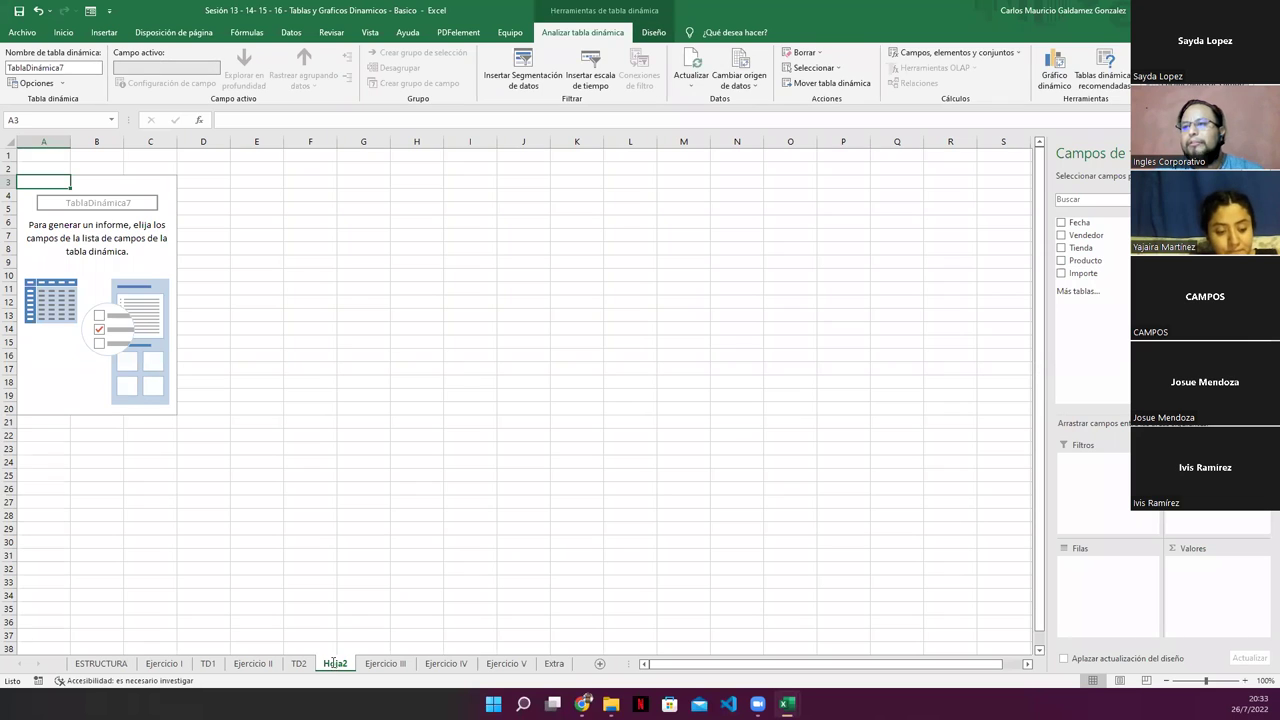
# - Rename the new sheet to TD3 and keep it after Ejercicio III
pyautogui.doubleClick(334, 664)
pyautogui.write('TD3')
pyautogui.press('Return')
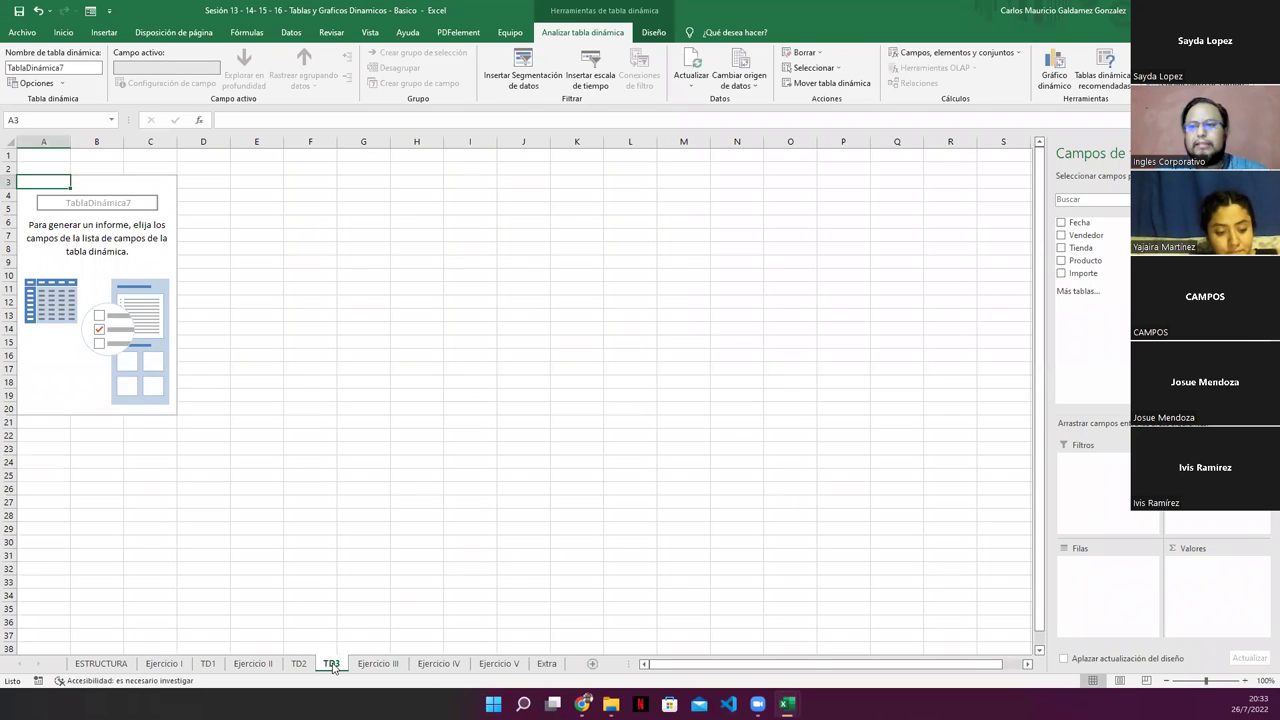
pyautogui.click(398, 666)
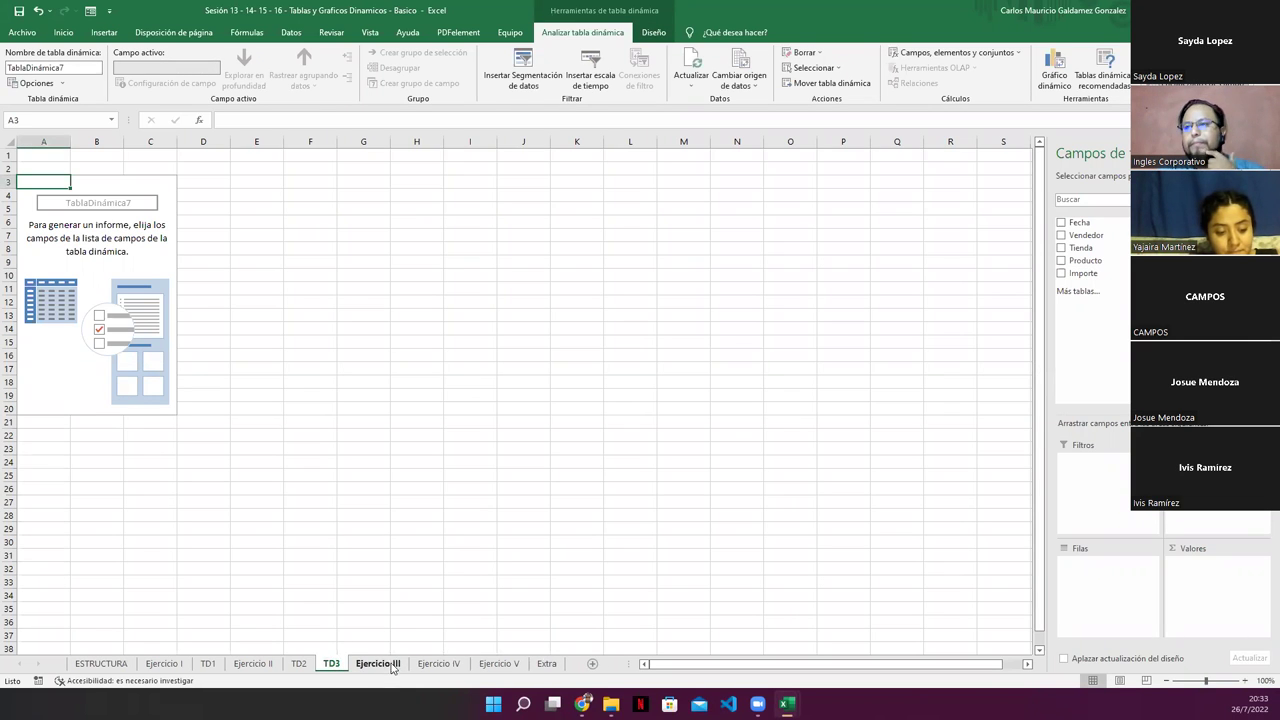
pyautogui.moveTo(328, 667); pyautogui.dragTo(330, 666)
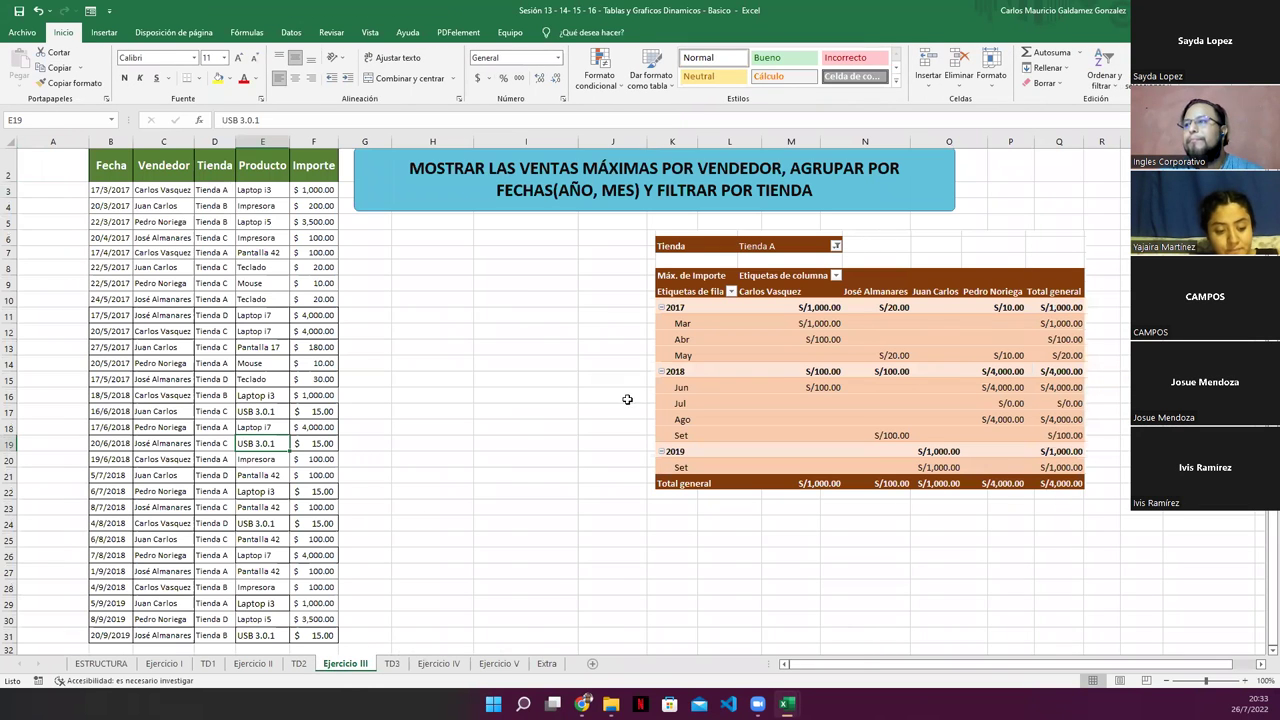
# - Copy the title banner and pivot picture from Ejercicio III and paste them into TD3
pyautogui.click(662, 363)
pyautogui.moveTo(762, 386); pyautogui.dragTo(506, 376)
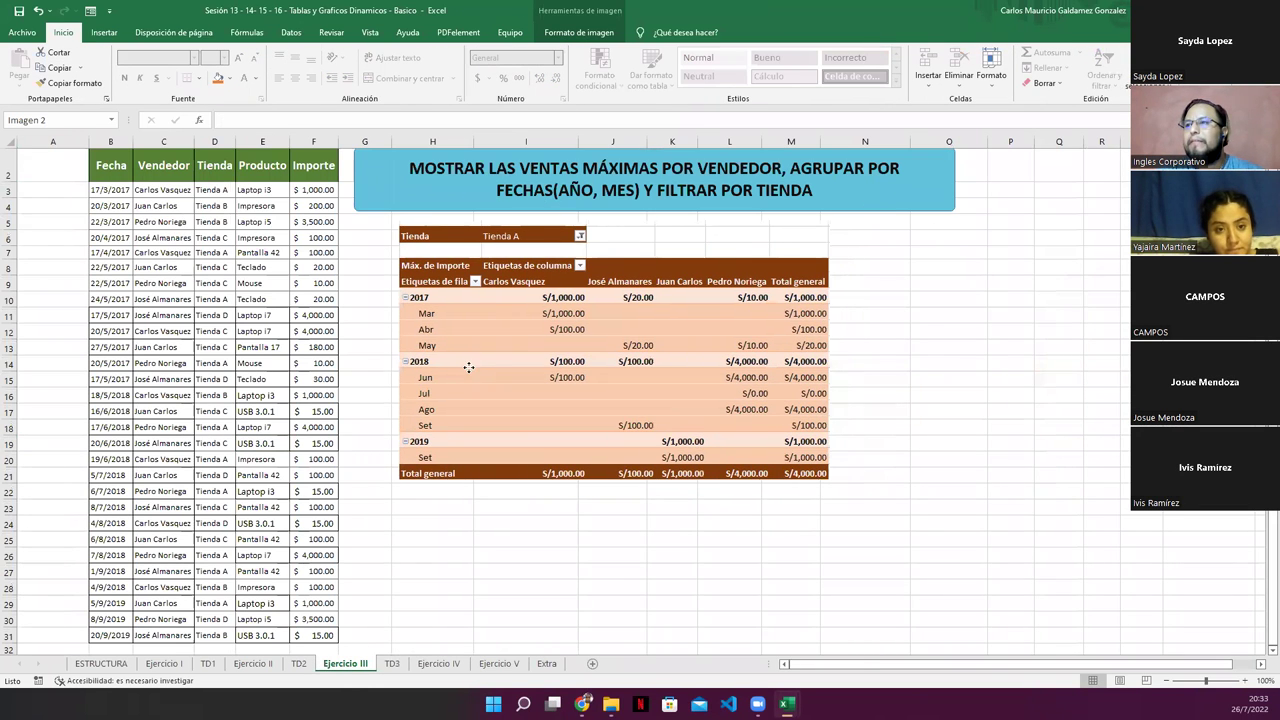
pyautogui.keyDown('ctrl'); pyautogui.click(455, 180); pyautogui.keyUp('ctrl')
pyautogui.hotkey('ctrl', 'c')
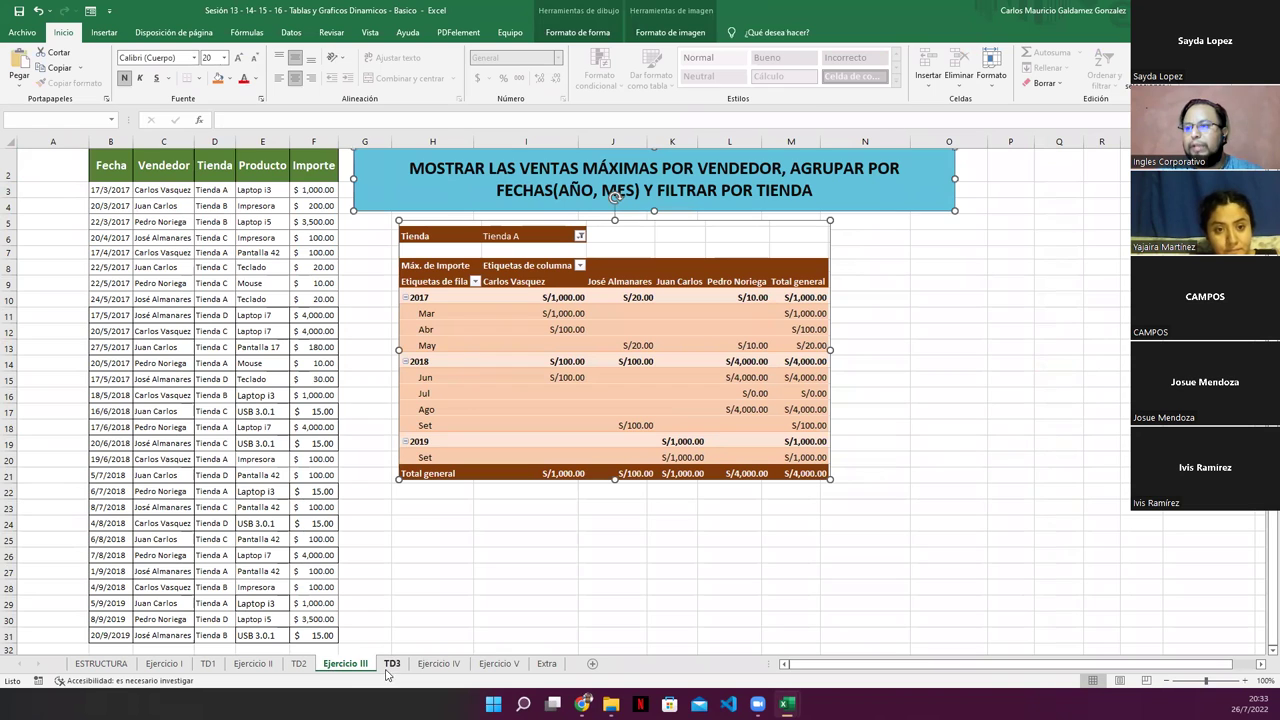
pyautogui.click(391, 663)
pyautogui.click(500, 546)
pyautogui.hotkey('ctrl', 'v')
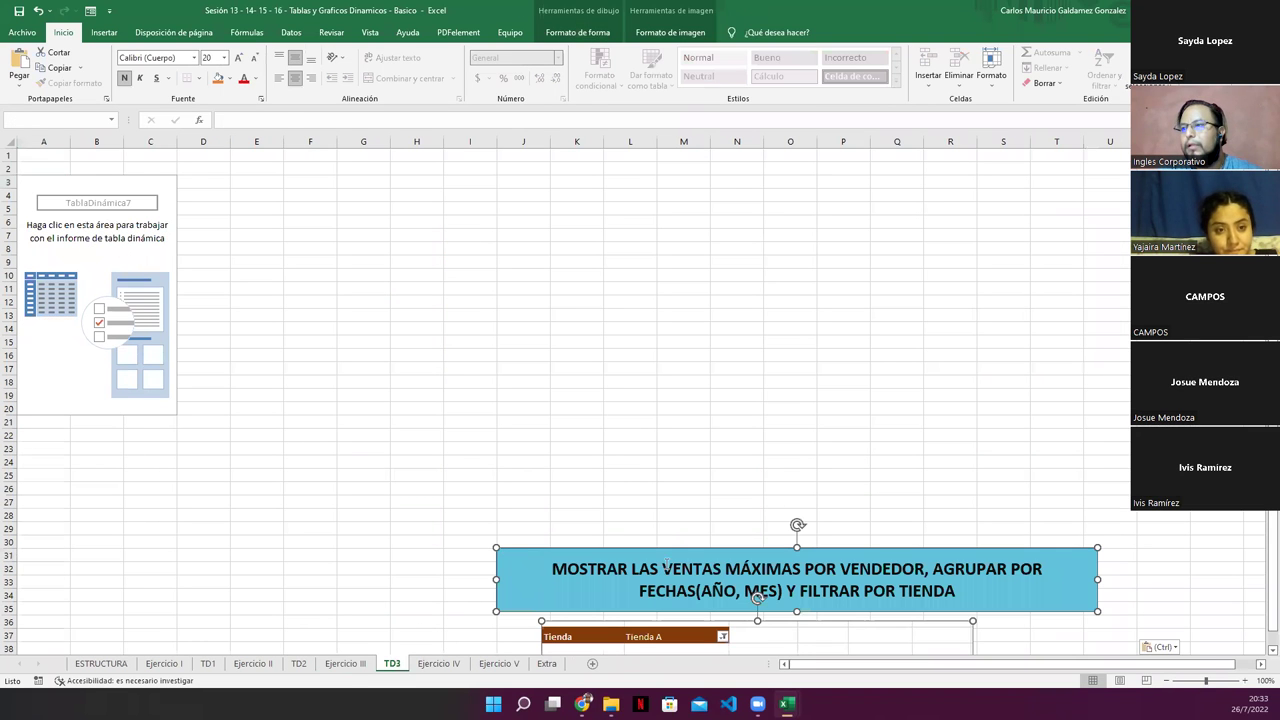
# - Reposition the pasted title banner and pivot picture around the empty pivot table on TD3
pyautogui.moveTo(632, 569); pyautogui.dragTo(722, 569)
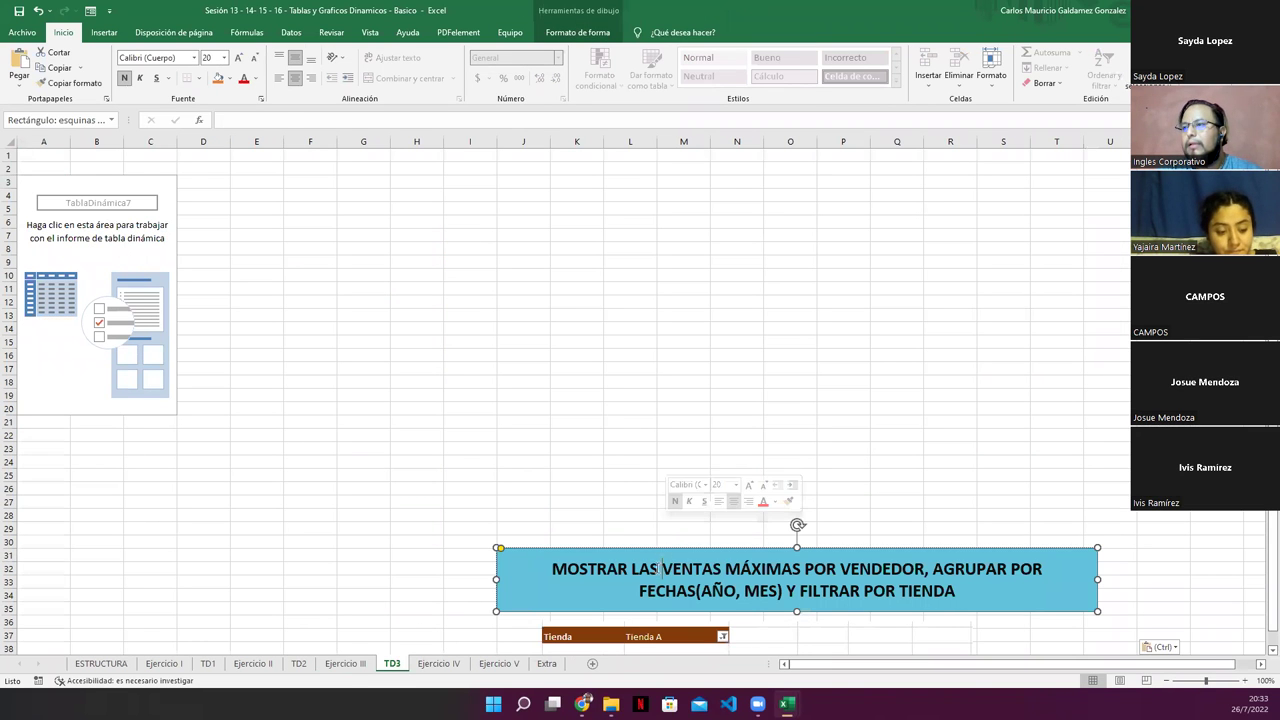
pyautogui.click(534, 423)
pyautogui.moveTo(625, 550)
pyautogui.mouseDown()
pyautogui.moveTo(694, 208)
pyautogui.moveTo(732, 158)
pyautogui.mouseUp()
pyautogui.moveTo(629, 638); pyautogui.dragTo(699, 502)
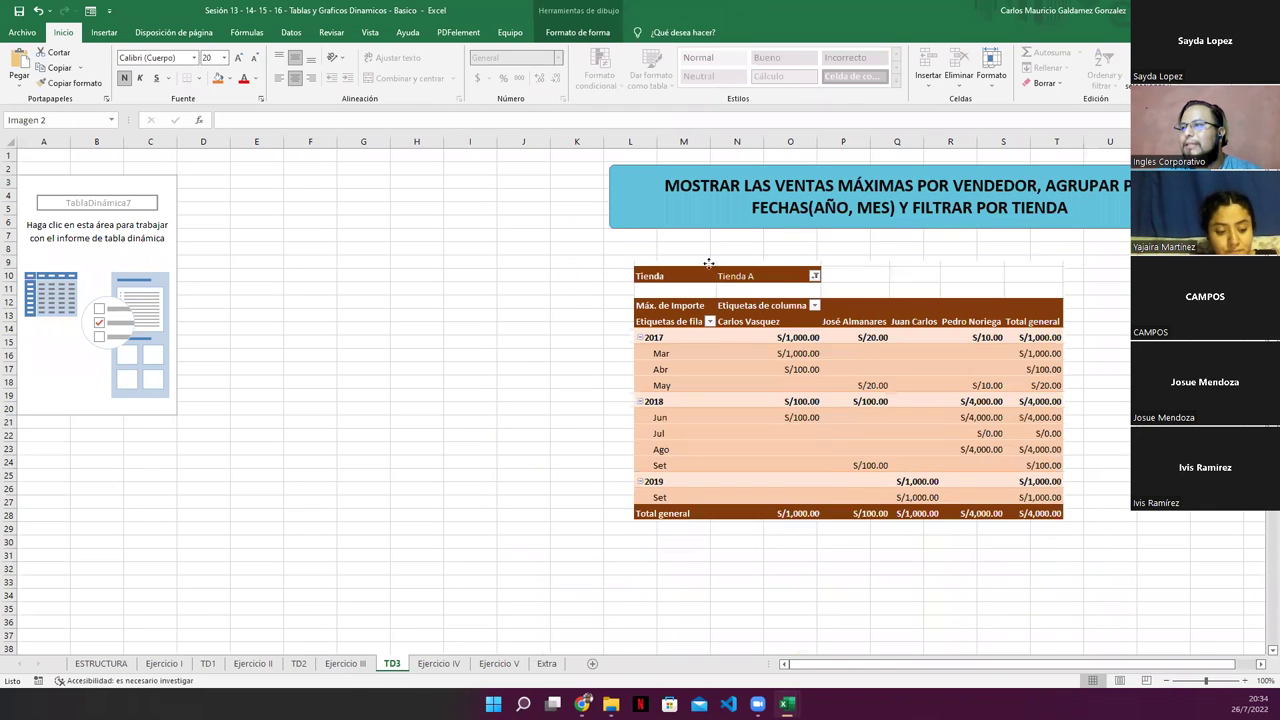
pyautogui.moveTo(758, 357); pyautogui.dragTo(758, 262)
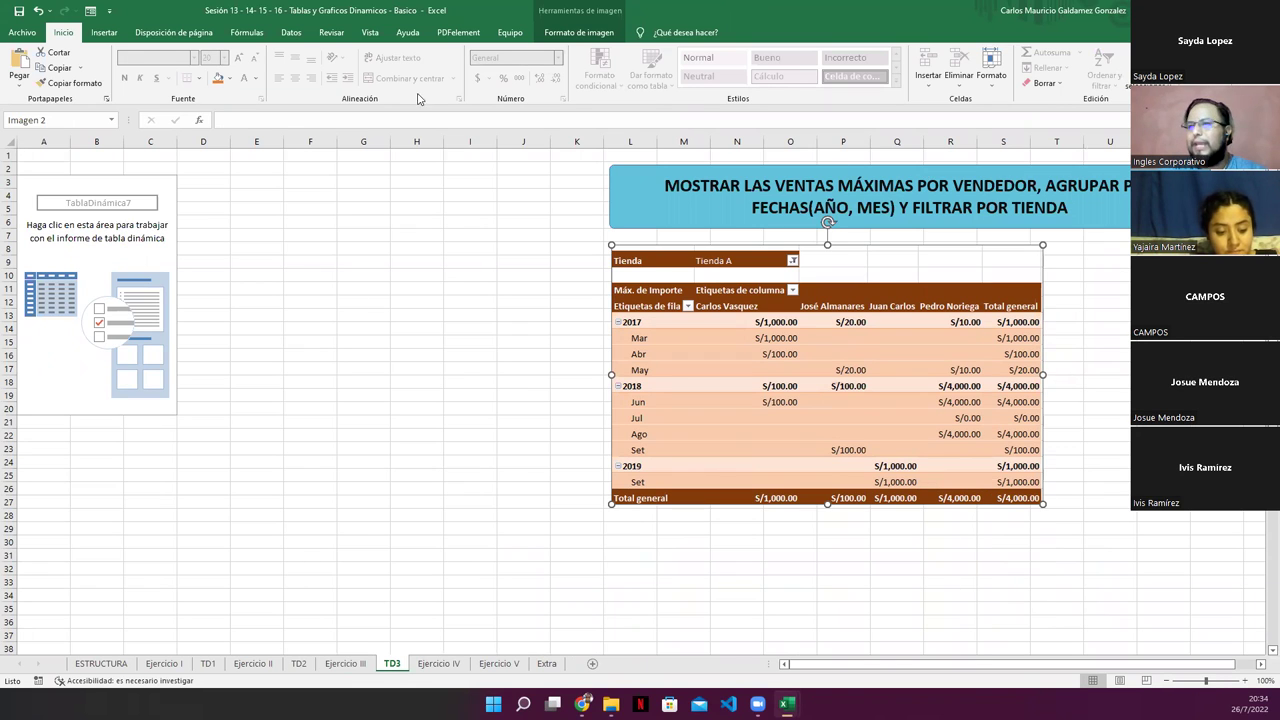
pyautogui.click(64, 353)
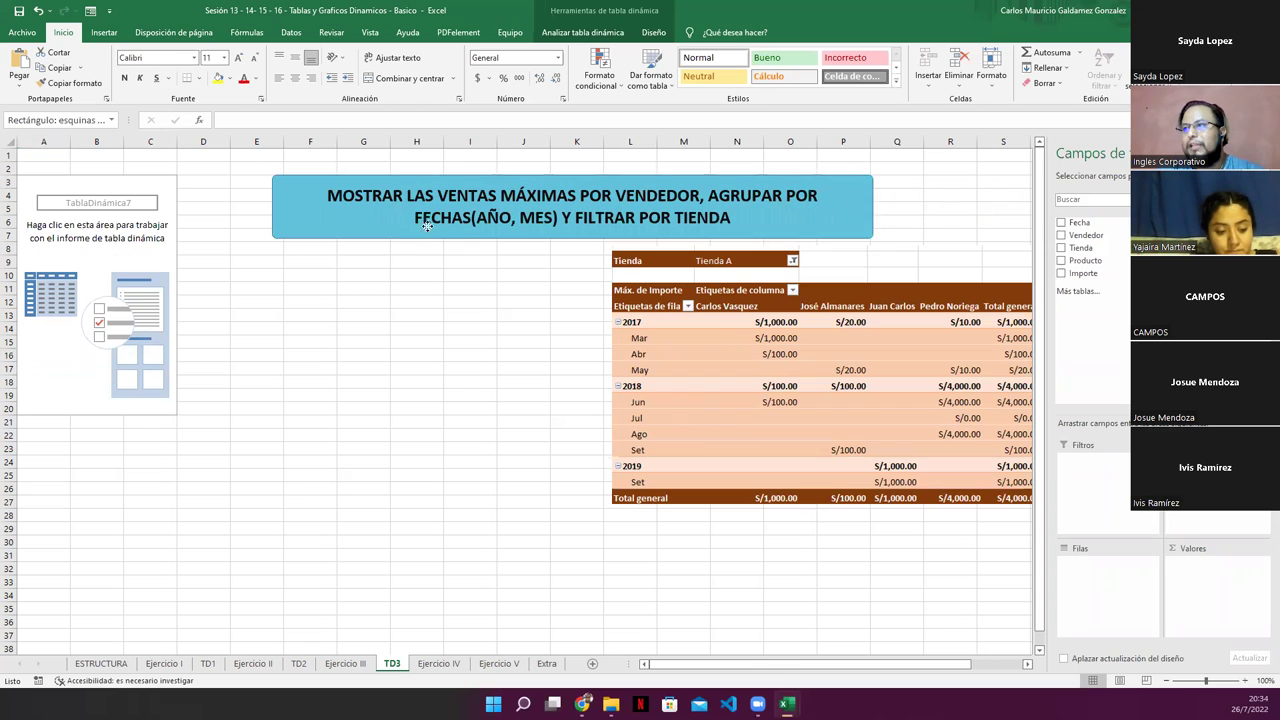
pyautogui.moveTo(775, 230); pyautogui.dragTo(426, 227)
pyautogui.click(151, 261)
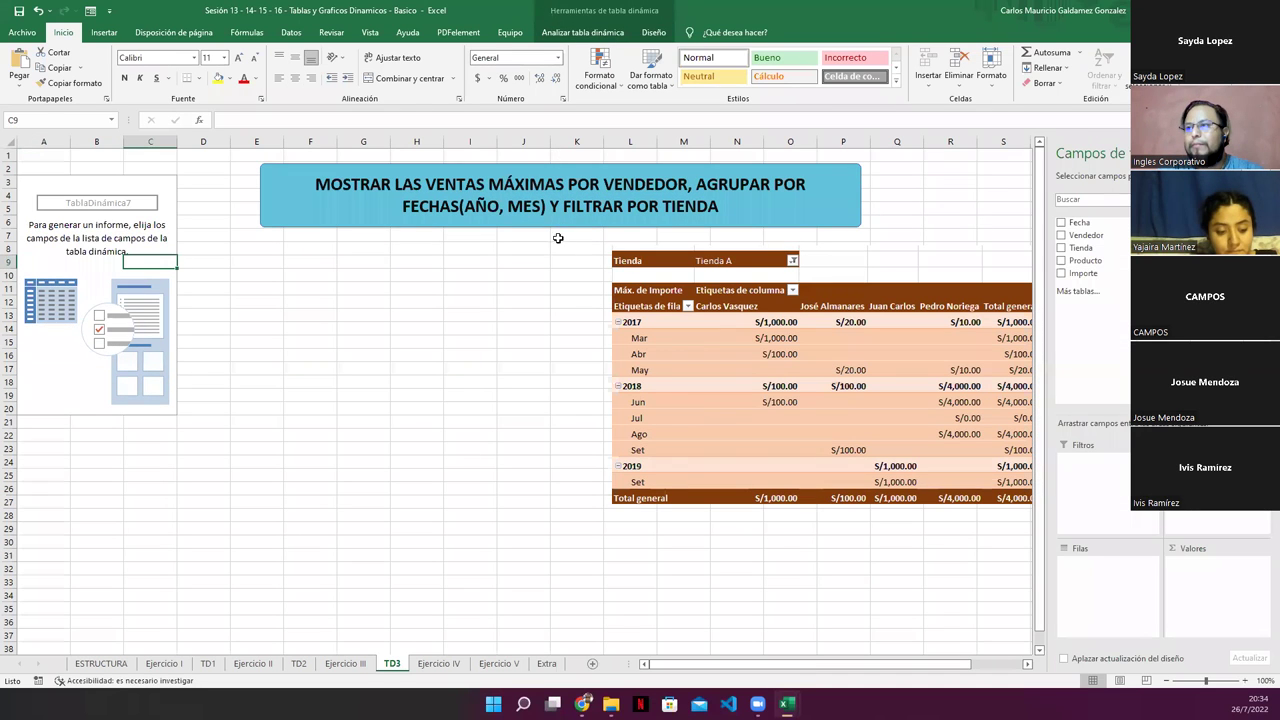
pyautogui.moveTo(558, 230)
pyautogui.mouseDown()
pyautogui.moveTo(354, 615)
pyautogui.moveTo(369, 660)
pyautogui.mouseUp()
pyautogui.moveTo(739, 417); pyautogui.dragTo(768, 554)
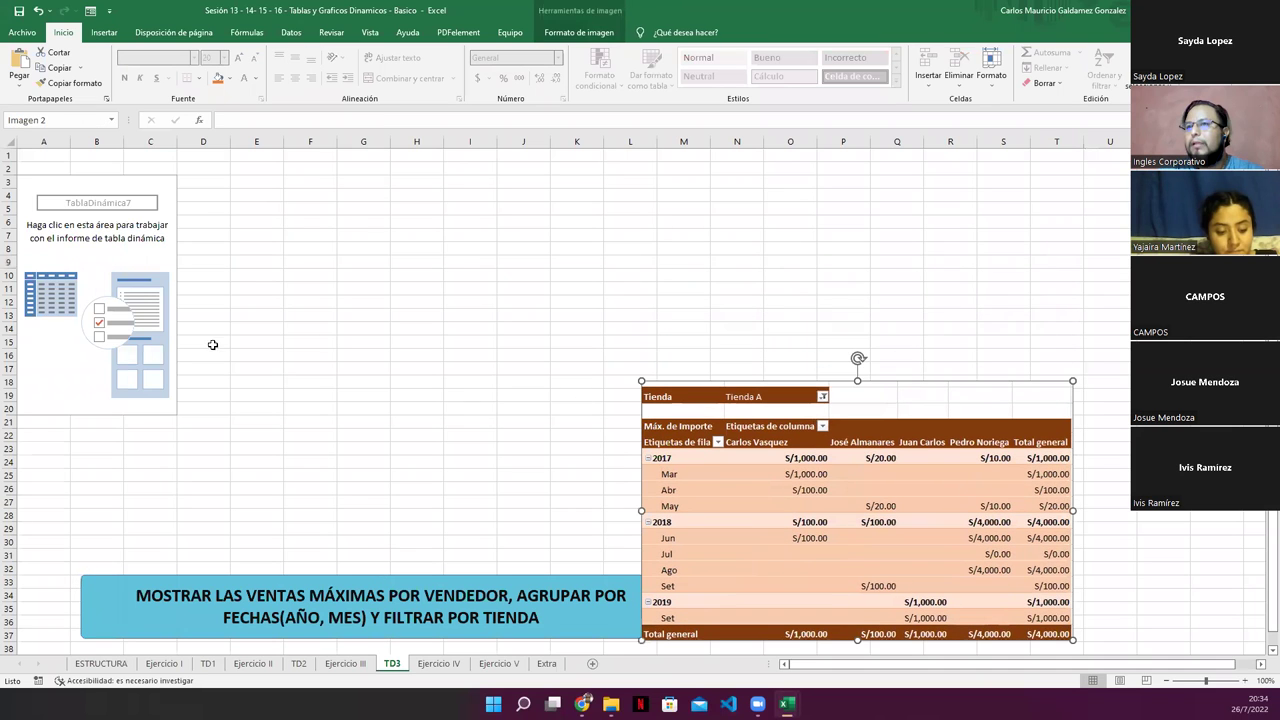
pyautogui.click(130, 257)
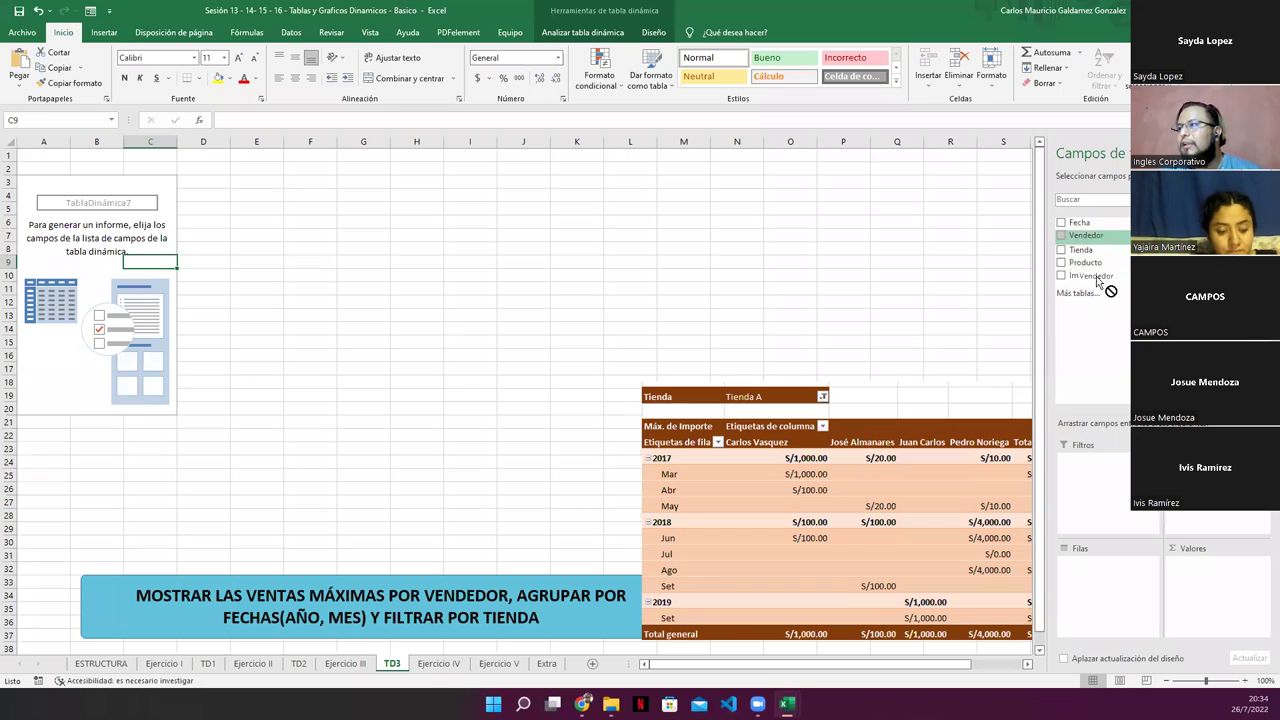
# - Lay out Vendedor in columns, Fecha years and months in rows, and Suma de Importe, totalling 27345
pyautogui.moveTo(1085, 235); pyautogui.dragTo(1200, 520)
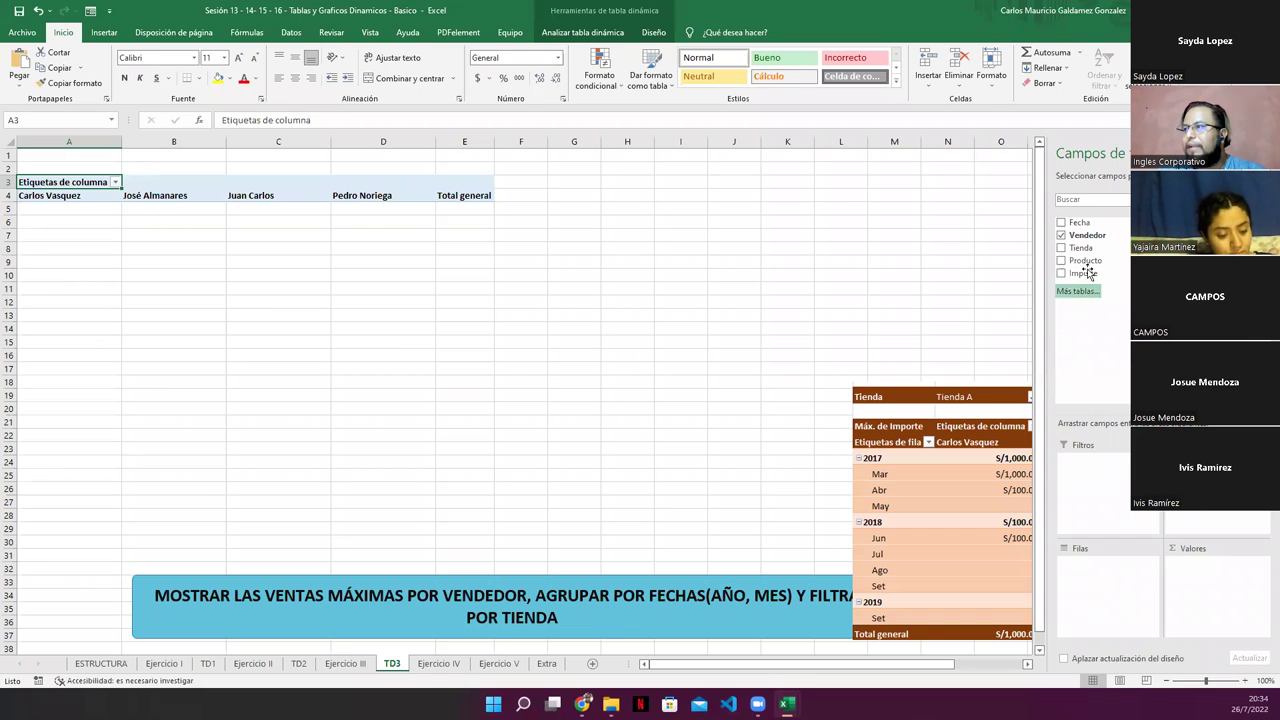
pyautogui.moveTo(1079, 222); pyautogui.dragTo(1090, 598)
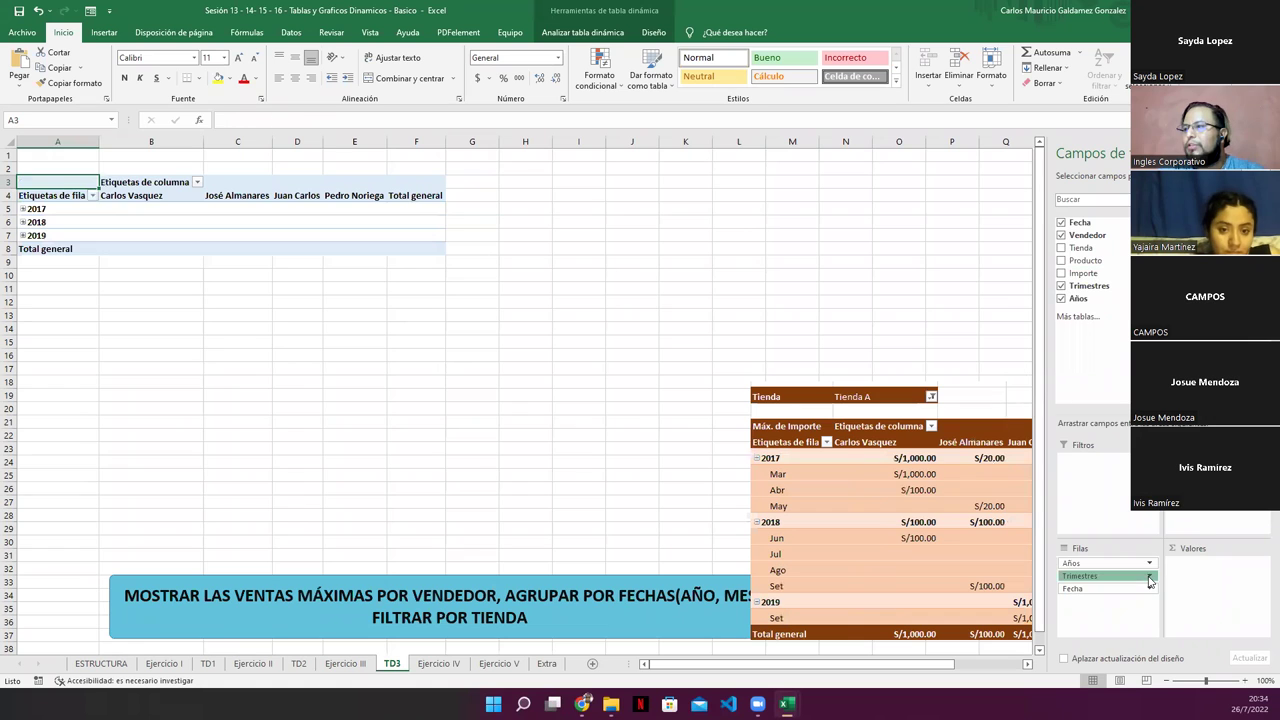
pyautogui.click(1149, 578)
pyautogui.click(1090, 549)
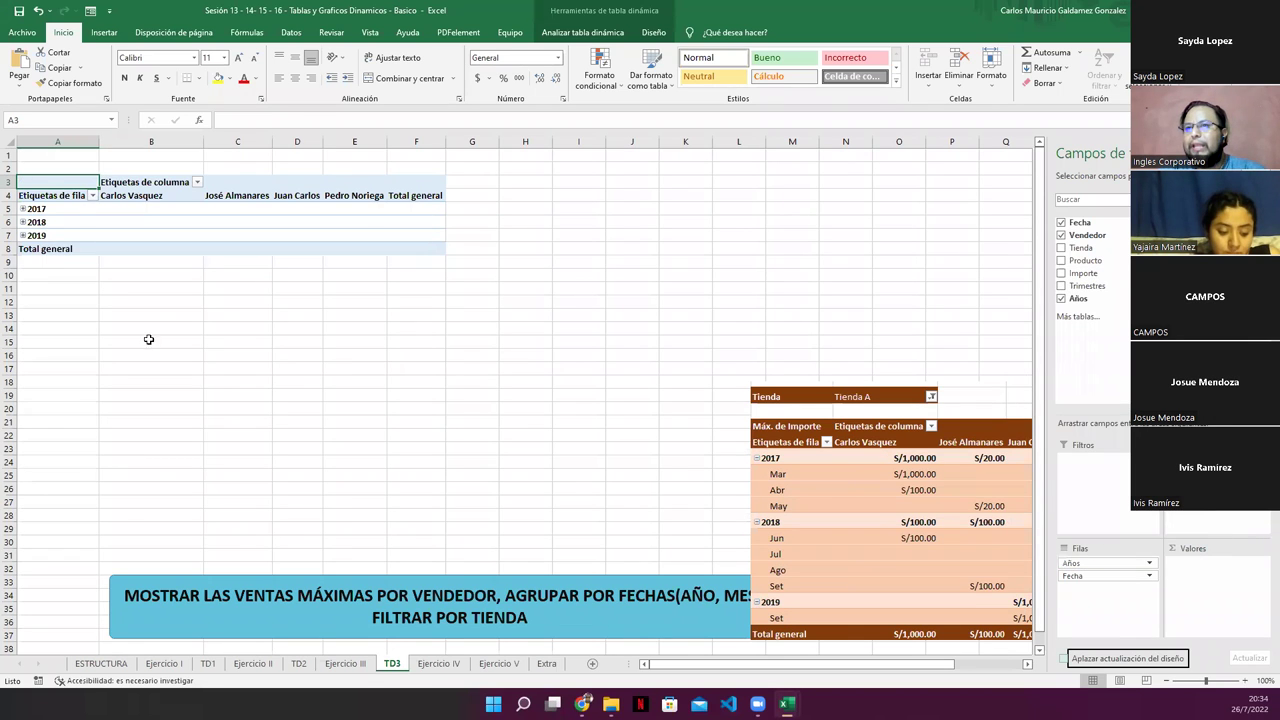
pyautogui.click(22, 209)
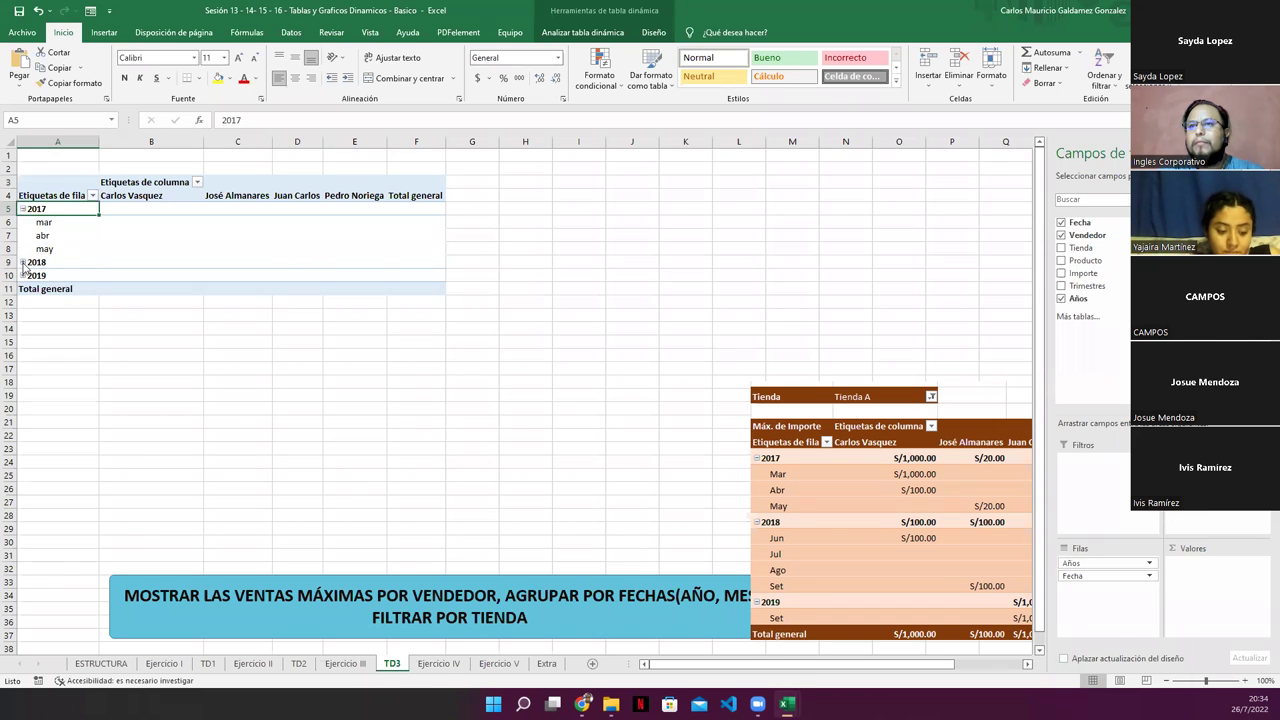
pyautogui.click(22, 262)
pyautogui.click(22, 342)
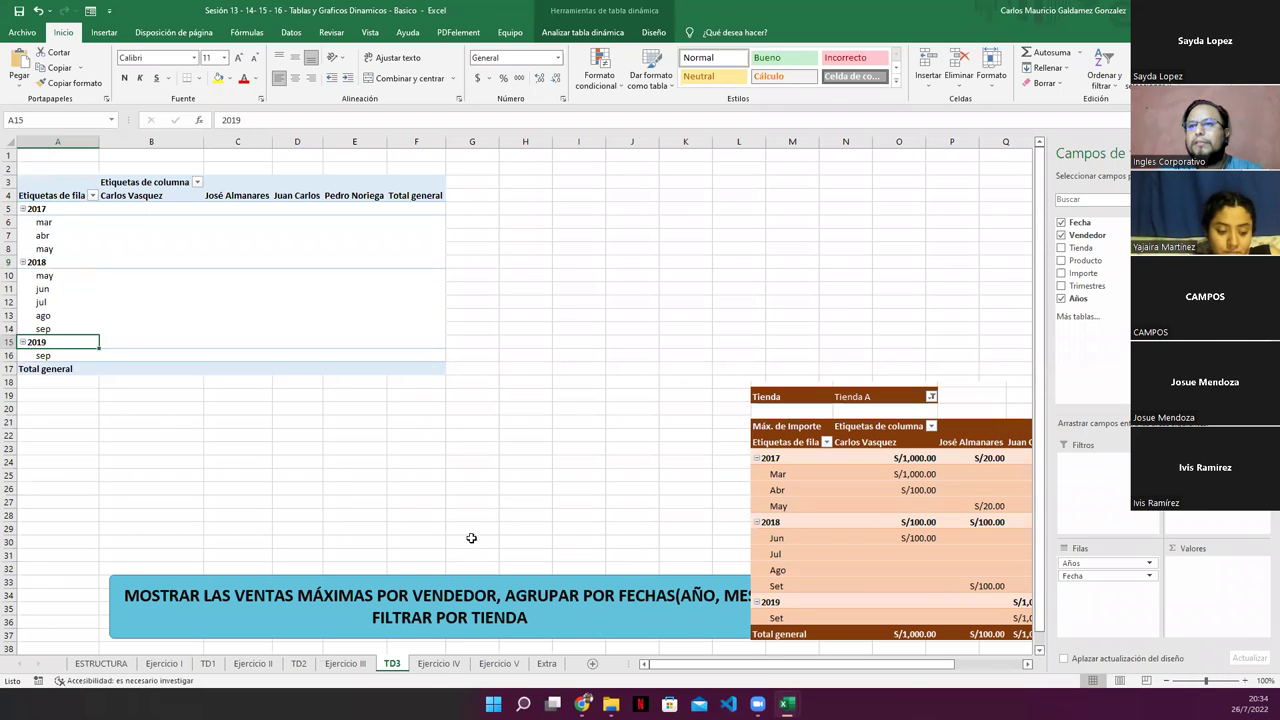
pyautogui.moveTo(1083, 273); pyautogui.dragTo(1222, 577)
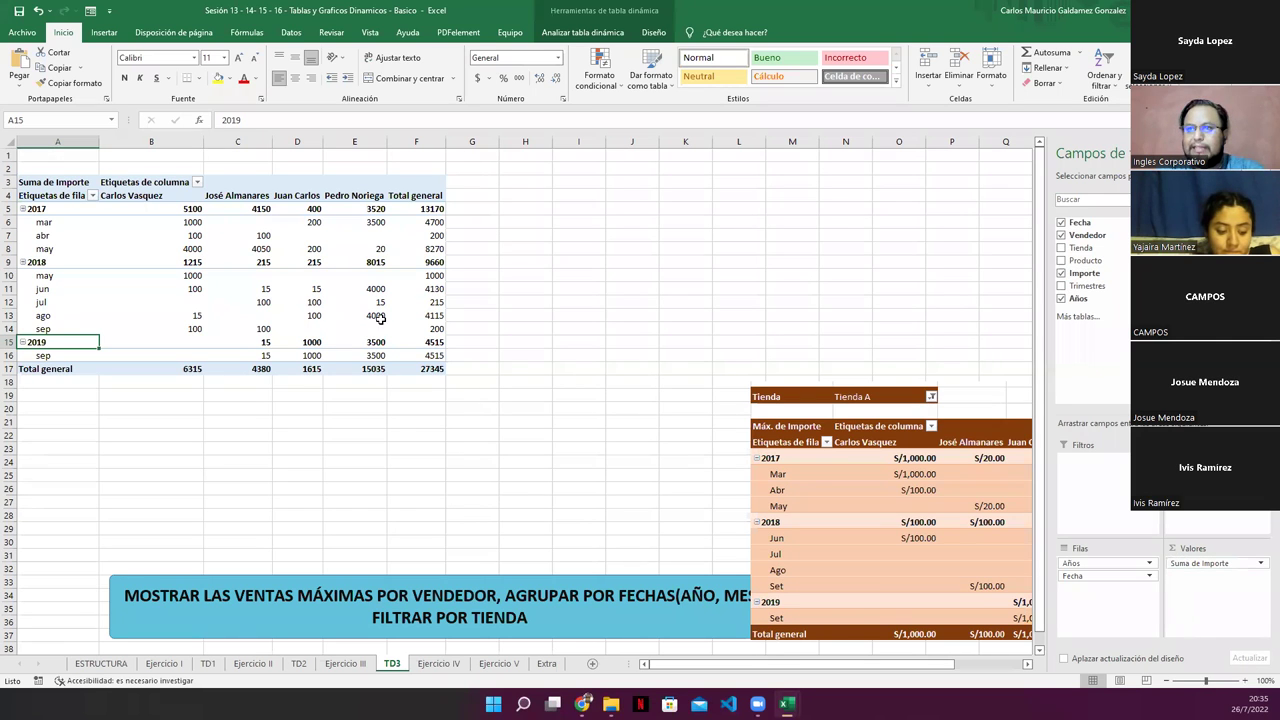
# - Change the Importe value summary from Suma to Máx., giving a 4000 grand total
pyautogui.click(1260, 565)
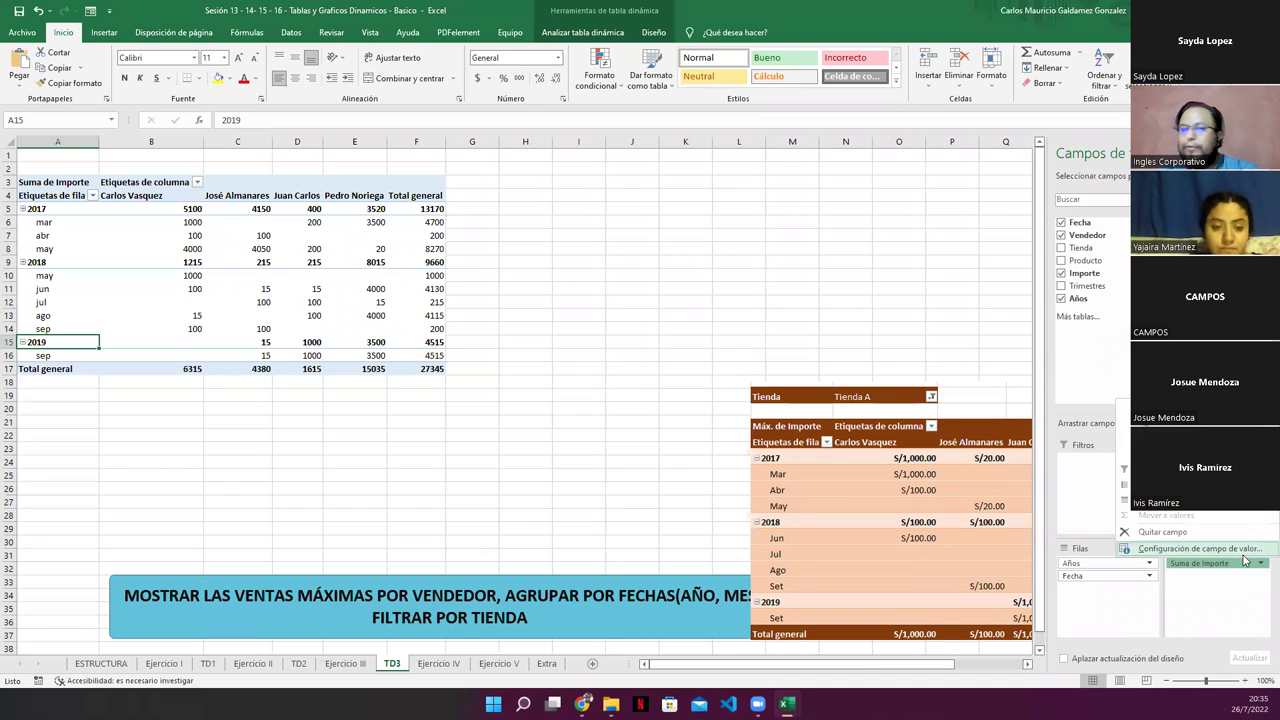
pyautogui.click(1244, 553)
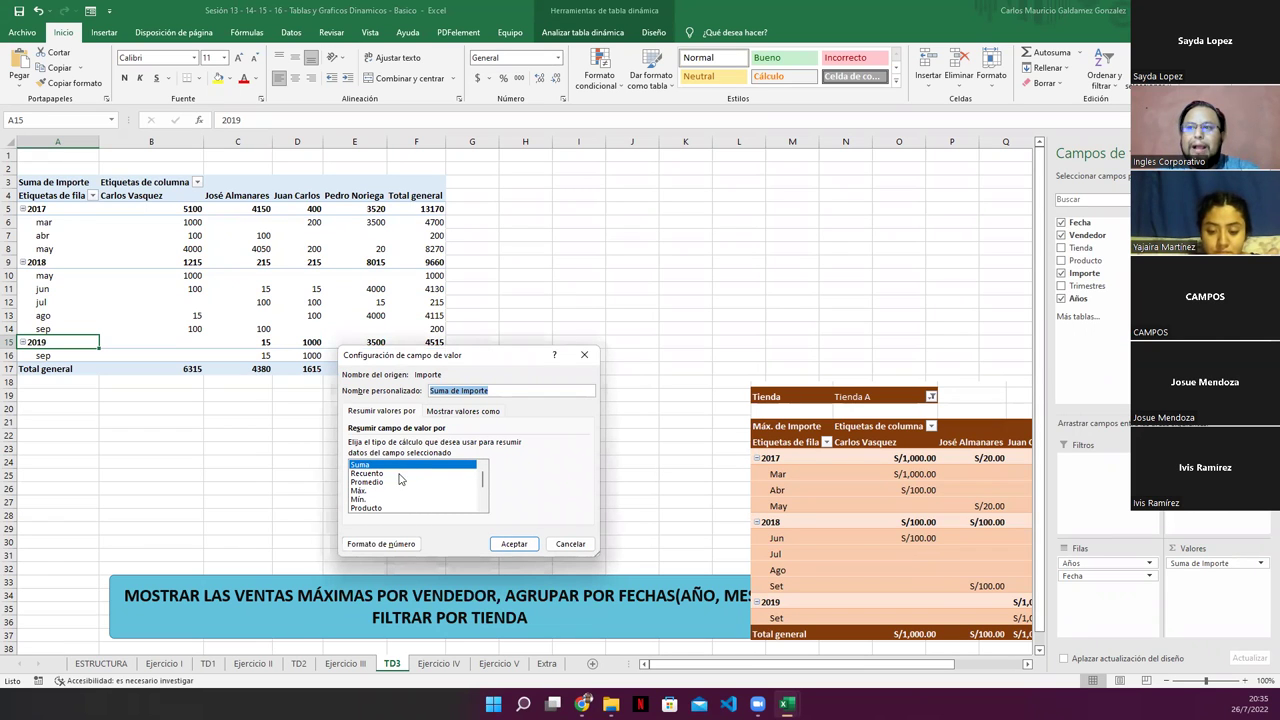
pyautogui.click(360, 490)
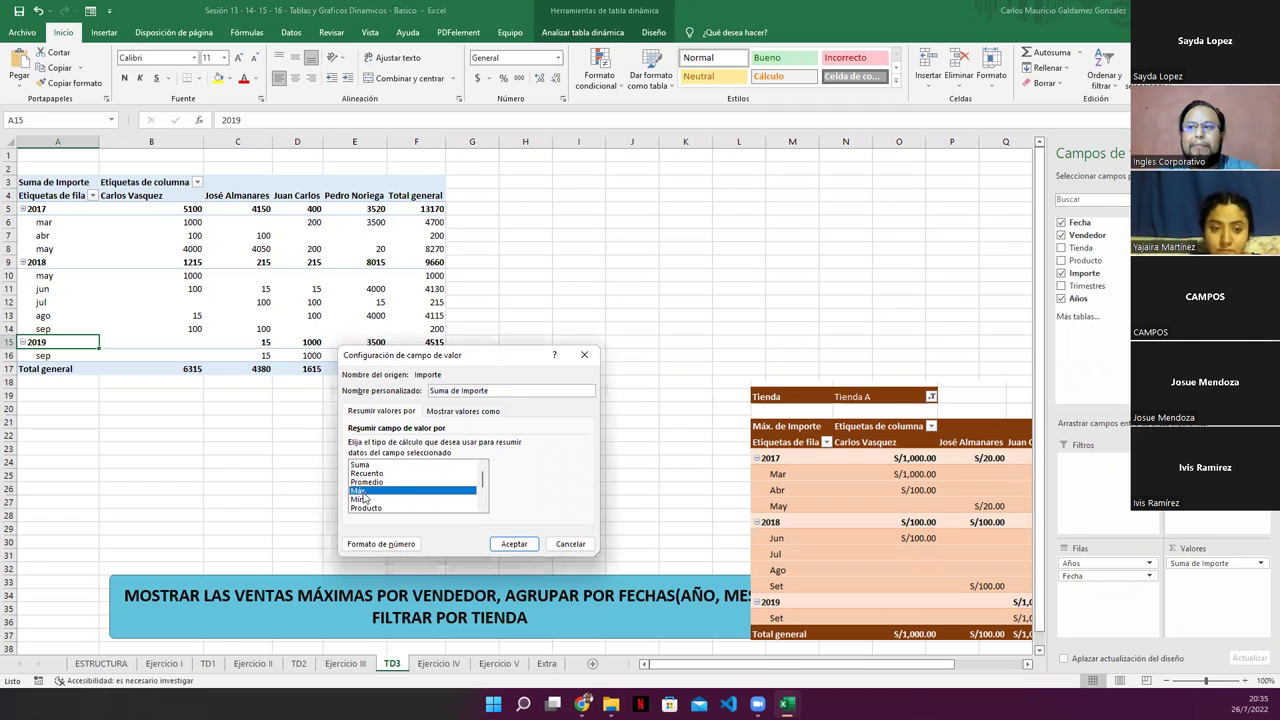
pyautogui.click(513, 544)
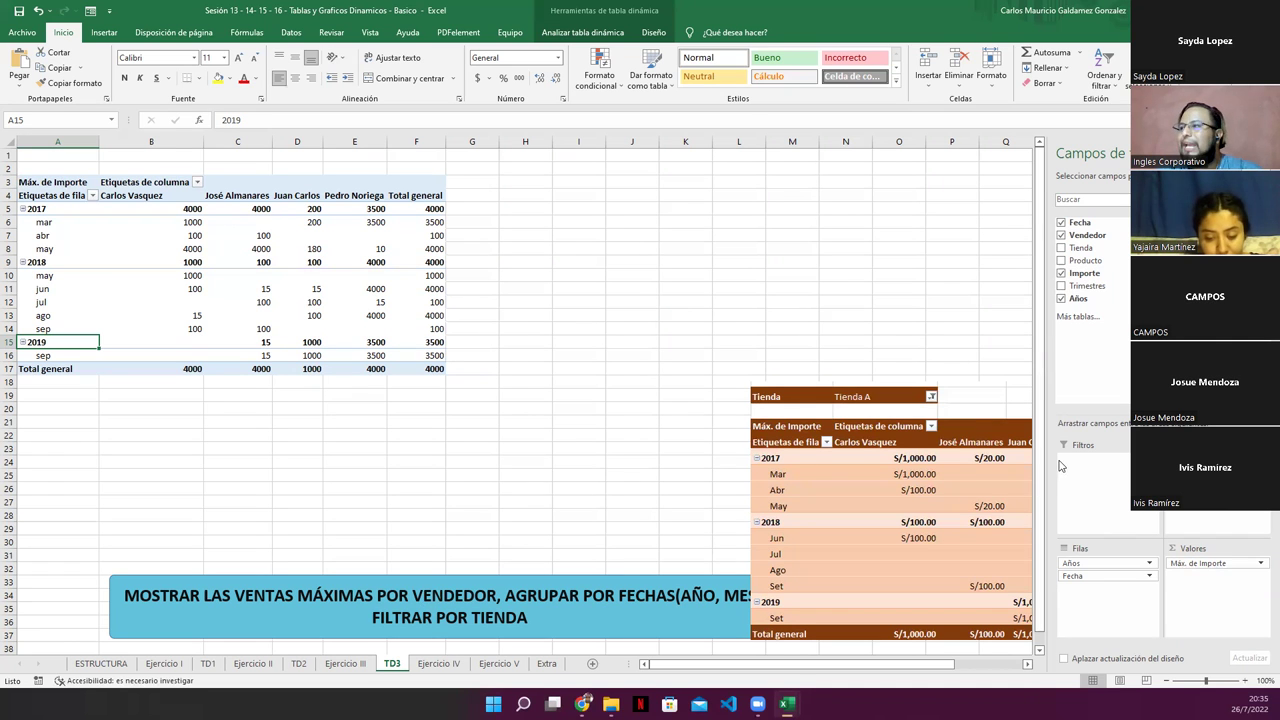
# - Move the reference pivot picture up and left, and highlight 'FILTRAR POR TIENDA' in the task
pyautogui.moveTo(829, 453)
pyautogui.mouseDown()
pyautogui.moveTo(623, 349)
pyautogui.moveTo(619, 378)
pyautogui.mouseUp()
pyautogui.click(305, 342)
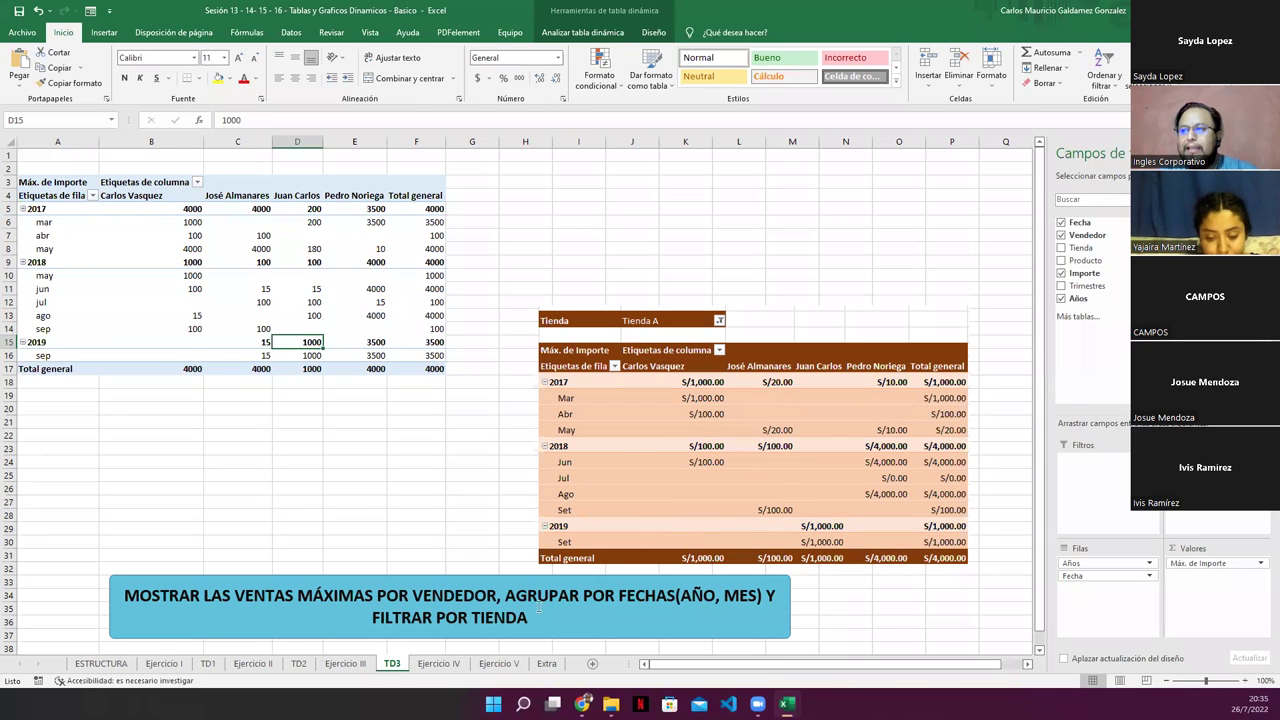
pyautogui.moveTo(370, 618); pyautogui.dragTo(527, 620)
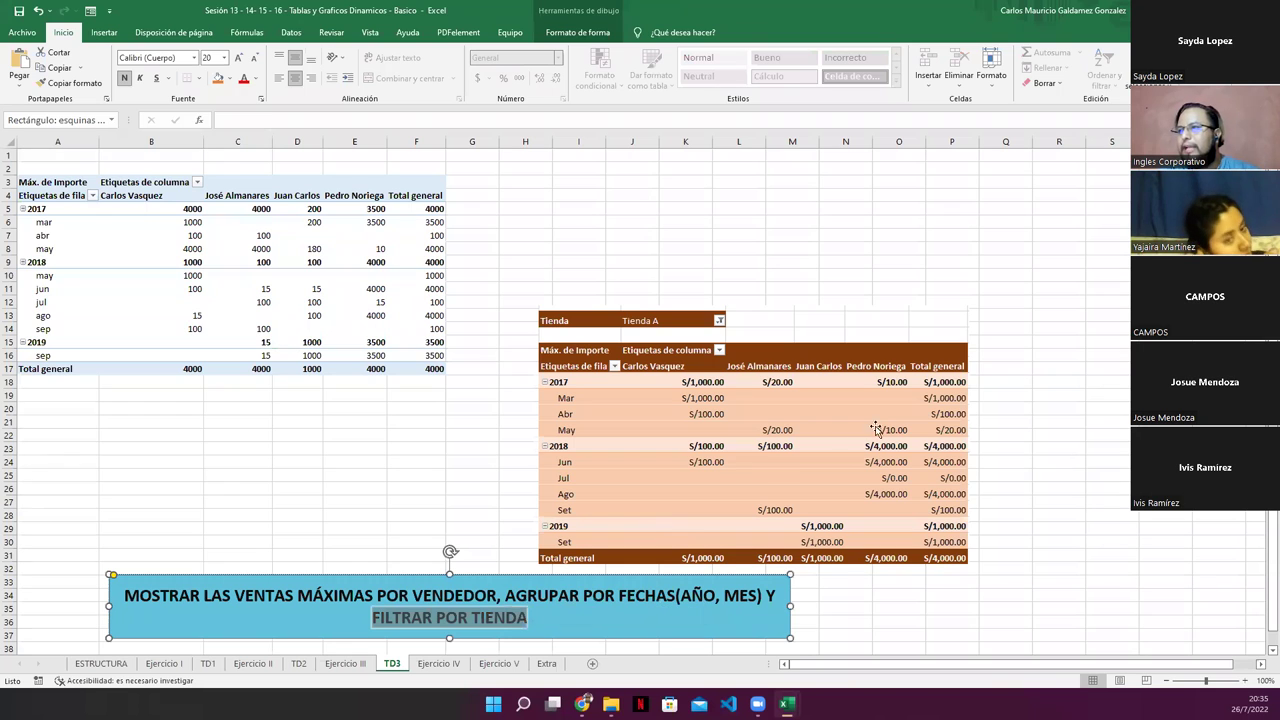
# - Add Tienda as a report filter set to Tienda A, then select the pivot's value cells
pyautogui.click(310, 313)
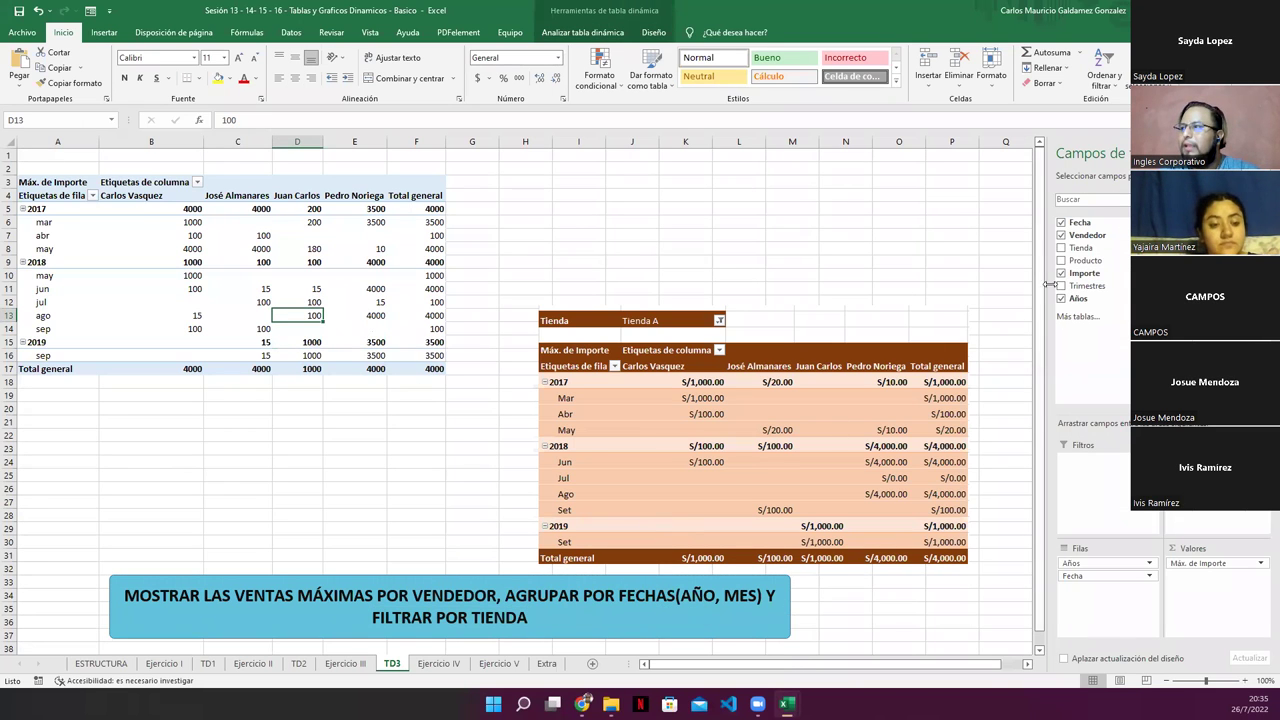
pyautogui.moveTo(1080, 248); pyautogui.dragTo(1095, 468)
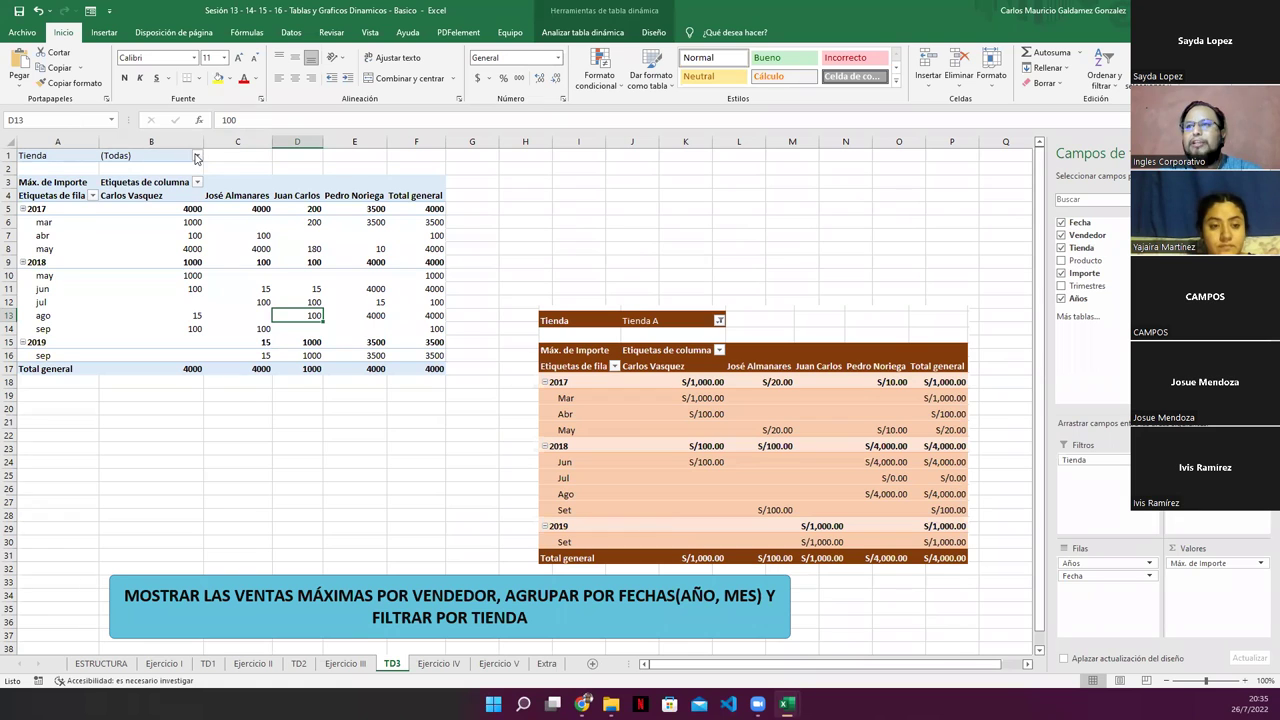
pyautogui.click(197, 155)
pyautogui.click(77, 198)
pyautogui.click(117, 323)
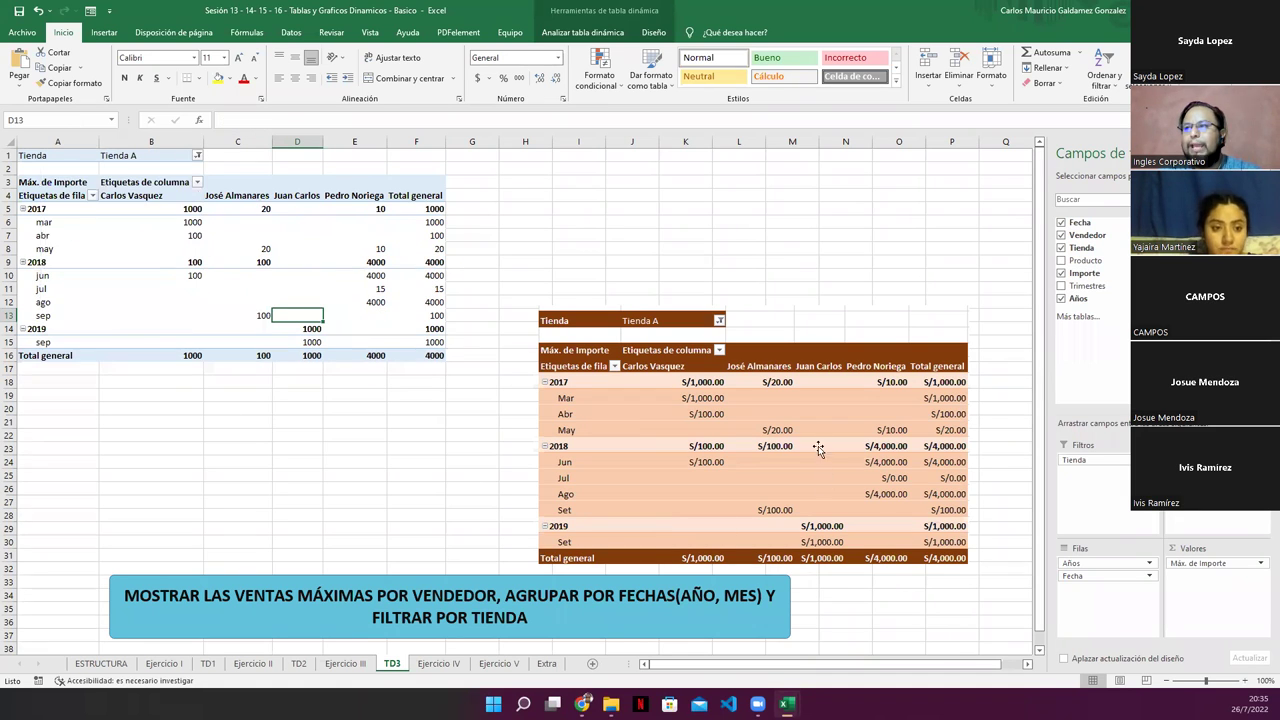
pyautogui.moveTo(154, 209); pyautogui.dragTo(418, 348)
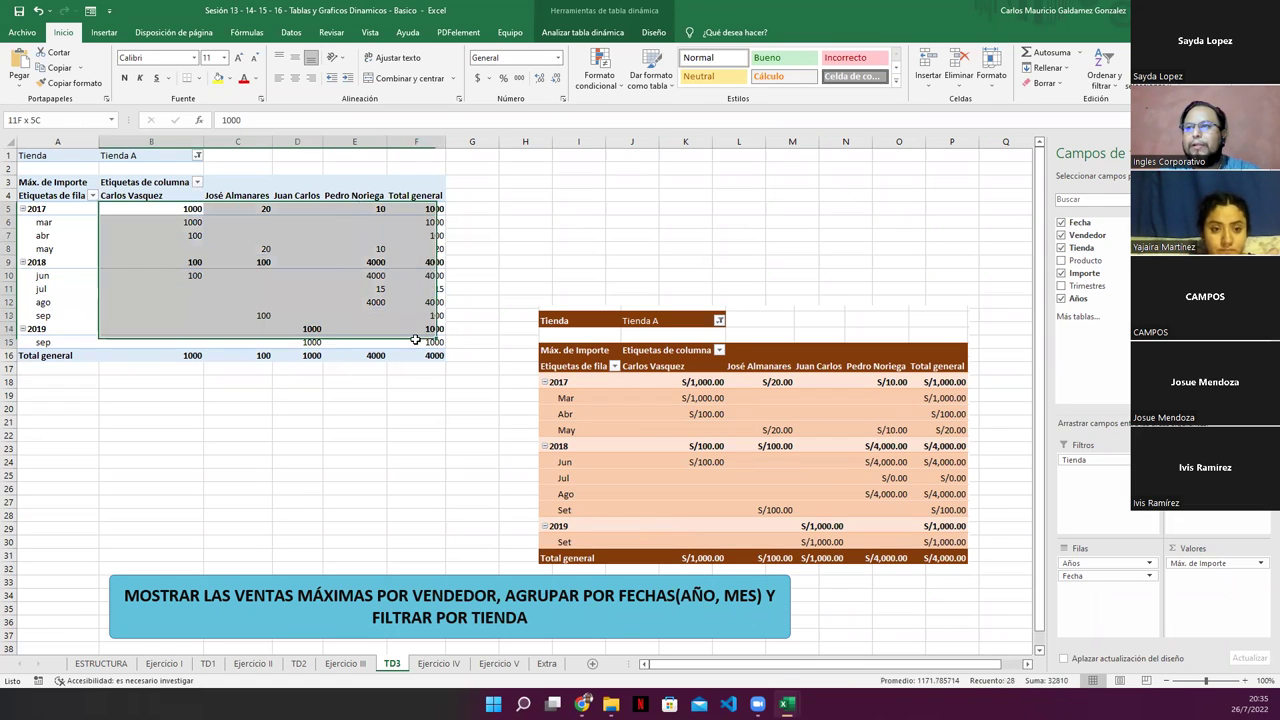
# - Apply Contabilidad accounting format ($, two decimals) to the values and filter to Tienda B
pyautogui.click(477, 78)
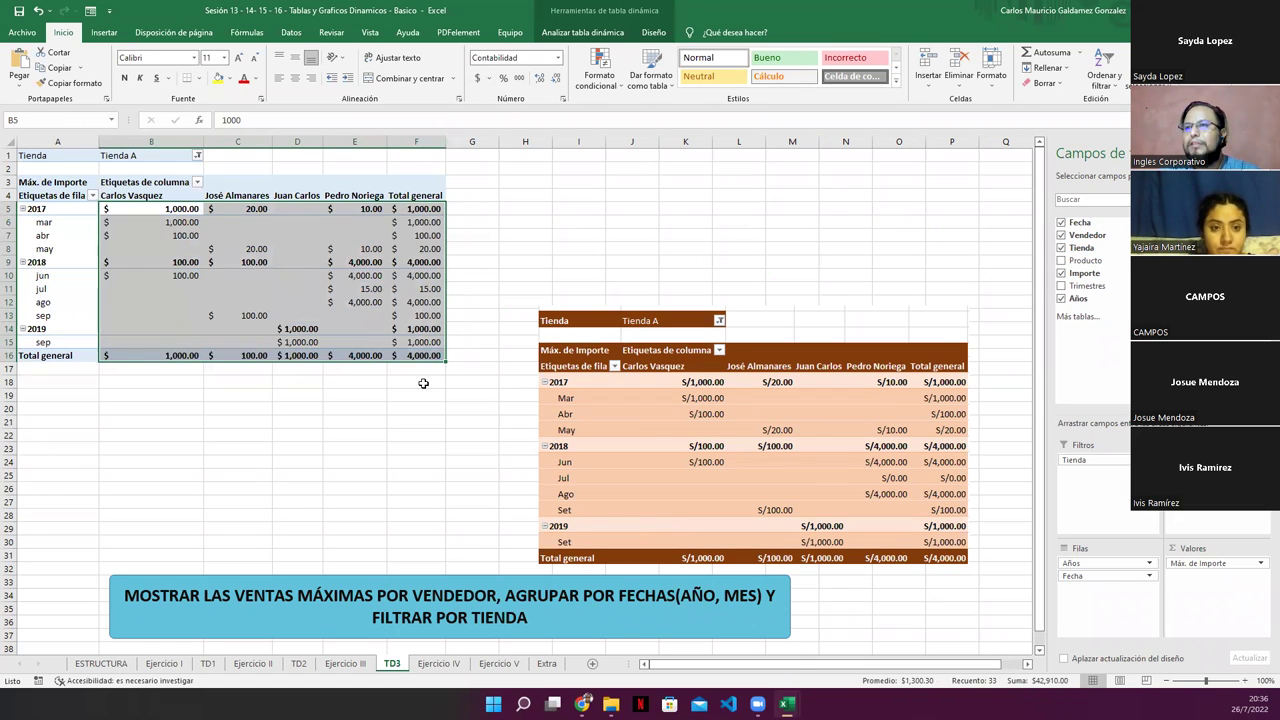
pyautogui.click(198, 156)
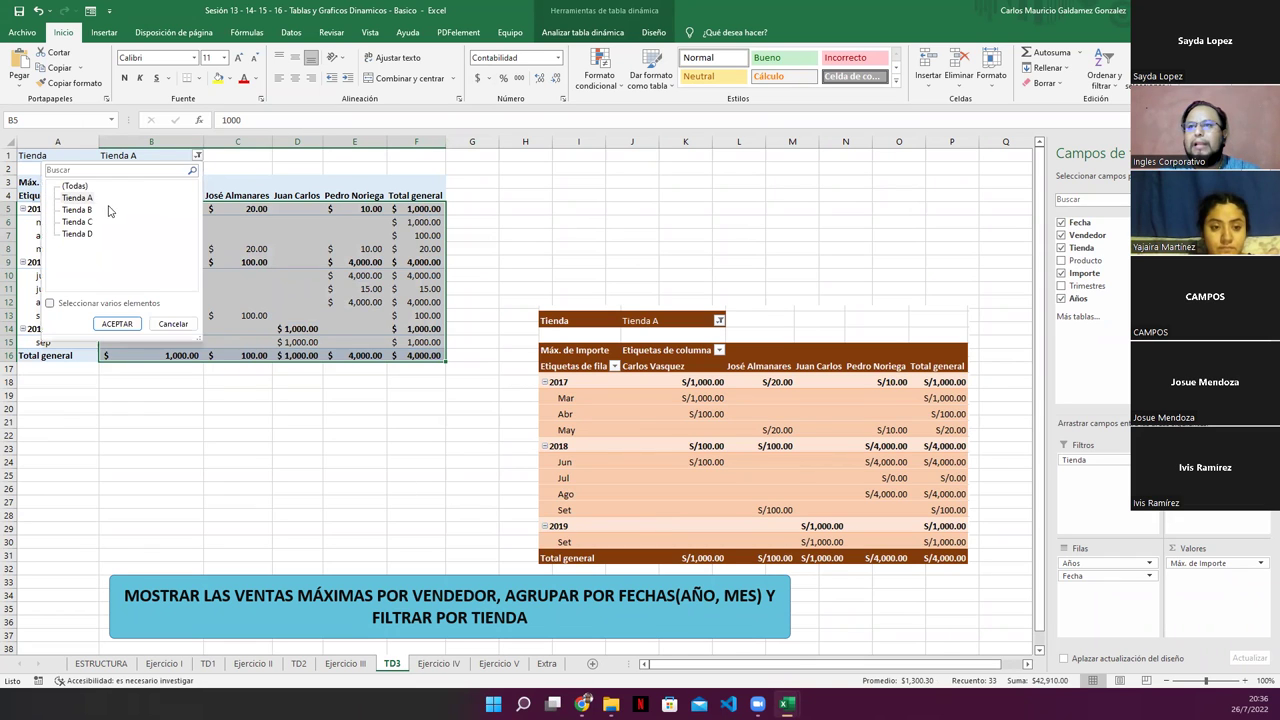
pyautogui.click(110, 323)
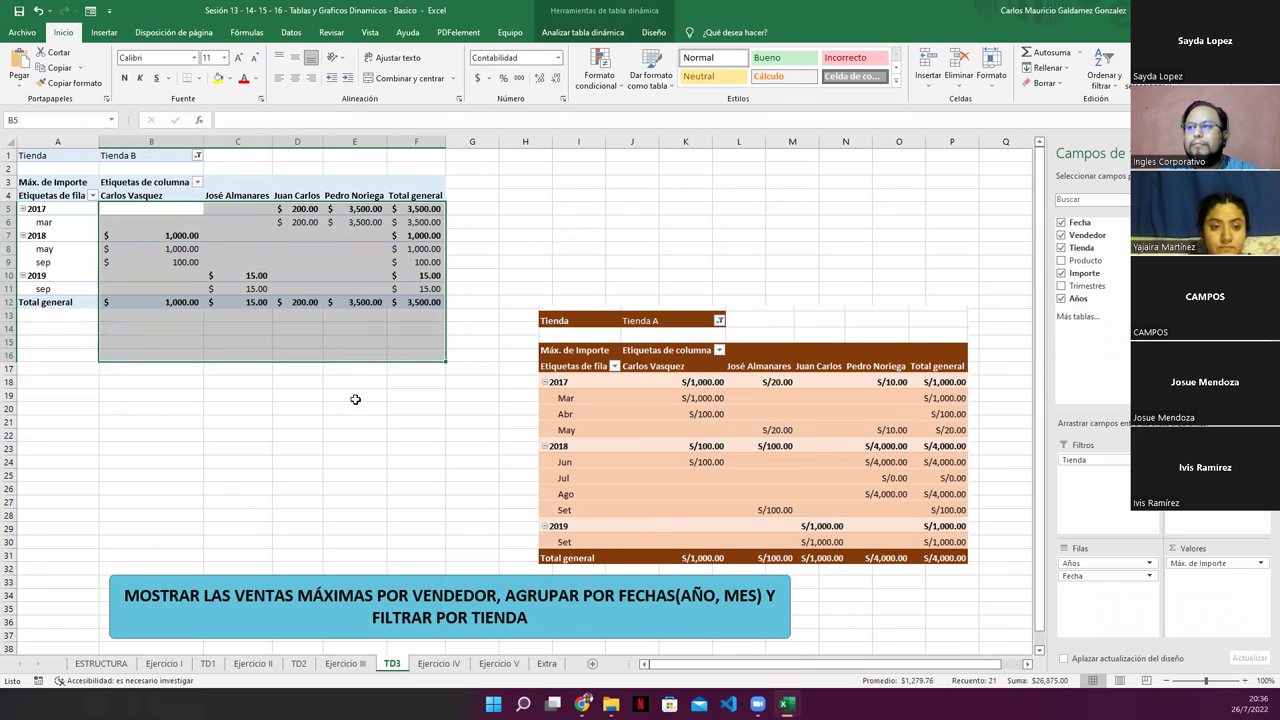
# - Cycle the Tienda filter through Tienda C and Tienda D, then back to Tienda A
pyautogui.click(198, 156)
pyautogui.click(91, 223)
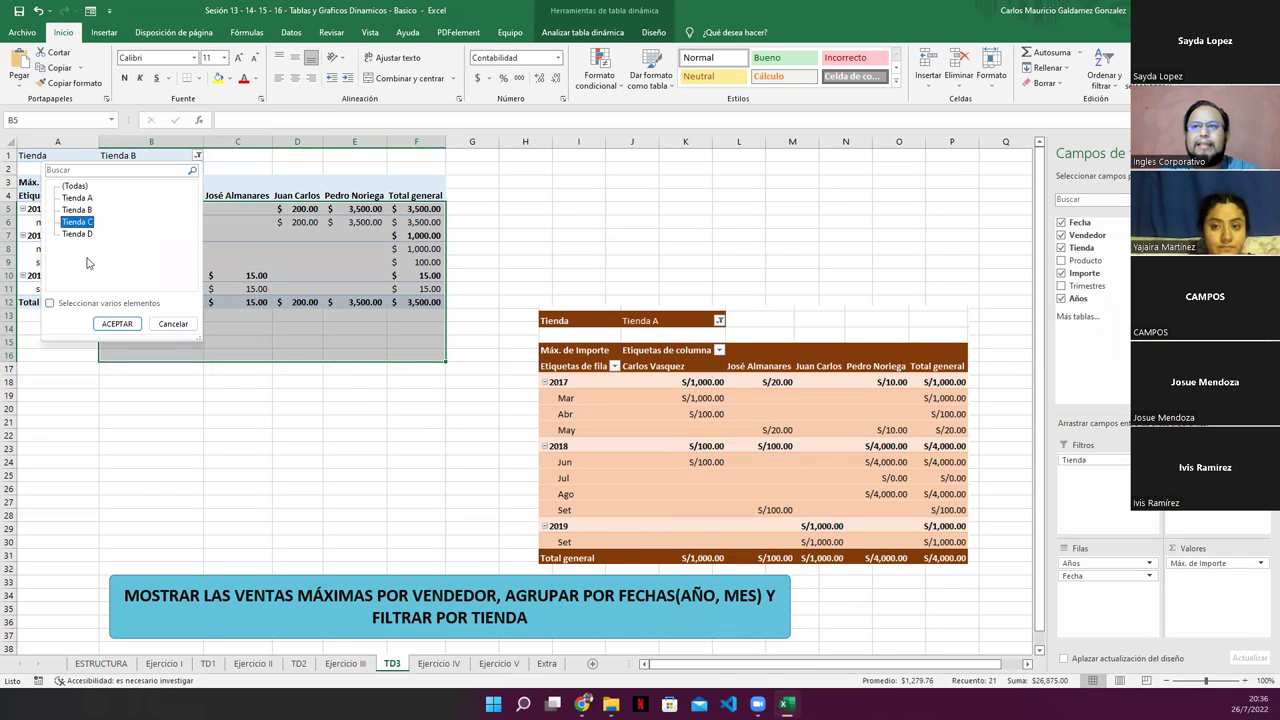
pyautogui.click(116, 323)
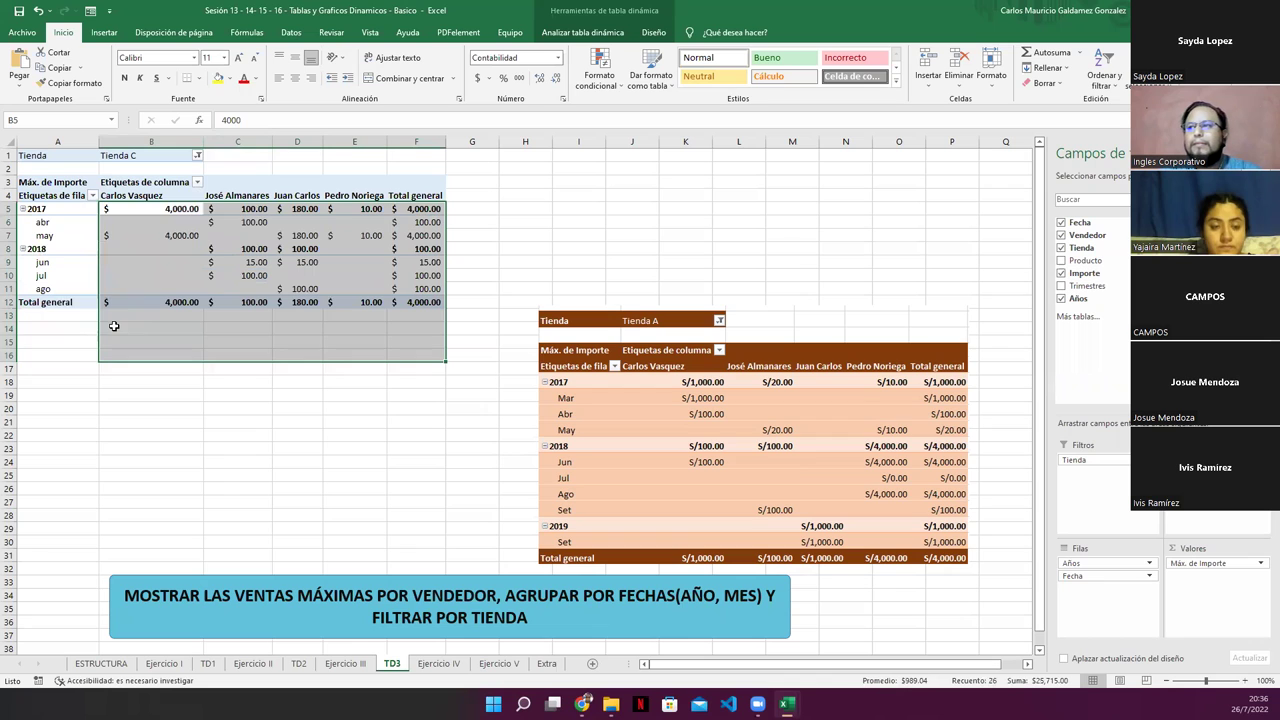
pyautogui.click(198, 156)
pyautogui.click(79, 240)
pyautogui.click(116, 323)
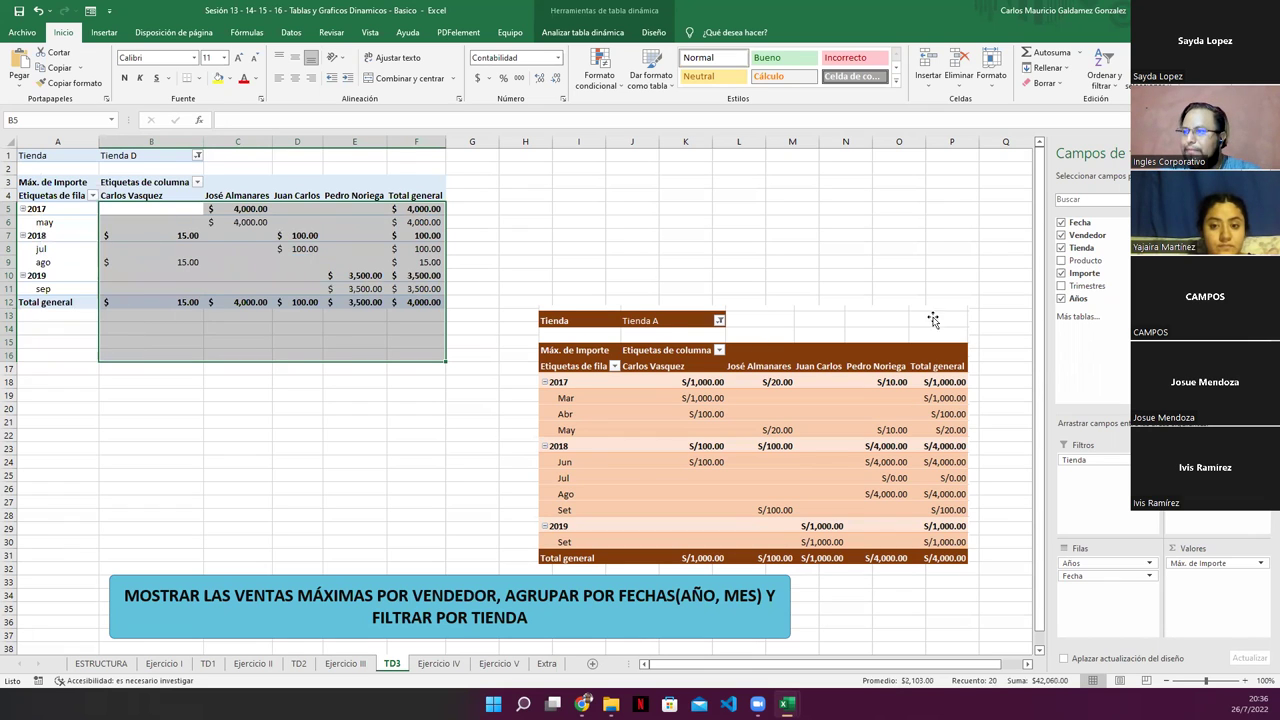
pyautogui.click(198, 156)
pyautogui.click(79, 198)
pyautogui.click(116, 323)
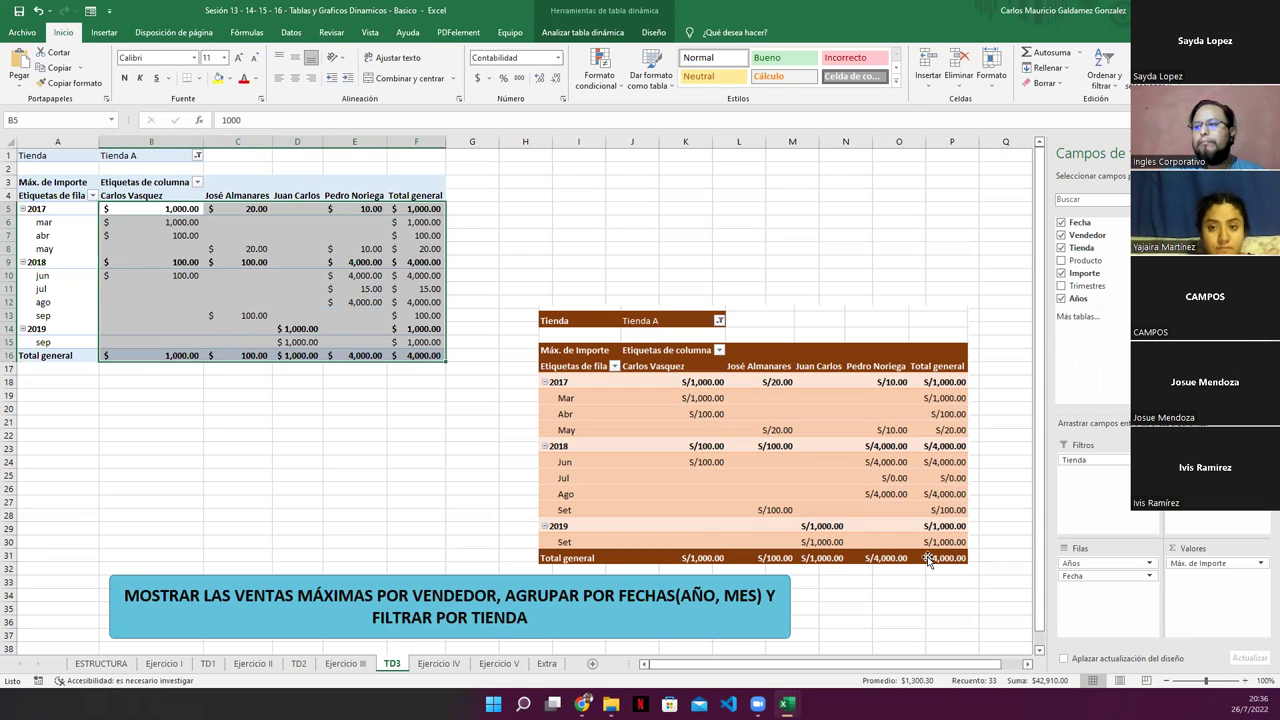
# - Delete the reference pivot picture from TD3 and check cells C9, B10 and the row labels header
pyautogui.click(742, 470)
pyautogui.press('Delete')
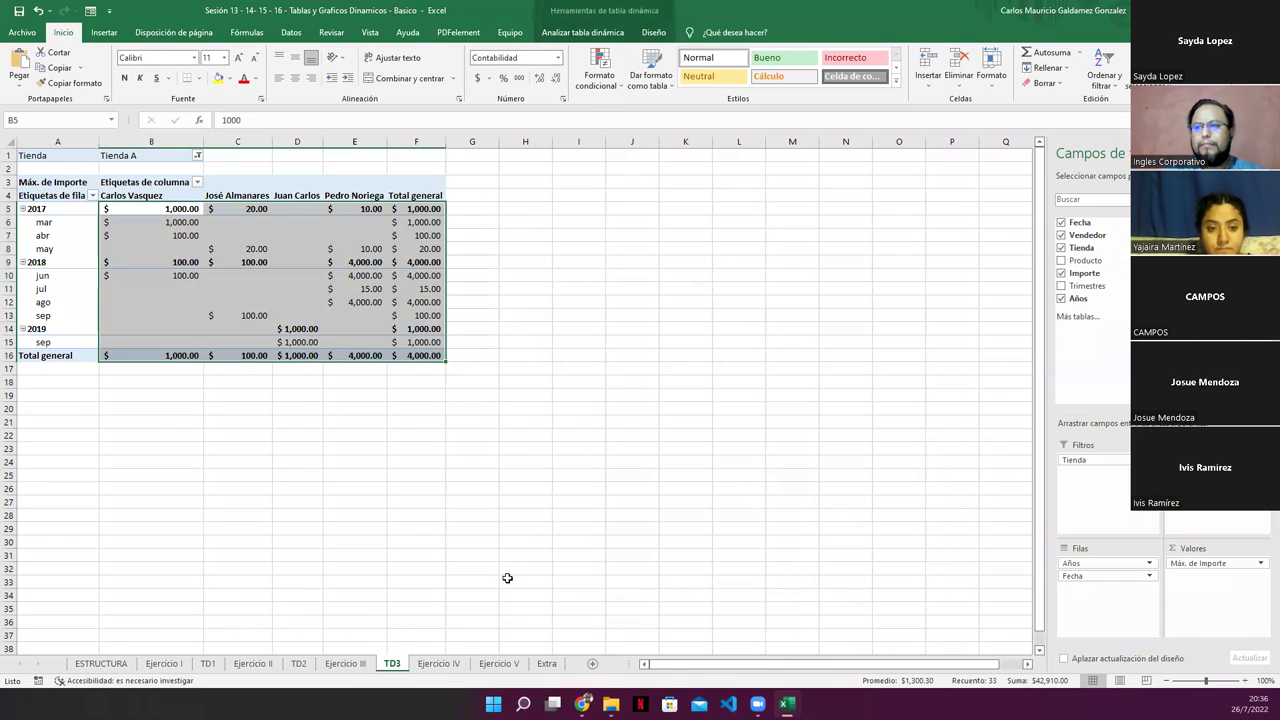
pyautogui.click(235, 260)
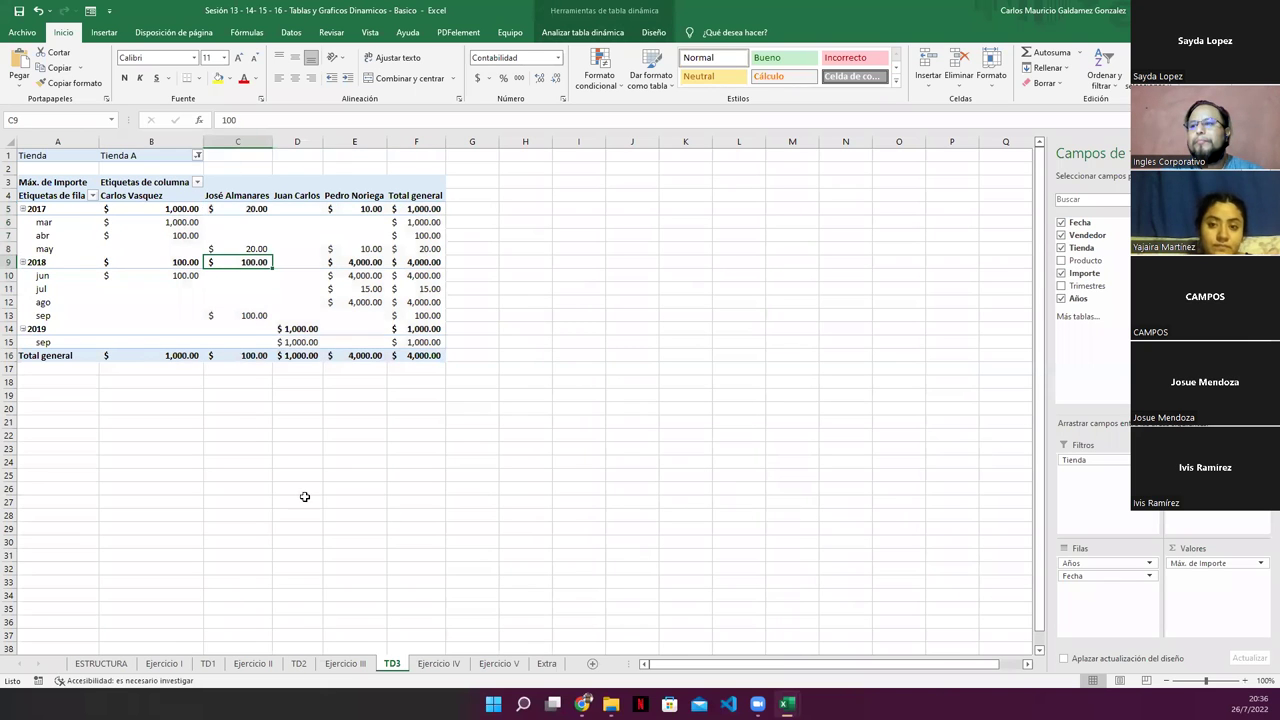
pyautogui.click(147, 276)
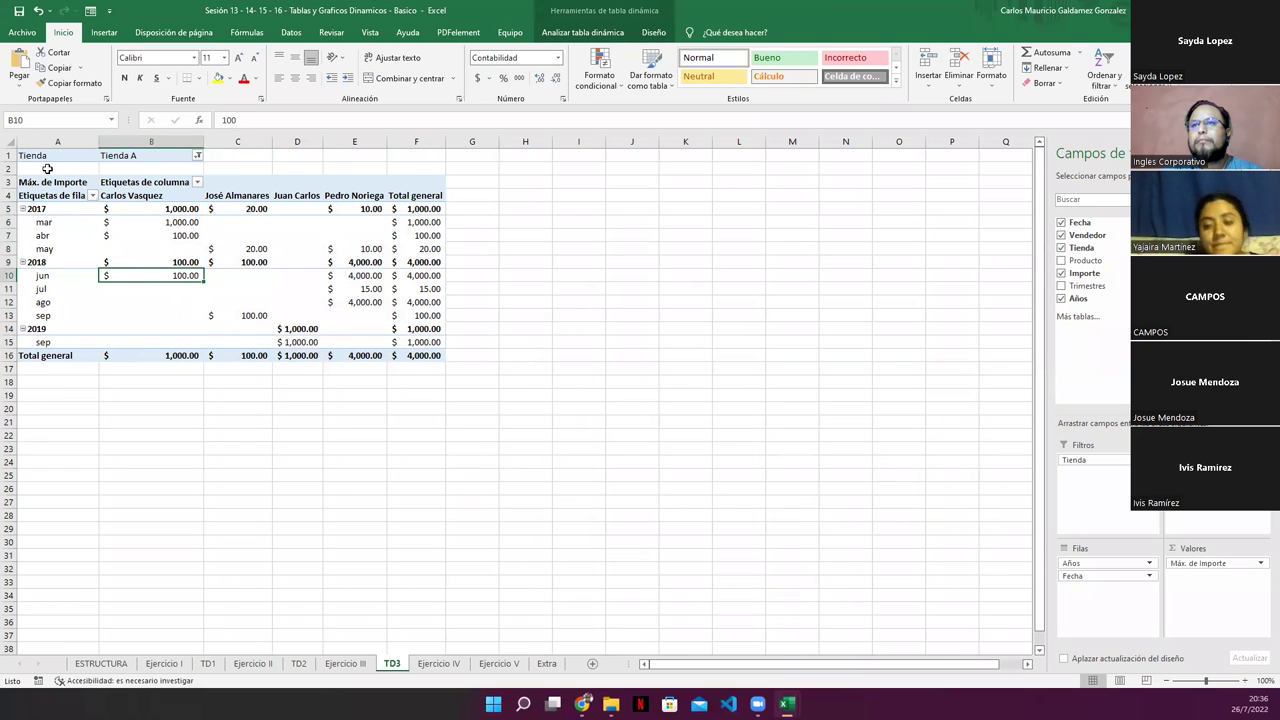
pyautogui.click(45, 156)
pyautogui.click(66, 196)
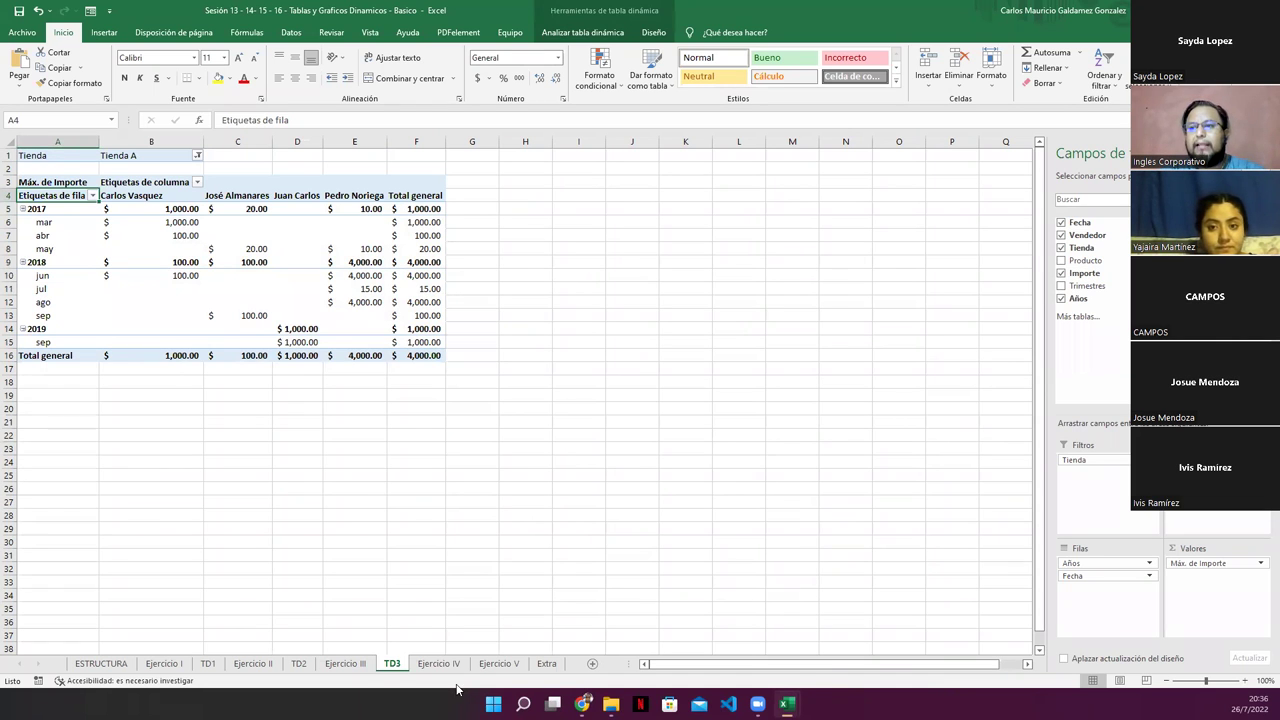
pyautogui.click(207, 665)
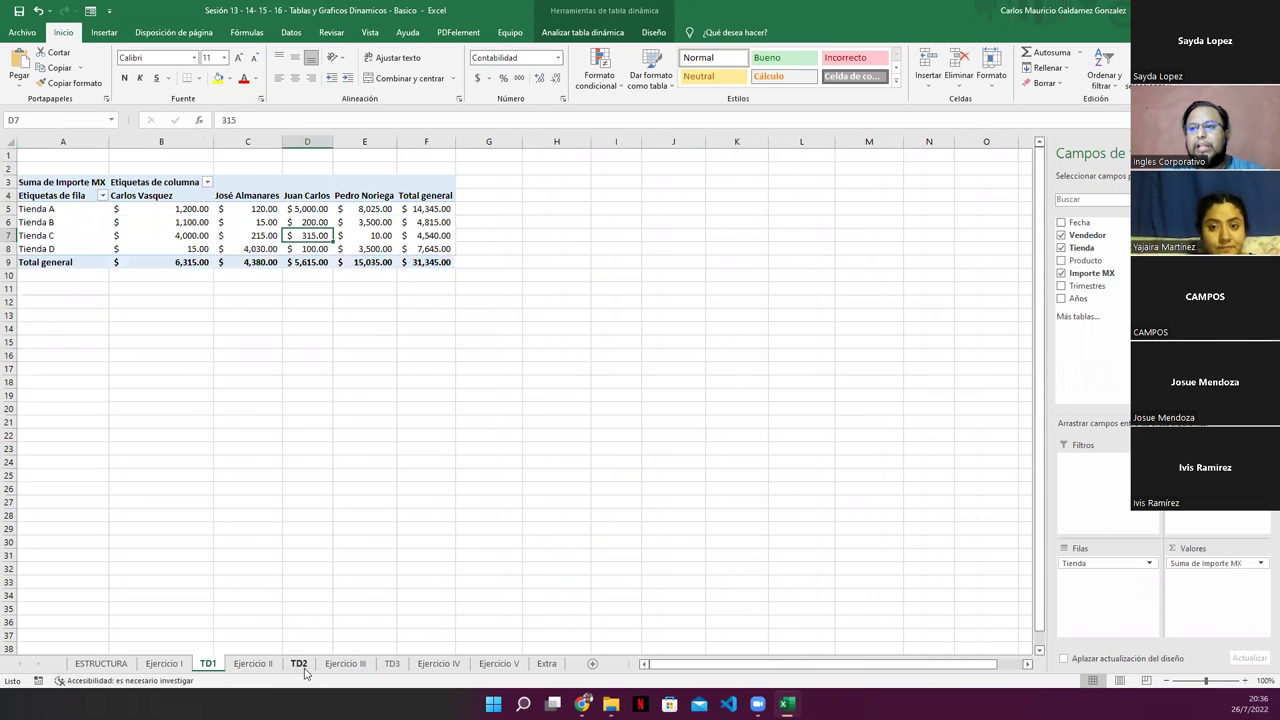
pyautogui.click(298, 666)
pyautogui.click(390, 666)
pyautogui.click(298, 666)
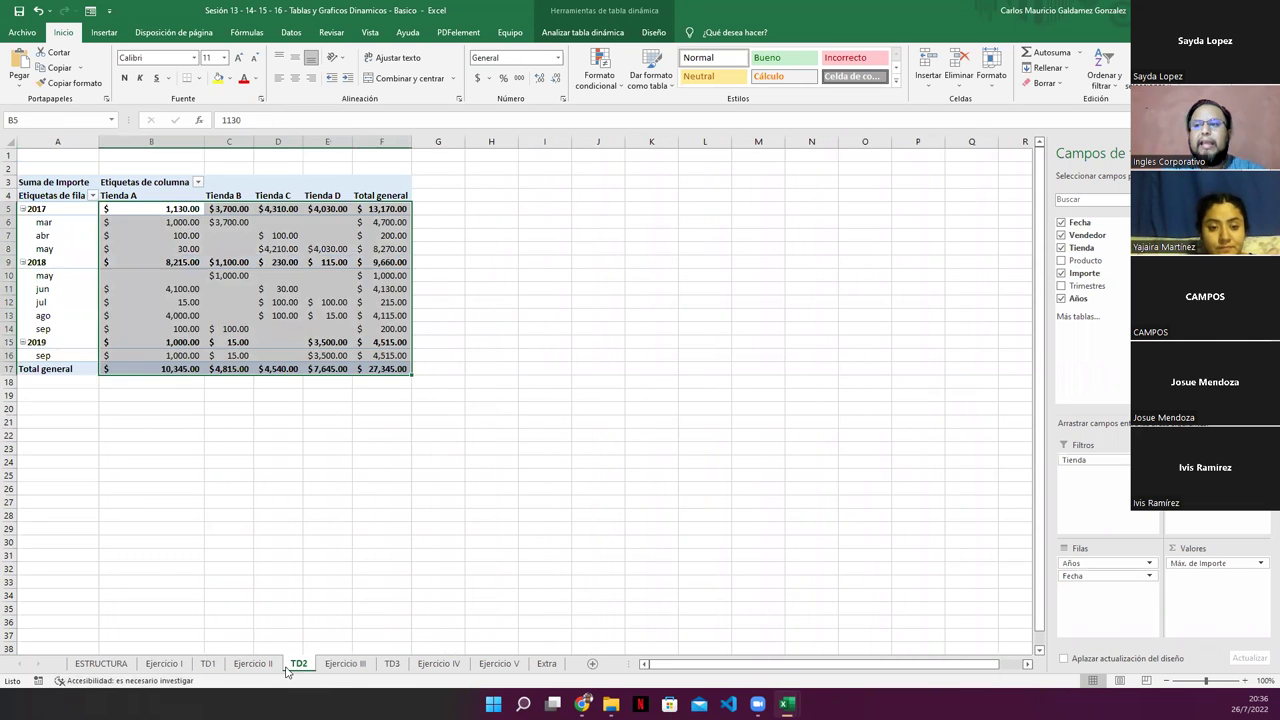
pyautogui.click(207, 665)
pyautogui.click(298, 666)
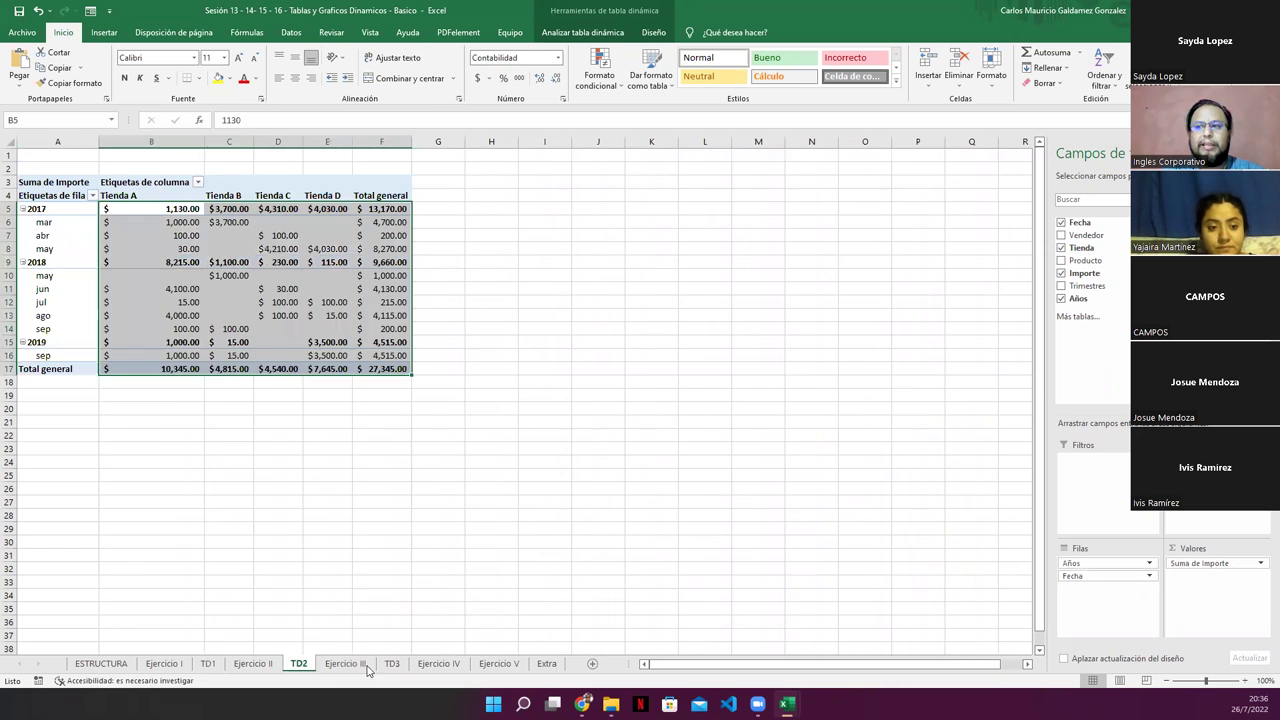
pyautogui.click(388, 666)
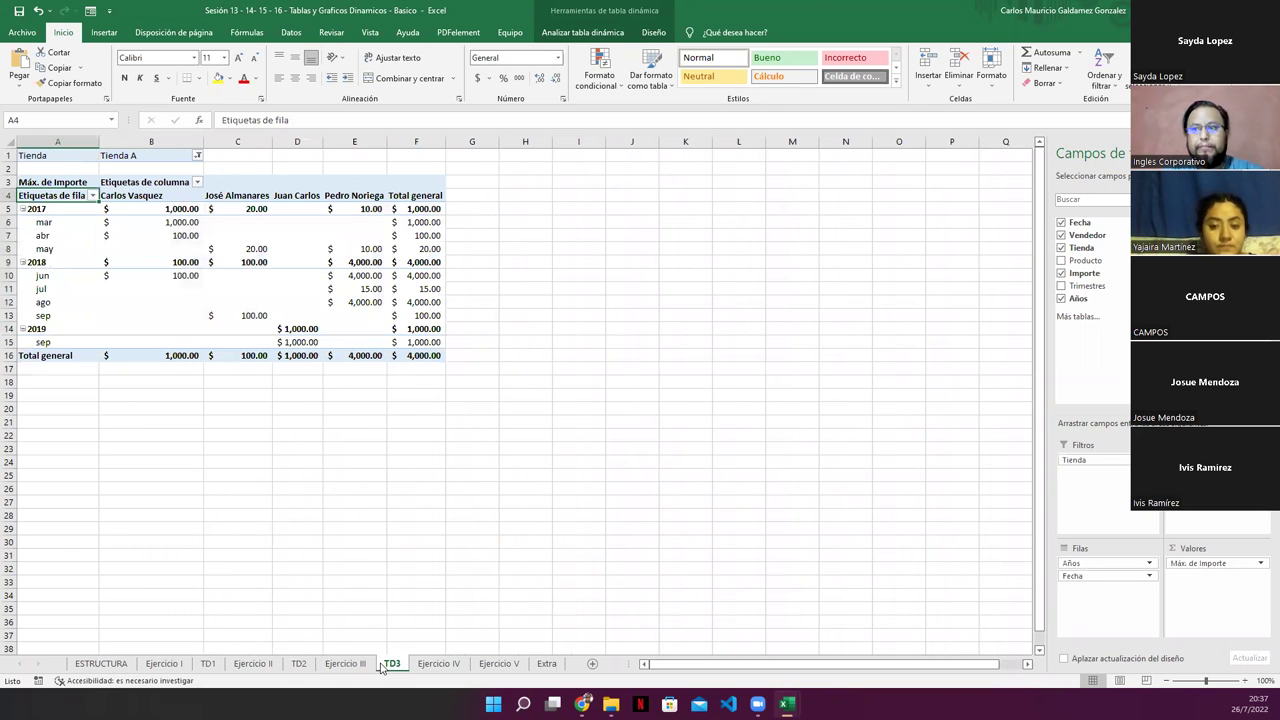
pyautogui.click(430, 665)
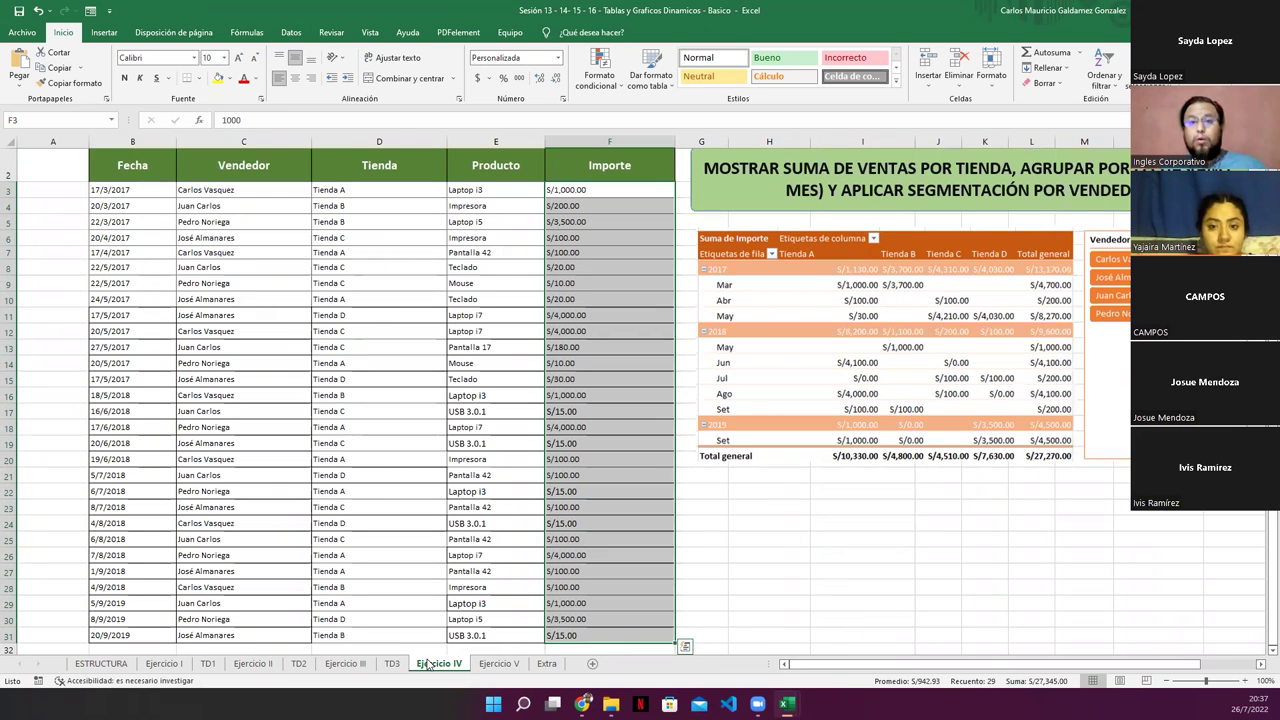
pyautogui.click(486, 666)
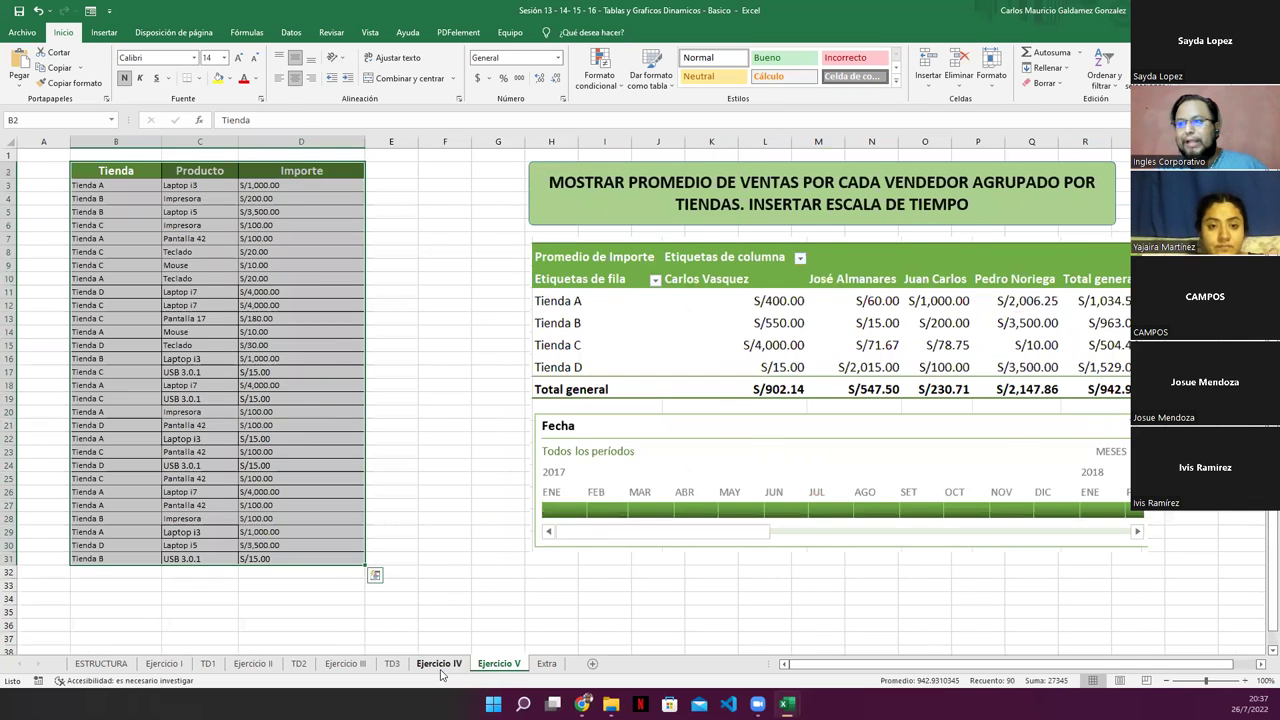
pyautogui.click(440, 667)
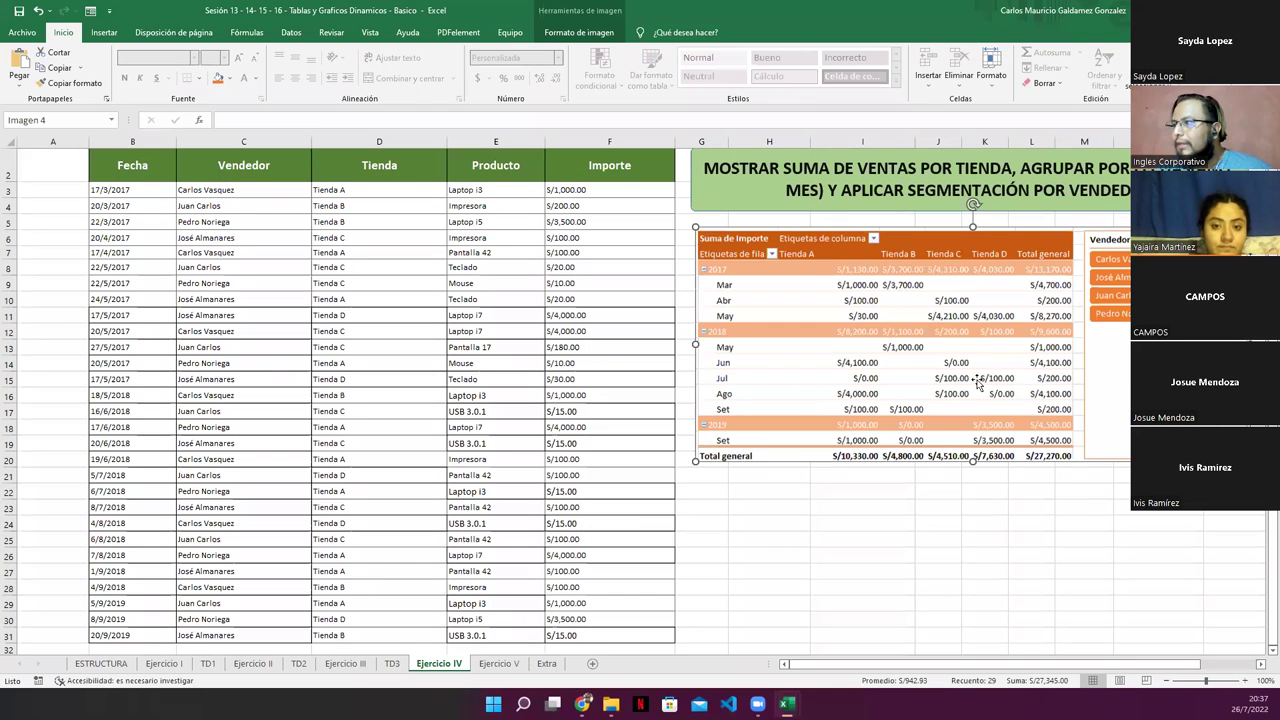
pyautogui.click(495, 668)
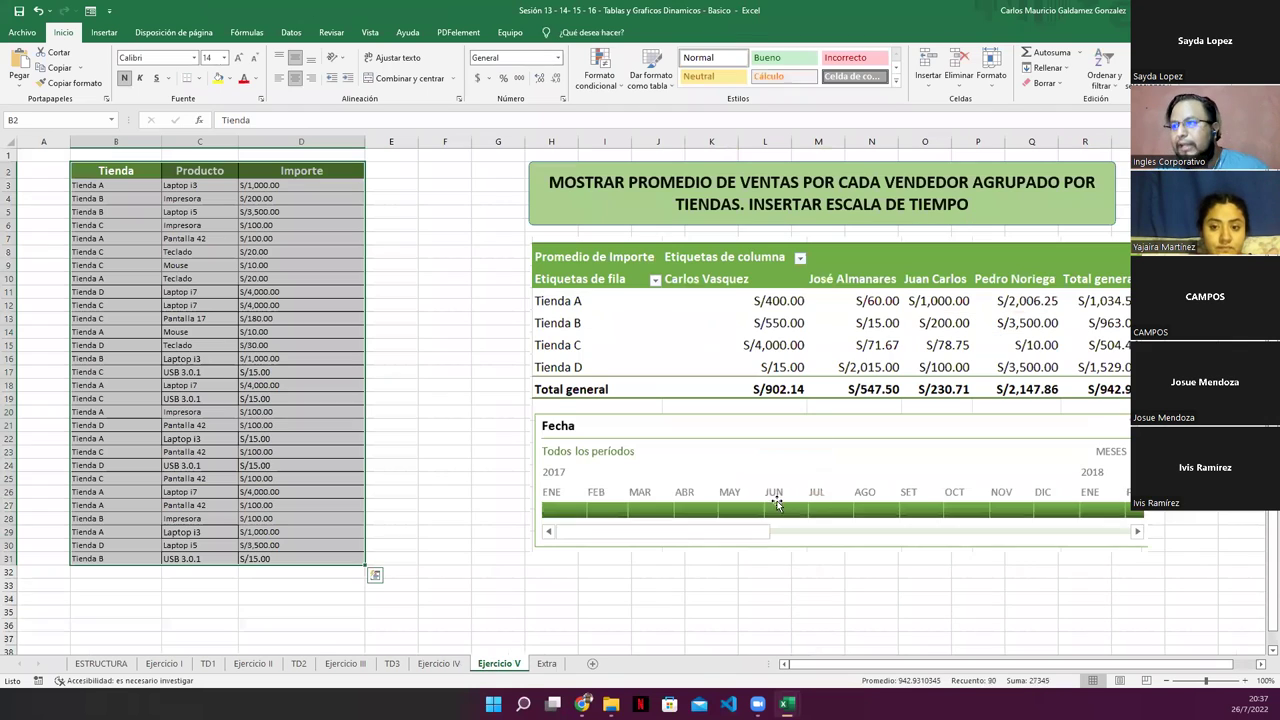
pyautogui.click(545, 665)
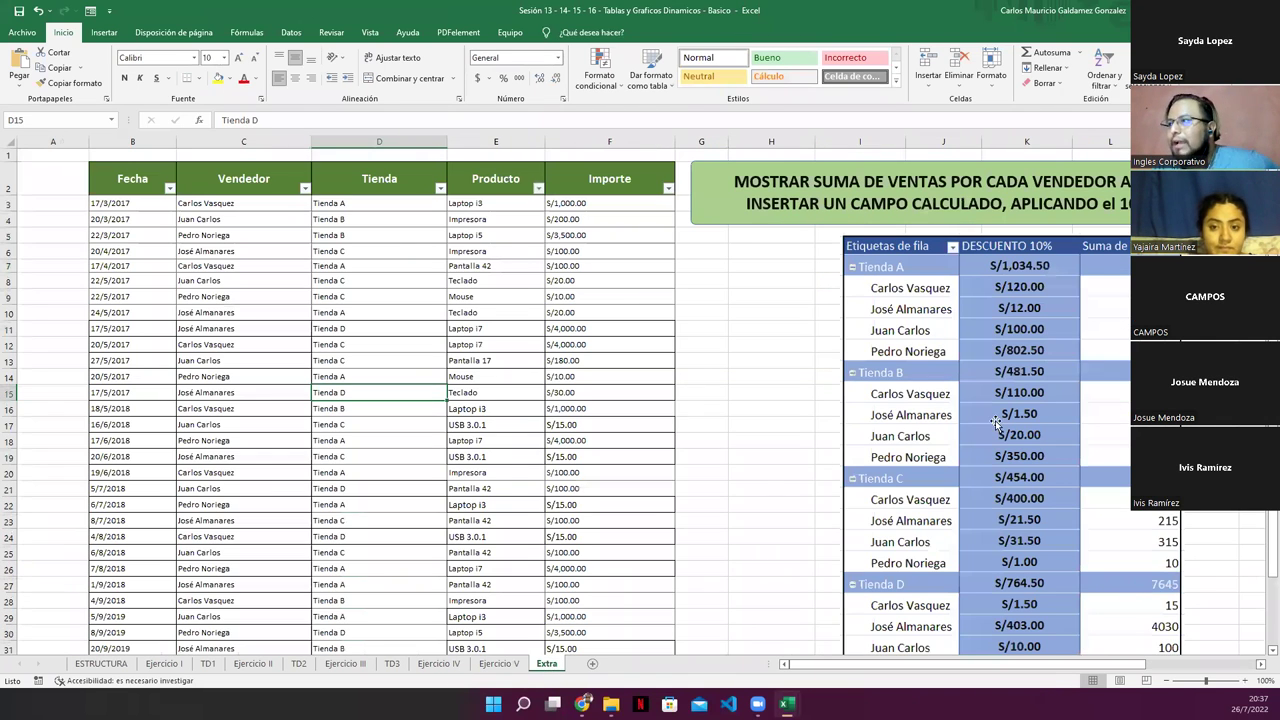
pyautogui.scroll(-5, 996, 430)
pyautogui.scroll(5, 990, 450)
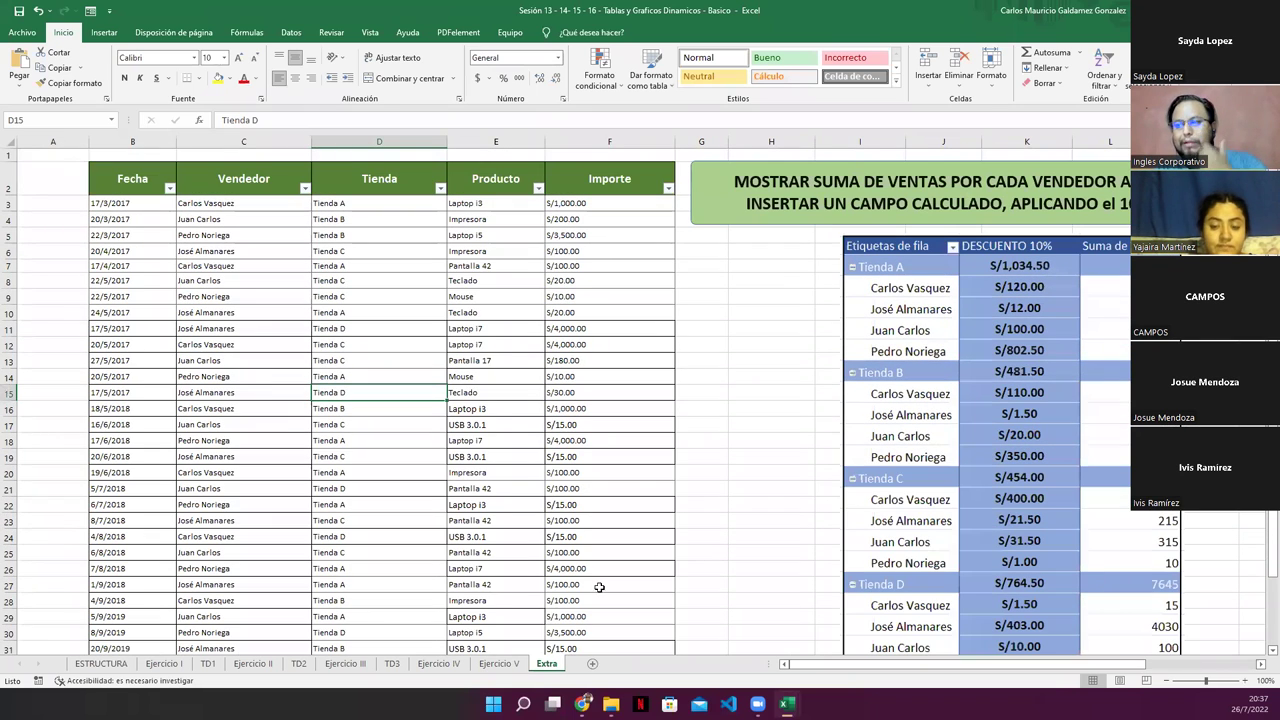
pyautogui.click(730, 508)
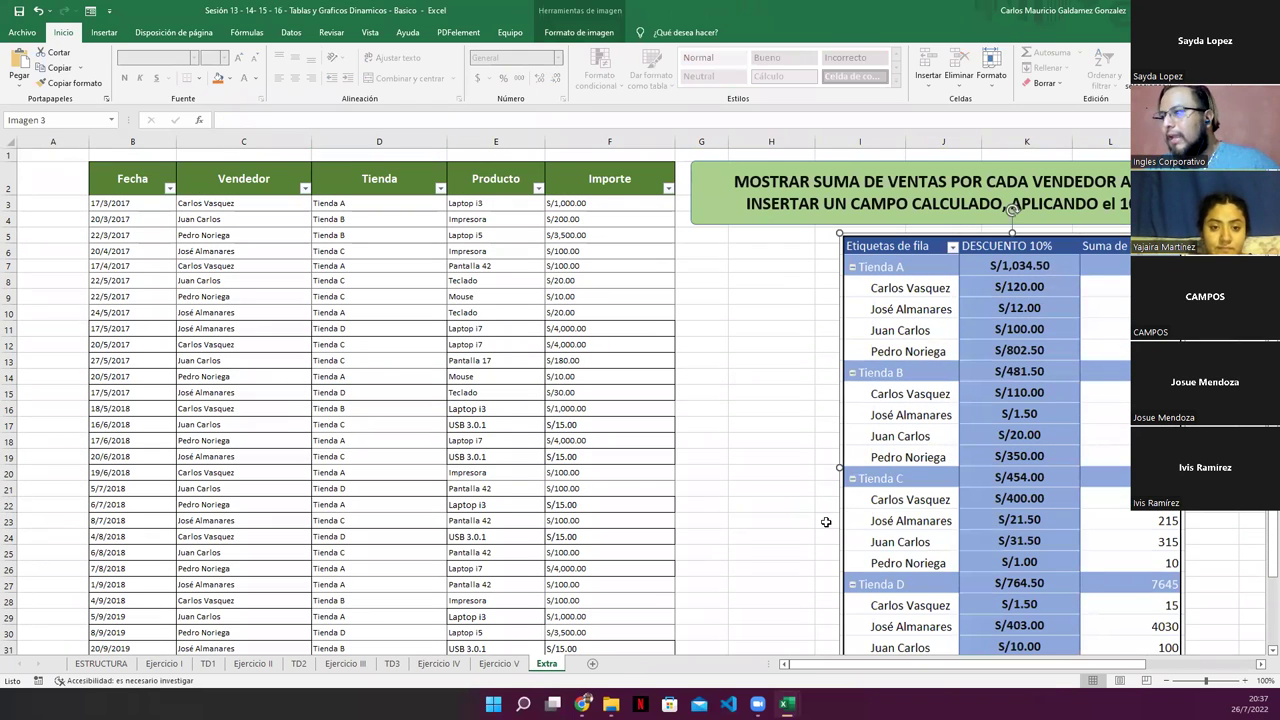
pyautogui.click(497, 664)
pyautogui.click(440, 664)
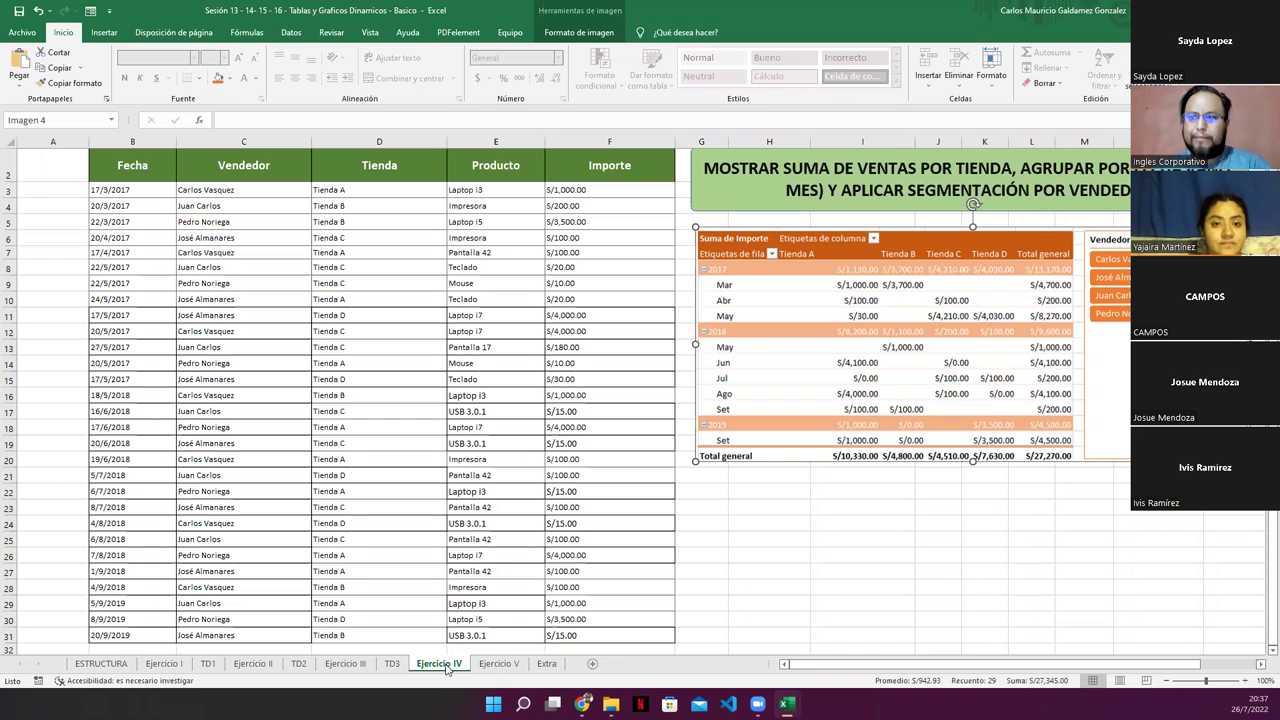
pyautogui.click(497, 664)
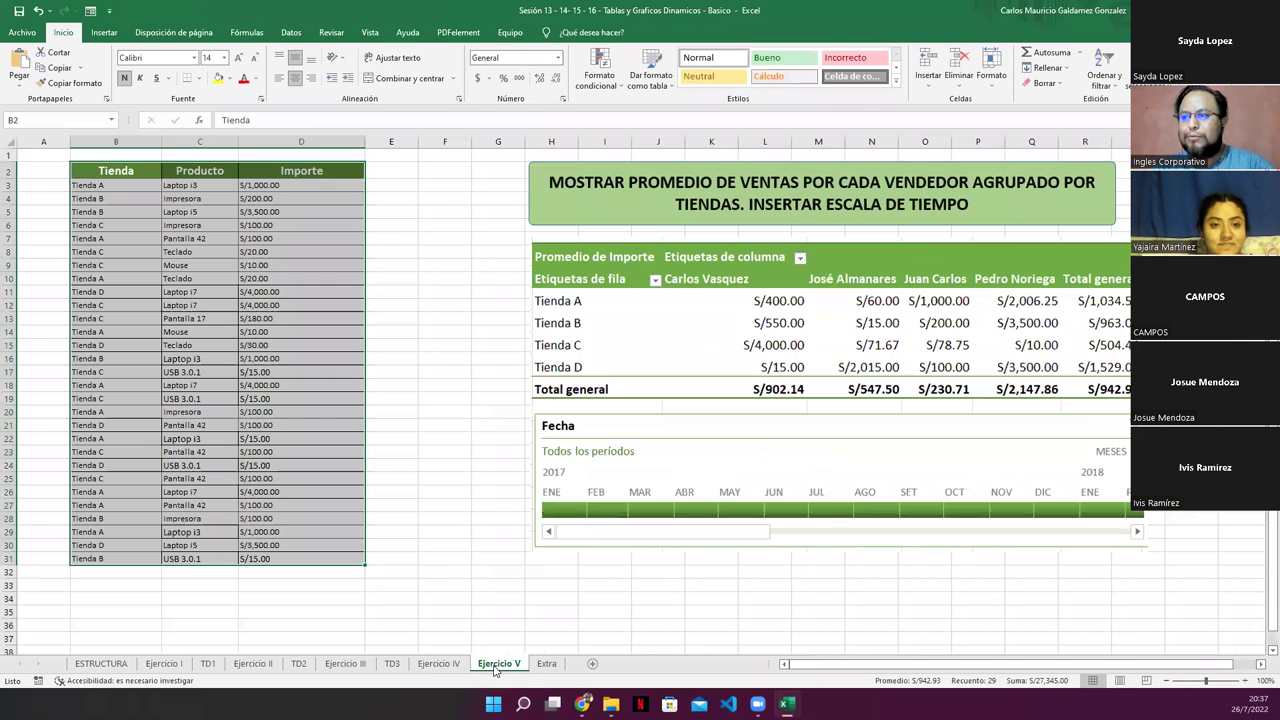
pyautogui.click(439, 664)
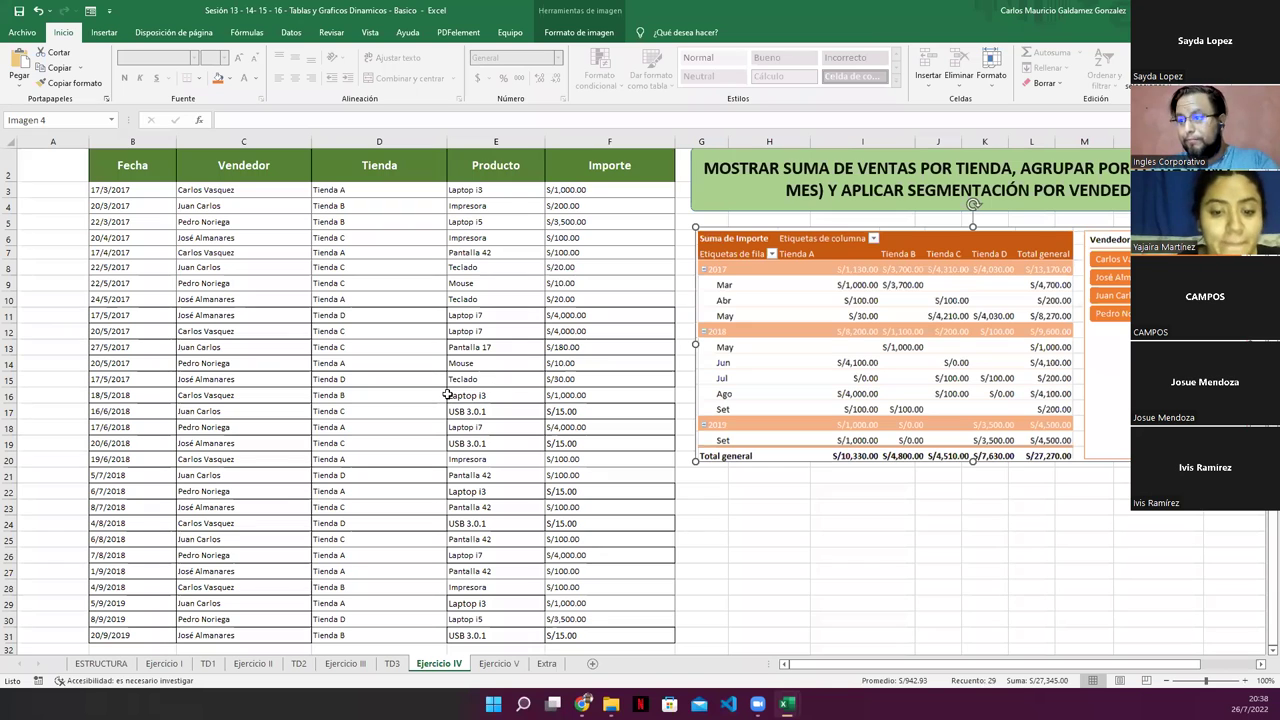
pyautogui.click(247, 330)
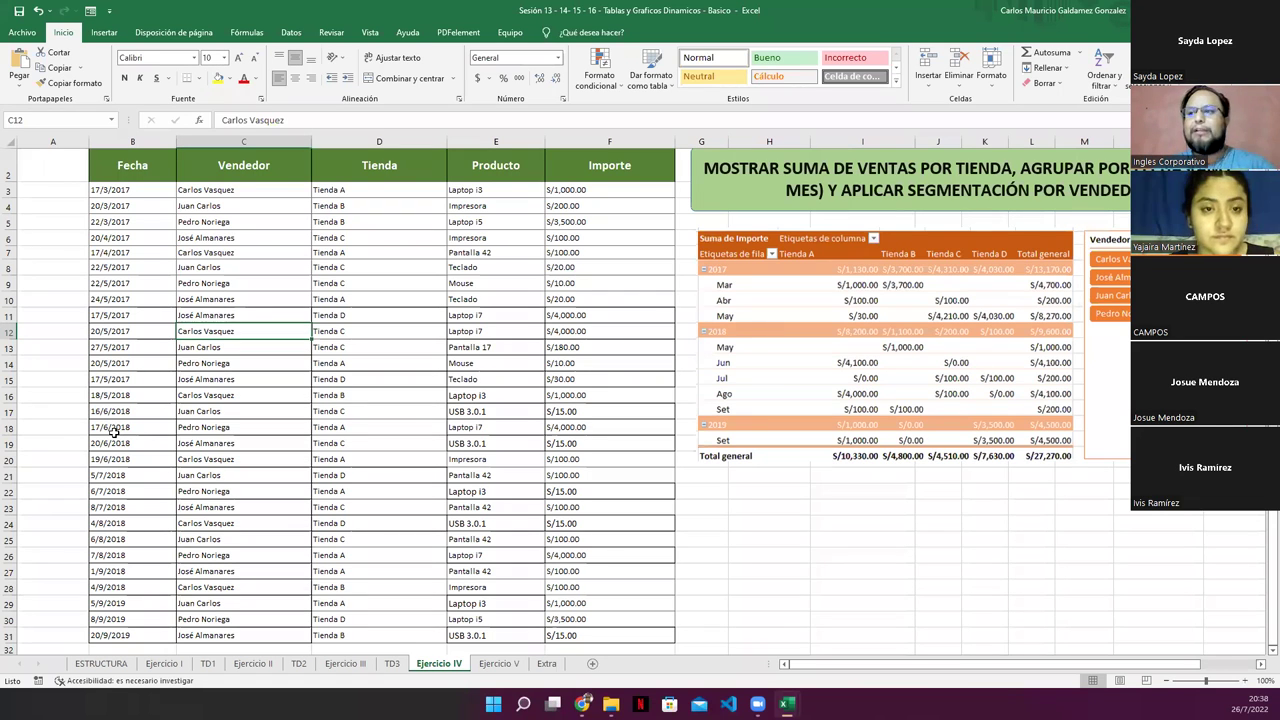
# - Insert a pivot table from Ejercicio IV range B2:F31 on a new worksheet
pyautogui.click(104, 34)
pyautogui.click(14, 76)
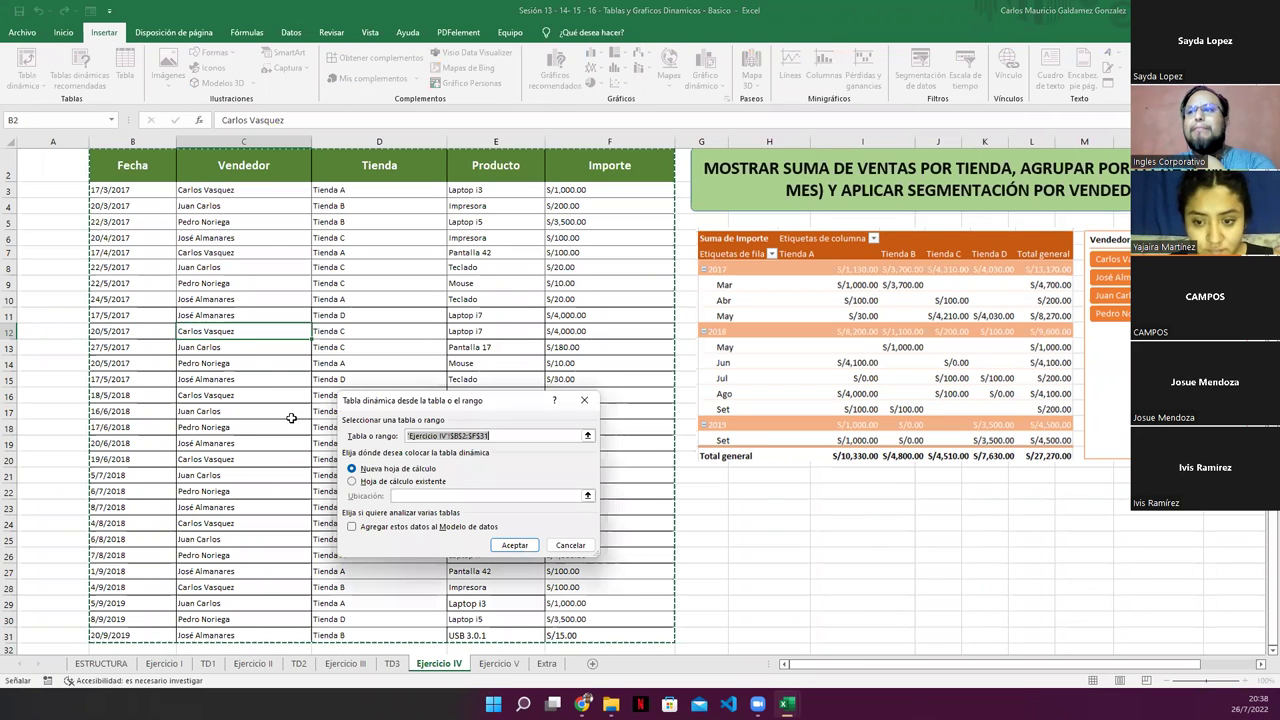
pyautogui.click(514, 545)
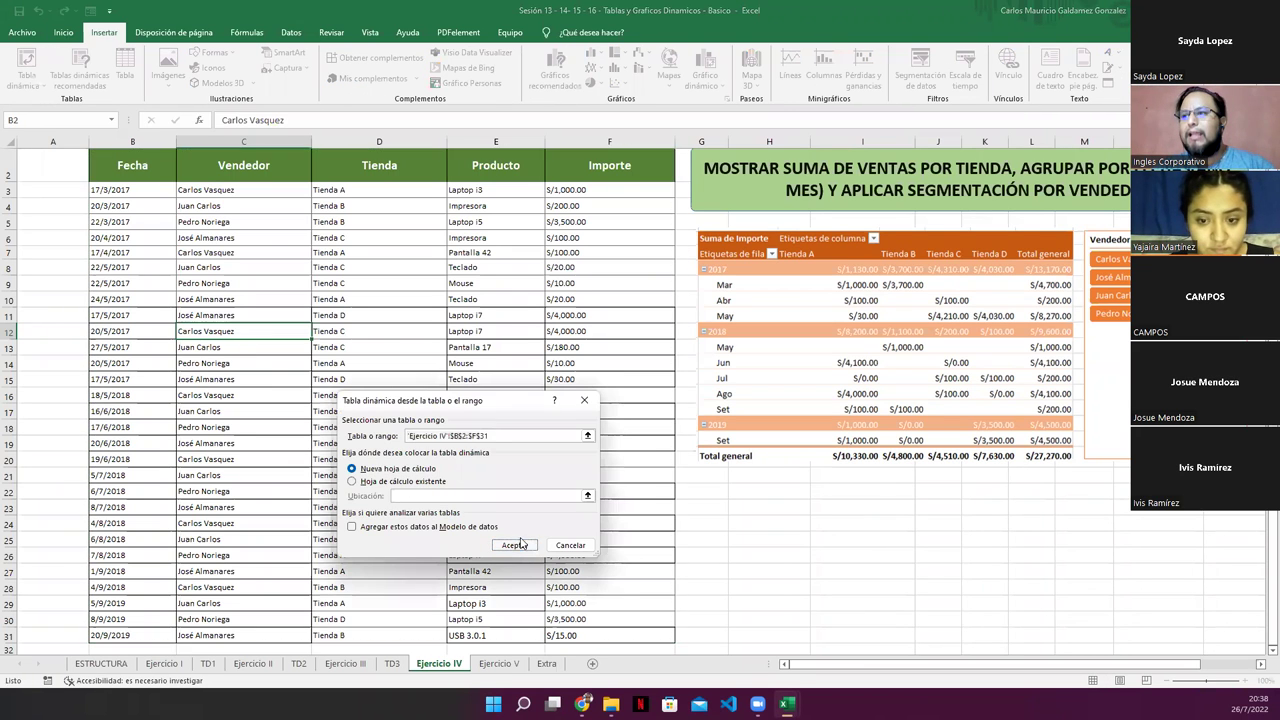
# - Rename the new sheet Hoja3 to TD4
pyautogui.doubleClick(430, 663)
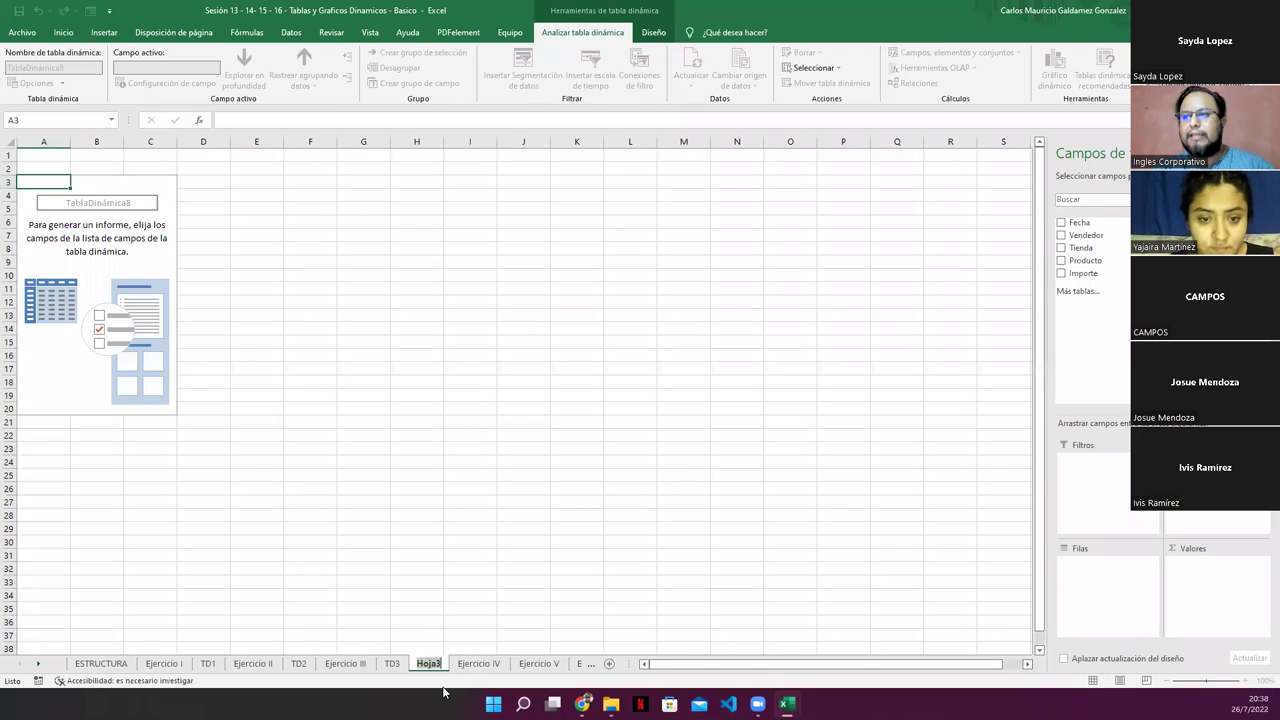
pyautogui.write('TD4')
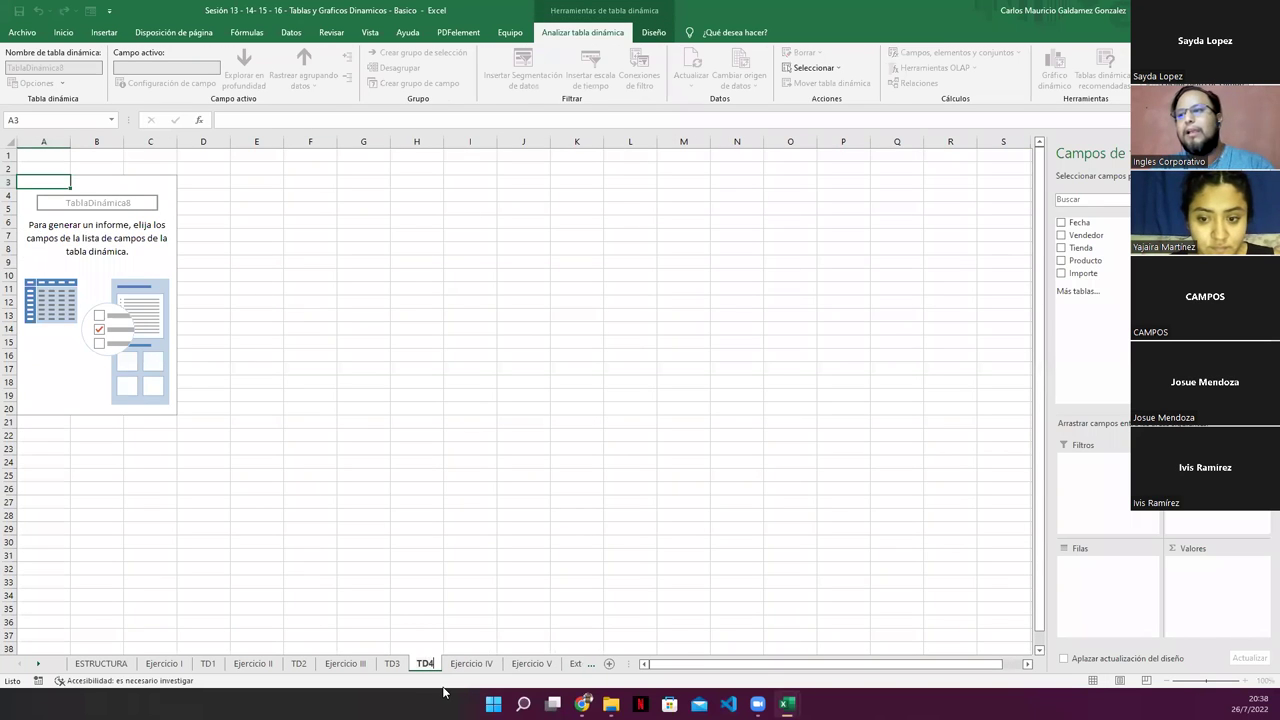
pyautogui.press('Return')
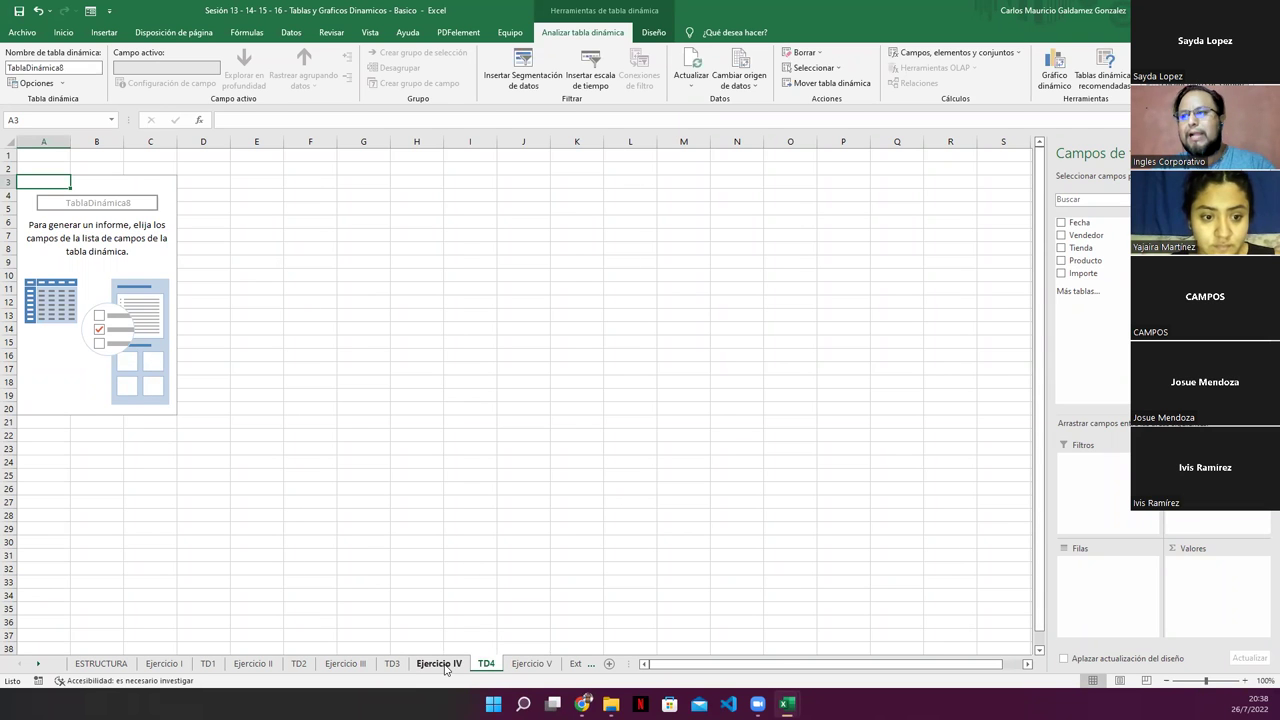
# - Copy the title box and pivot-and-slicer picture from Ejercicio IV and paste them into TD4
pyautogui.click(465, 663)
pyautogui.click(803, 200)
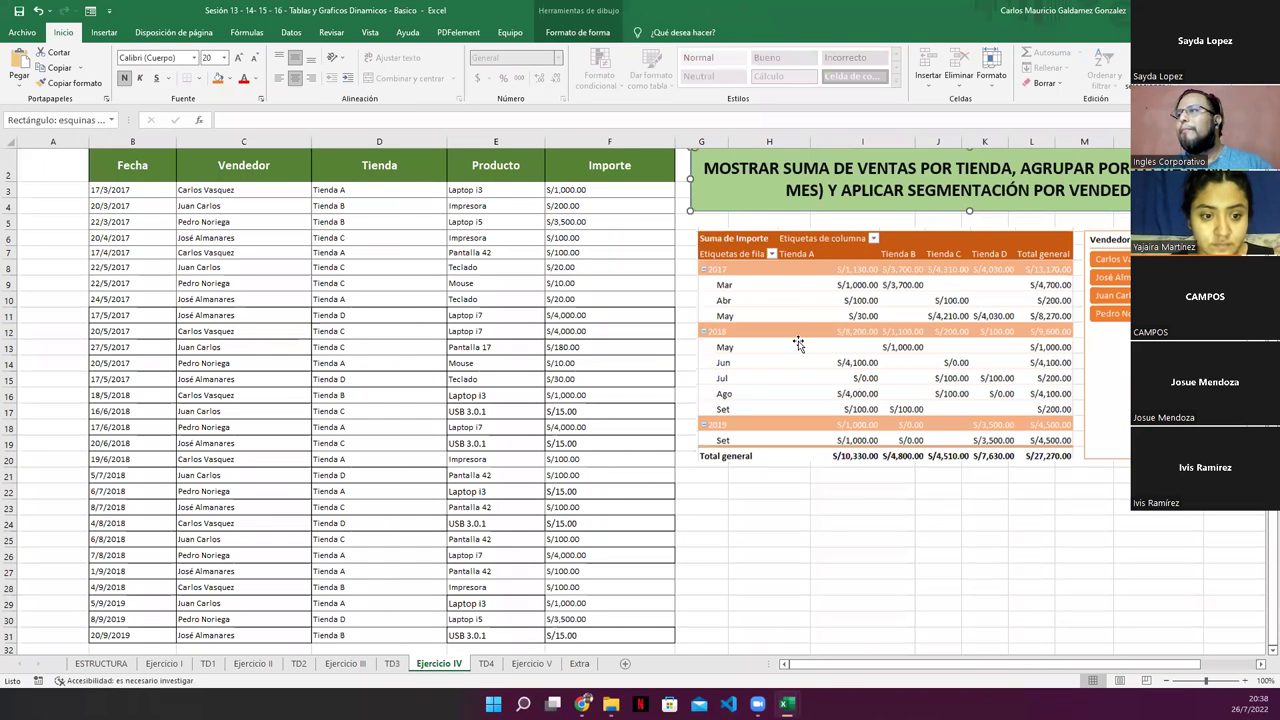
pyautogui.keyDown('ctrl'); pyautogui.click(798, 345); pyautogui.keyUp('ctrl')
pyautogui.hotkey('ctrl', 'c')
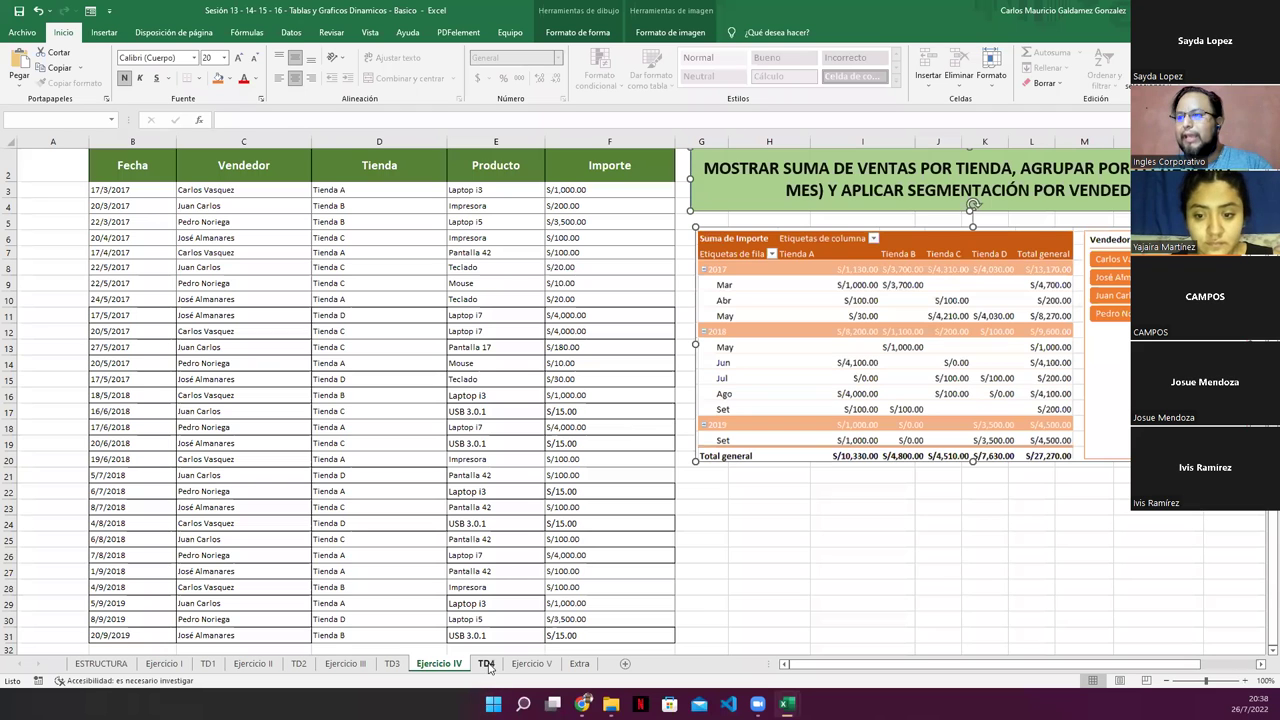
pyautogui.click(486, 663)
pyautogui.hotkey('ctrl', 'v')
# - Place the title box at the lower left and the pivot-and-slicer picture at the top right of TD4
pyautogui.click(644, 327)
pyautogui.moveTo(306, 264)
pyautogui.mouseDown()
pyautogui.moveTo(300, 503)
pyautogui.moveTo(313, 504)
pyautogui.mouseUp()
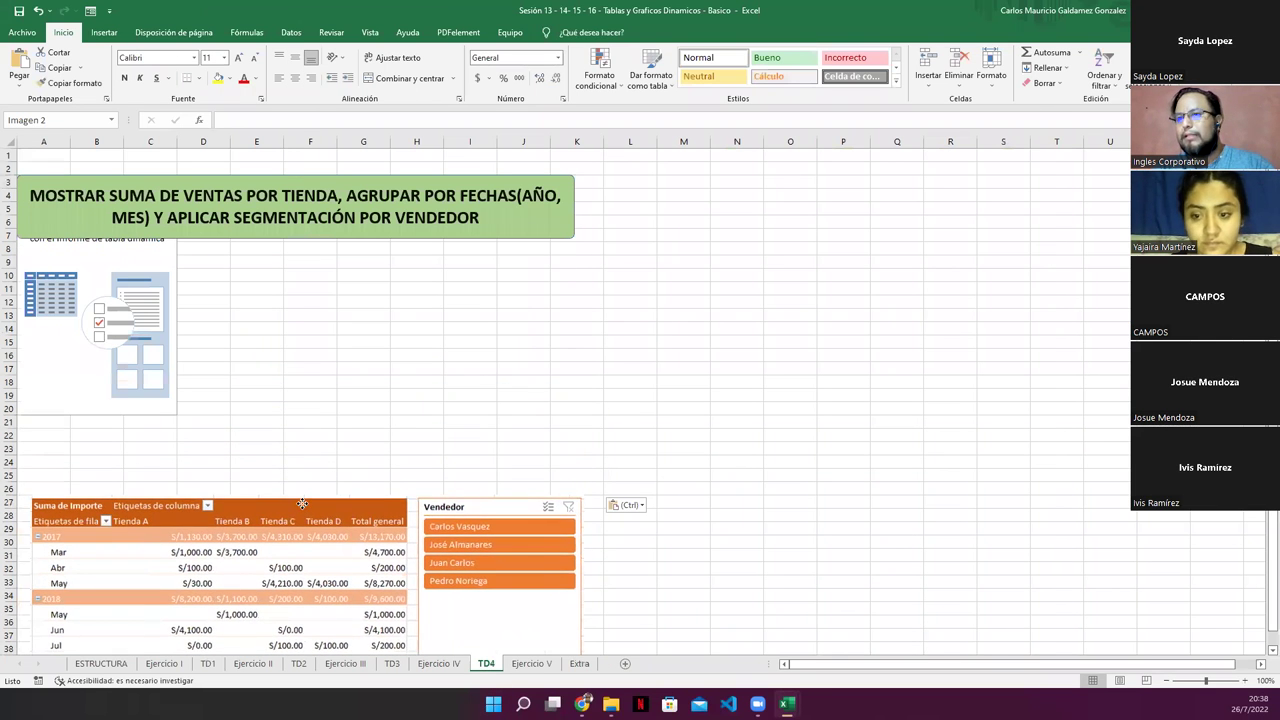
pyautogui.click(309, 214)
pyautogui.moveTo(347, 251); pyautogui.dragTo(928, 635)
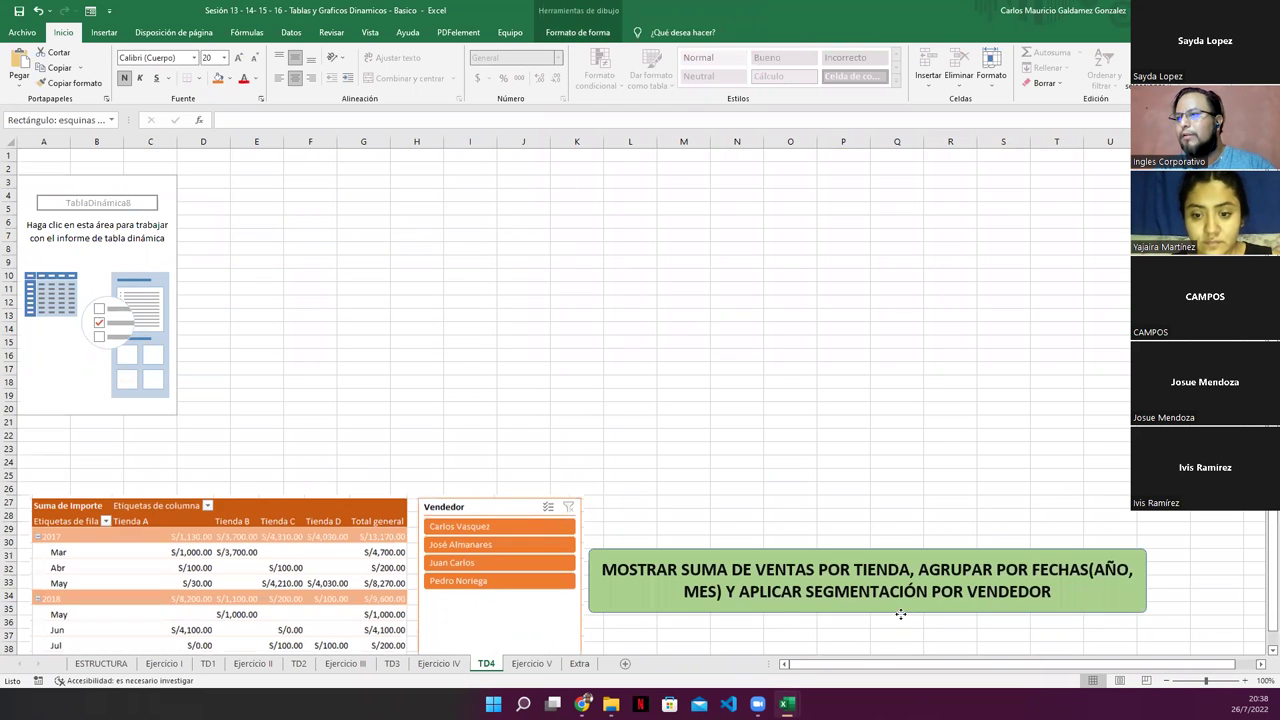
pyautogui.moveTo(408, 580); pyautogui.dragTo(968, 310)
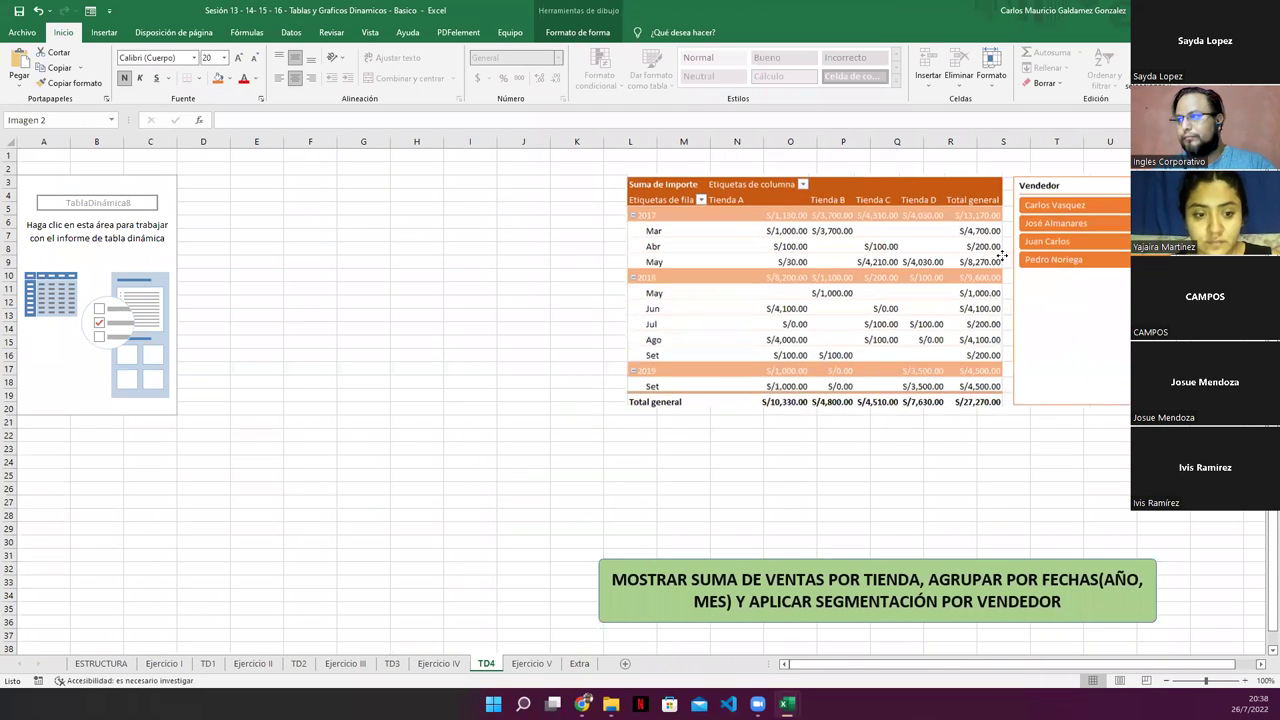
pyautogui.moveTo(868, 362); pyautogui.dragTo(810, 303)
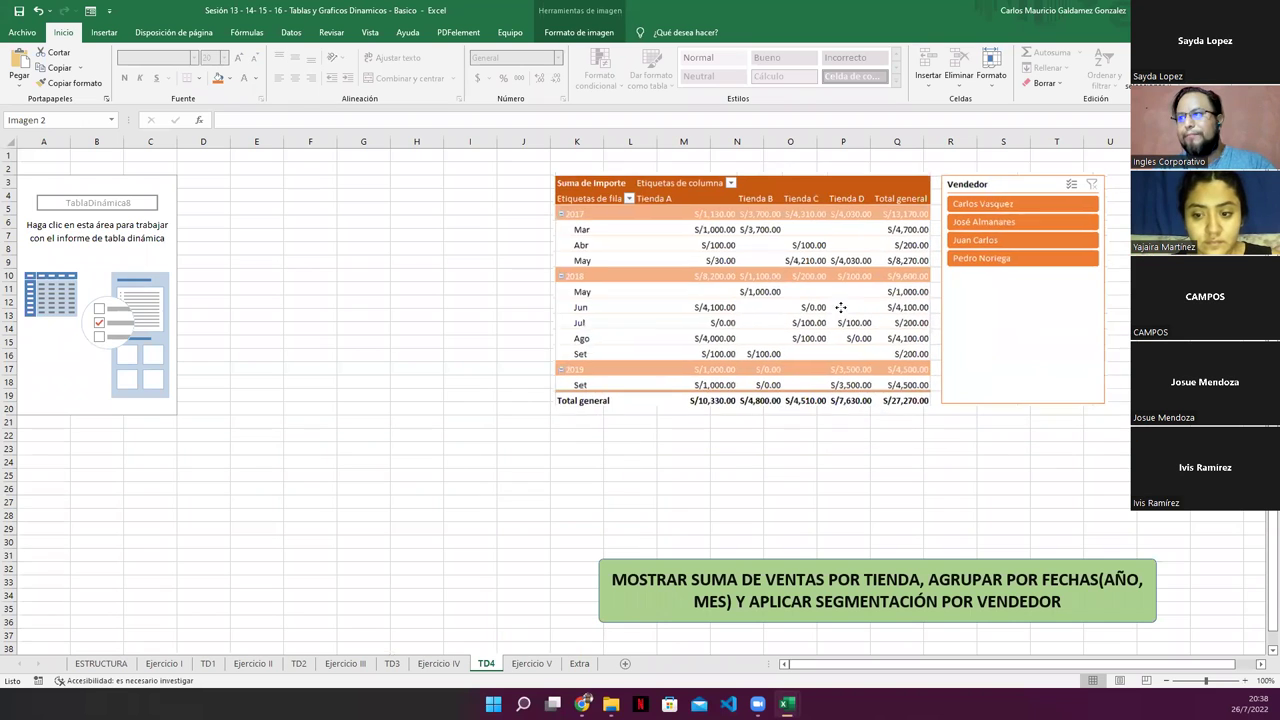
pyautogui.moveTo(784, 622); pyautogui.dragTo(285, 626)
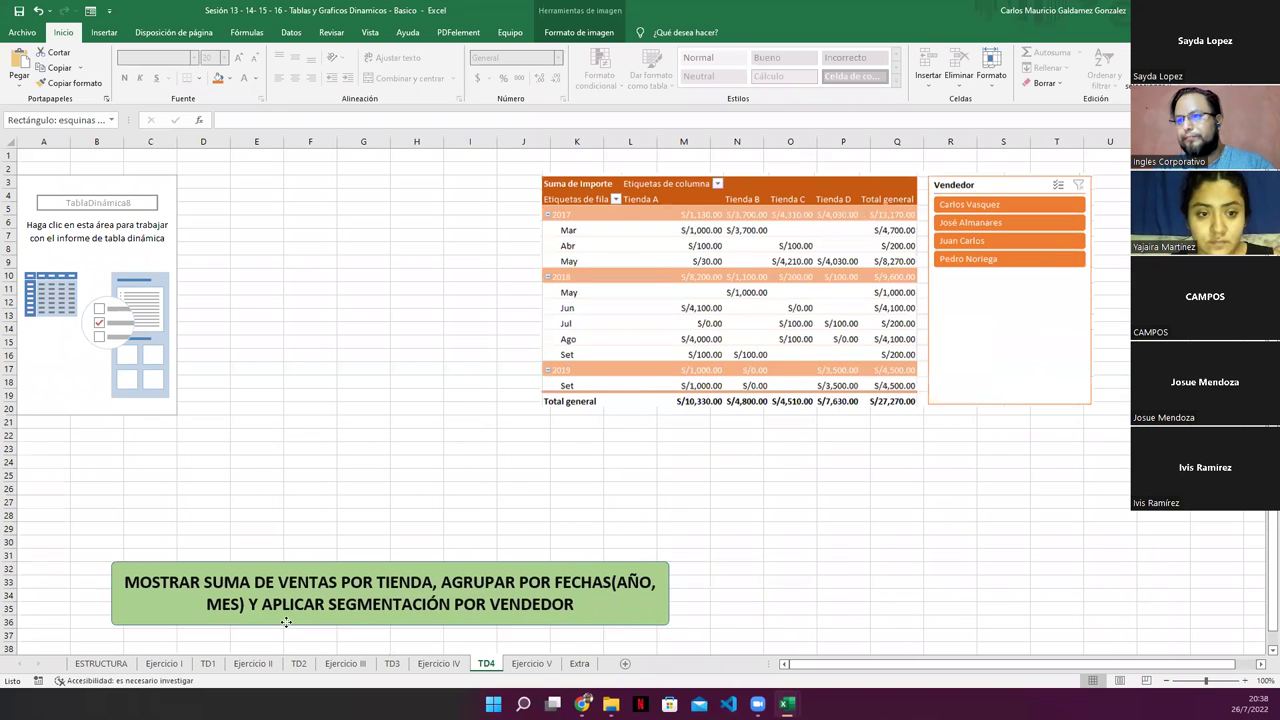
pyautogui.click(354, 463)
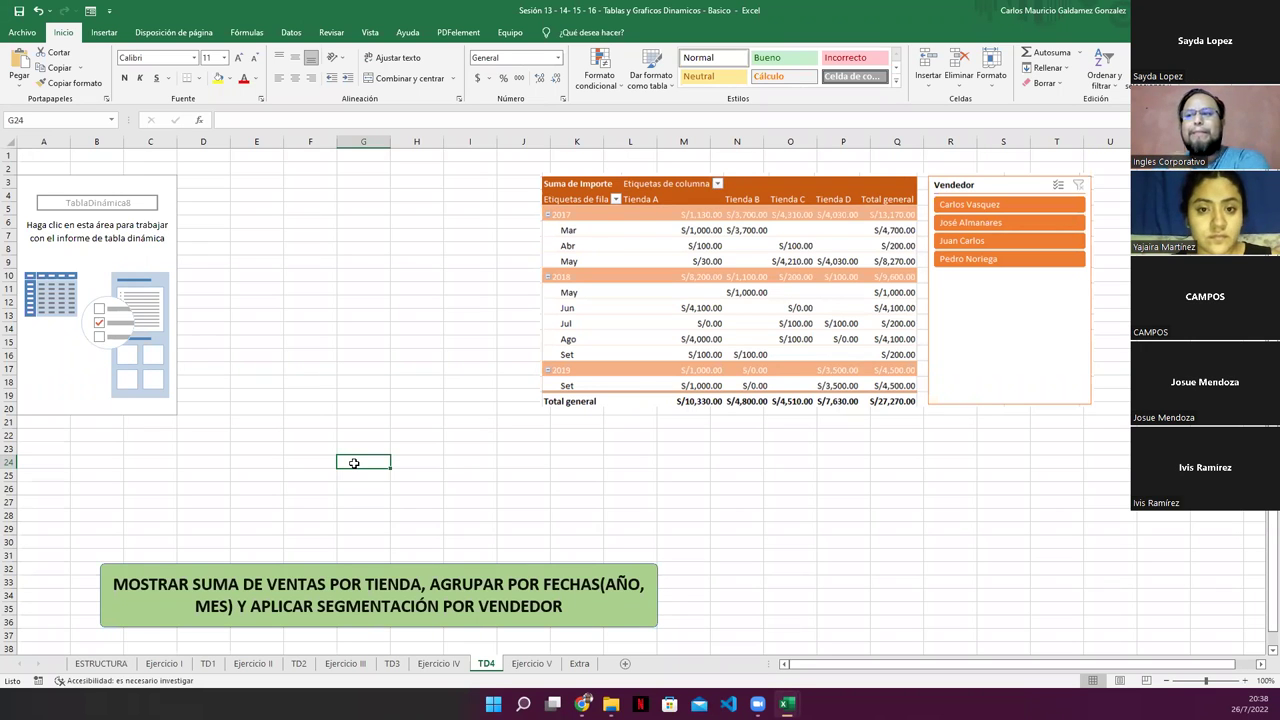
pyautogui.click(100, 273)
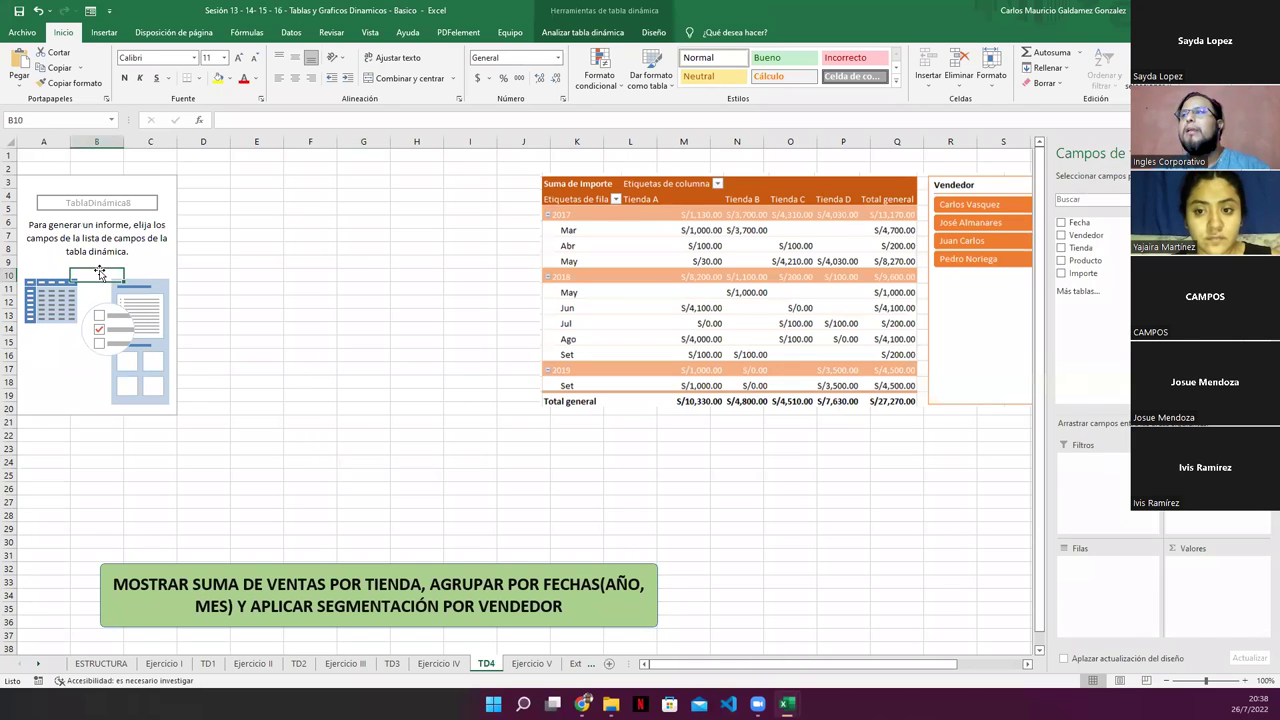
# - Shift the pivot-and-slicer reference picture on TD4 left so it spans roughly columns G to Q
pyautogui.click(575, 38)
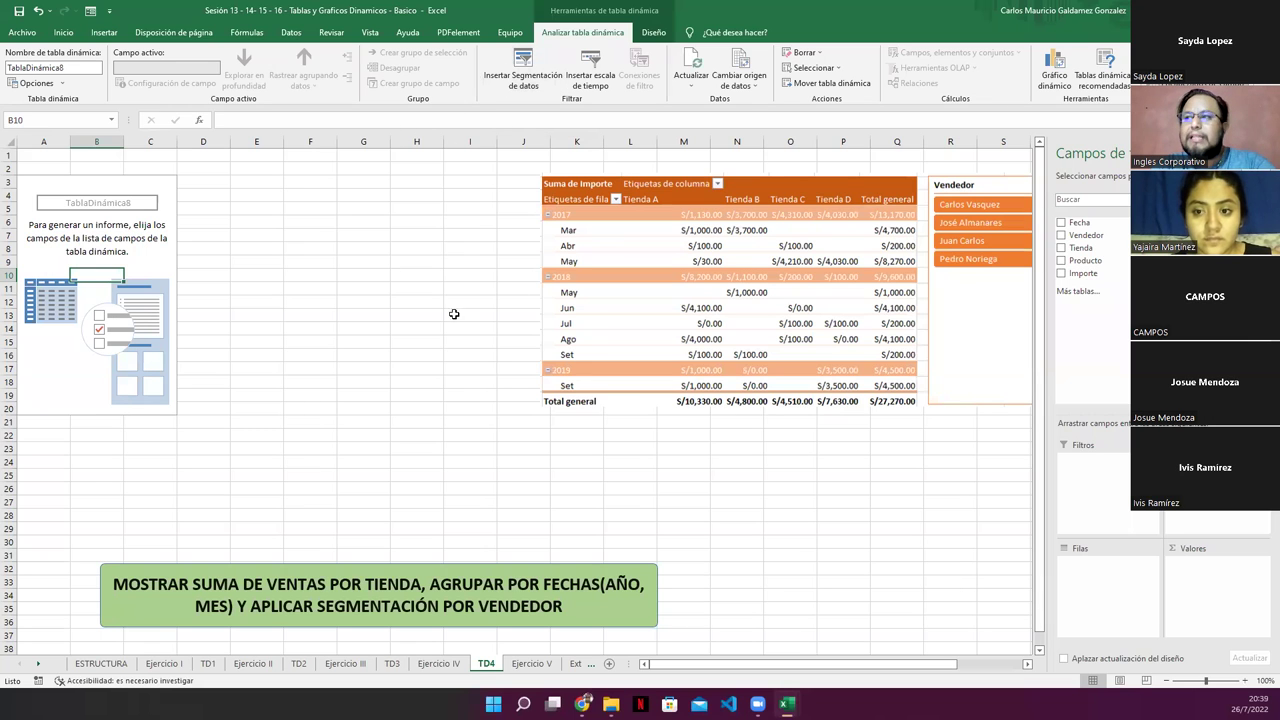
pyautogui.hotkey('ctrl', 'v')
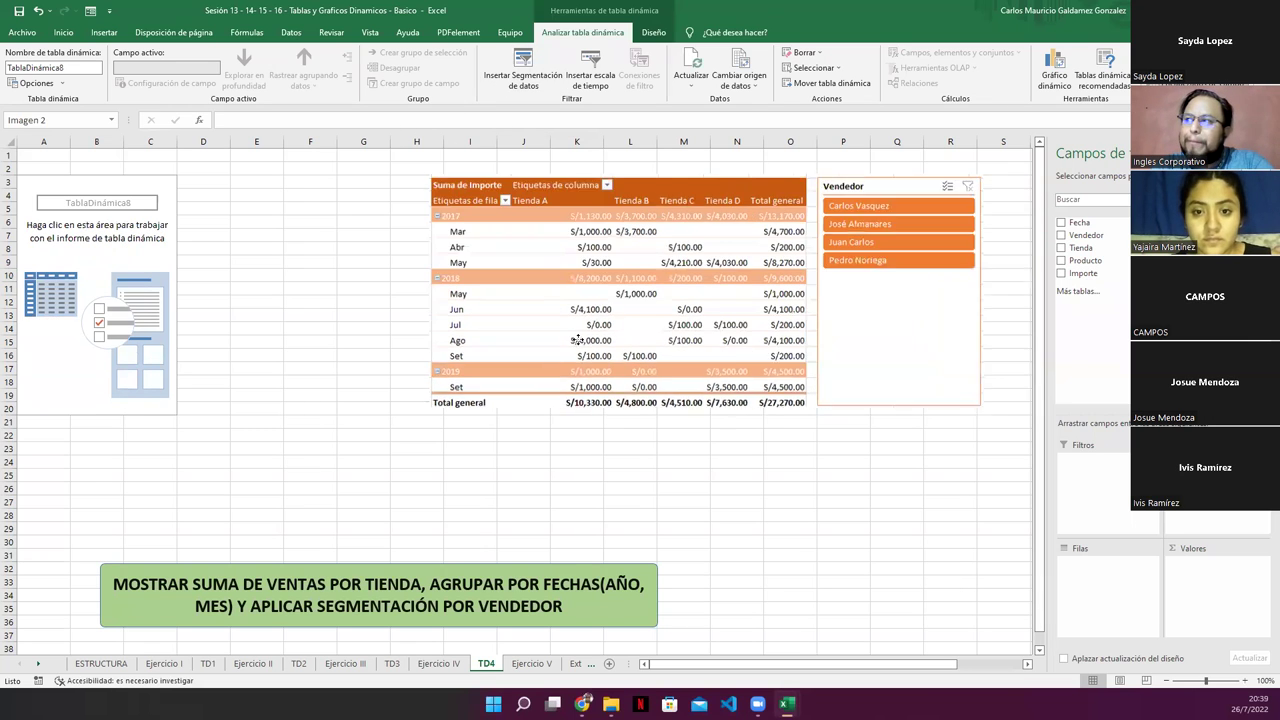
pyautogui.moveTo(878, 190); pyautogui.dragTo(808, 203)
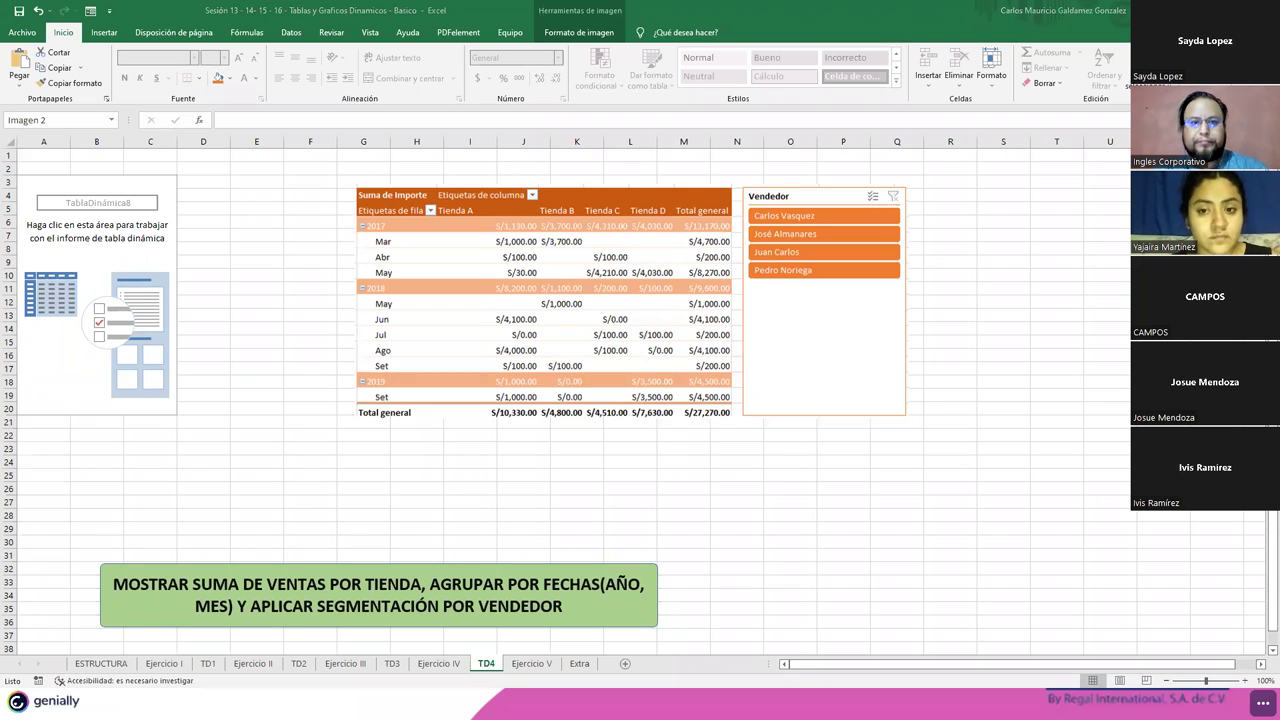
# - Outline the pivot and Vendedor slicer, then move the reference picture down to rows 19–36
pyautogui.moveTo(340, 178); pyautogui.dragTo(737, 437)
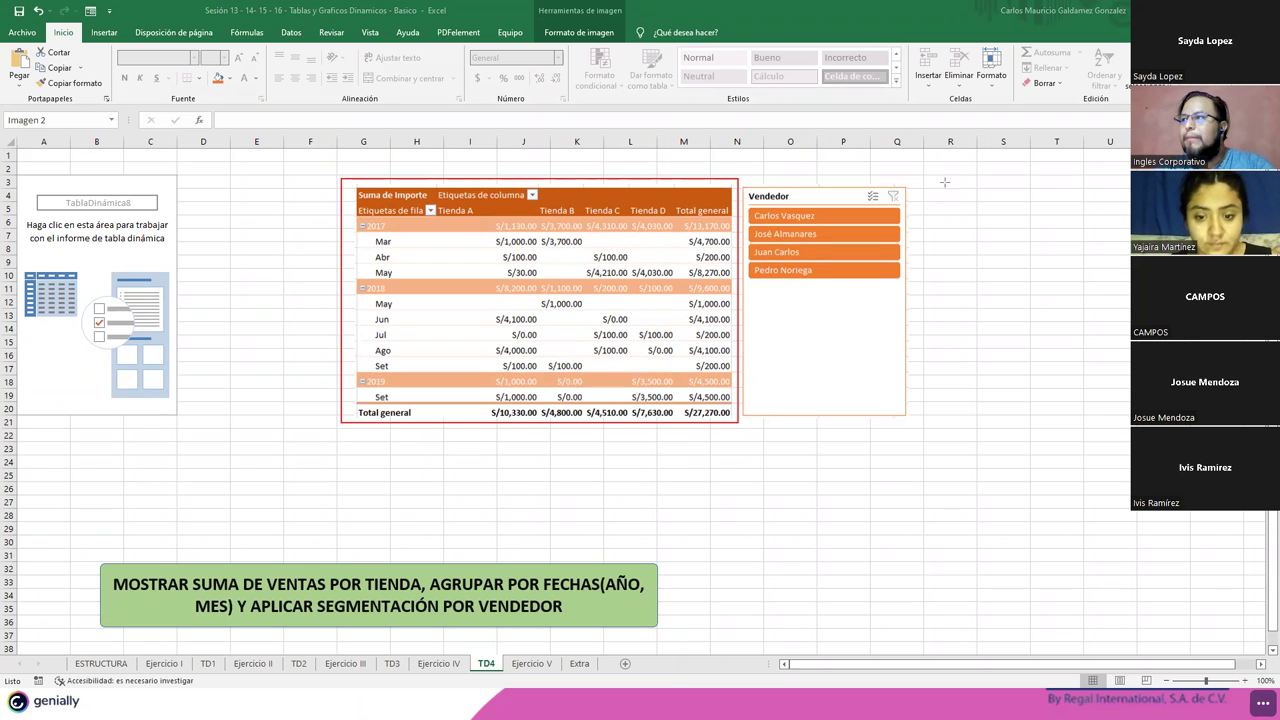
pyautogui.moveTo(912, 181); pyautogui.dragTo(741, 420)
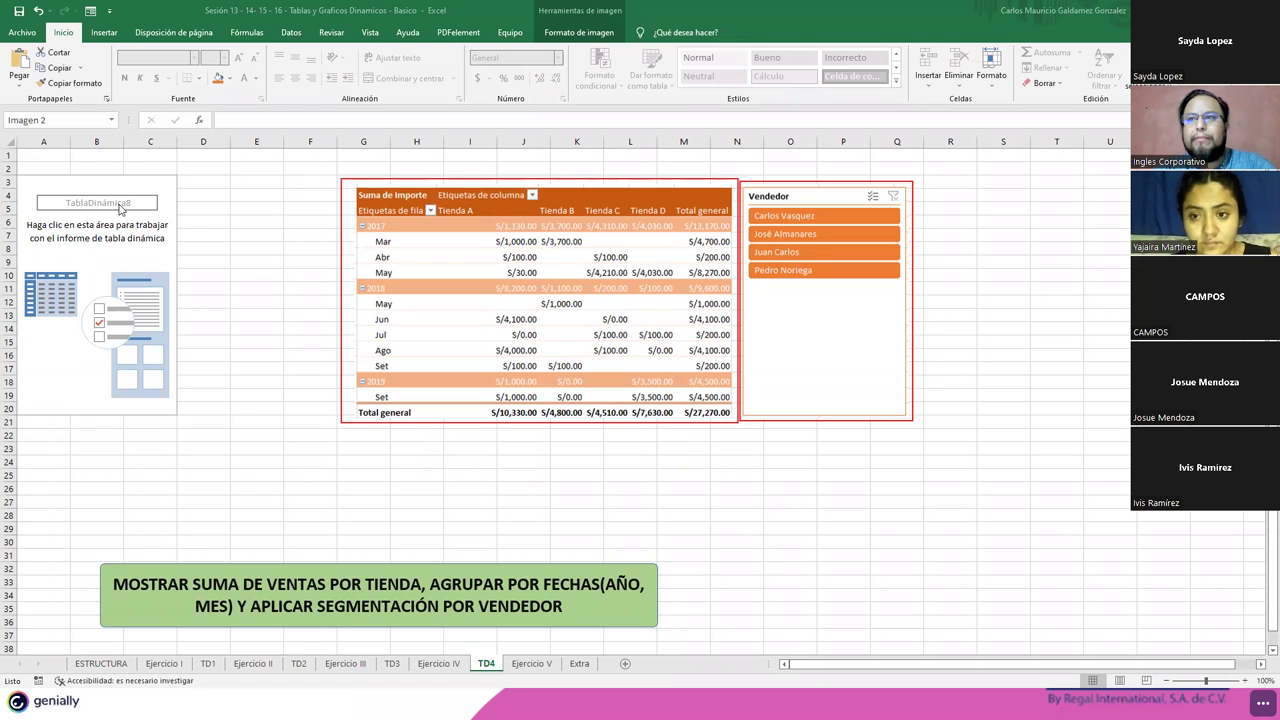
pyautogui.click(96, 232)
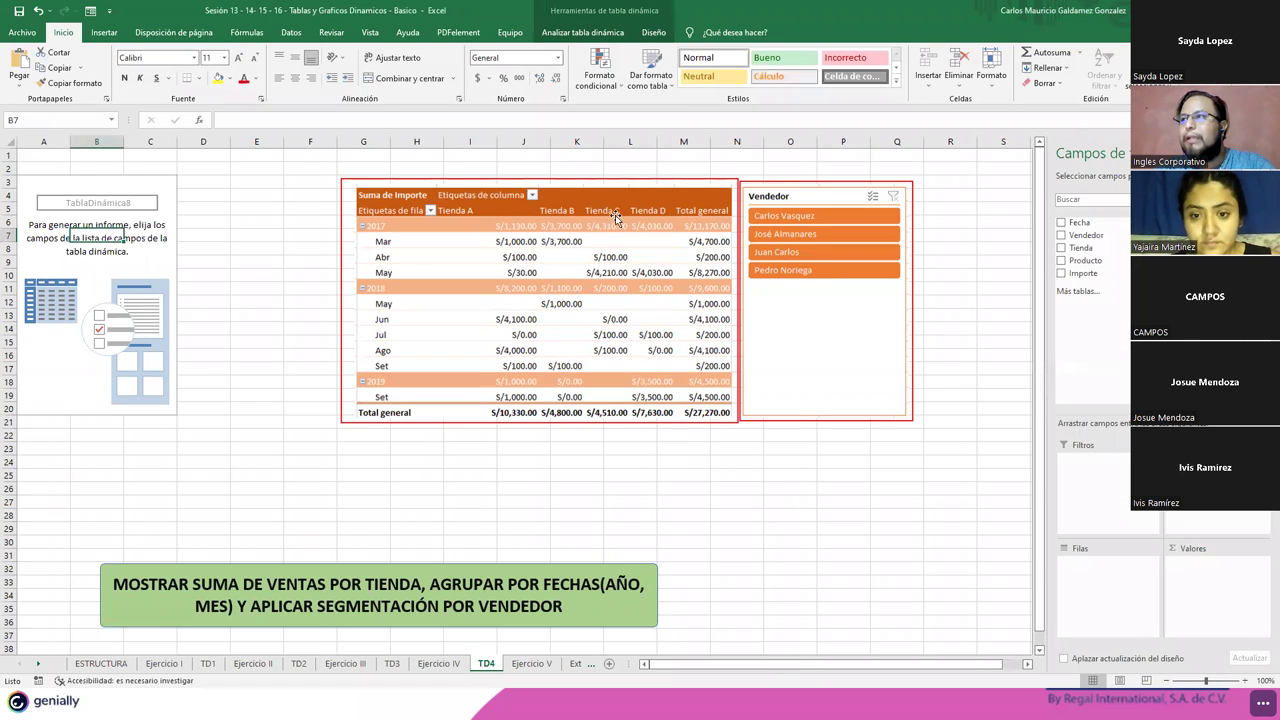
pyautogui.click(594, 33)
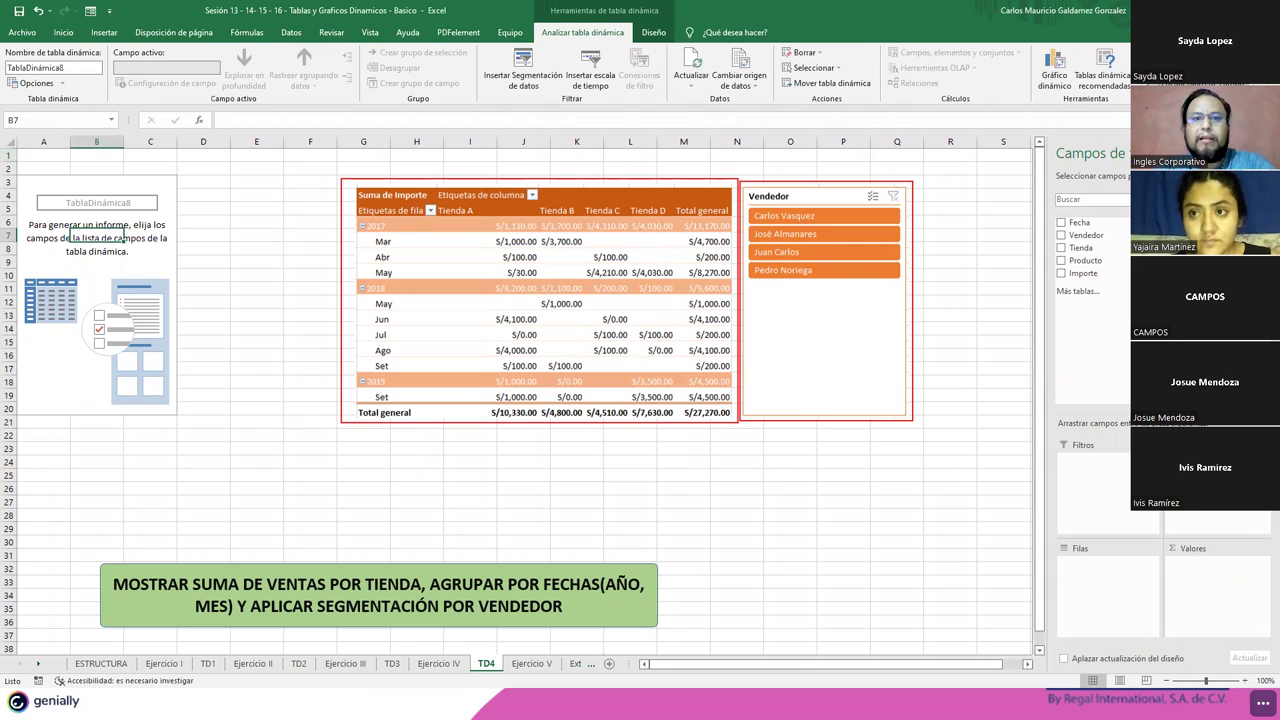
pyautogui.moveTo(770, 175); pyautogui.dragTo(550, 88)
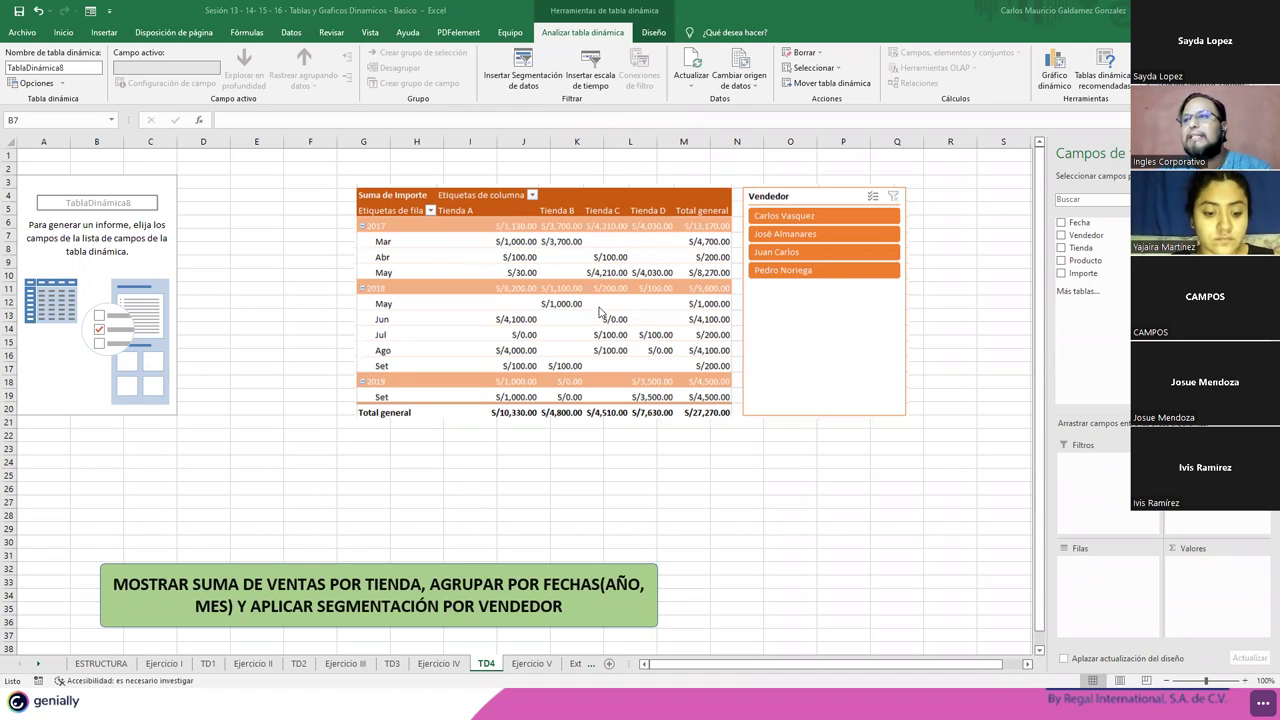
pyautogui.moveTo(723, 359)
pyautogui.mouseDown()
pyautogui.moveTo(809, 415)
pyautogui.moveTo(813, 510)
pyautogui.moveTo(539, 491)
pyautogui.mouseUp()
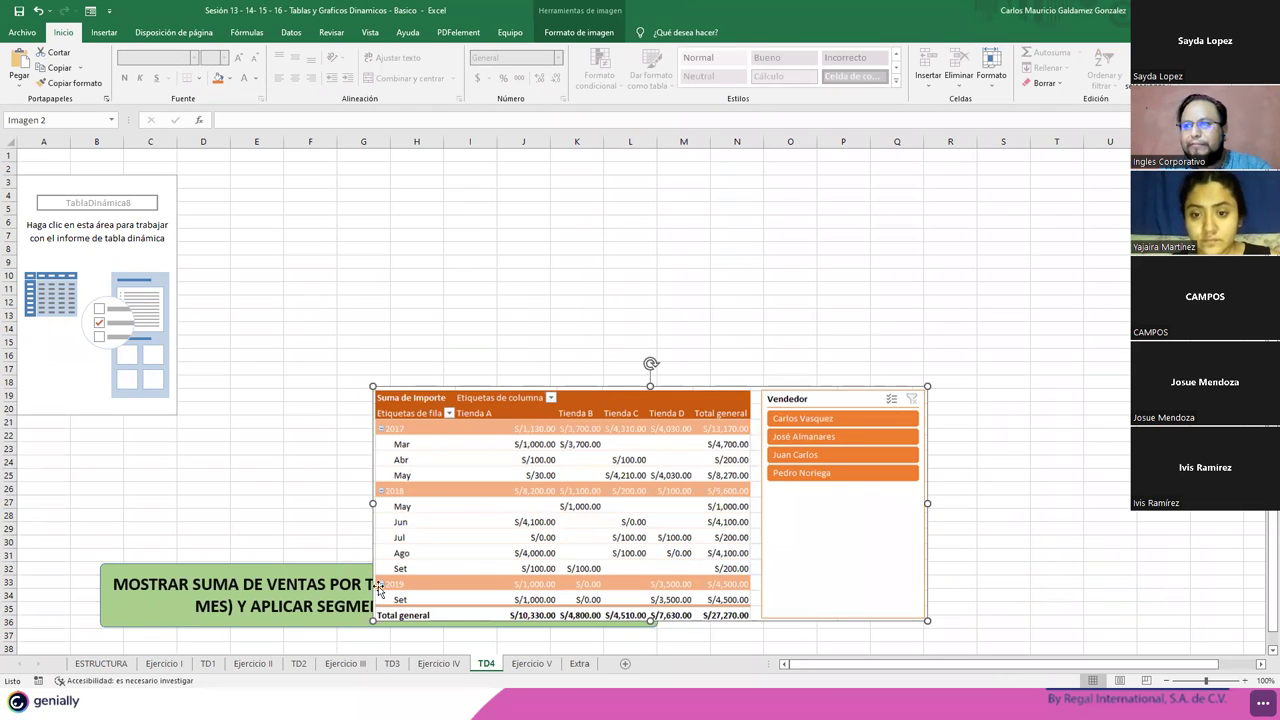
# - Lay out the pivot with Fecha in rows and Tienda in columns, removing Trimestres
pyautogui.click(64, 240)
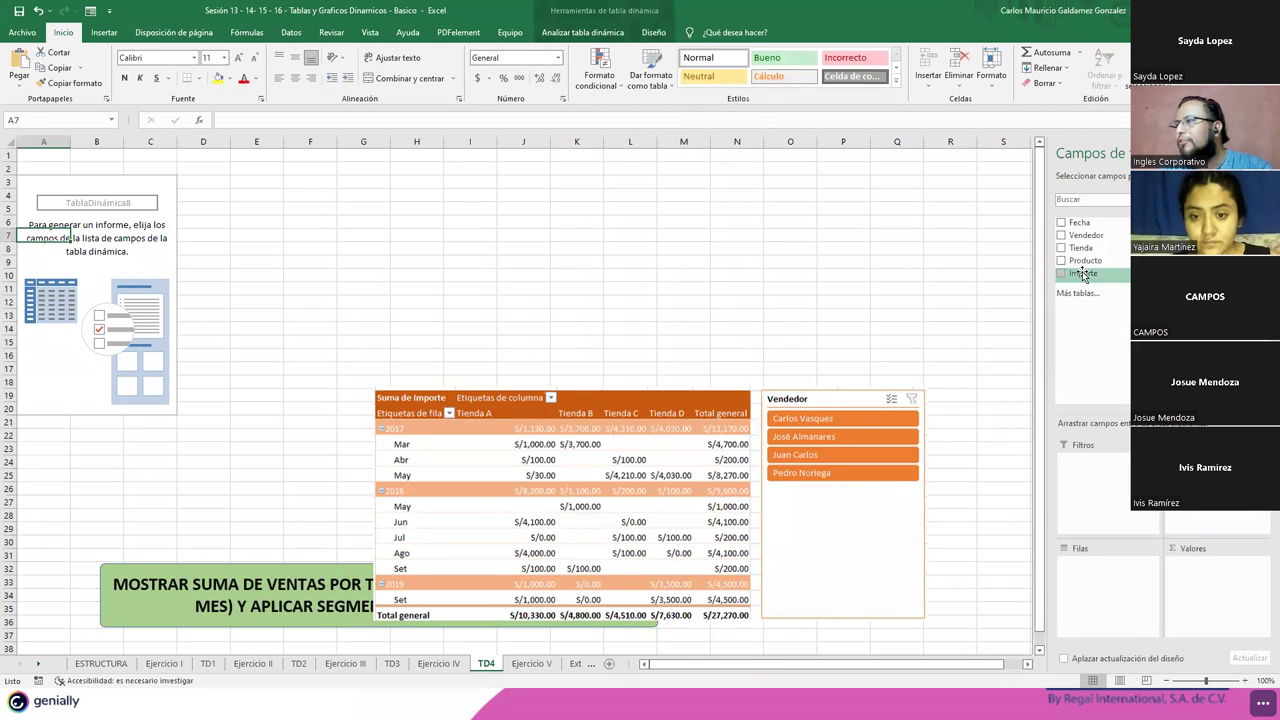
pyautogui.moveTo(1079, 222); pyautogui.dragTo(1080, 580)
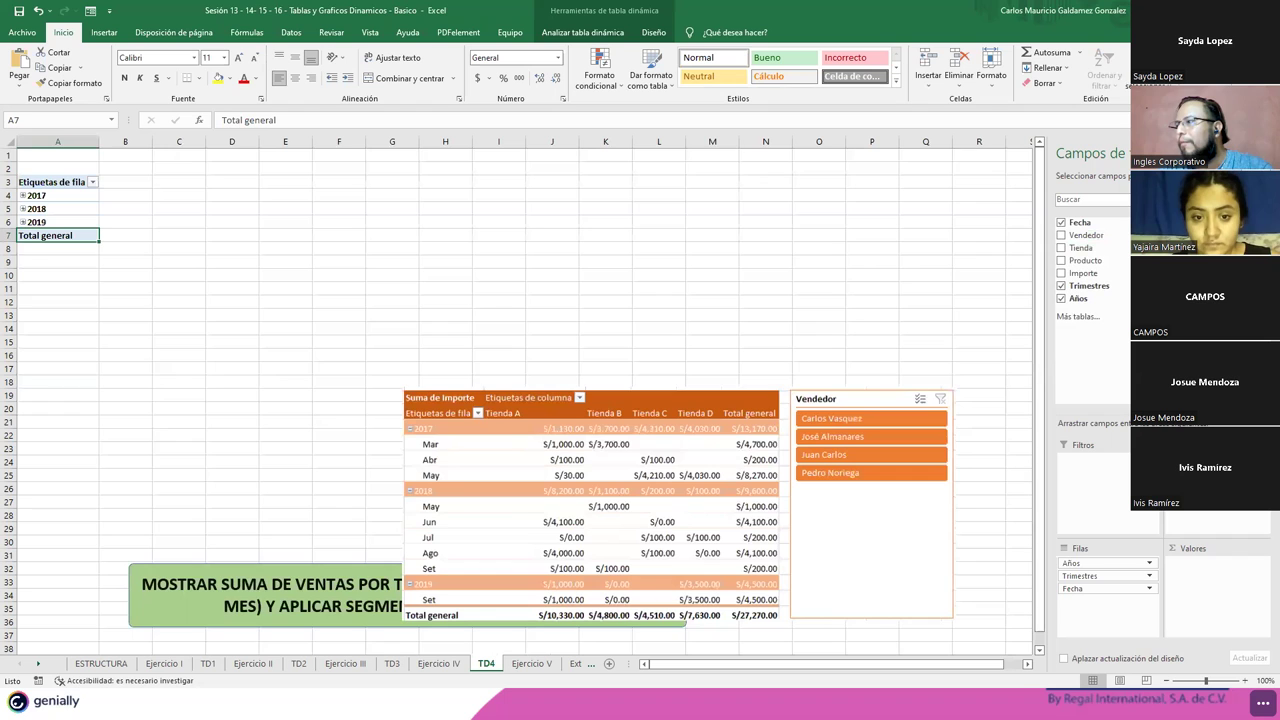
pyautogui.click(1061, 247)
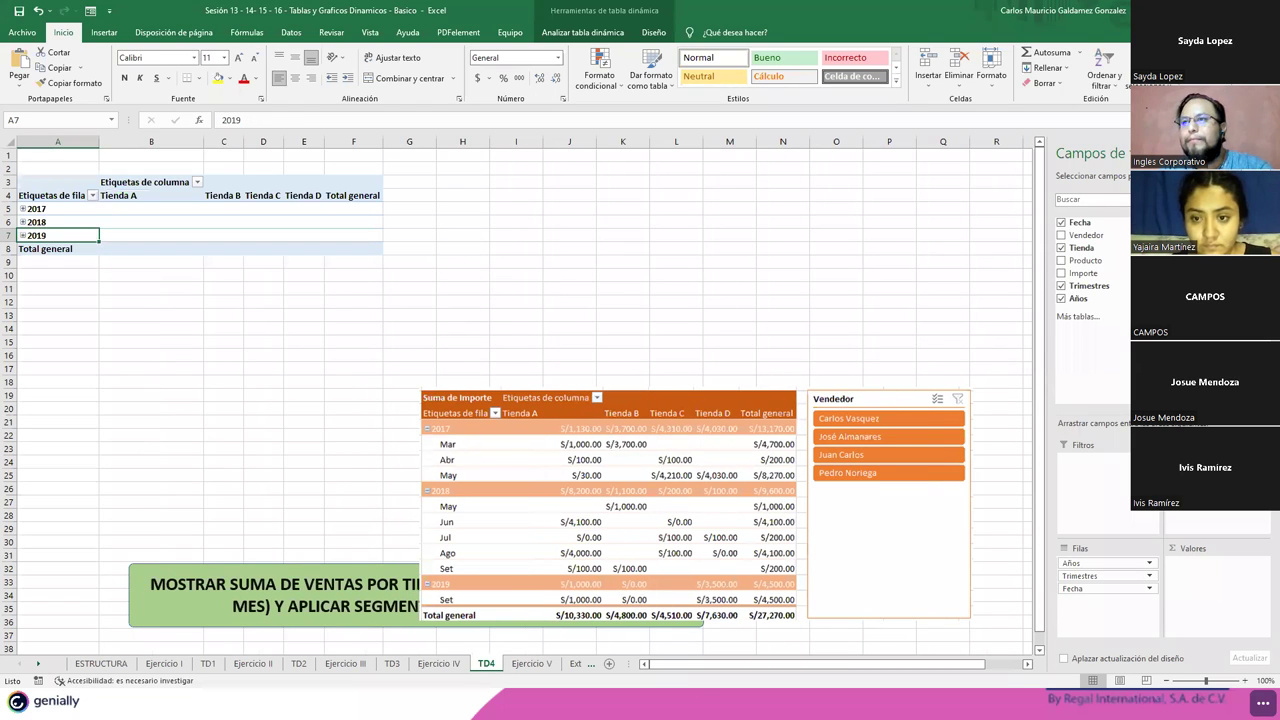
pyautogui.click(1100, 576)
pyautogui.click(1100, 545)
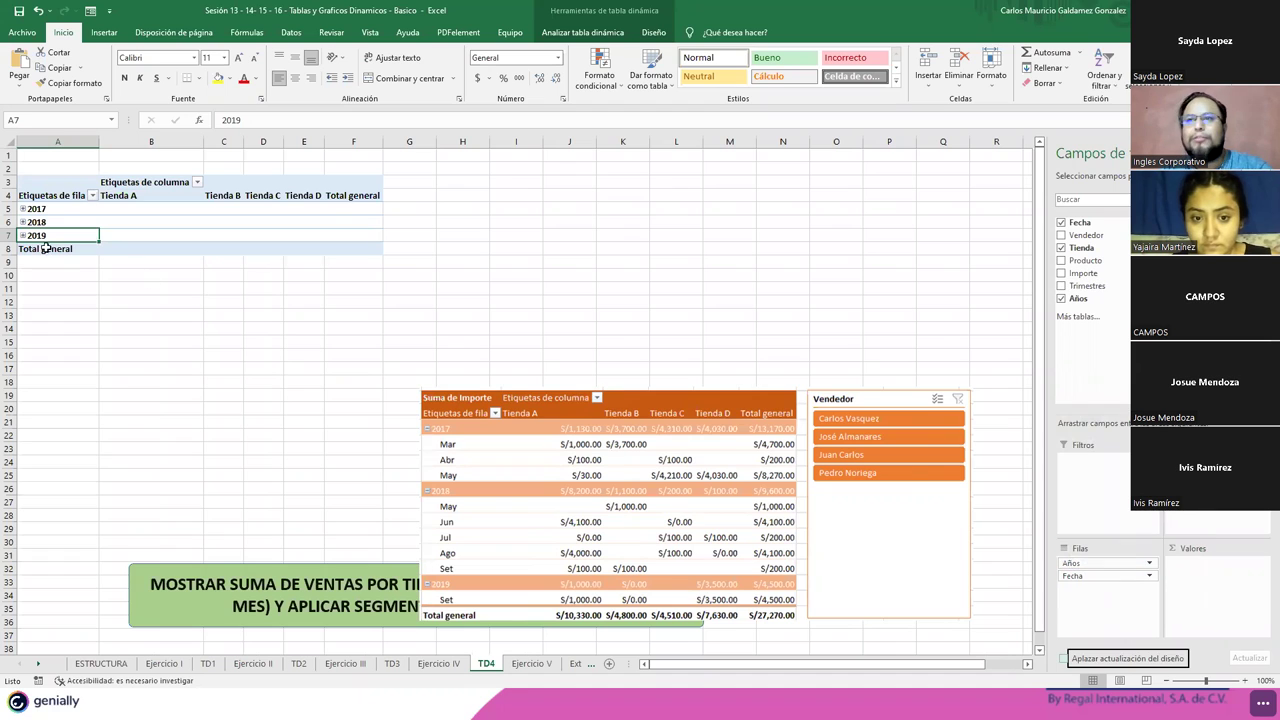
# - Expand the 2017, 2018 and 2019 groups to show months and highlight the sales-sum requirement
pyautogui.click(23, 209)
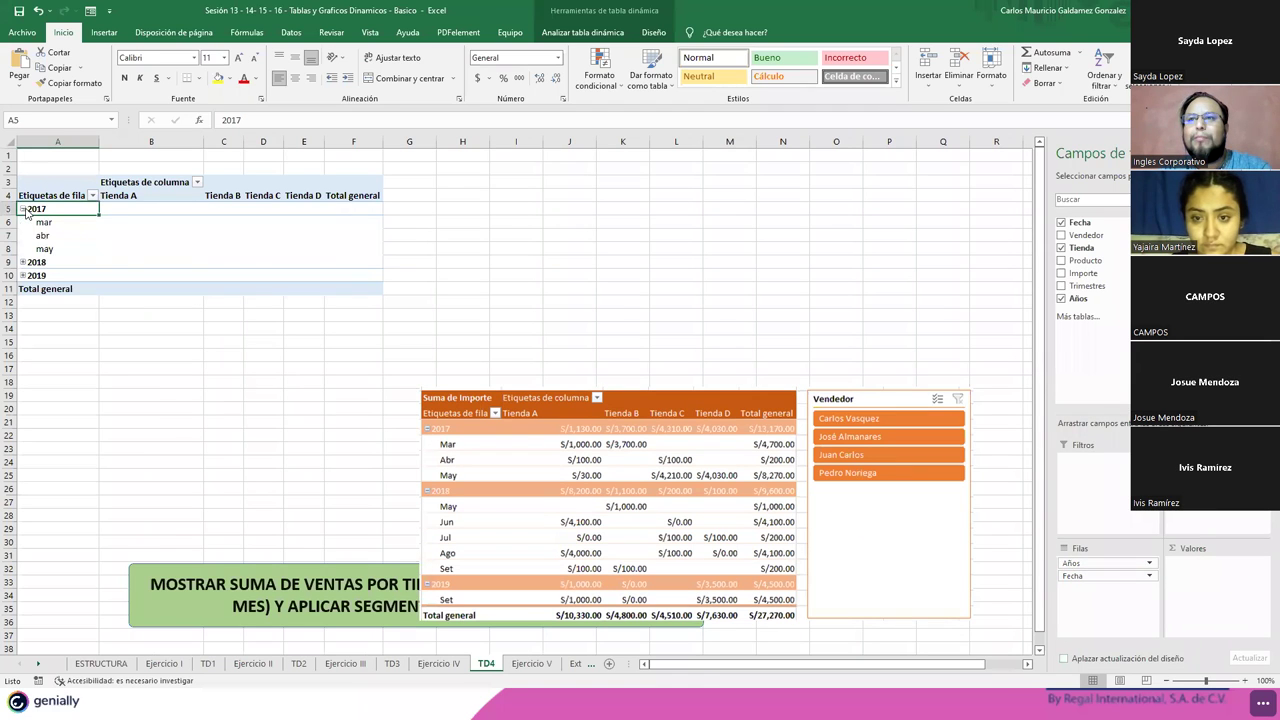
pyautogui.click(23, 262)
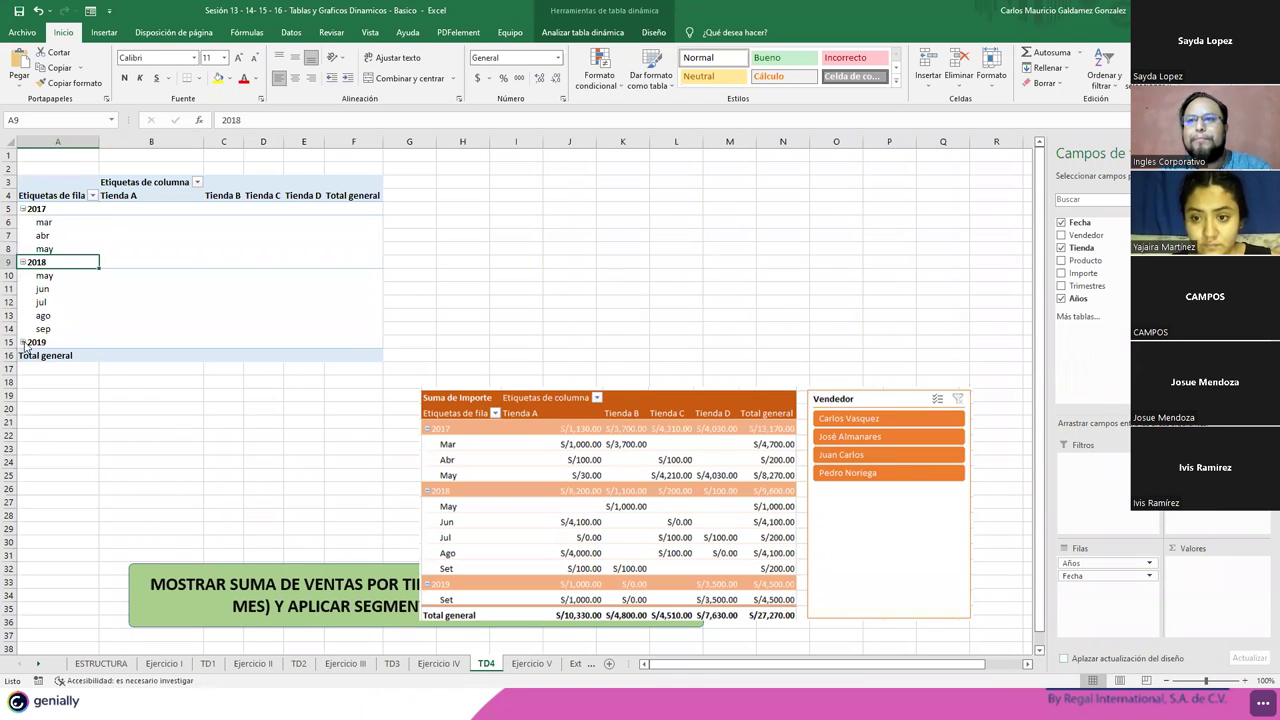
pyautogui.click(23, 342)
pyautogui.moveTo(655, 389); pyautogui.dragTo(660, 258)
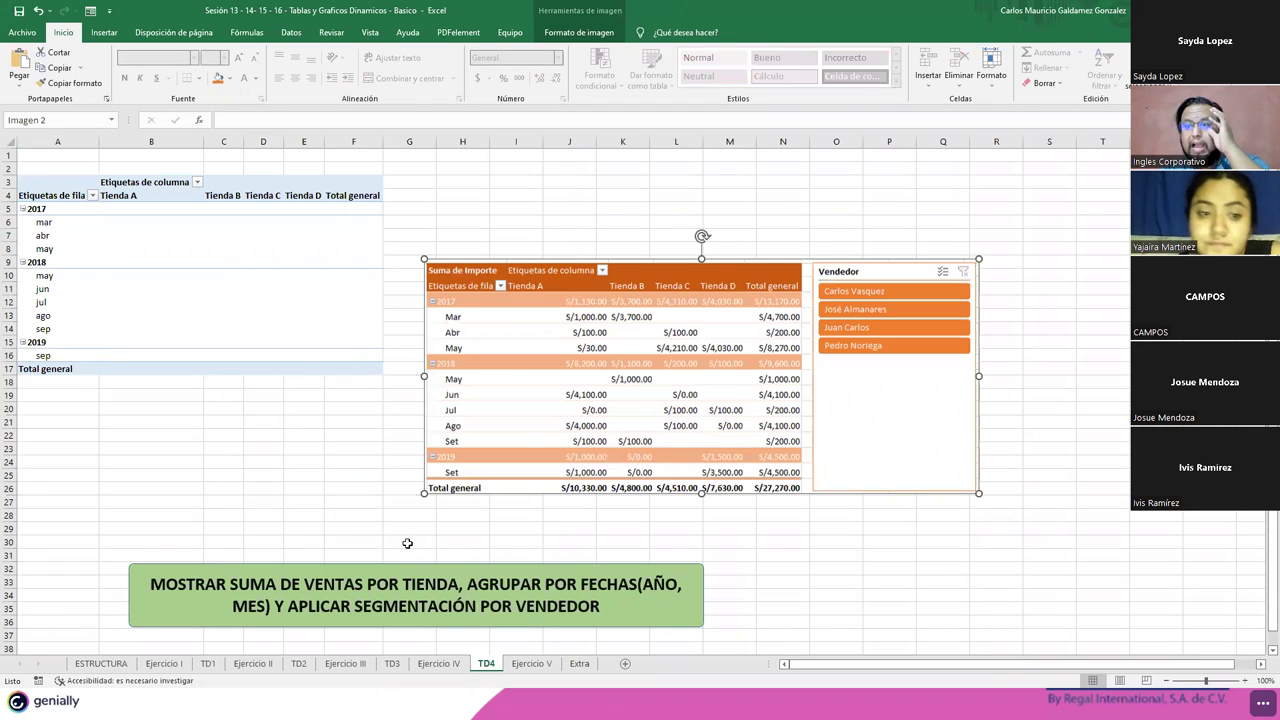
pyautogui.moveTo(150, 584); pyautogui.dragTo(458, 585)
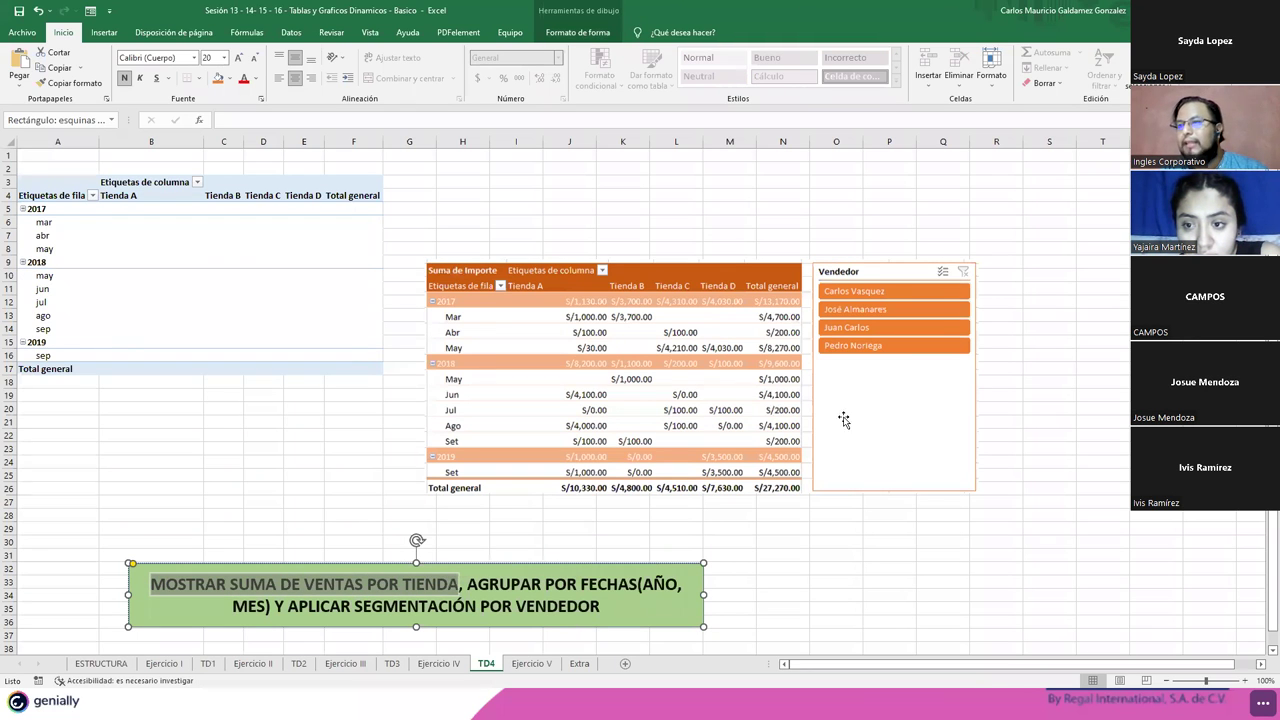
pyautogui.click(221, 261)
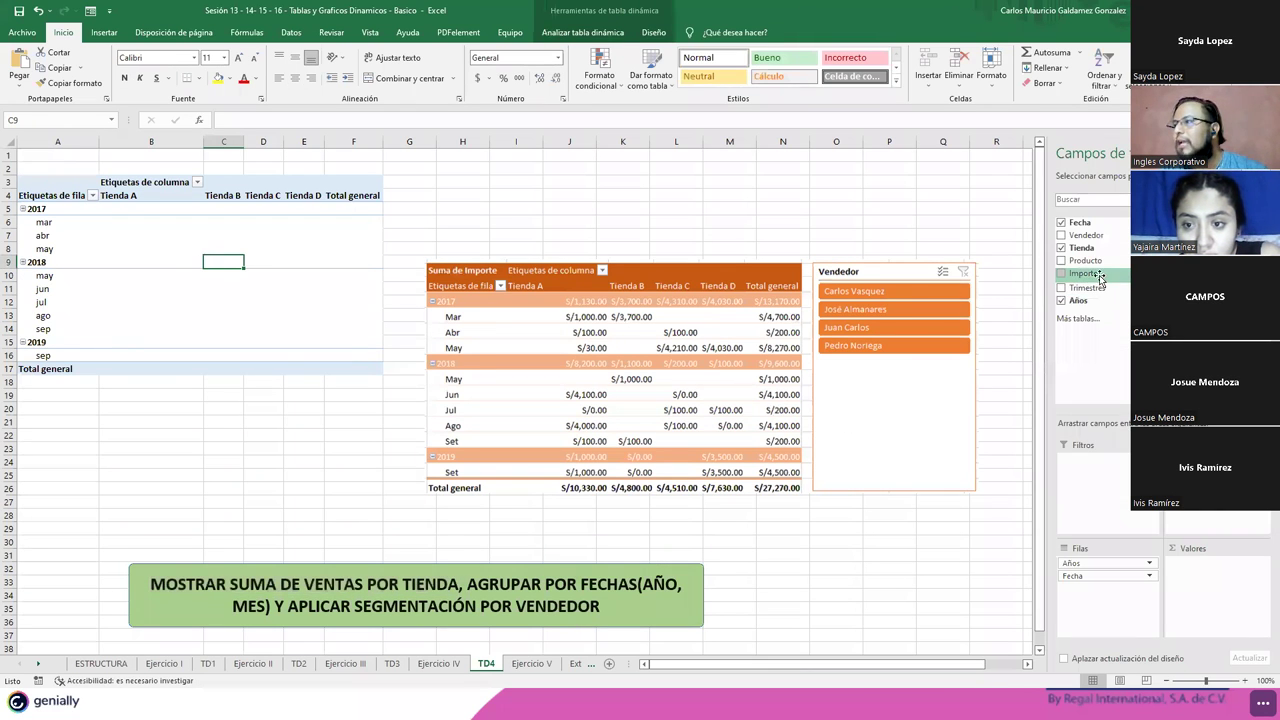
# - Add Importe as the summed value and check the 2017 amounts per store
pyautogui.moveTo(1080, 273); pyautogui.dragTo(1212, 566)
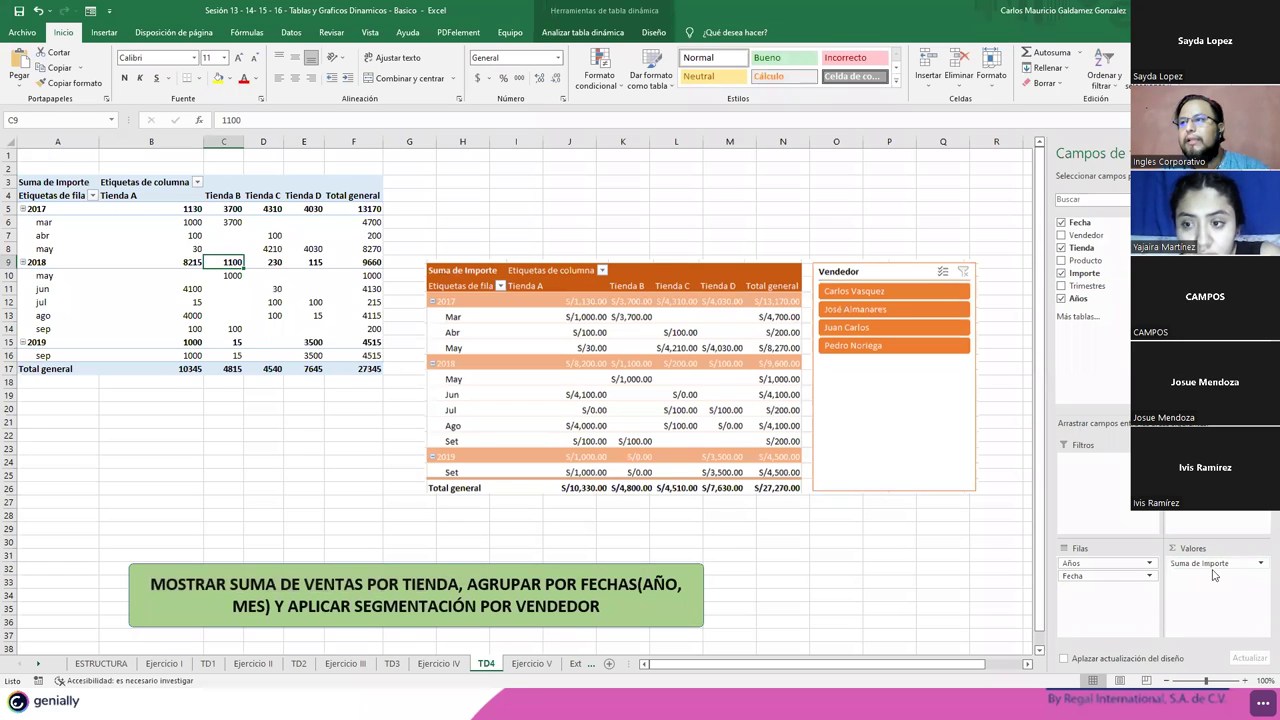
pyautogui.moveTo(223, 275)
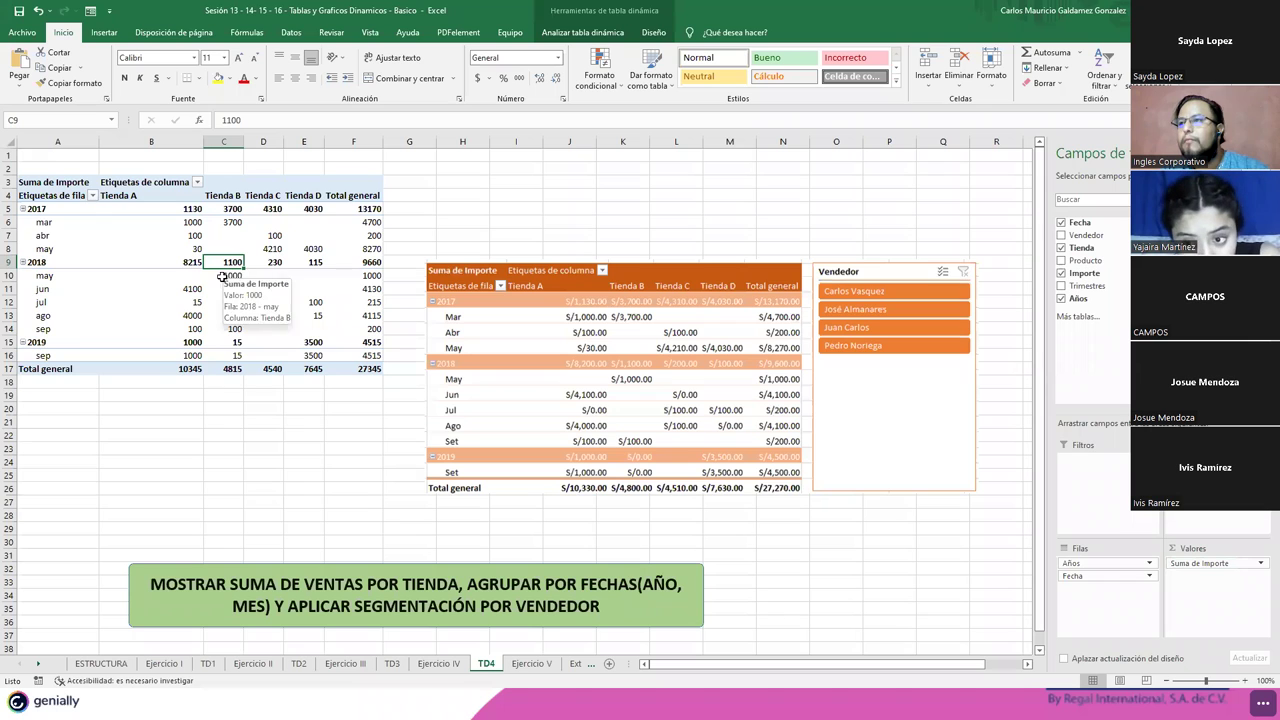
pyautogui.moveTo(161, 224); pyautogui.dragTo(170, 250)
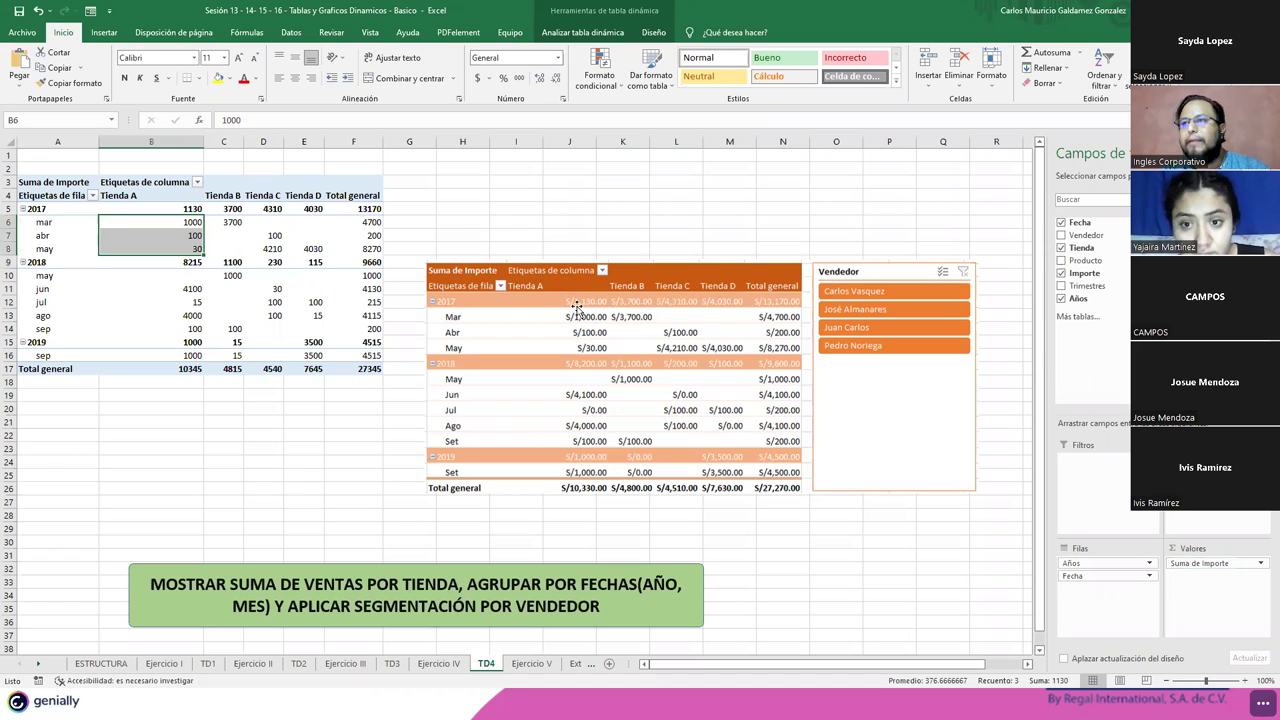
pyautogui.click(238, 224)
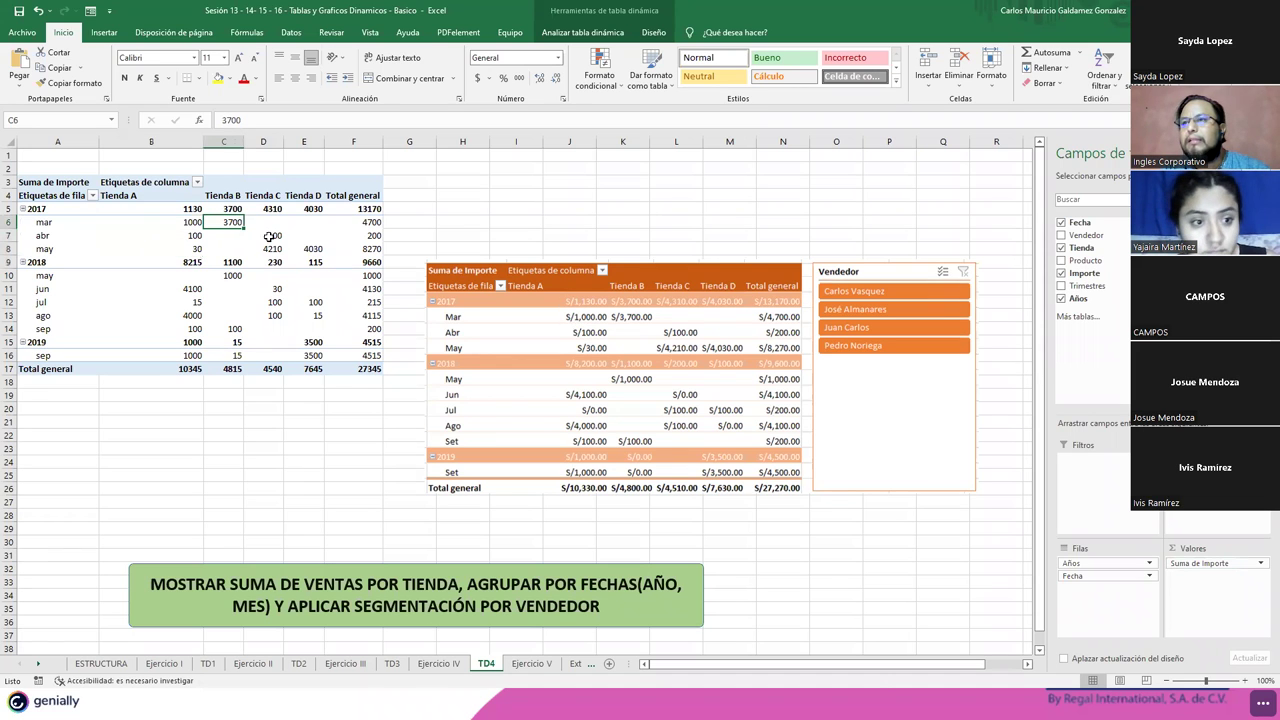
pyautogui.click(264, 210)
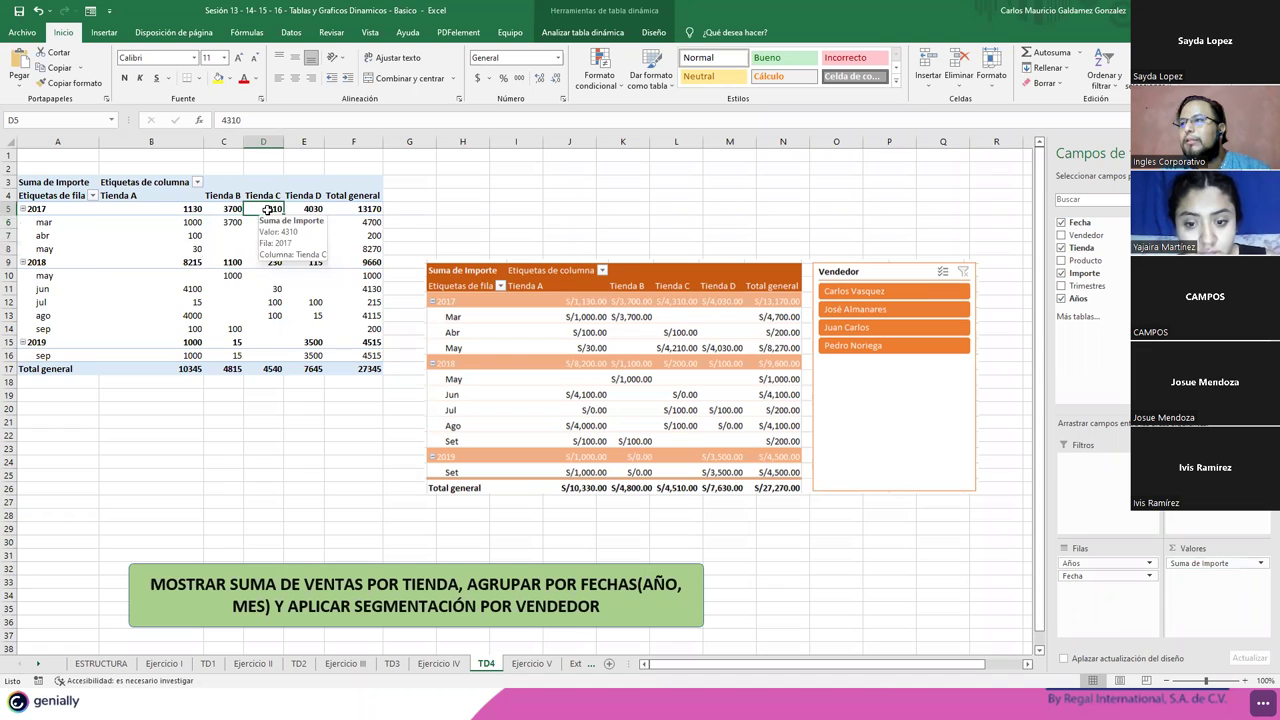
pyautogui.click(312, 209)
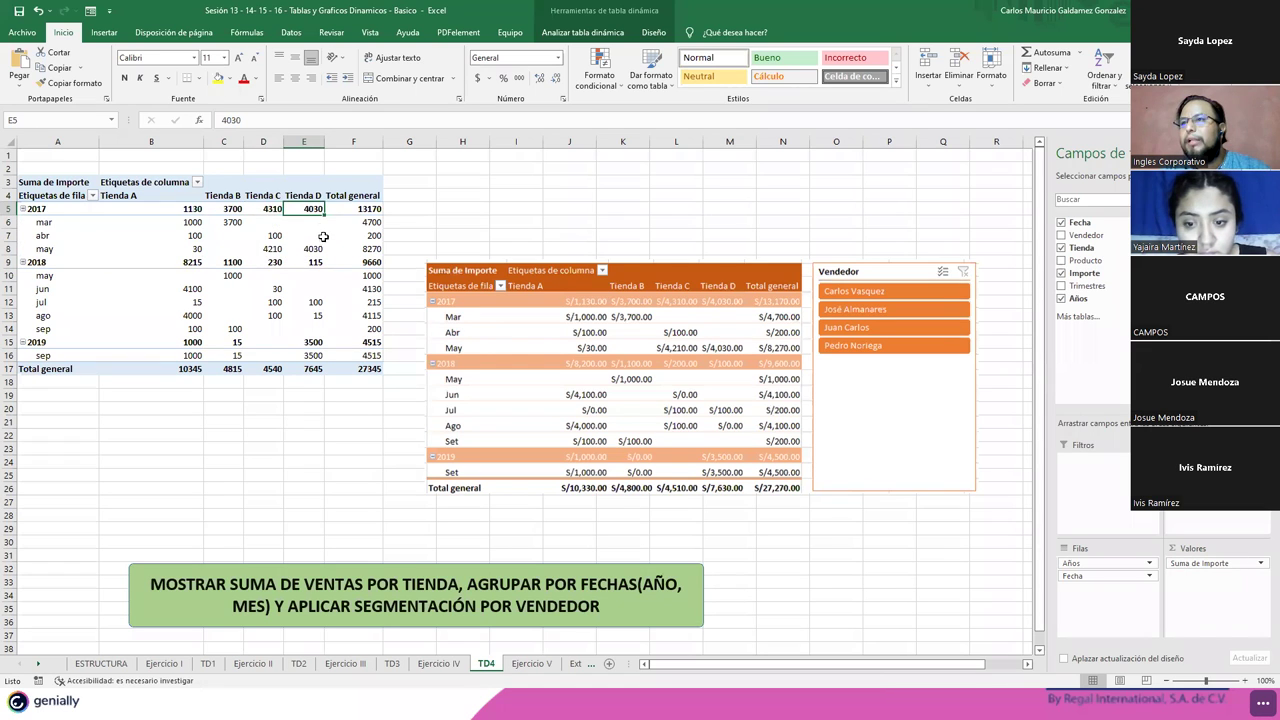
pyautogui.click(357, 209)
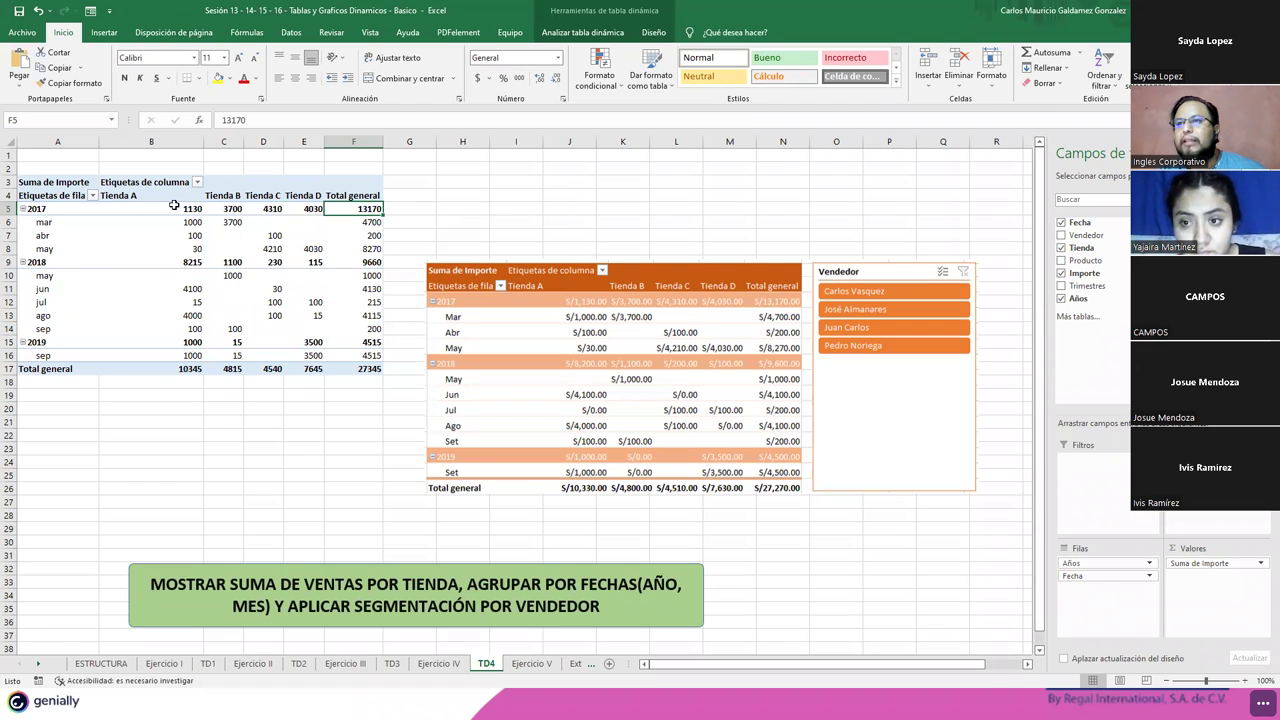
# - Apply accounting format to the pivot values B5:F17 and move the reference picture below the pivot
pyautogui.moveTo(158, 215); pyautogui.dragTo(370, 369)
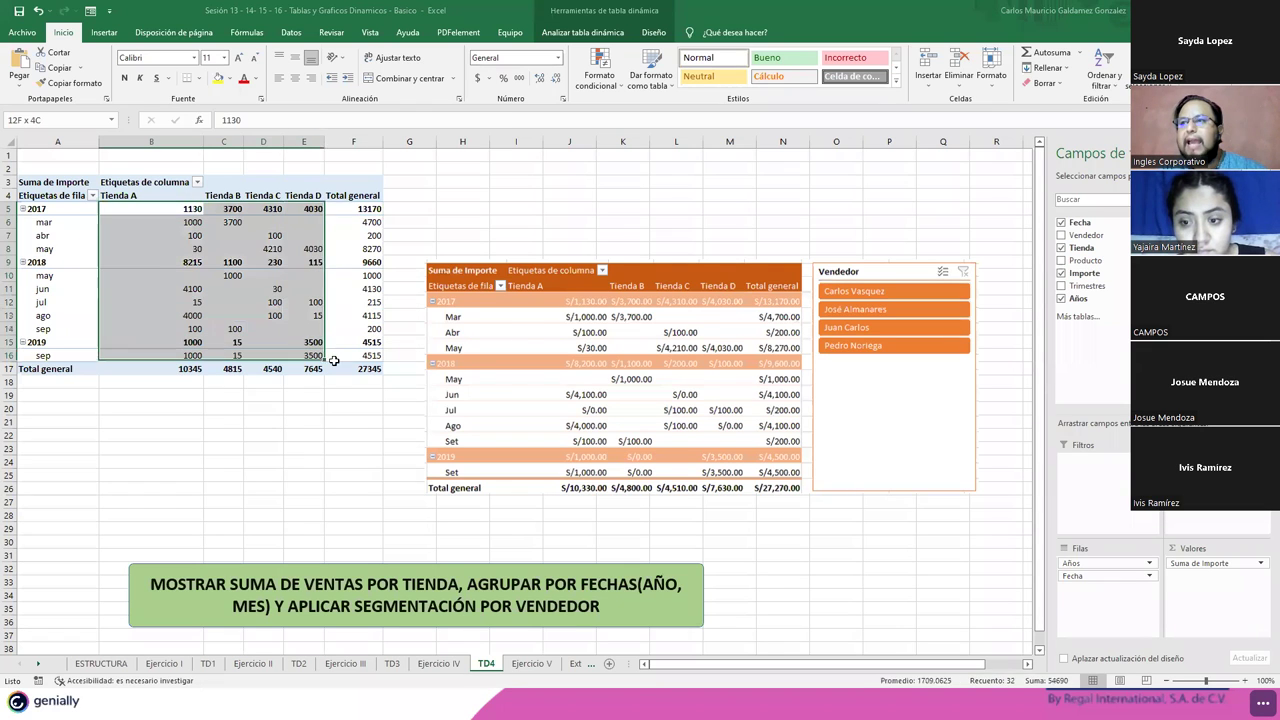
pyautogui.click(478, 77)
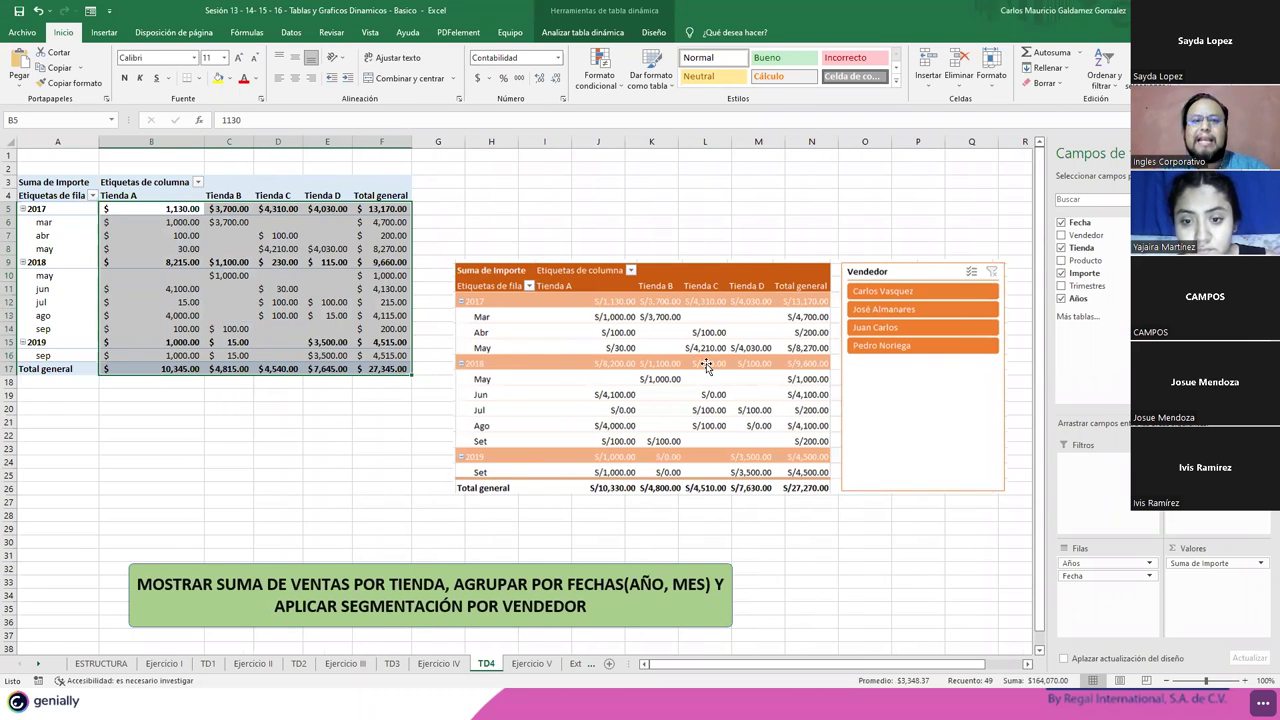
pyautogui.moveTo(766, 274); pyautogui.dragTo(340, 452)
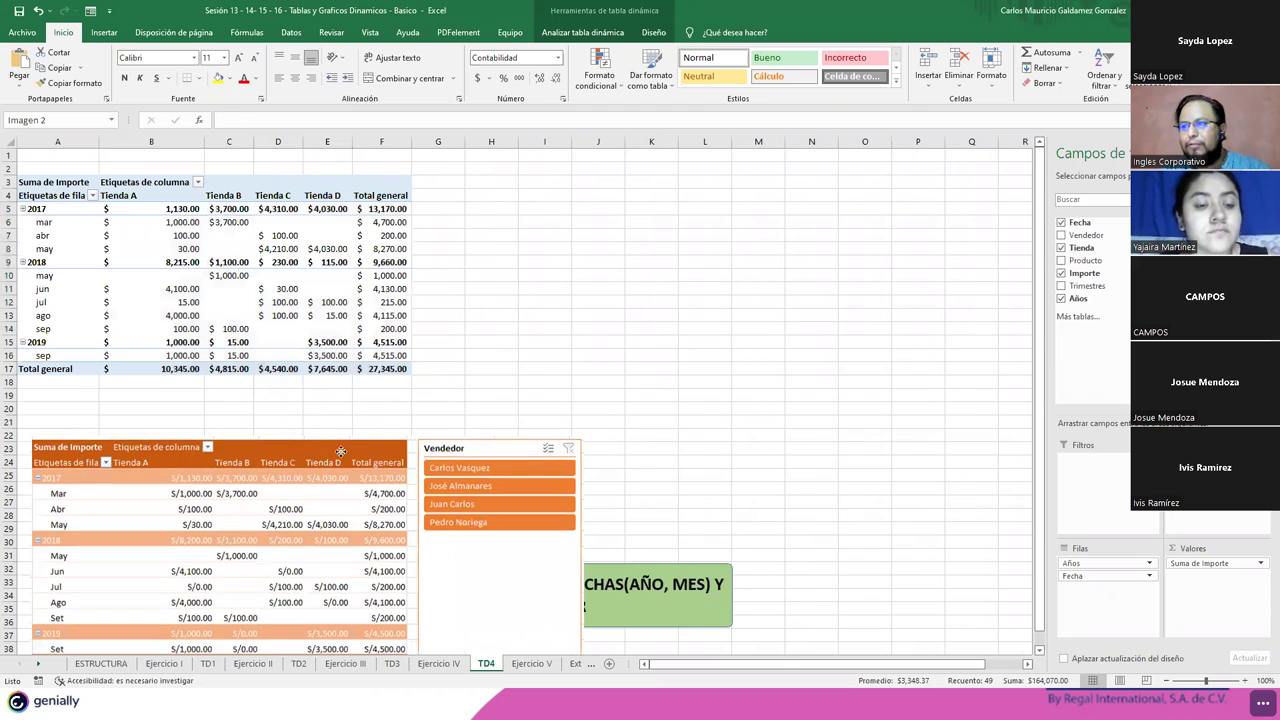
pyautogui.click(270, 249)
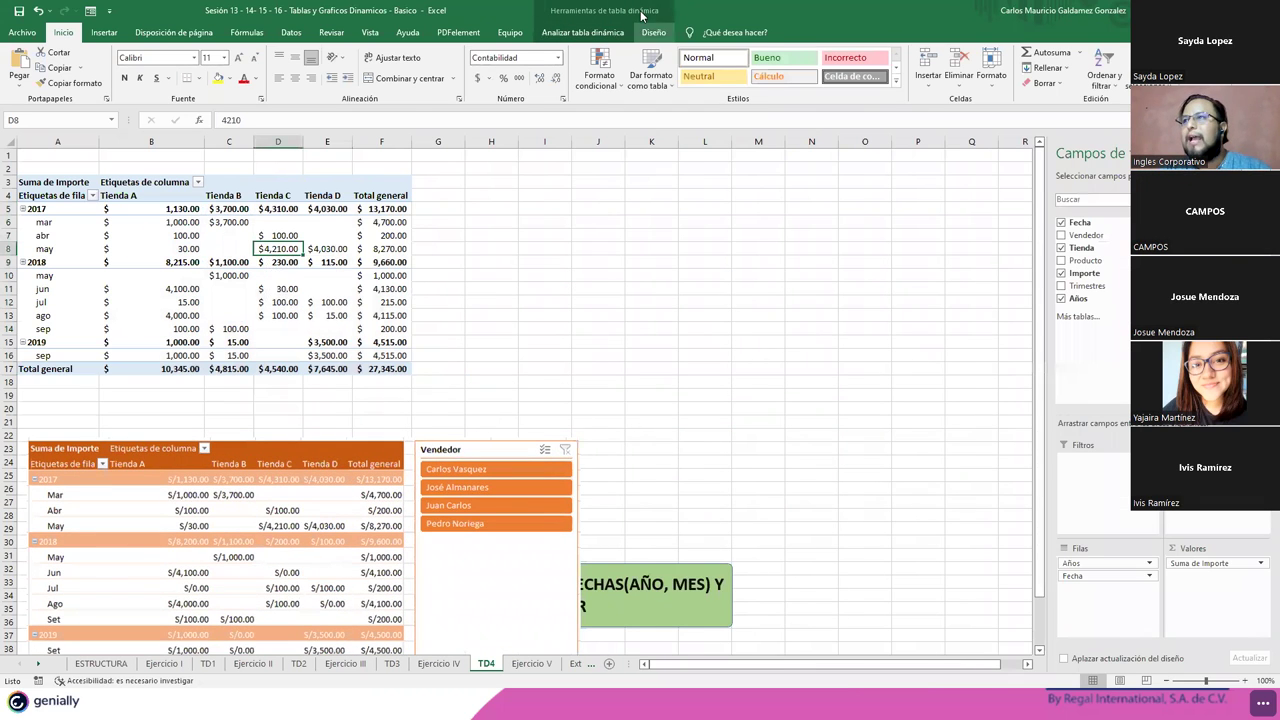
pyautogui.click(586, 34)
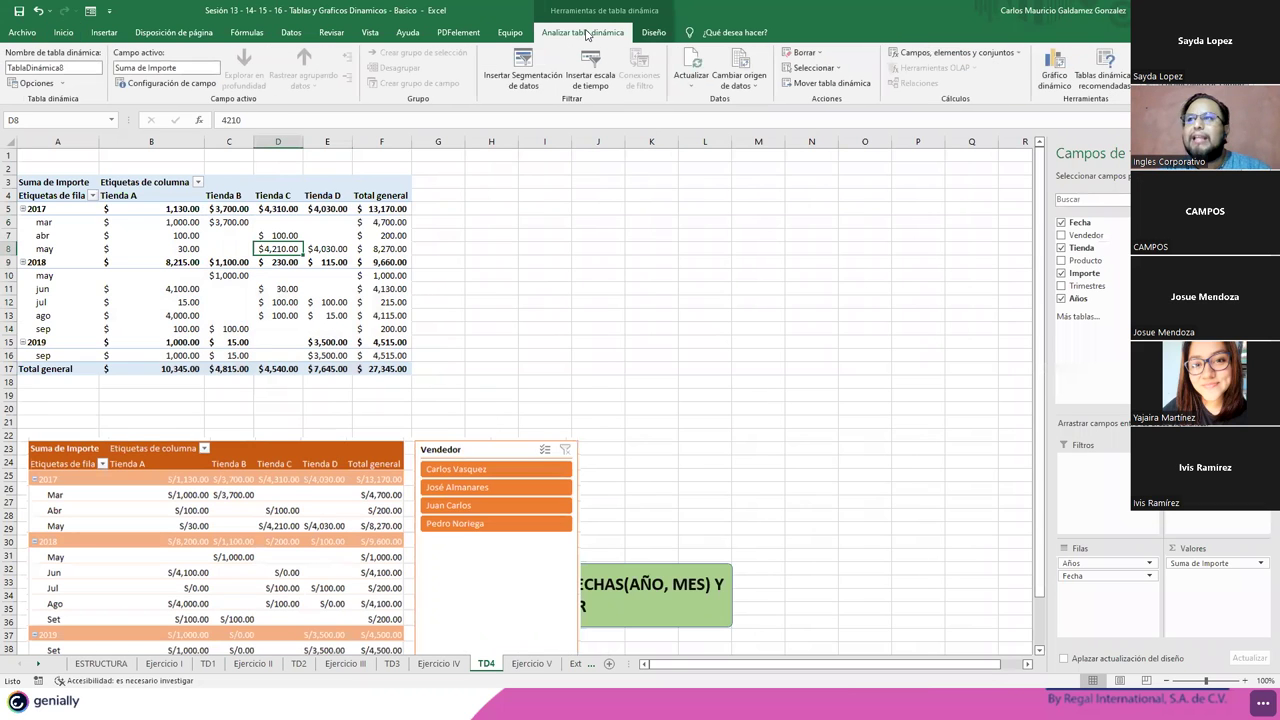
# - Insert a Vendedor slicer and place it to the right of the pivot table
pyautogui.click(514, 80)
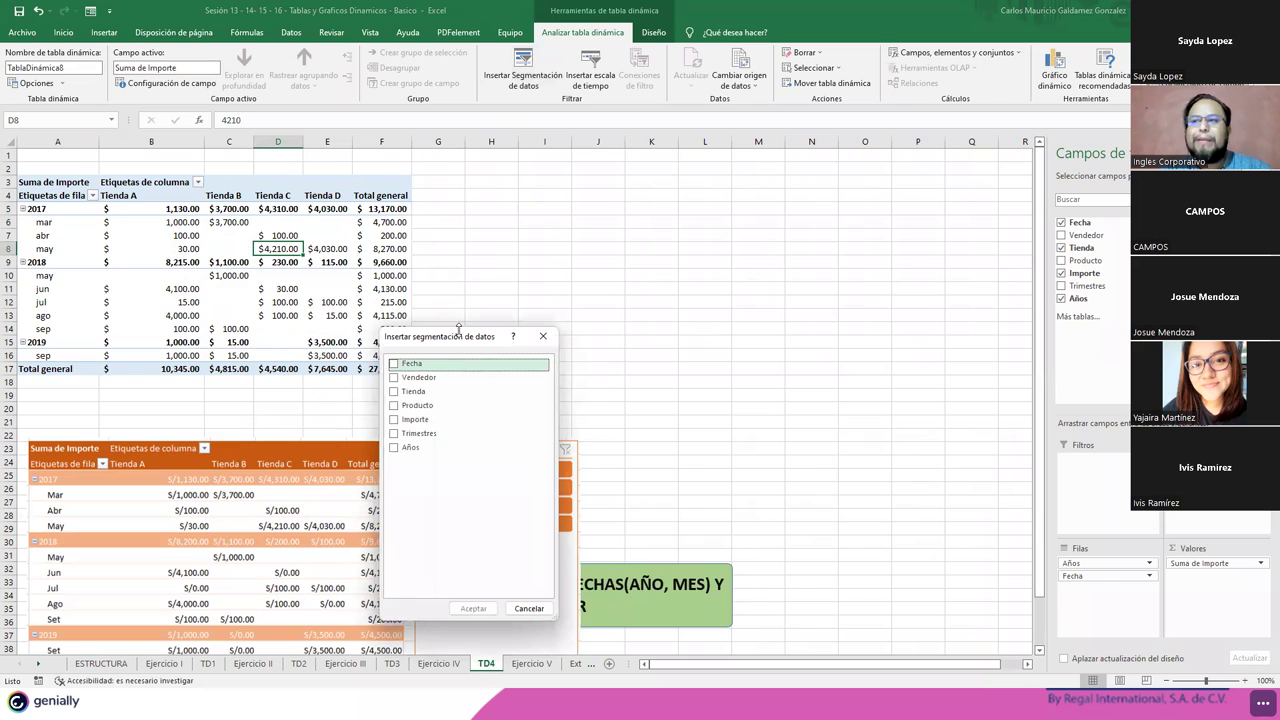
pyautogui.moveTo(462, 341); pyautogui.dragTo(841, 199)
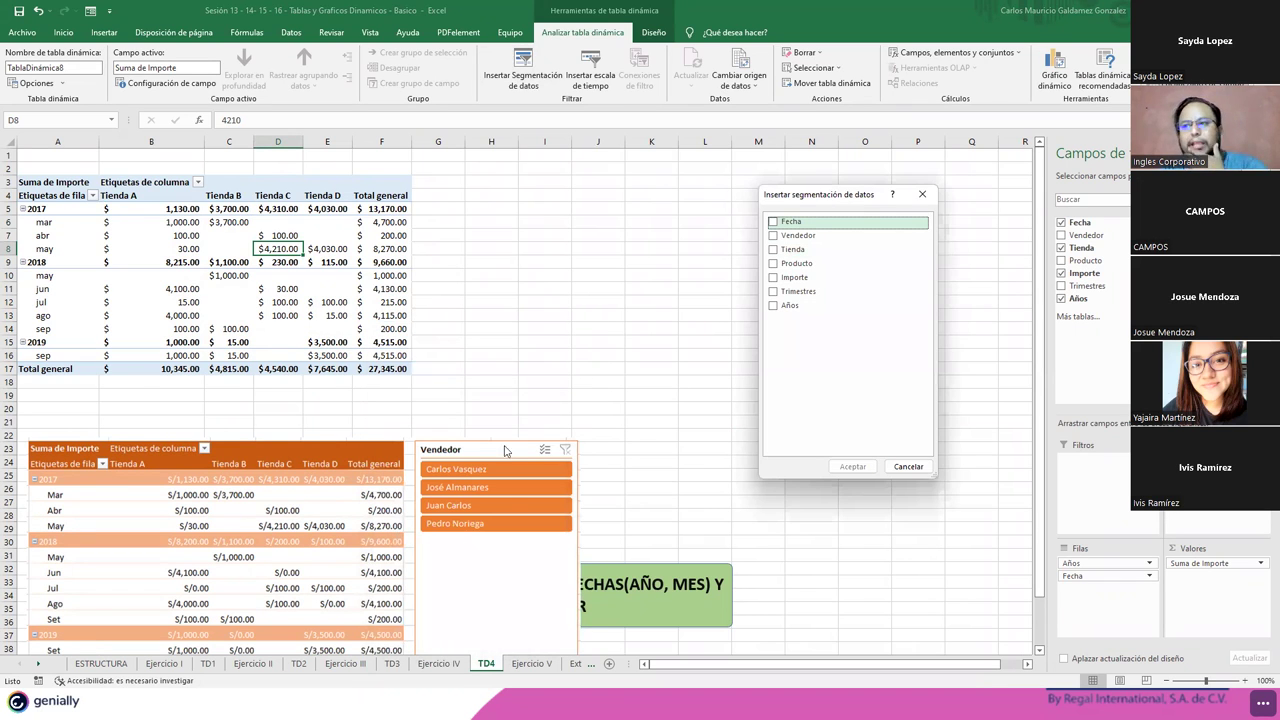
pyautogui.click(800, 236)
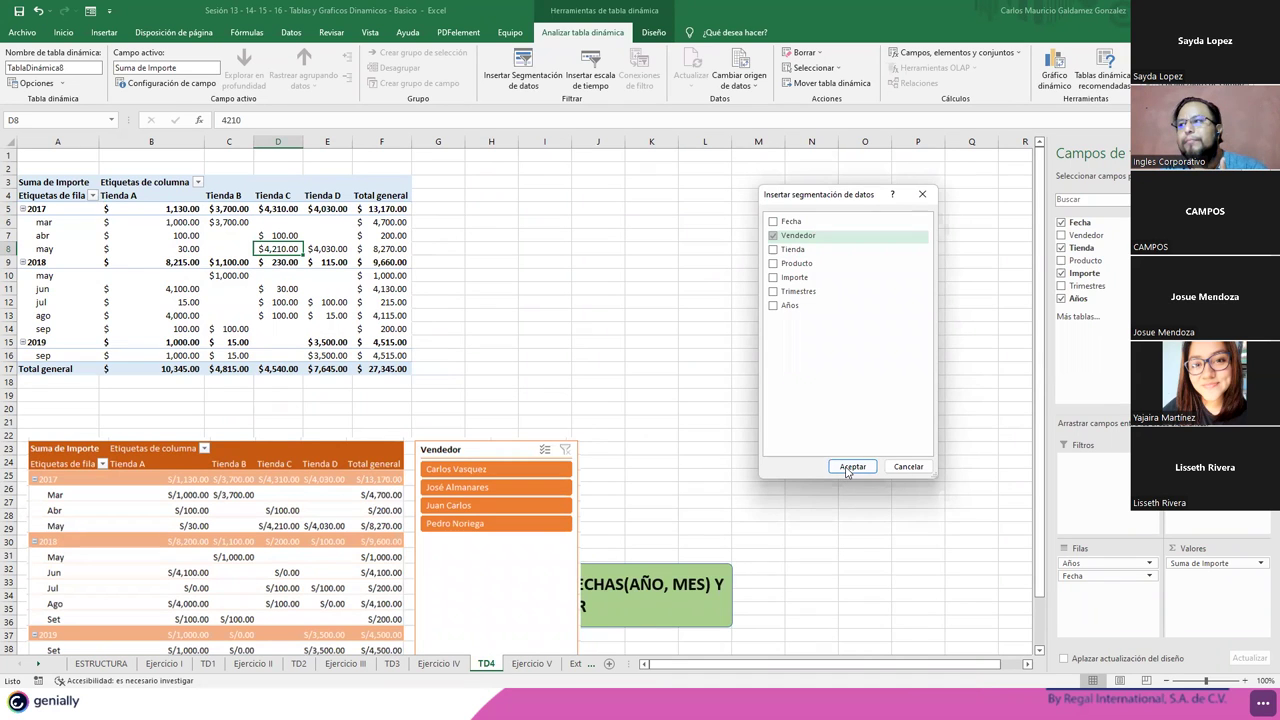
pyautogui.click(851, 467)
pyautogui.moveTo(604, 292)
pyautogui.mouseDown()
pyautogui.moveTo(618, 214)
pyautogui.moveTo(720, 188)
pyautogui.mouseUp()
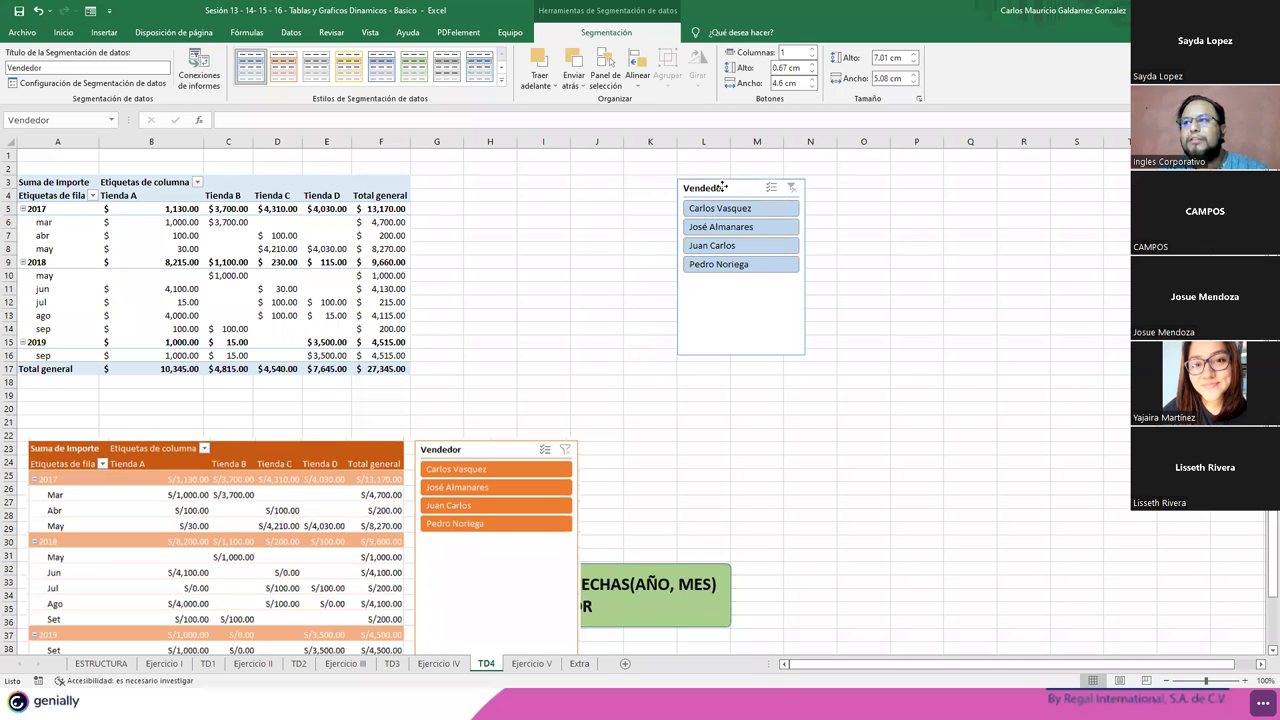
# - Move the reference picture lower right, filter by each of the four sellers, then clear the filter
pyautogui.moveTo(445, 522); pyautogui.dragTo(929, 470)
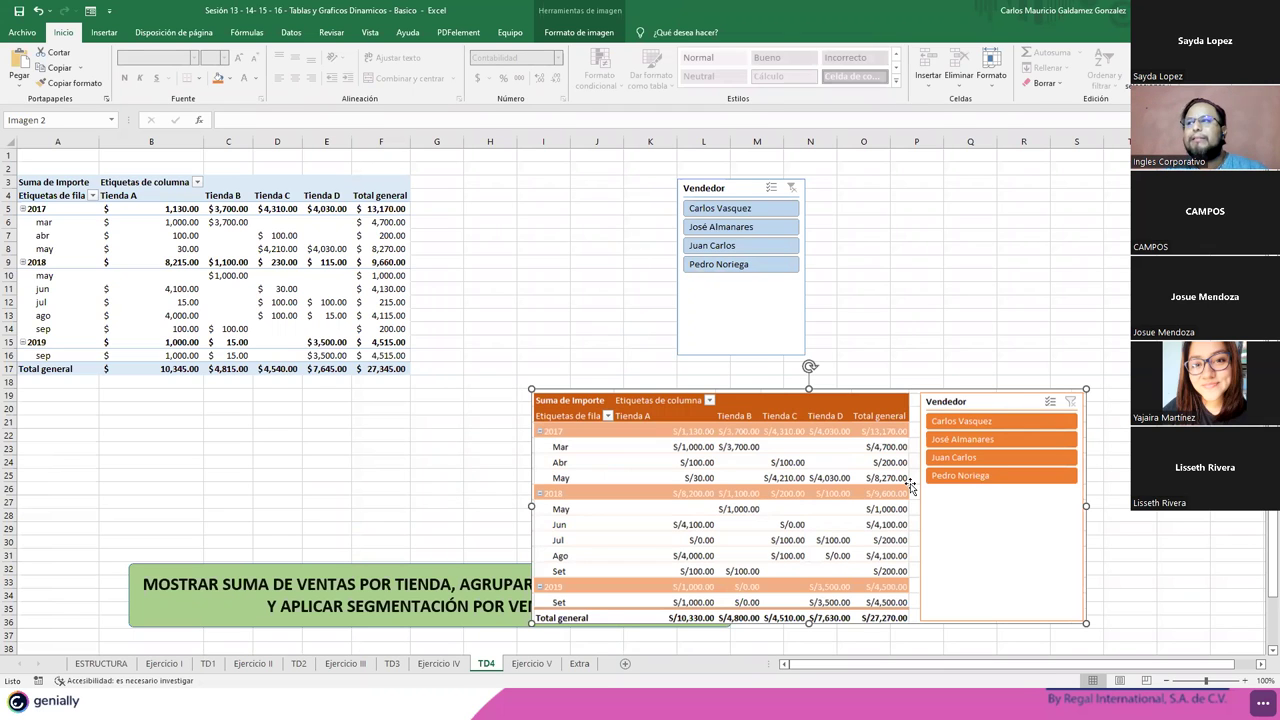
pyautogui.click(731, 309)
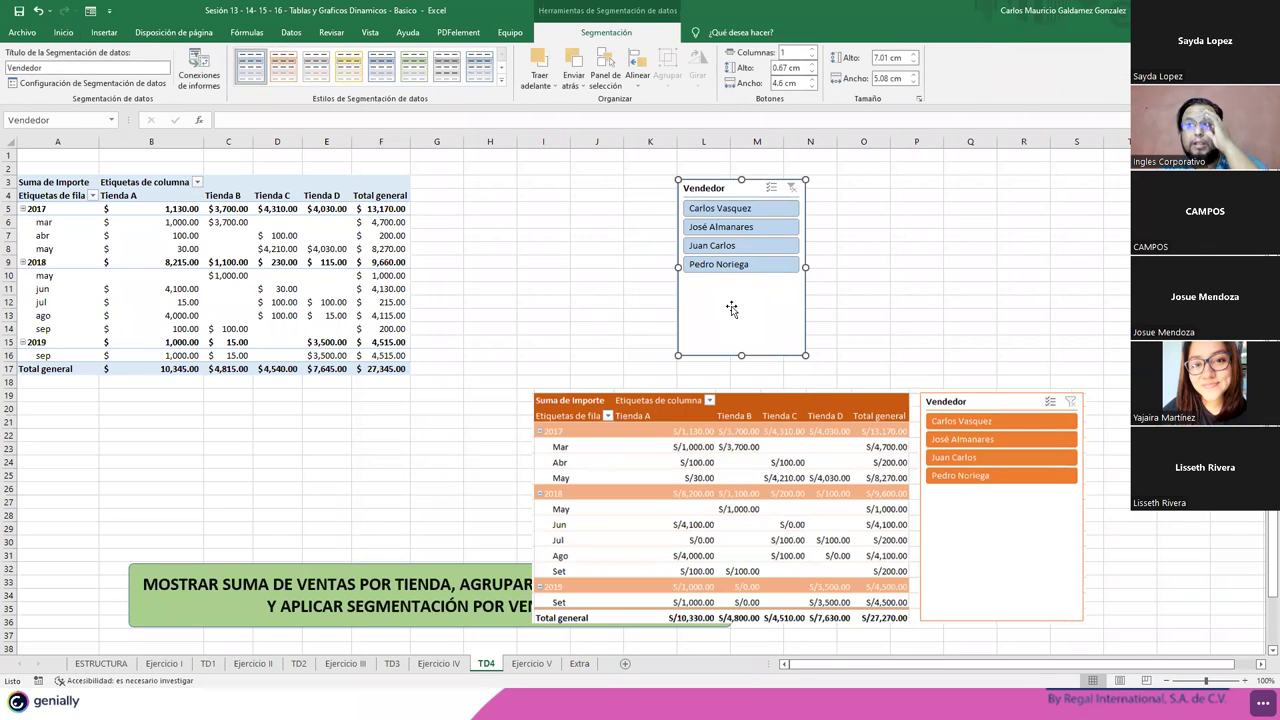
pyautogui.click(714, 210)
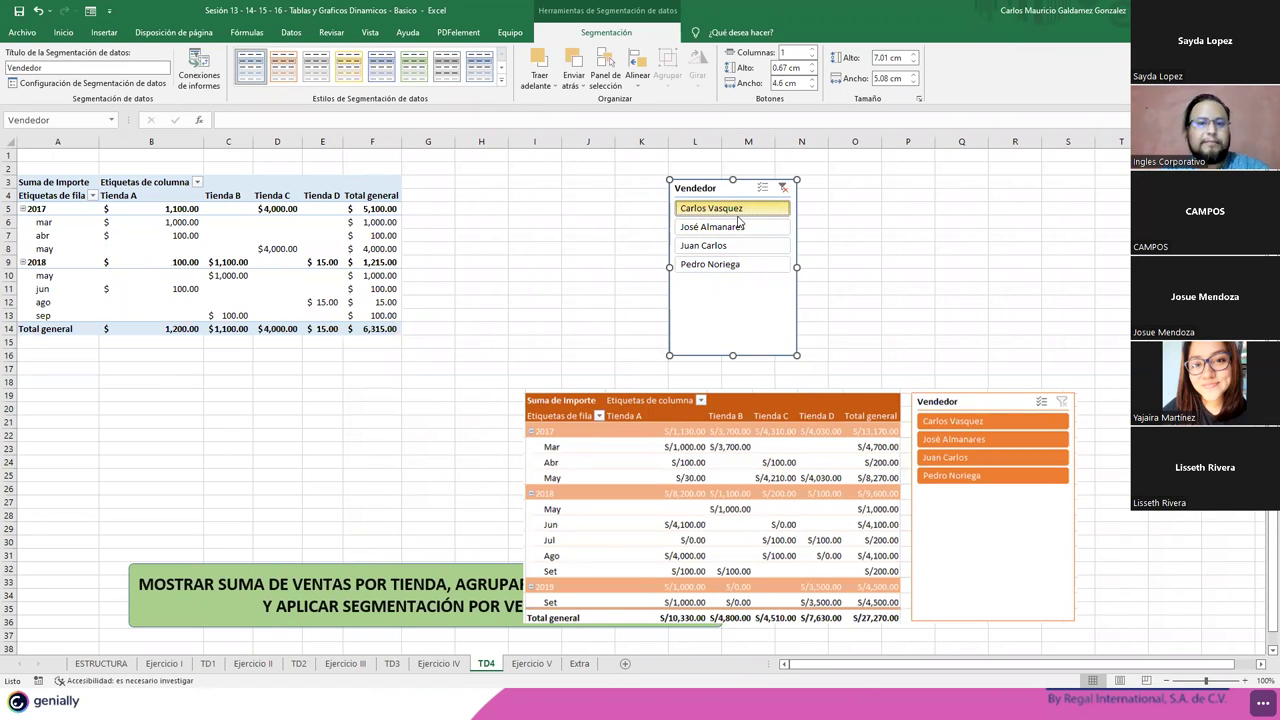
pyautogui.click(738, 227)
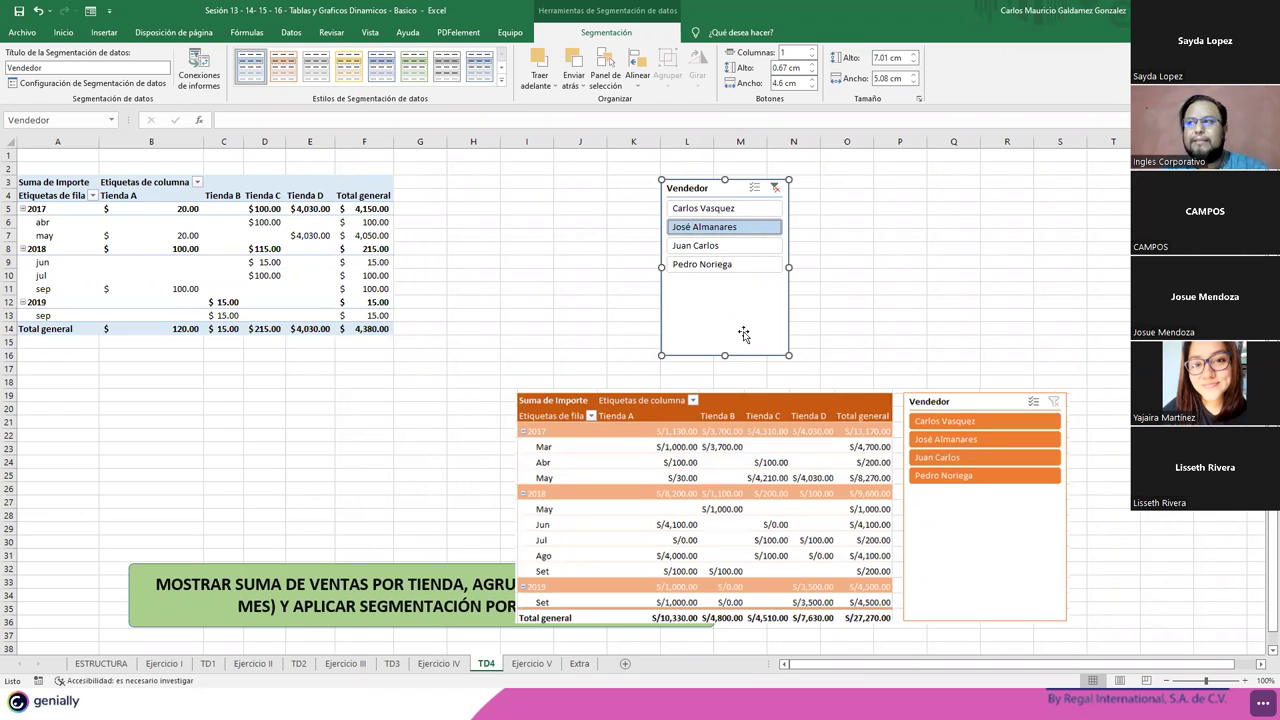
pyautogui.click(731, 248)
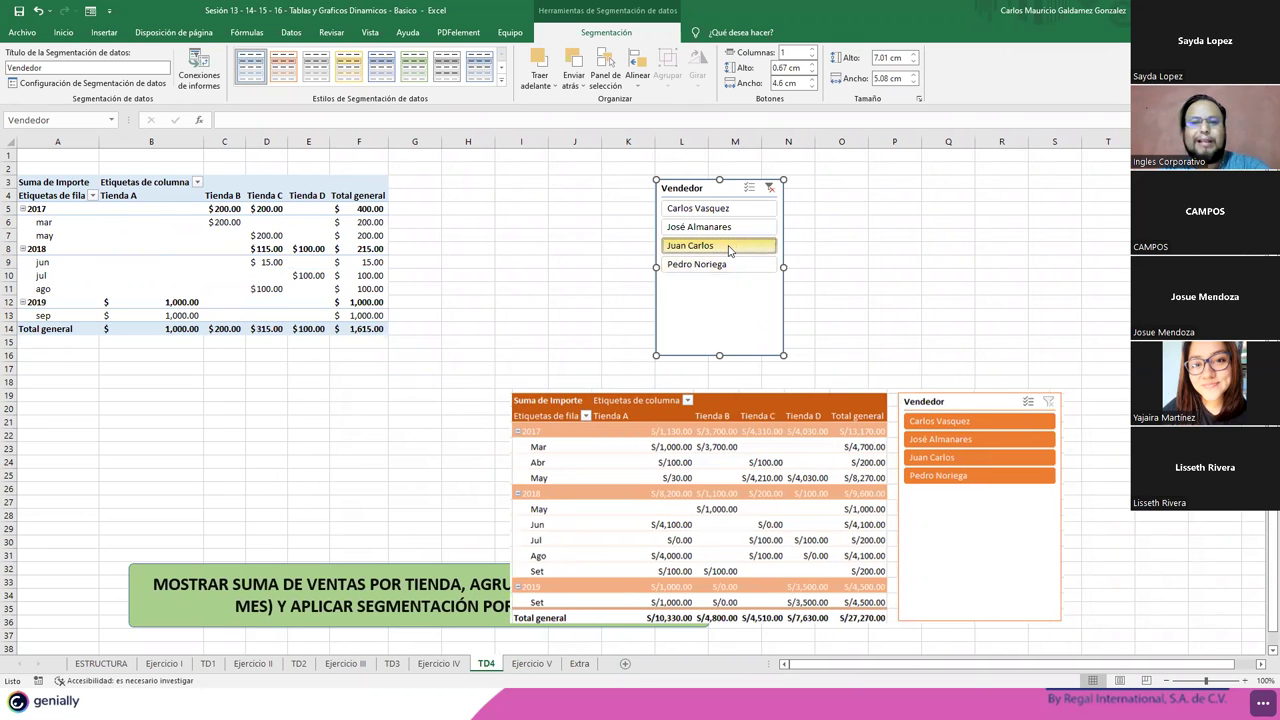
pyautogui.click(733, 265)
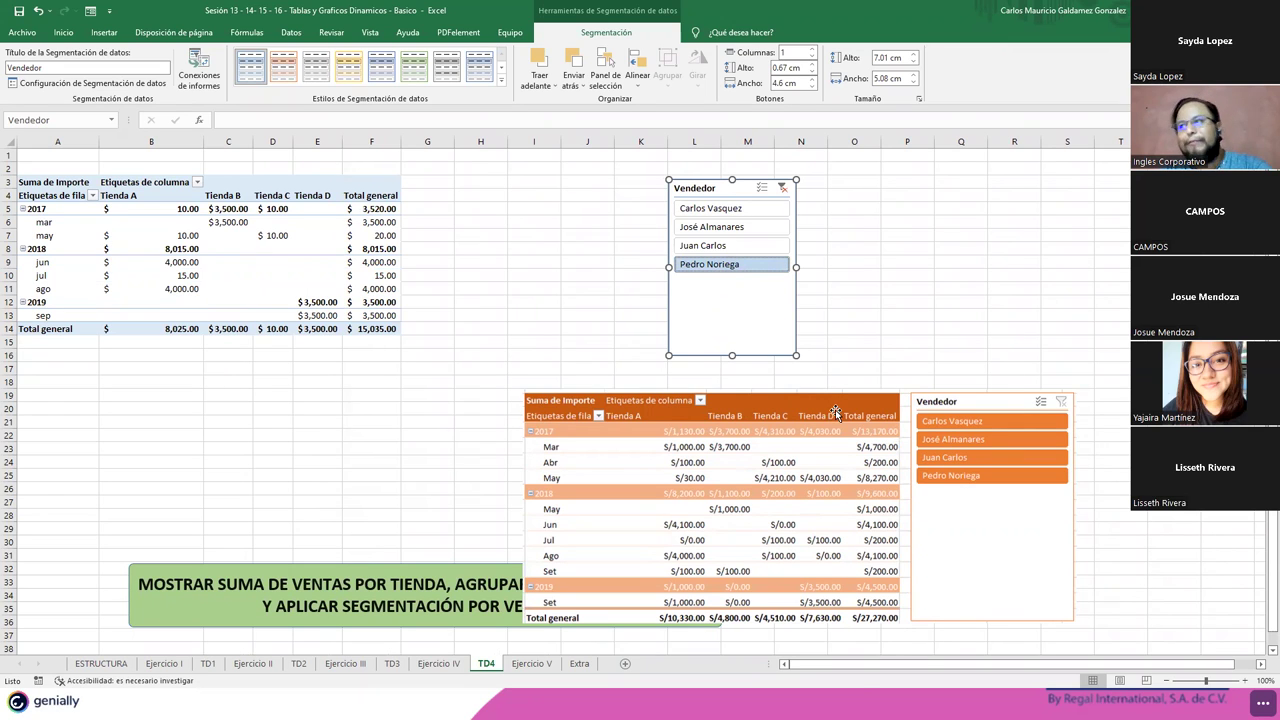
pyautogui.click(782, 189)
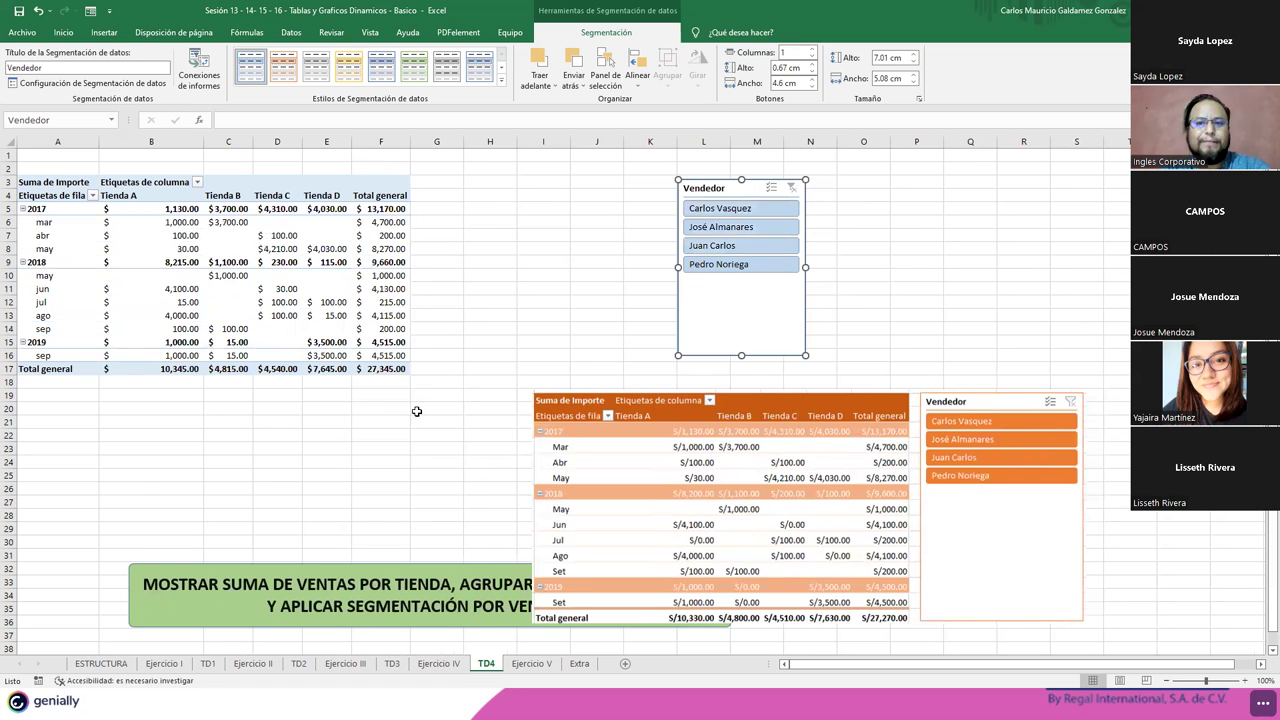
pyautogui.click(632, 565)
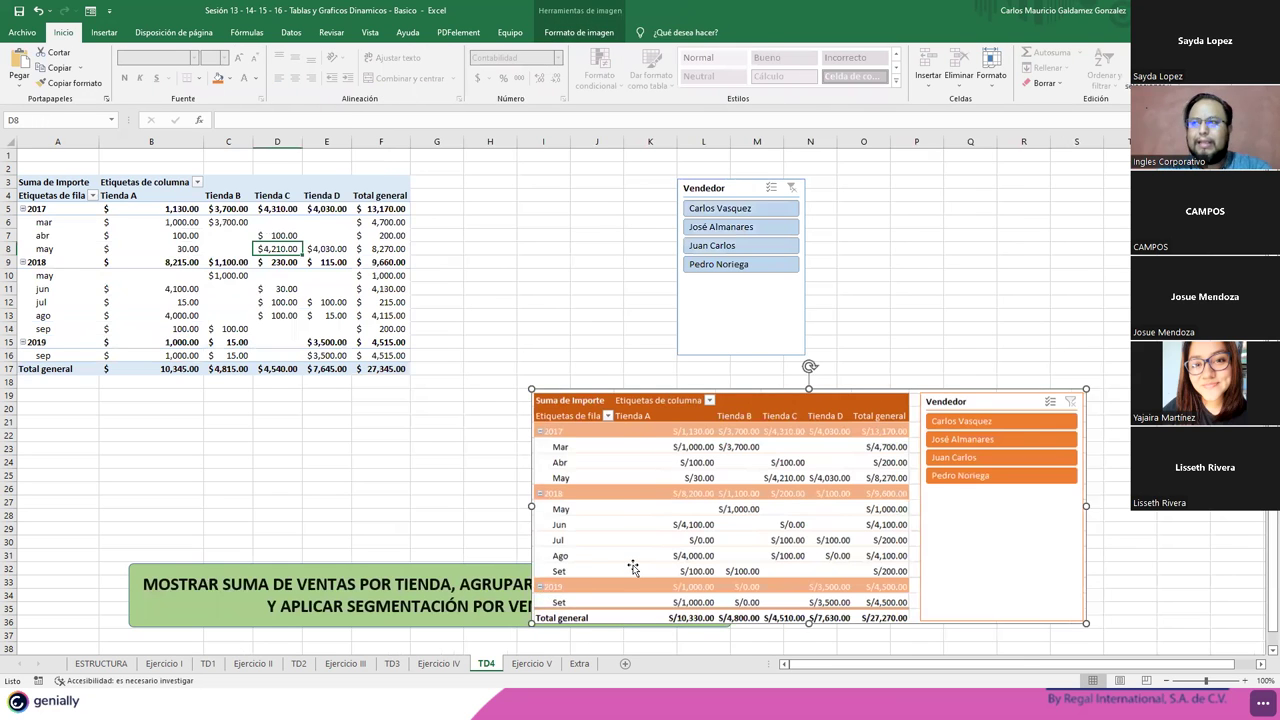
# - Delete the reference picture and instruction banner, and move the Vendedor slicer beside the pivot
pyautogui.press('Delete')
pyautogui.click(632, 565)
pyautogui.press('Escape')
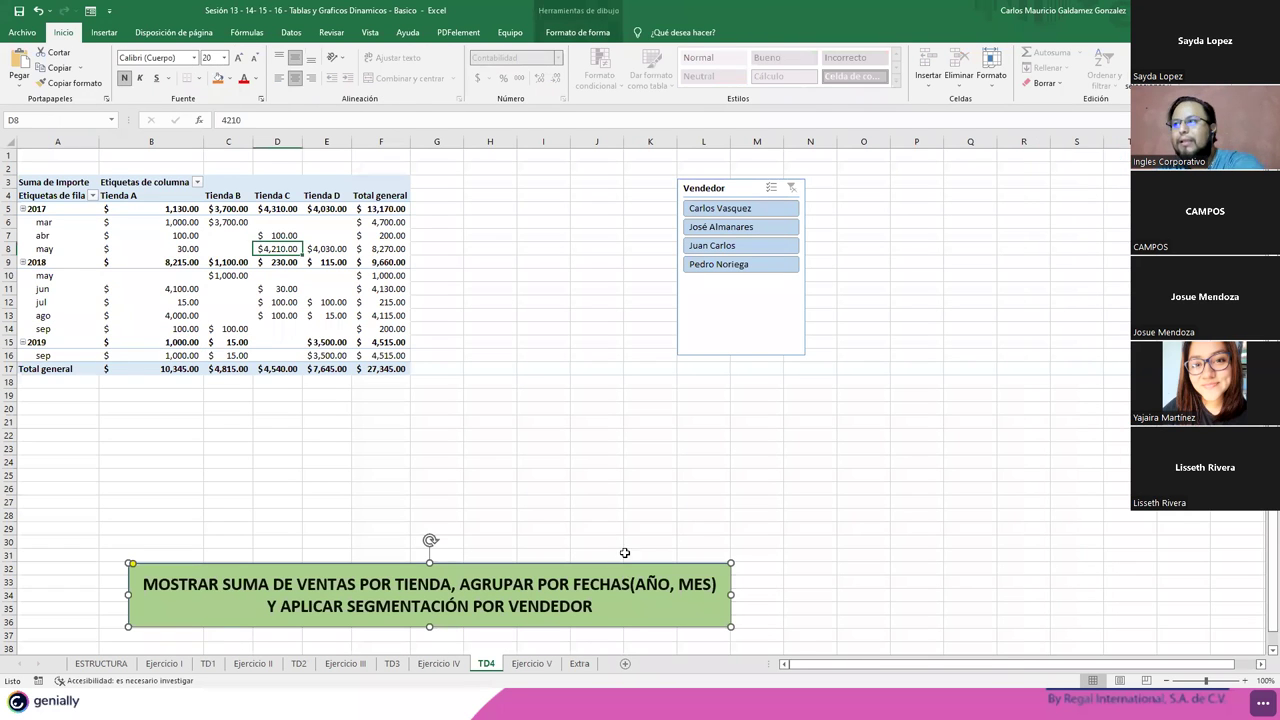
pyautogui.moveTo(727, 339); pyautogui.dragTo(489, 335)
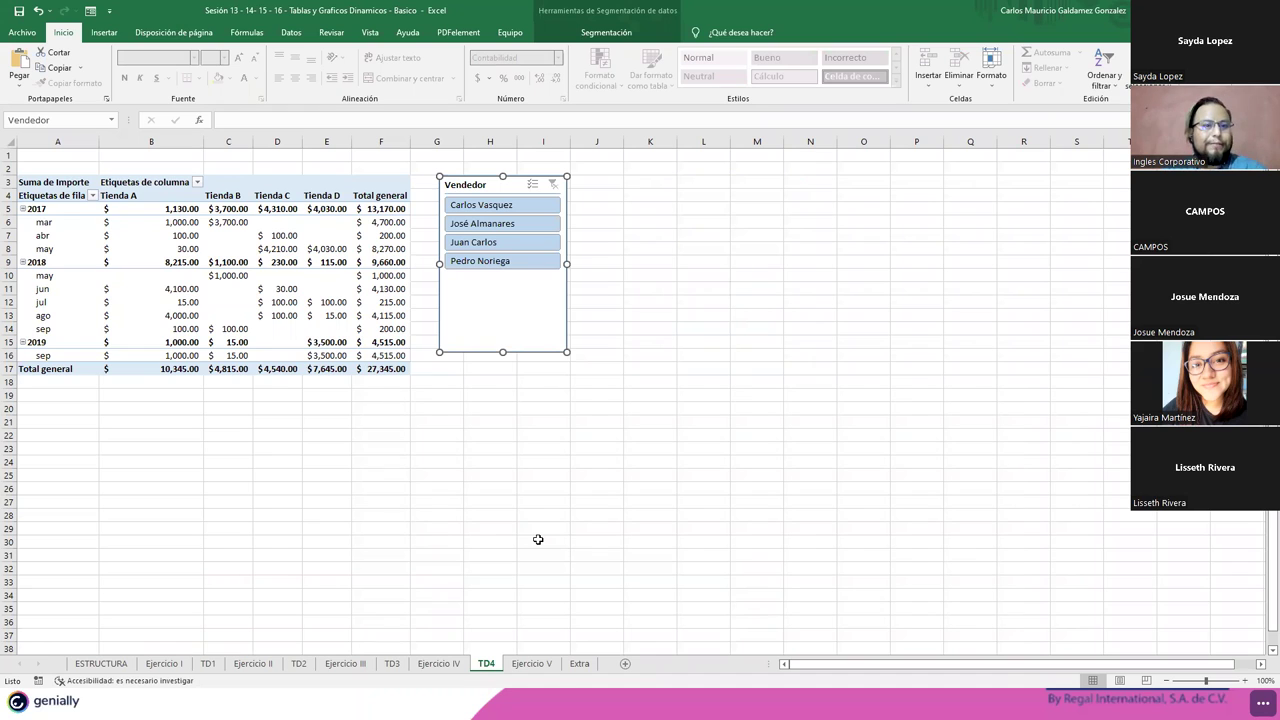
# - Compare each vendor's filtered totals in the Vendedor slicer, then clear it back to $ 27,345.00
pyautogui.click(495, 261)
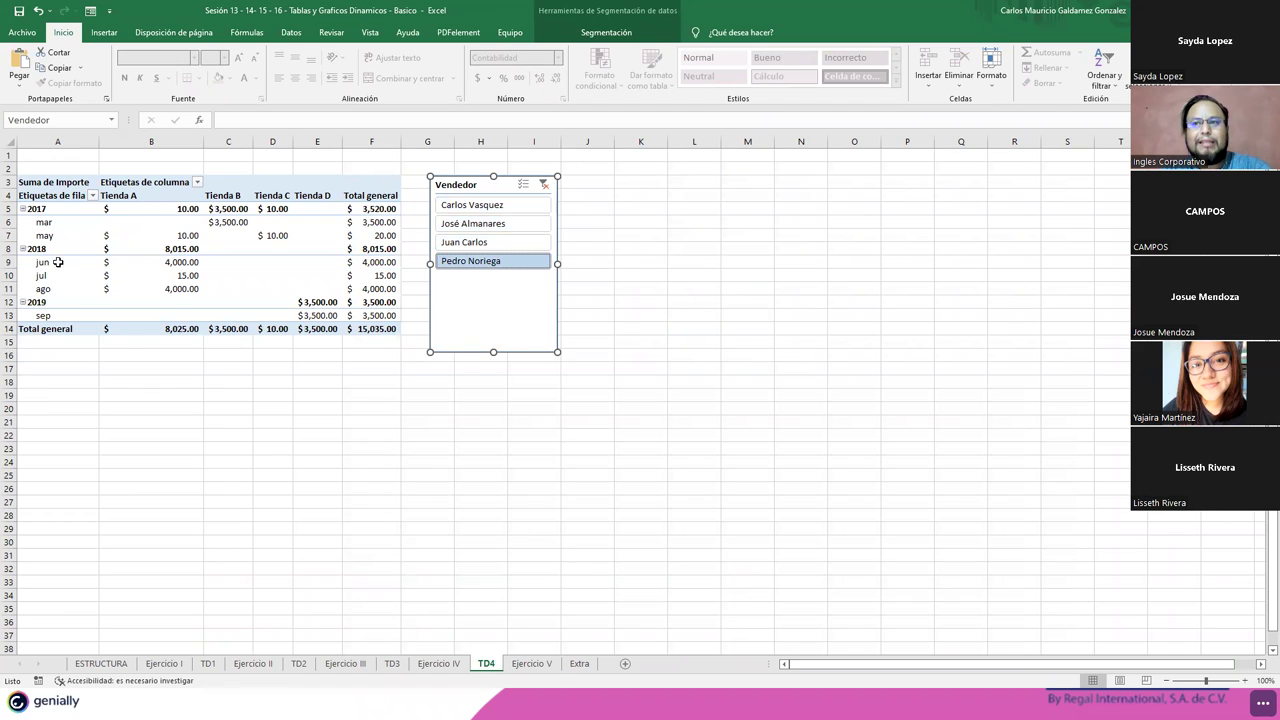
pyautogui.click(367, 328)
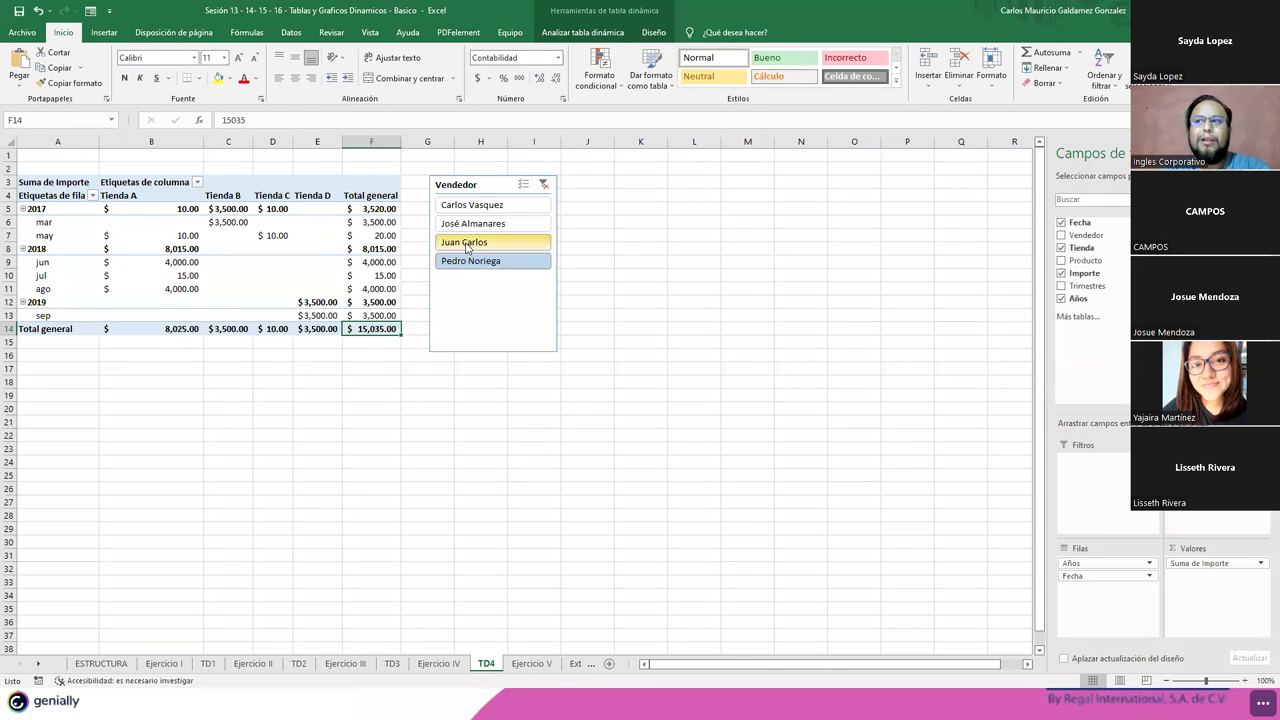
pyautogui.click(466, 247)
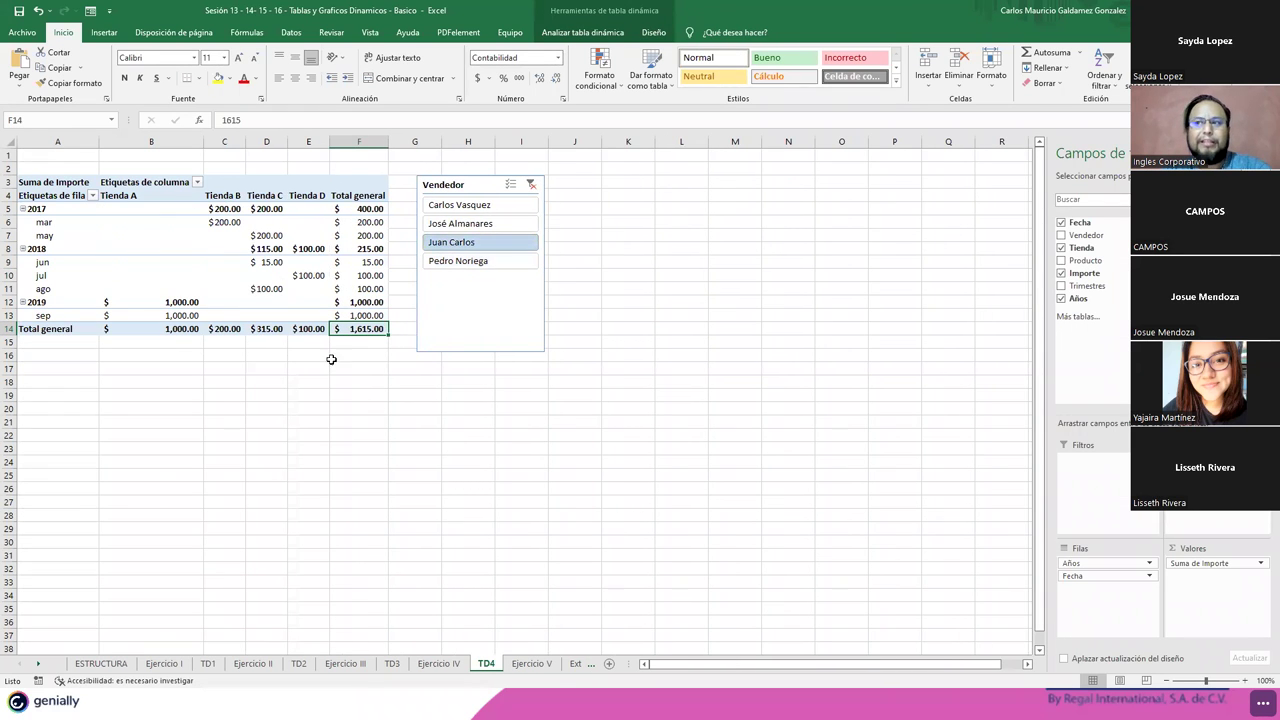
pyautogui.click(462, 224)
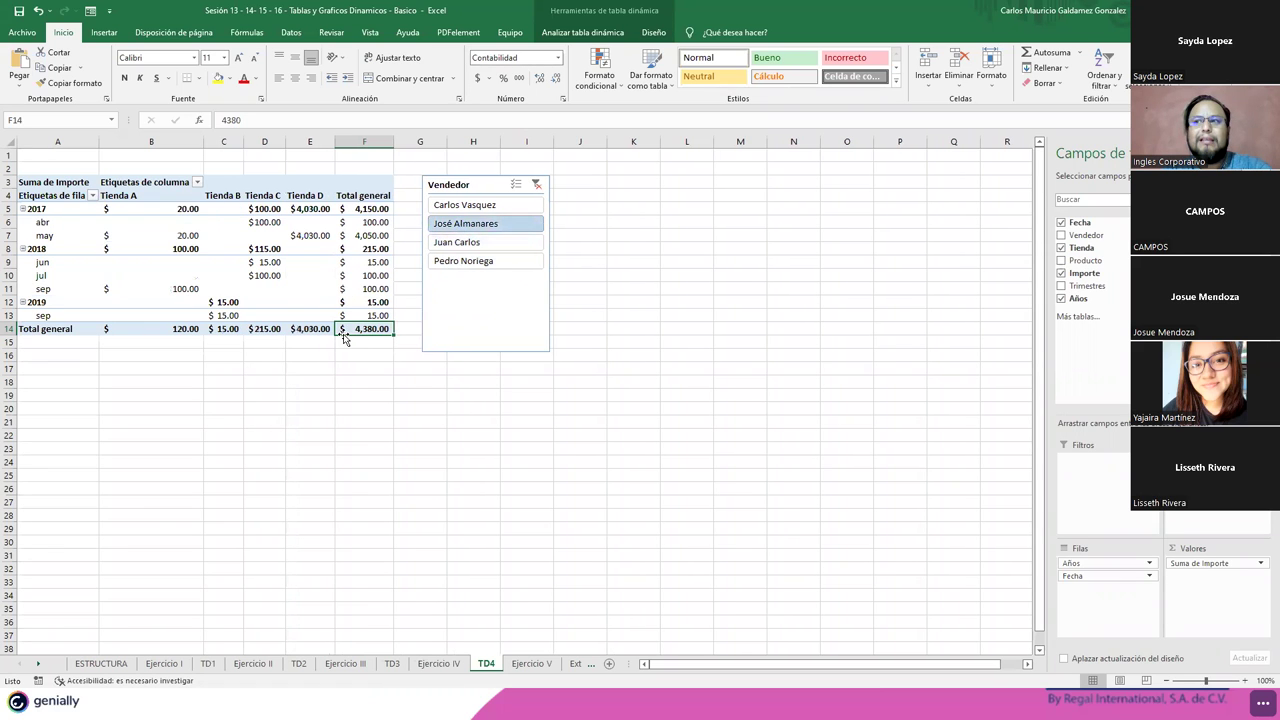
pyautogui.click(454, 206)
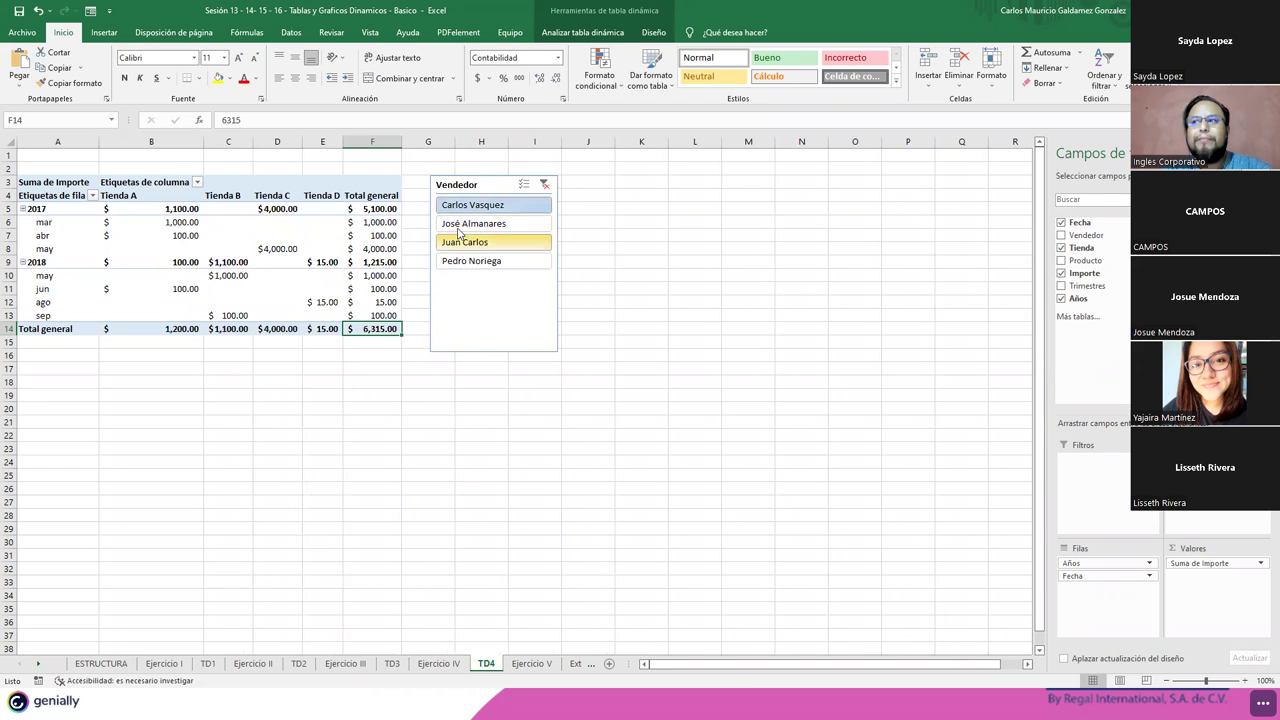
pyautogui.click(470, 224)
pyautogui.click(455, 206)
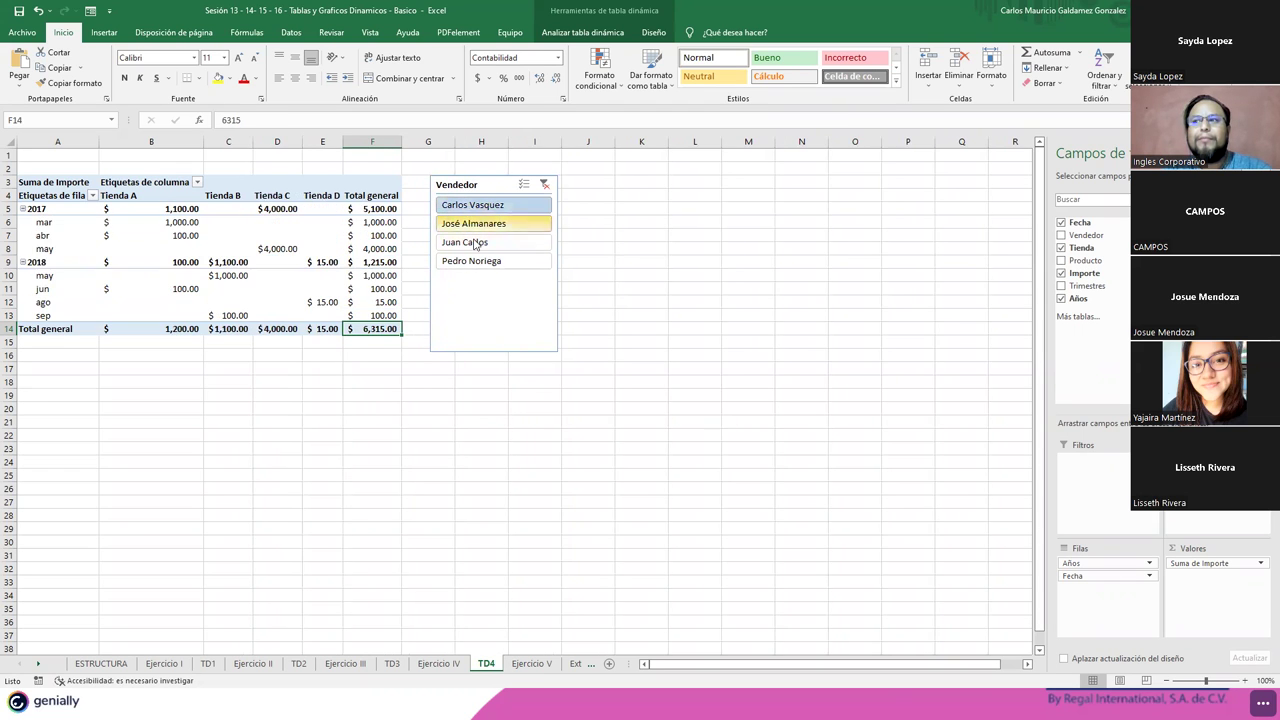
pyautogui.click(472, 263)
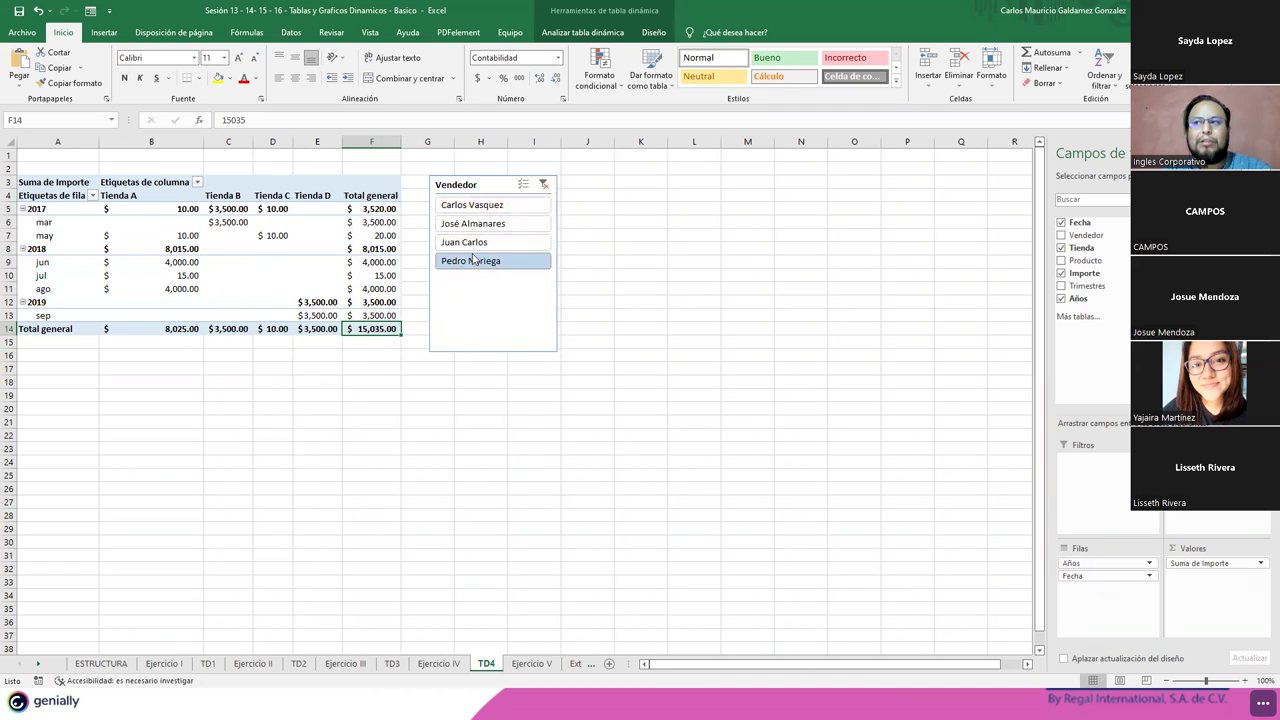
pyautogui.click(544, 186)
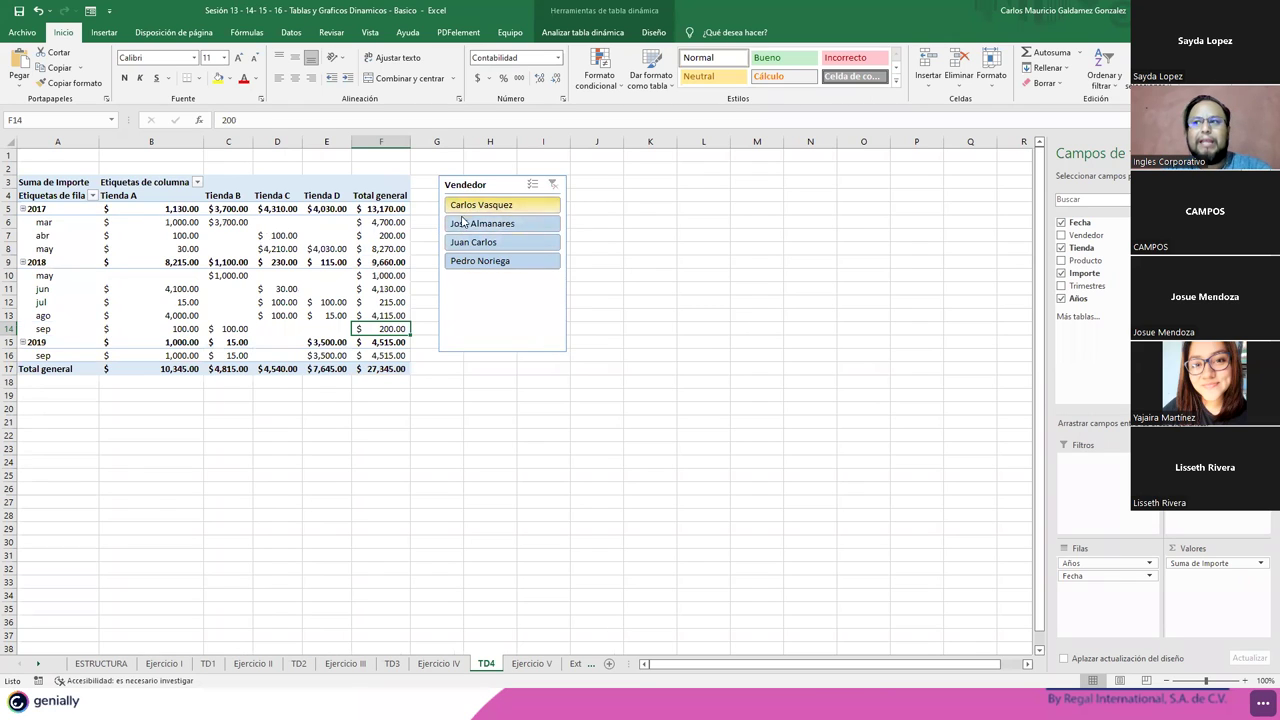
pyautogui.click(466, 264)
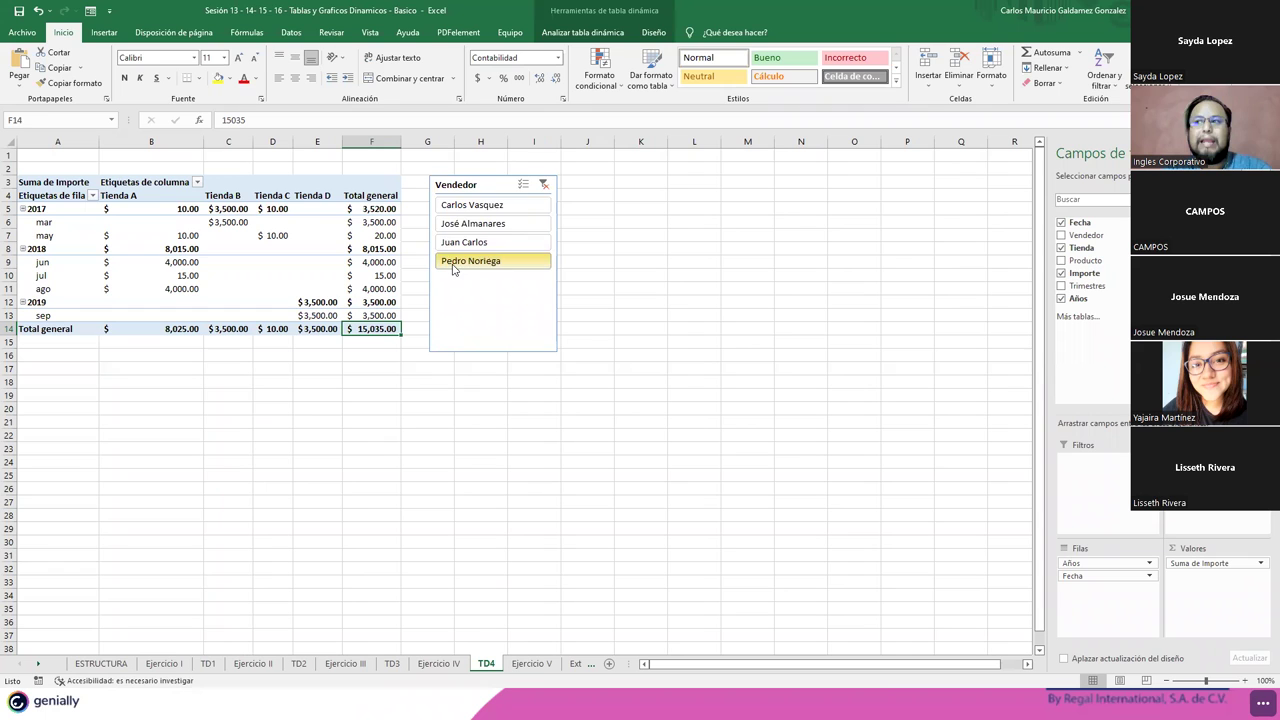
pyautogui.click(483, 241)
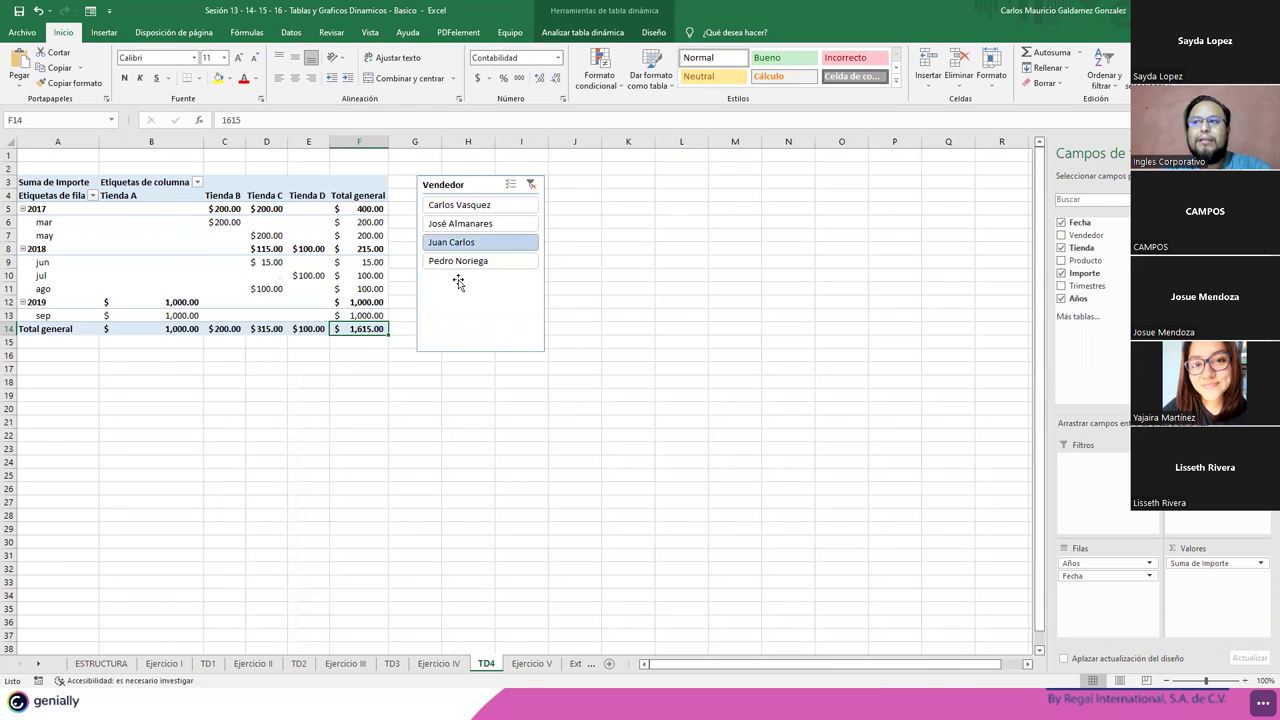
pyautogui.click(531, 184)
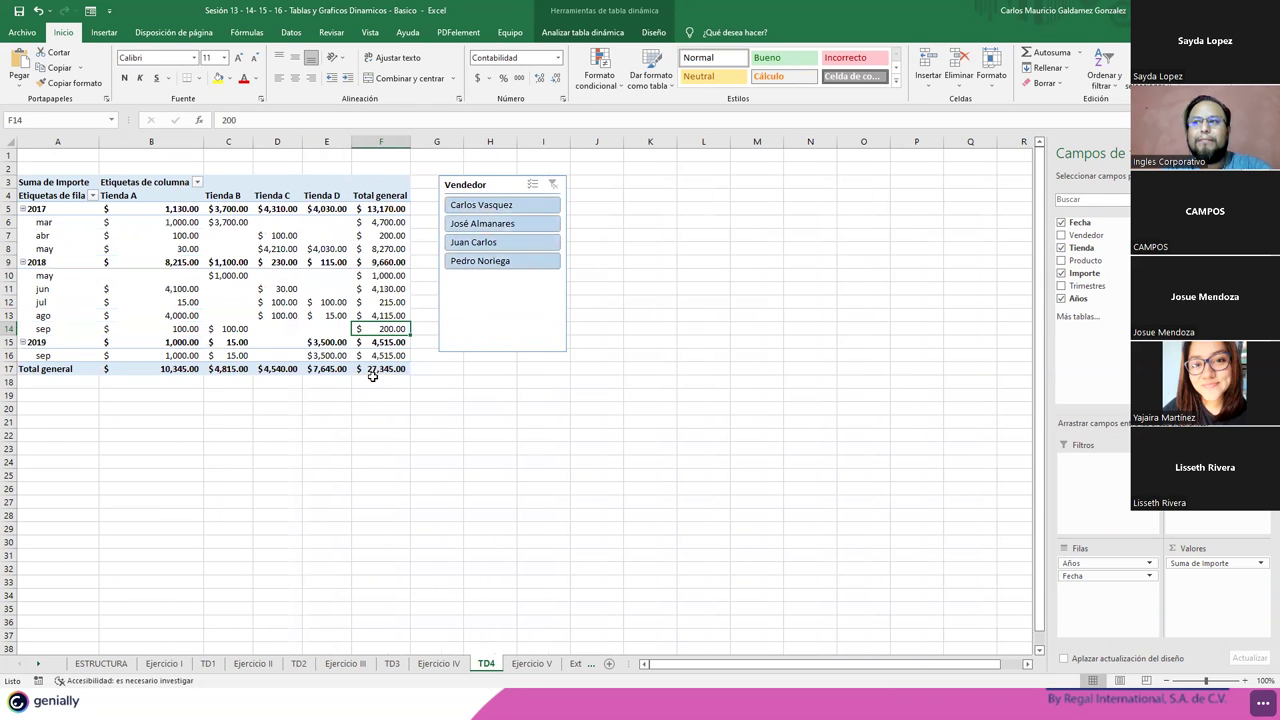
# - Nudge the Vendedor slicer slightly right and down, then bring up the PivotTable analysis tools
pyautogui.moveTo(376, 209); pyautogui.dragTo(388, 368)
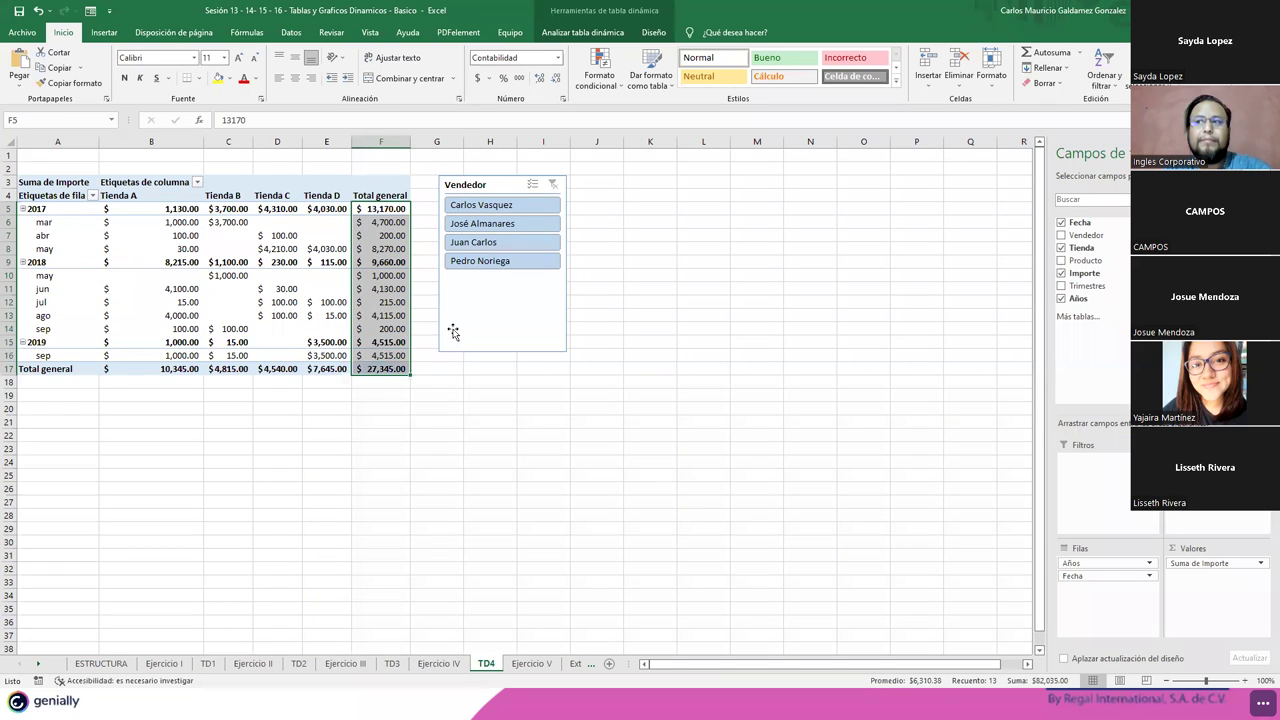
pyautogui.click(472, 309)
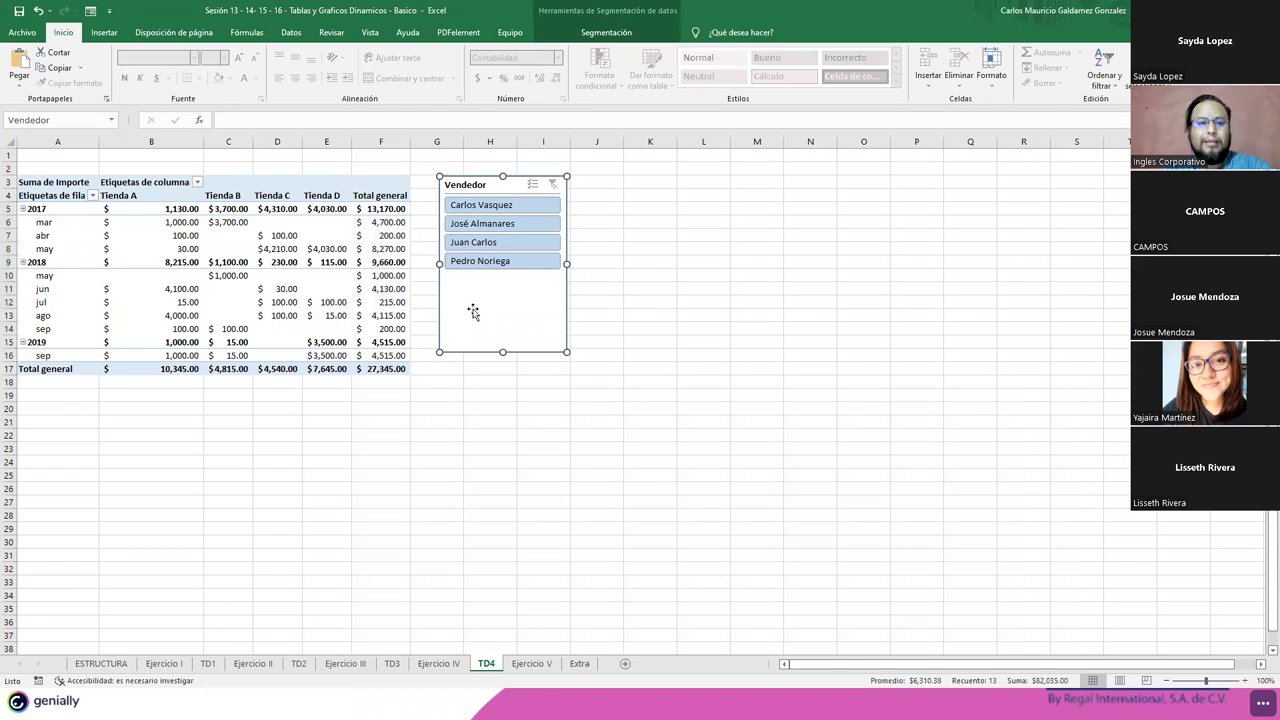
pyautogui.moveTo(473, 312); pyautogui.dragTo(480, 310)
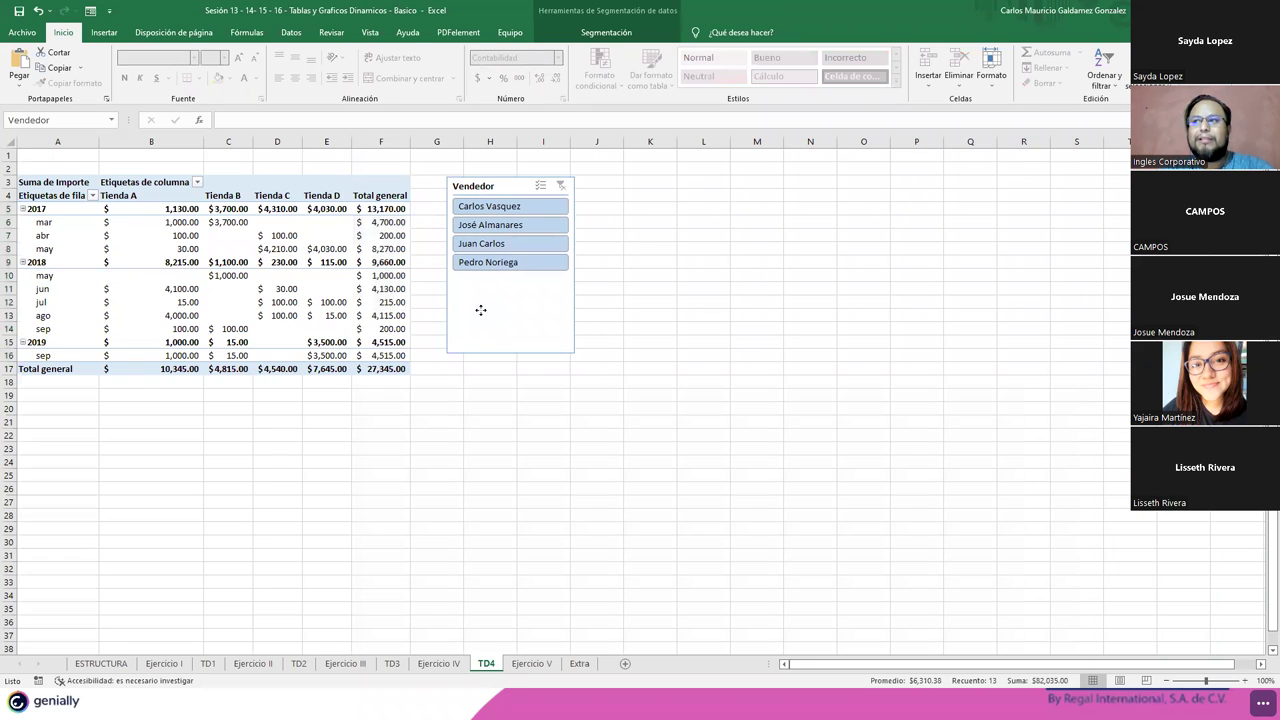
pyautogui.click(263, 327)
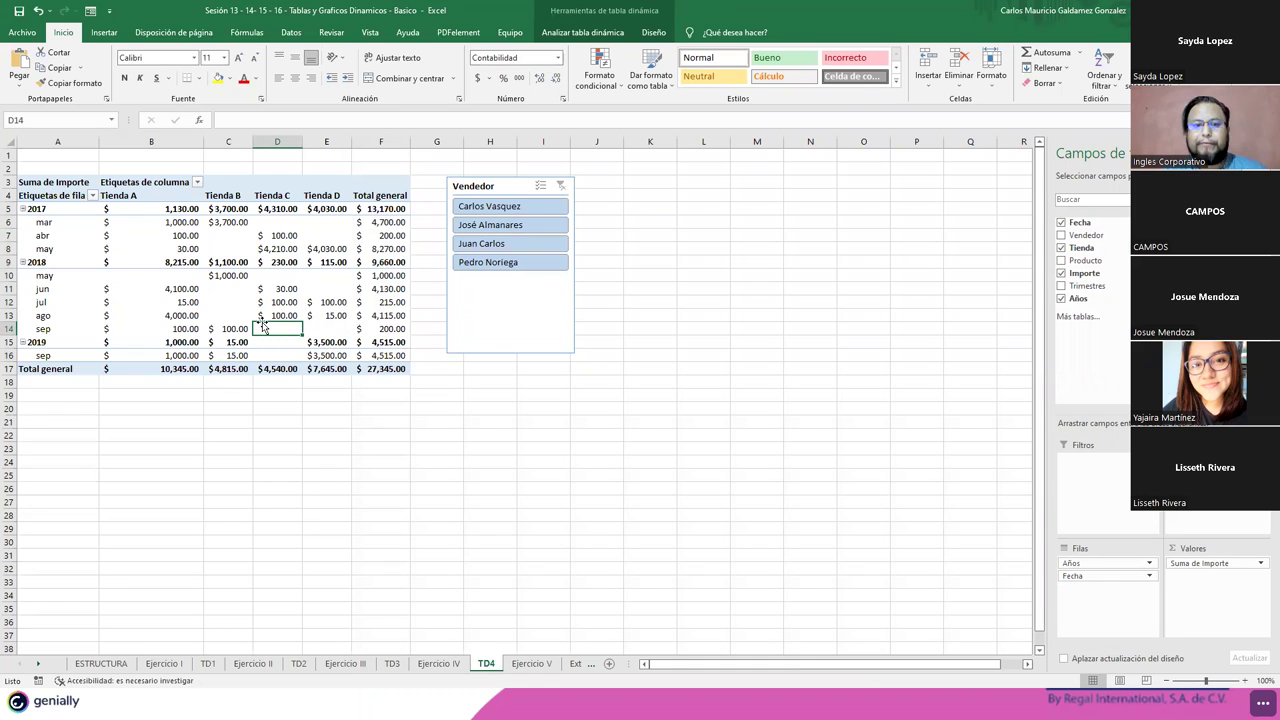
pyautogui.hotkey('alt', 'Tab')
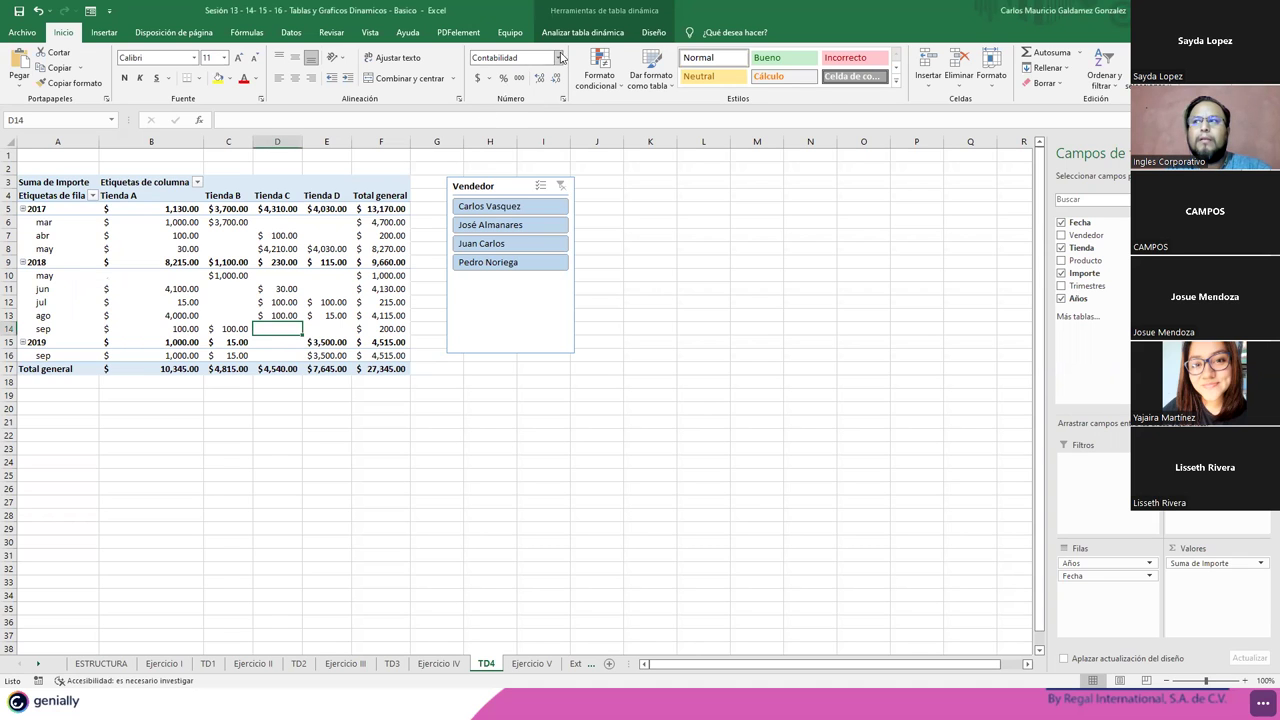
pyautogui.click(582, 32)
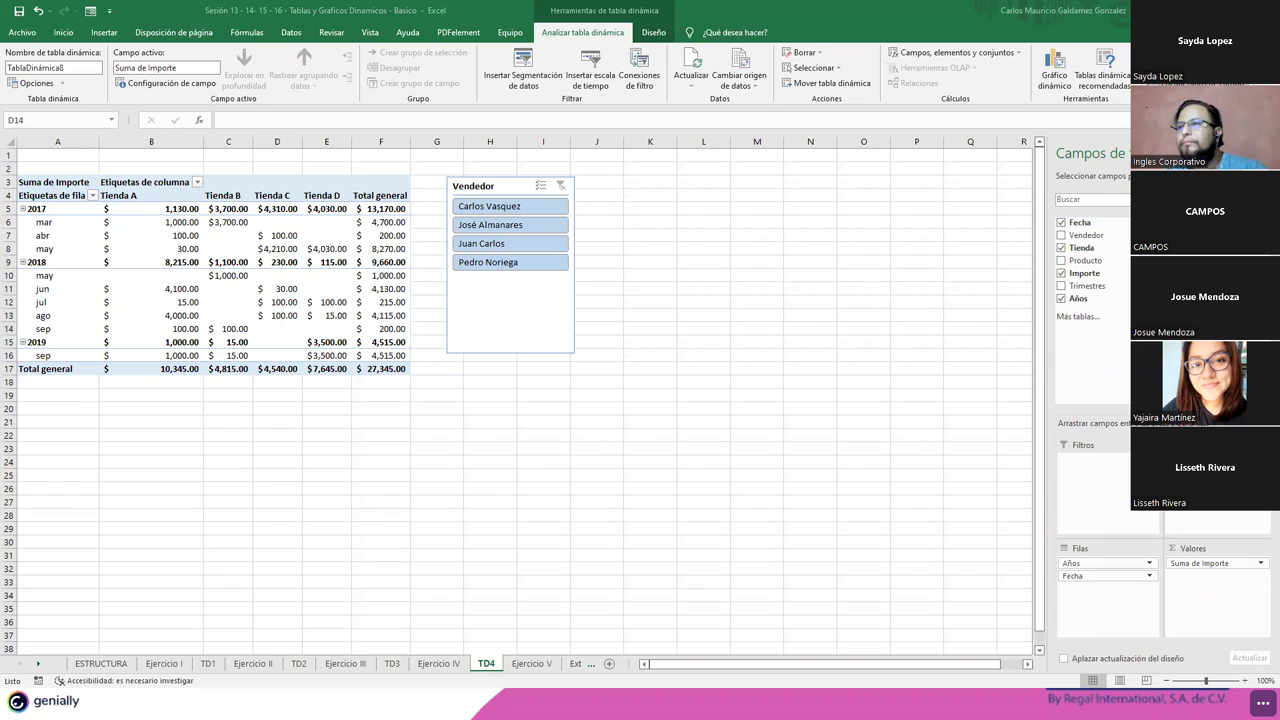
# - In base de datos alumnos, add a Fecha de ingreso slicer placed at columns O–S and enlarged
pyautogui.hotkey('alt', 'Tab')
pyautogui.click(222, 230)
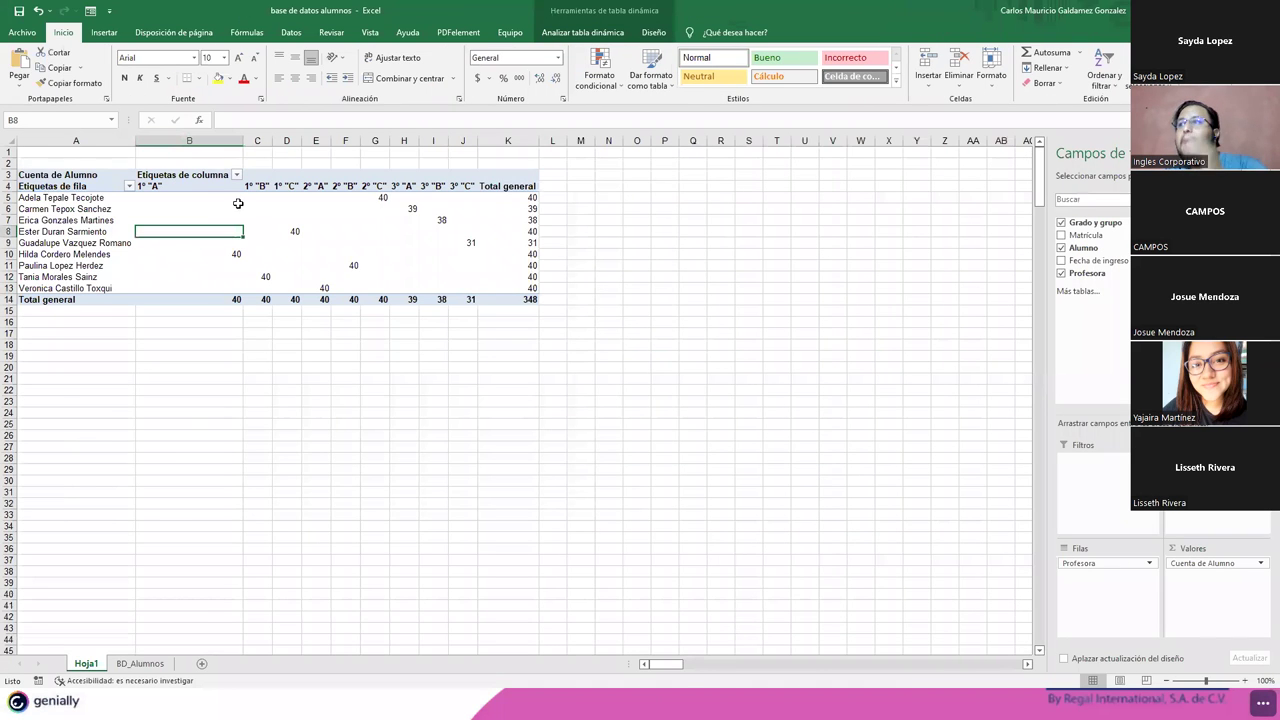
pyautogui.click(582, 32)
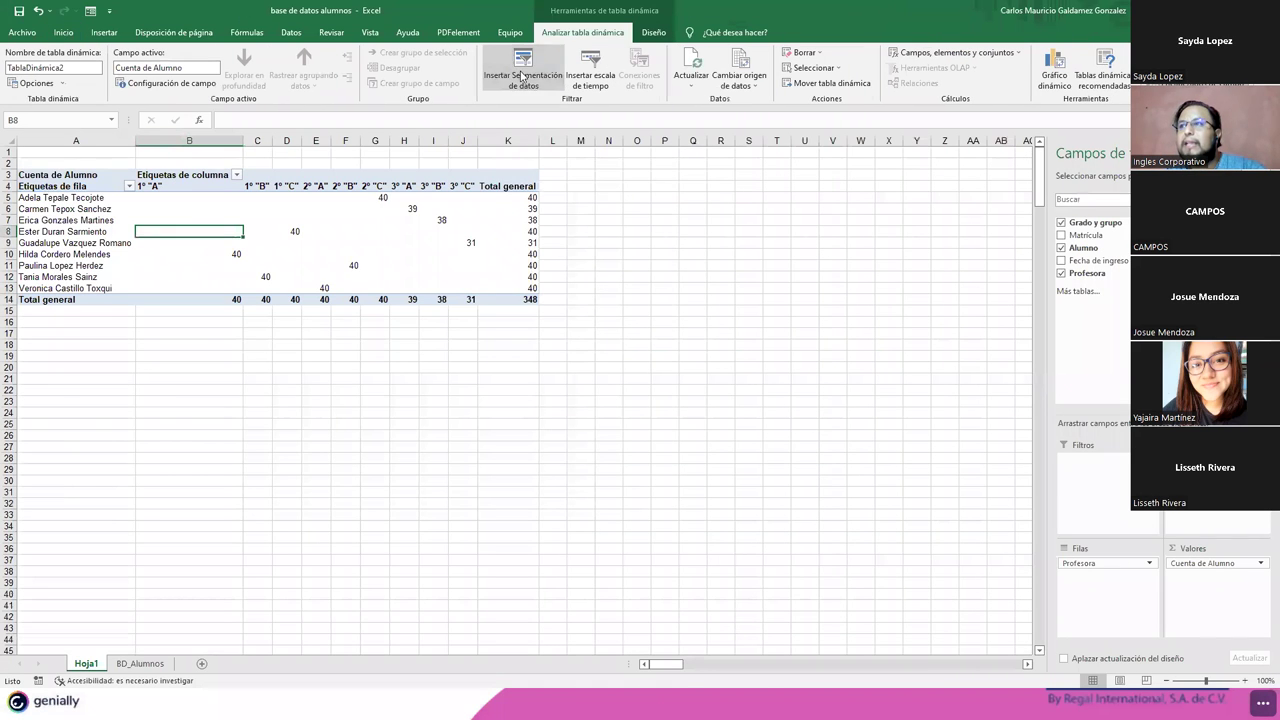
pyautogui.click(523, 78)
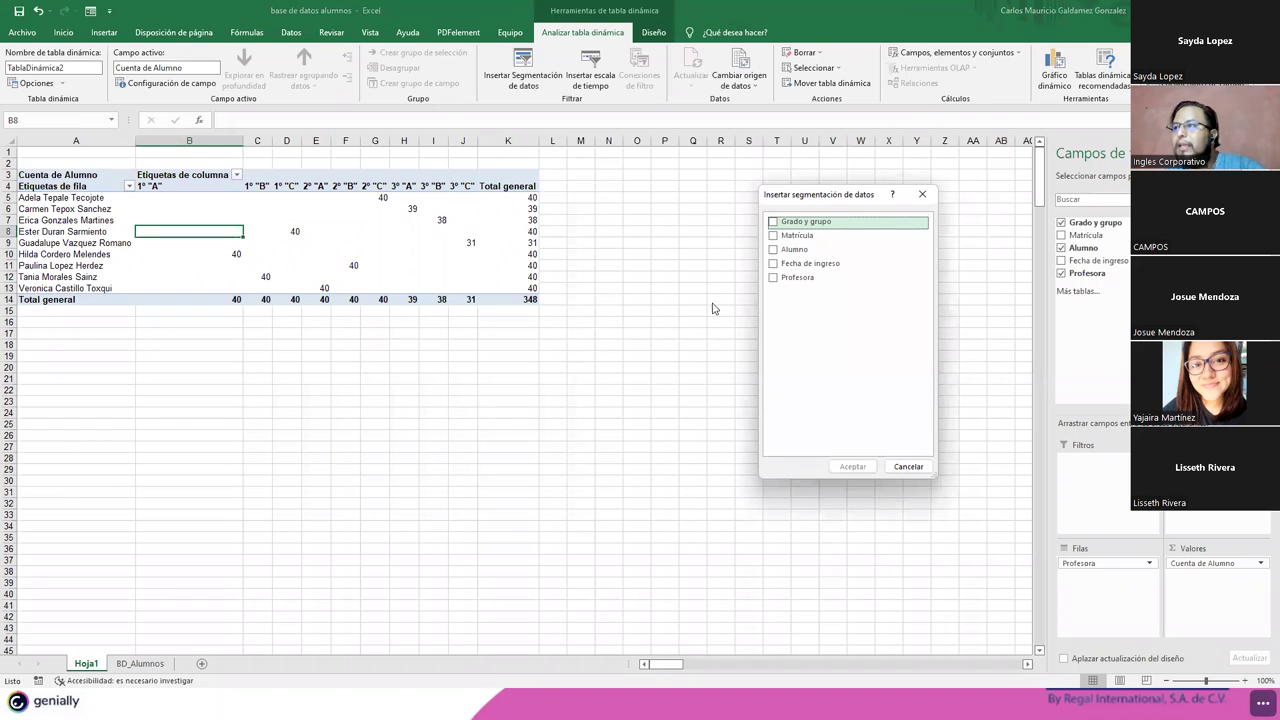
pyautogui.click(774, 263)
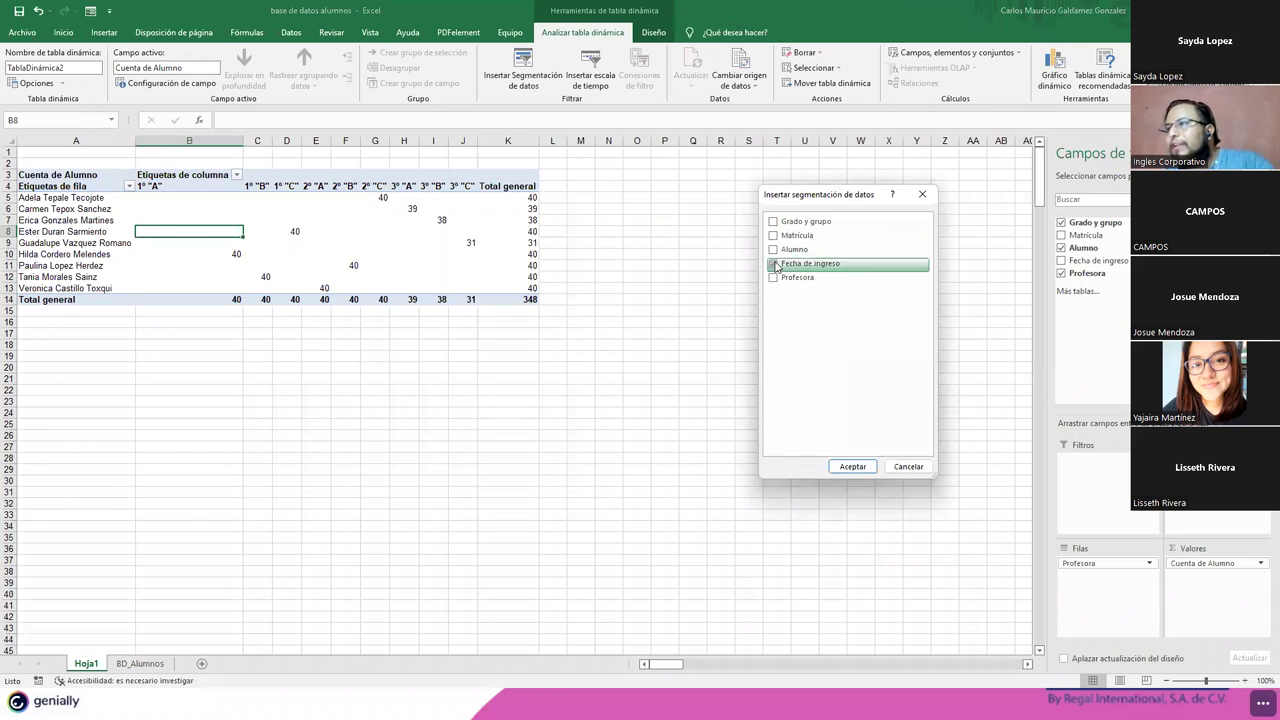
pyautogui.click(850, 466)
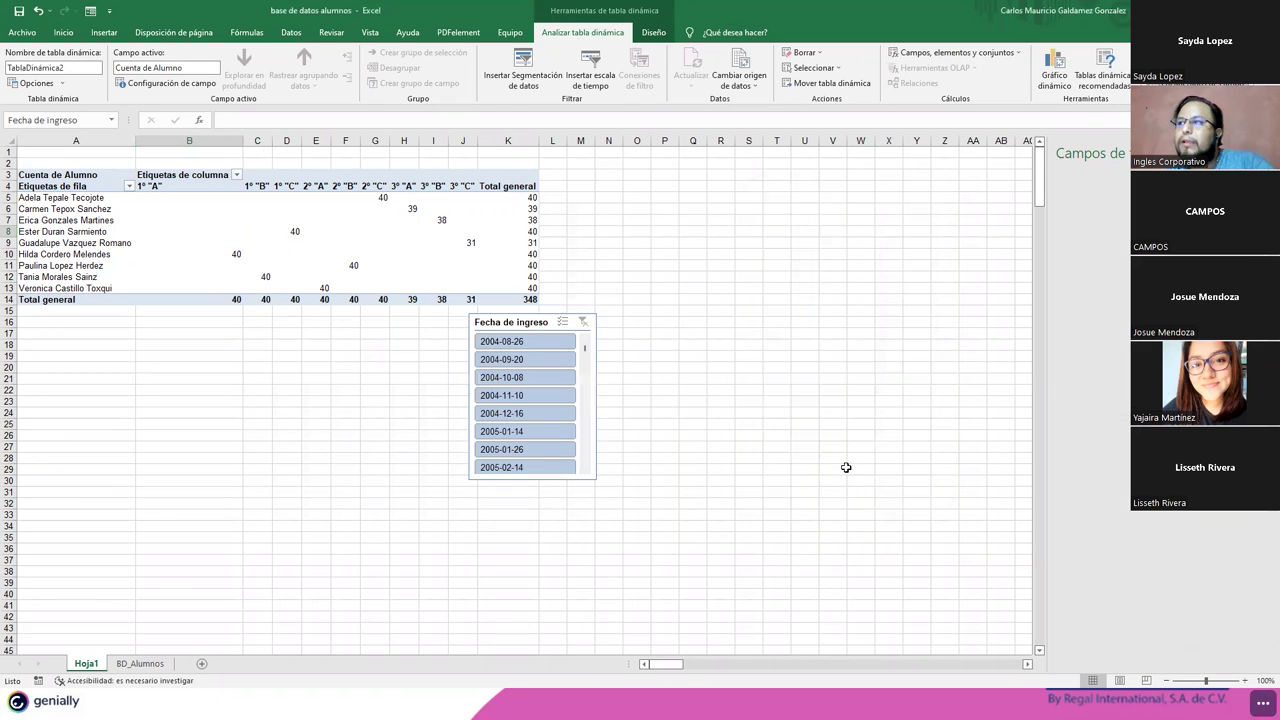
pyautogui.moveTo(551, 330); pyautogui.dragTo(717, 188)
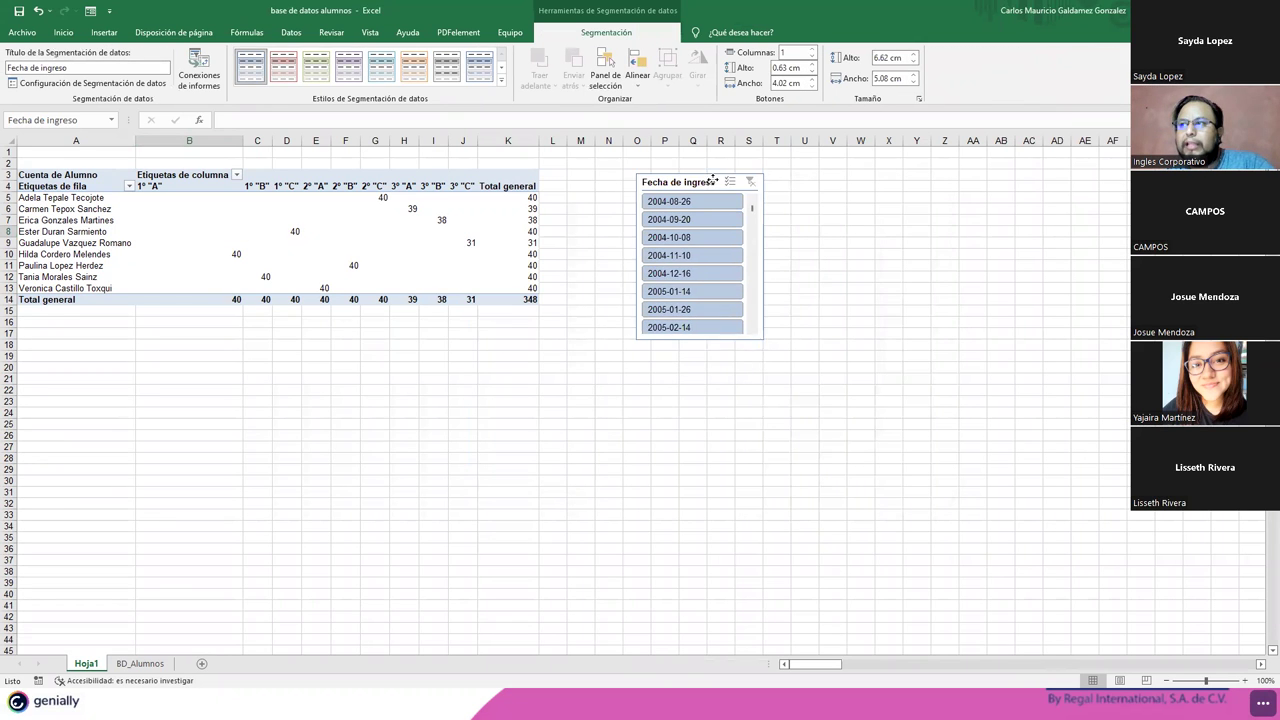
pyautogui.moveTo(752, 338); pyautogui.dragTo(790, 551)
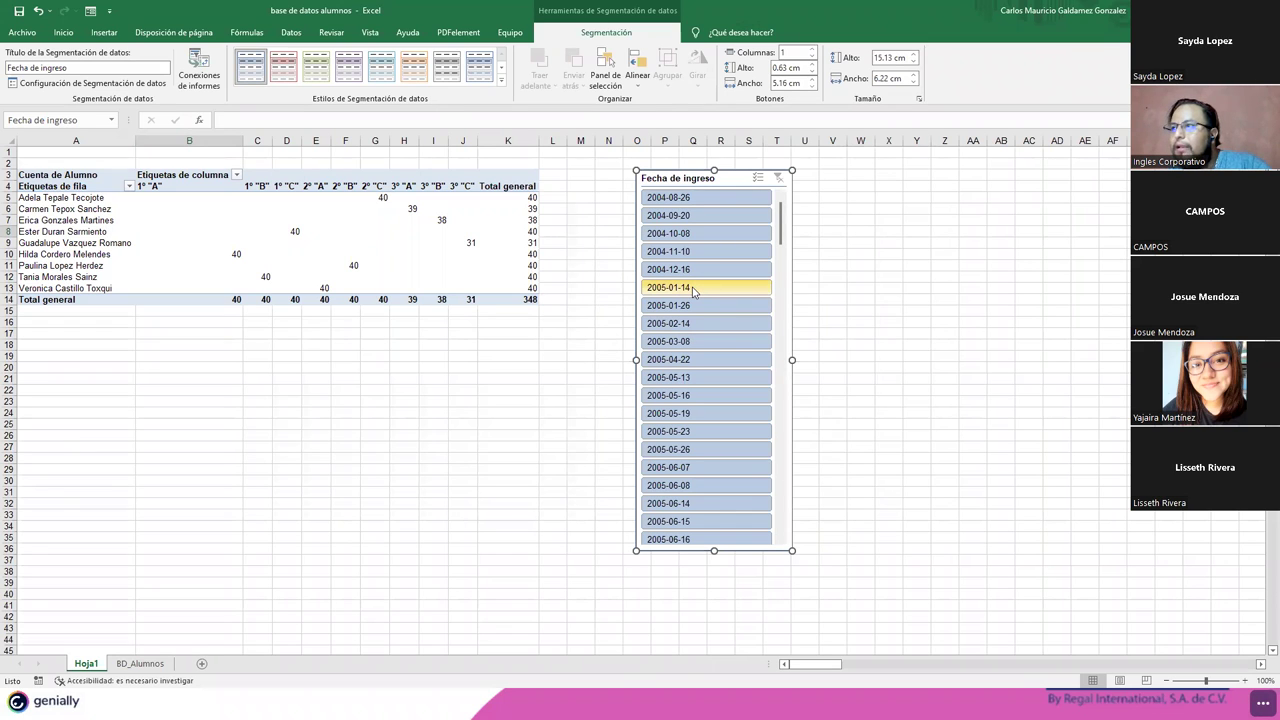
# - Filter the pivot with the Fecha de ingreso slicer to the first entry dates through 2004-12-16
pyautogui.click(686, 199)
pyautogui.keyDown('ctrl'); pyautogui.click(705, 215); pyautogui.keyUp('ctrl')
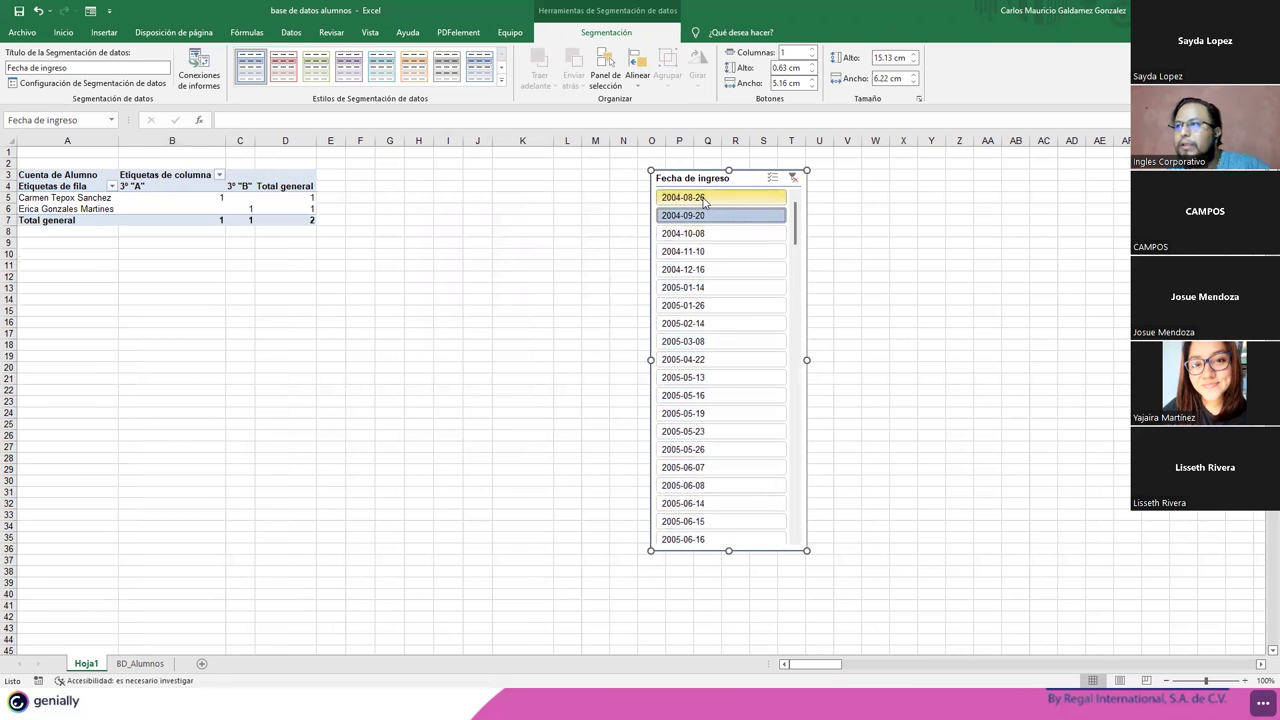
pyautogui.moveTo(704, 200); pyautogui.dragTo(734, 257)
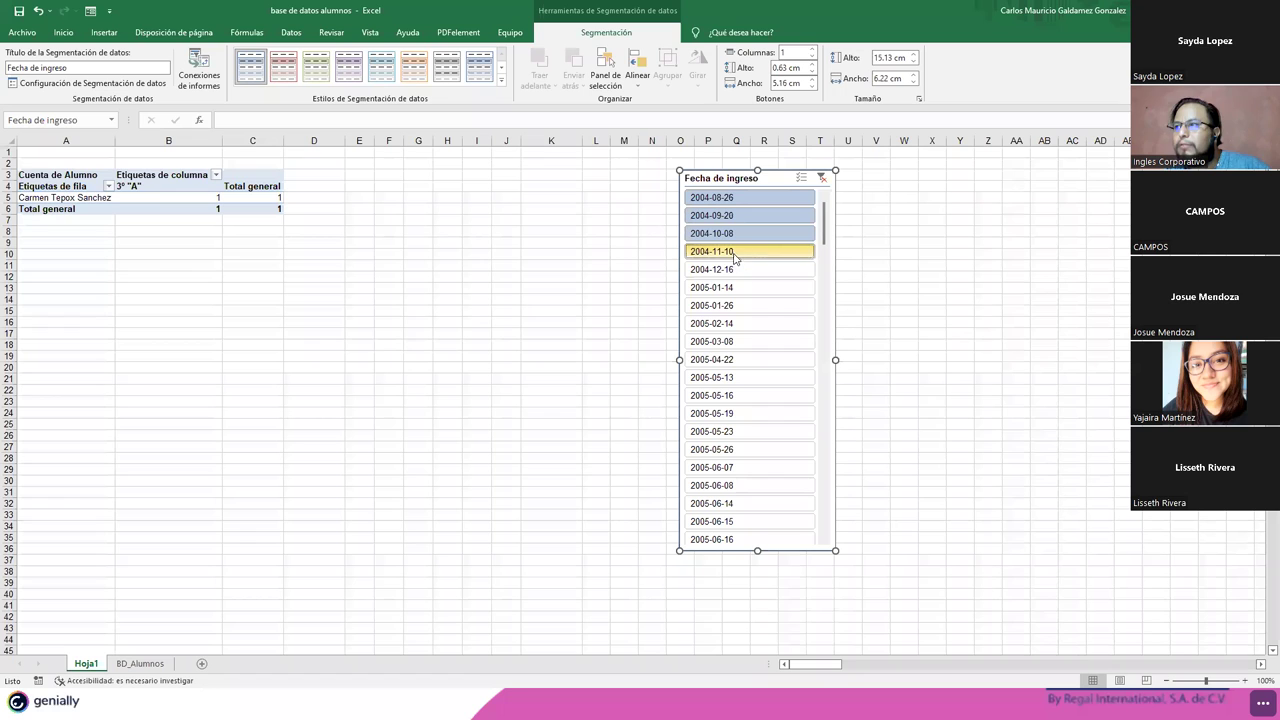
pyautogui.moveTo(734, 257); pyautogui.dragTo(742, 270)
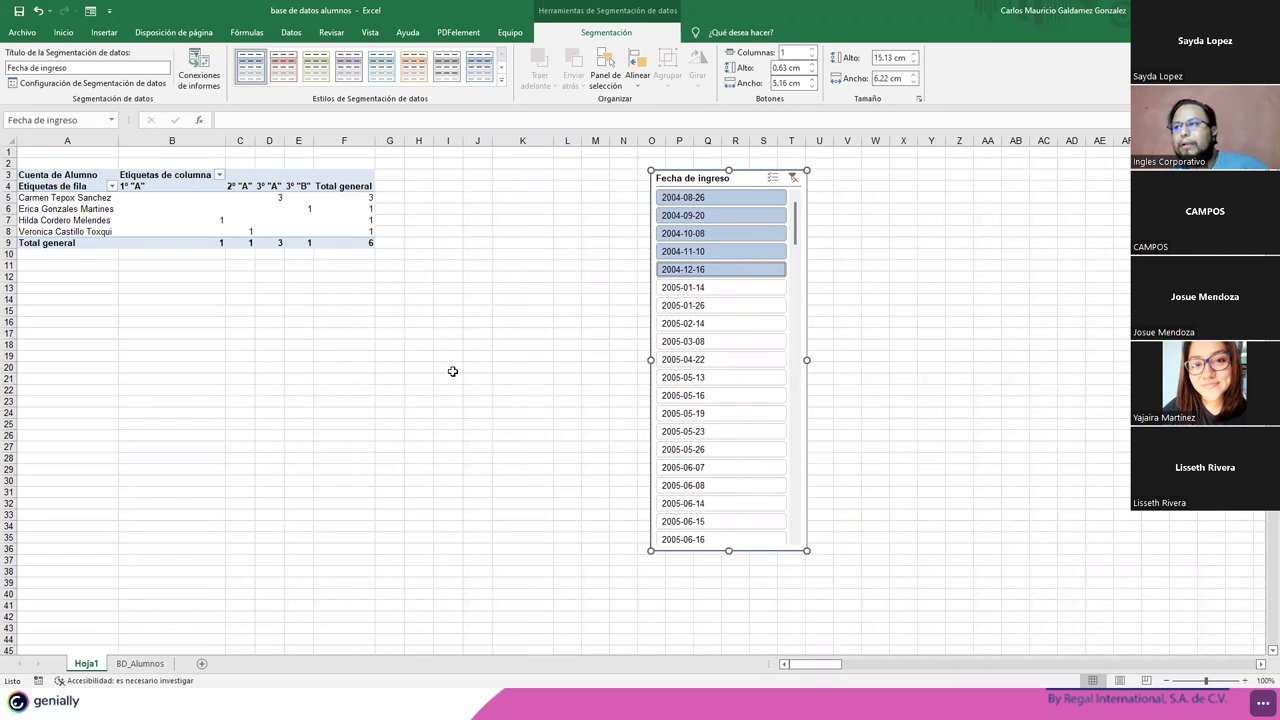
# - Narrow the slicer filter to 2005-01-14 only, then scroll down the date list
pyautogui.click(700, 287)
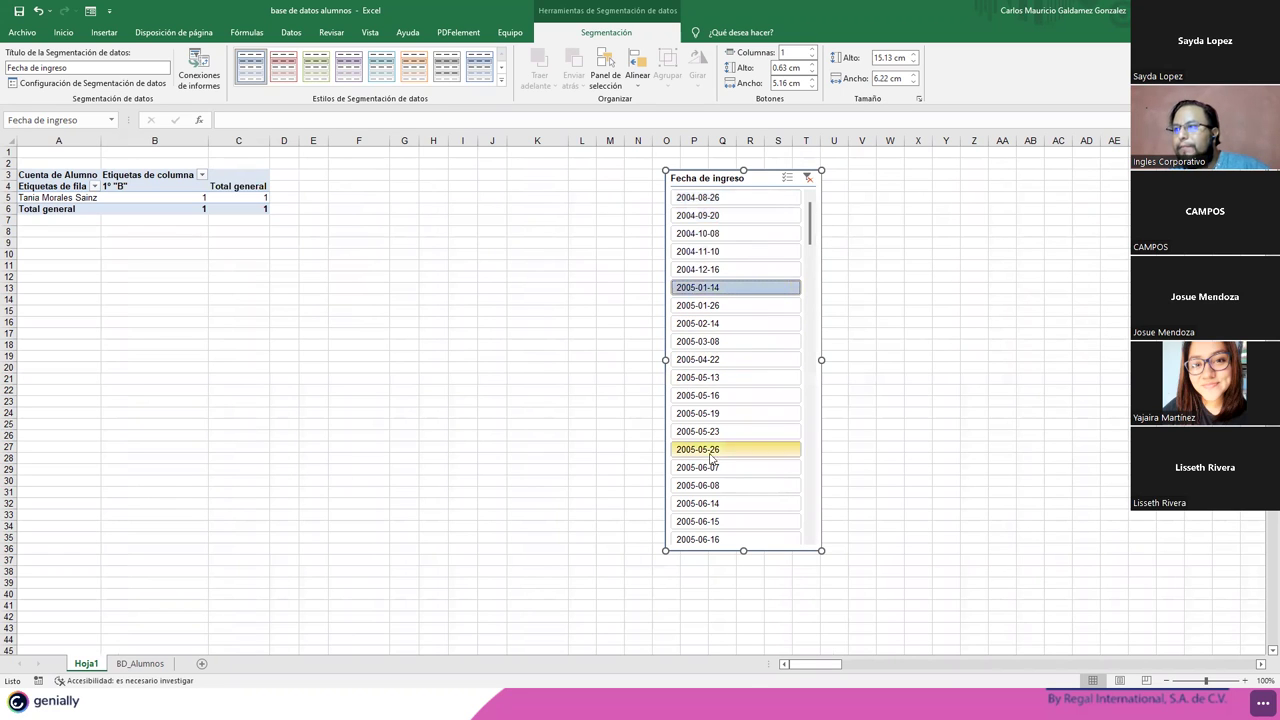
pyautogui.scroll(-1, 740, 410)
pyautogui.scroll(-1, 740, 410)
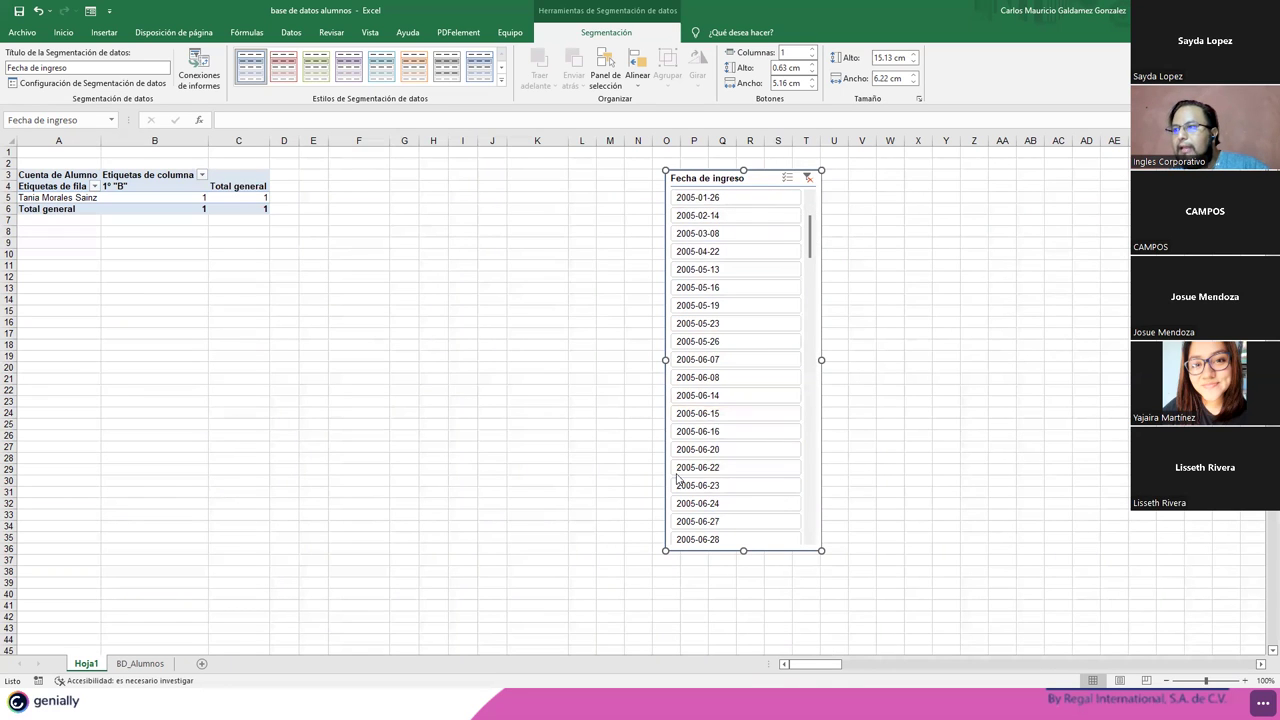
pyautogui.scroll(-2, 690, 472)
pyautogui.scroll(-1, 712, 468)
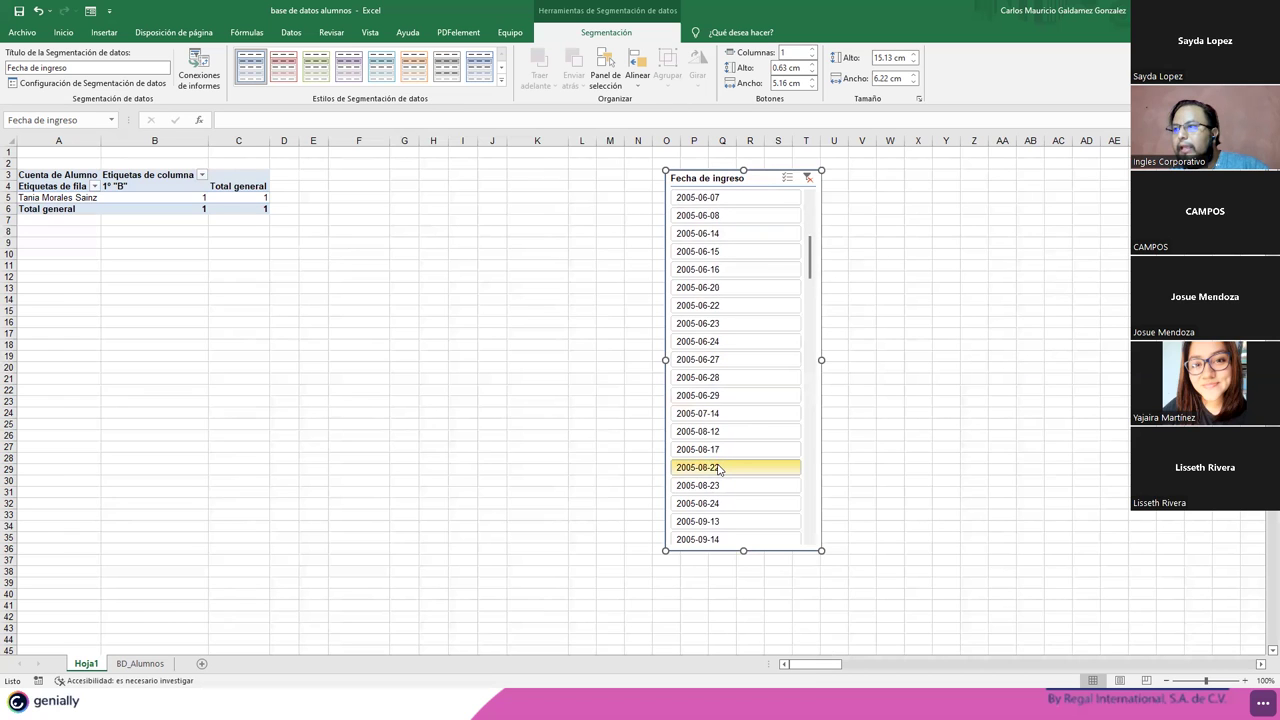
pyautogui.scroll(5, 718, 469)
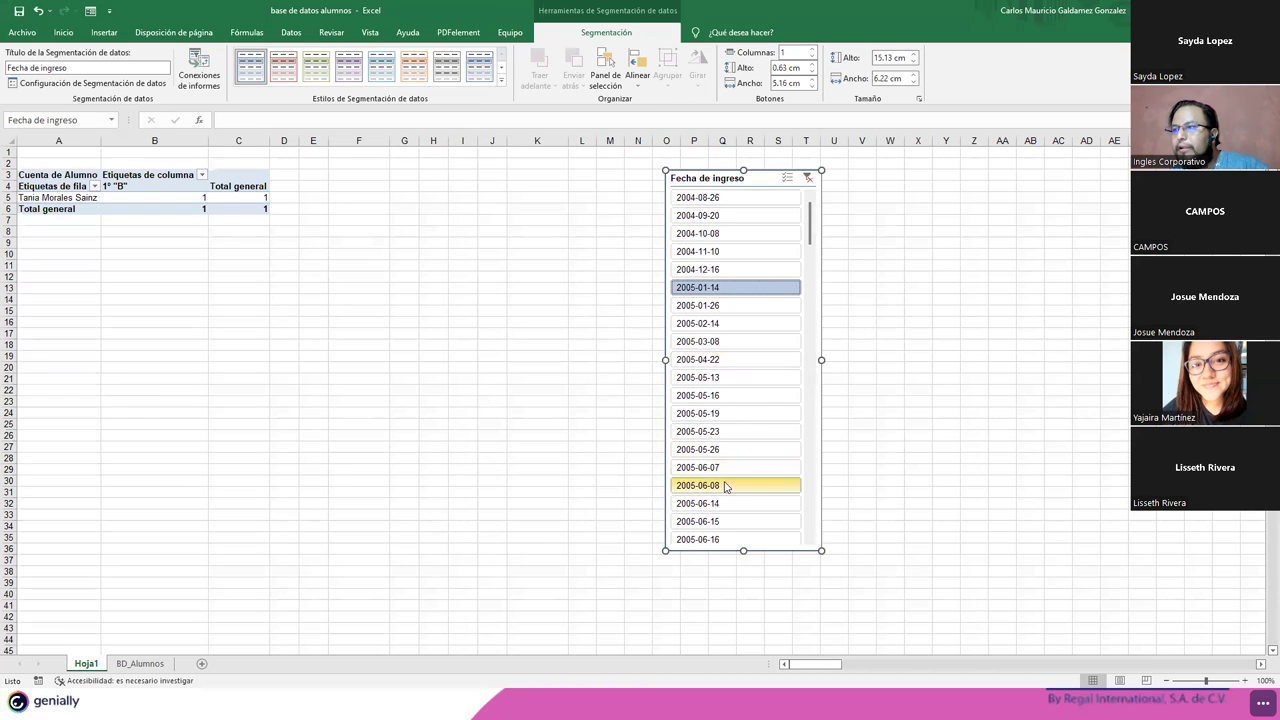
pyautogui.scroll(-2, 726, 486)
pyautogui.scroll(-2, 726, 490)
pyautogui.scroll(-3, 726, 500)
pyautogui.scroll(-3, 727, 511)
pyautogui.scroll(-3, 724, 508)
pyautogui.scroll(-3, 720, 505)
pyautogui.scroll(-2, 720, 505)
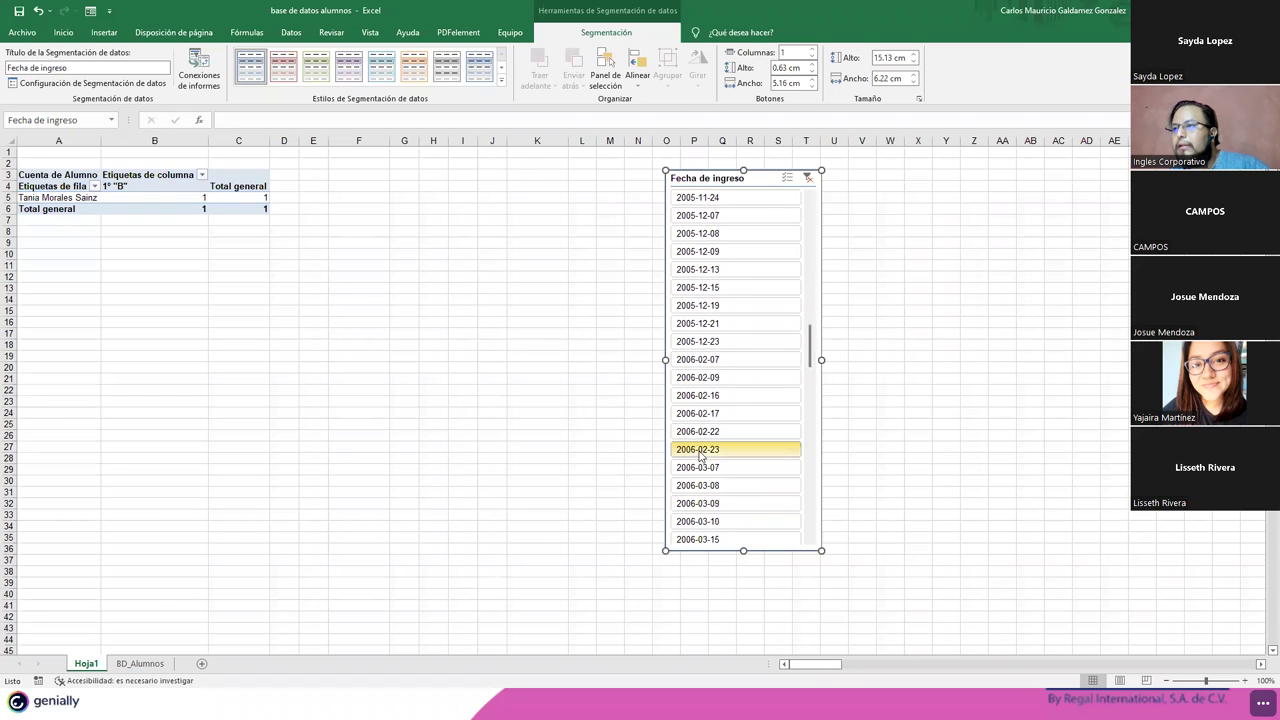
# - Filter the slicer to dates 2005-11-24 through 2005-12-23 and close the example screenshot
pyautogui.keyDown('shift'); pyautogui.click(688, 343); pyautogui.keyUp('shift')
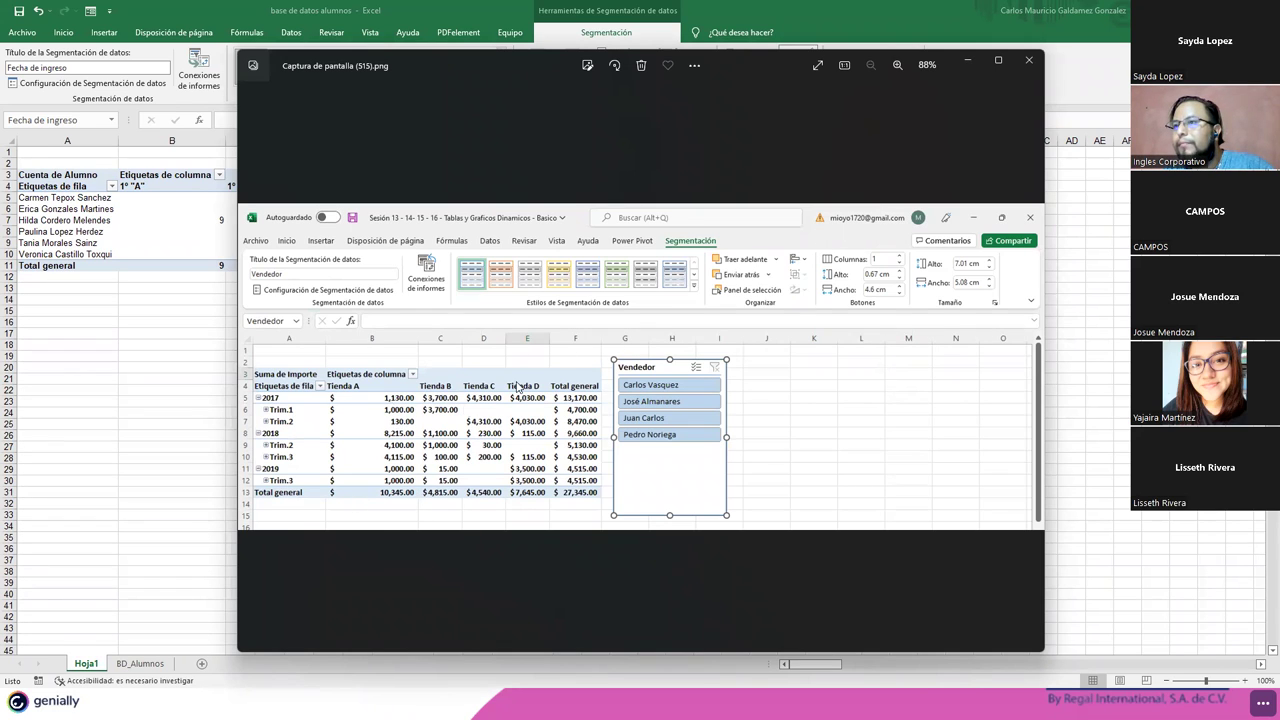
pyautogui.click(1024, 64)
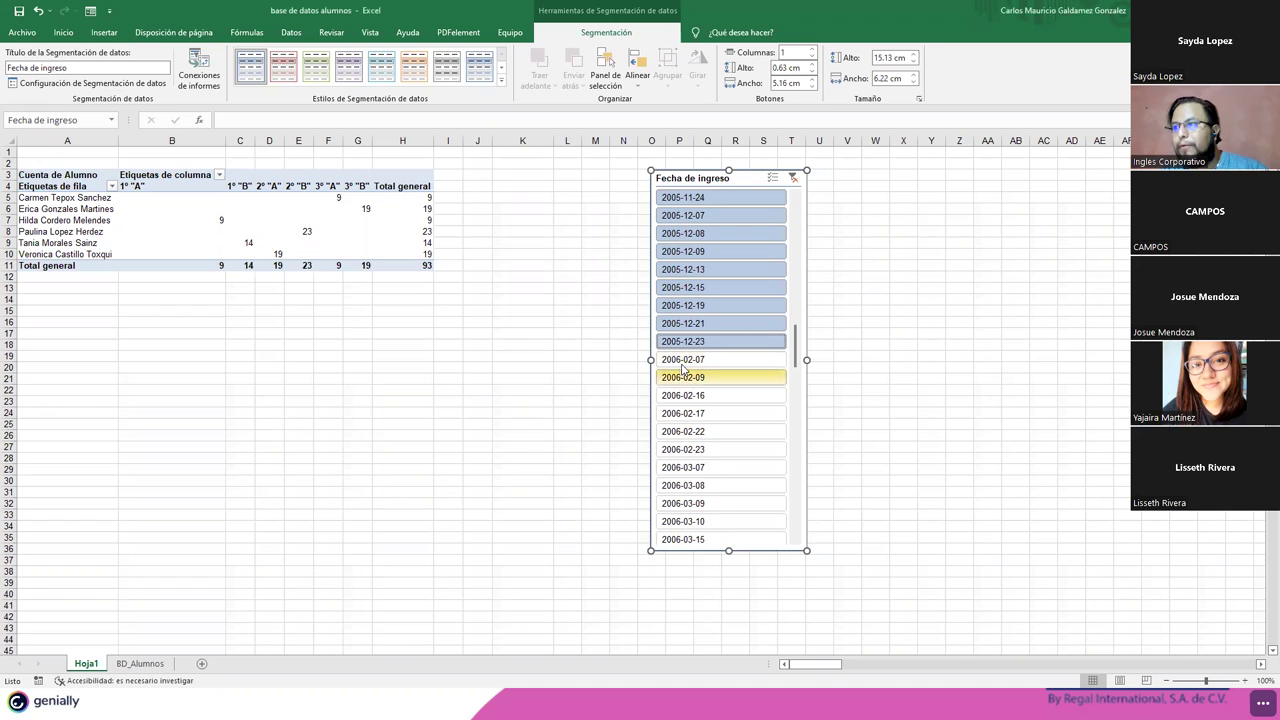
# - Filter the student pivot to entry dates 2006-02-07 through 2006-02-23, giving a total of 9
pyautogui.click(683, 361)
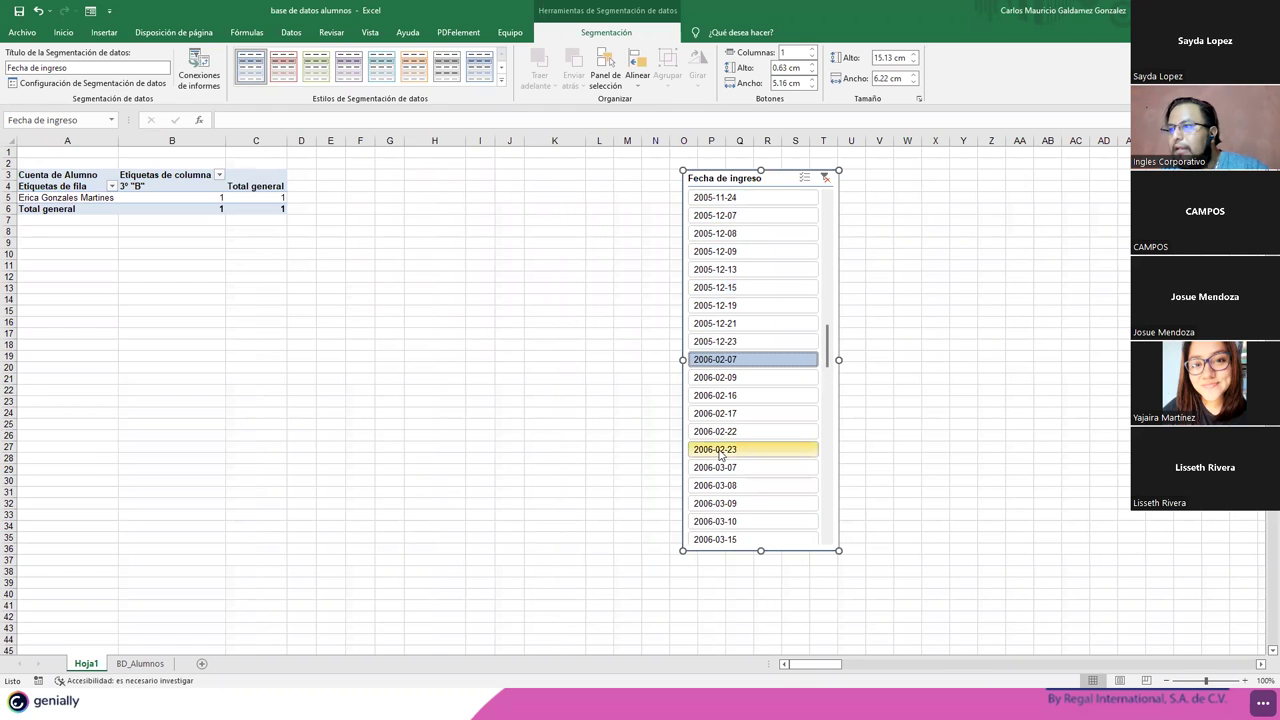
pyautogui.keyDown('shift'); pyautogui.click(720, 452); pyautogui.keyUp('shift')
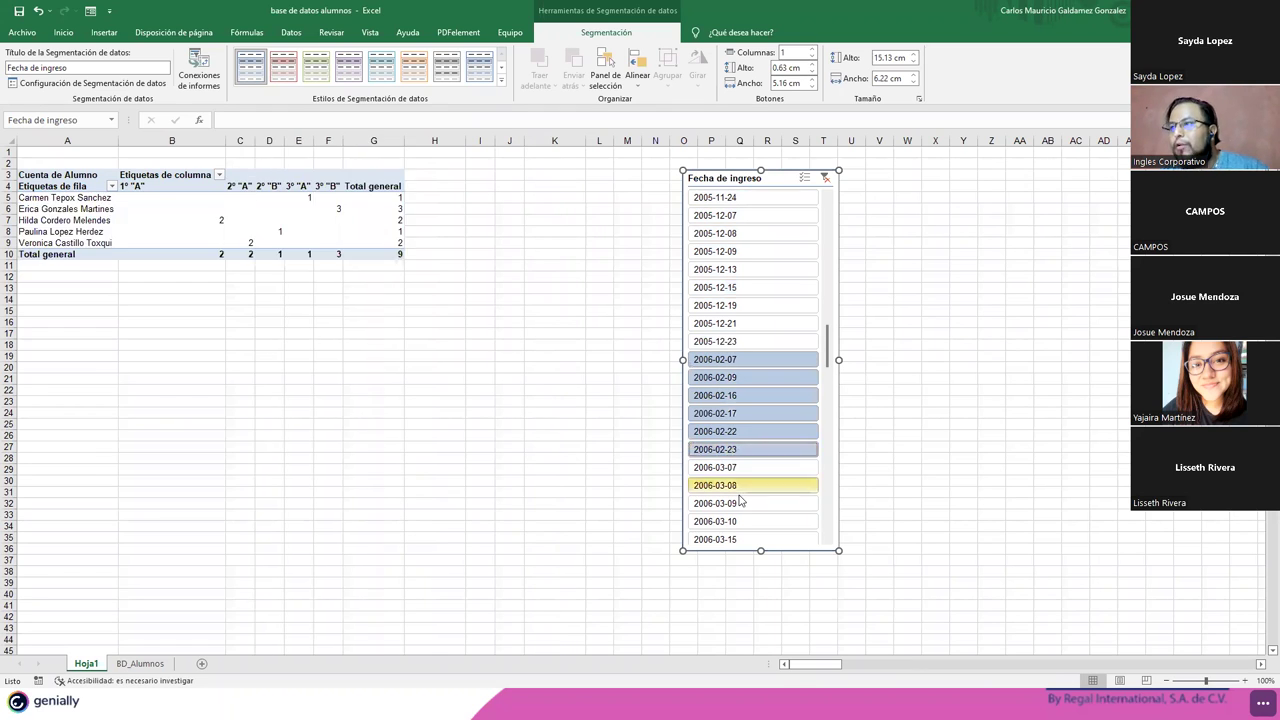
pyautogui.click(376, 256)
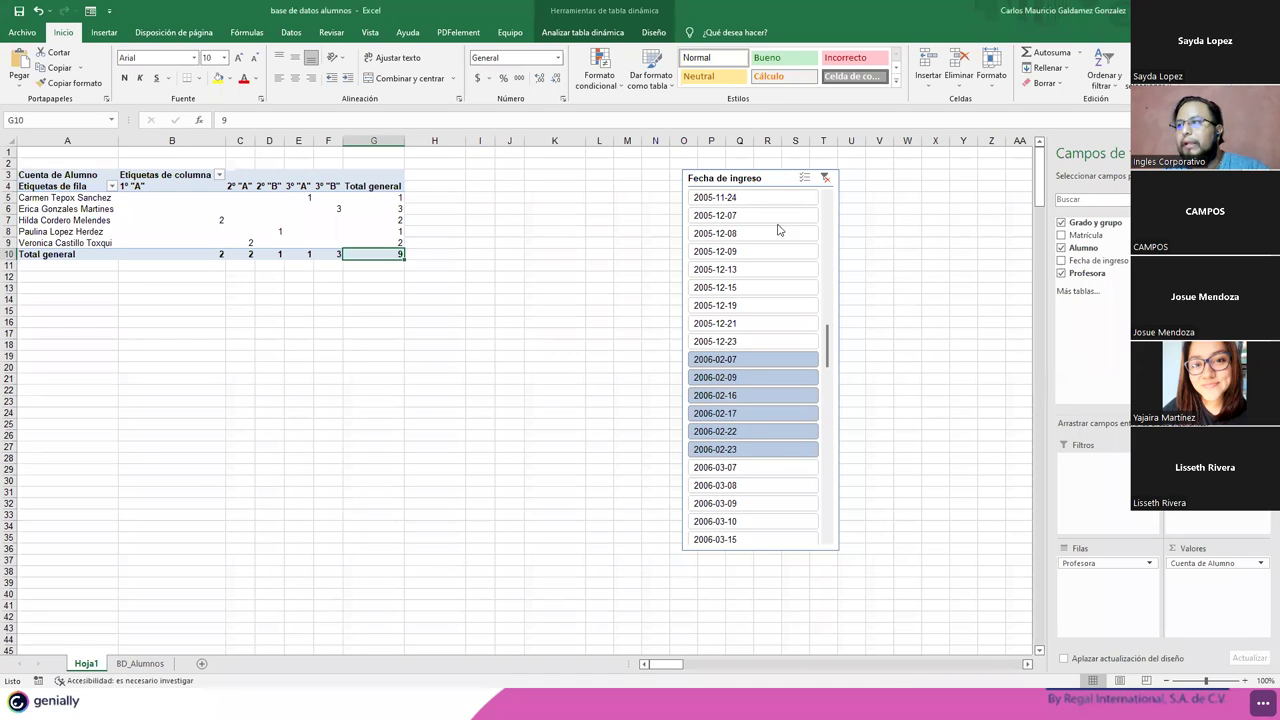
# - Clear the Fecha de ingreso slicer filter so the pivot totals all 348 students again
pyautogui.click(825, 177)
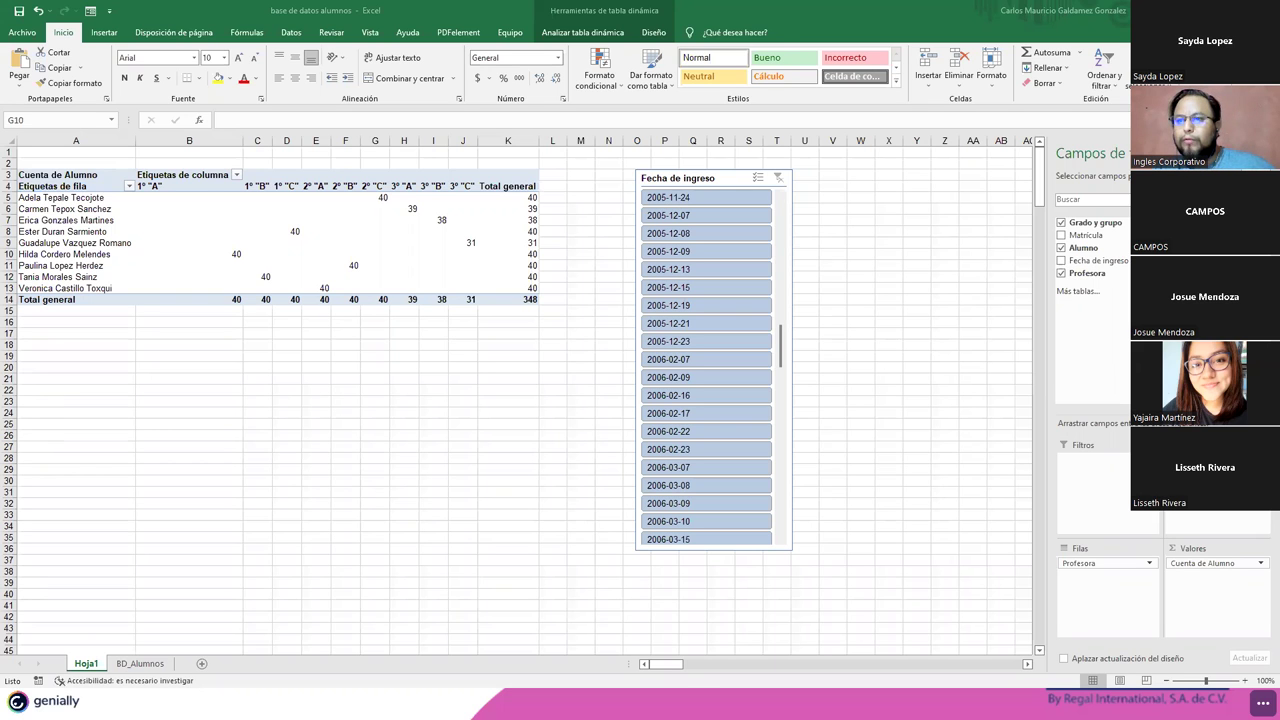
# - On BD_Alumnos, add the column header 'Turno' in cell F1
pyautogui.click(140, 668)
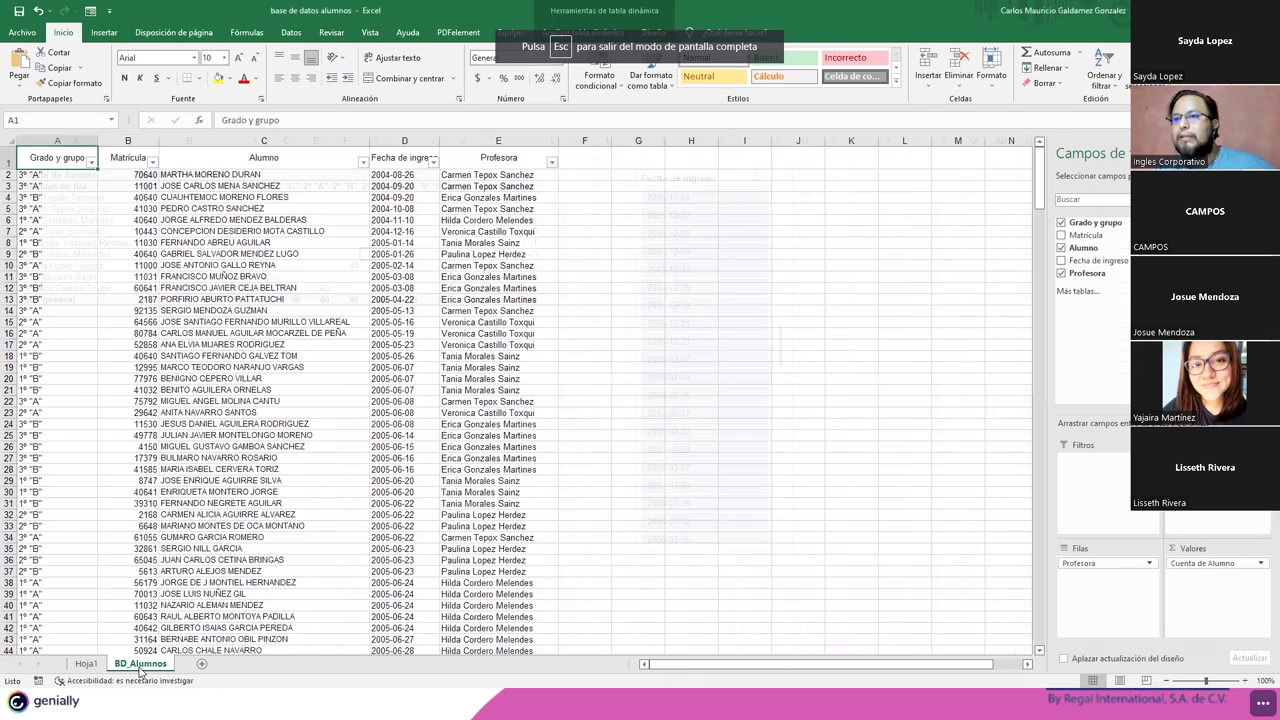
pyautogui.click(570, 162)
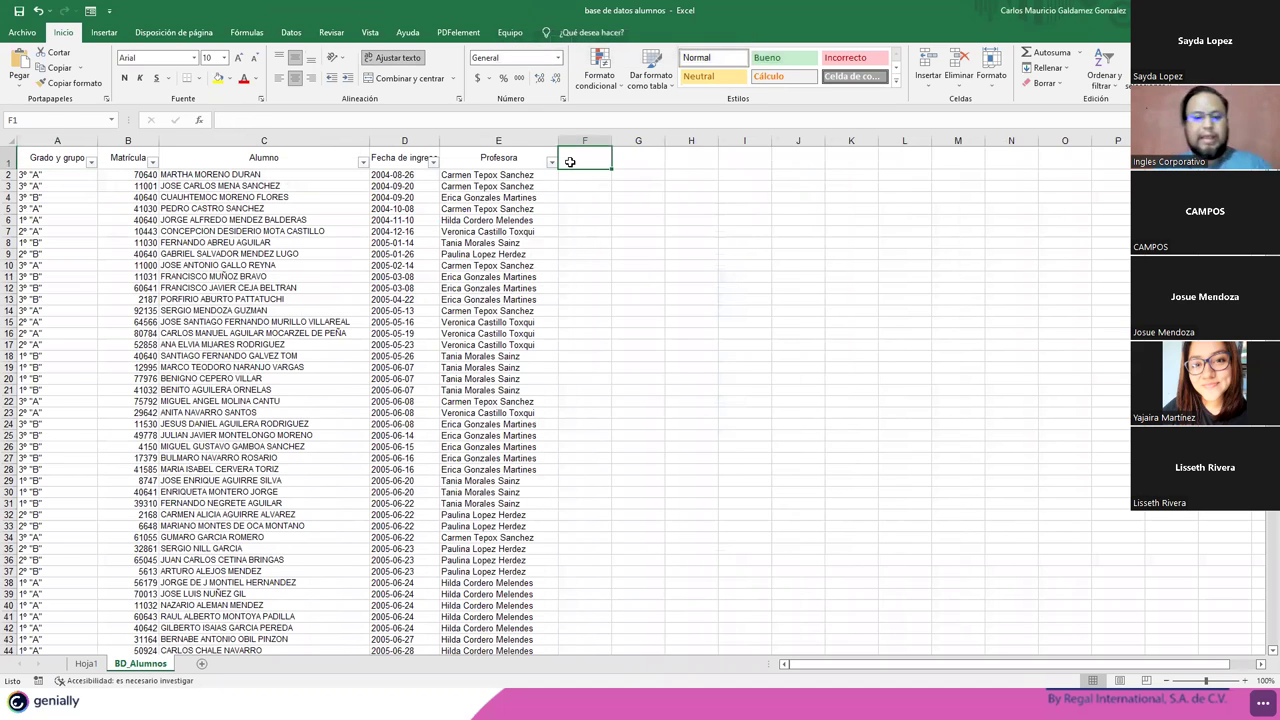
pyautogui.write('Turno')
pyautogui.press('Return')
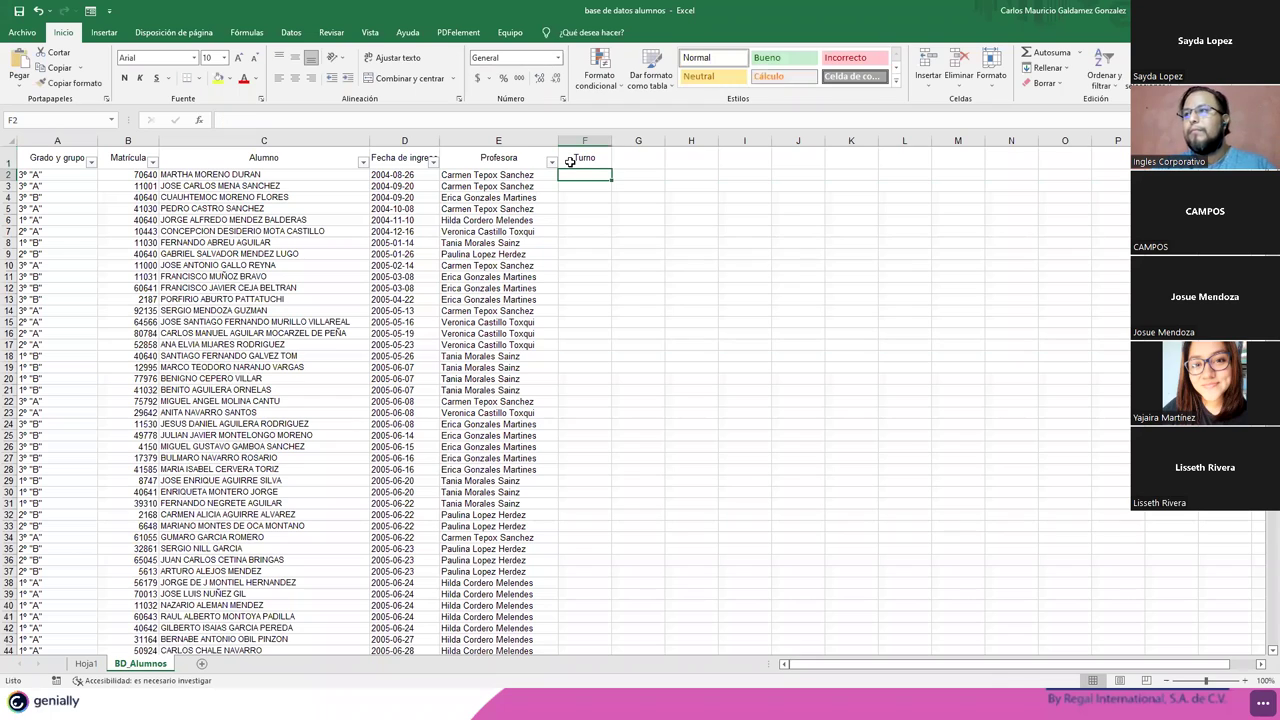
pyautogui.click(570, 162)
pyautogui.press('Return')
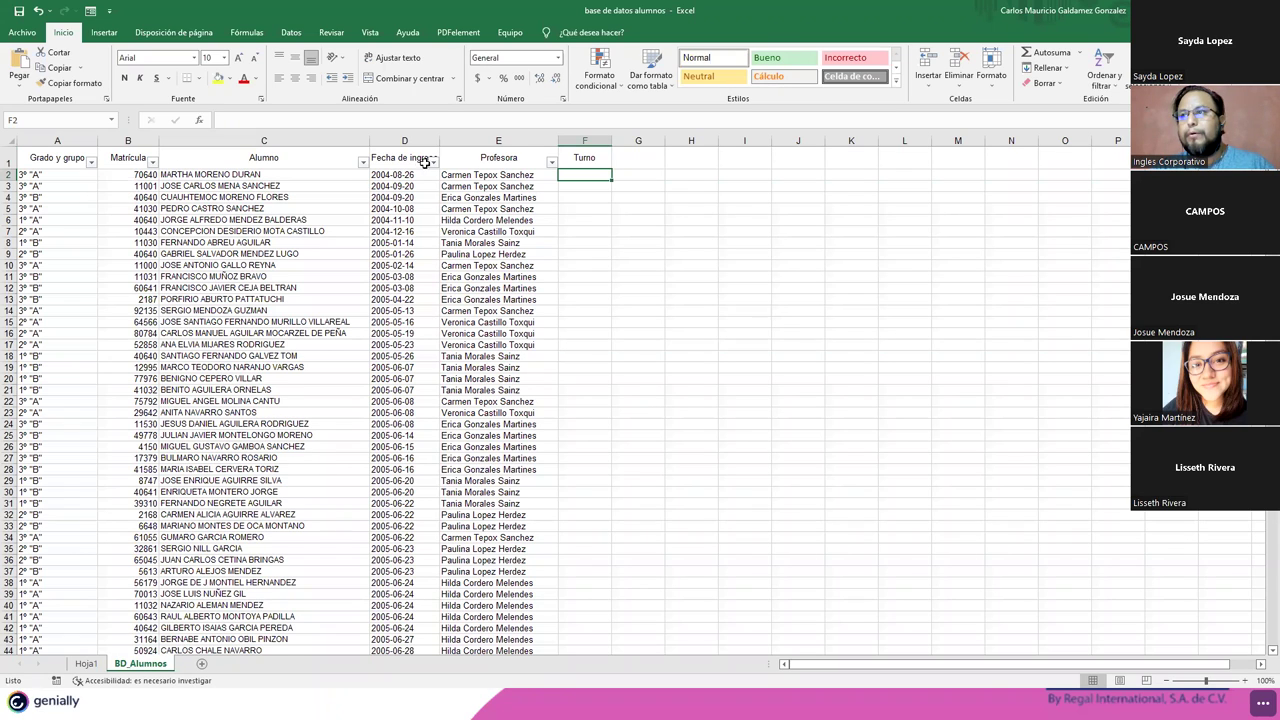
# - Filter Grado y grupo to show only 1° A, 1° B, 2° A, 2° B and 3° A
pyautogui.click(90, 162)
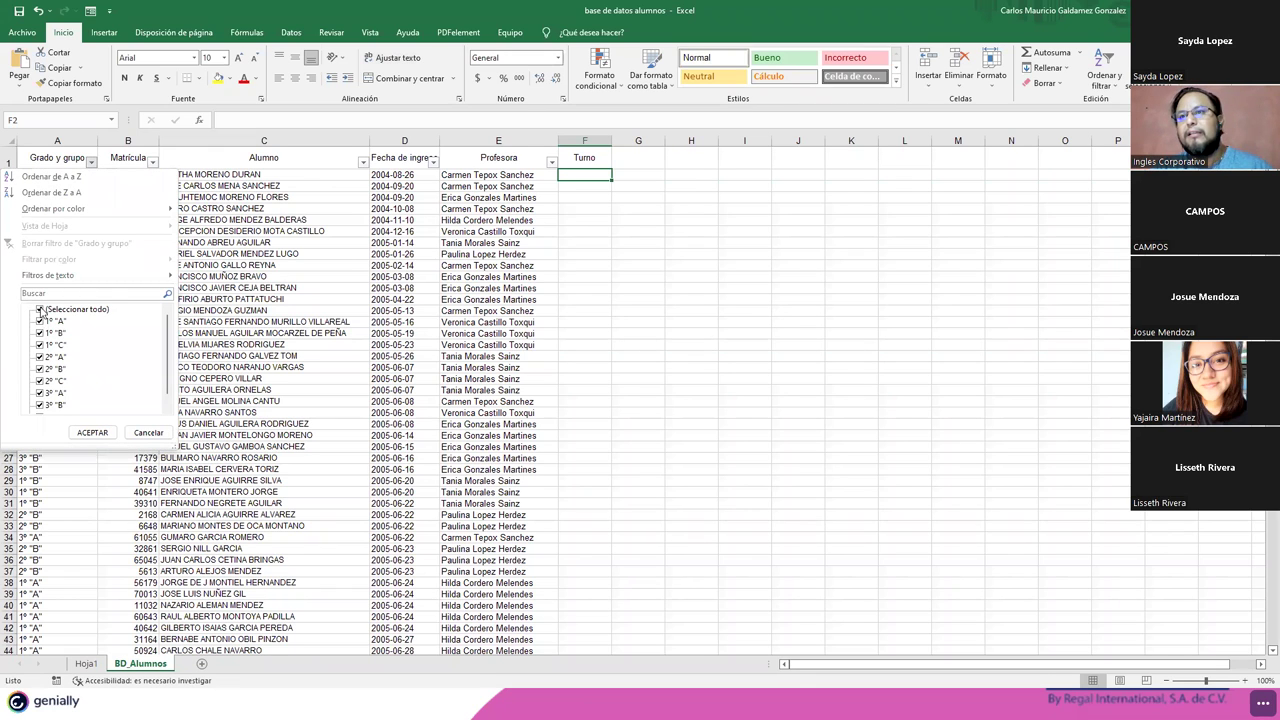
pyautogui.click(40, 310)
pyautogui.click(40, 321)
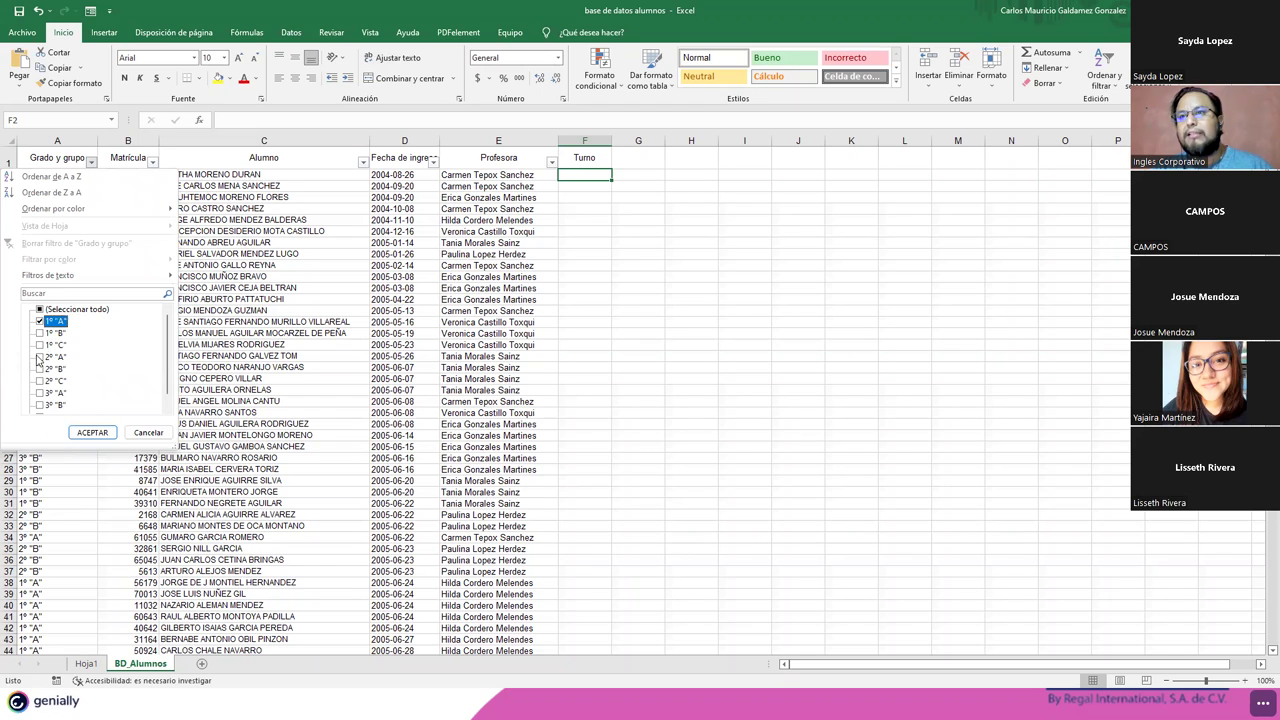
pyautogui.click(39, 357)
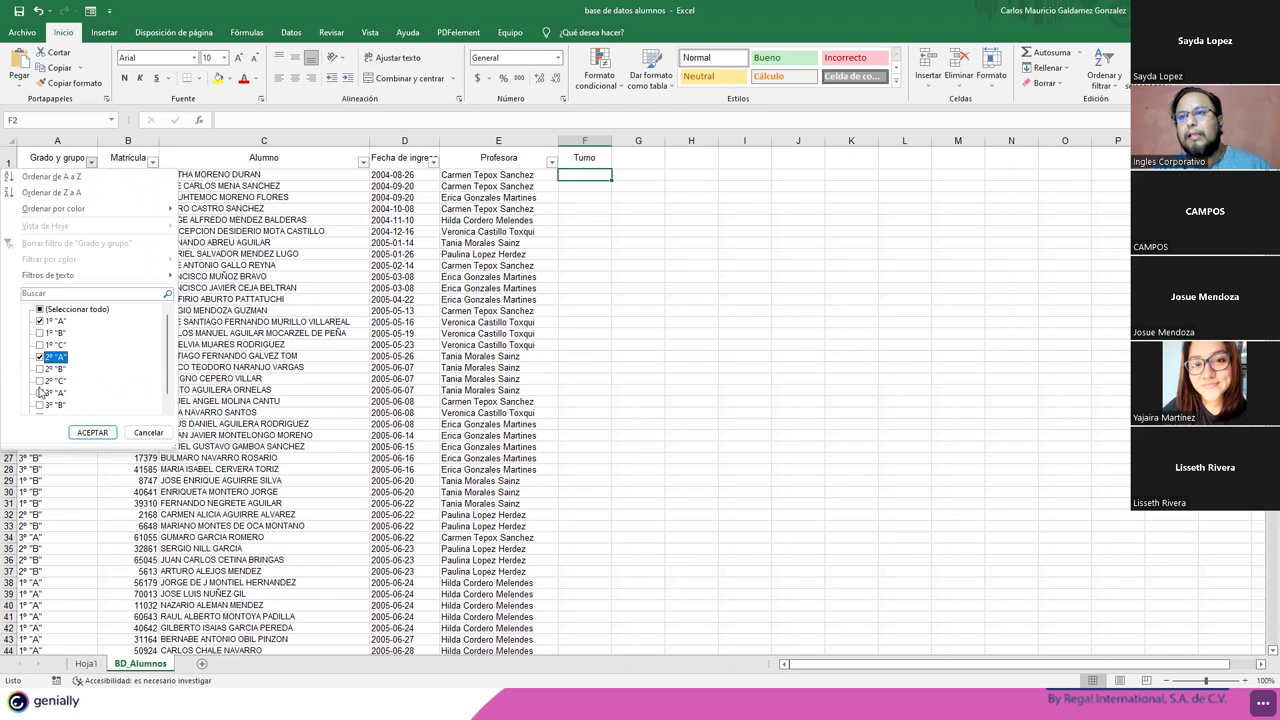
pyautogui.click(39, 393)
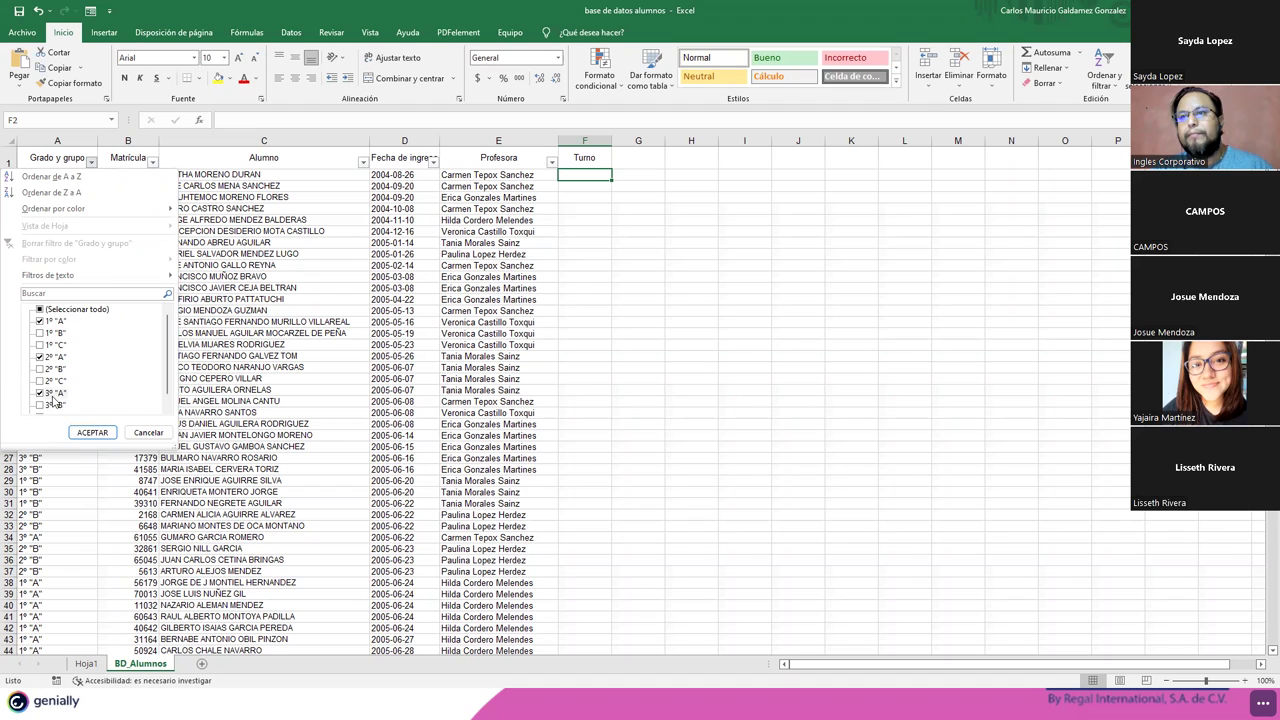
pyautogui.click(41, 333)
pyautogui.click(40, 369)
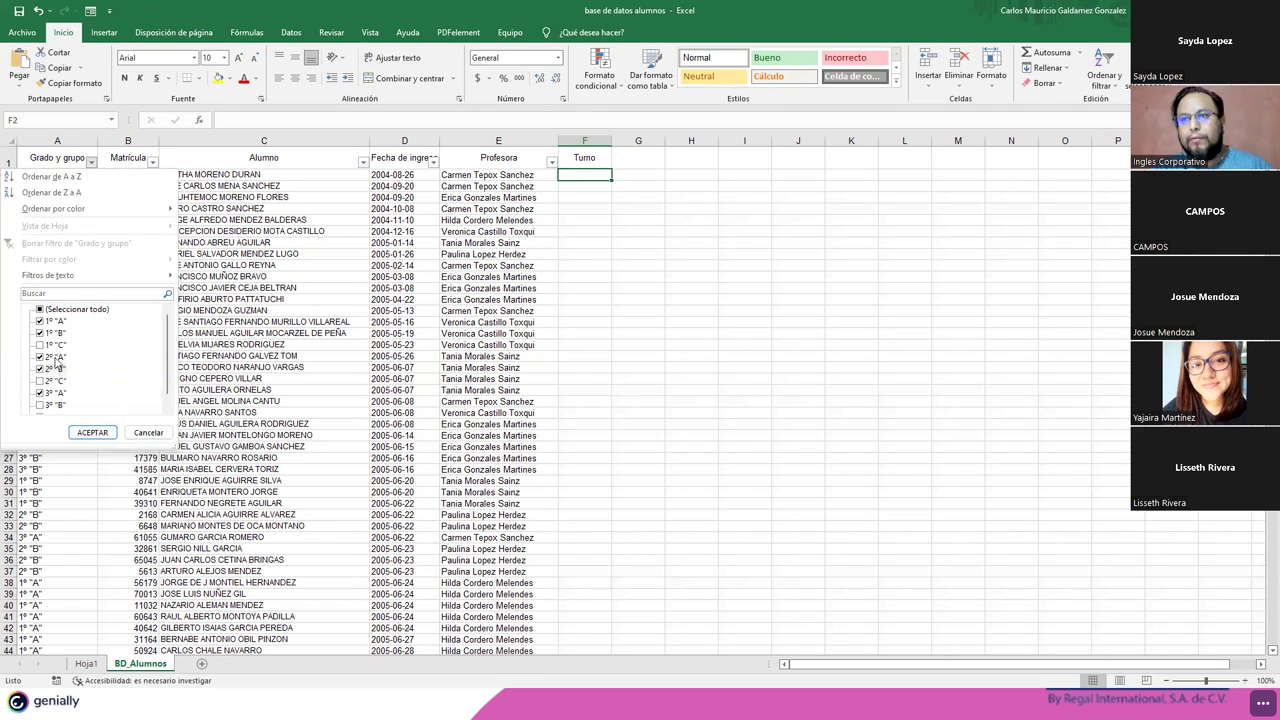
pyautogui.scroll(-1, 78, 389)
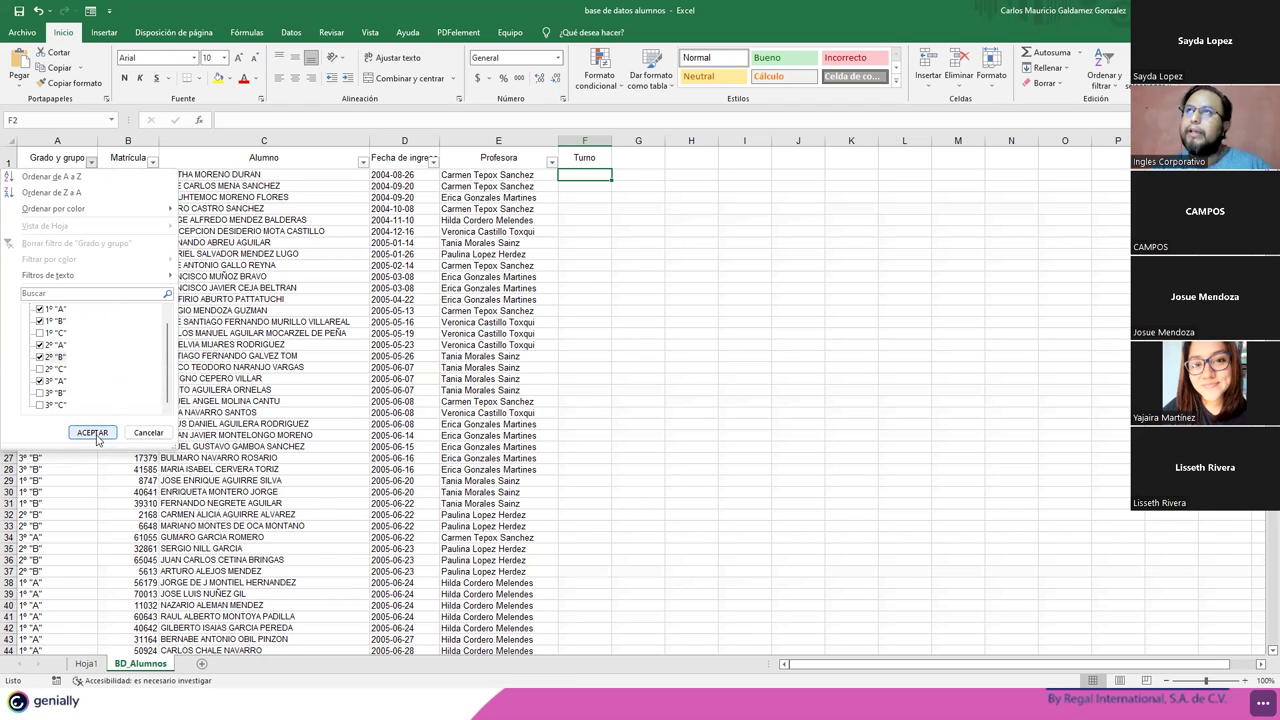
pyautogui.click(92, 433)
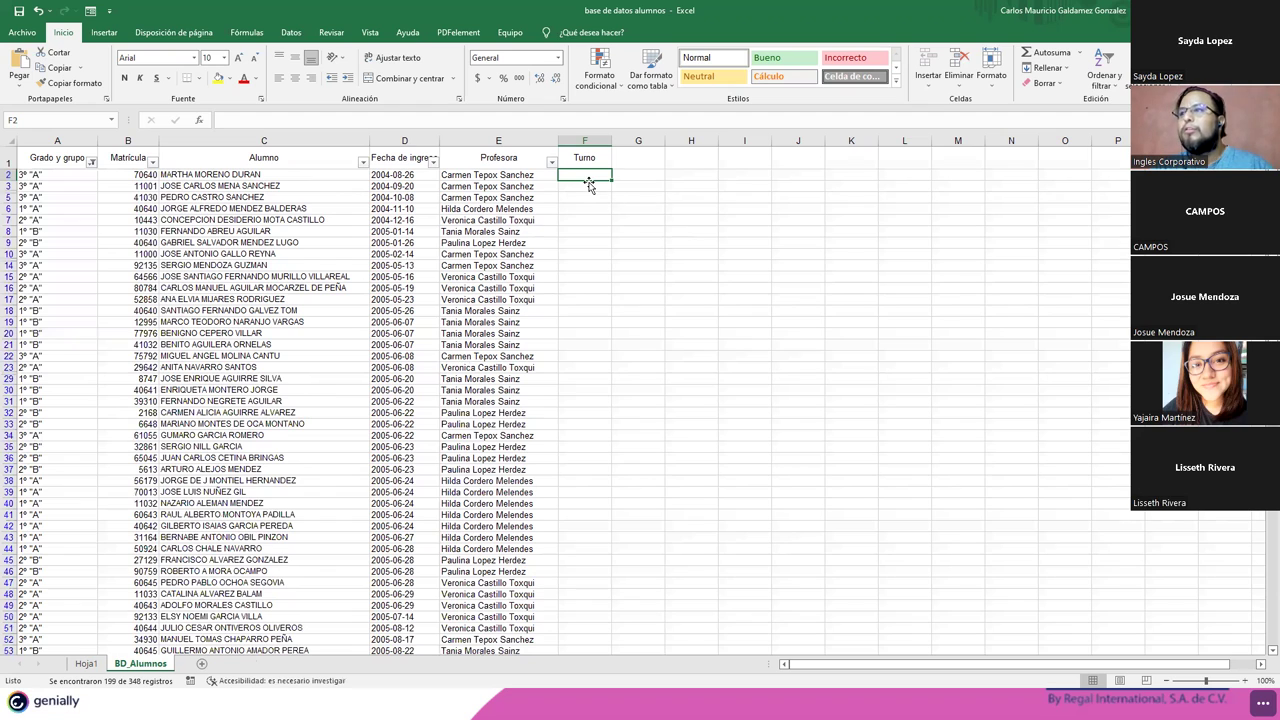
# - Enter Mañana in F2 and fill it down the visible Turno cells to row 286
pyautogui.write('Mañana')
pyautogui.press('Return')
pyautogui.press('Up')
pyautogui.moveTo(610, 178); pyautogui.dragTo(612, 648)
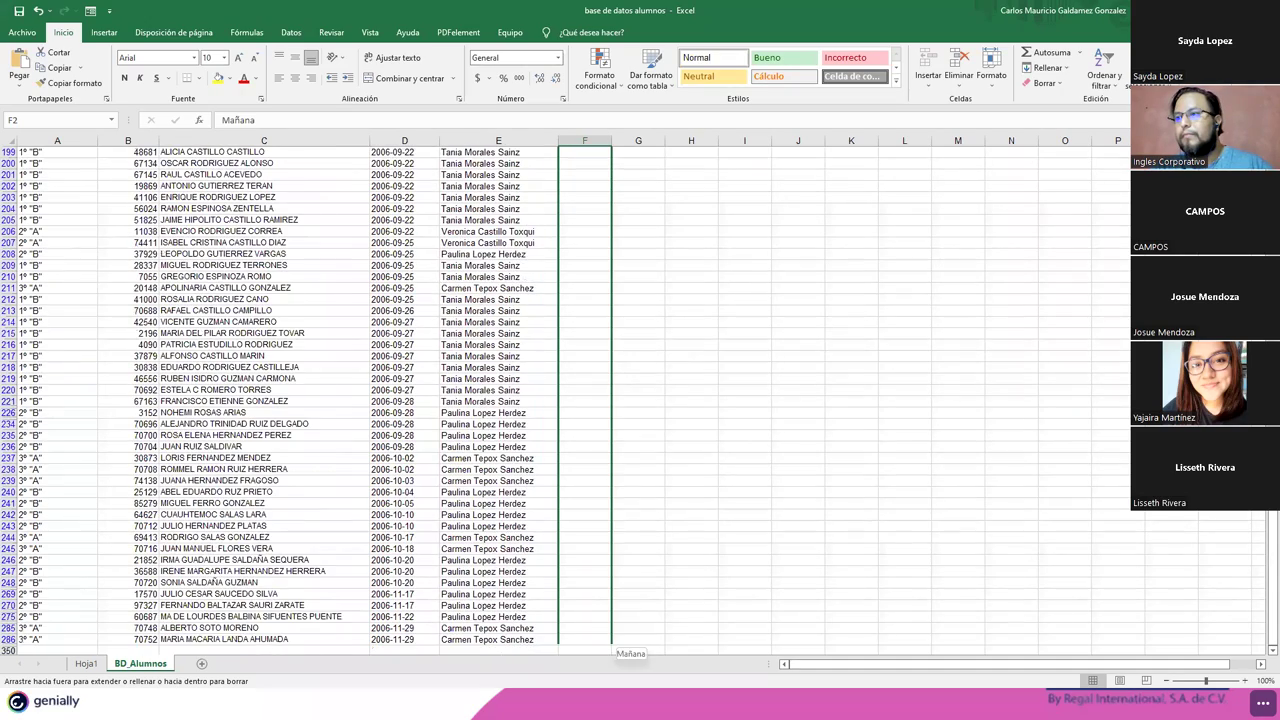
pyautogui.moveTo(612, 648); pyautogui.dragTo(602, 627)
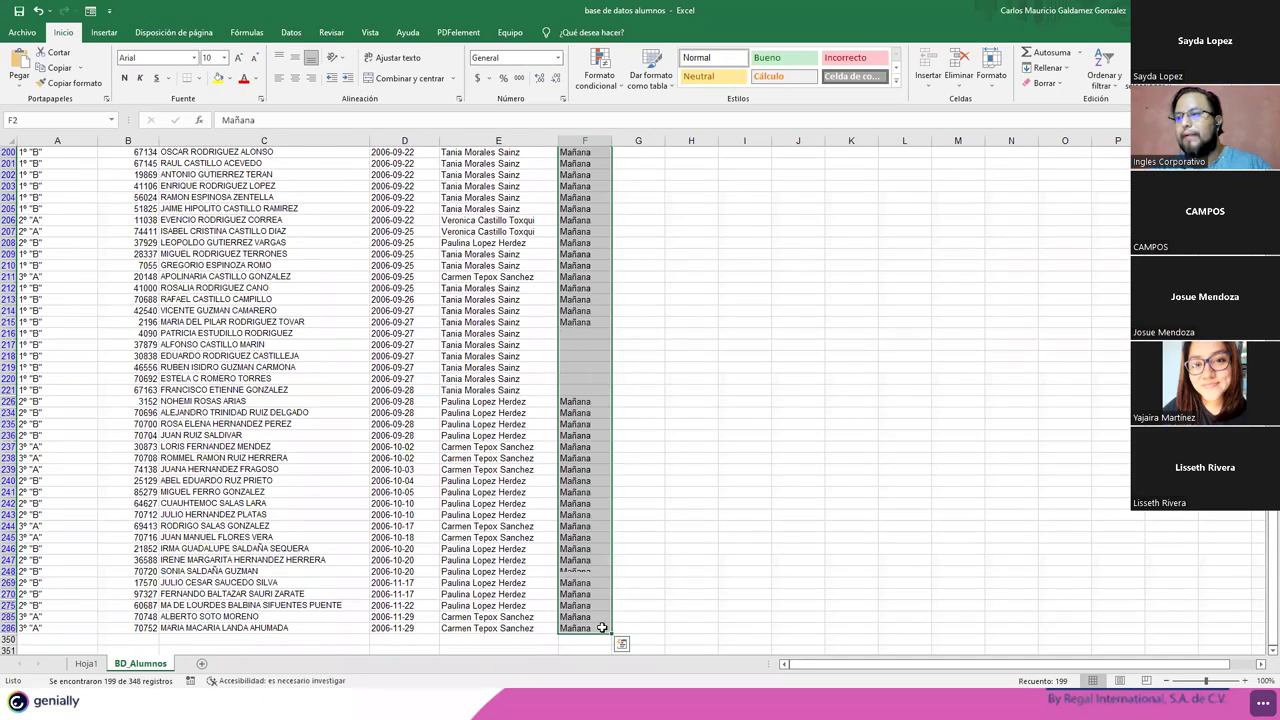
pyautogui.scroll(10, 514, 286)
pyautogui.scroll(7, 509, 281)
pyautogui.scroll(8, 509, 281)
pyautogui.scroll(8, 505, 276)
pyautogui.scroll(8, 500, 270)
pyautogui.scroll(6, 497, 266)
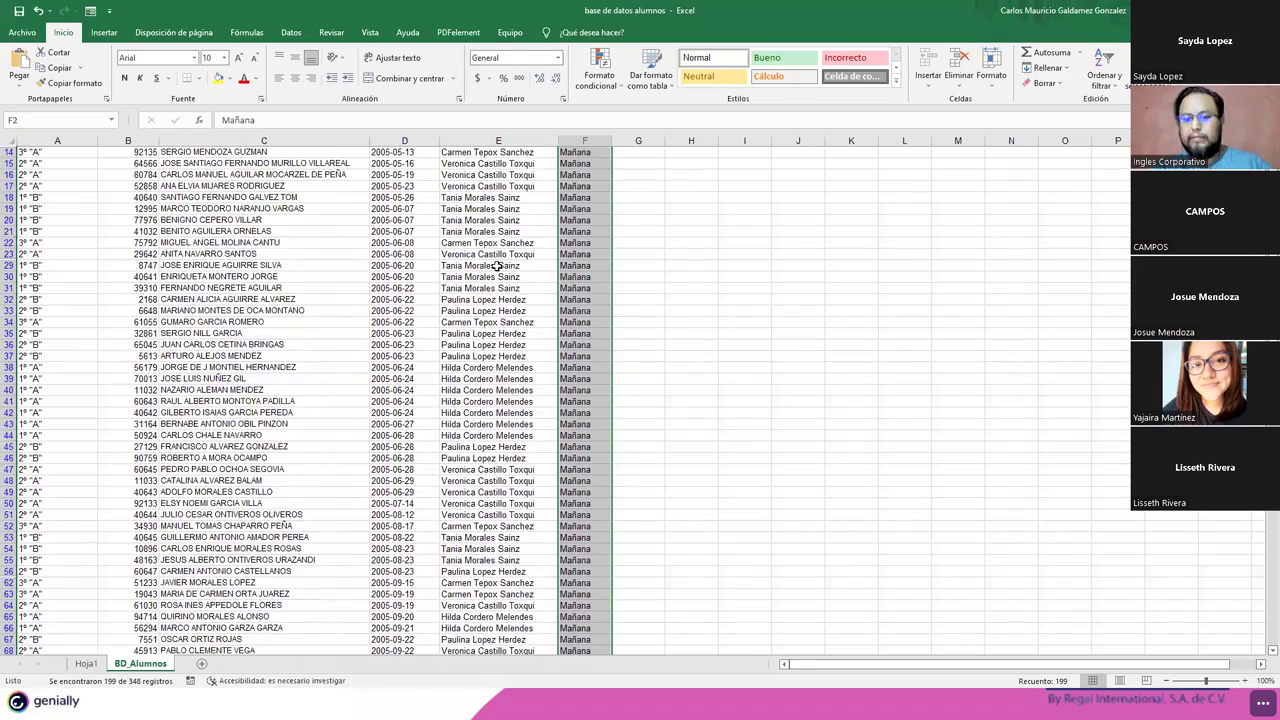
pyautogui.scroll(4, 497, 266)
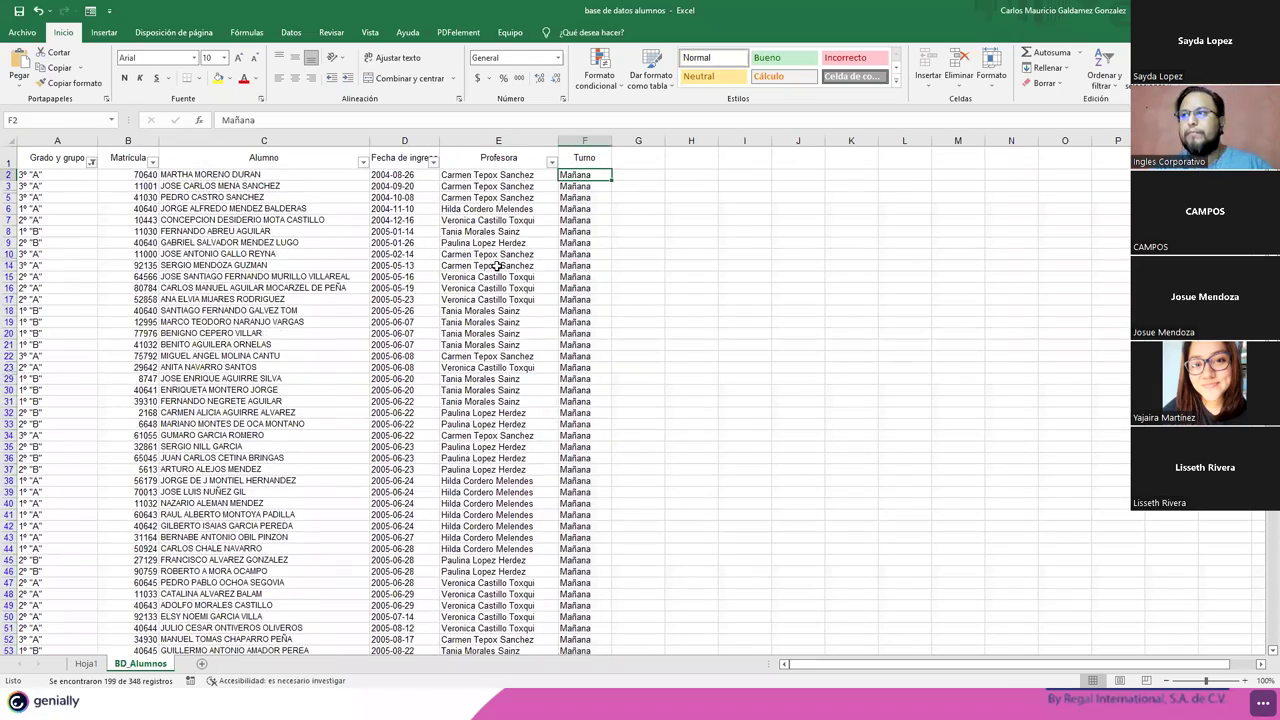
# - Change the Grado y grupo filter to show only groups 1° C, 2° C and 3° B
pyautogui.click(91, 162)
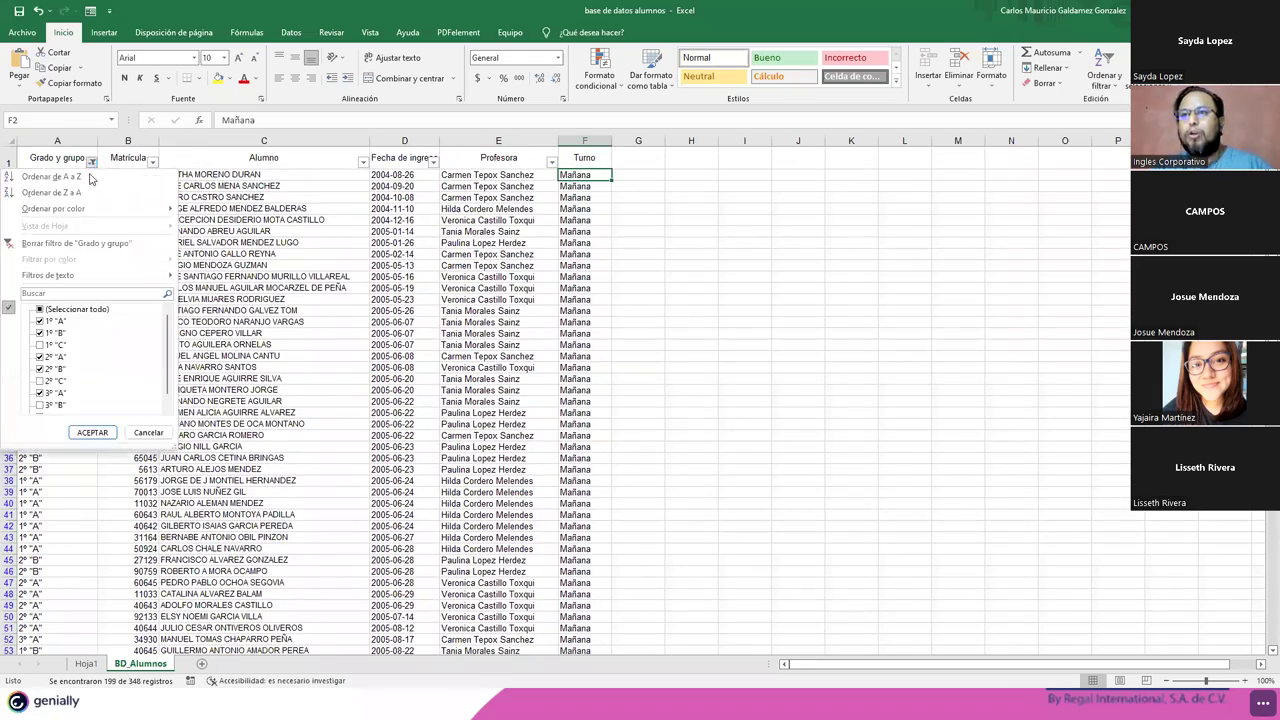
pyautogui.click(40, 344)
pyautogui.click(40, 332)
pyautogui.click(40, 321)
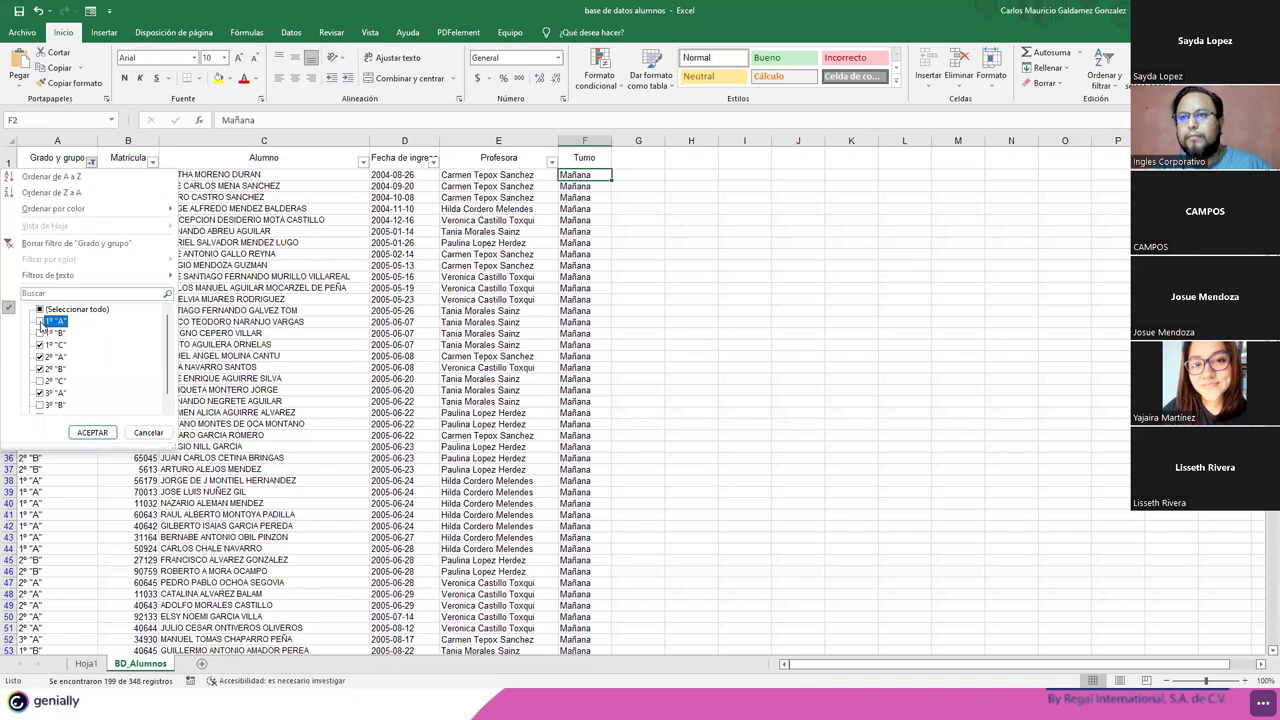
pyautogui.click(40, 381)
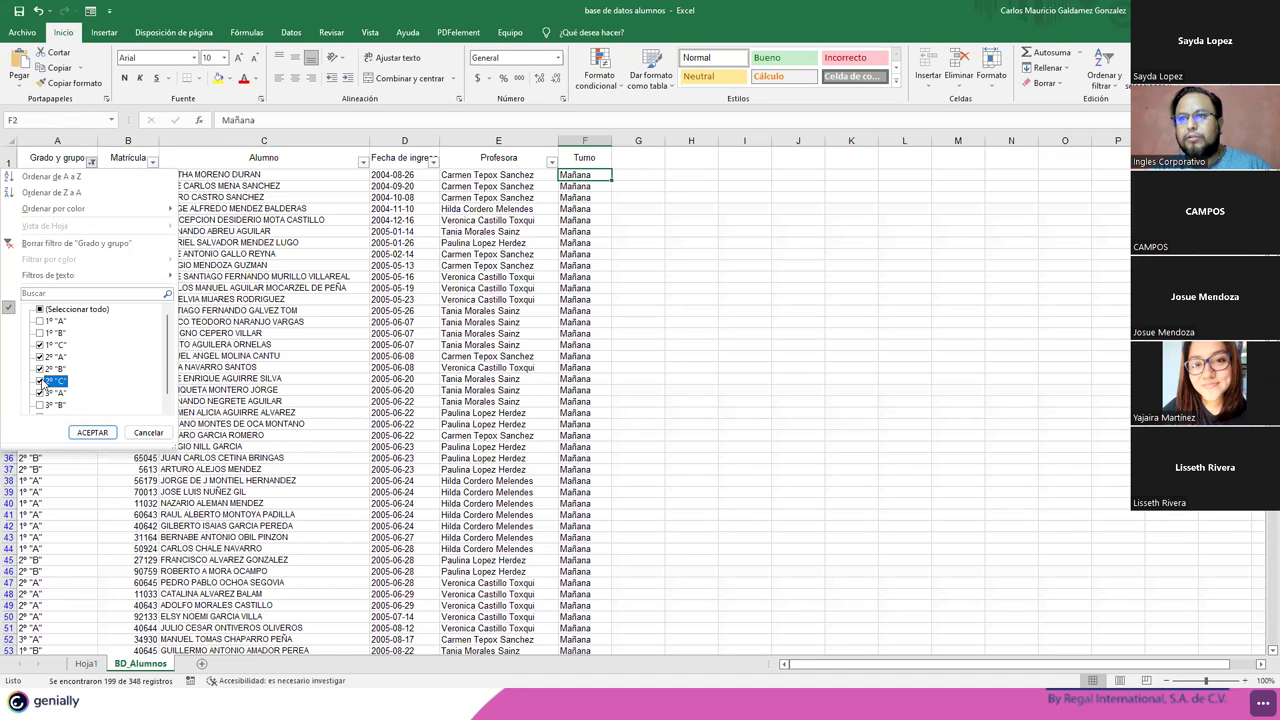
pyautogui.click(40, 393)
pyautogui.click(40, 369)
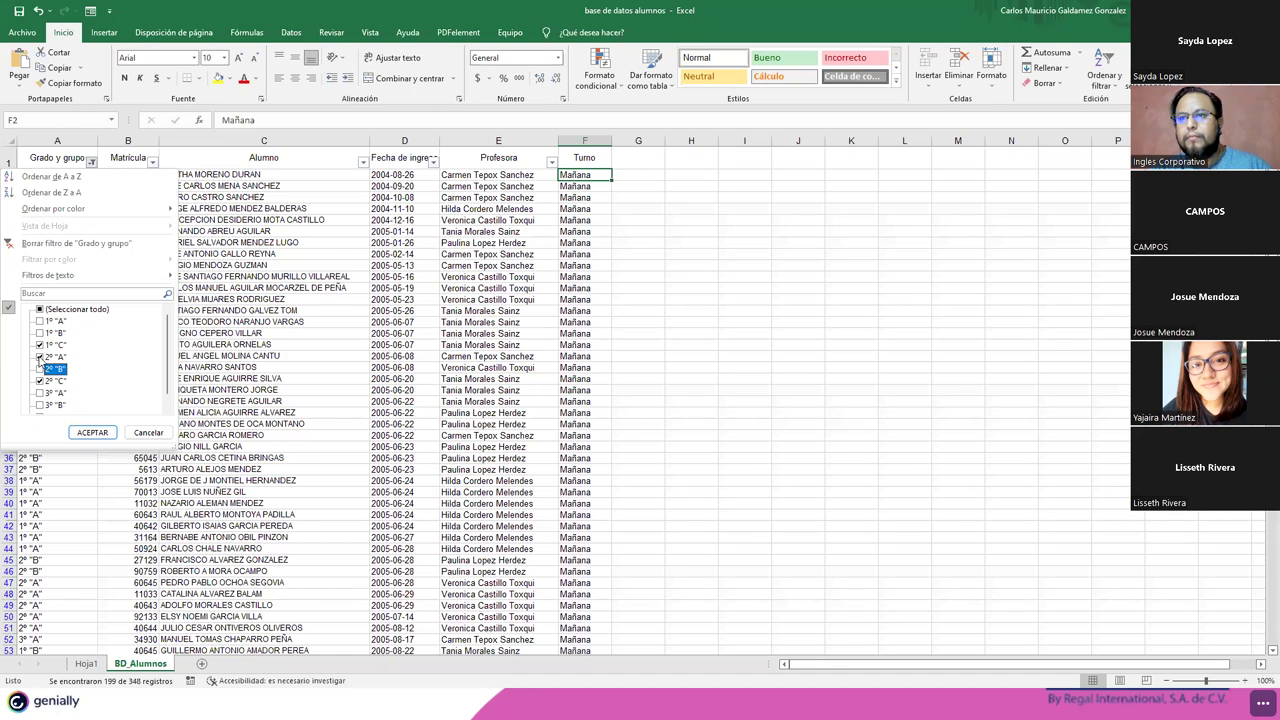
pyautogui.scroll(-1, 46, 390)
pyautogui.click(40, 394)
pyautogui.click(92, 432)
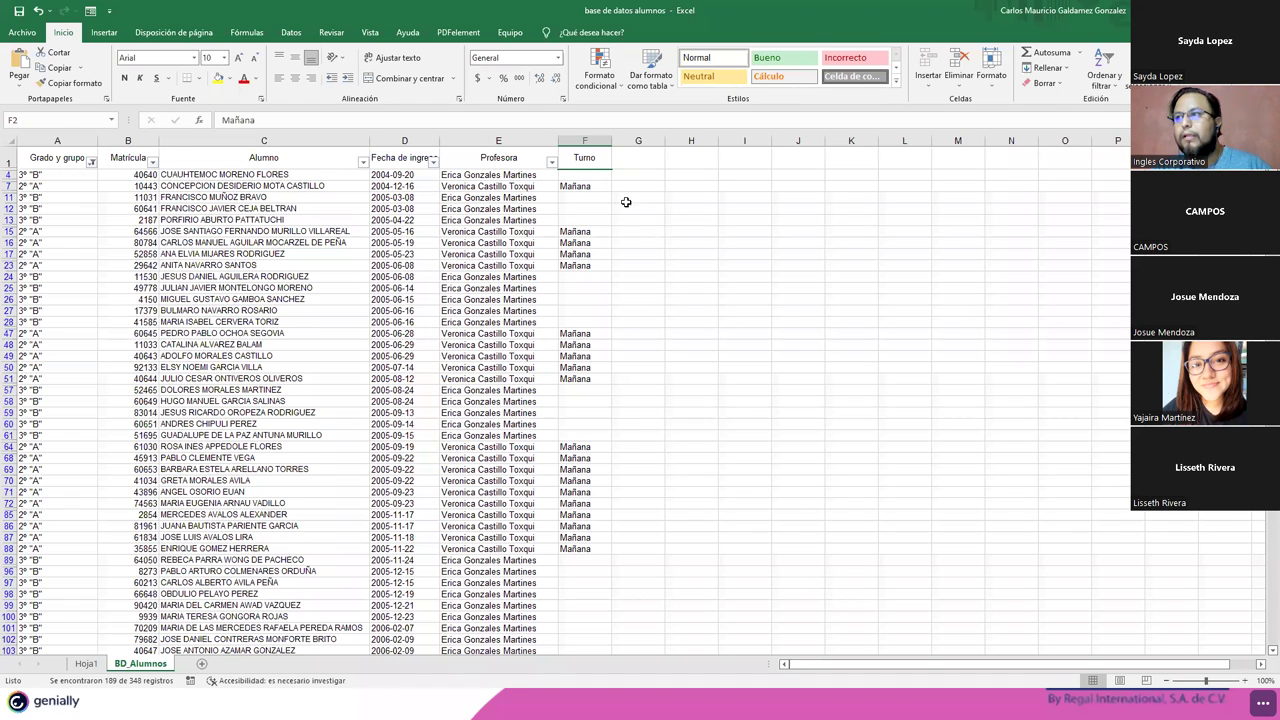
# - Enter Tarde in F4 and paste it into blank Turno cells F11–F13, F24–F28 and F57–F61
pyautogui.click(587, 176)
pyautogui.write('Tarde')
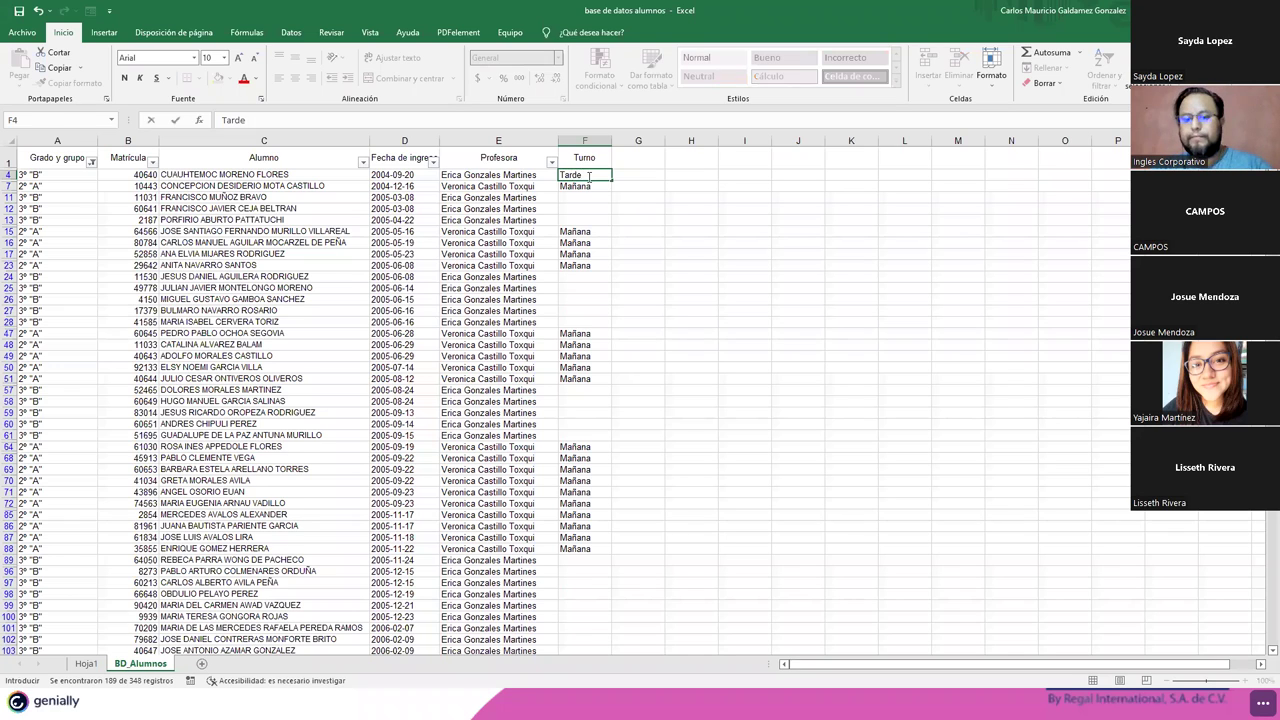
pyautogui.hotkey('ctrl', 'Return')
pyautogui.hotkey('ctrl', 'c')
pyautogui.click(584, 197)
pyautogui.moveTo(585, 211); pyautogui.dragTo(585, 221)
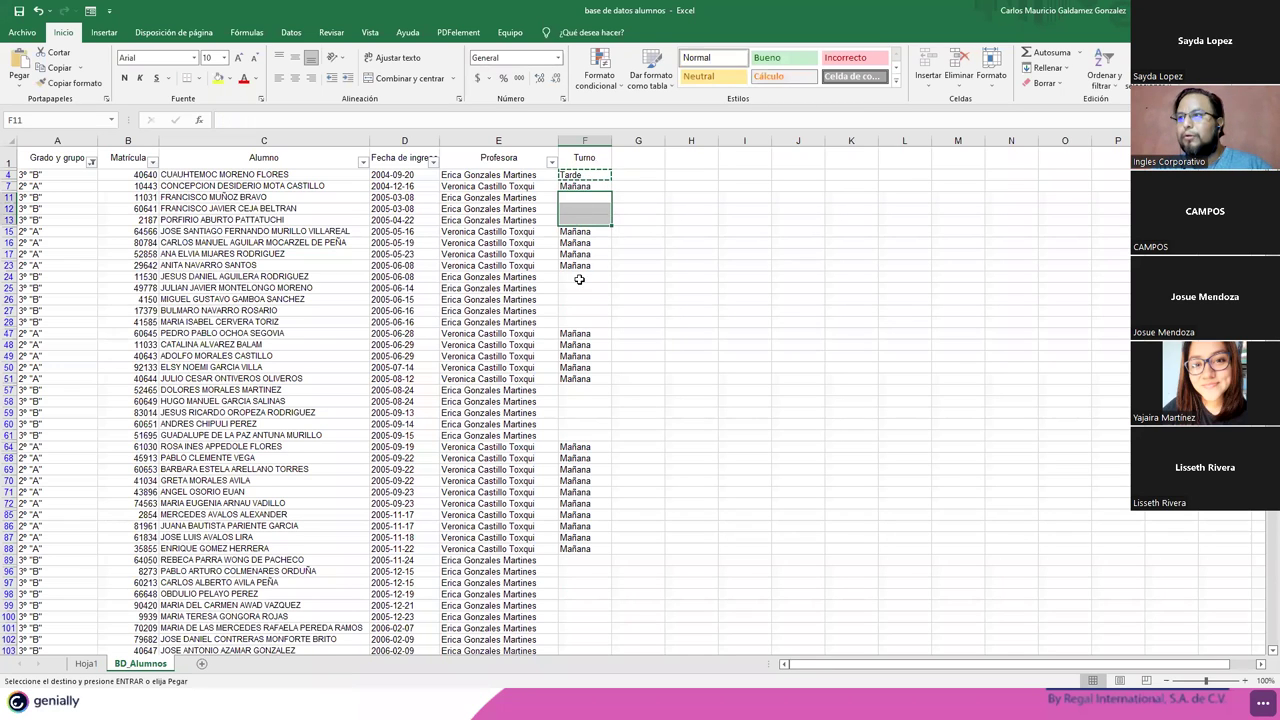
pyautogui.keyDown('ctrl'); pyautogui.moveTo(580, 277); pyautogui.dragTo(573, 328); pyautogui.keyUp('ctrl')
pyautogui.keyDown('ctrl'); pyautogui.moveTo(584, 390); pyautogui.dragTo(577, 436); pyautogui.keyUp('ctrl')
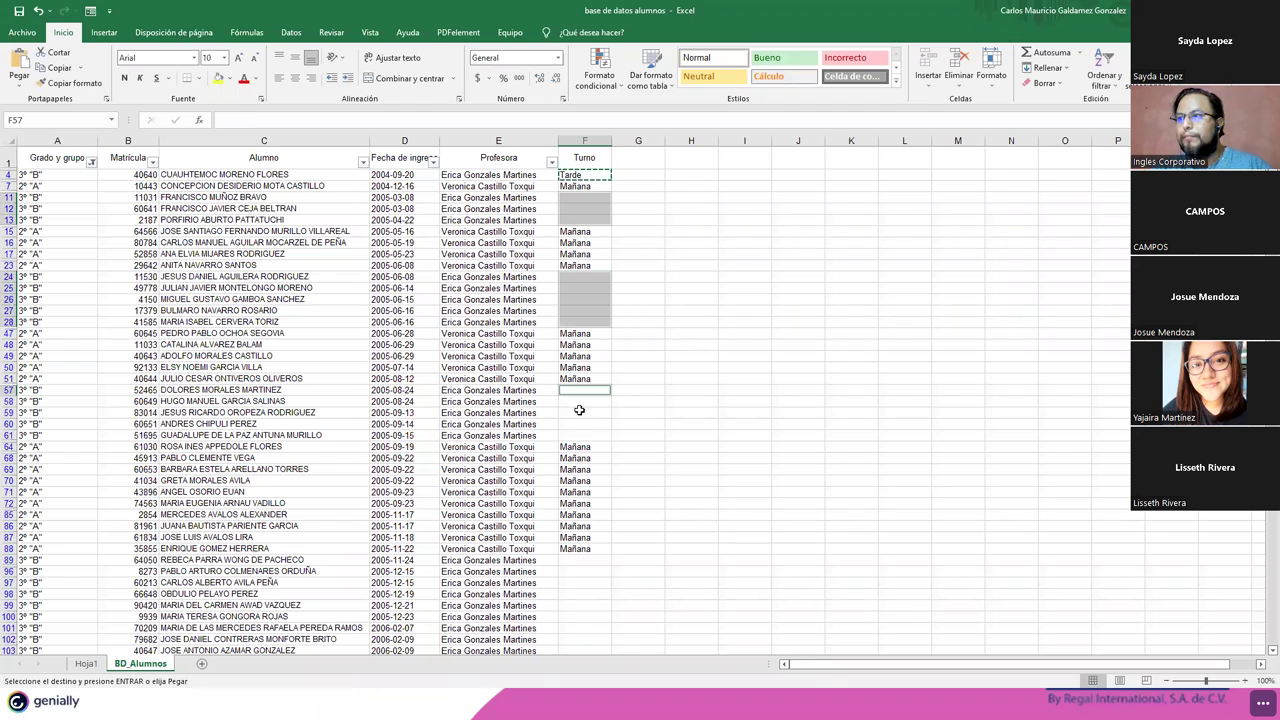
pyautogui.hotkey('ctrl', 'v')
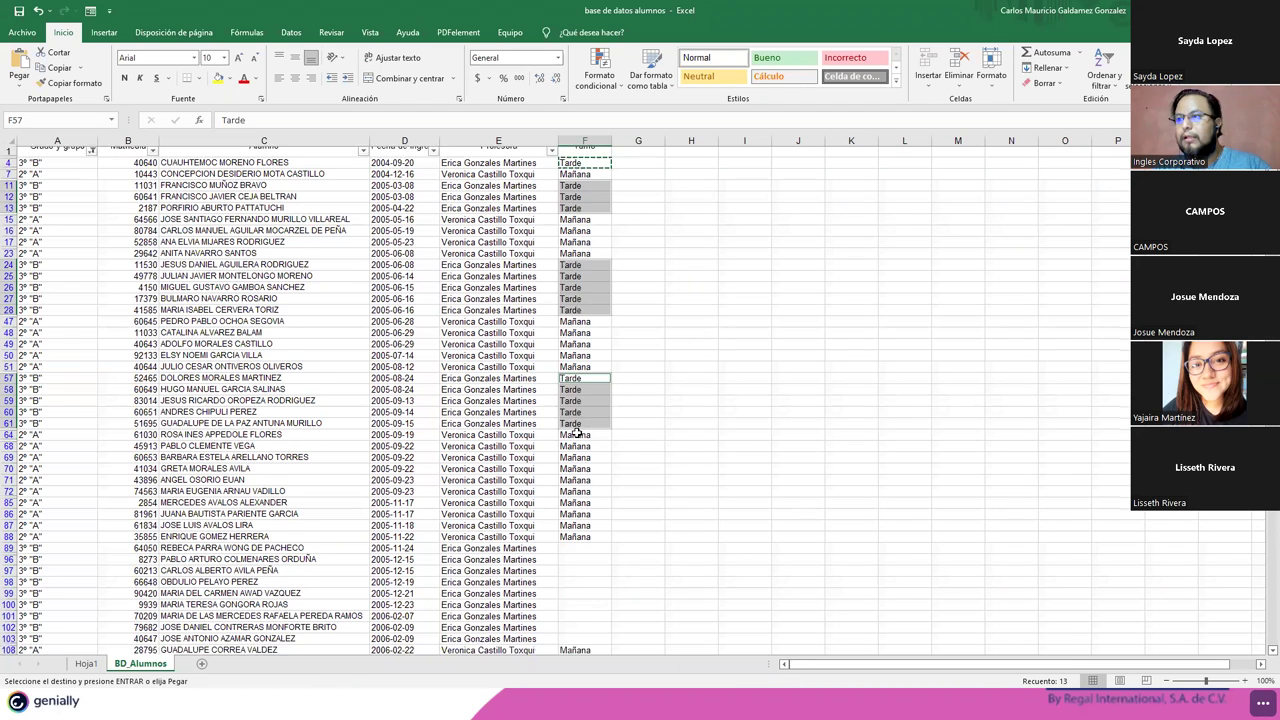
# - Paste Tarde into the remaining blank Turno cells down to the last student
pyautogui.scroll(-5, 590, 433)
pyautogui.moveTo(585, 379); pyautogui.dragTo(584, 468)
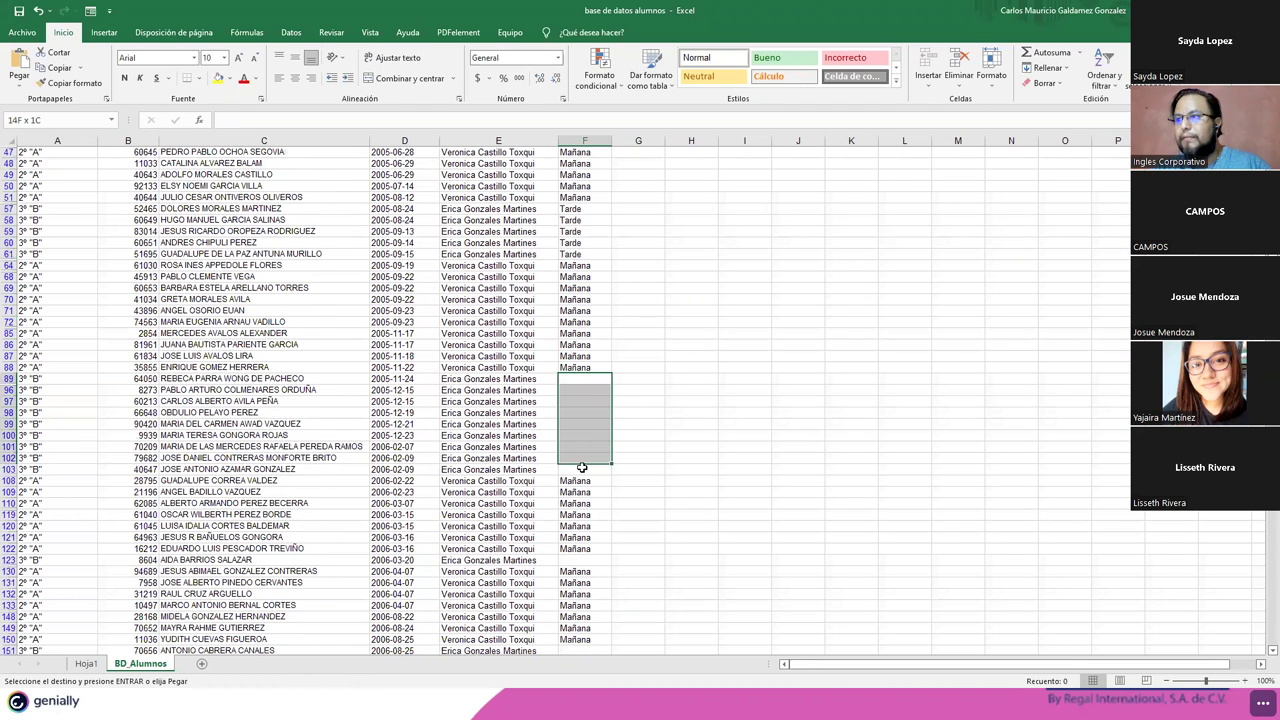
pyautogui.keyDown('ctrl'); pyautogui.click(577, 559); pyautogui.keyUp('ctrl')
pyautogui.scroll(-1, 577, 559)
pyautogui.scroll(-4, 577, 559)
pyautogui.keyDown('ctrl'); pyautogui.moveTo(584, 469); pyautogui.dragTo(586, 515); pyautogui.keyUp('ctrl')
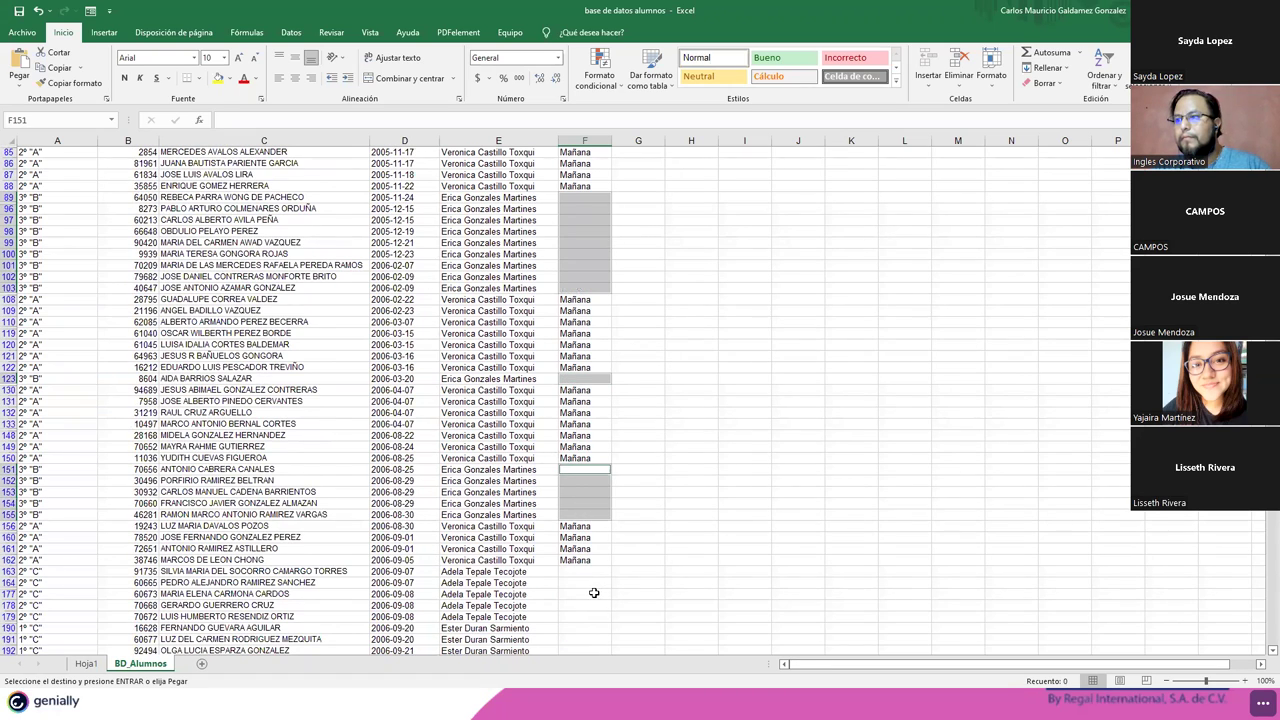
pyautogui.scroll(-5, 594, 593)
pyautogui.keyDown('ctrl'); pyautogui.moveTo(577, 391); pyautogui.dragTo(580, 525); pyautogui.keyUp('ctrl')
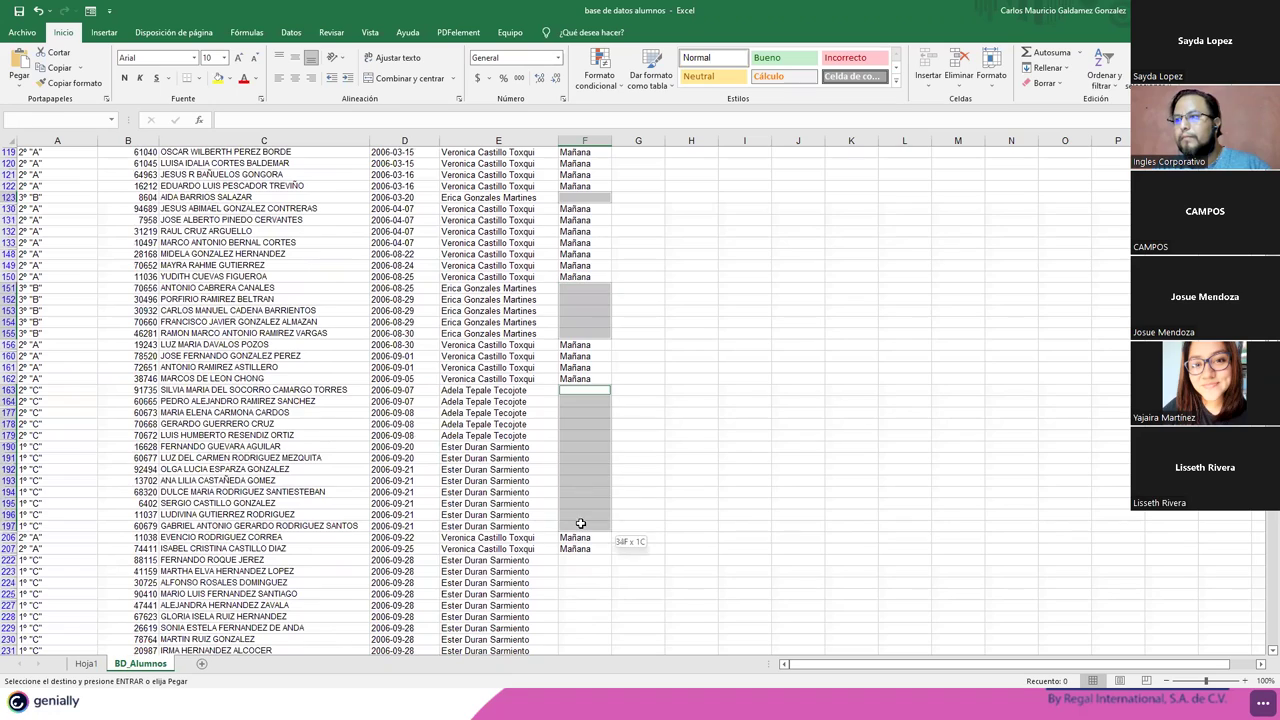
pyautogui.hotkey('ctrl', 'v')
pyautogui.scroll(-5, 600, 540)
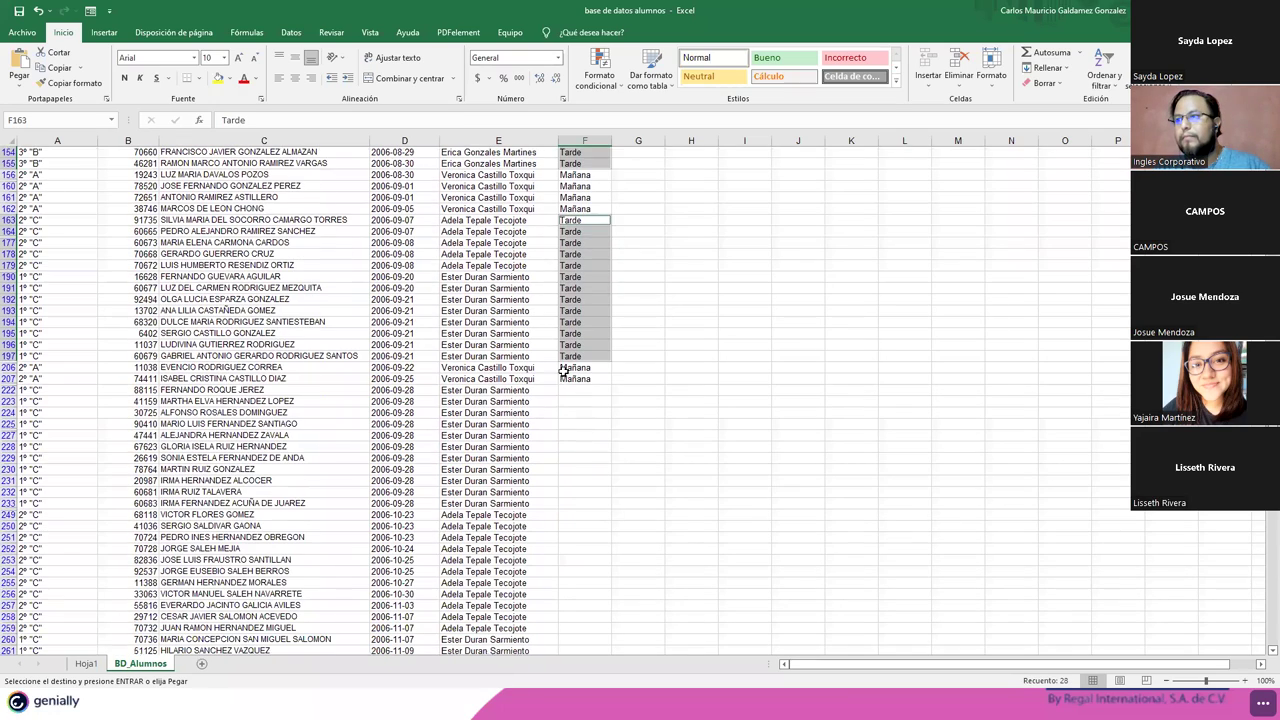
pyautogui.moveTo(577, 395); pyautogui.dragTo(571, 681)
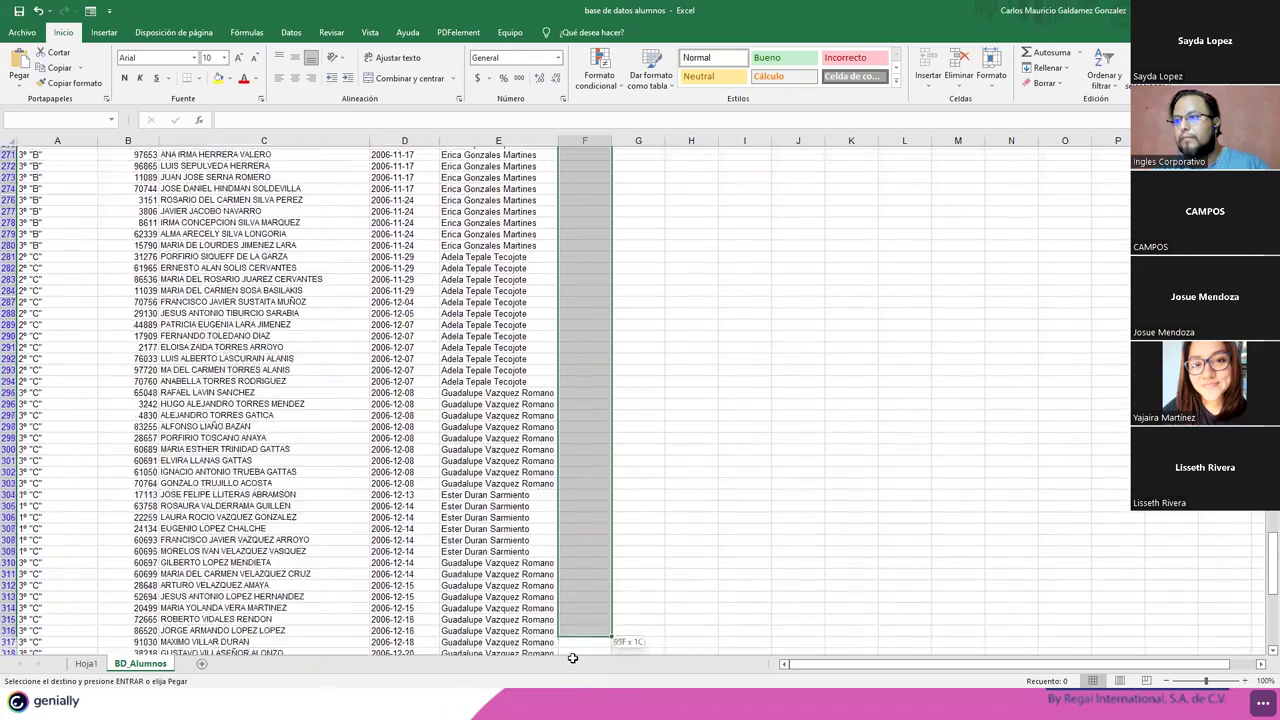
pyautogui.moveTo(571, 681); pyautogui.dragTo(583, 583)
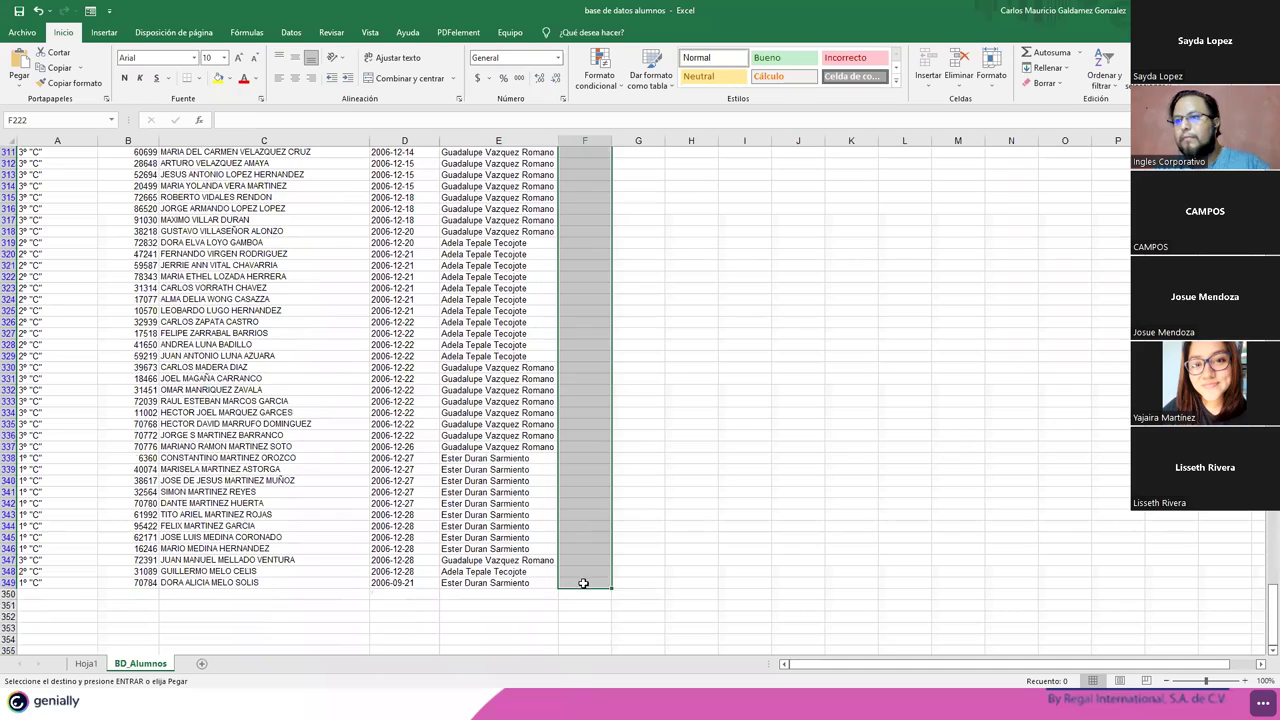
pyautogui.hotkey('ctrl', 'v')
pyautogui.scroll(20, 594, 582)
pyautogui.scroll(20, 521, 494)
pyautogui.scroll(8, 521, 494)
pyautogui.scroll(7, 521, 494)
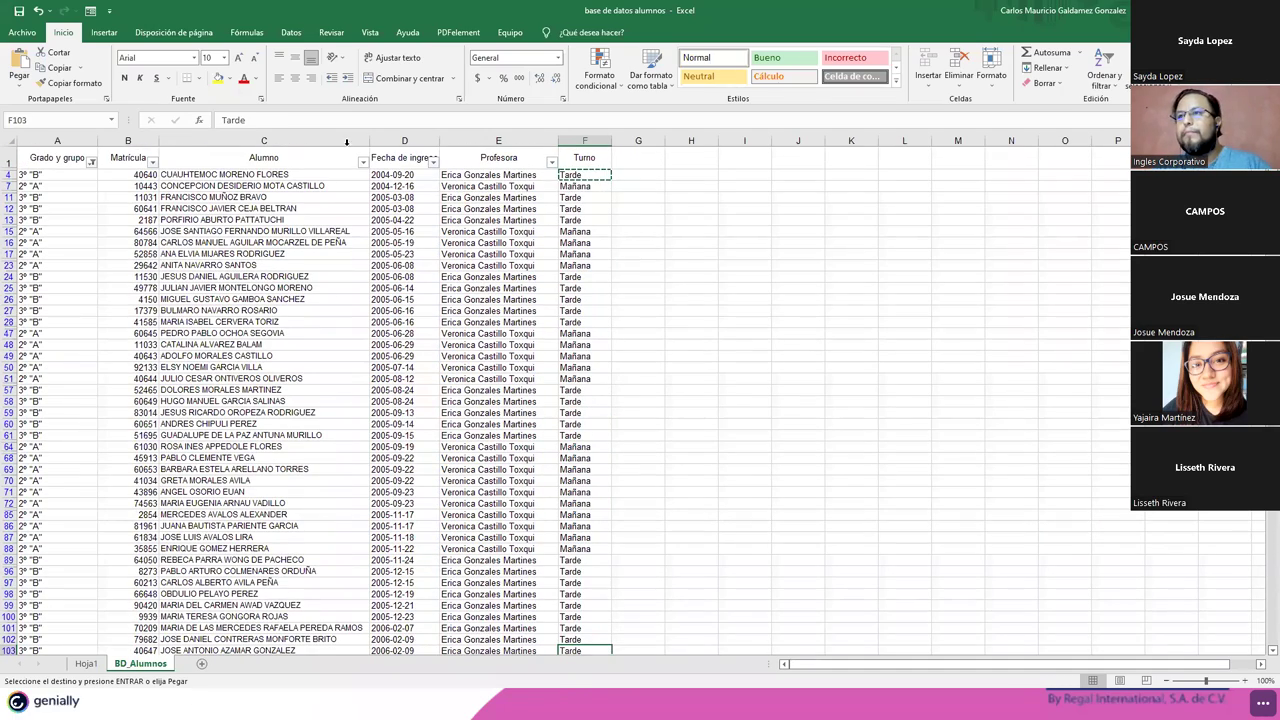
# - Select all groups in the Grado y grupo filter and reapply AutoFilter so Turno is filterable too
pyautogui.click(91, 161)
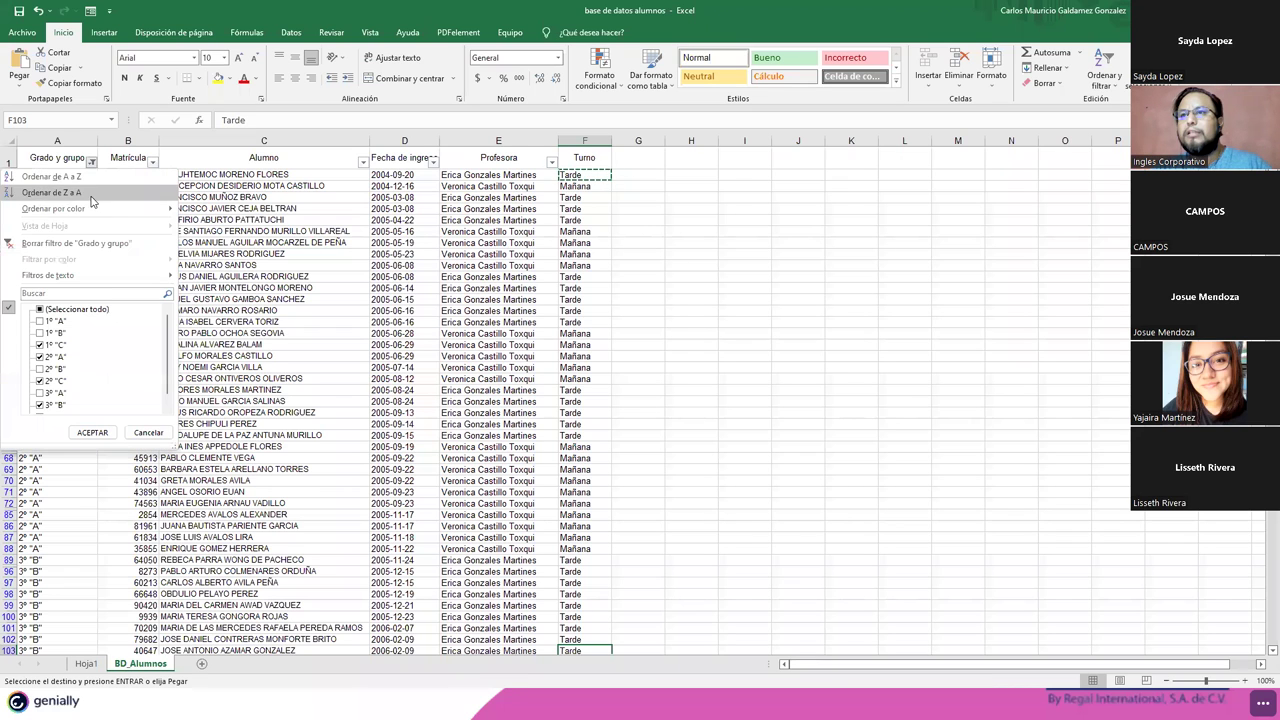
pyautogui.click(45, 311)
pyautogui.click(88, 432)
pyautogui.click(538, 333)
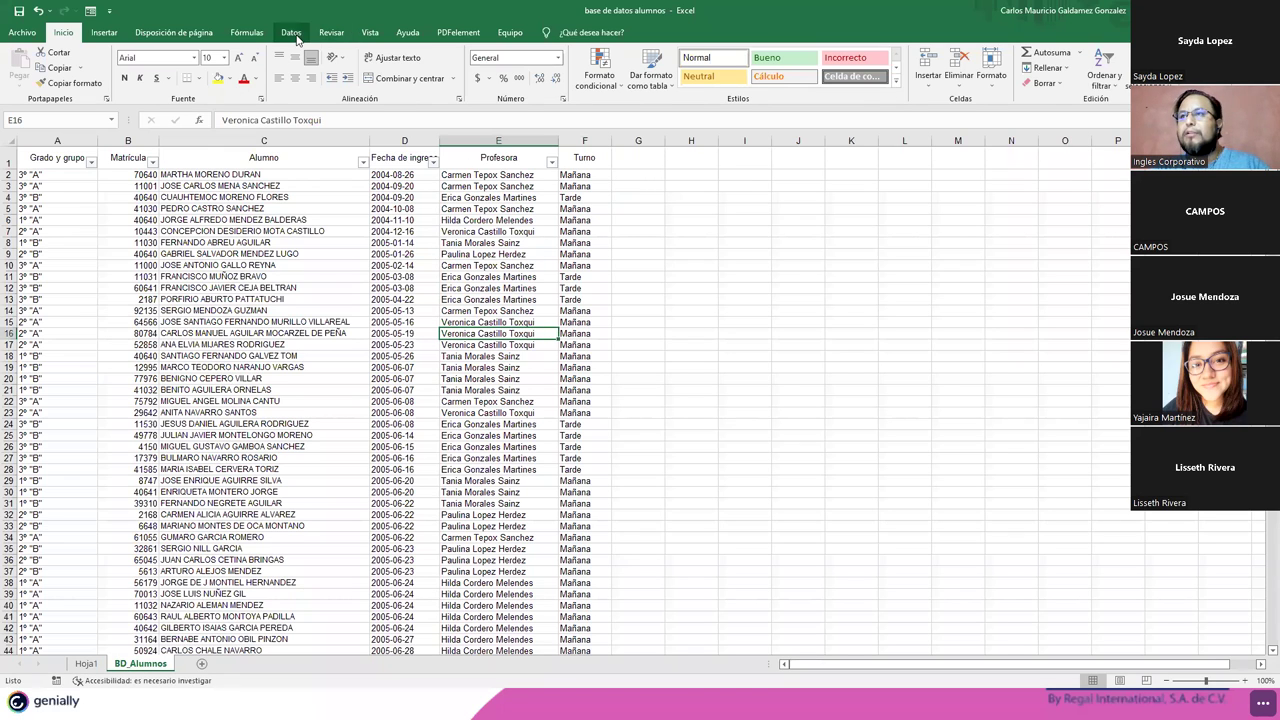
pyautogui.click(291, 32)
pyautogui.click(415, 162)
pyautogui.click(496, 242)
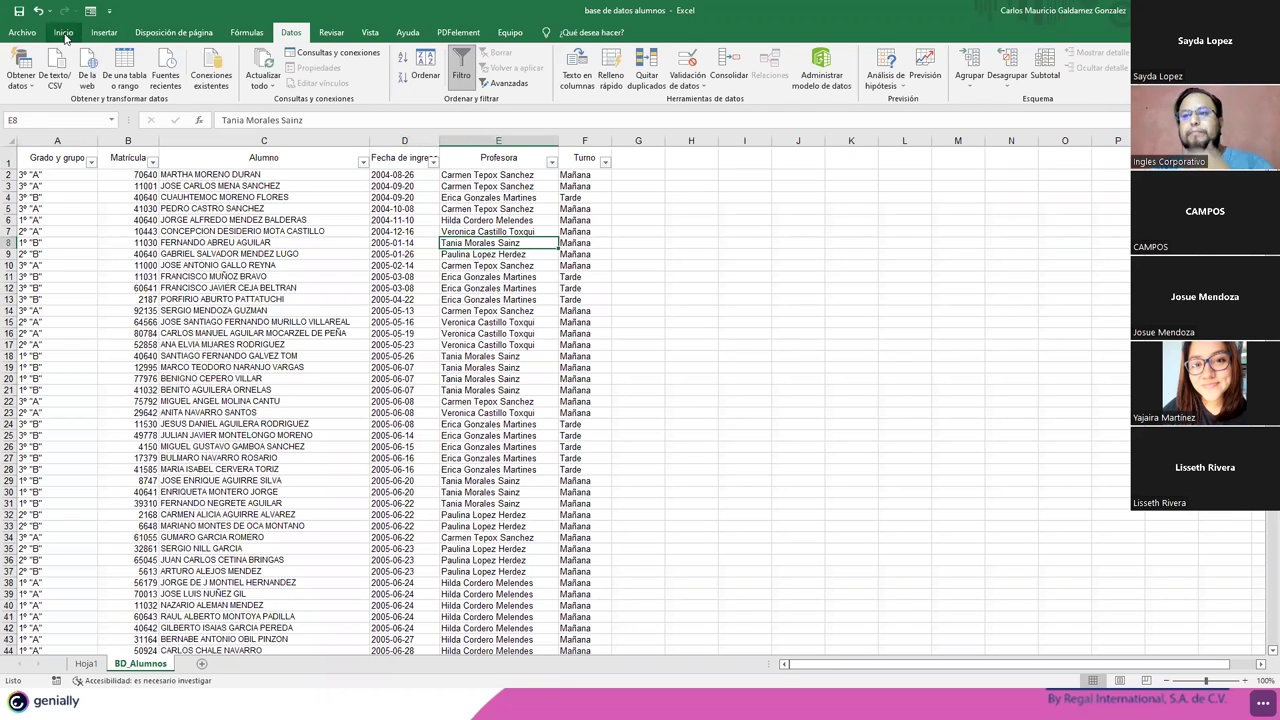
# - Refresh the Hoja1 pivot table data
pyautogui.click(88, 664)
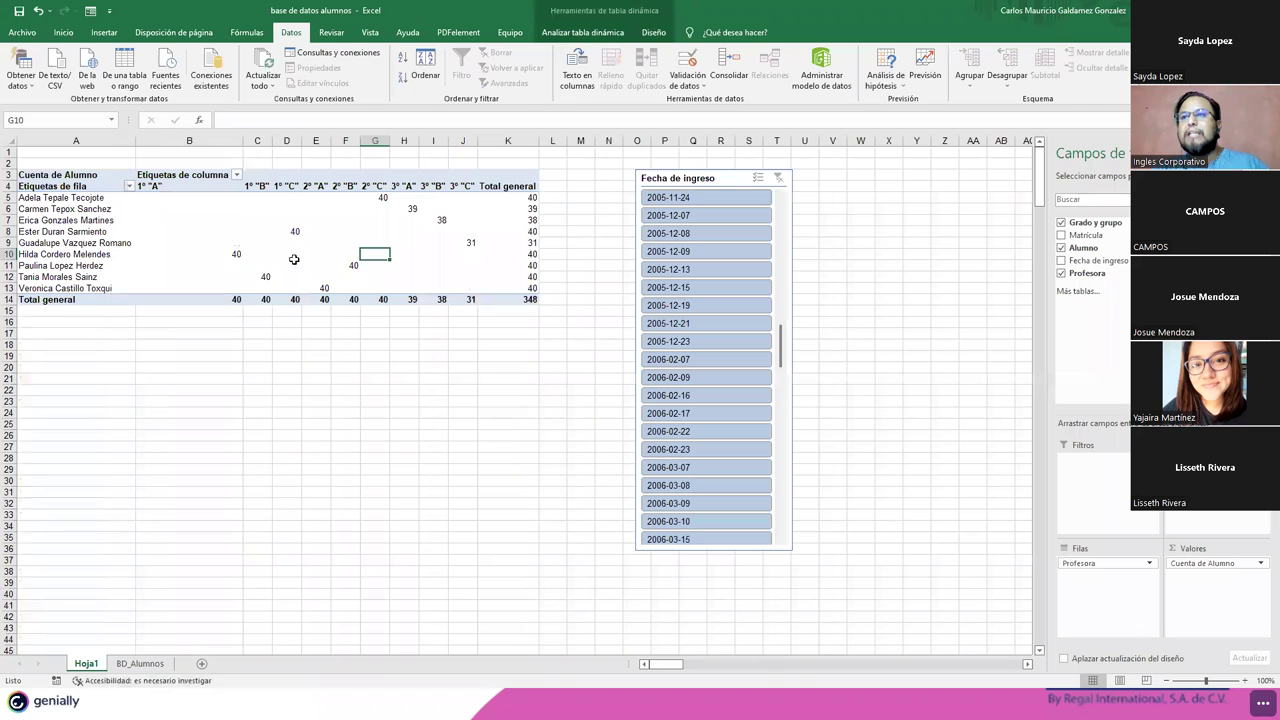
pyautogui.click(190, 220)
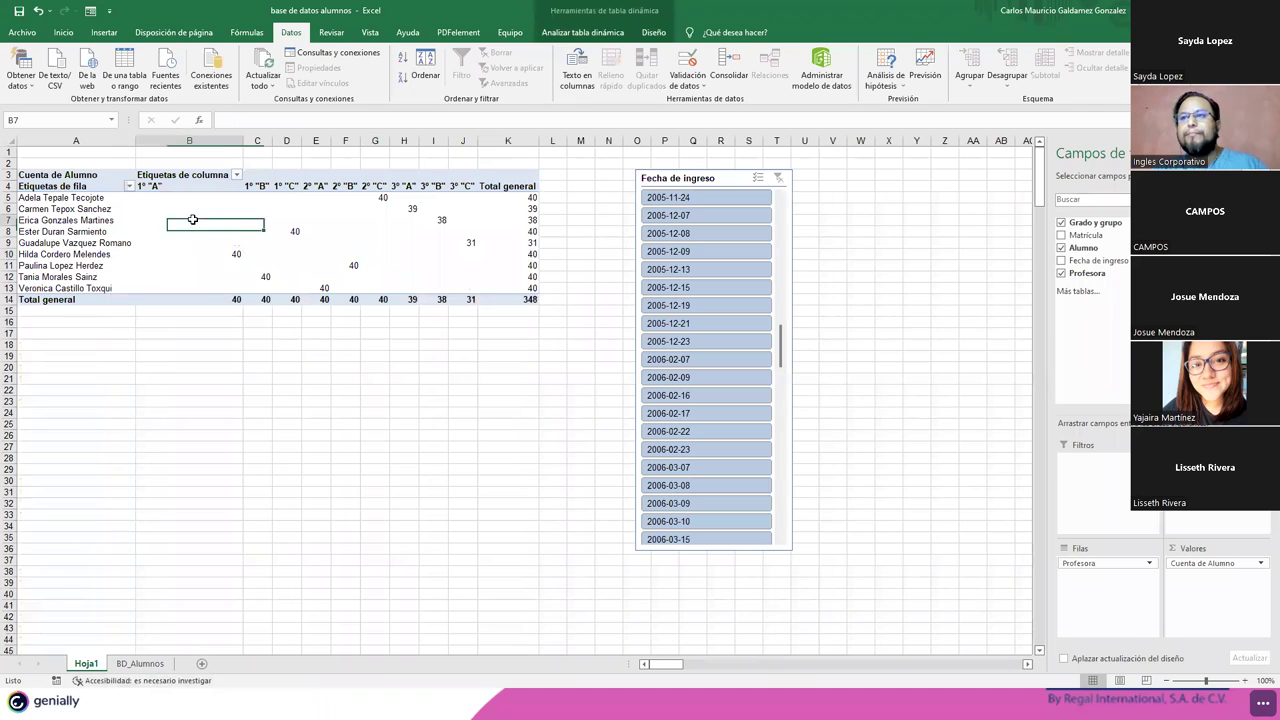
pyautogui.click(582, 32)
pyautogui.click(691, 63)
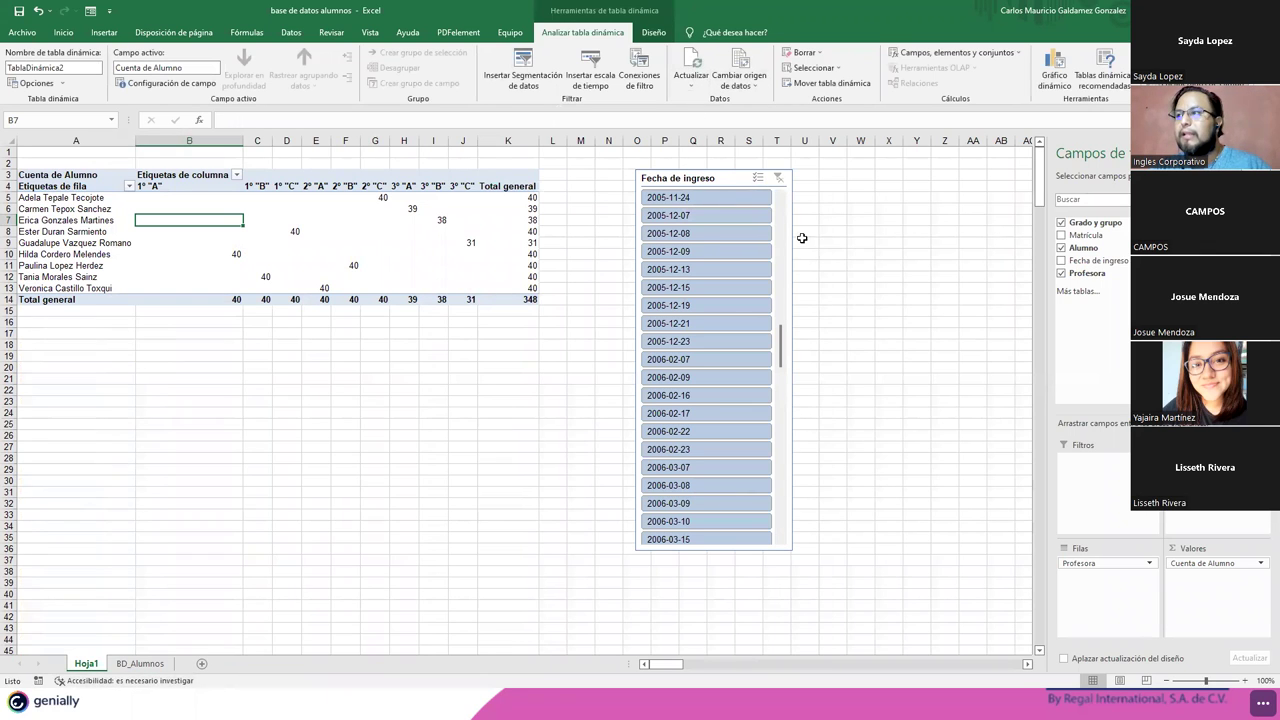
# - Remove the Fecha de ingreso slicer, decline adding more tables, and return to BD_Alumnos
pyautogui.rightClick(714, 180)
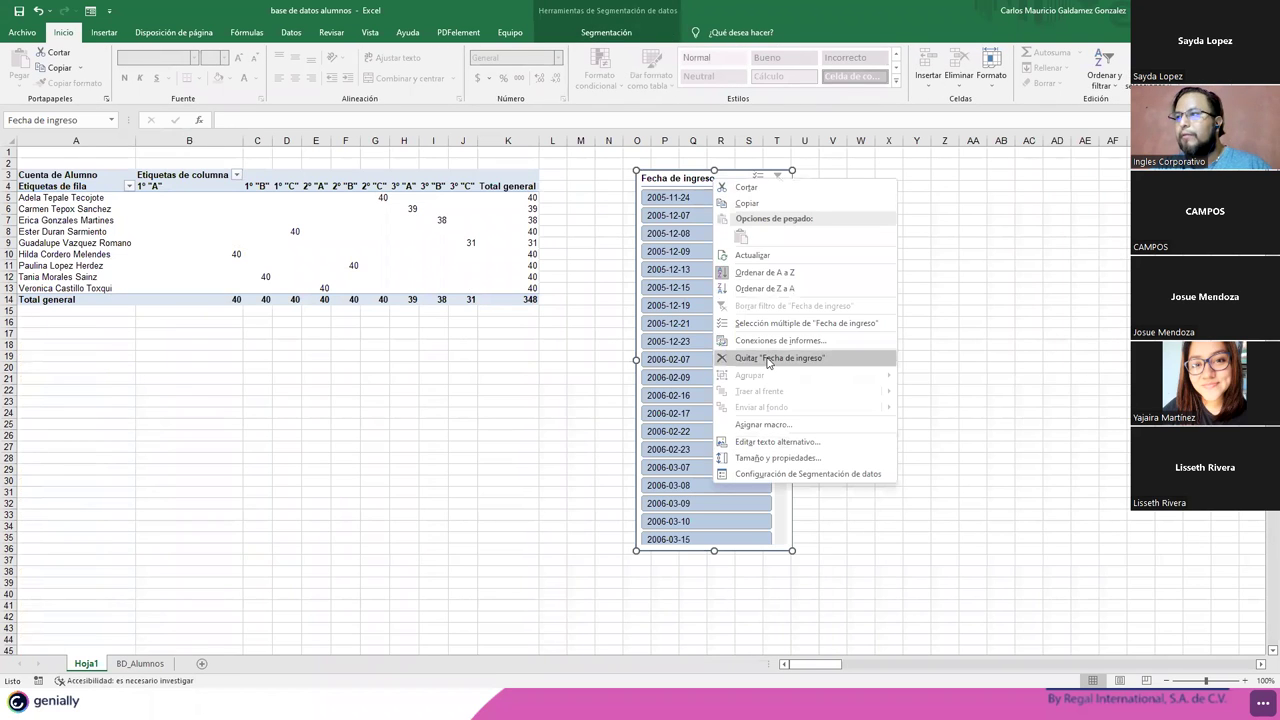
pyautogui.click(775, 357)
pyautogui.click(395, 230)
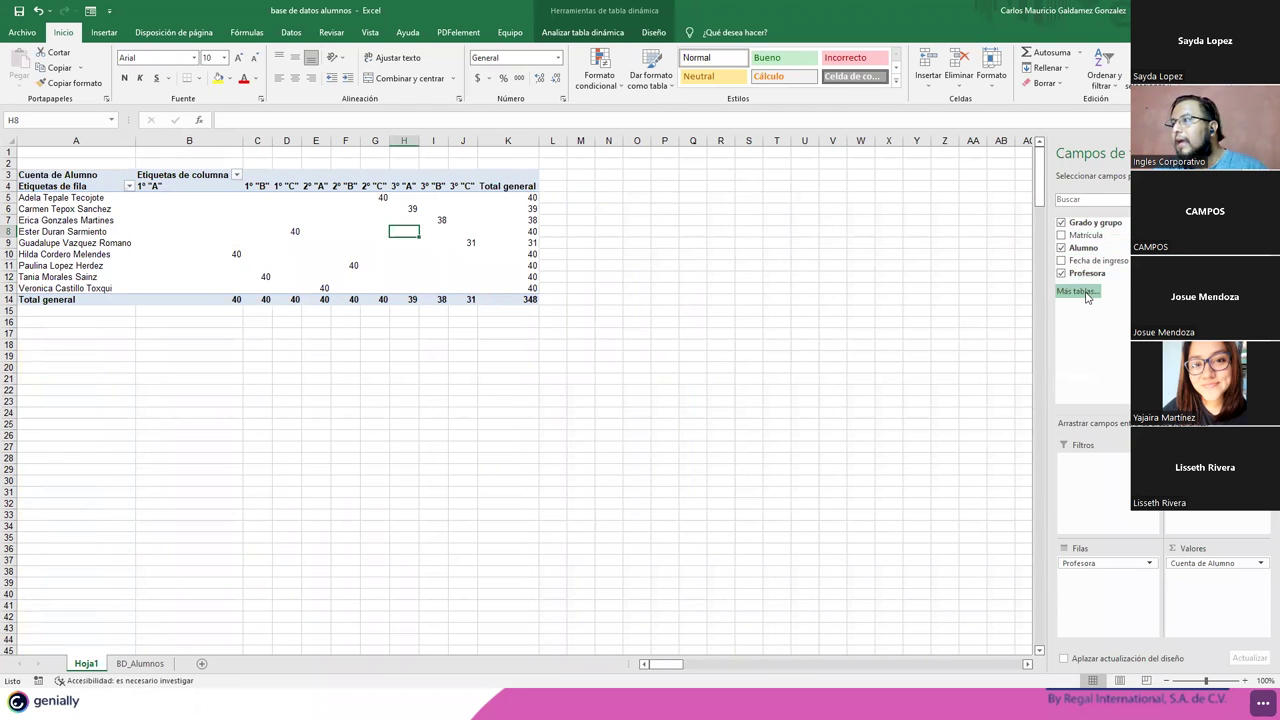
pyautogui.click(1087, 294)
pyautogui.click(945, 355)
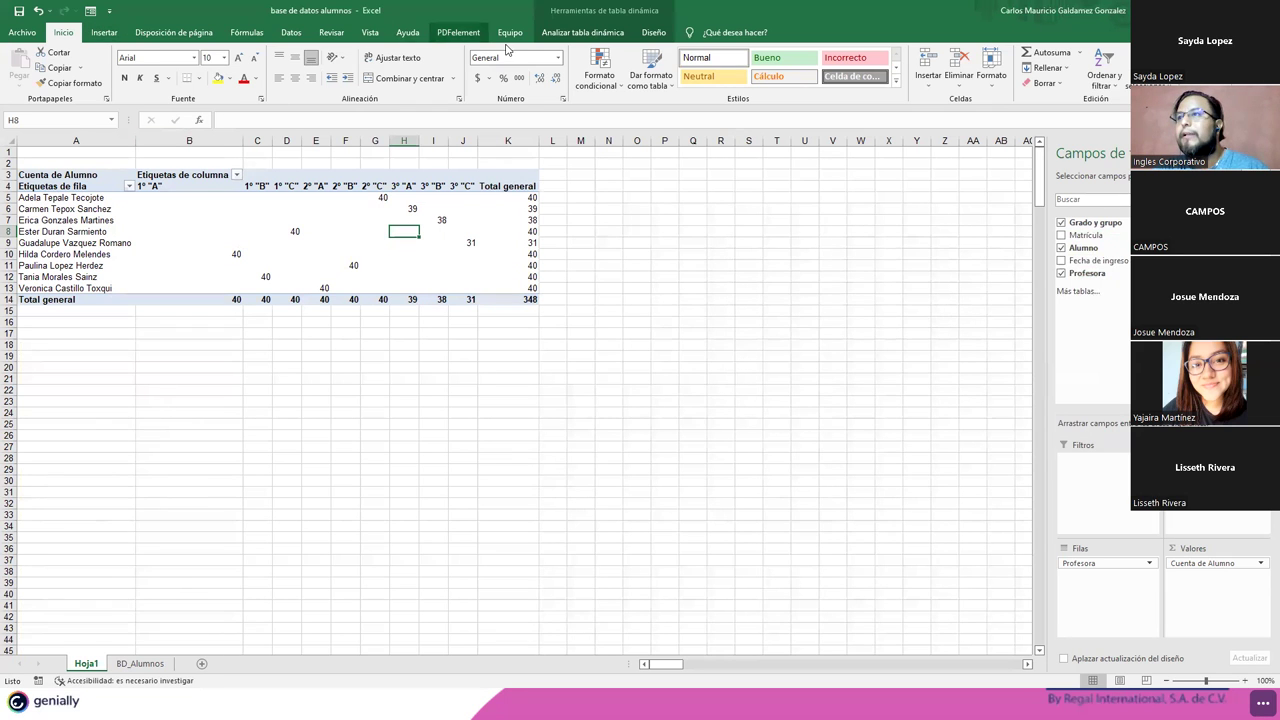
pyautogui.click(140, 663)
pyautogui.click(272, 322)
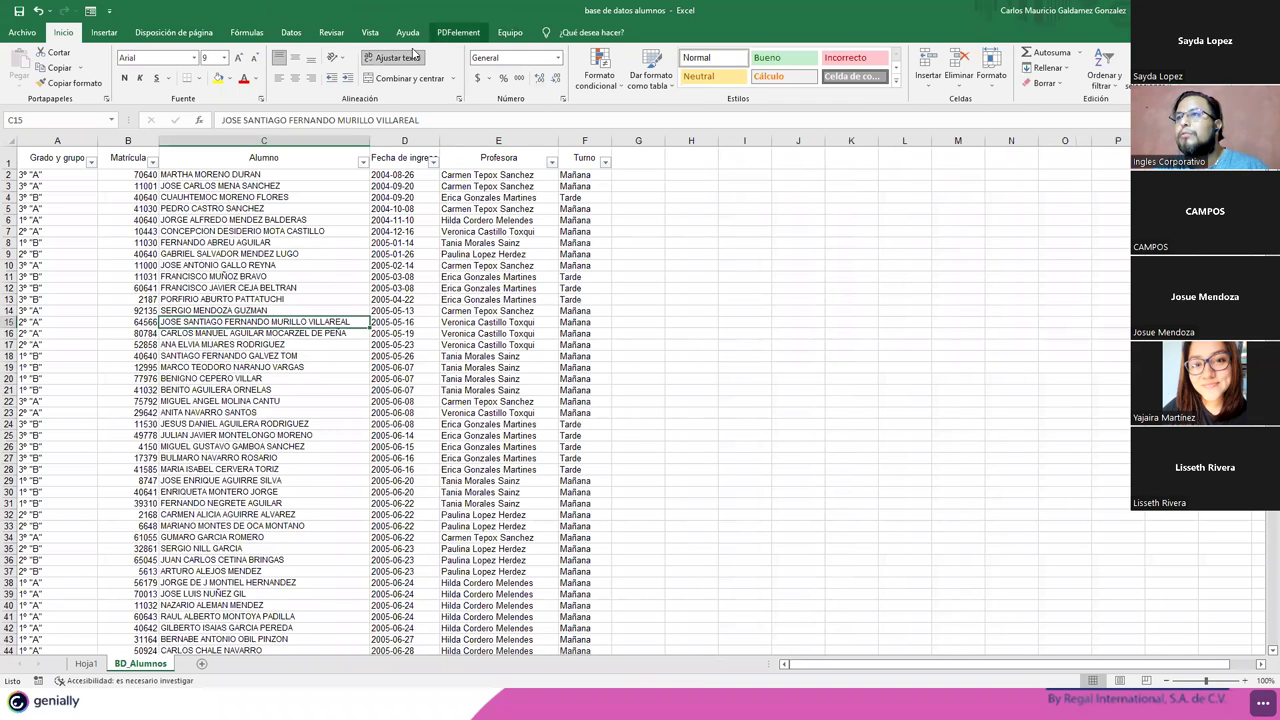
# - Refresh all workbook data from the Hoja1 pivot table
pyautogui.click(104, 32)
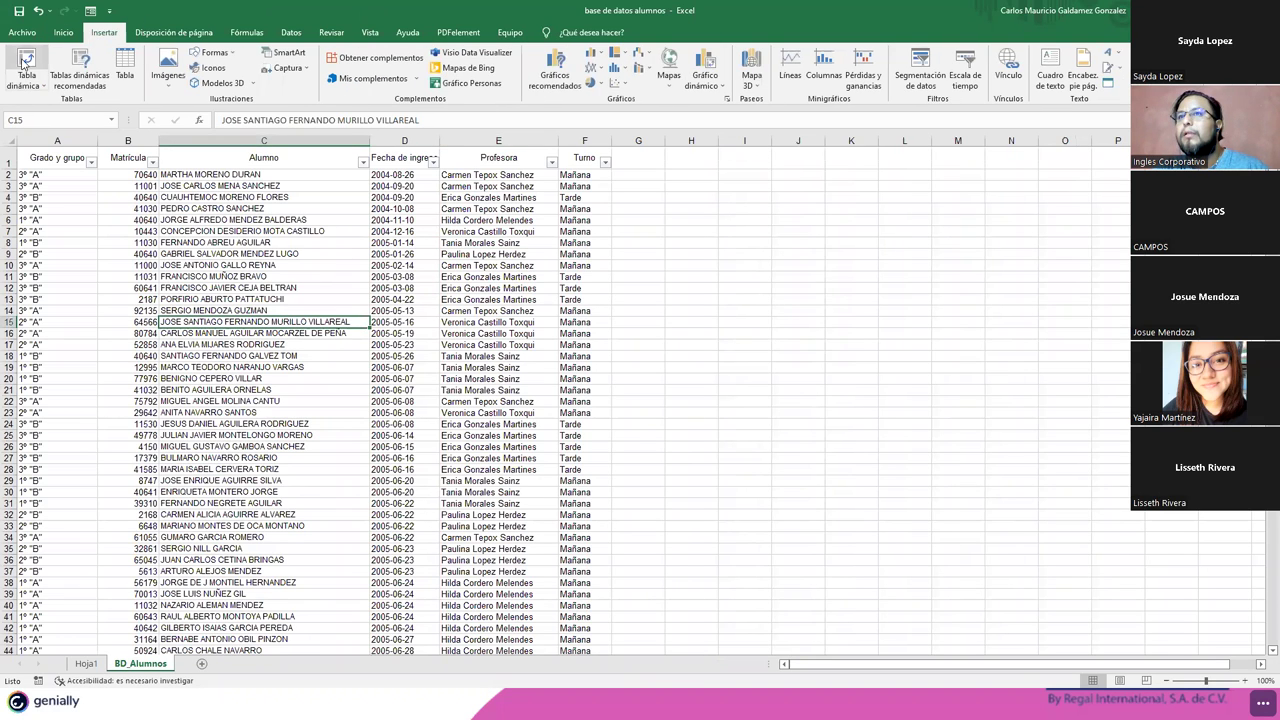
pyautogui.click(86, 664)
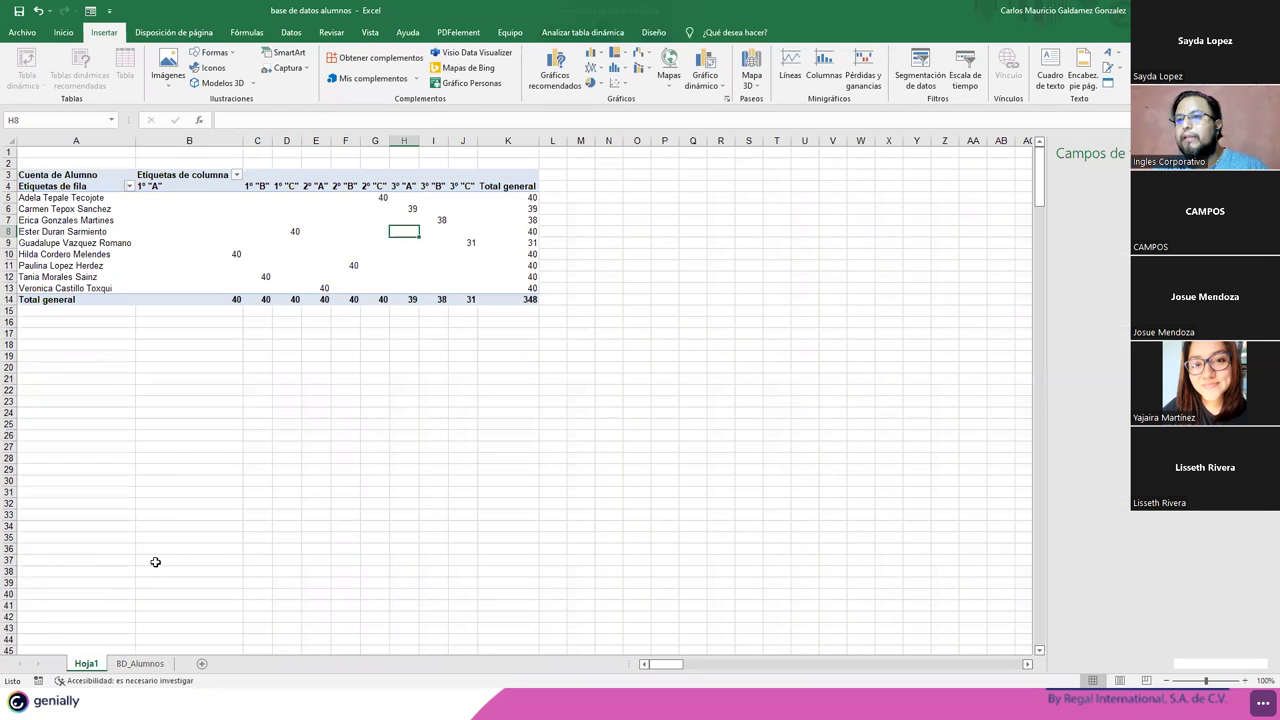
pyautogui.click(200, 258)
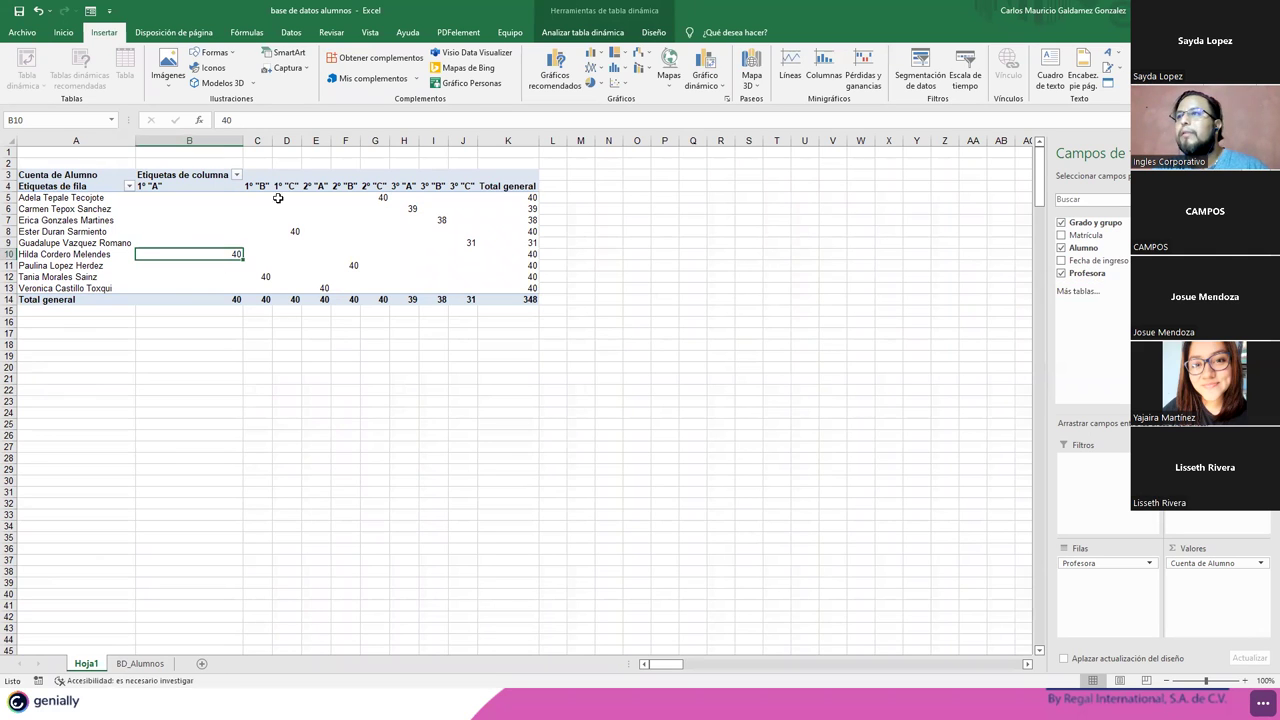
pyautogui.click(582, 32)
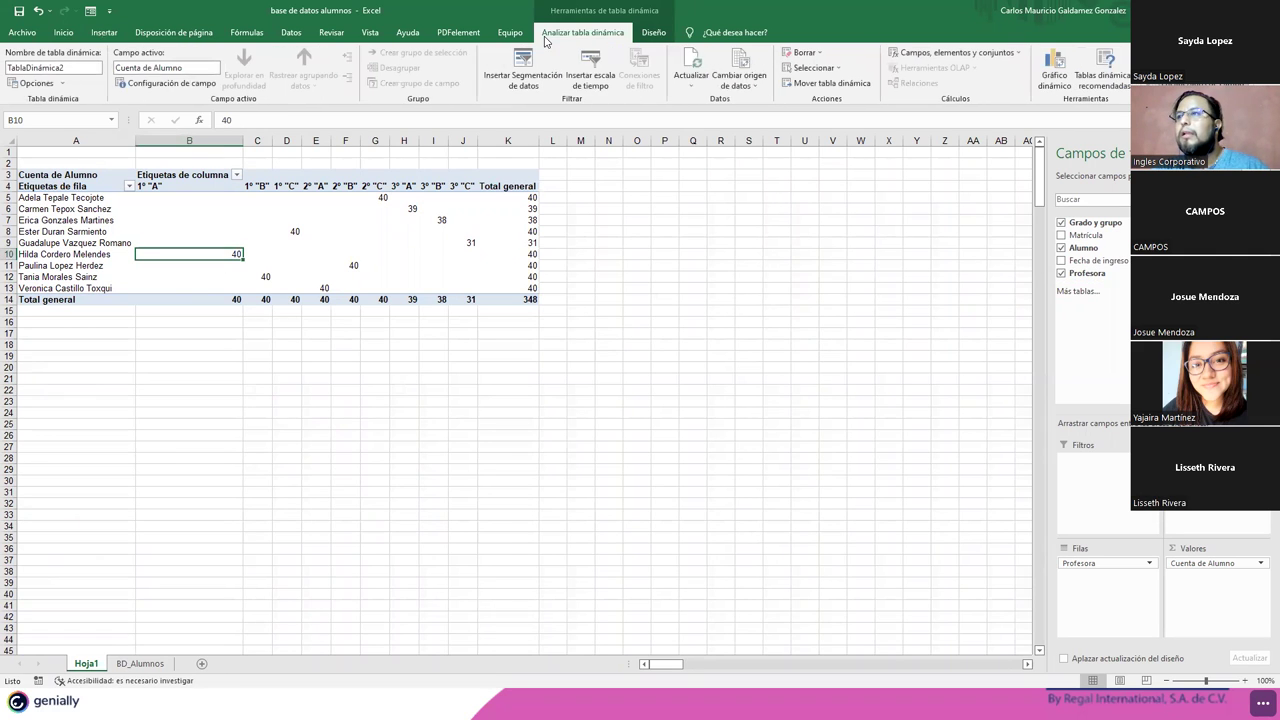
pyautogui.click(691, 87)
pyautogui.click(706, 117)
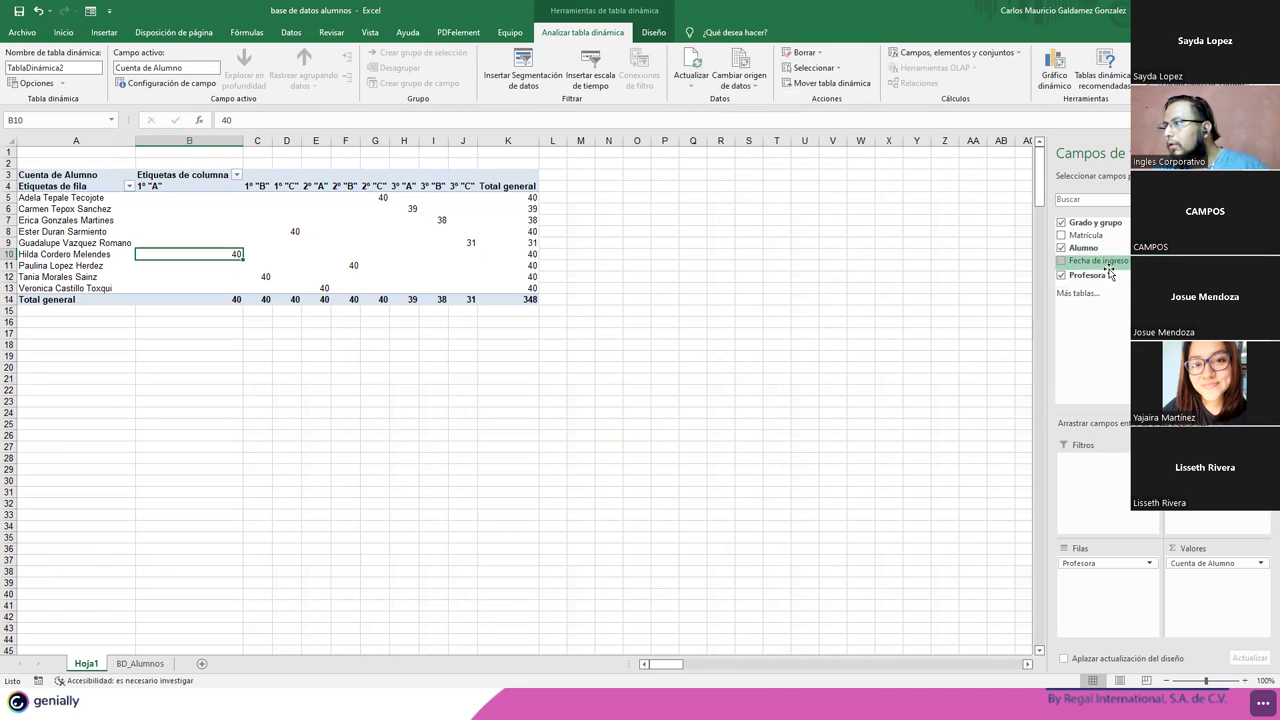
# - Build a data-model pivot via More Tables, cancel adding a Rango measure, then undo the pivot
pyautogui.click(1077, 291)
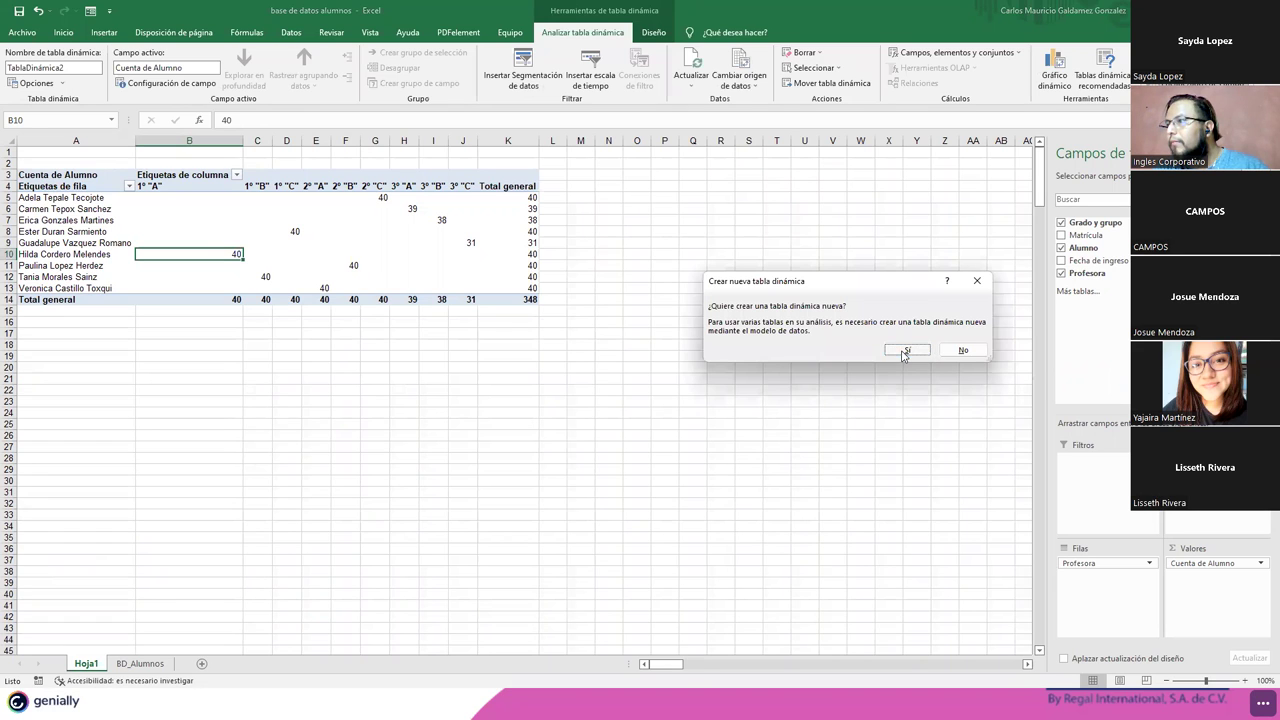
pyautogui.click(906, 350)
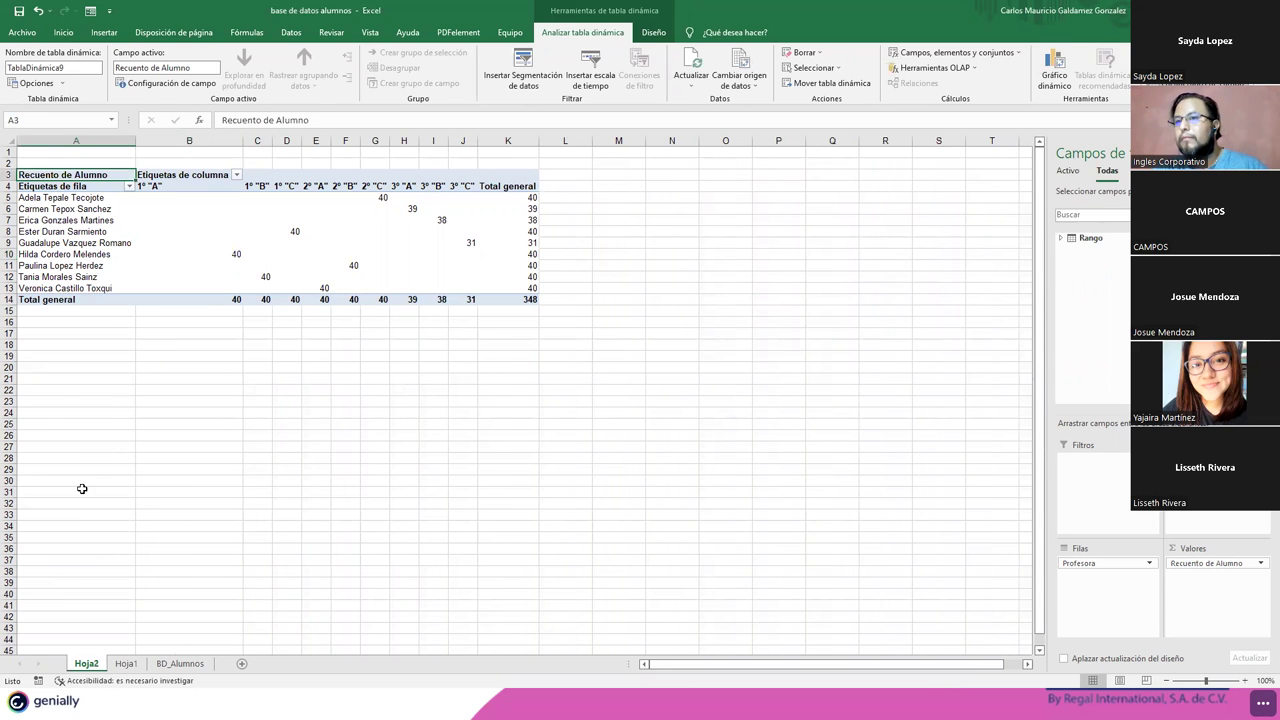
pyautogui.click(1059, 238)
pyautogui.doubleClick(1090, 238)
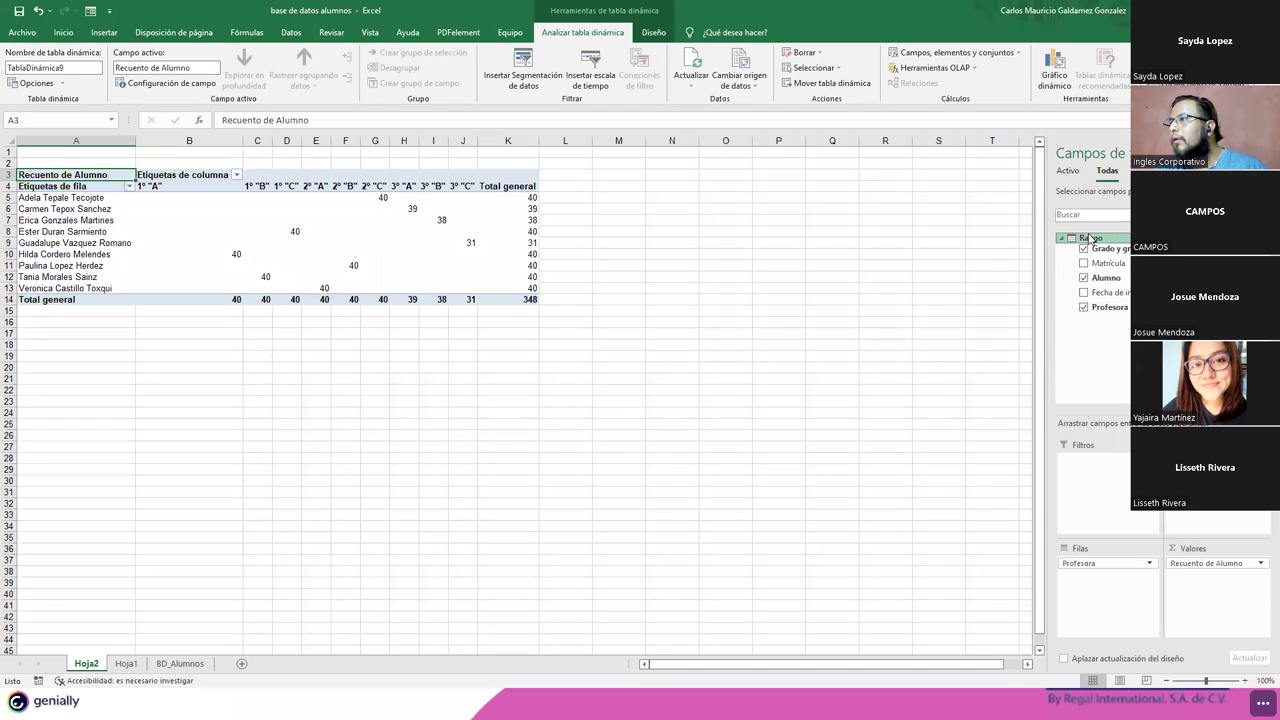
pyautogui.rightClick(1090, 238)
pyautogui.click(1121, 245)
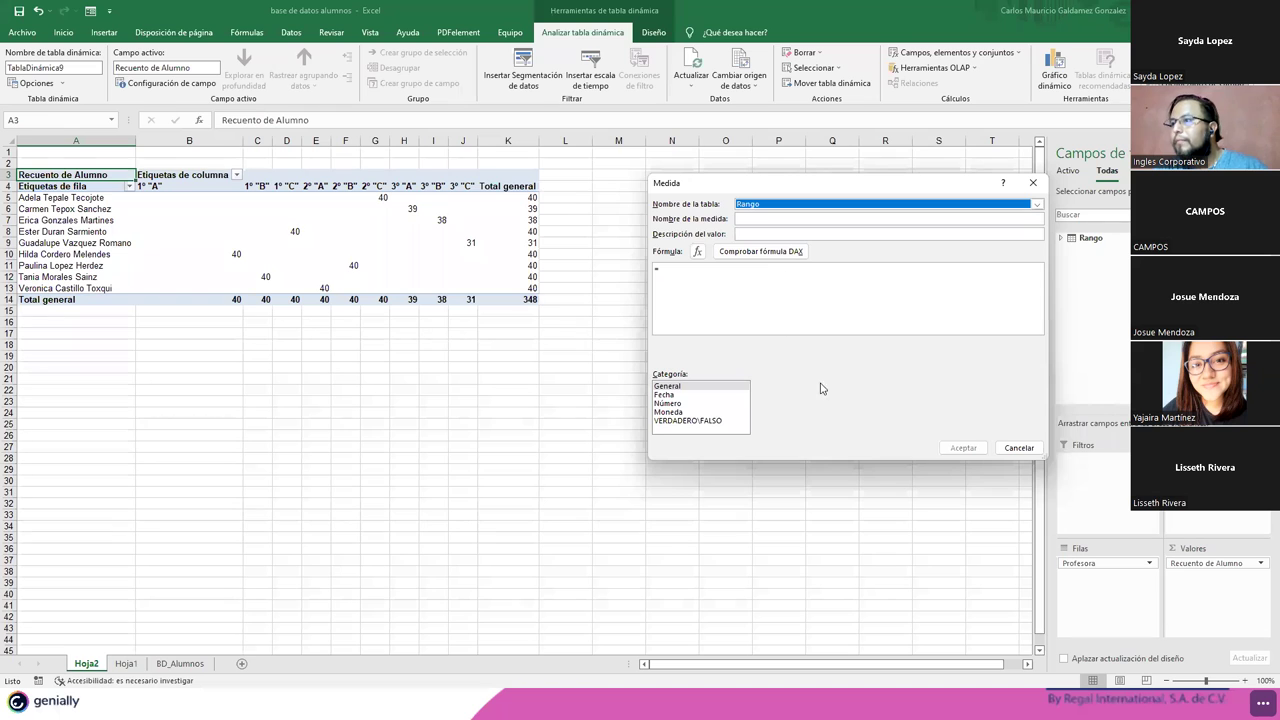
pyautogui.press('Escape')
pyautogui.hotkey('ctrl', 'z')
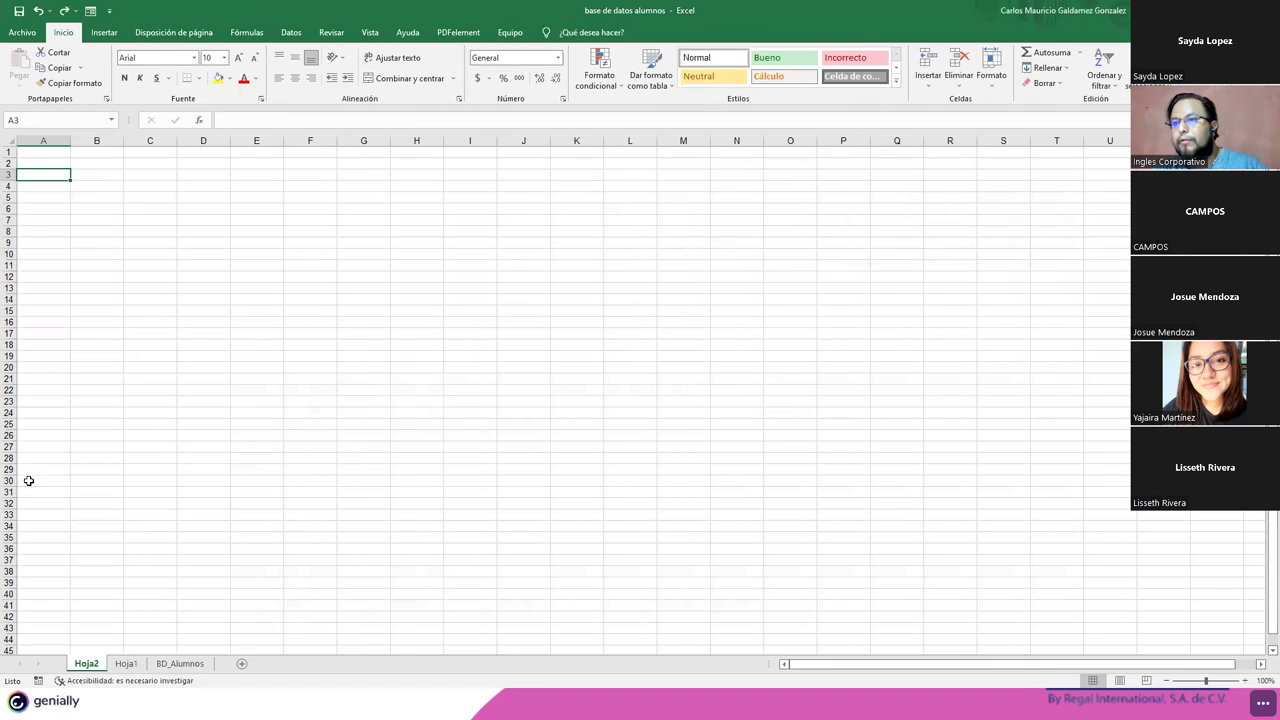
# - Insert a pivot table from BD_Alumnos!$A$1:$F$349 at existing location Hoja2!$A$3
pyautogui.click(180, 663)
pyautogui.click(142, 264)
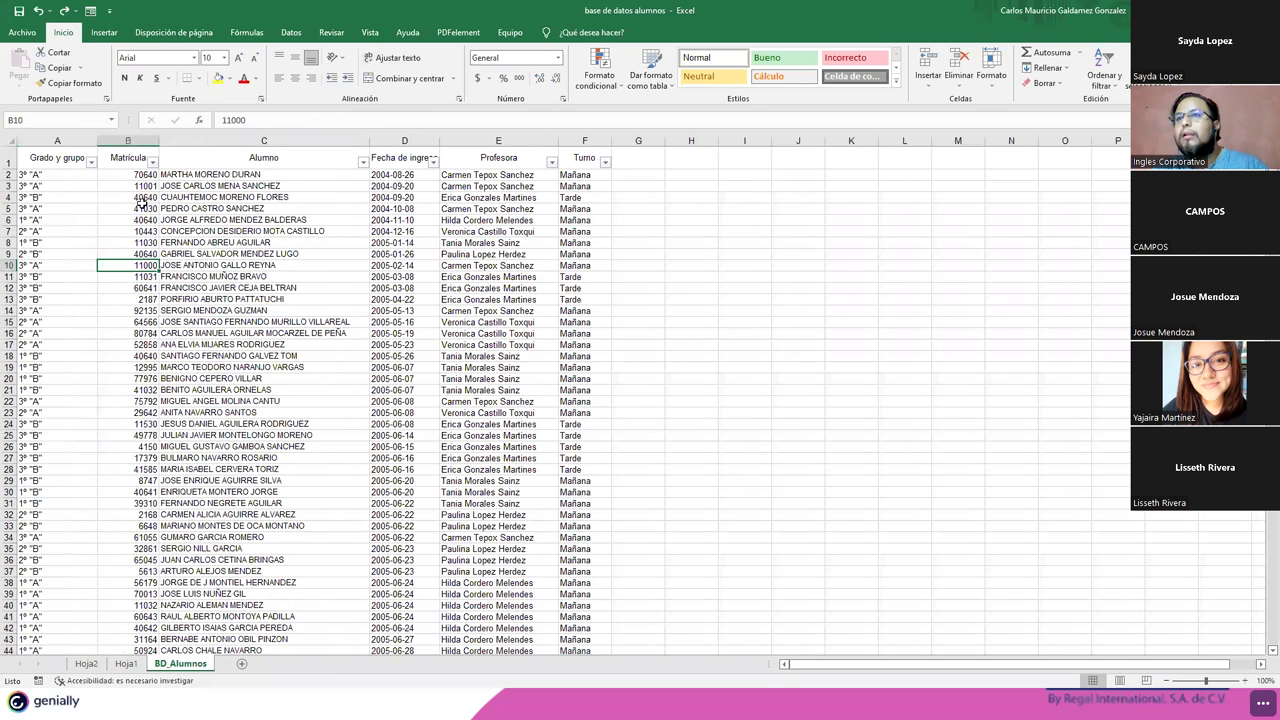
pyautogui.click(104, 32)
pyautogui.click(26, 68)
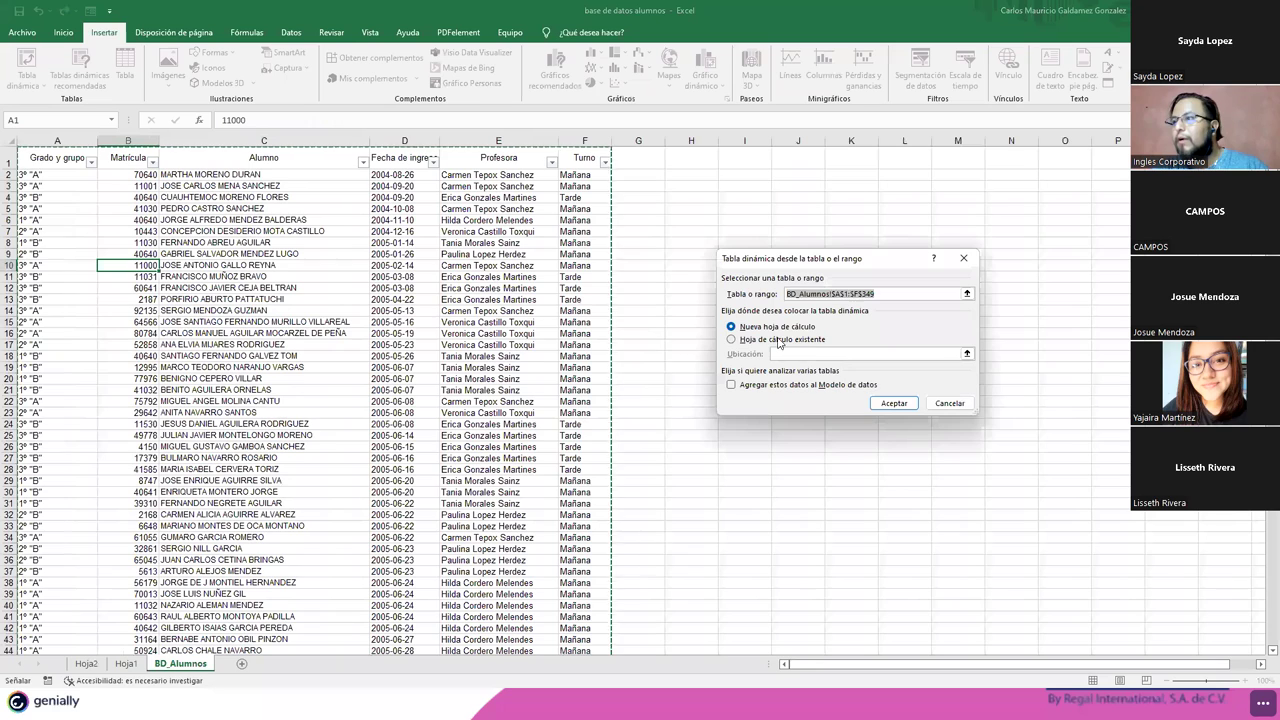
pyautogui.click(780, 340)
pyautogui.click(968, 354)
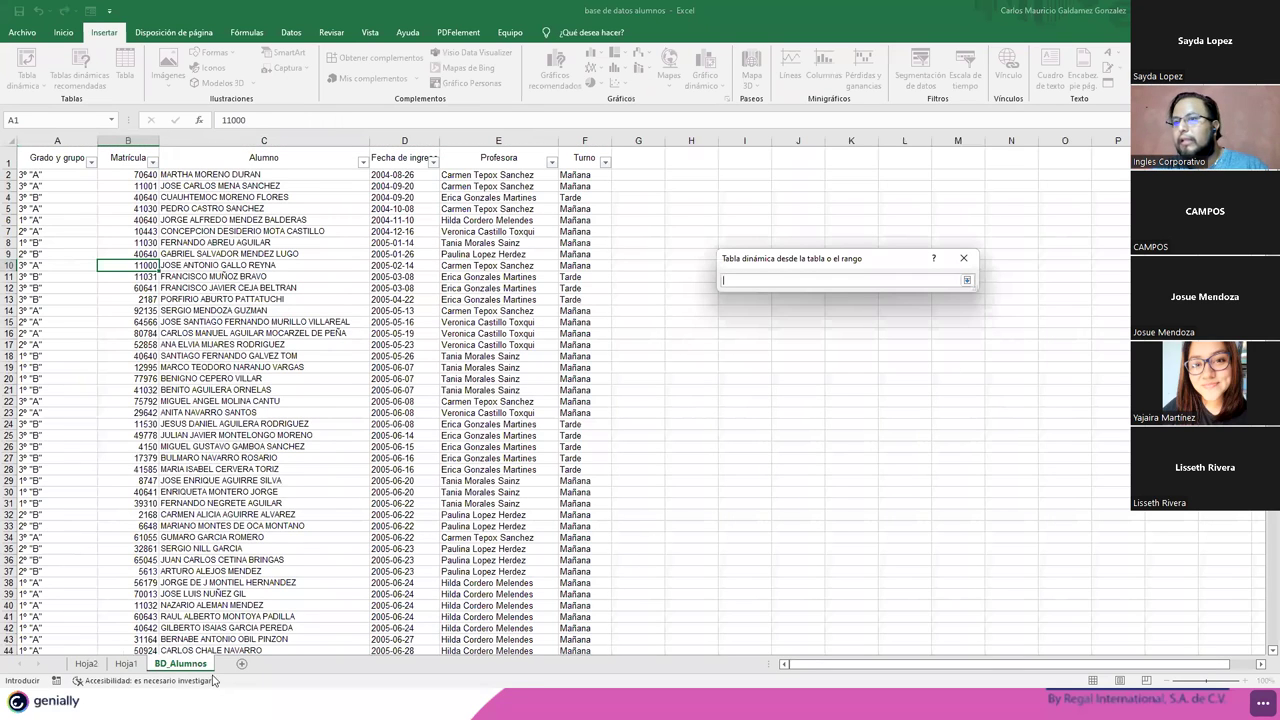
pyautogui.click(86, 663)
pyautogui.click(34, 156)
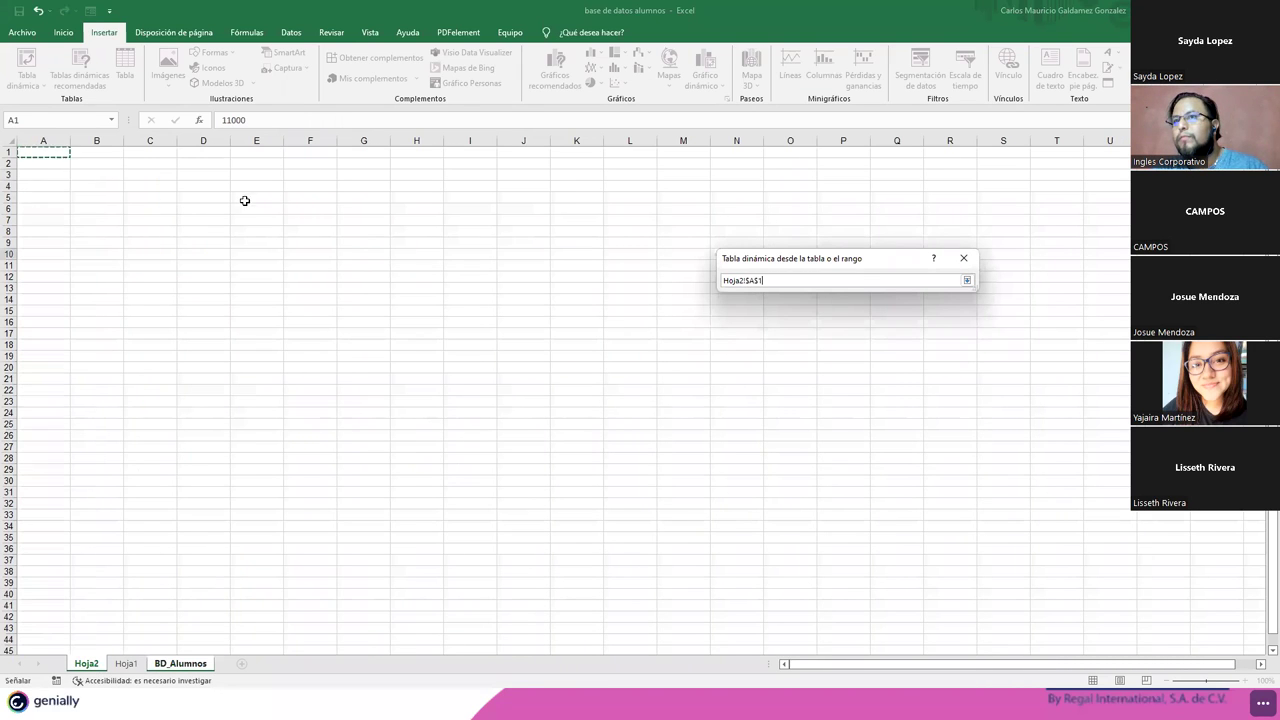
pyautogui.click(34, 181)
pyautogui.click(34, 175)
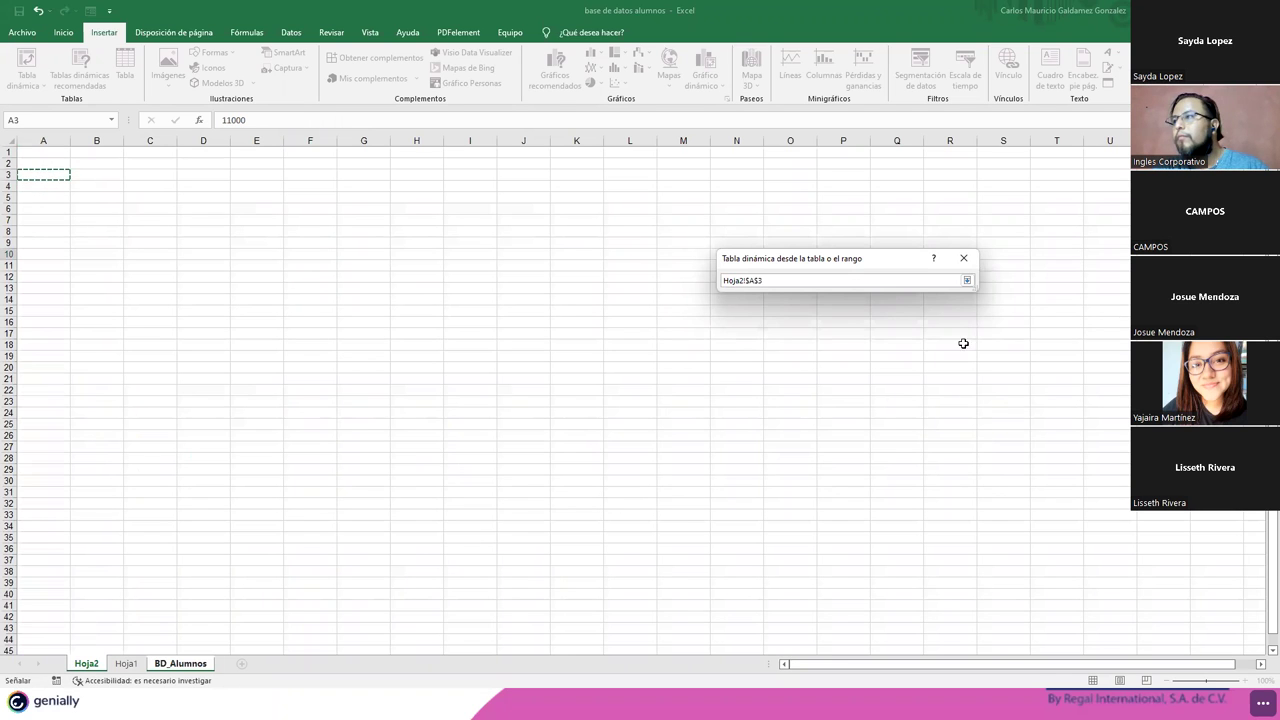
pyautogui.click(967, 281)
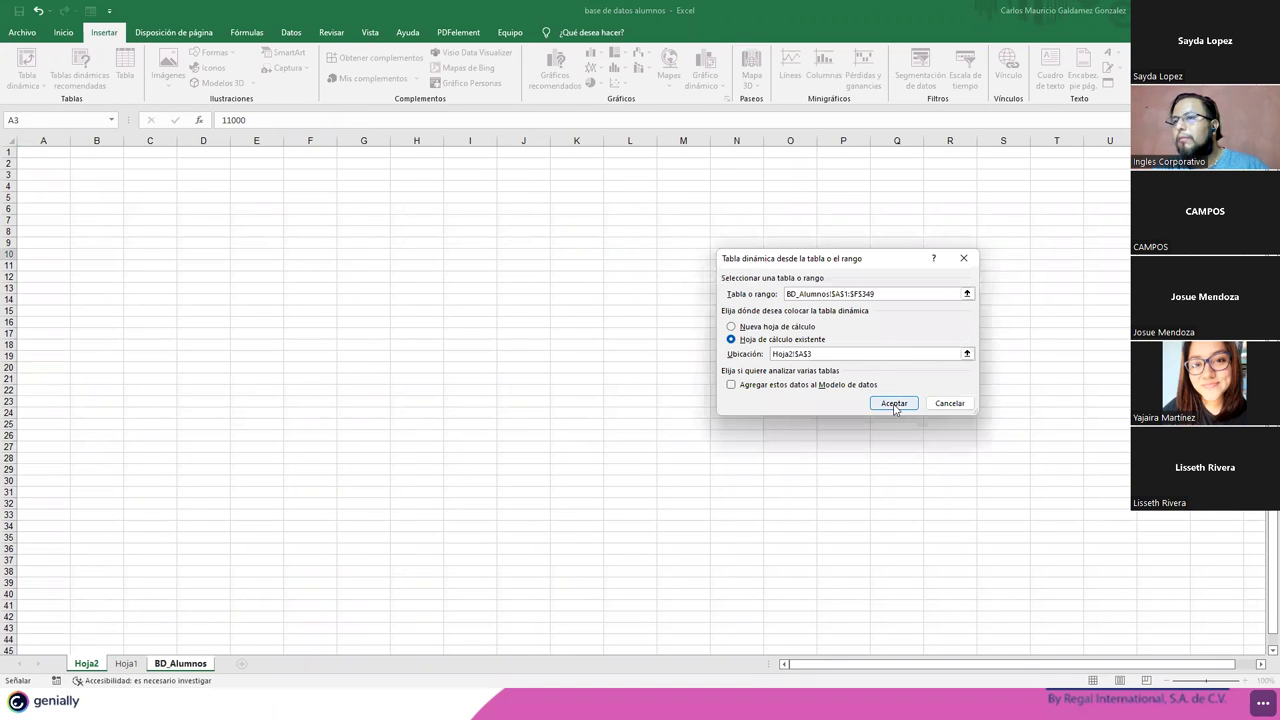
pyautogui.click(895, 404)
pyautogui.click(110, 231)
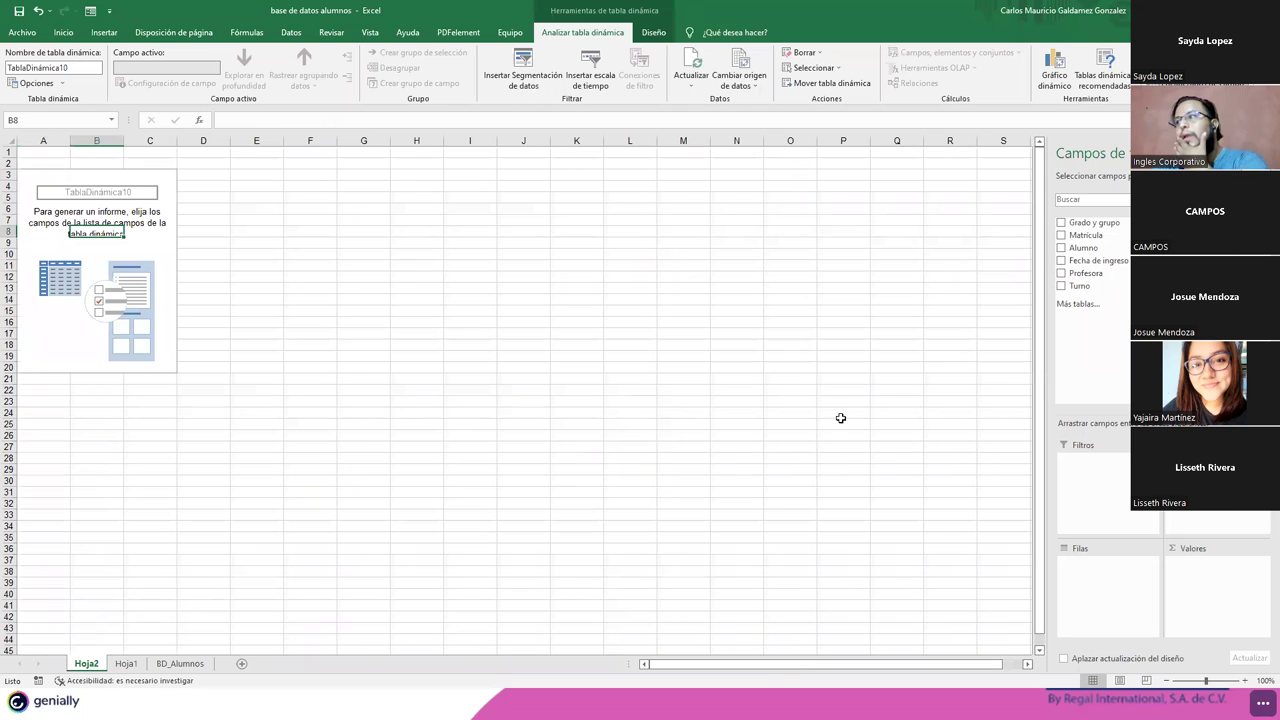
# - Lay out the Hoja2 pivot: Profesora in rows, Grado y grupo in columns, Alumno counted as values
pyautogui.click(174, 668)
pyautogui.click(90, 666)
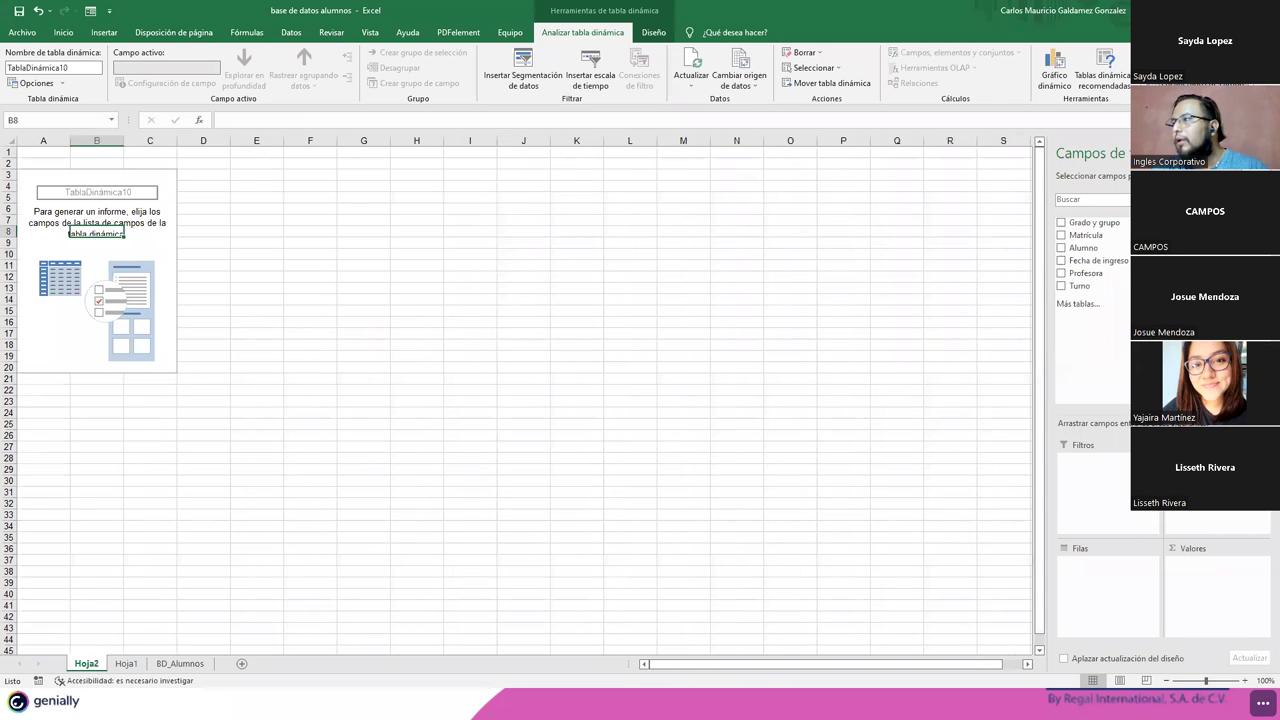
pyautogui.moveTo(1085, 274); pyautogui.dragTo(1117, 555)
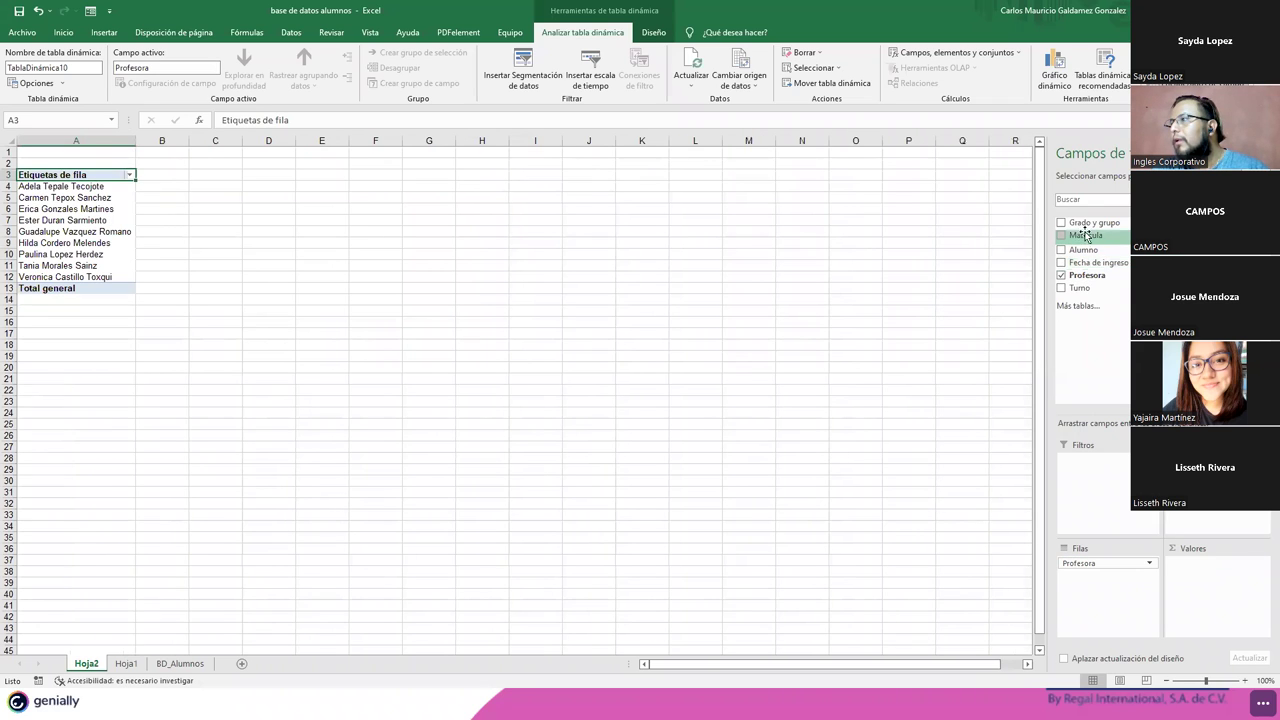
pyautogui.moveTo(1108, 285); pyautogui.dragTo(1210, 475)
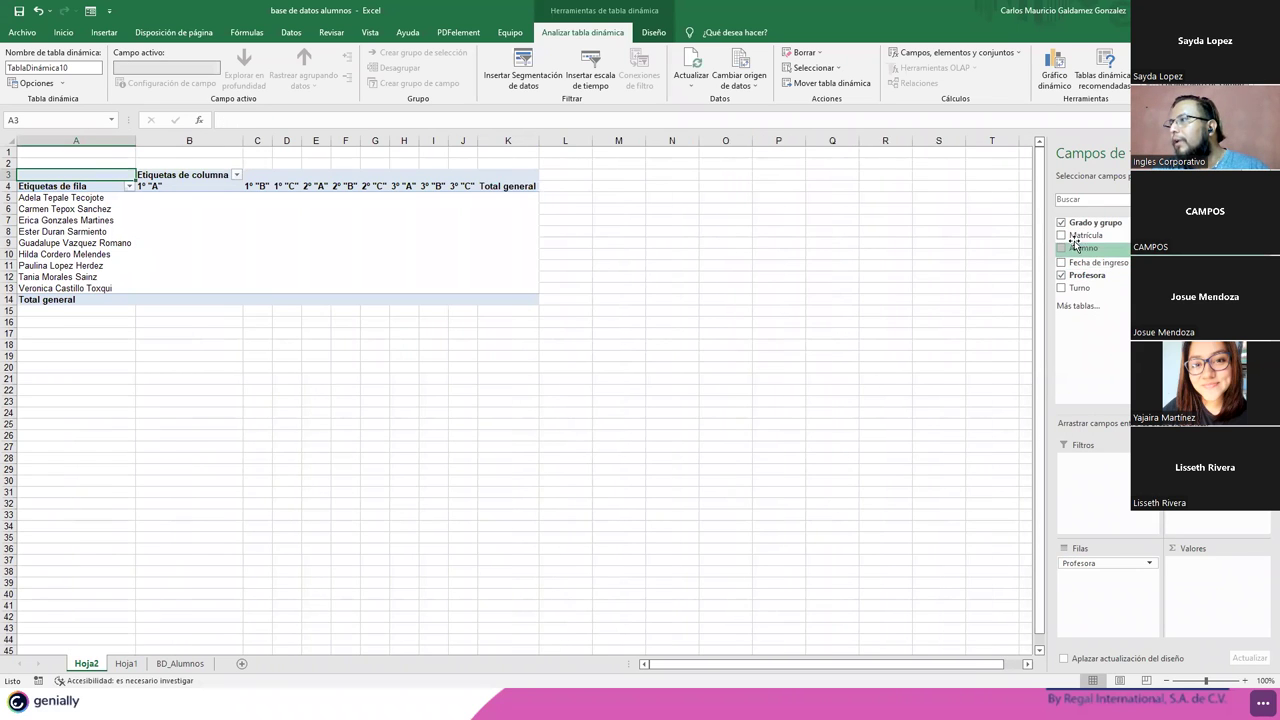
pyautogui.moveTo(1077, 250); pyautogui.dragTo(1205, 565)
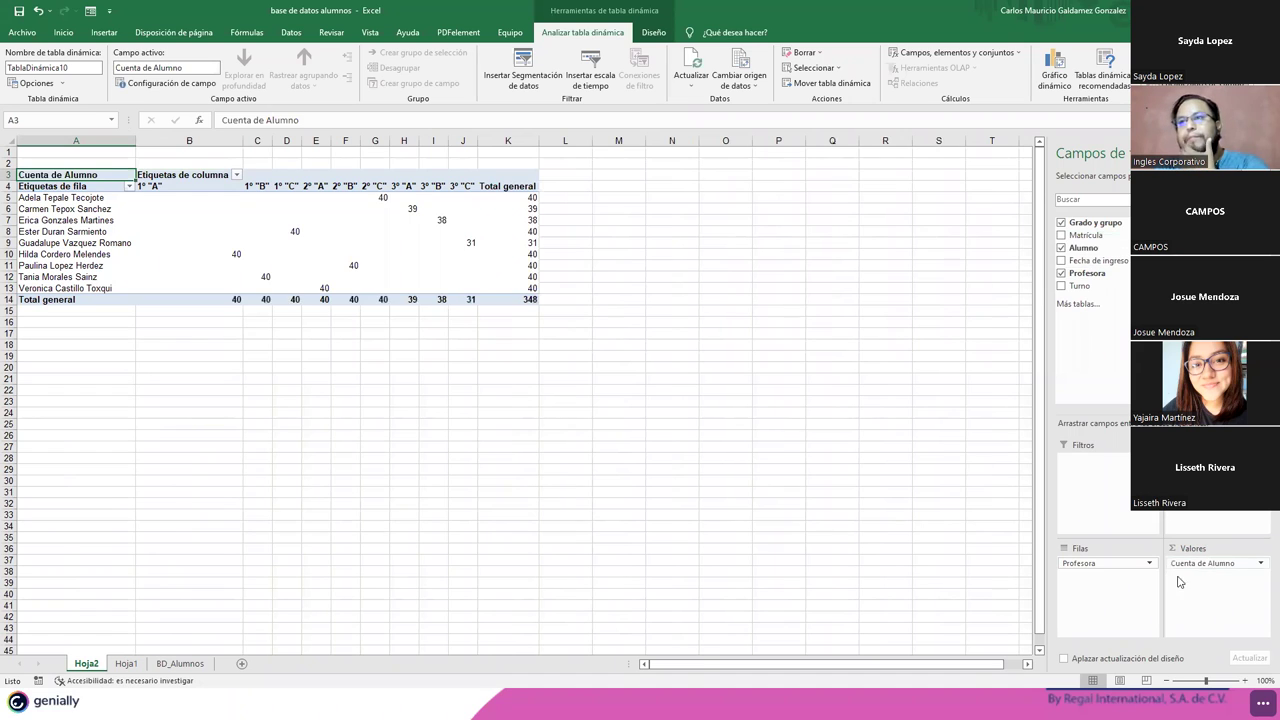
pyautogui.click(126, 665)
pyautogui.click(86, 664)
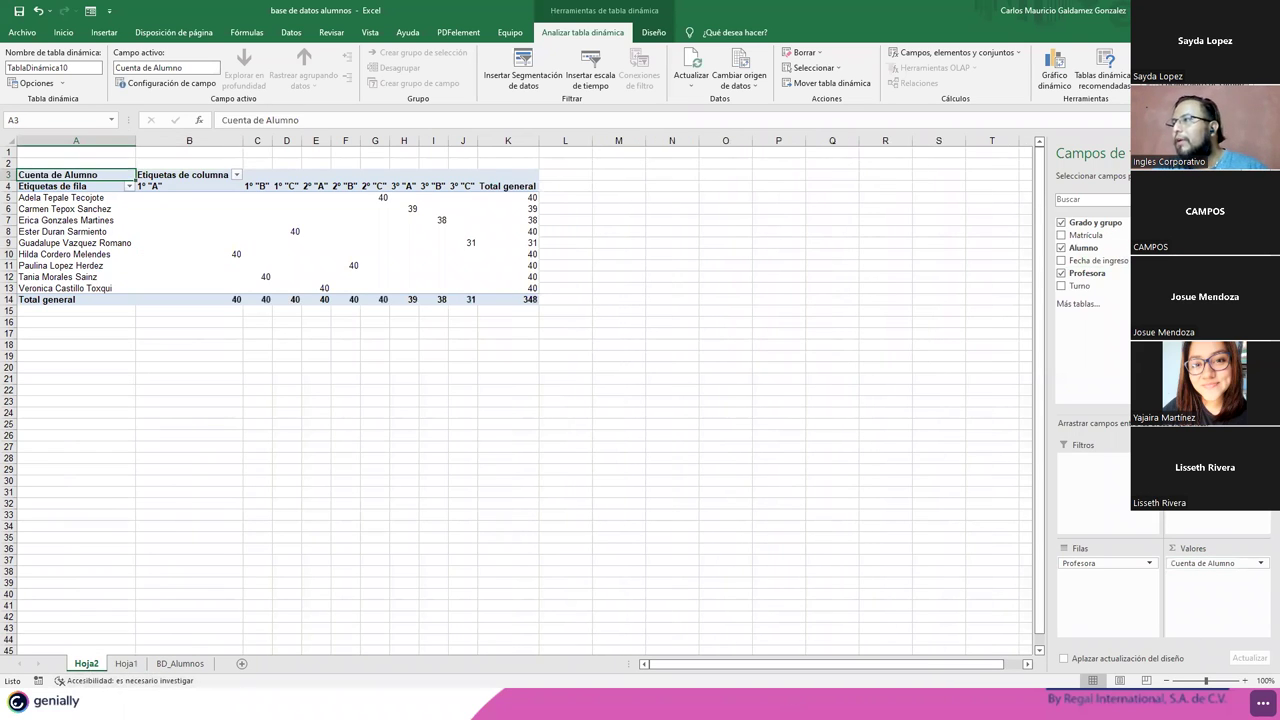
# - Add Turno as a second column level, splitting each grade-and-group into Mañana and Tarde
pyautogui.moveTo(1083, 291)
pyautogui.mouseDown()
pyautogui.moveTo(1096, 402)
pyautogui.moveTo(1139, 492)
pyautogui.mouseUp()
pyautogui.moveTo(1079, 286); pyautogui.dragTo(1215, 490)
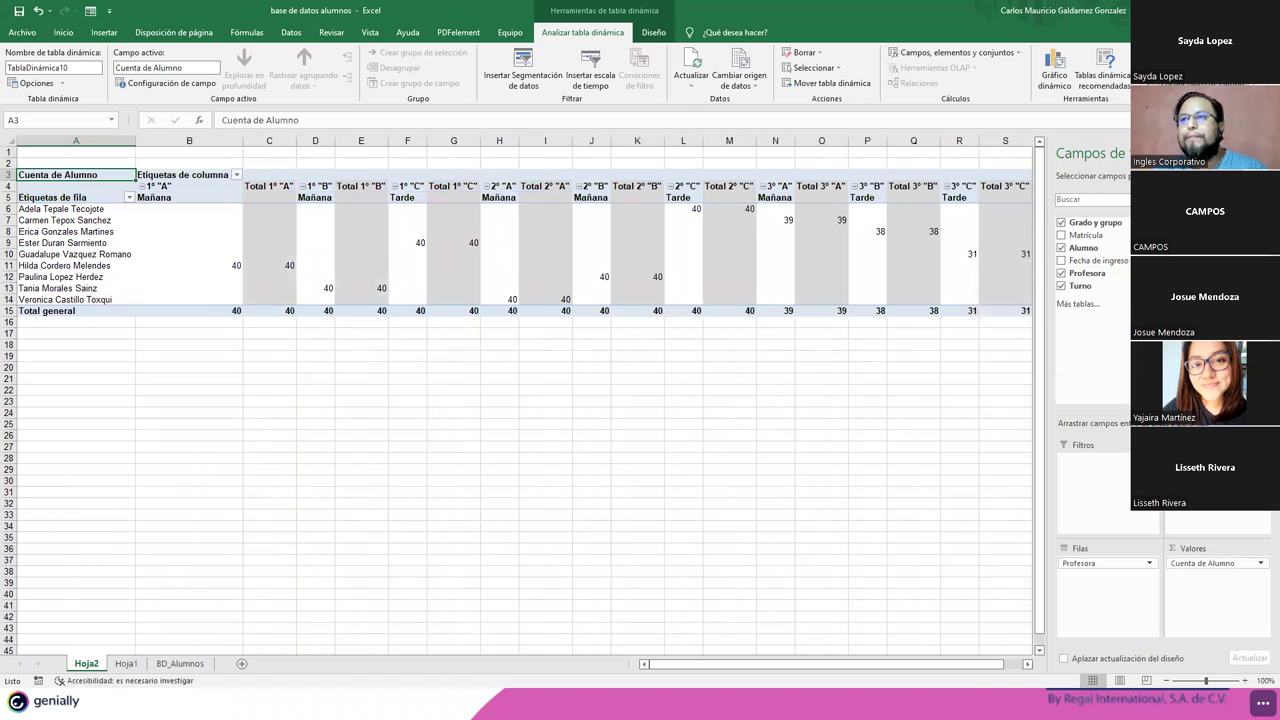
pyautogui.click(168, 196)
pyautogui.click(312, 194)
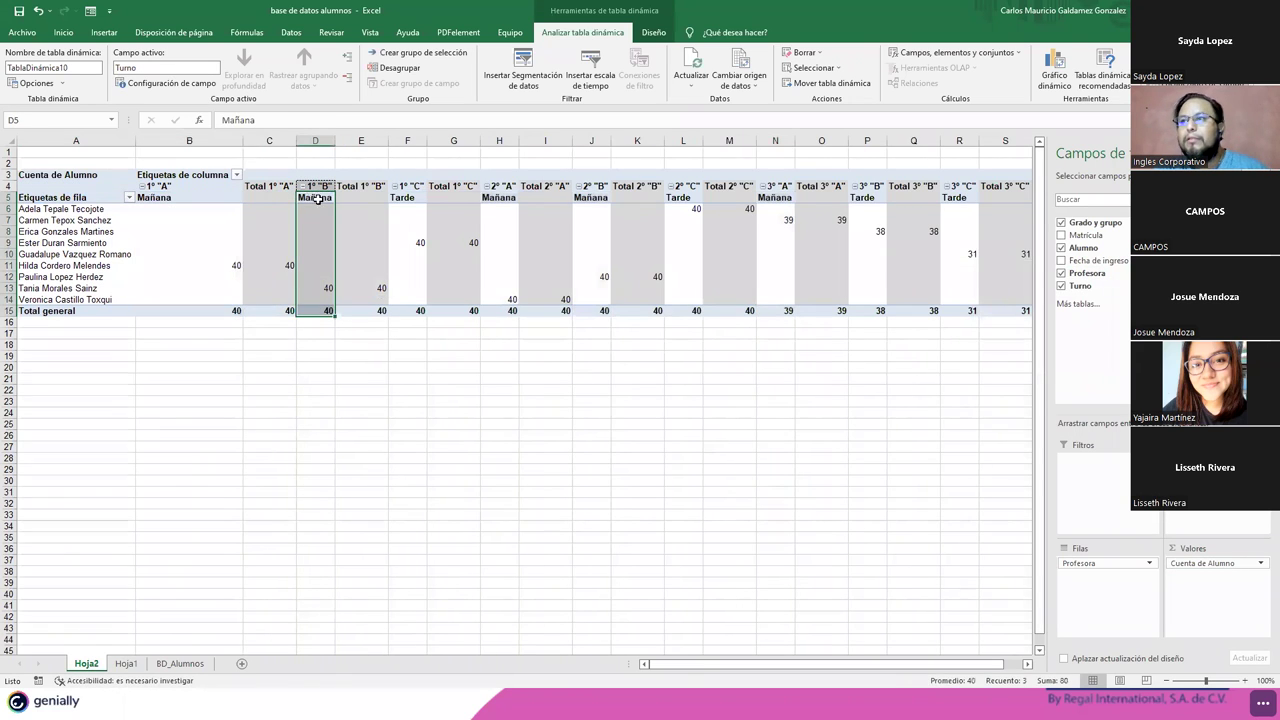
pyautogui.click(411, 197)
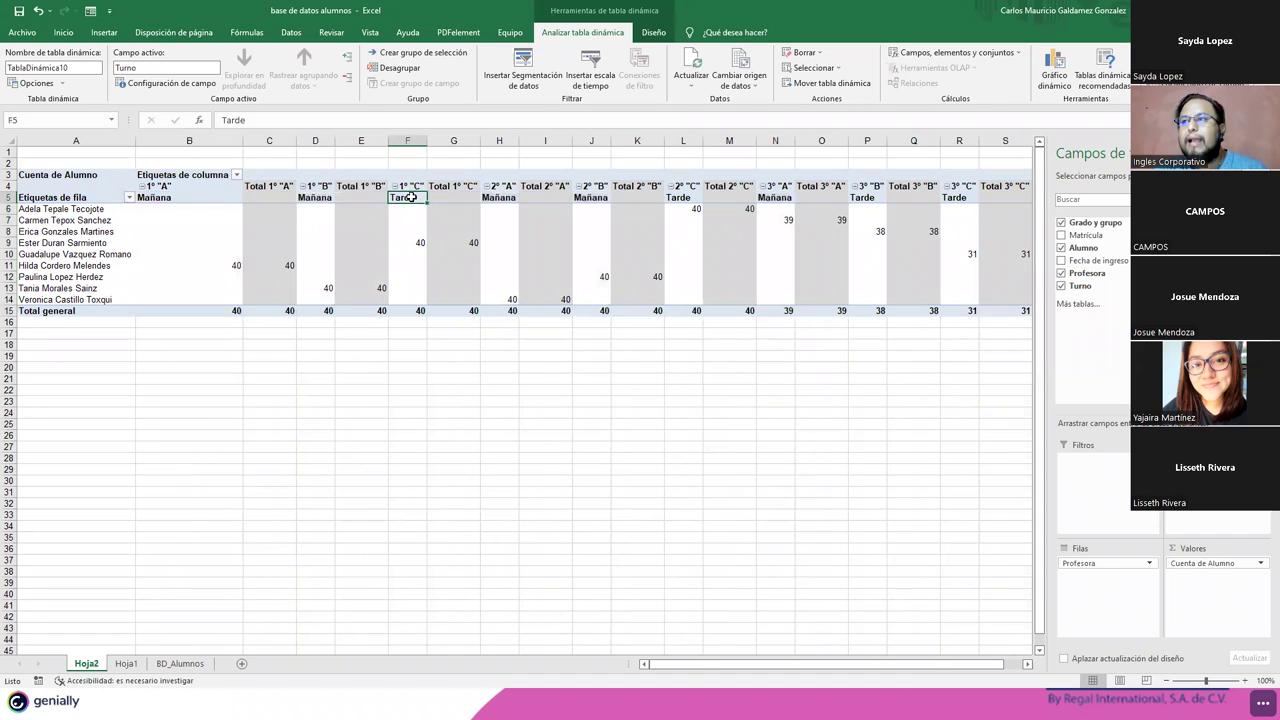
pyautogui.click(506, 198)
# - Move Turno into the rows under Profesora and highlight the Tarde and Mañana row labels
pyautogui.moveTo(1159, 527); pyautogui.dragTo(1107, 593)
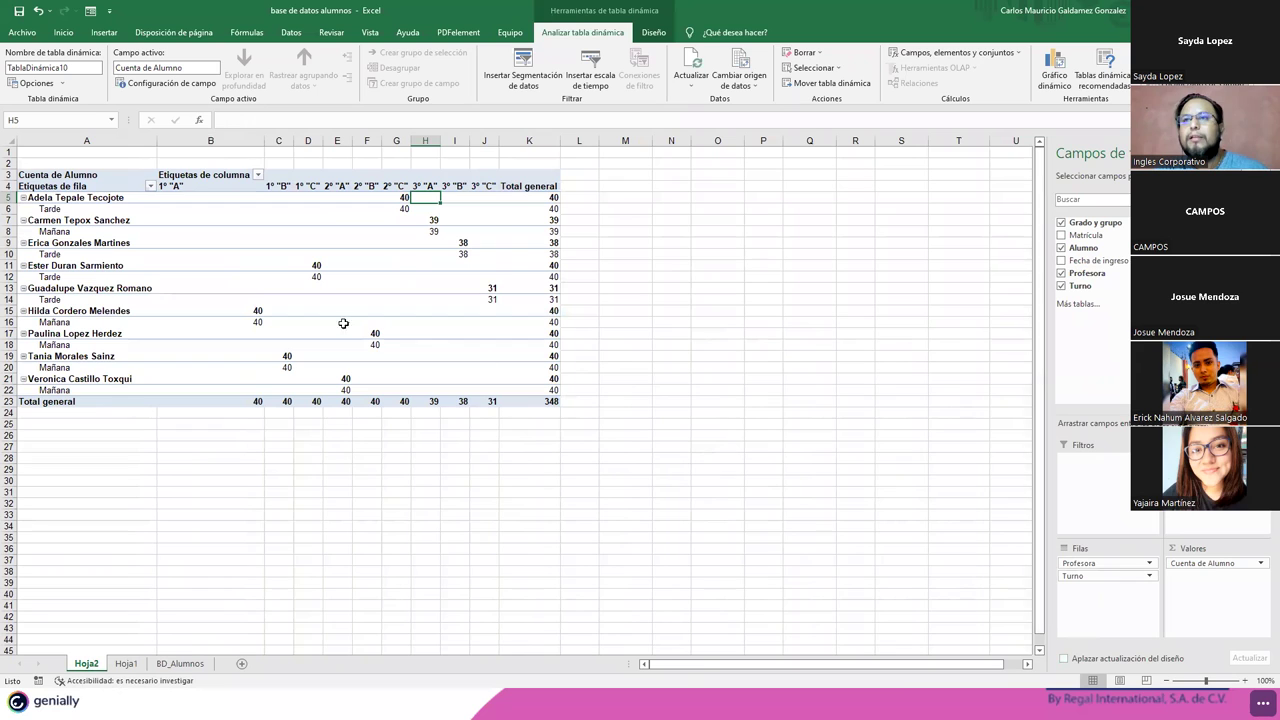
pyautogui.click(50, 197)
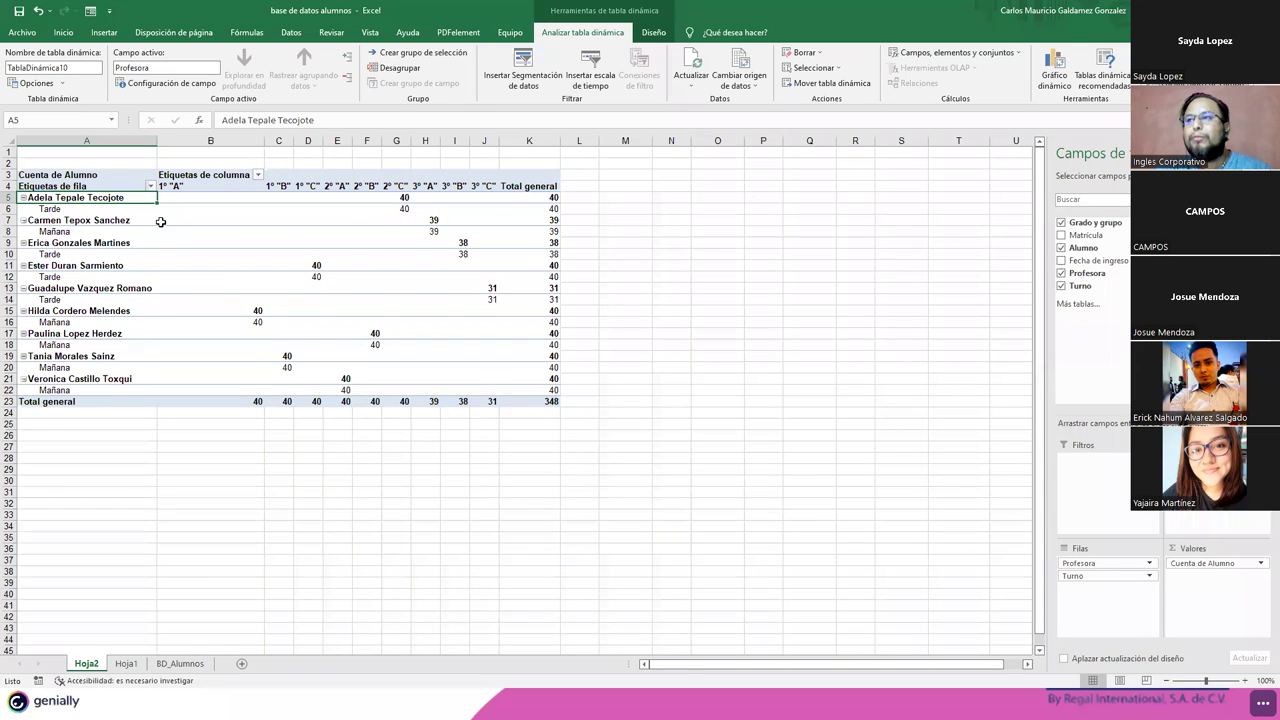
pyautogui.click(68, 233)
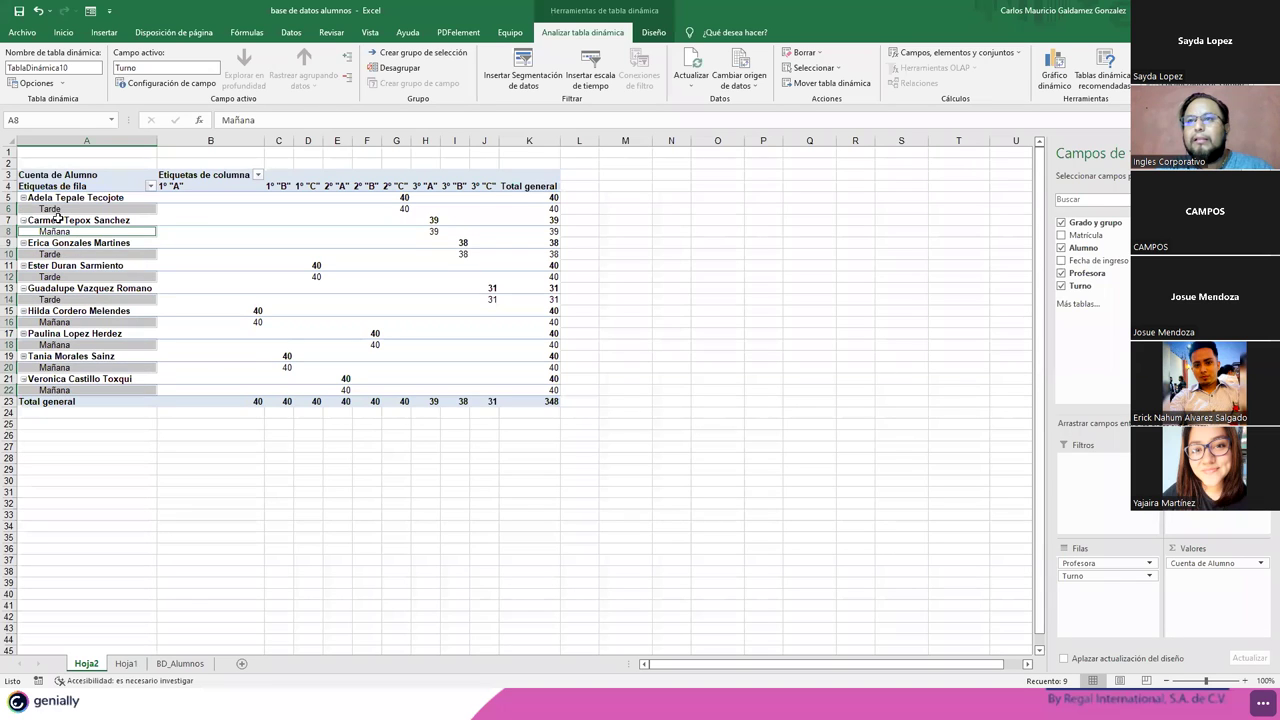
pyautogui.click(55, 209)
pyautogui.keyDown('ctrl'); pyautogui.click(57, 277); pyautogui.keyUp('ctrl')
pyautogui.keyDown('ctrl'); pyautogui.click(57, 254); pyautogui.keyUp('ctrl')
pyautogui.keyDown('ctrl'); pyautogui.click(55, 300); pyautogui.keyUp('ctrl')
pyautogui.click(53, 323)
pyautogui.click(57, 346)
pyautogui.click(59, 369)
pyautogui.click(64, 391)
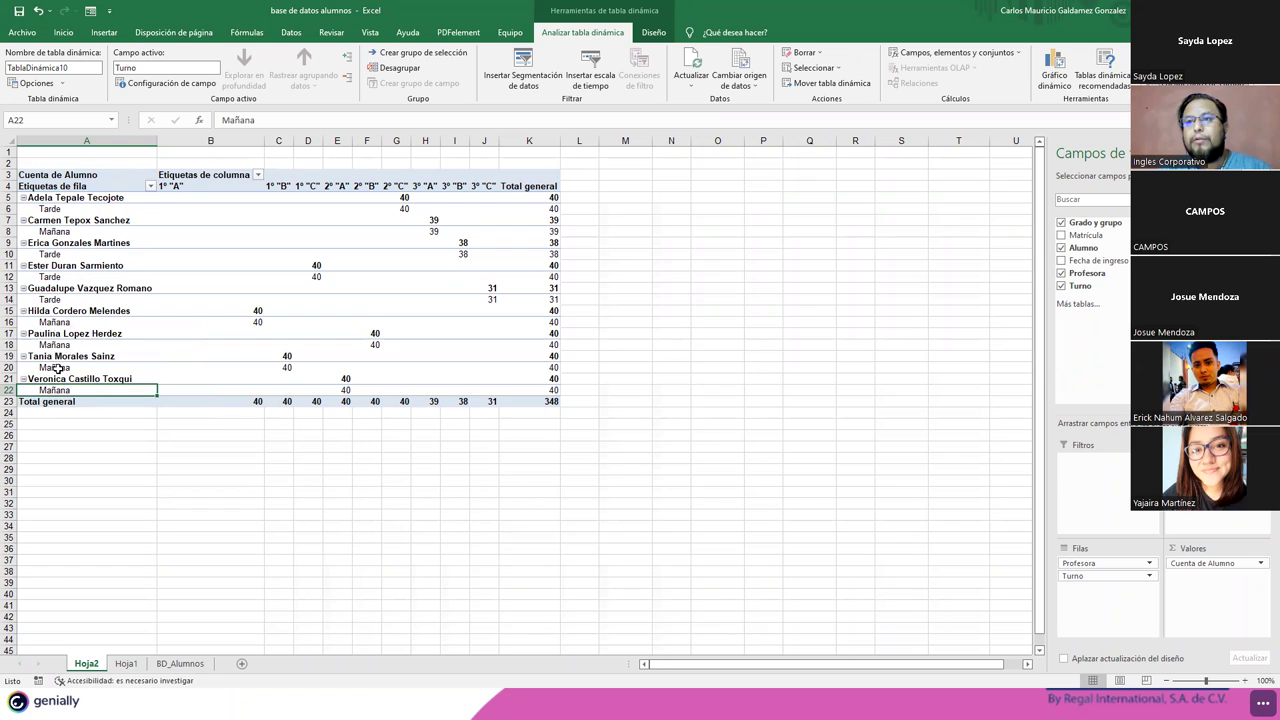
# - Reselect the Mañana and Tarde shift labels in column A, then click an empty cell outside the pivot
pyautogui.keyDown('ctrl'); pyautogui.click(58, 367); pyautogui.keyUp('ctrl')
pyautogui.keyDown('ctrl'); pyautogui.click(49, 344); pyautogui.keyUp('ctrl')
pyautogui.keyDown('ctrl'); pyautogui.click(48, 325); pyautogui.keyUp('ctrl')
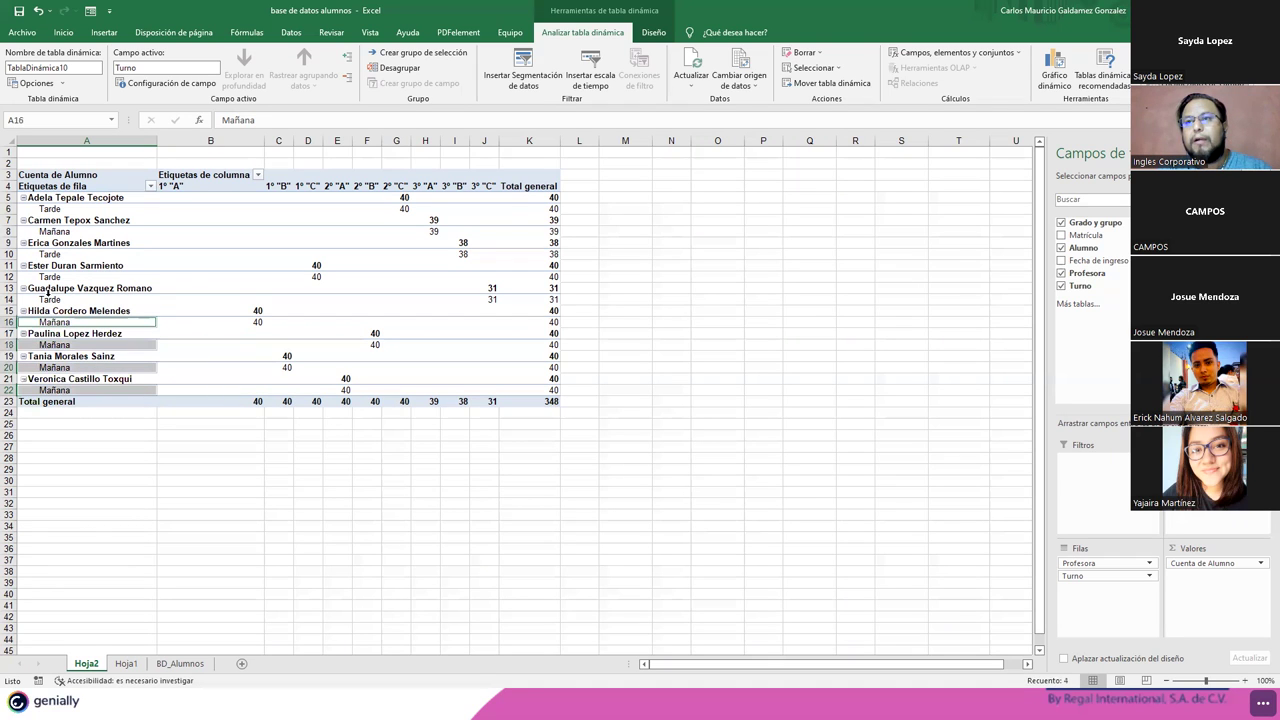
pyautogui.keyDown('ctrl'); pyautogui.click(44, 231); pyautogui.keyUp('ctrl')
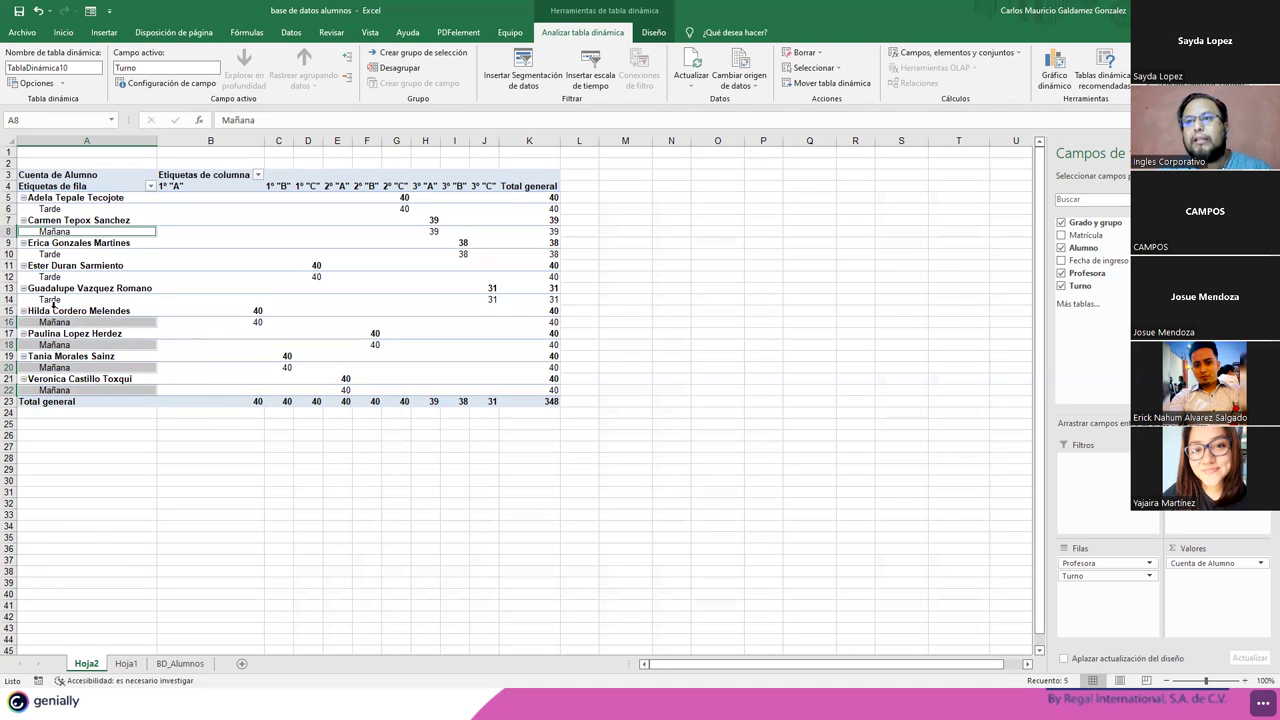
pyautogui.keyDown('ctrl'); pyautogui.click(52, 299); pyautogui.keyUp('ctrl')
pyautogui.keyDown('ctrl'); pyautogui.click(57, 255); pyautogui.keyUp('ctrl')
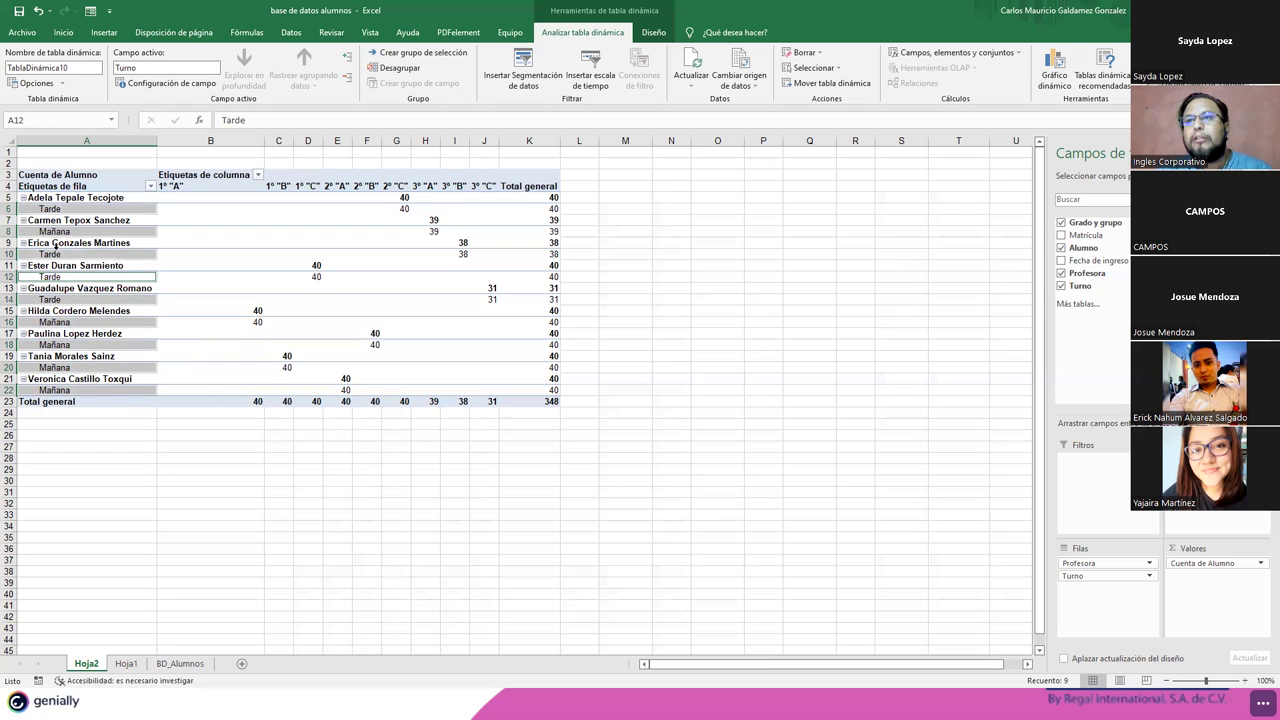
pyautogui.moveTo(76, 277); pyautogui.dragTo(78, 289)
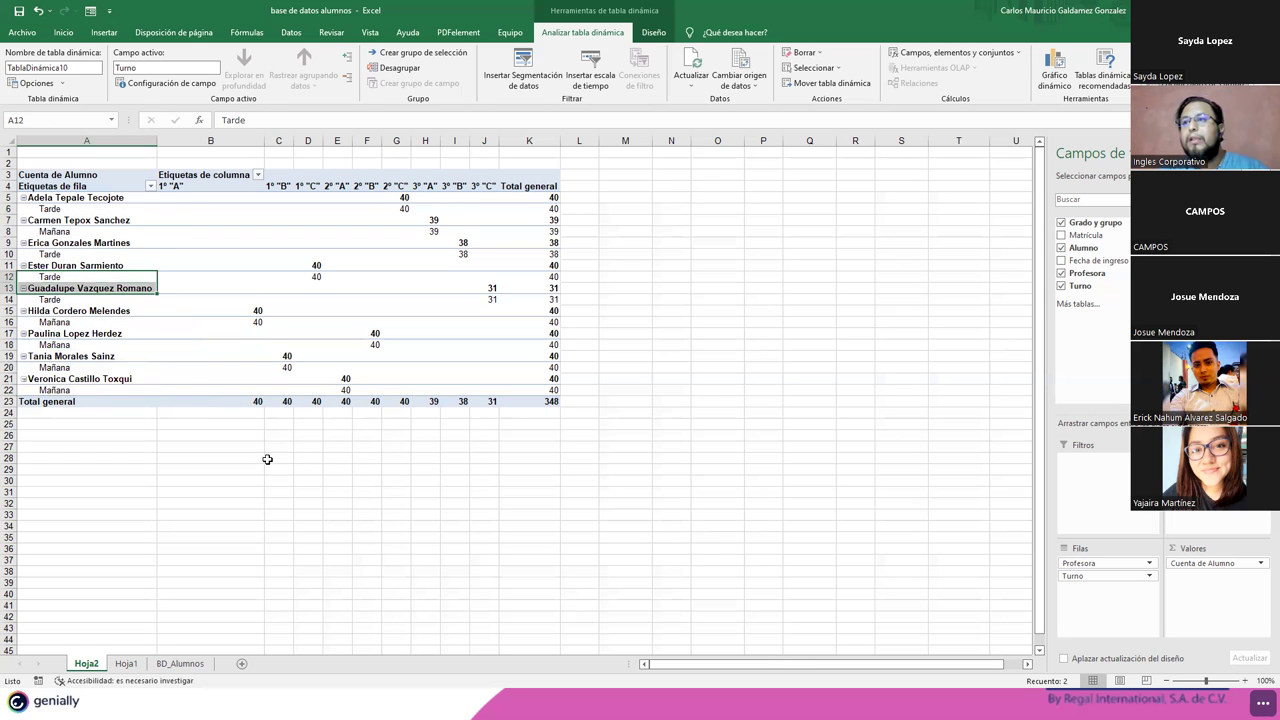
pyautogui.click(267, 459)
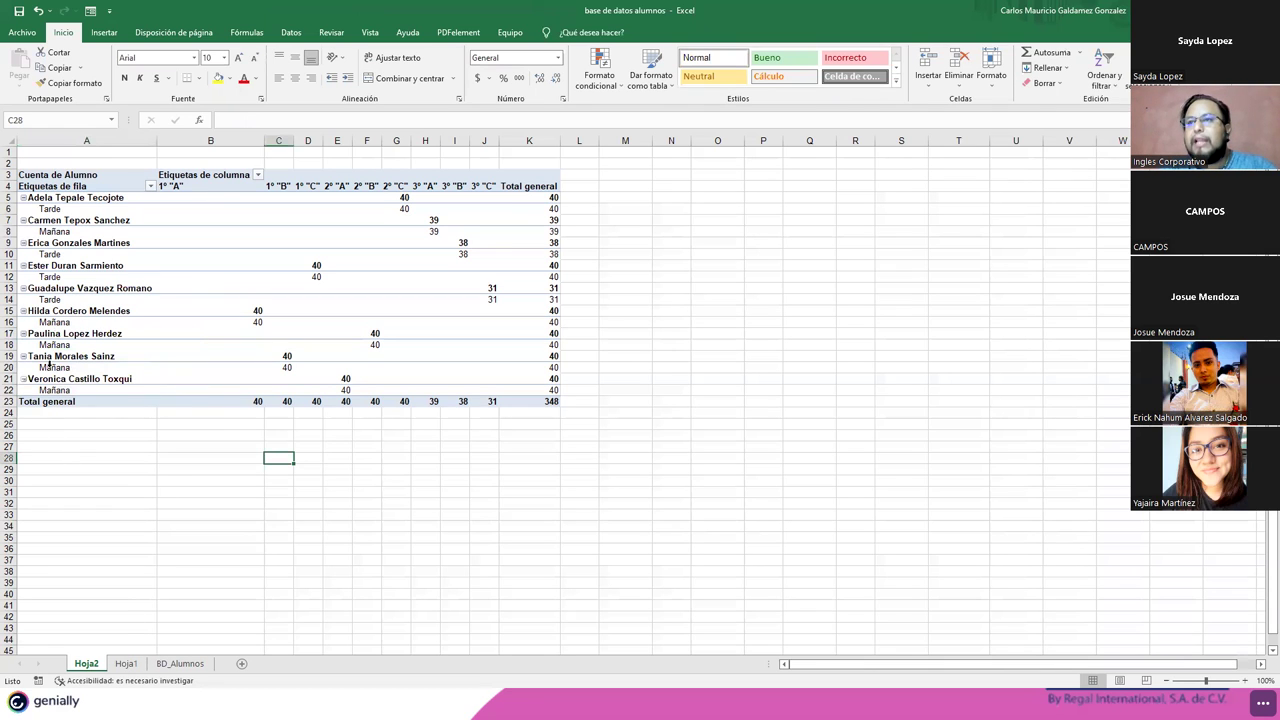
# - Undo the Turno field changes and insert a Turno slicer placed beside the pivot in columns M–N
pyautogui.hotkey('ctrl', 'z')
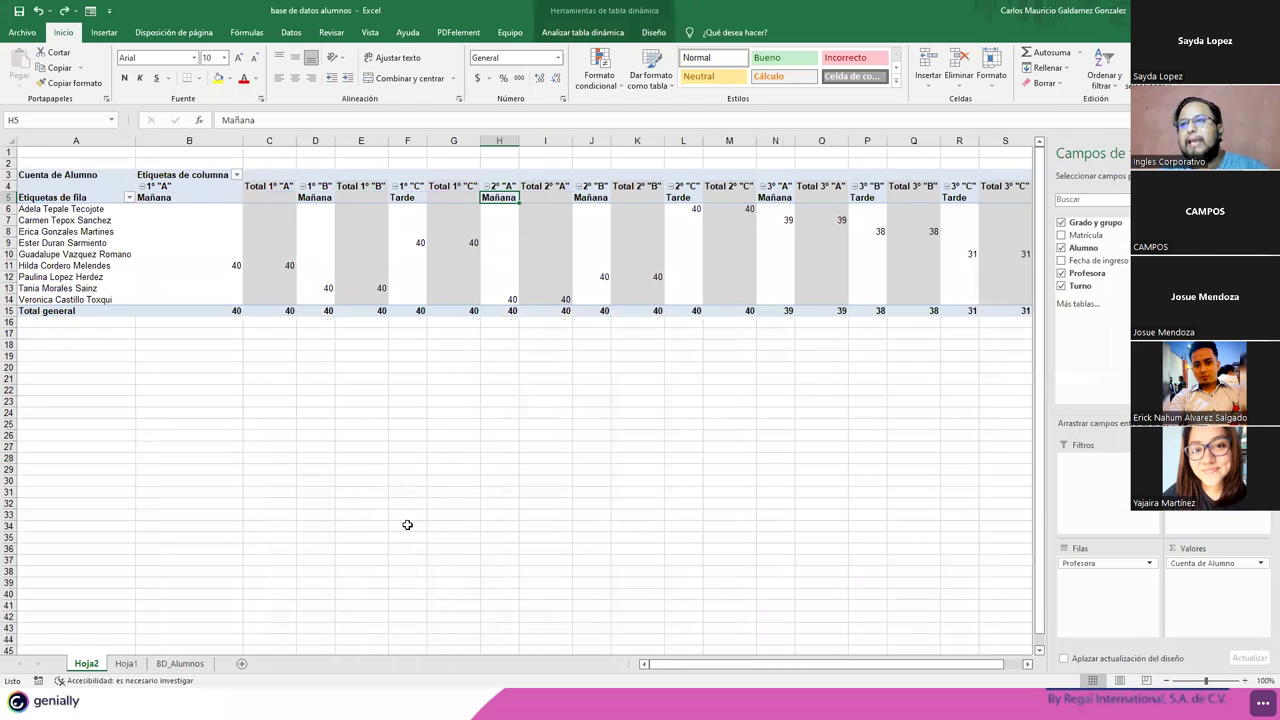
pyautogui.hotkey('ctrl', 'z')
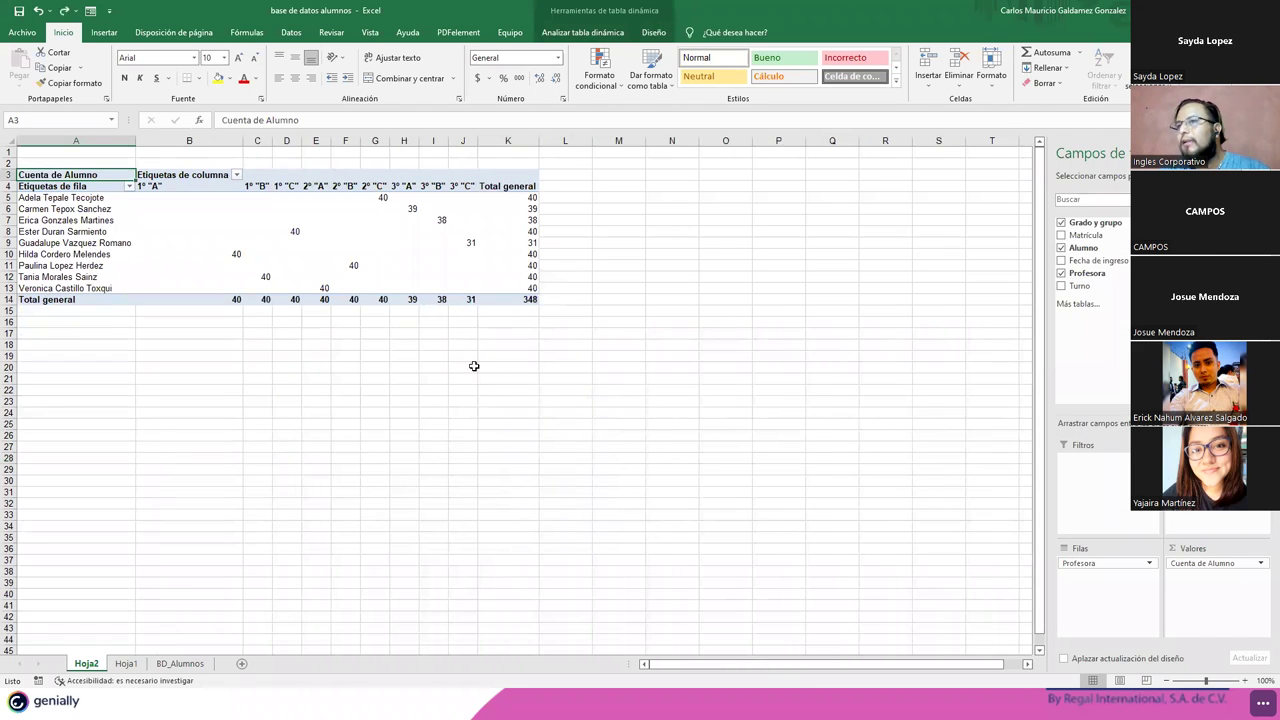
pyautogui.click(305, 220)
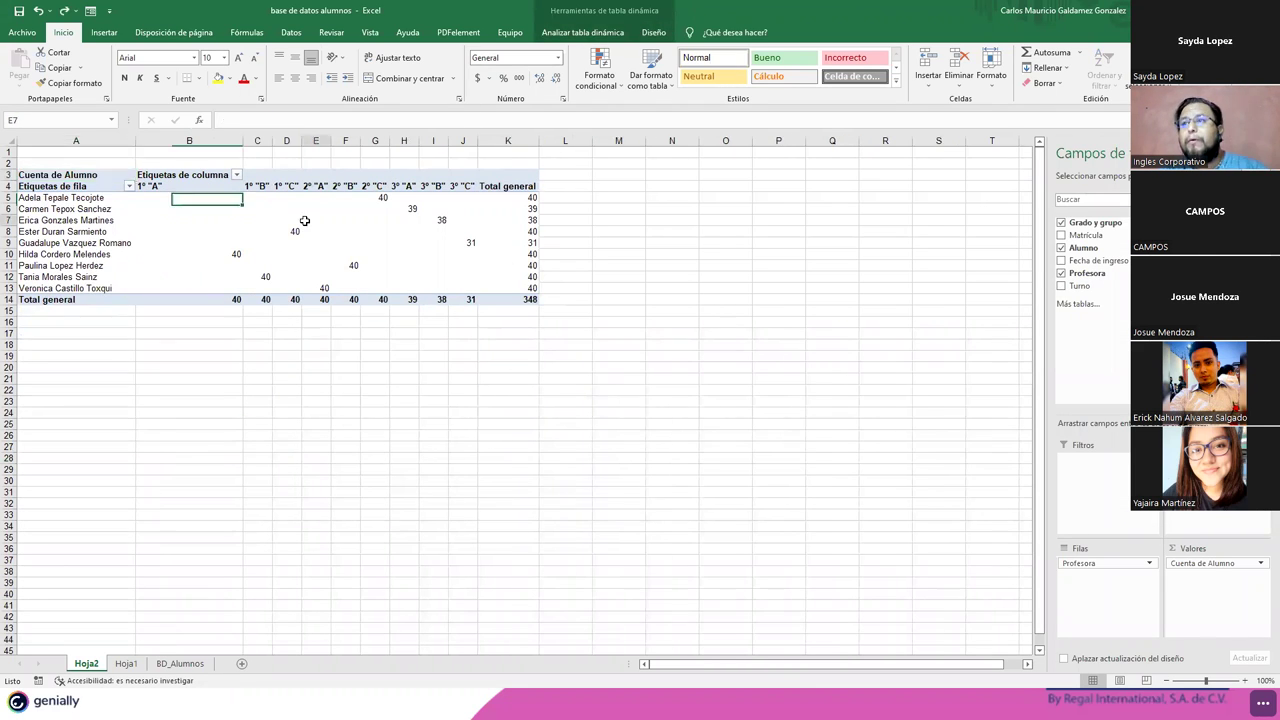
pyautogui.click(582, 32)
pyautogui.click(510, 88)
pyautogui.click(777, 294)
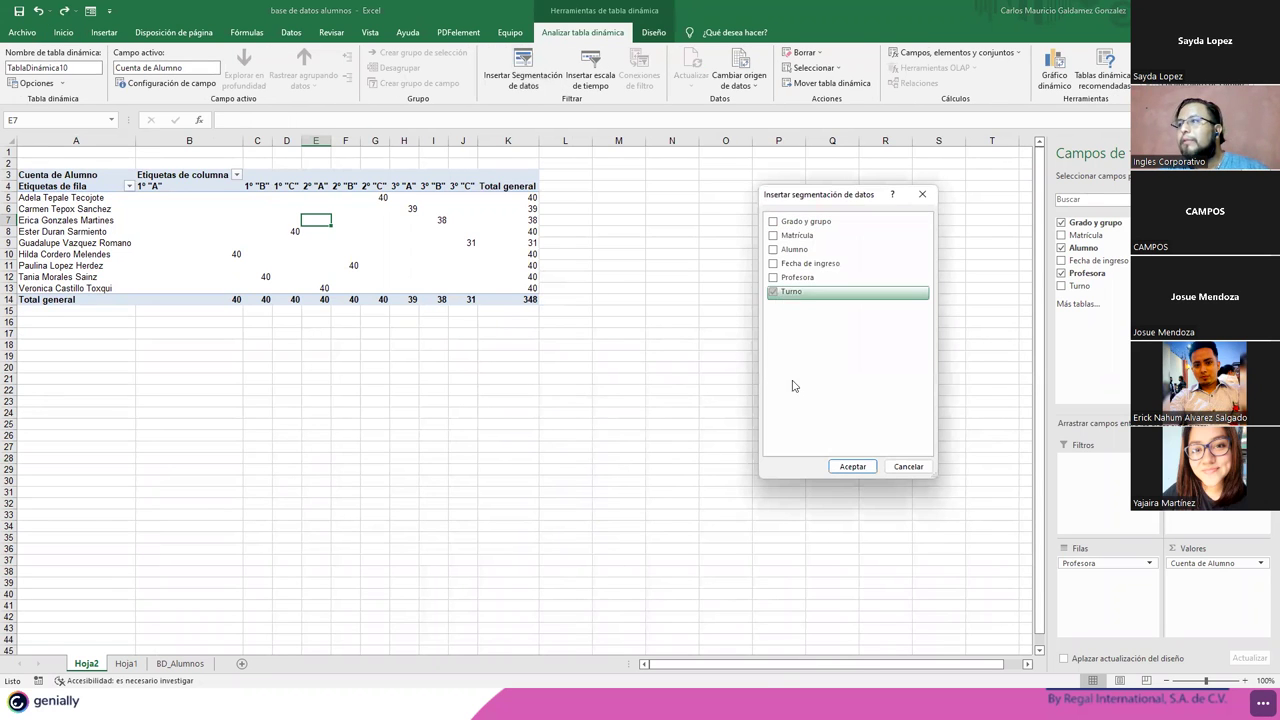
pyautogui.click(848, 467)
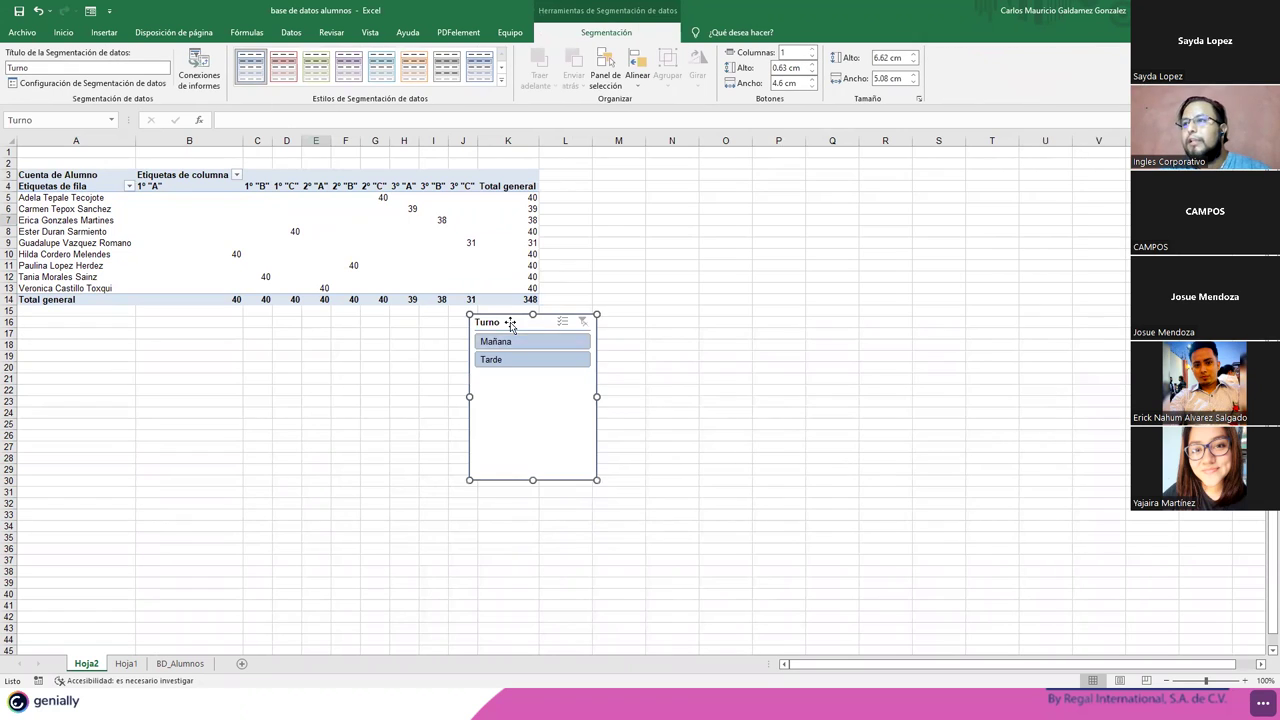
pyautogui.moveTo(508, 321); pyautogui.dragTo(646, 183)
# - Test the Turno slicer with Mañana and then Tarde, then clear its filter
pyautogui.click(644, 205)
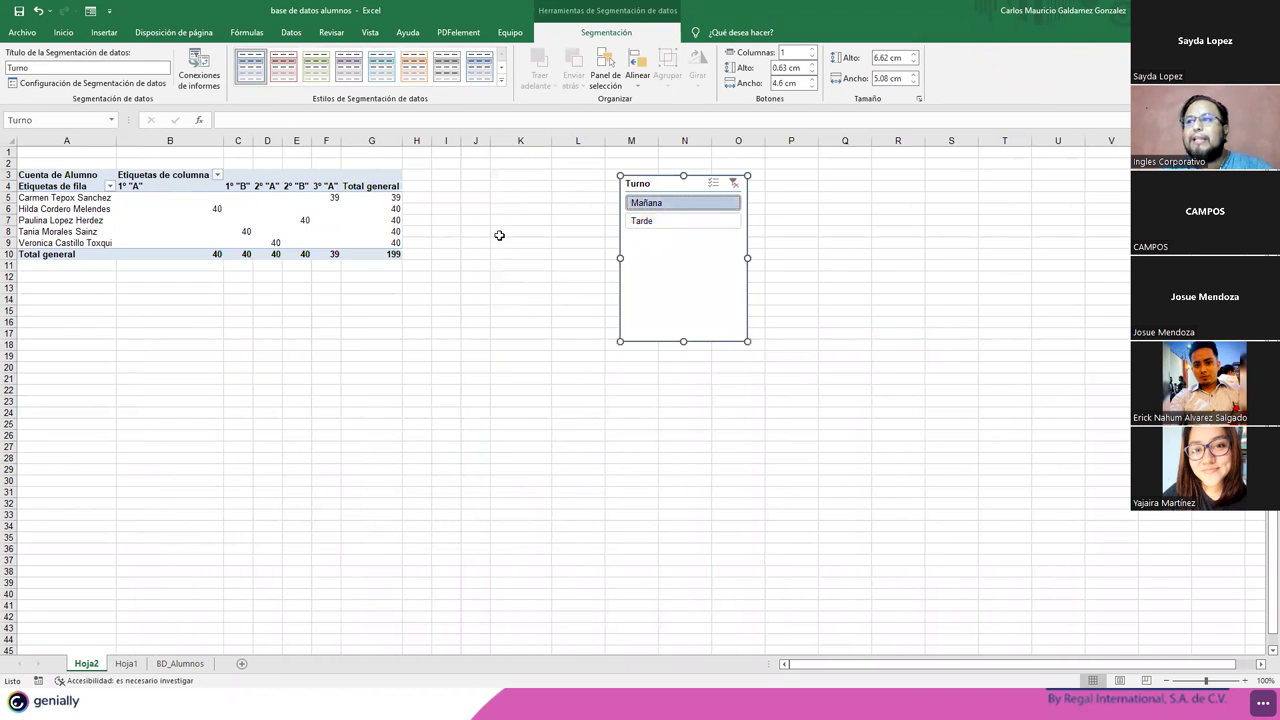
pyautogui.moveTo(390, 254)
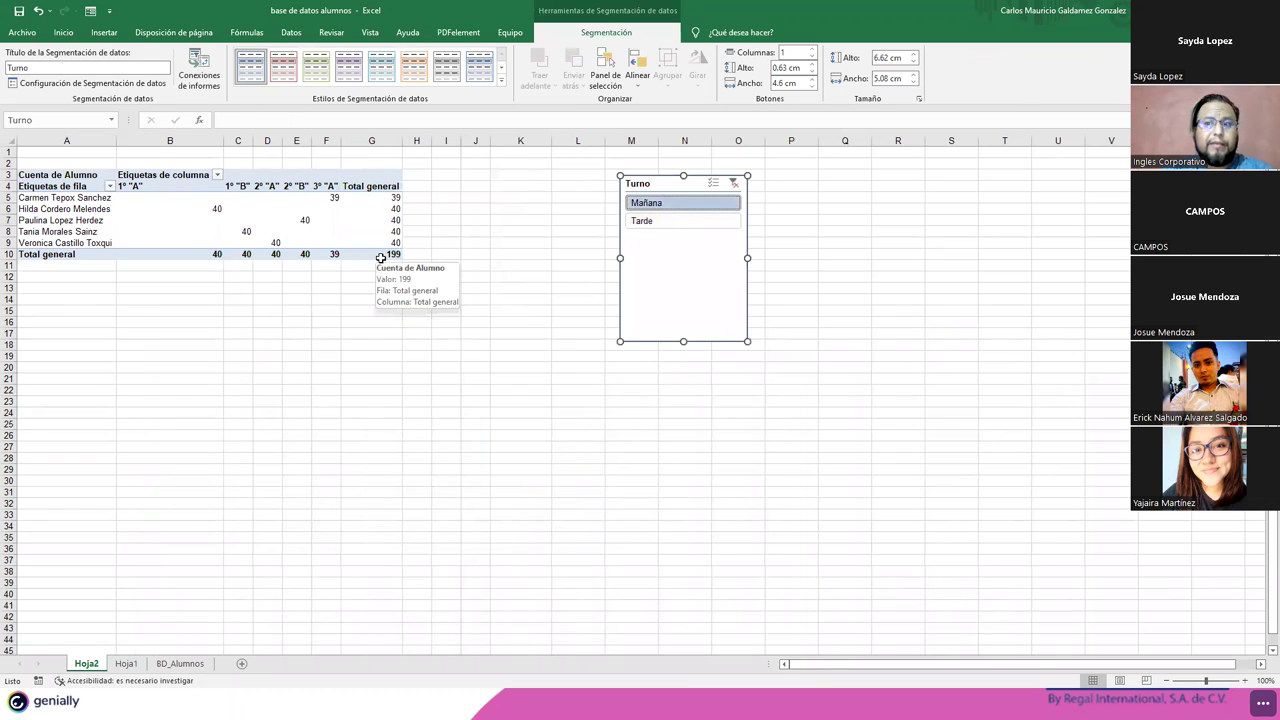
pyautogui.click(650, 222)
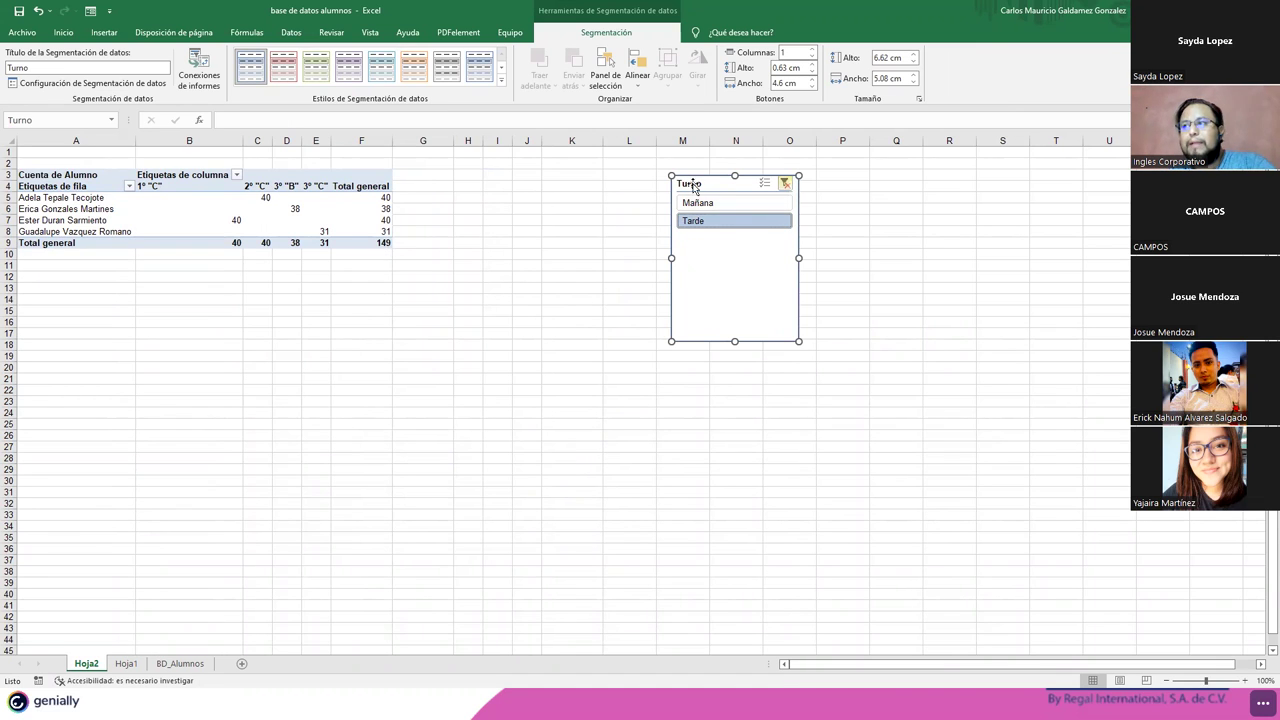
pyautogui.click(785, 183)
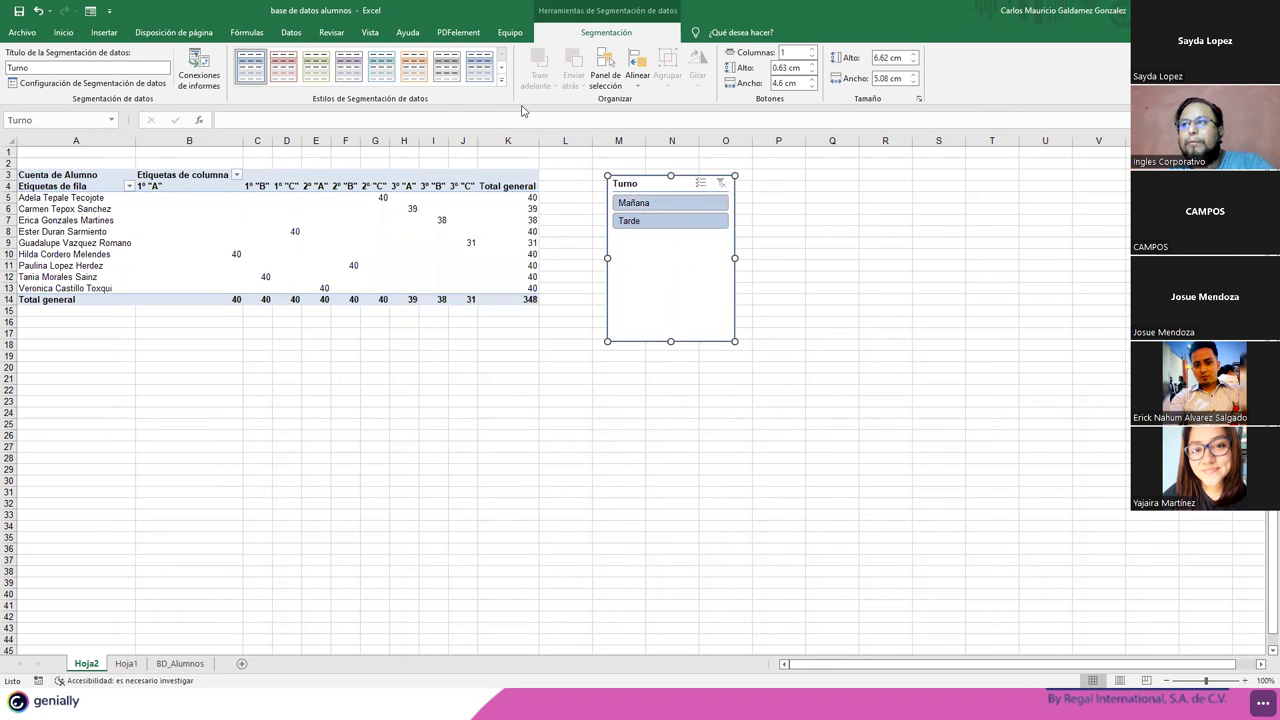
pyautogui.click(345, 277)
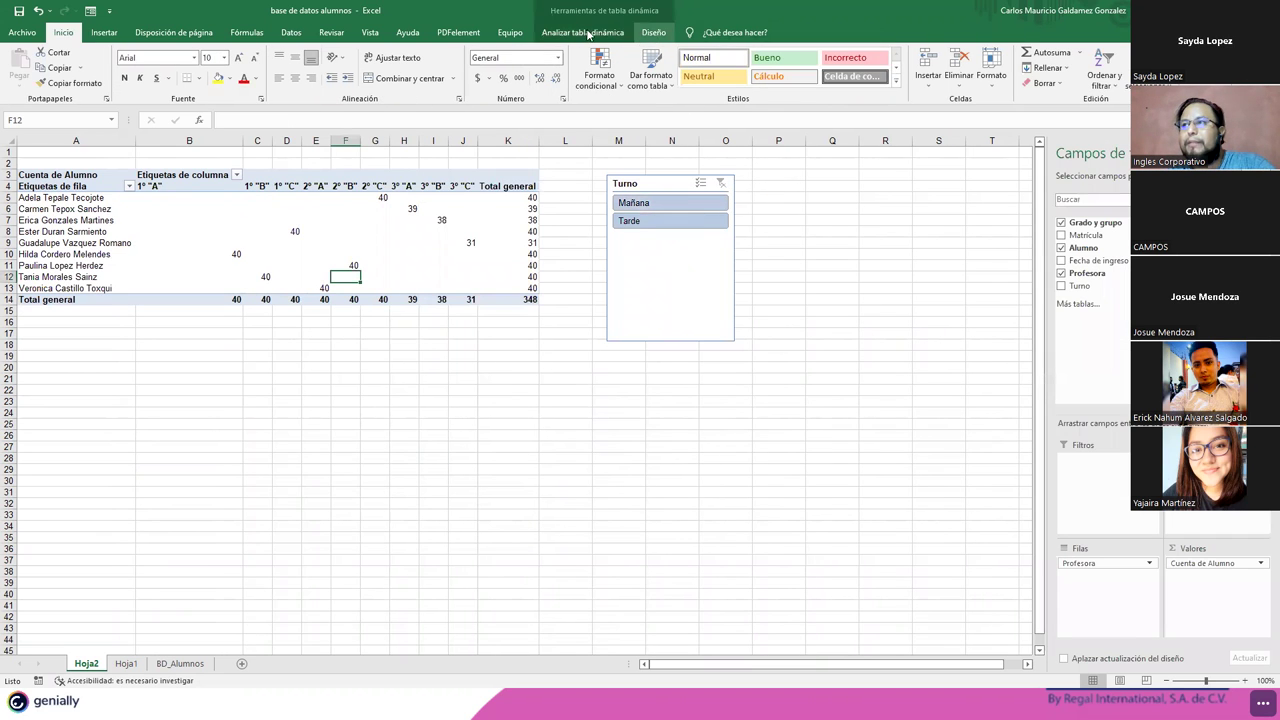
# - Insert a Fecha de ingreso slicer, position it up and right, and filter the pivot to Mañana
pyautogui.click(588, 33)
pyautogui.click(523, 70)
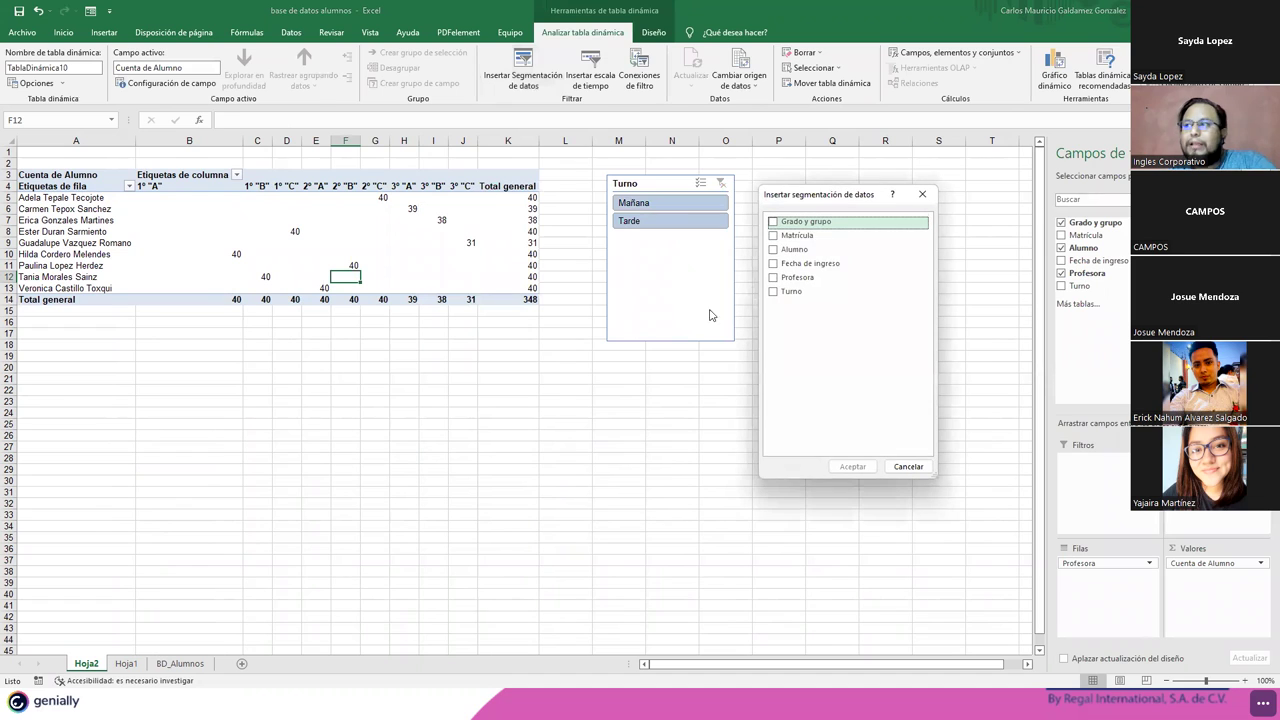
pyautogui.click(773, 263)
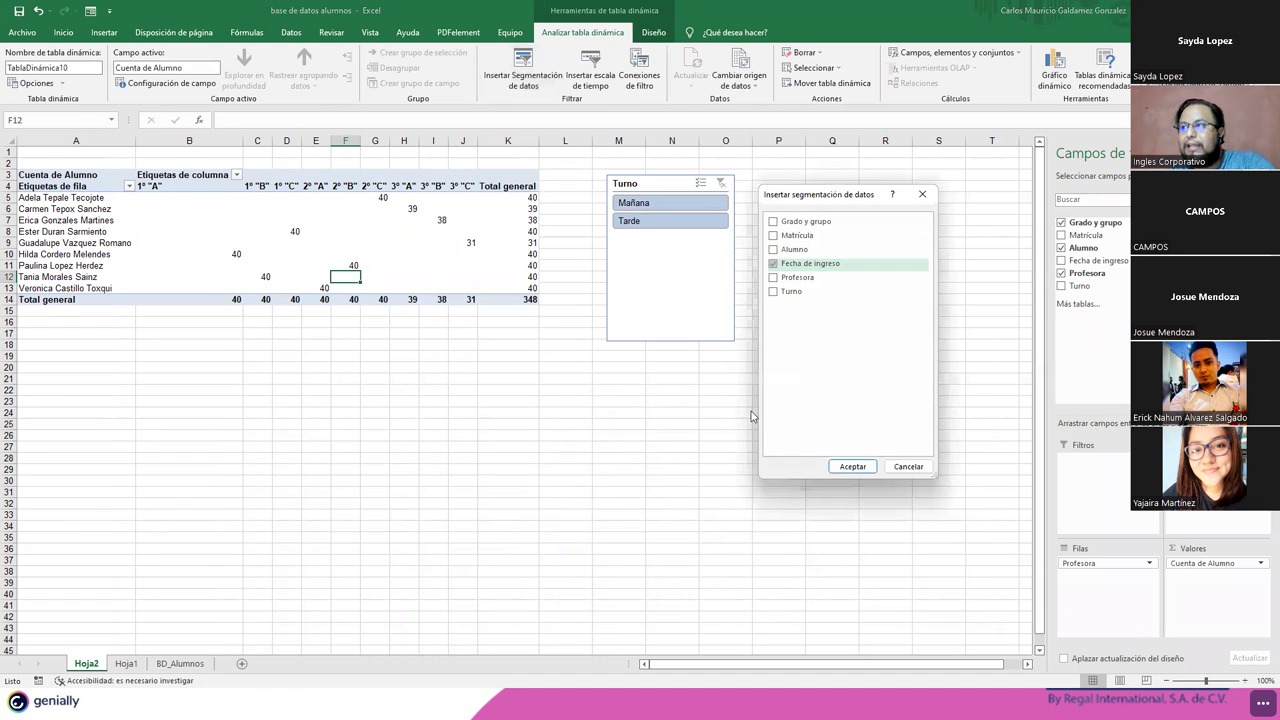
pyautogui.click(852, 467)
pyautogui.moveTo(527, 307)
pyautogui.mouseDown()
pyautogui.moveTo(884, 192)
pyautogui.moveTo(834, 166)
pyautogui.mouseUp()
pyautogui.click(645, 207)
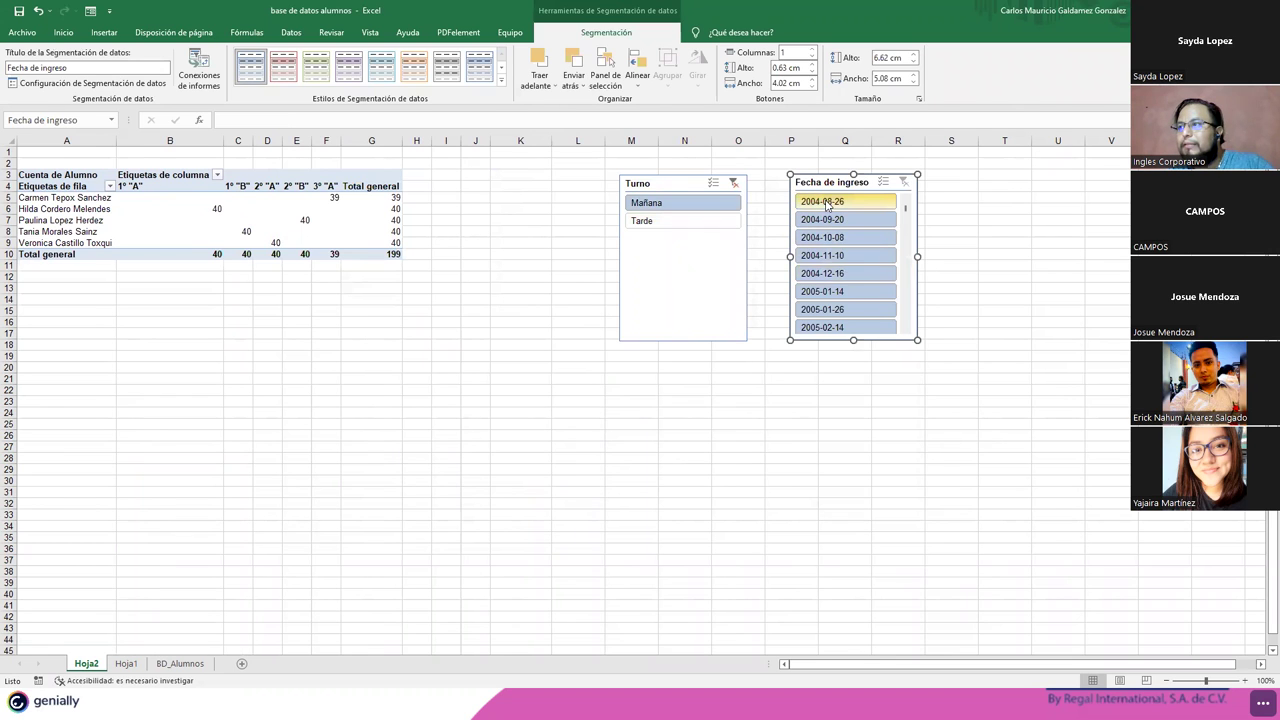
# - Filter entry dates to 2005-10-18 through 2005-11-16 (total 69), then go to Hoja1
pyautogui.click(830, 202)
pyautogui.keyDown('shift'); pyautogui.click(838, 328); pyautogui.keyUp('shift')
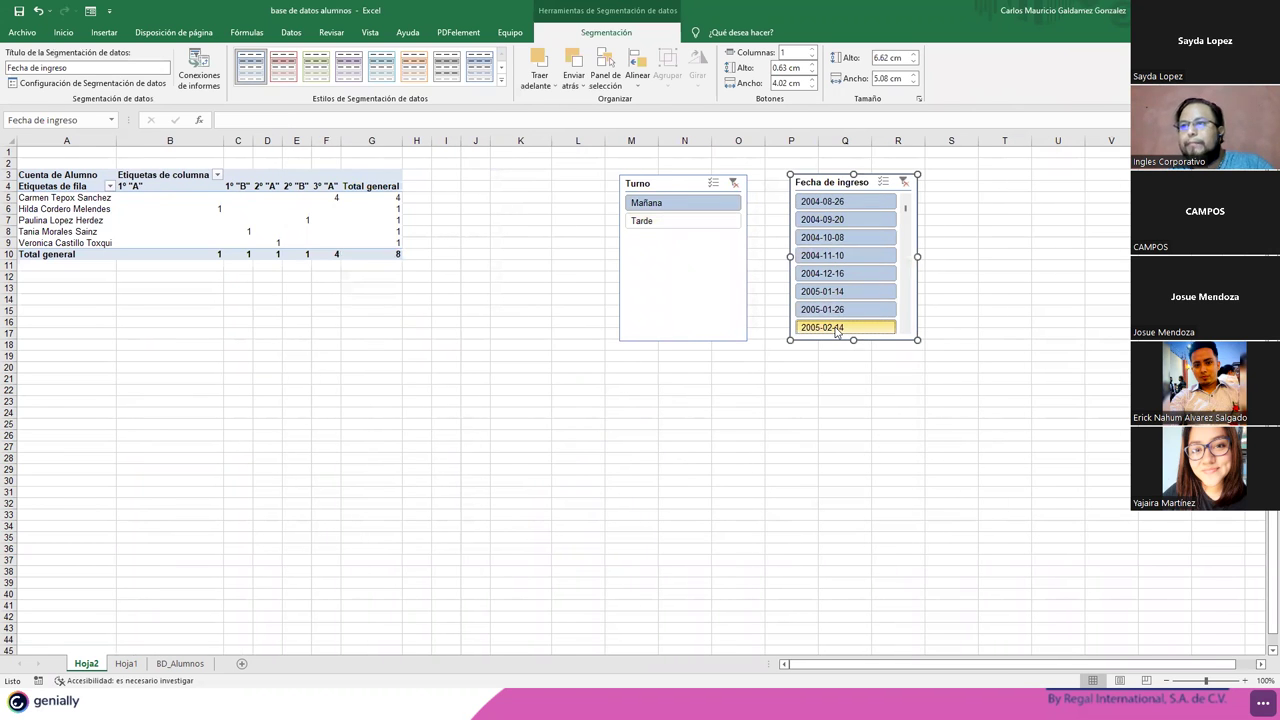
pyautogui.scroll(-3, 845, 262)
pyautogui.scroll(-3, 855, 310)
pyautogui.keyDown('shift'); pyautogui.click(855, 309); pyautogui.keyUp('shift')
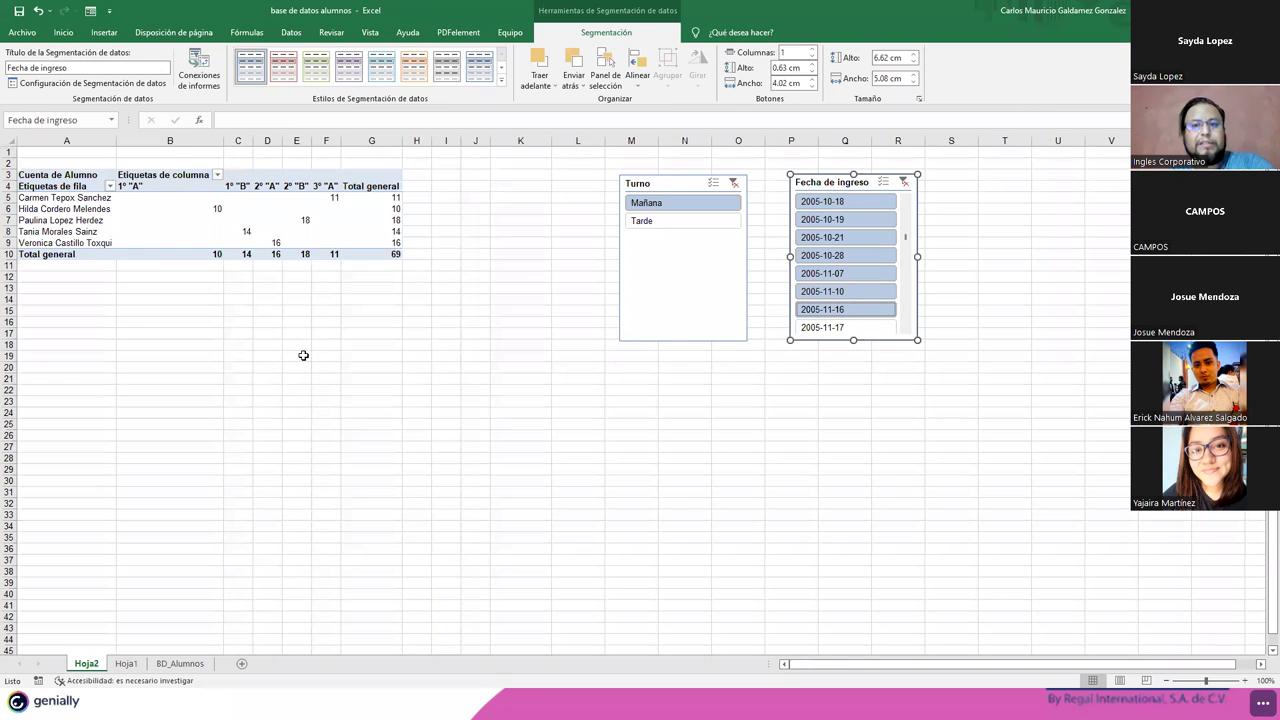
pyautogui.click(298, 232)
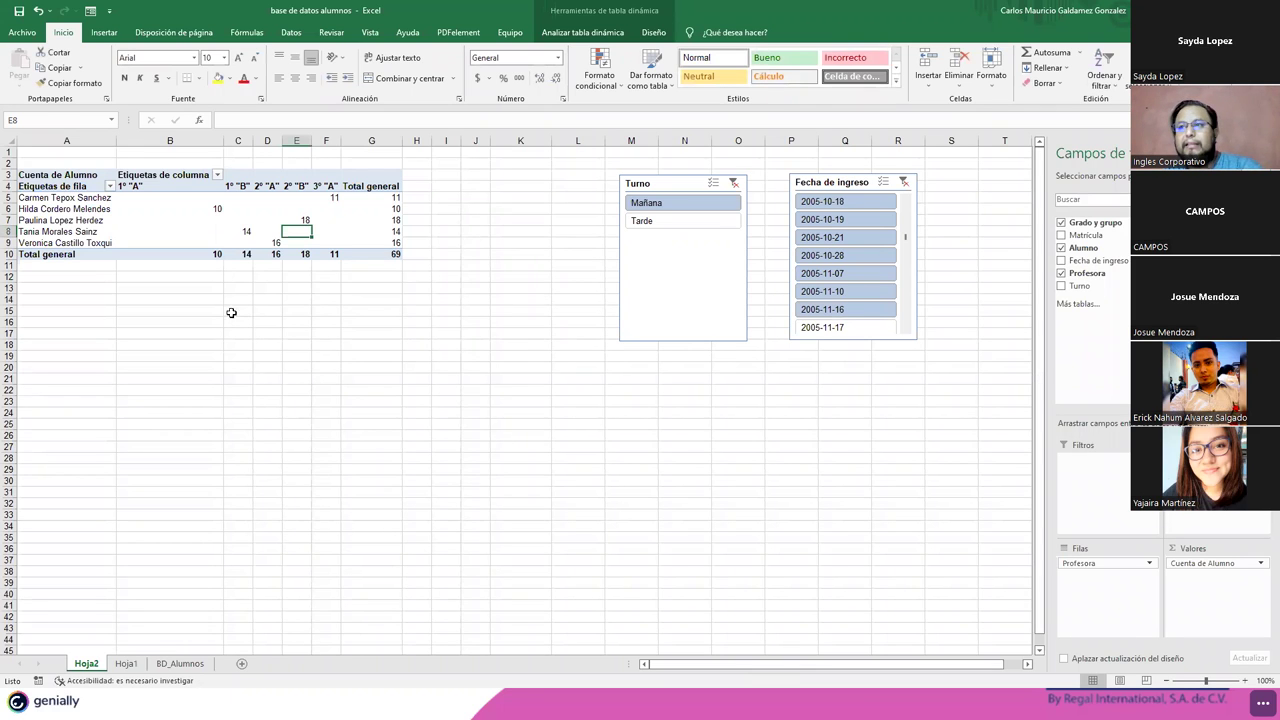
pyautogui.click(125, 663)
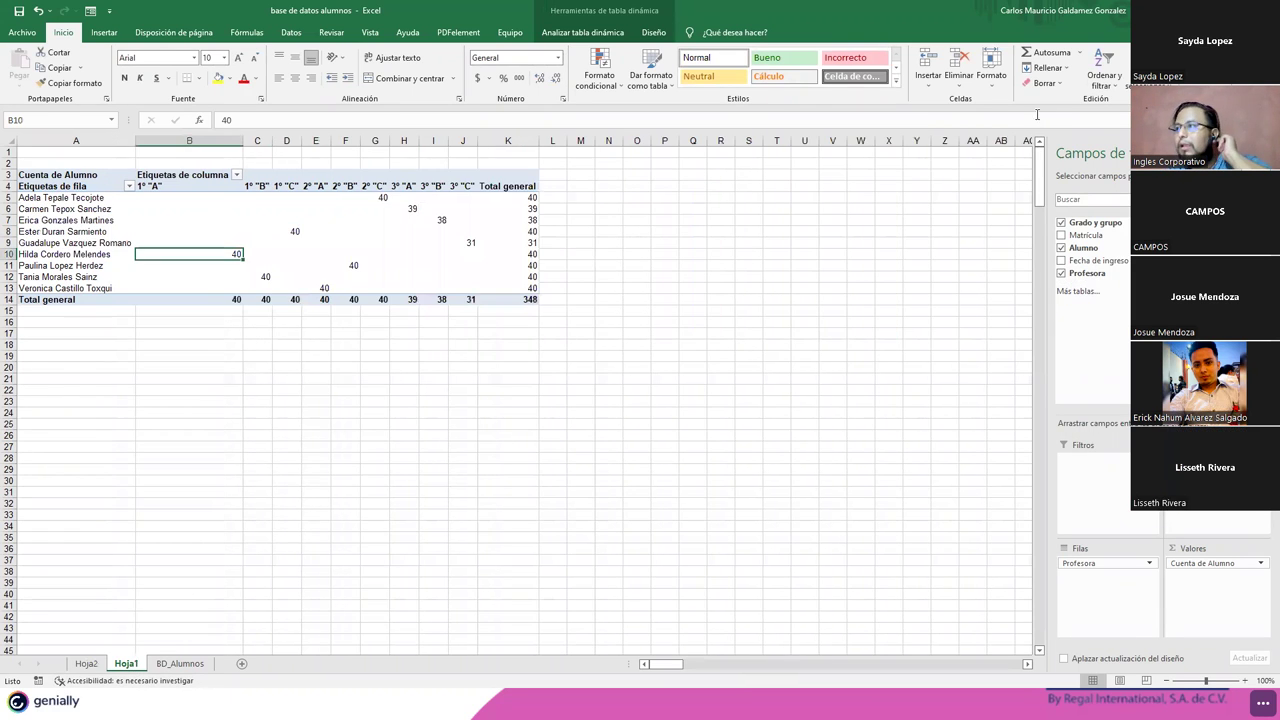
# - In the session workbook, give Ejercicio V's Importe values D3:D31 Accounting format
pyautogui.hotkey('alt', 'Tab')
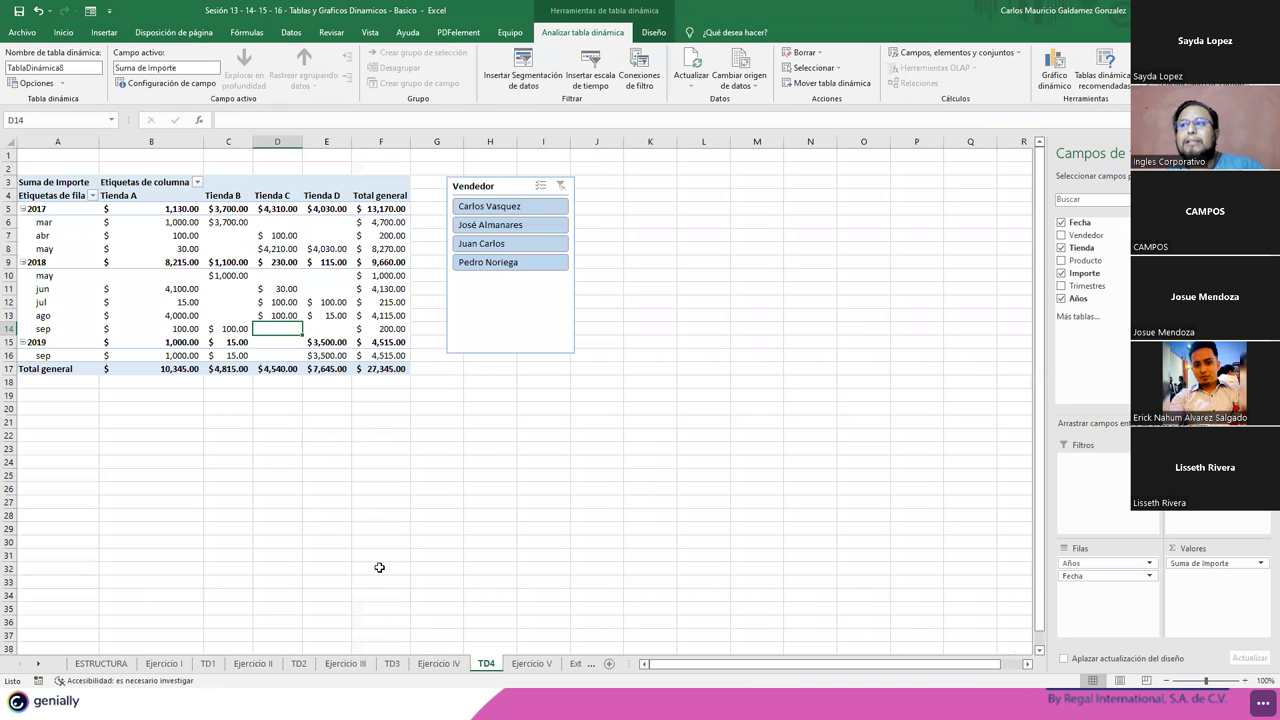
pyautogui.click(528, 300)
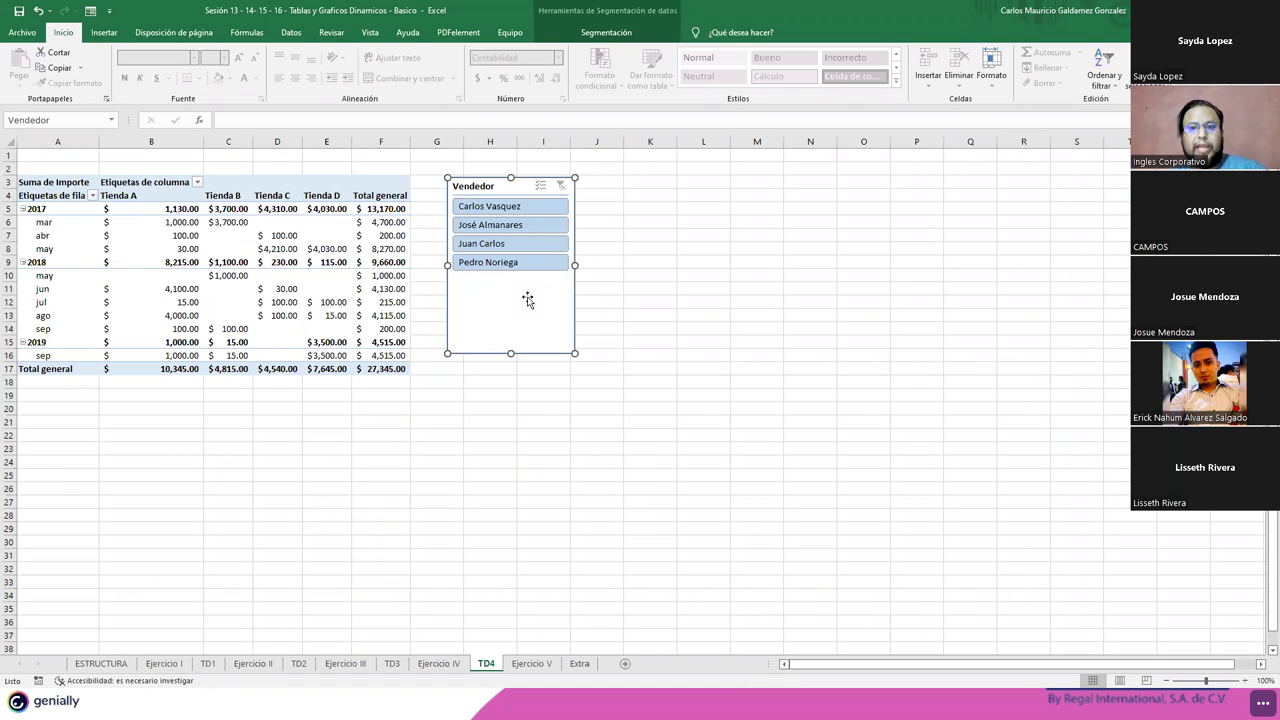
pyautogui.click(326, 288)
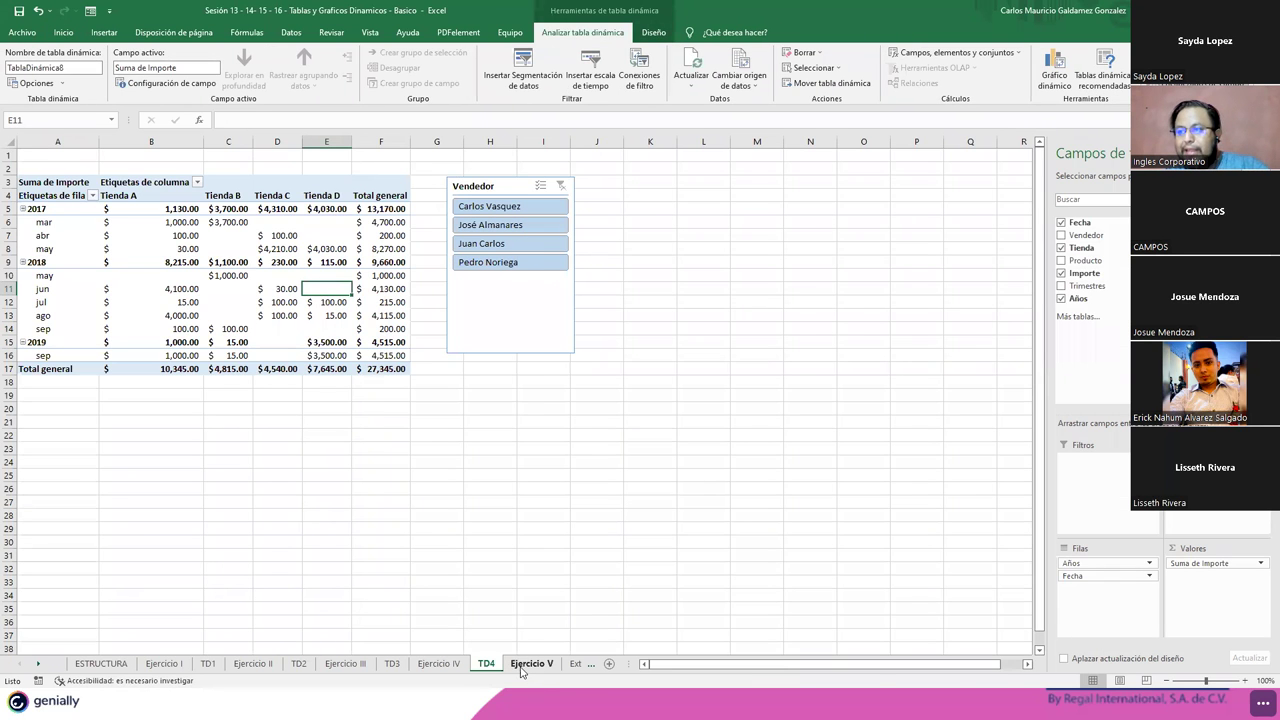
pyautogui.click(521, 665)
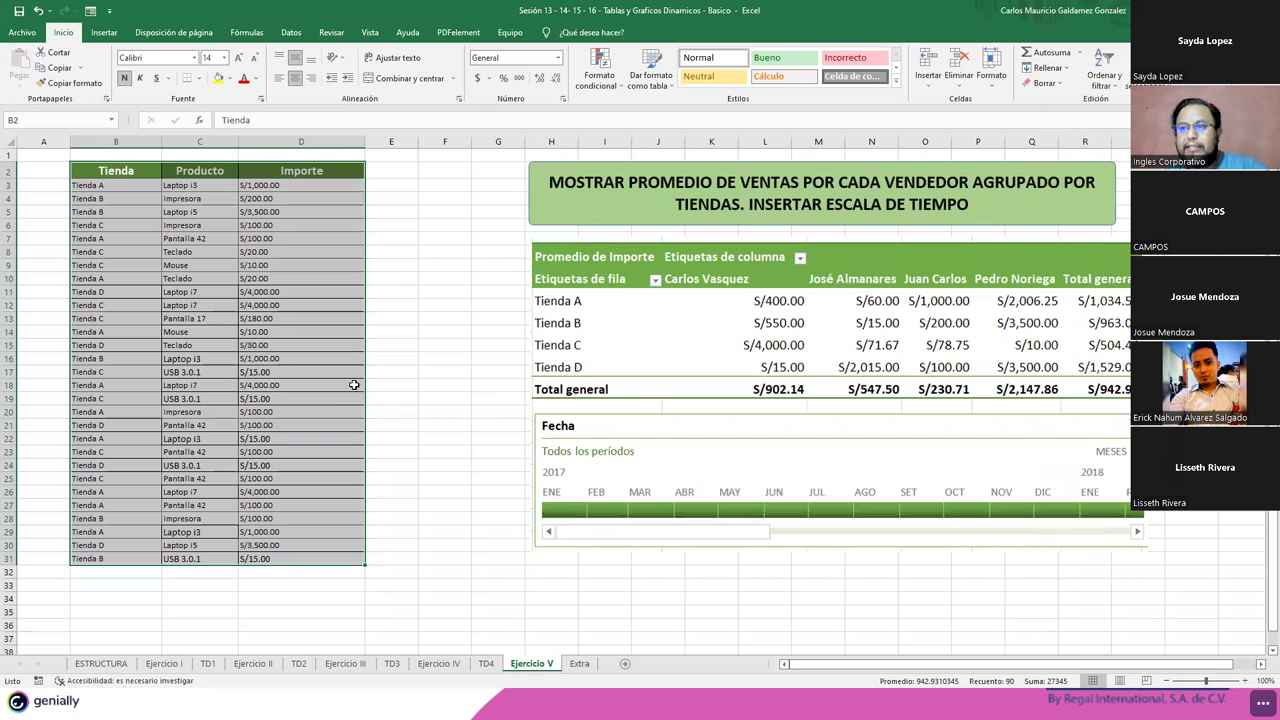
pyautogui.click(286, 450)
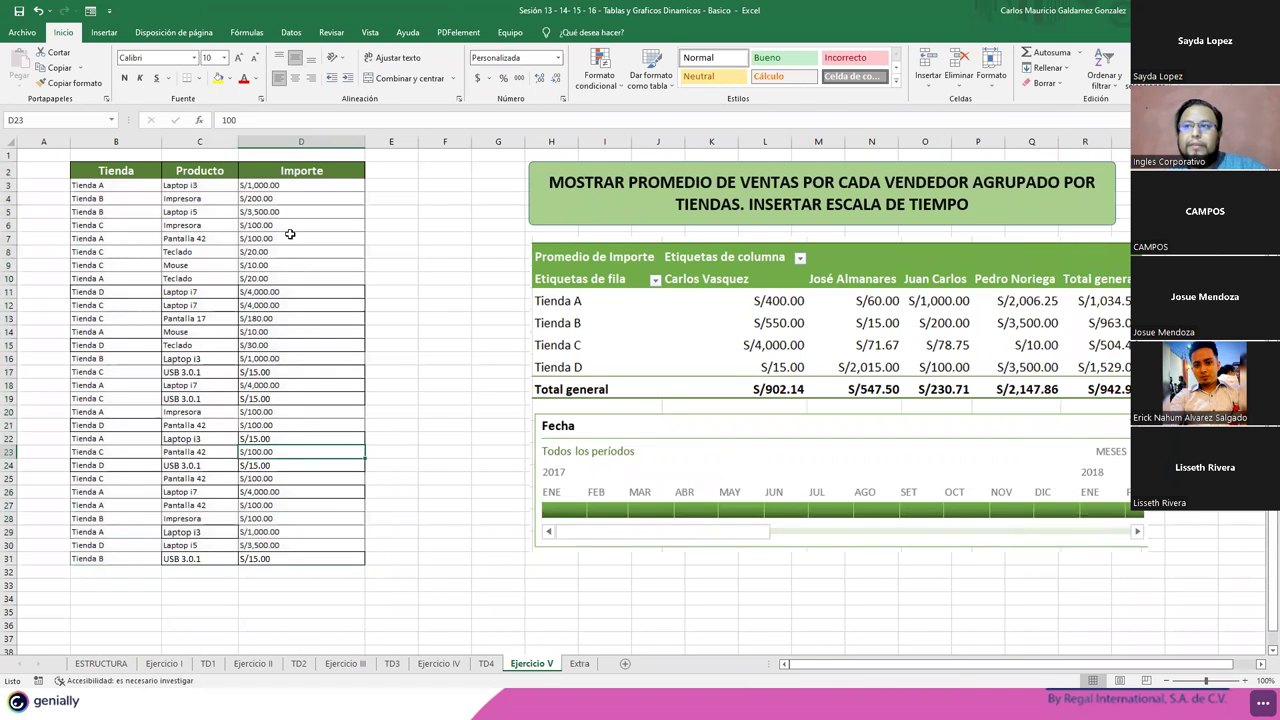
pyautogui.moveTo(284, 186); pyautogui.dragTo(304, 556)
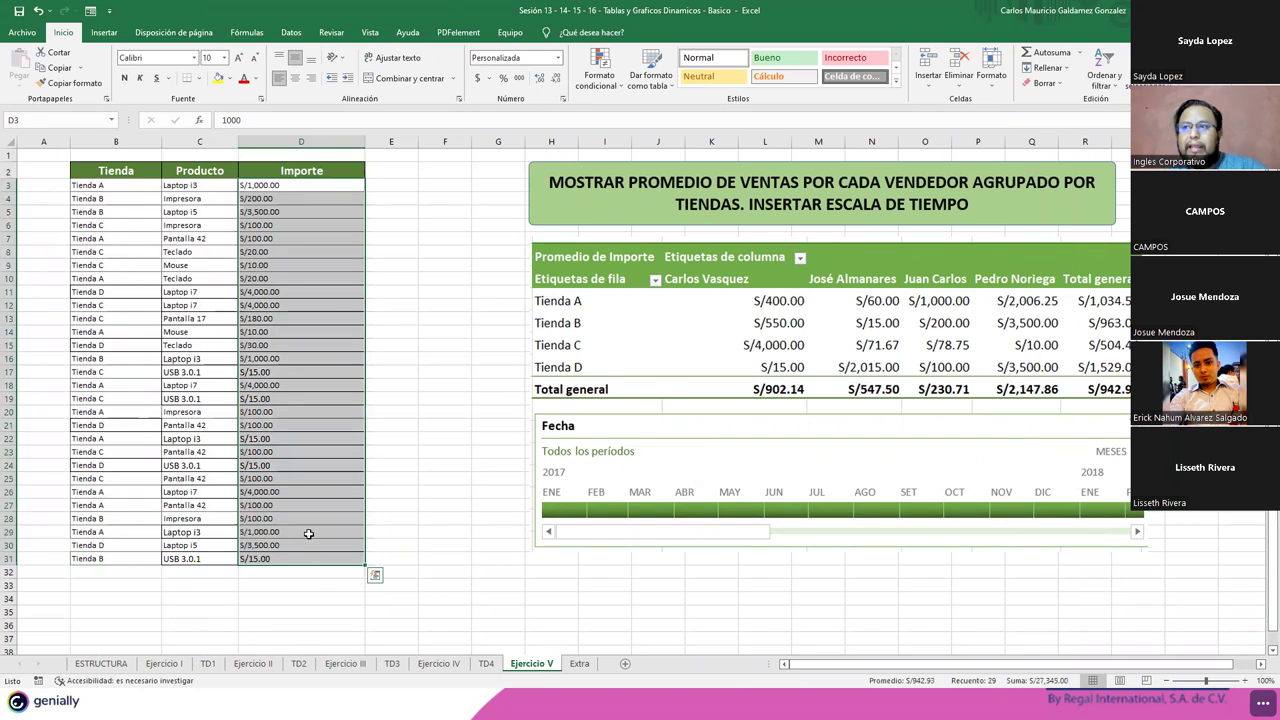
pyautogui.click(478, 78)
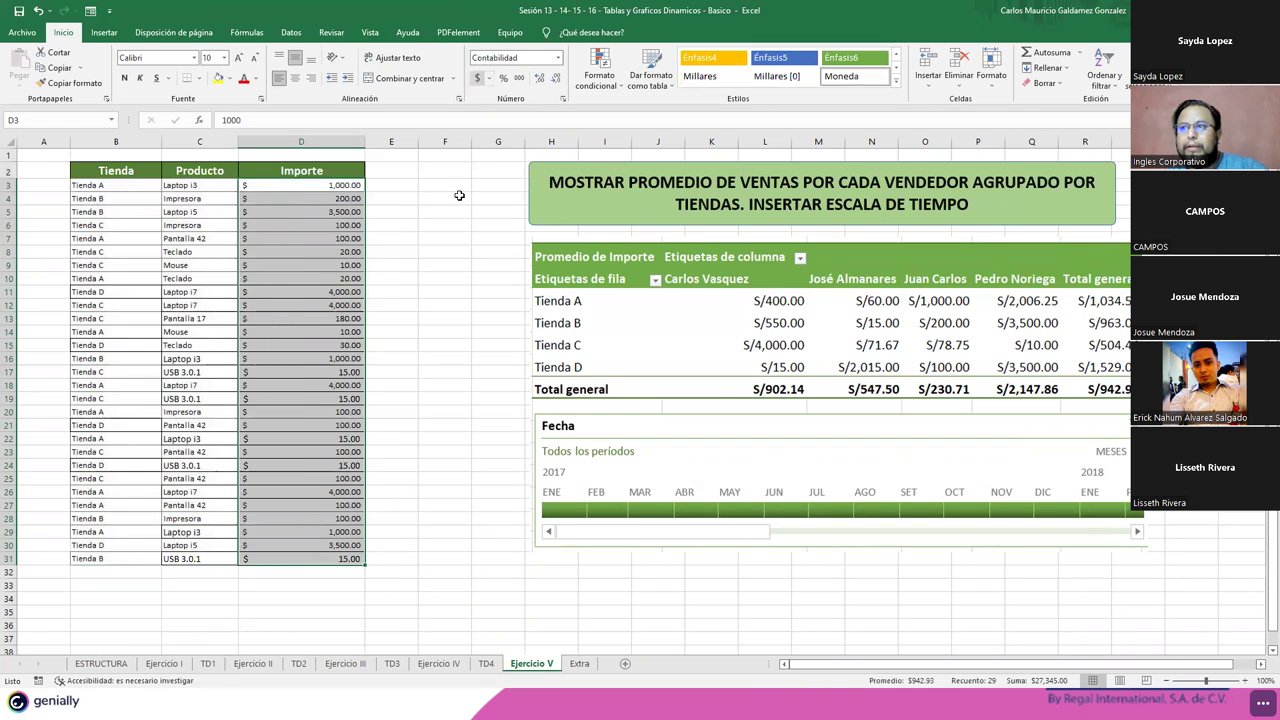
# - Apply Accounting format to the Importe column F3:F31 on Ejercicio IV
pyautogui.click(440, 664)
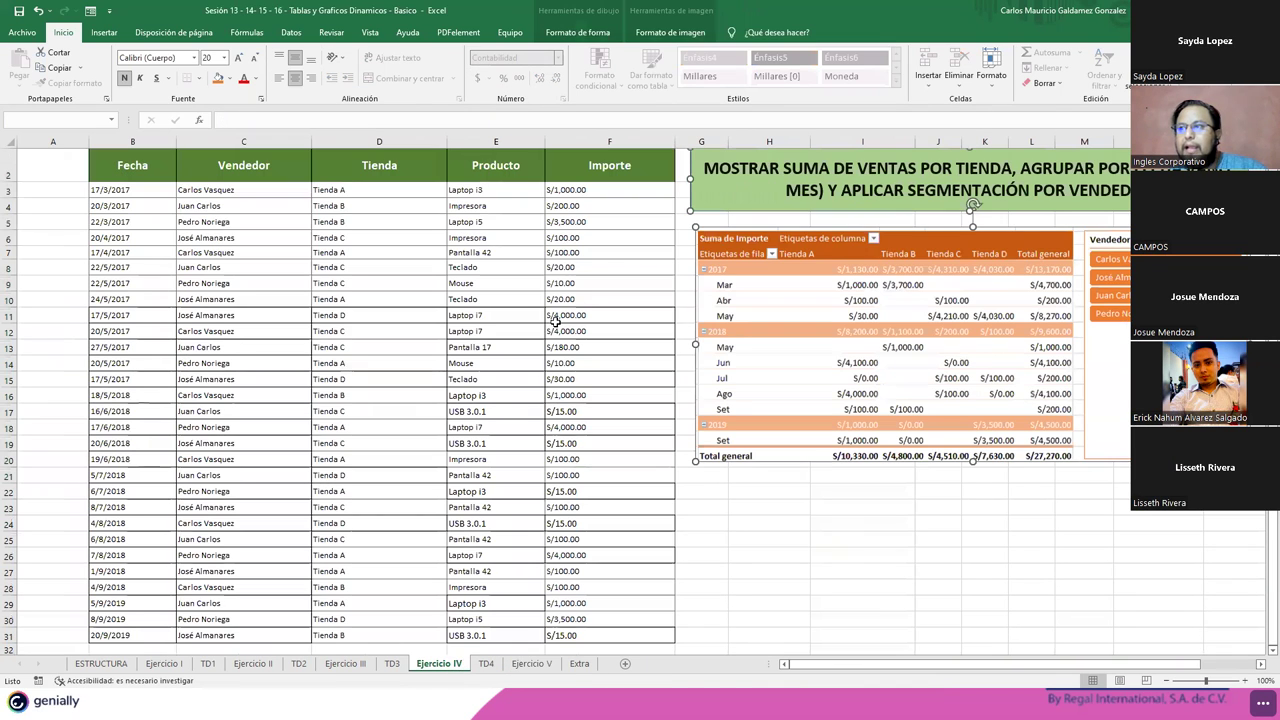
pyautogui.click(582, 190)
pyautogui.hotkey('ctrl', 'shift', 'Down')
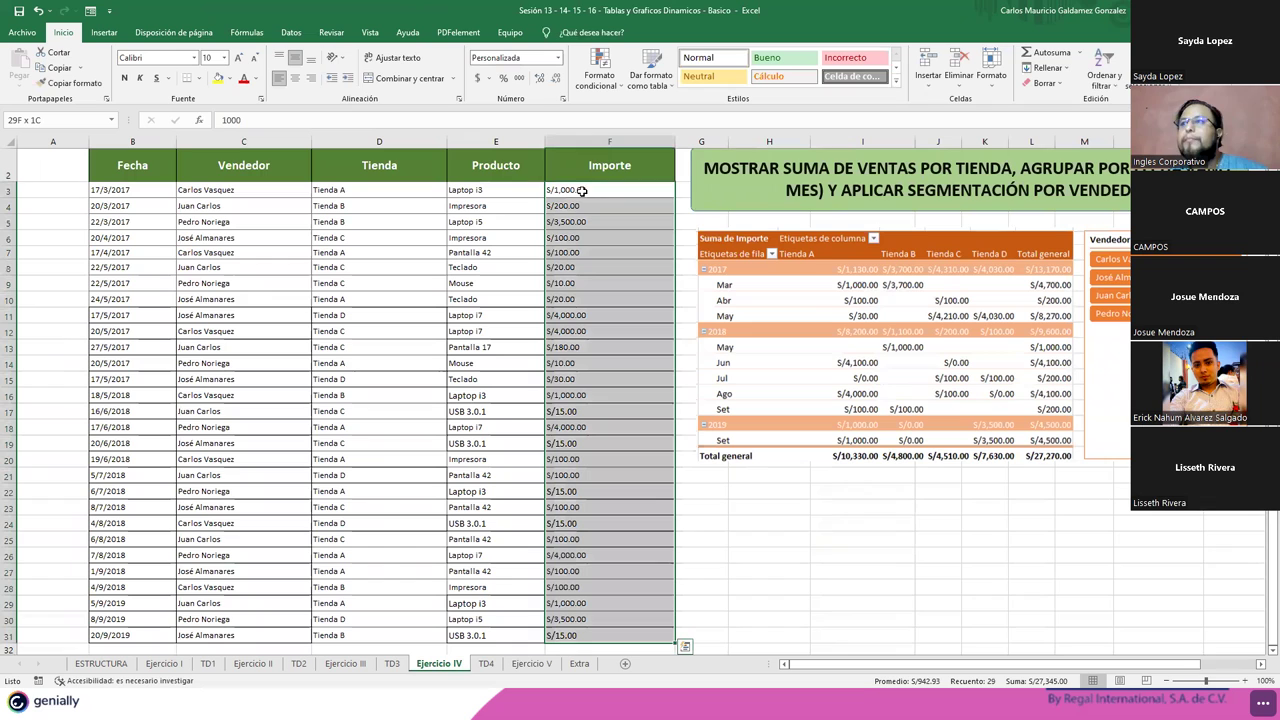
pyautogui.click(478, 78)
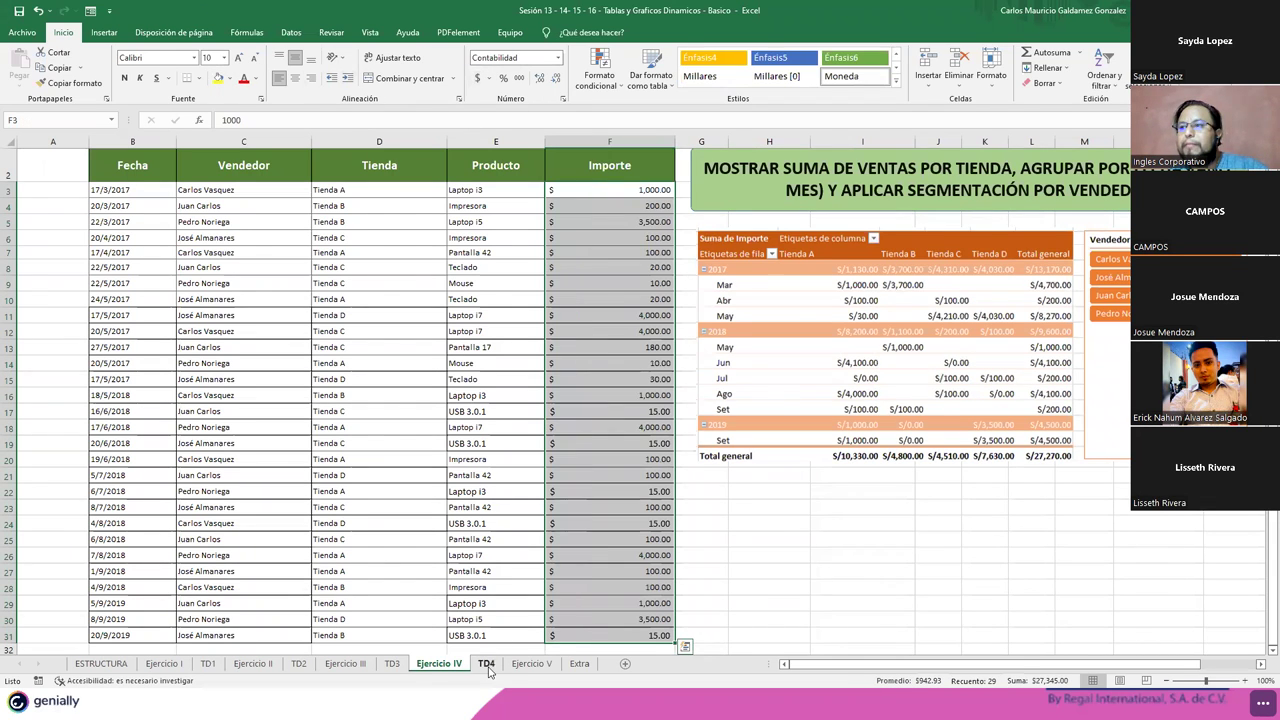
# - Step through the sheets back to ESTRUCTURA, then show the ¡Dudas o Preguntas! closing slide
pyautogui.click(486, 664)
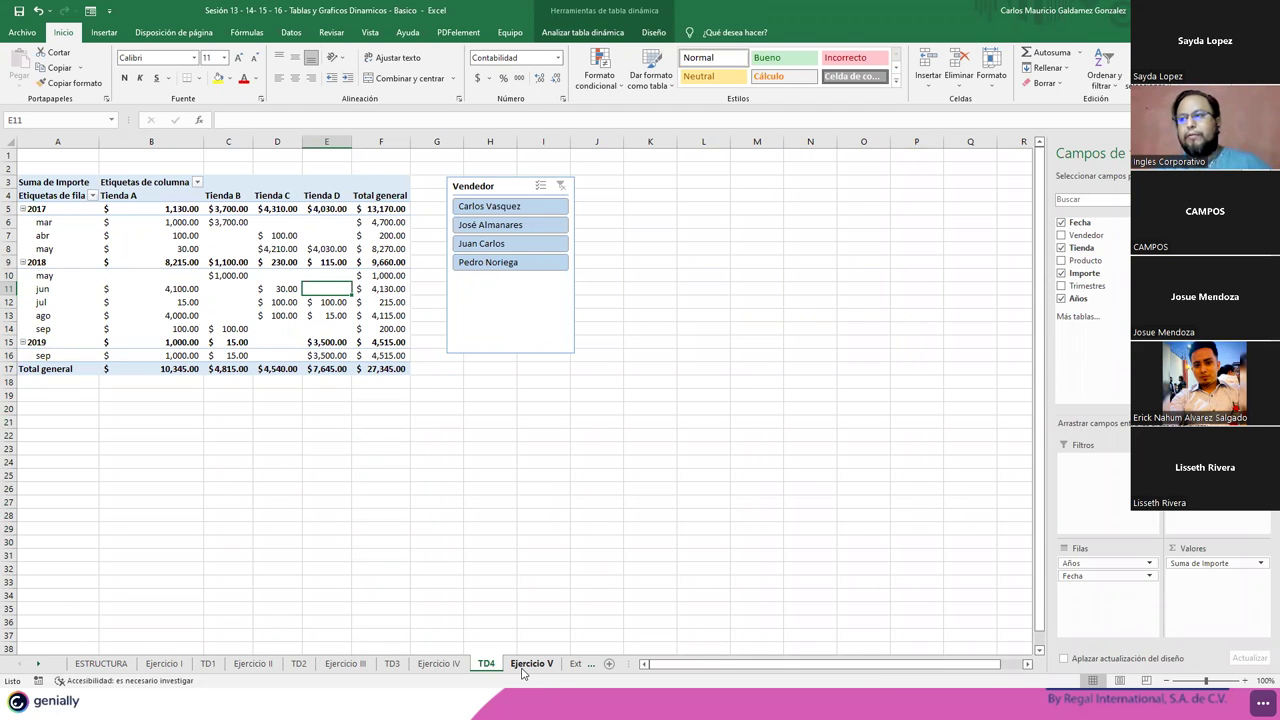
pyautogui.click(530, 664)
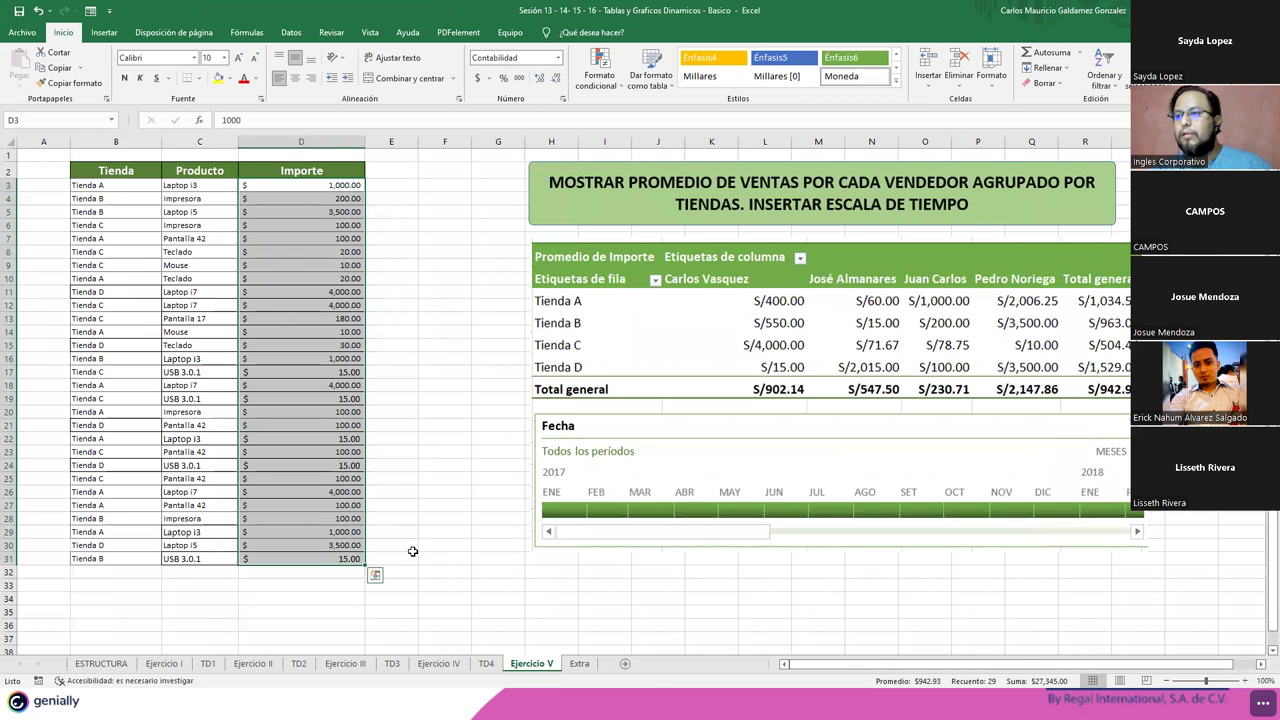
pyautogui.click(484, 665)
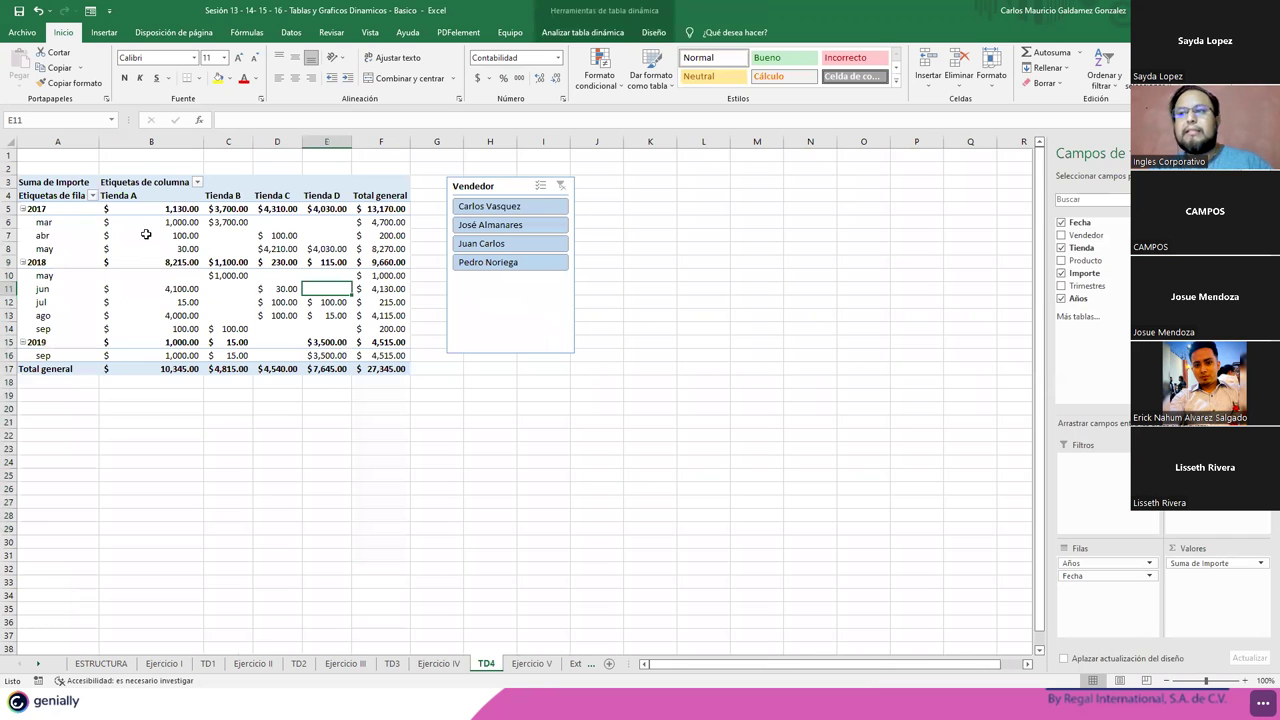
pyautogui.click(438, 664)
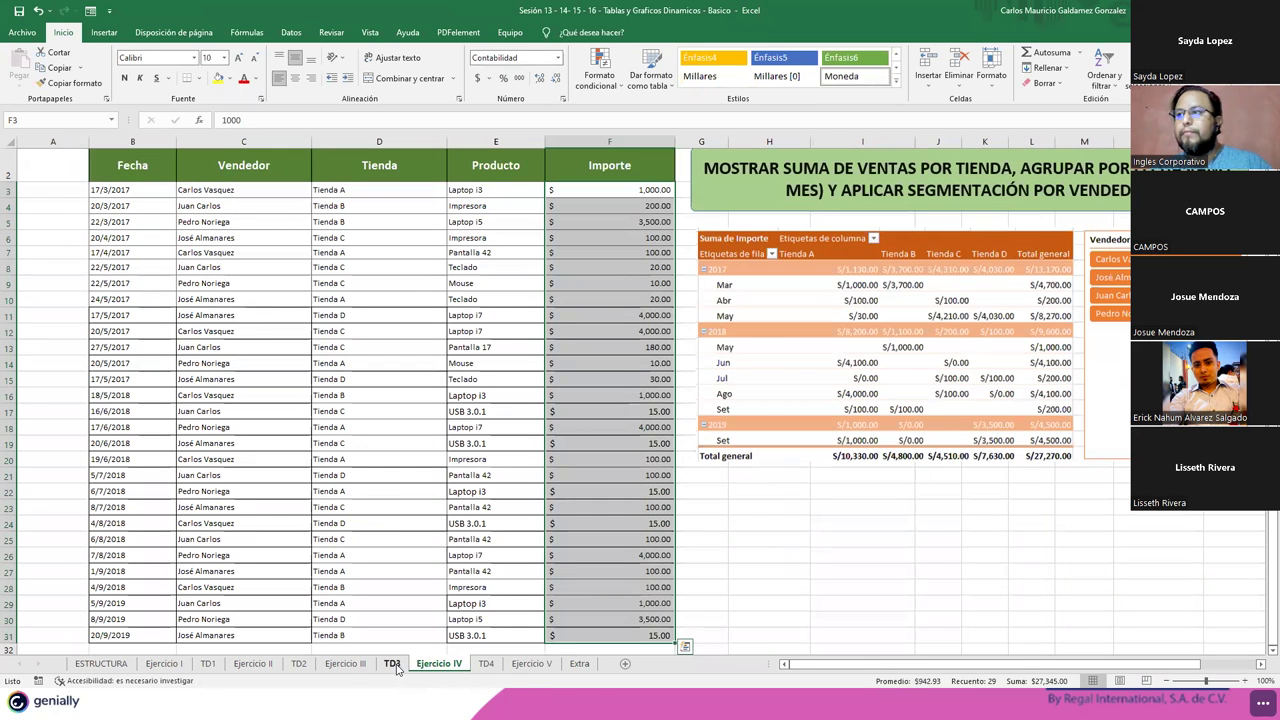
pyautogui.click(392, 664)
pyautogui.click(345, 664)
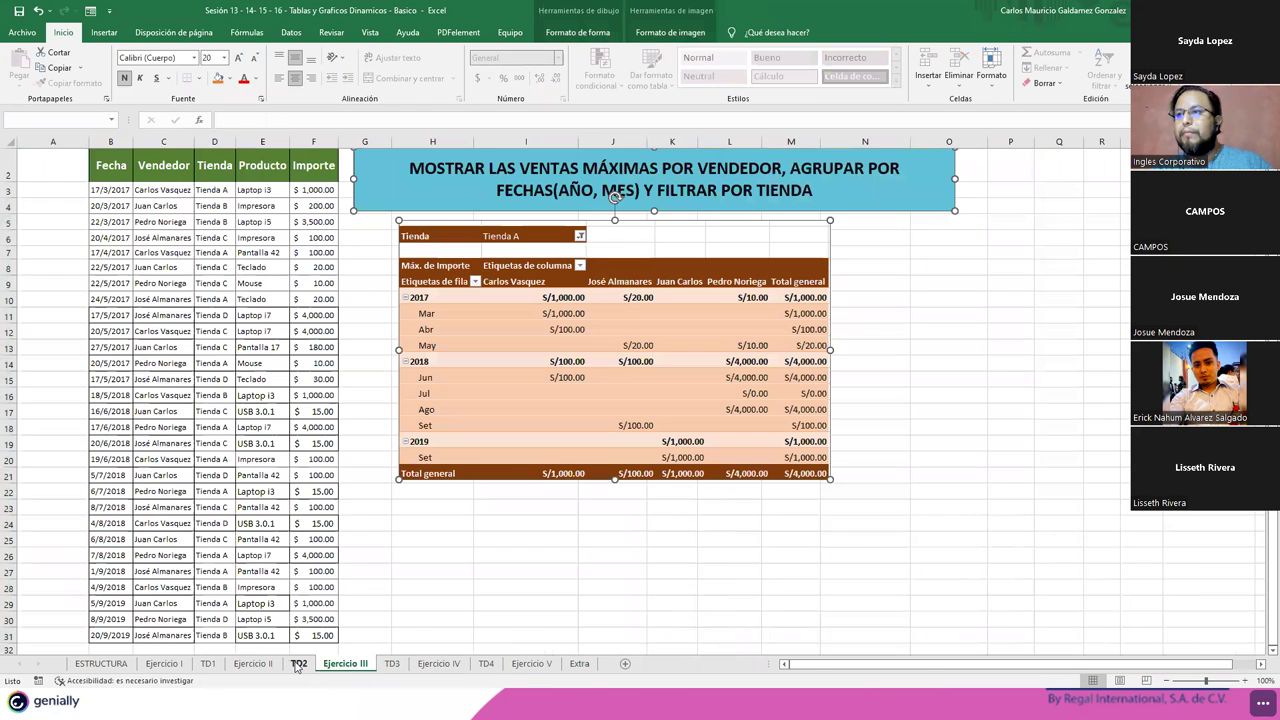
pyautogui.click(298, 664)
pyautogui.click(260, 666)
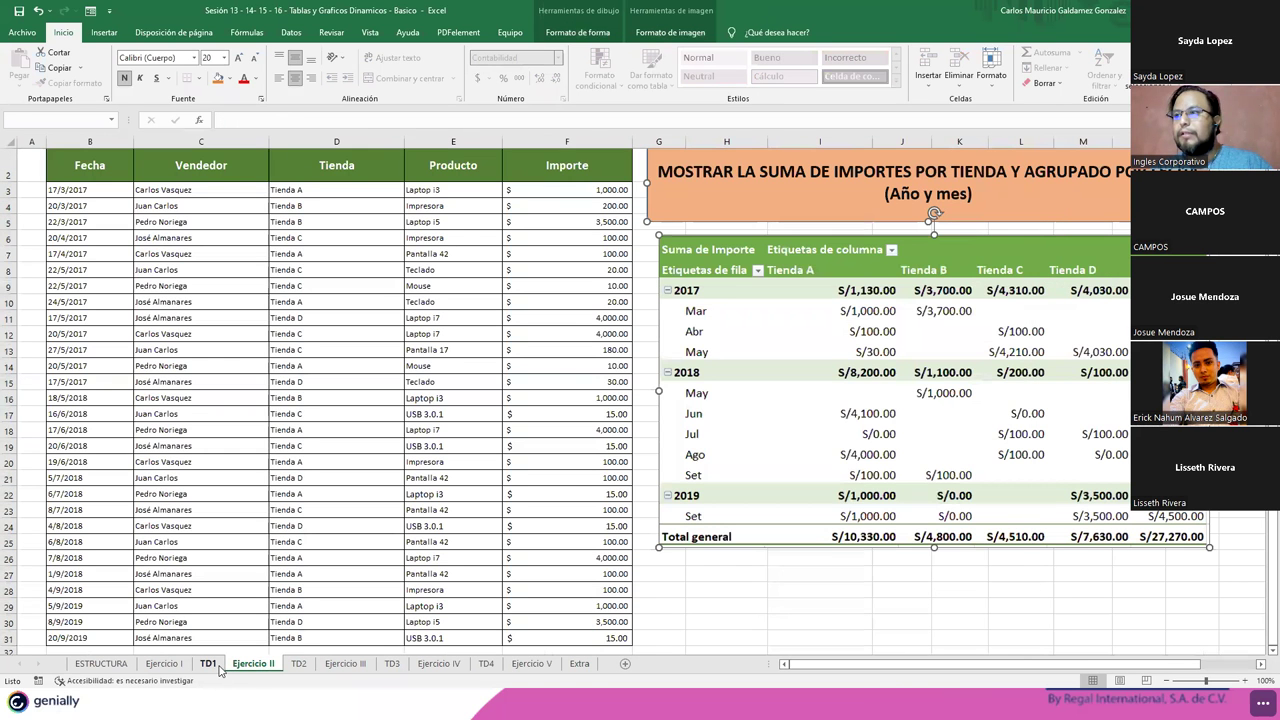
pyautogui.click(208, 664)
pyautogui.click(163, 664)
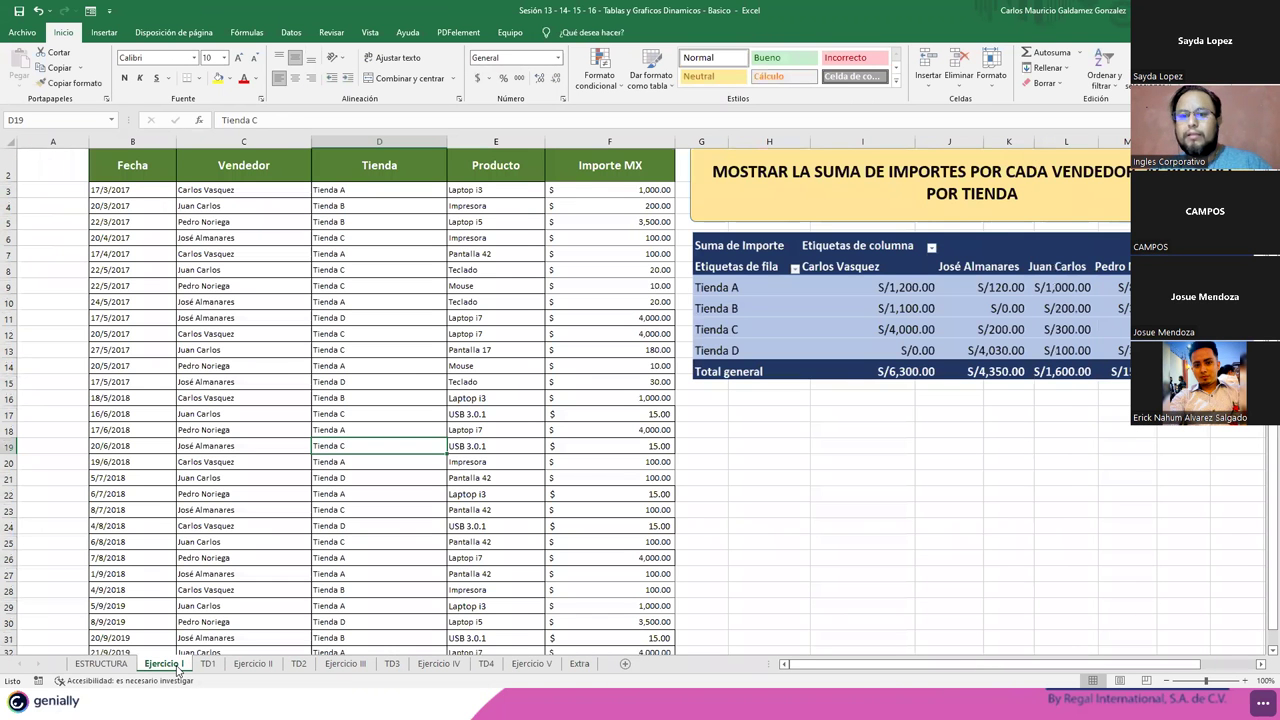
pyautogui.click(130, 664)
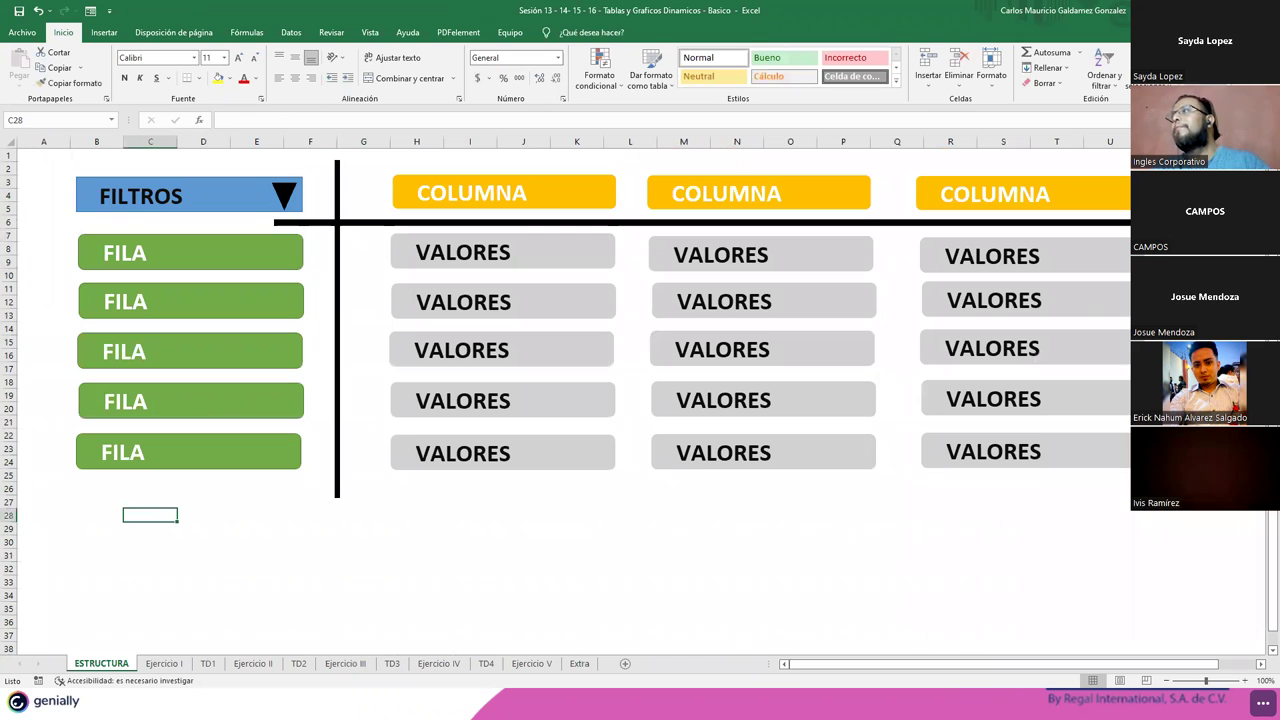
pyautogui.hotkey('alt', 'Tab')
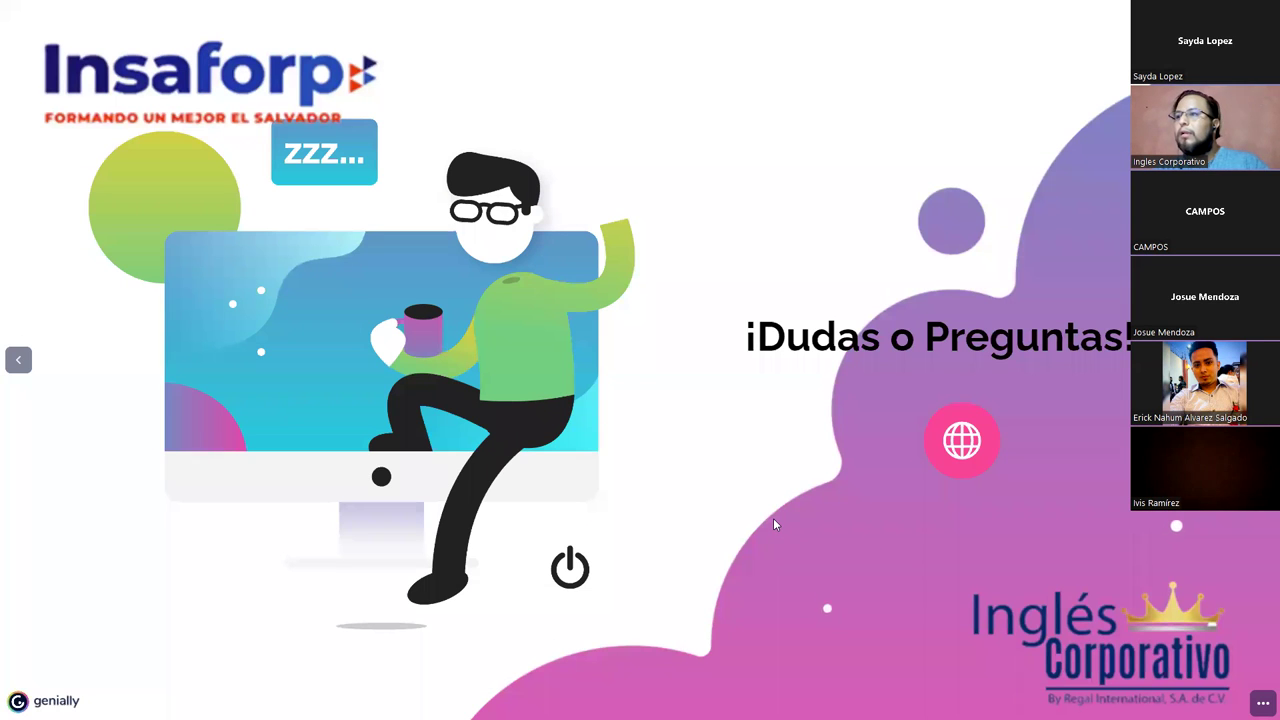
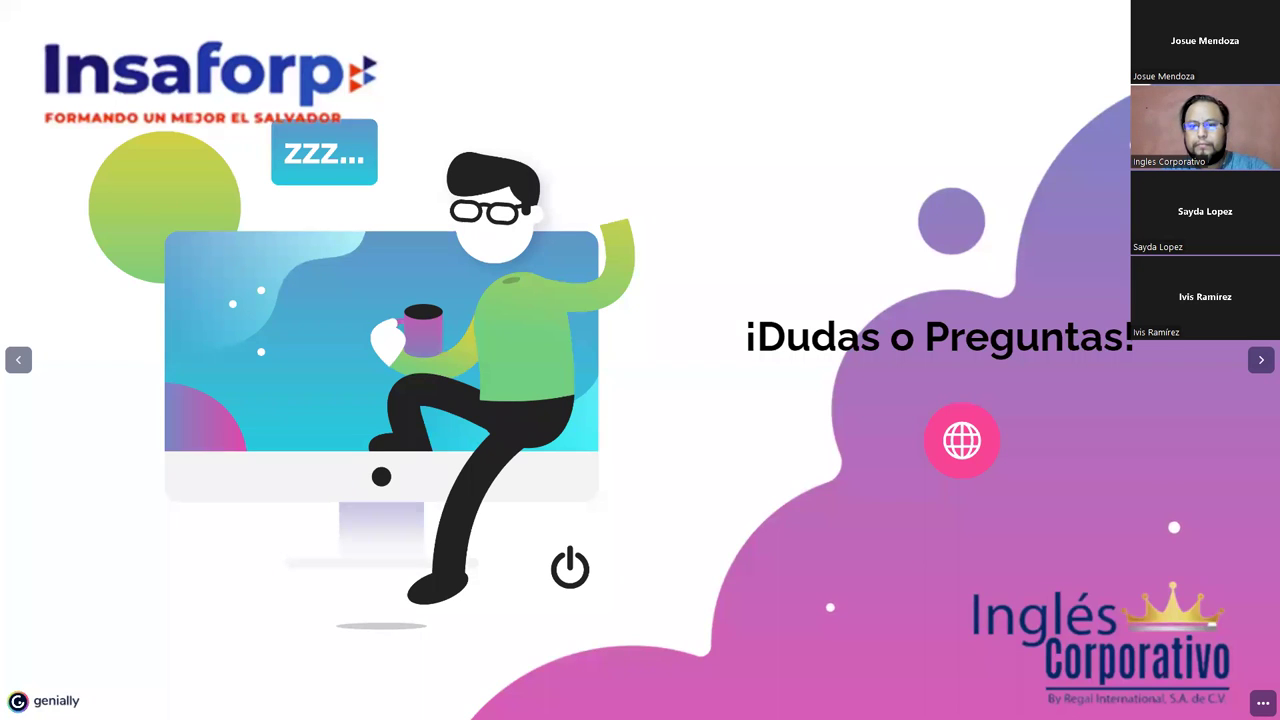
# - Back in Excel, check the Ejercicio V, TD4 and Ejercicio IV sheets, ending on Ejercicio V
pyautogui.hotkey('alt', 'Tab')
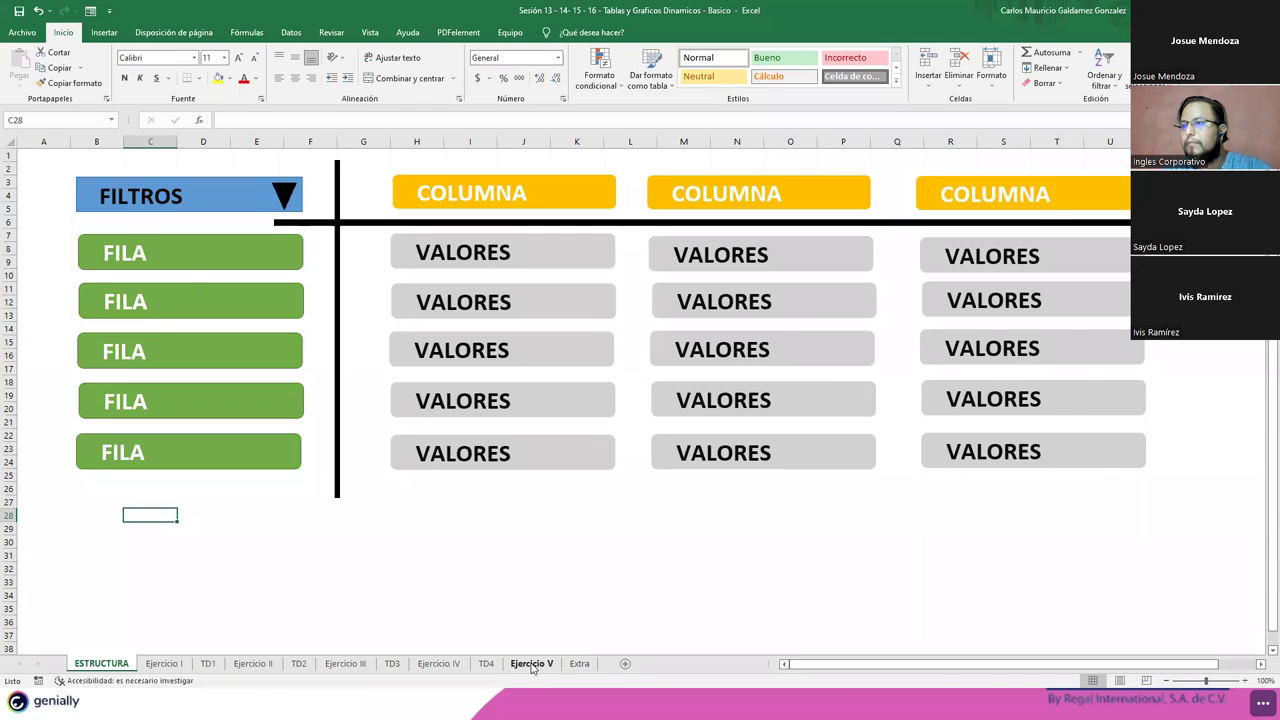
pyautogui.click(531, 664)
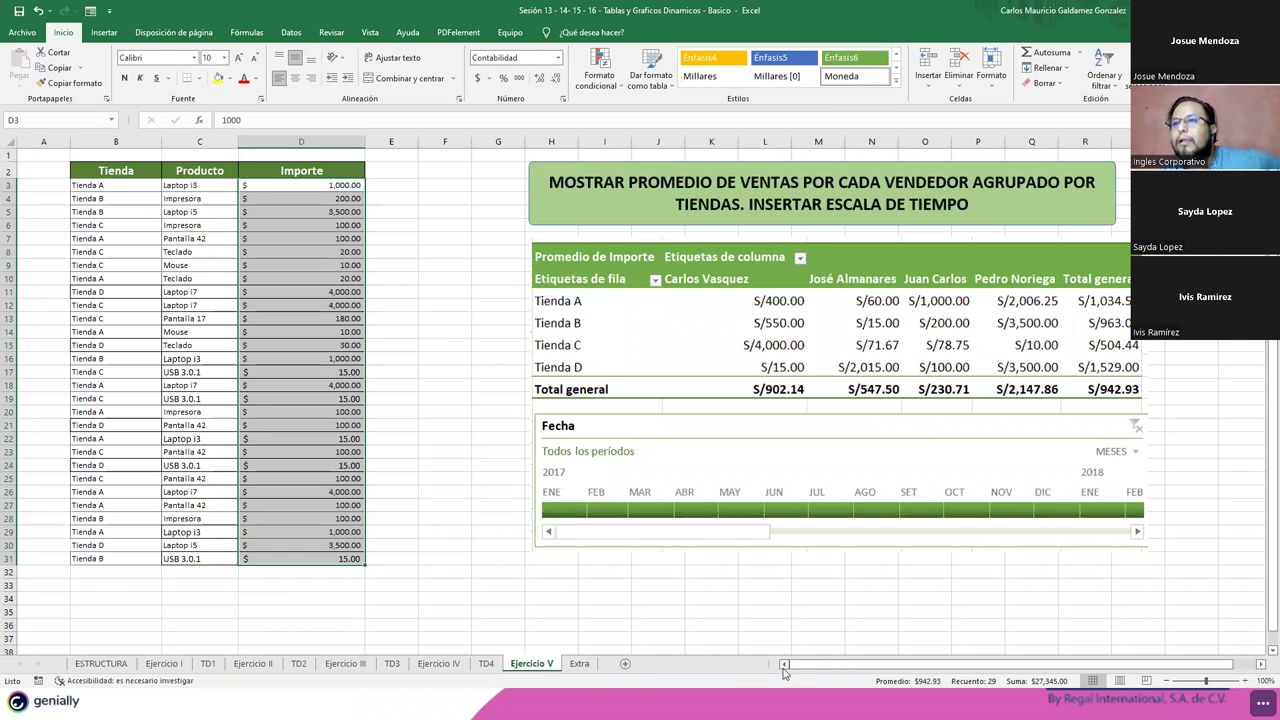
pyautogui.click(486, 664)
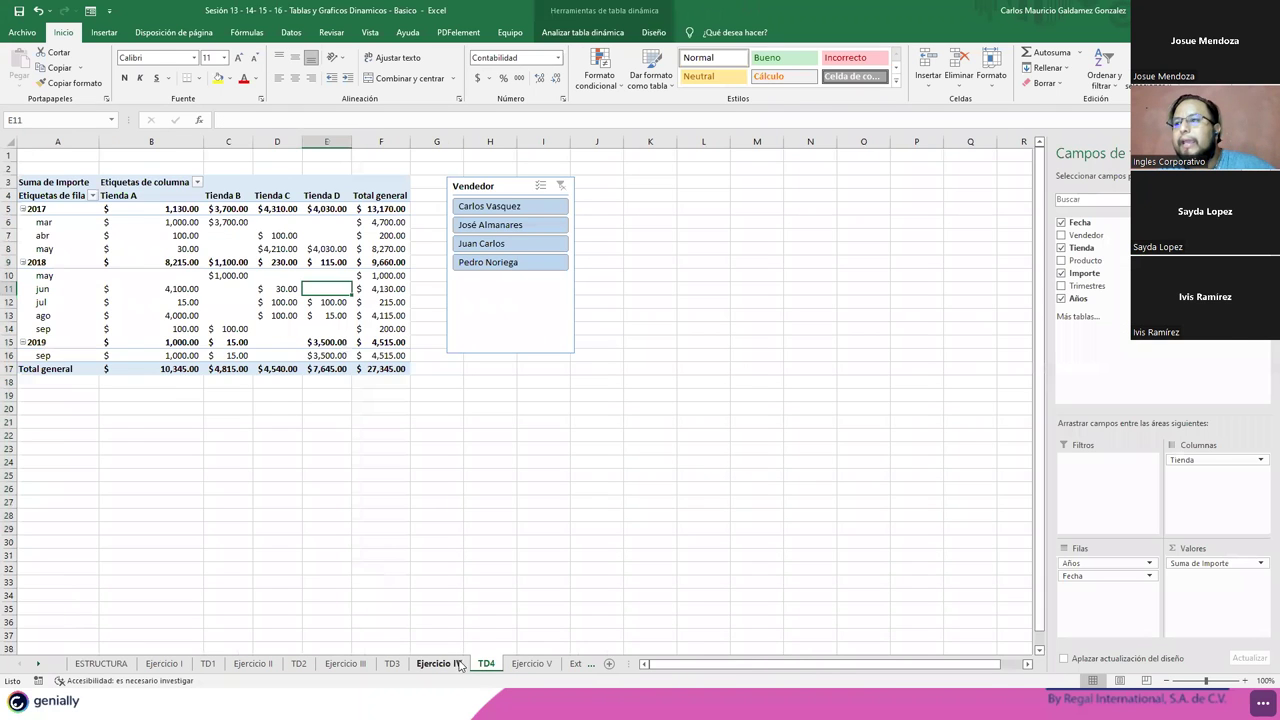
pyautogui.click(519, 669)
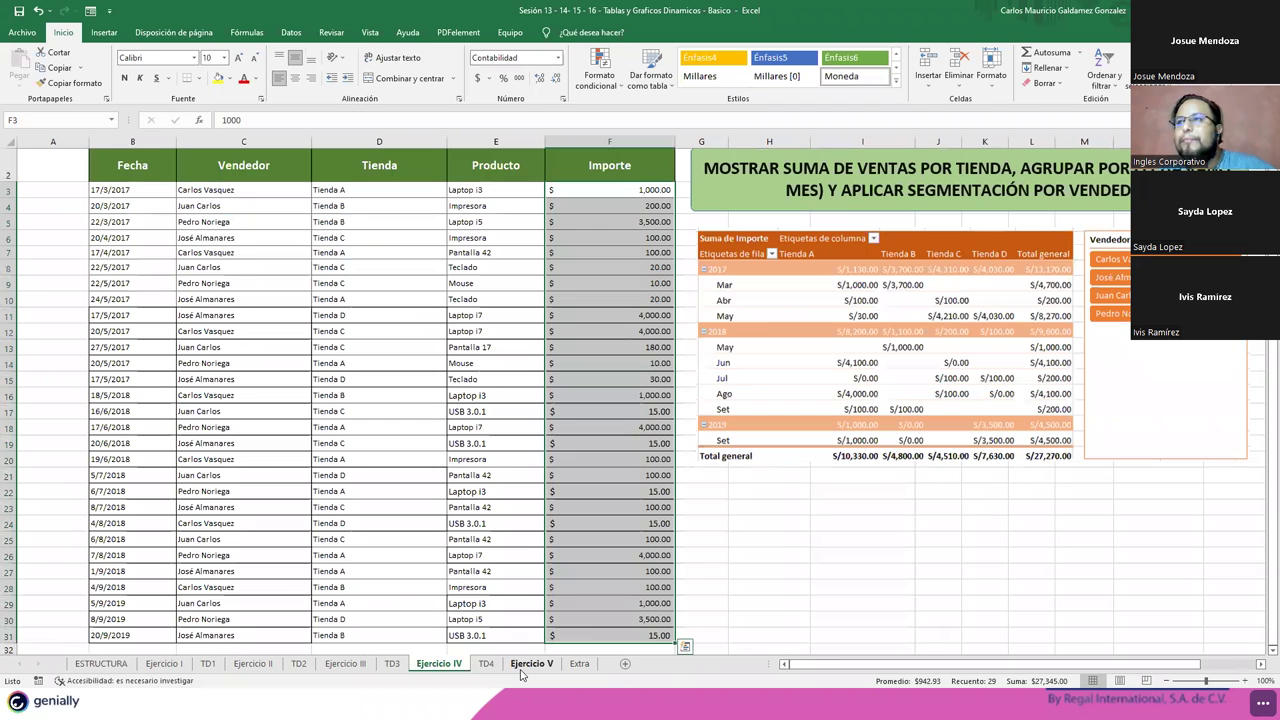
pyautogui.click(521, 669)
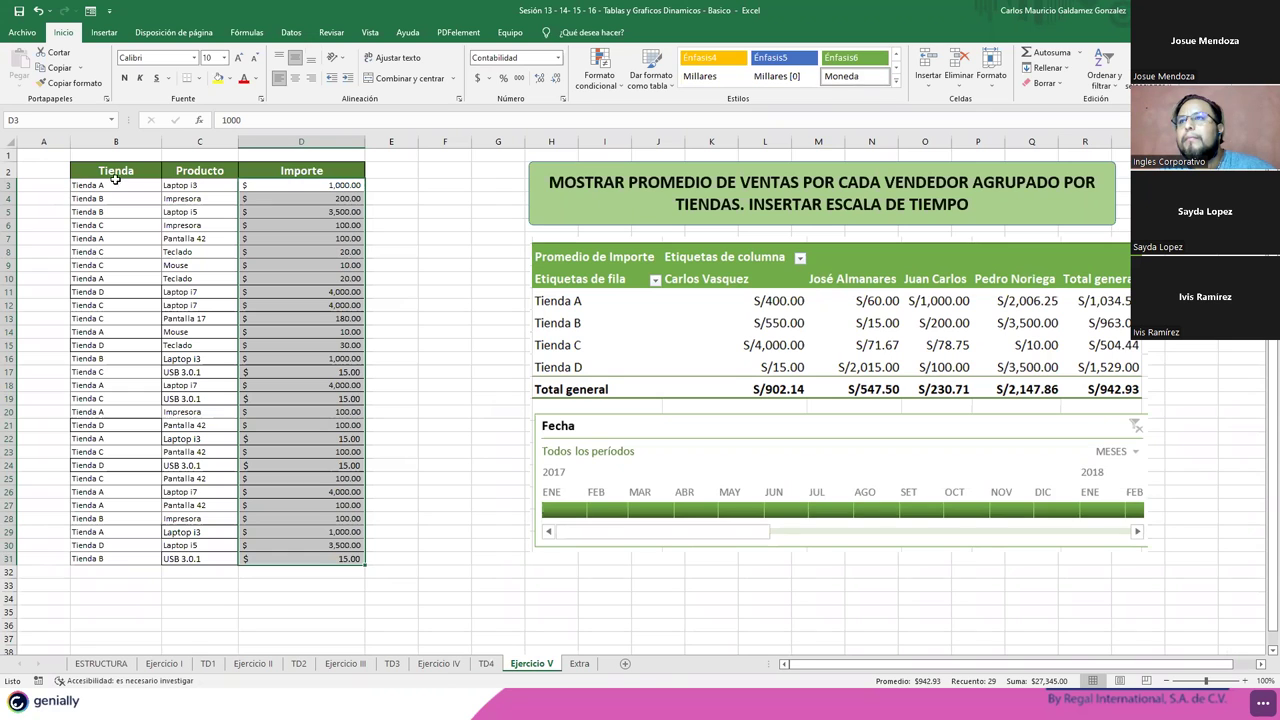
pyautogui.click(487, 664)
pyautogui.click(517, 664)
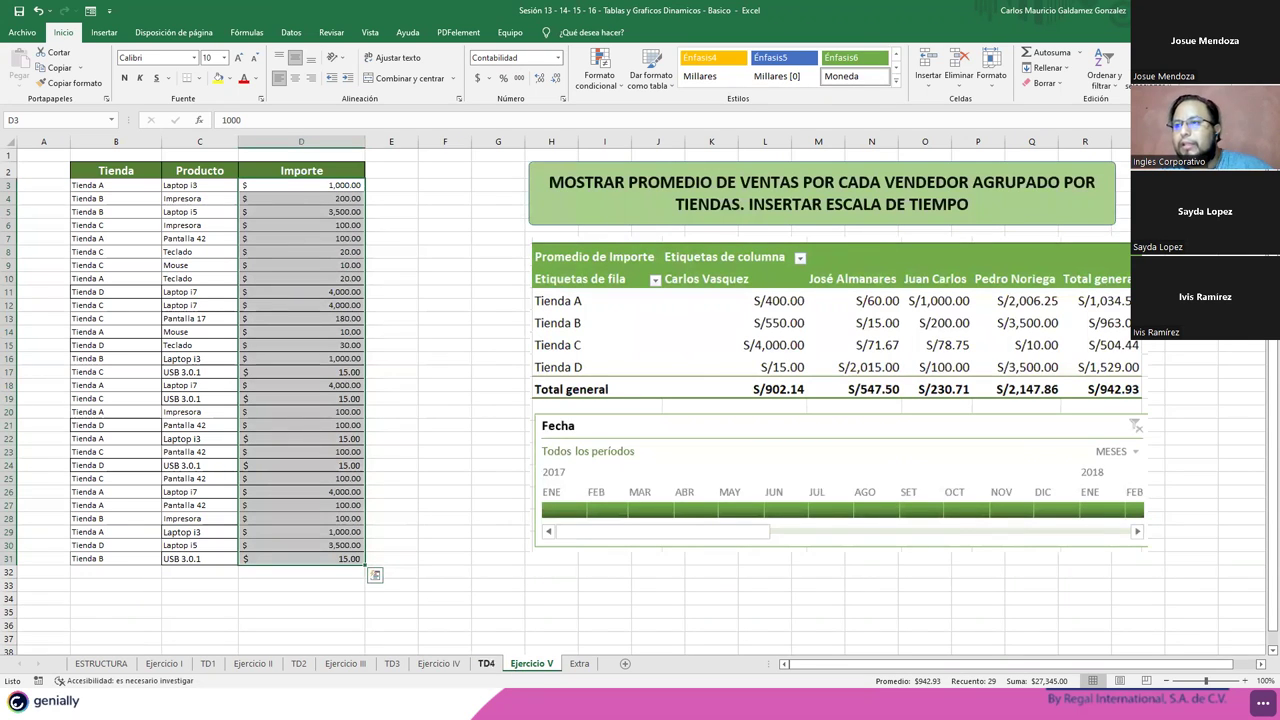
# - Copy the full Fecha–Vendedor–Tienda–Producto–Importe table from the Ejercicio IV sheet
pyautogui.moveTo(104, 181); pyautogui.dragTo(134, 558)
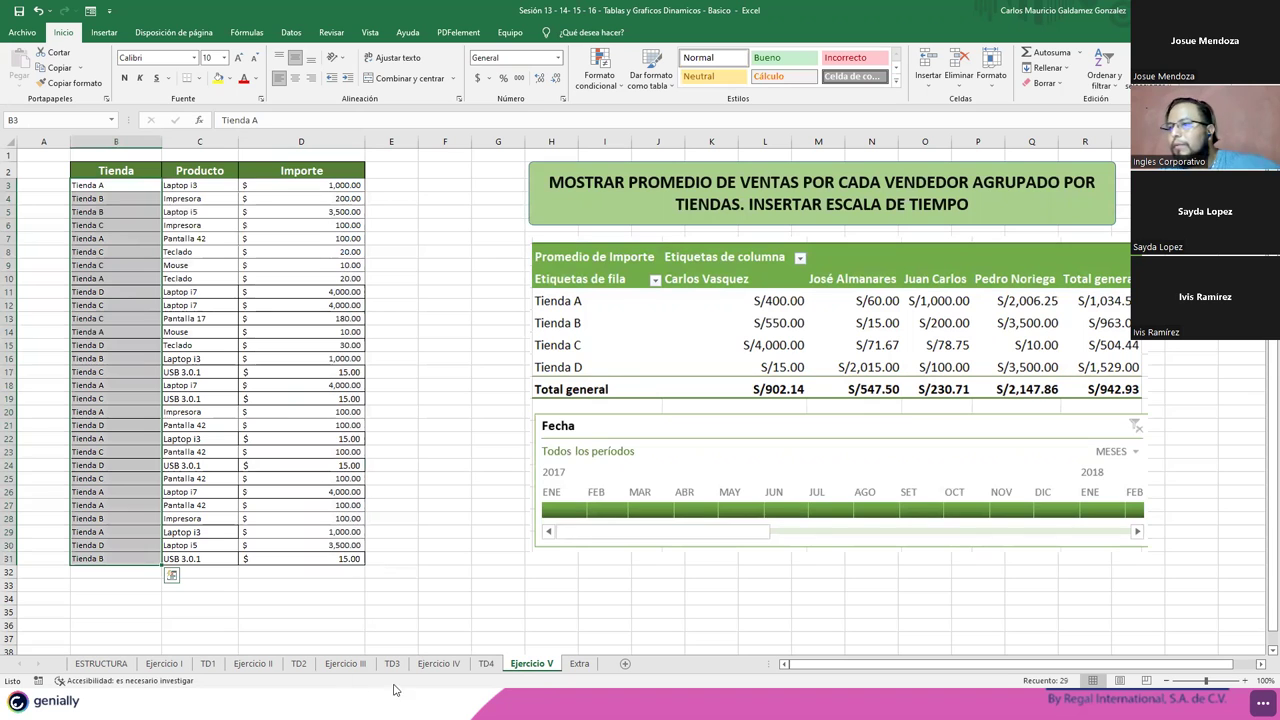
pyautogui.click(440, 664)
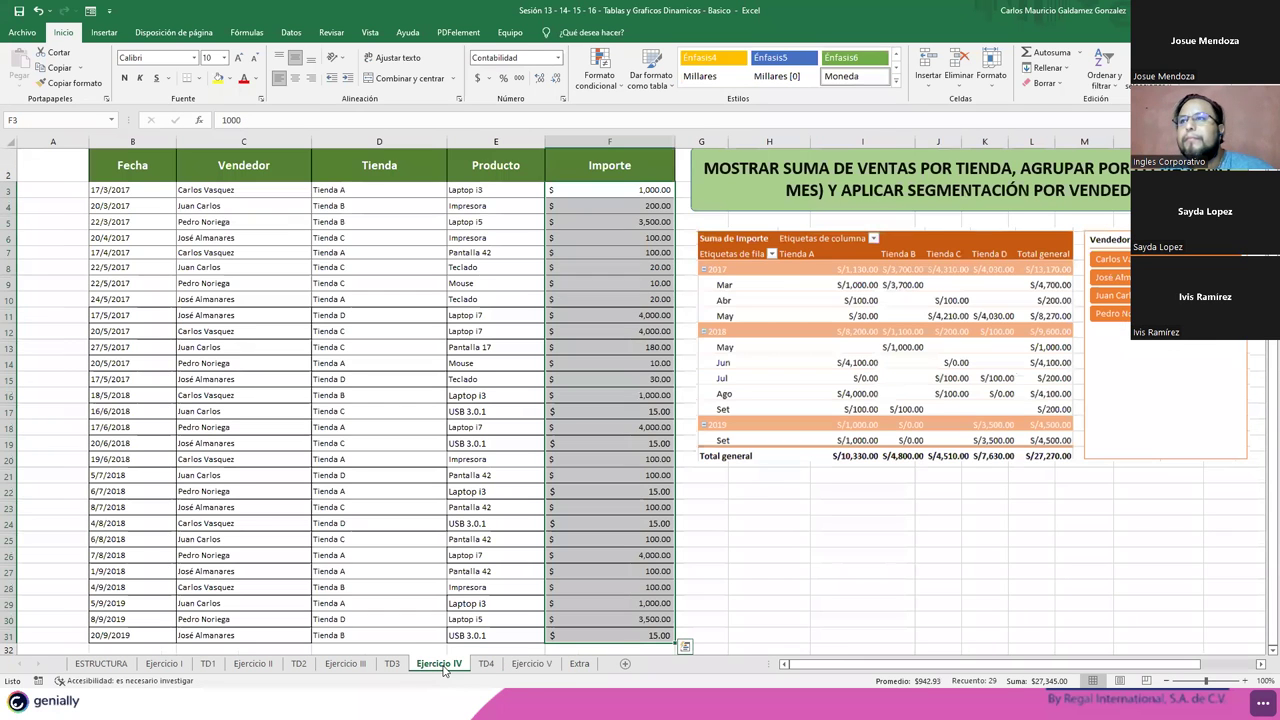
pyautogui.click(536, 665)
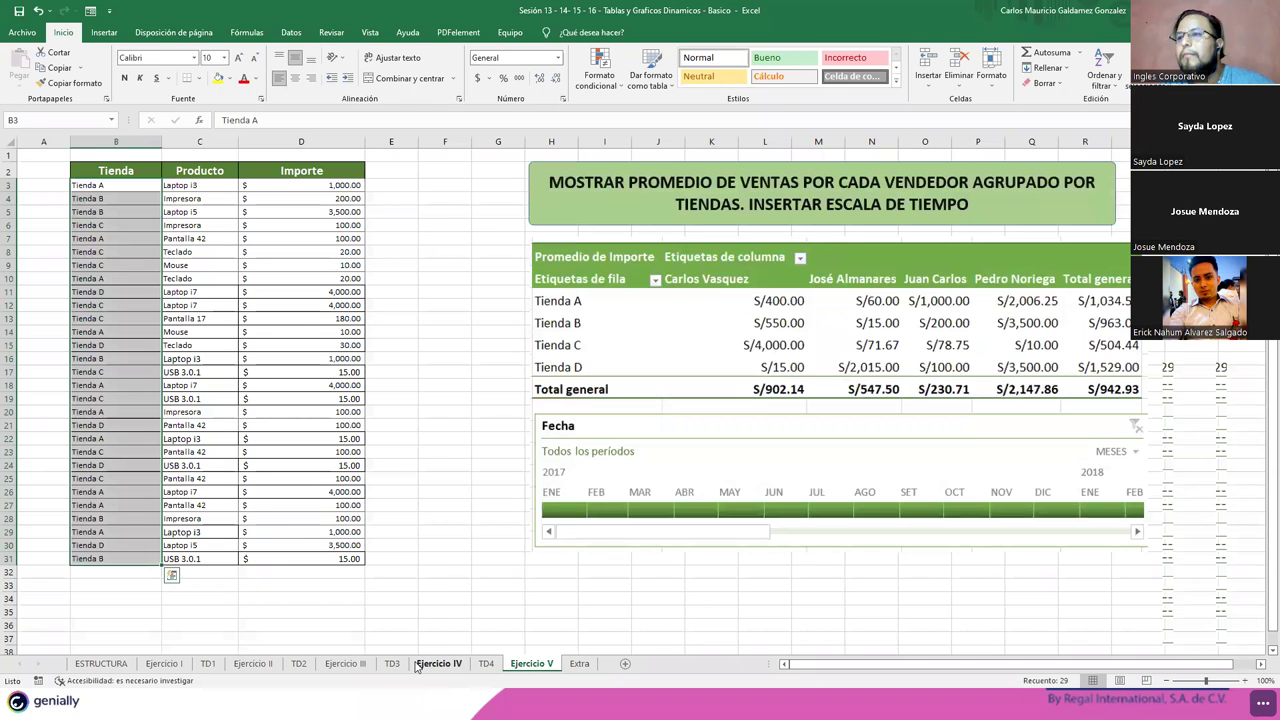
pyautogui.click(418, 665)
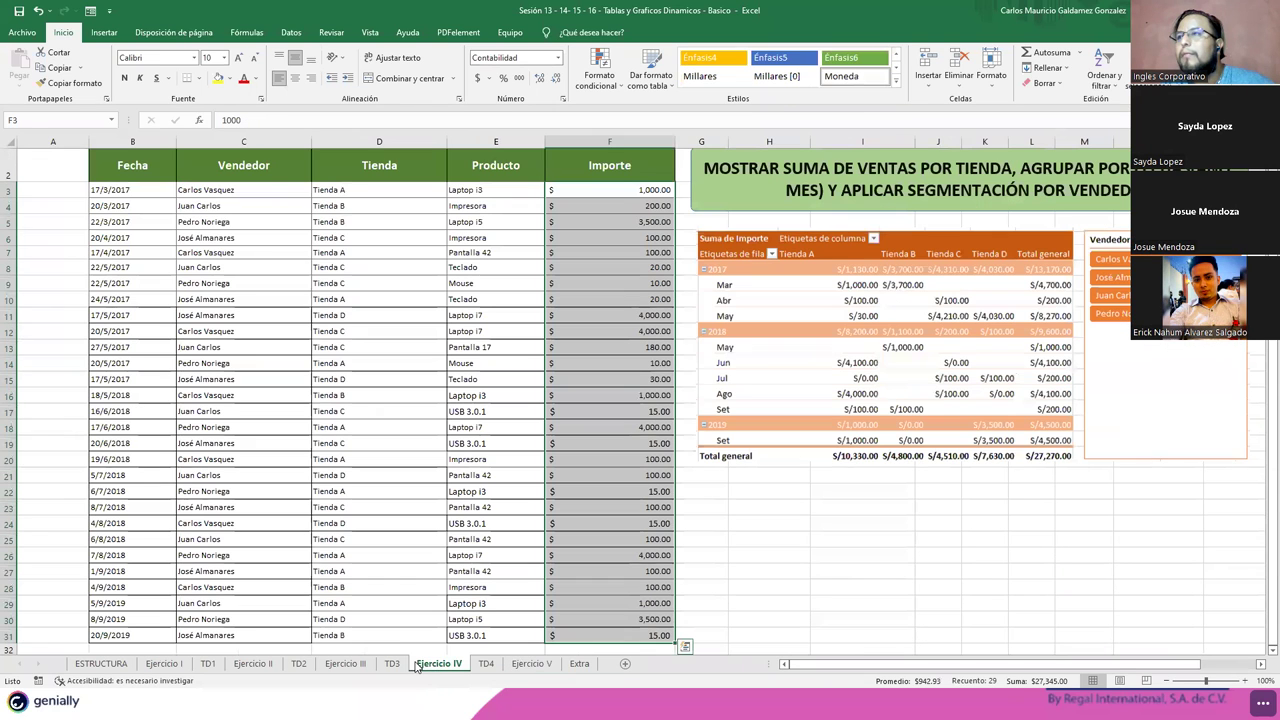
pyautogui.click(129, 172)
pyautogui.scroll(-3, 579, 450)
pyautogui.keyDown('shift'); pyautogui.click(579, 499); pyautogui.keyUp('shift')
pyautogui.hotkey('ctrl', 'c')
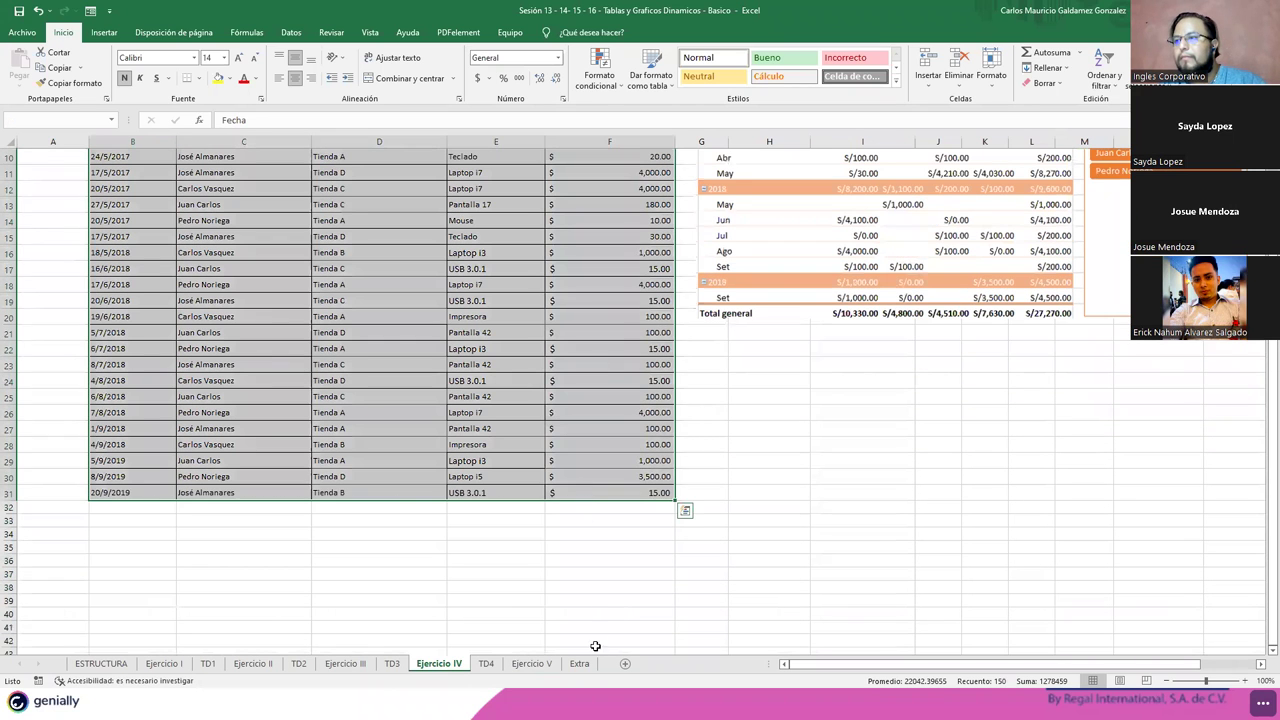
# - Insert the copied cells at column A of Ejercicio V, shifting existing cells right
pyautogui.click(531, 663)
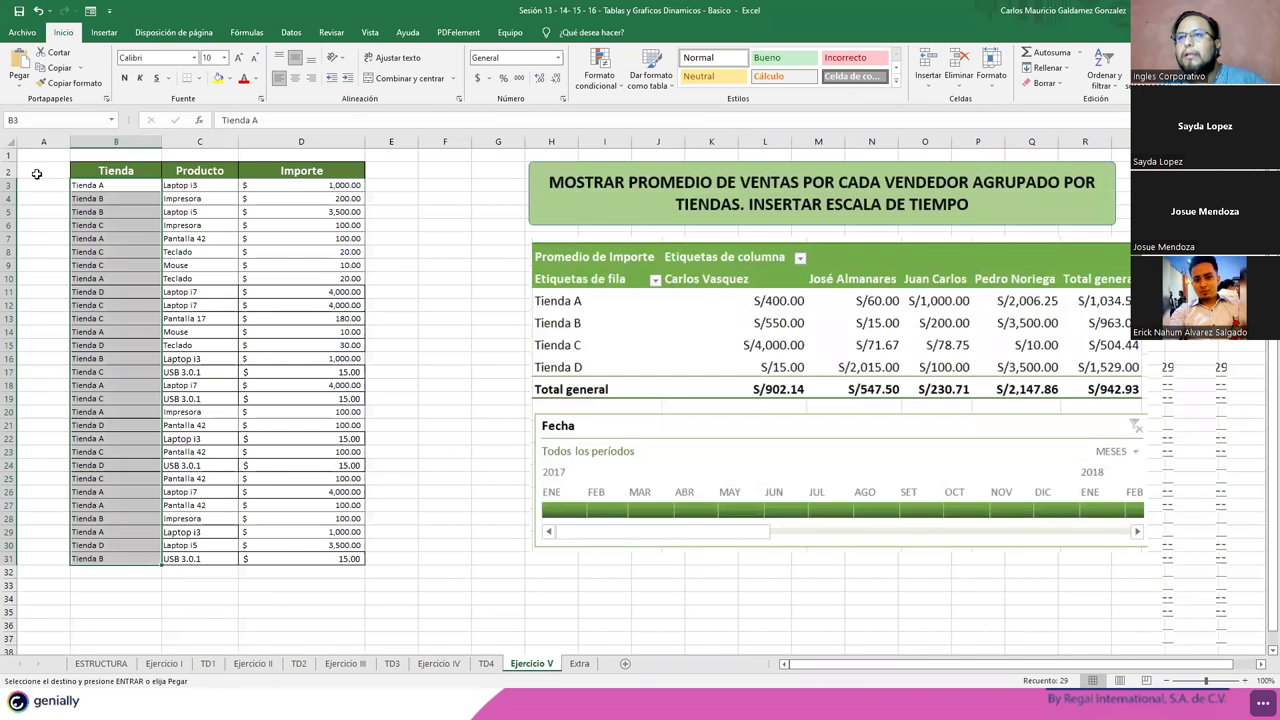
pyautogui.rightClick(40, 142)
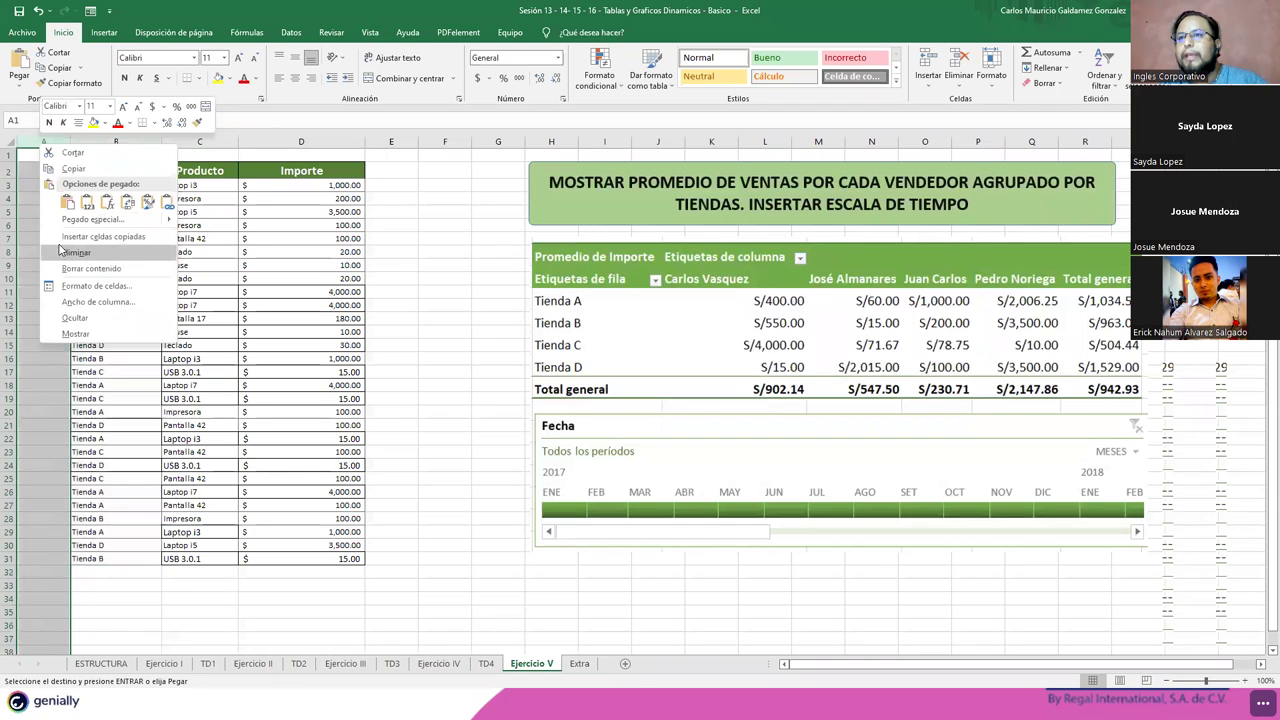
pyautogui.press('Escape')
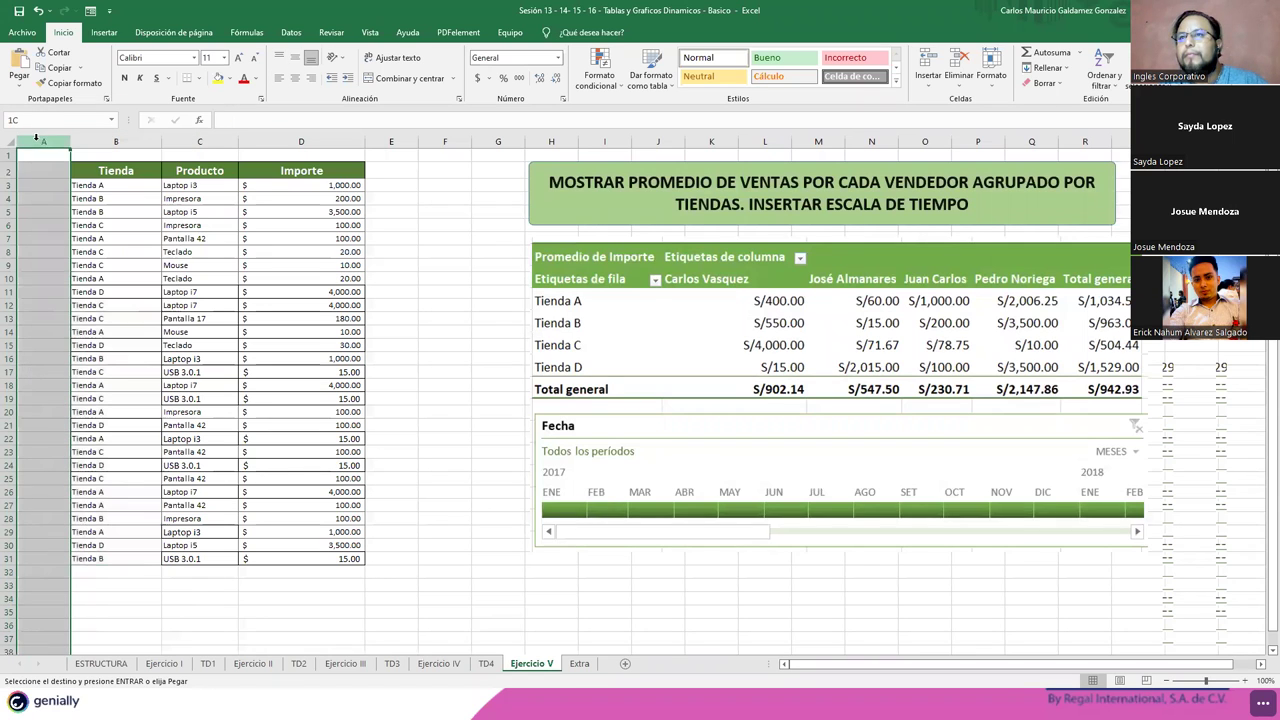
pyautogui.rightClick(40, 143)
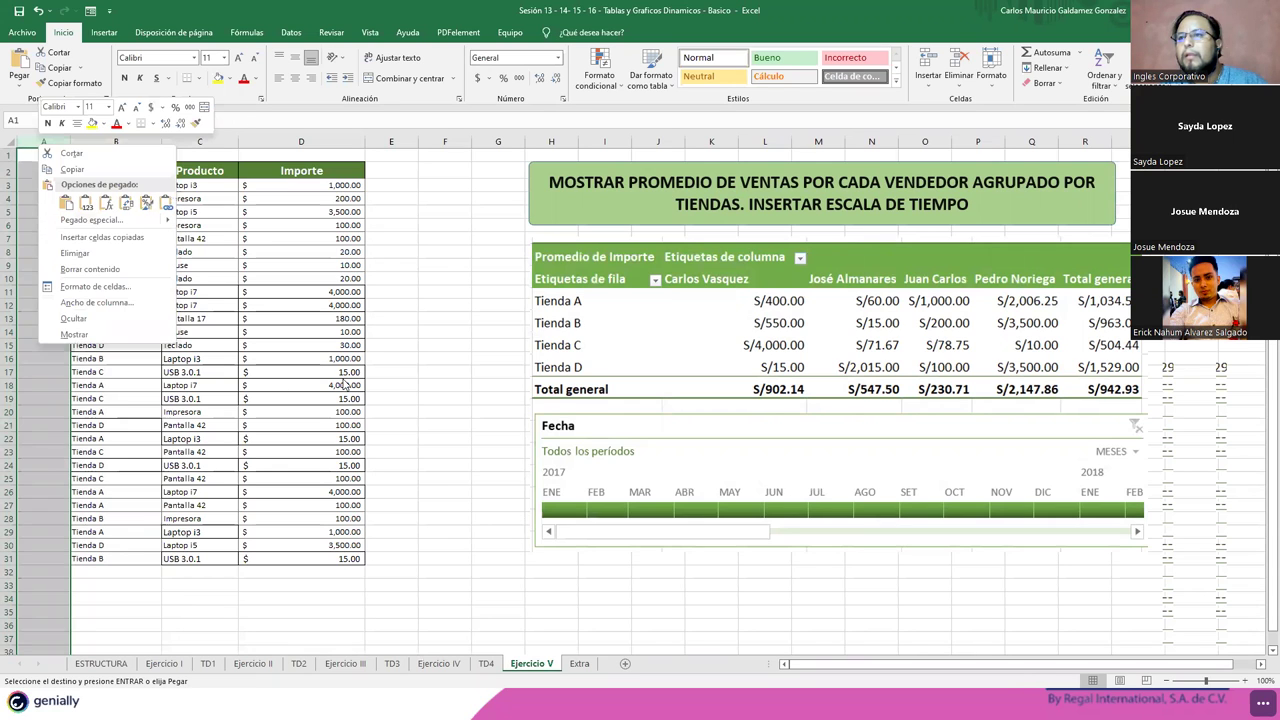
pyautogui.click(64, 238)
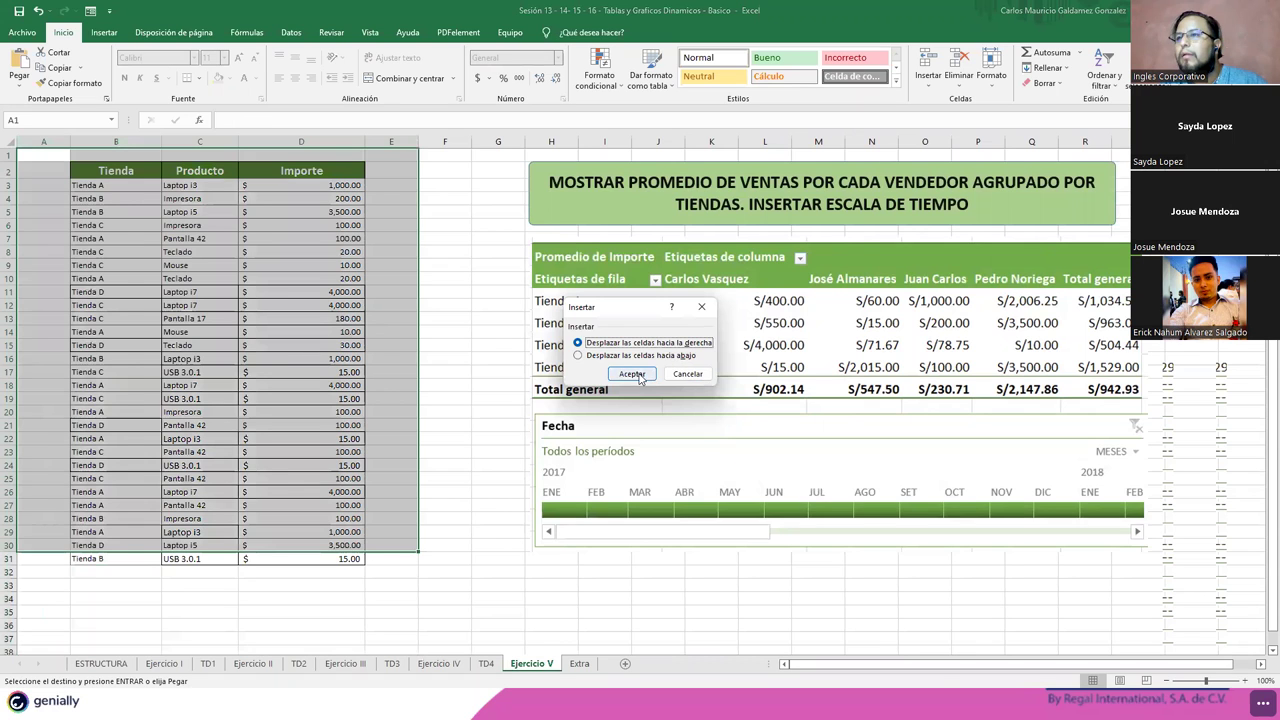
pyautogui.click(632, 374)
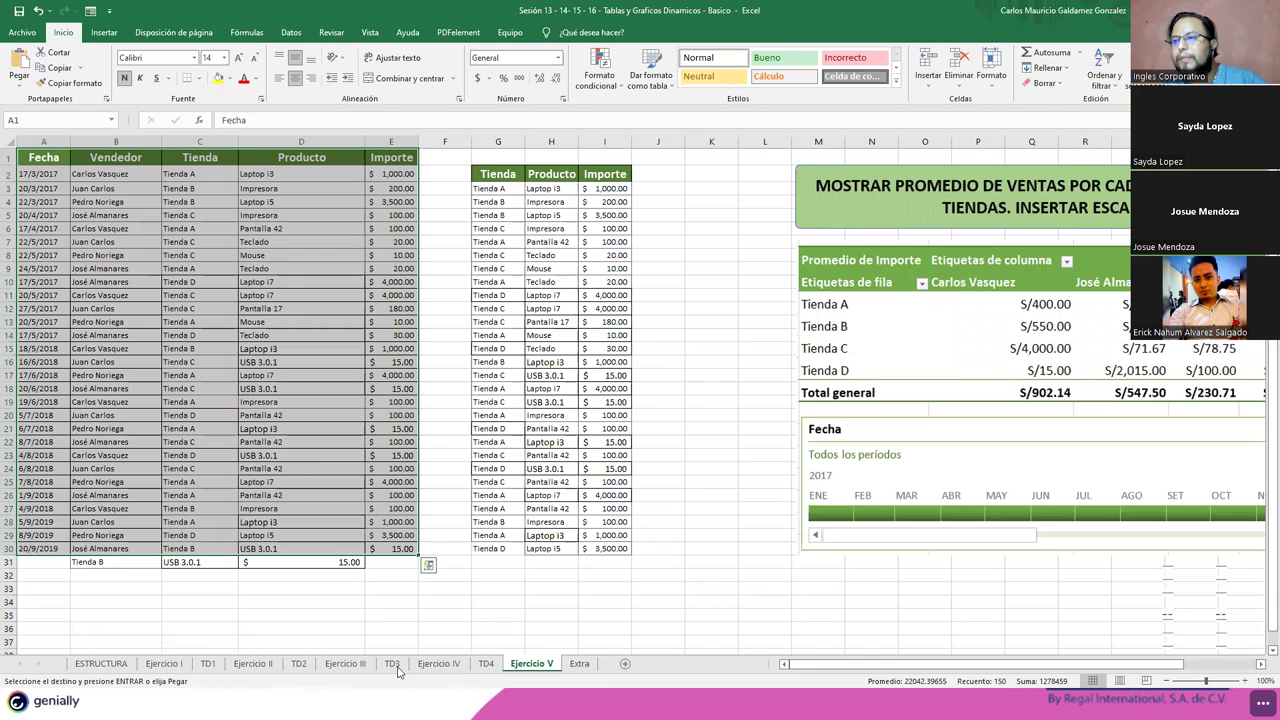
# - Compare with Ejercicio IV, then clear the leftover row 31 on Ejercicio V
pyautogui.click(437, 665)
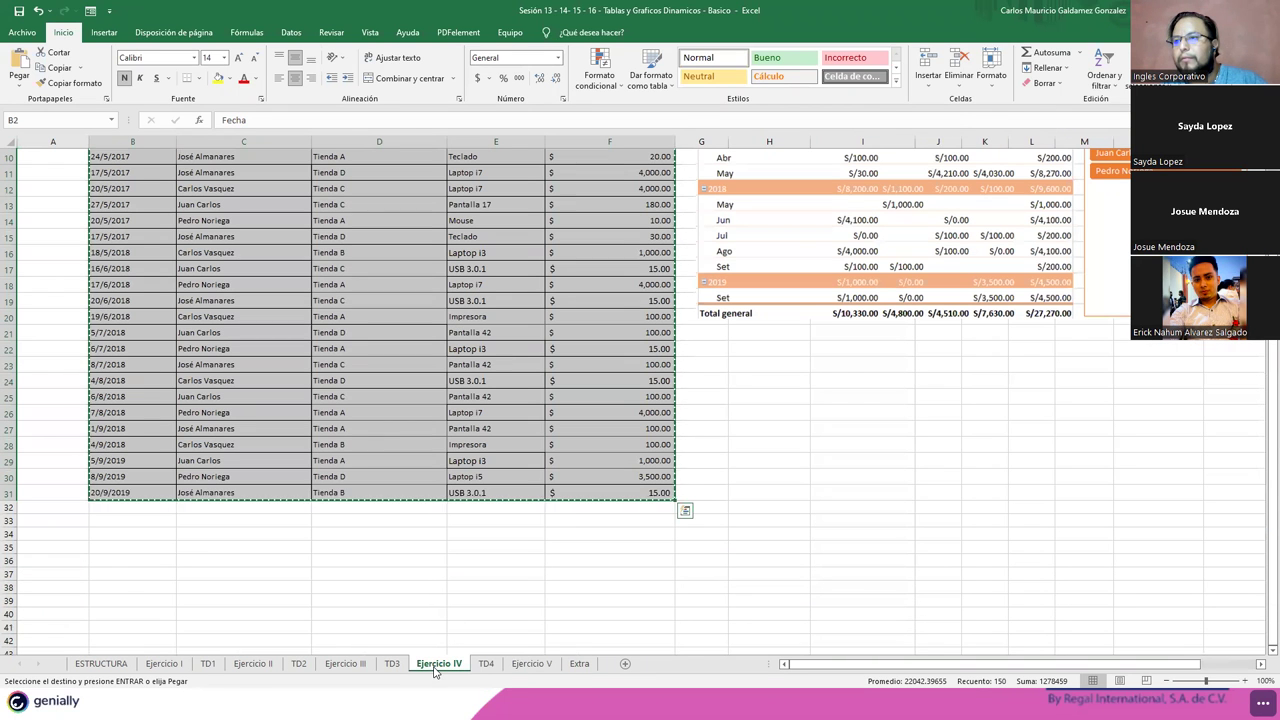
pyautogui.click(527, 666)
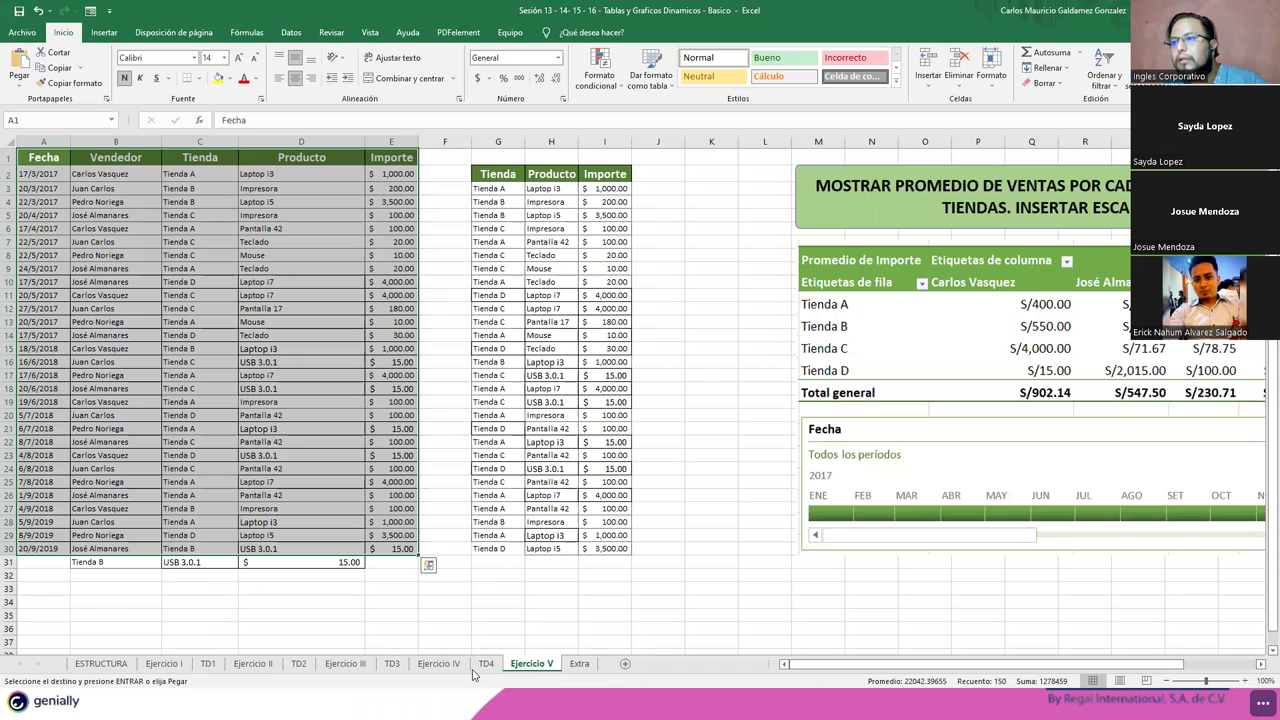
pyautogui.click(432, 666)
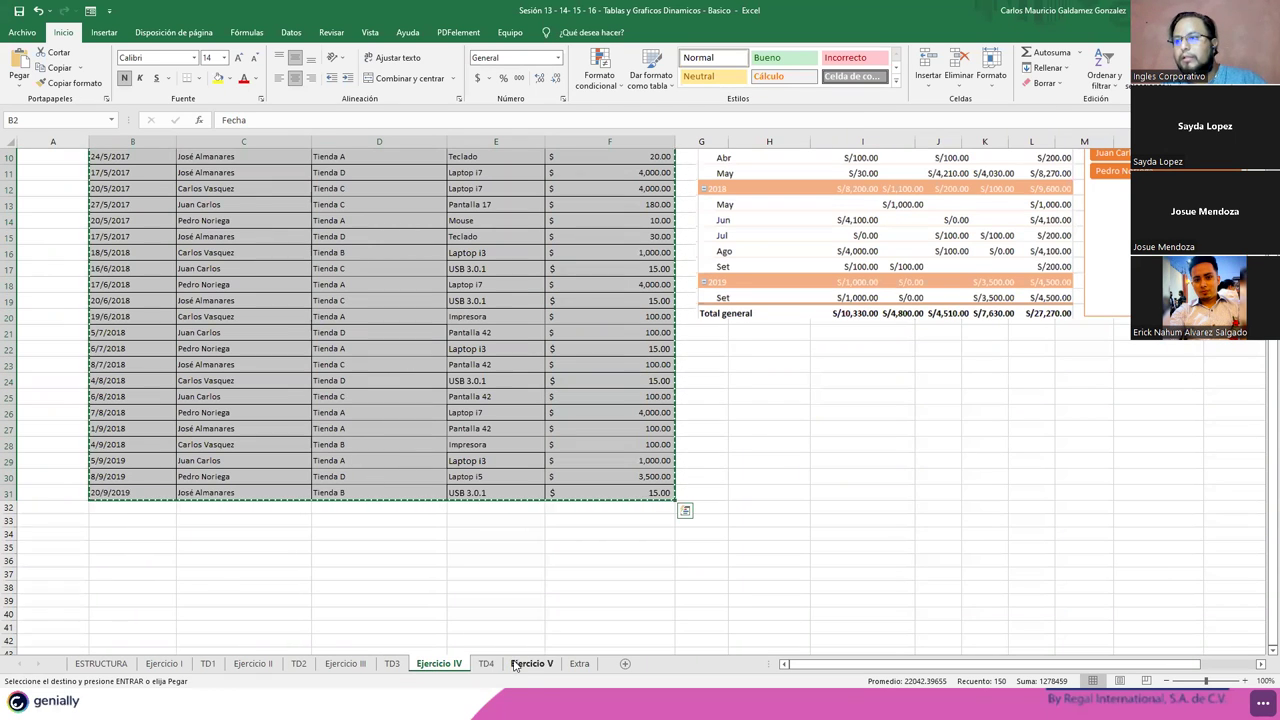
pyautogui.click(531, 664)
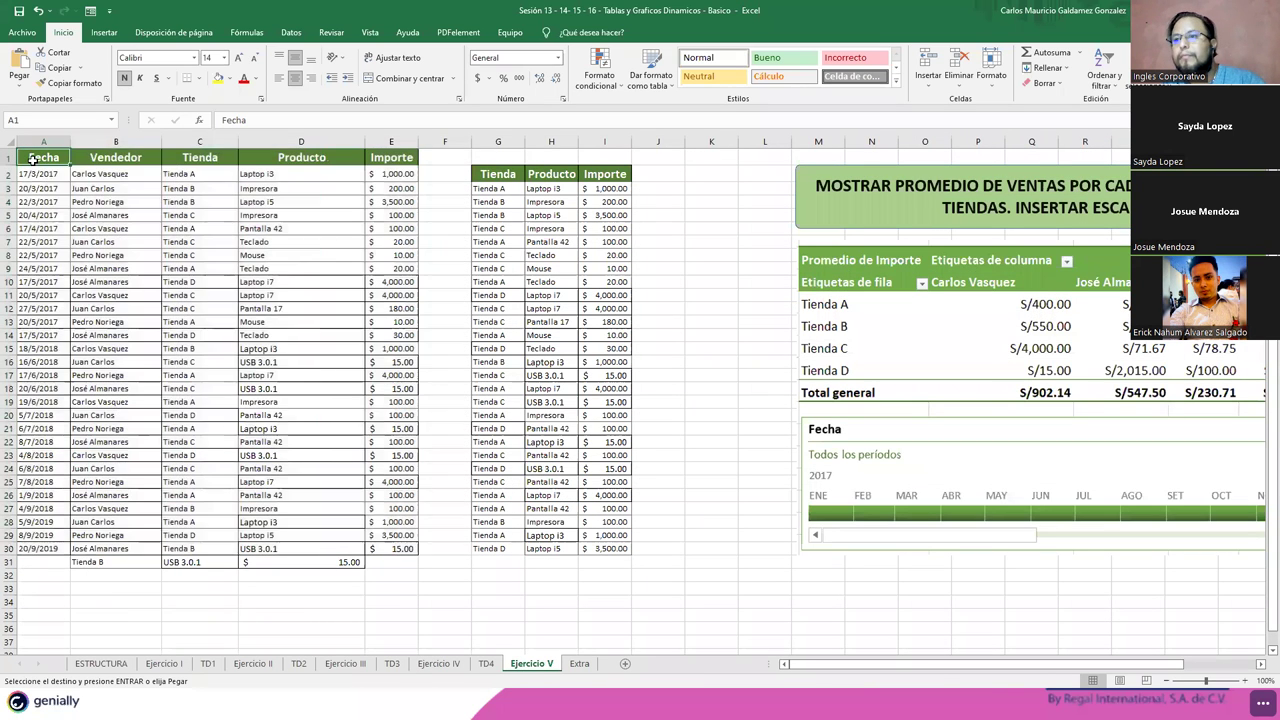
pyautogui.click(8, 563)
pyautogui.rightClick(8, 563)
pyautogui.click(50, 472)
pyautogui.click(360, 577)
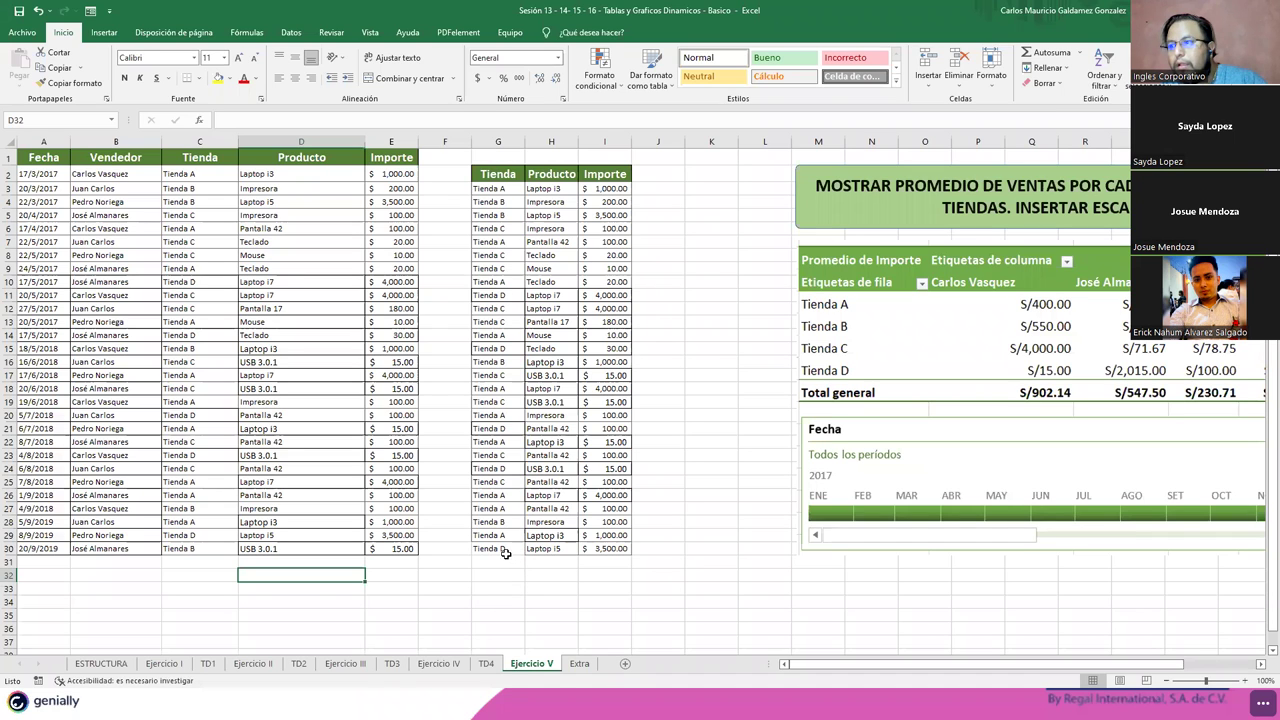
# - Copy row 30's Tienda B, USB 3.0.1, 15.00 into G31 to complete the Tienda table
pyautogui.moveTo(194, 535); pyautogui.dragTo(368, 533)
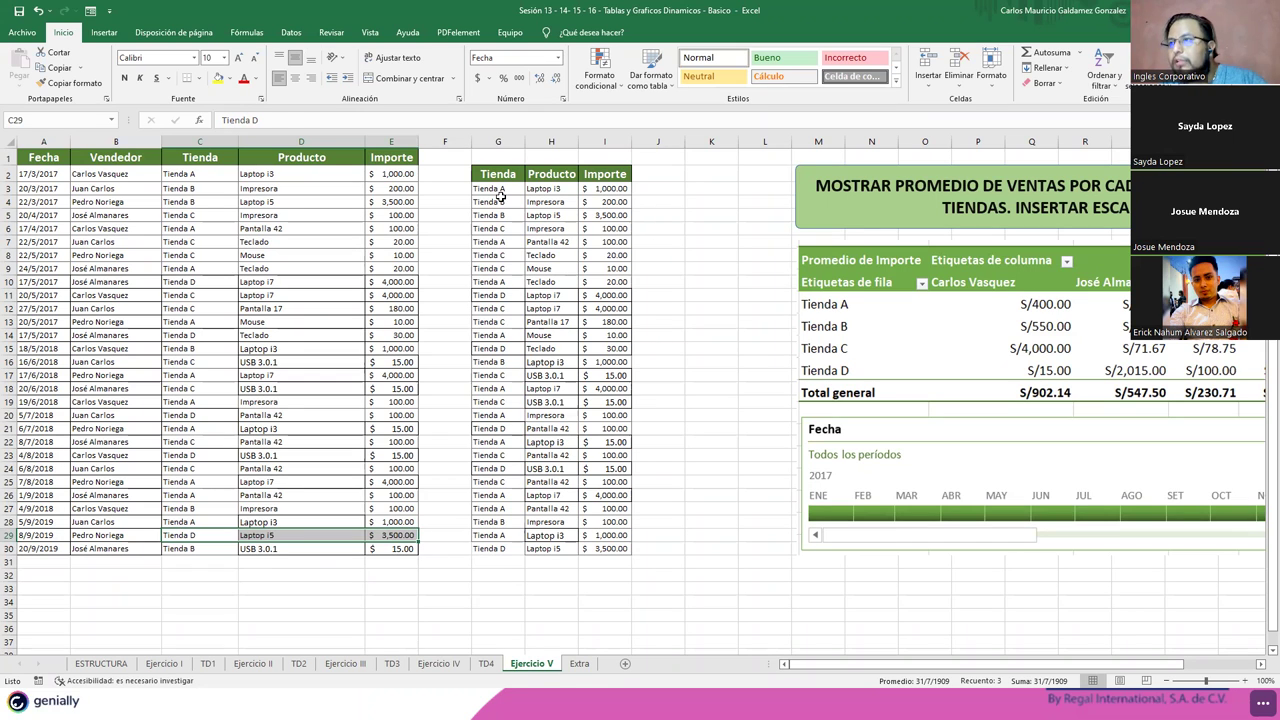
pyautogui.moveTo(498, 201); pyautogui.dragTo(498, 295)
pyautogui.moveTo(488, 188); pyautogui.dragTo(489, 541)
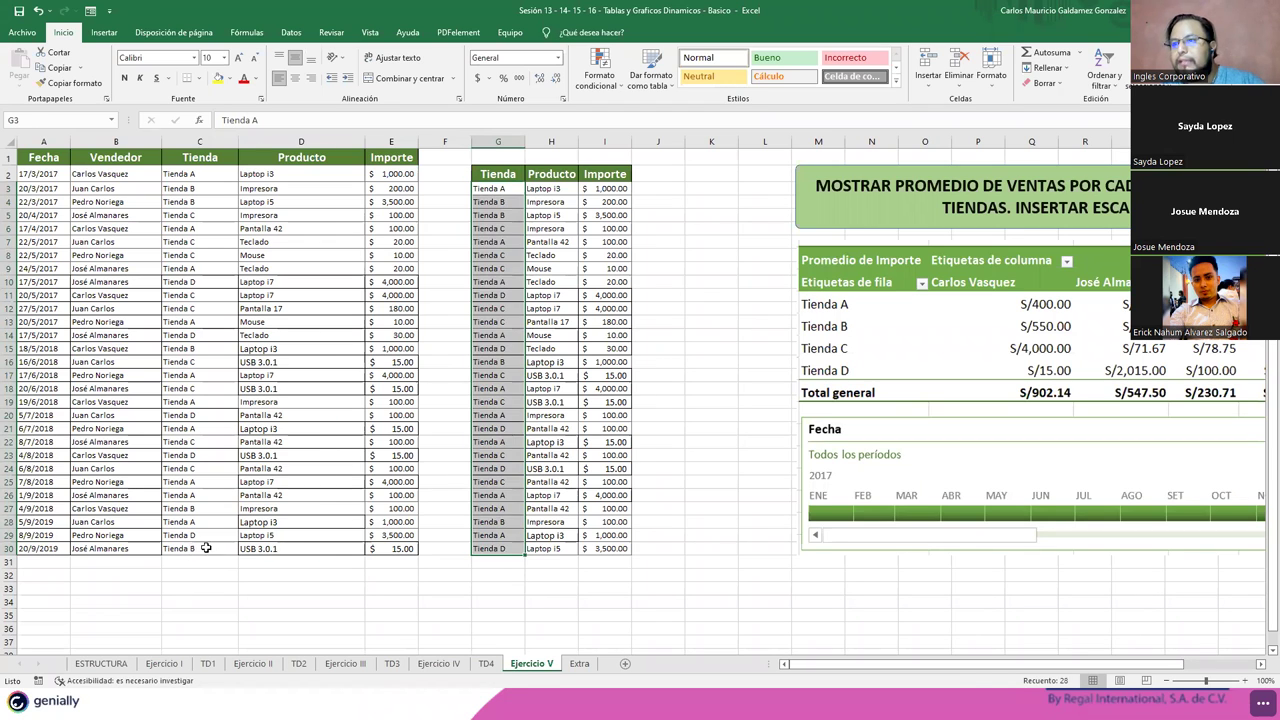
pyautogui.moveTo(205, 548); pyautogui.dragTo(440, 549)
pyautogui.hotkey('ctrl', 'c')
pyautogui.click(486, 562)
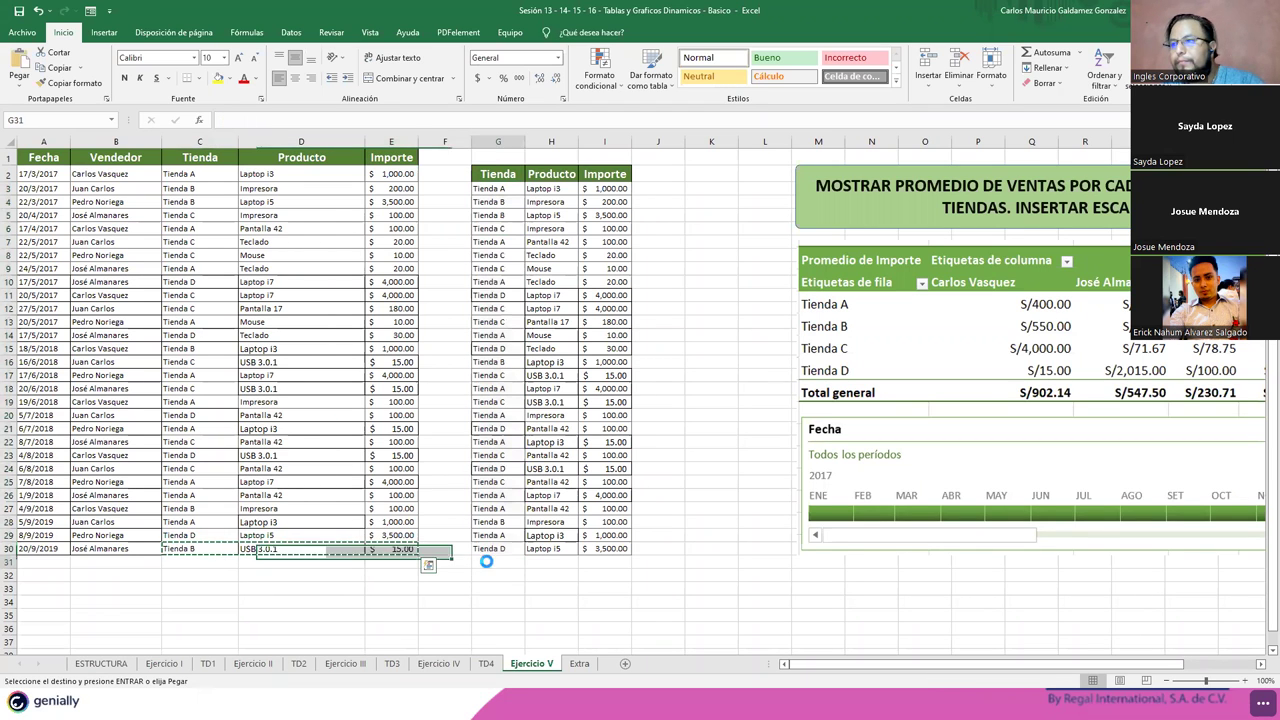
pyautogui.hotkey('ctrl', 'v')
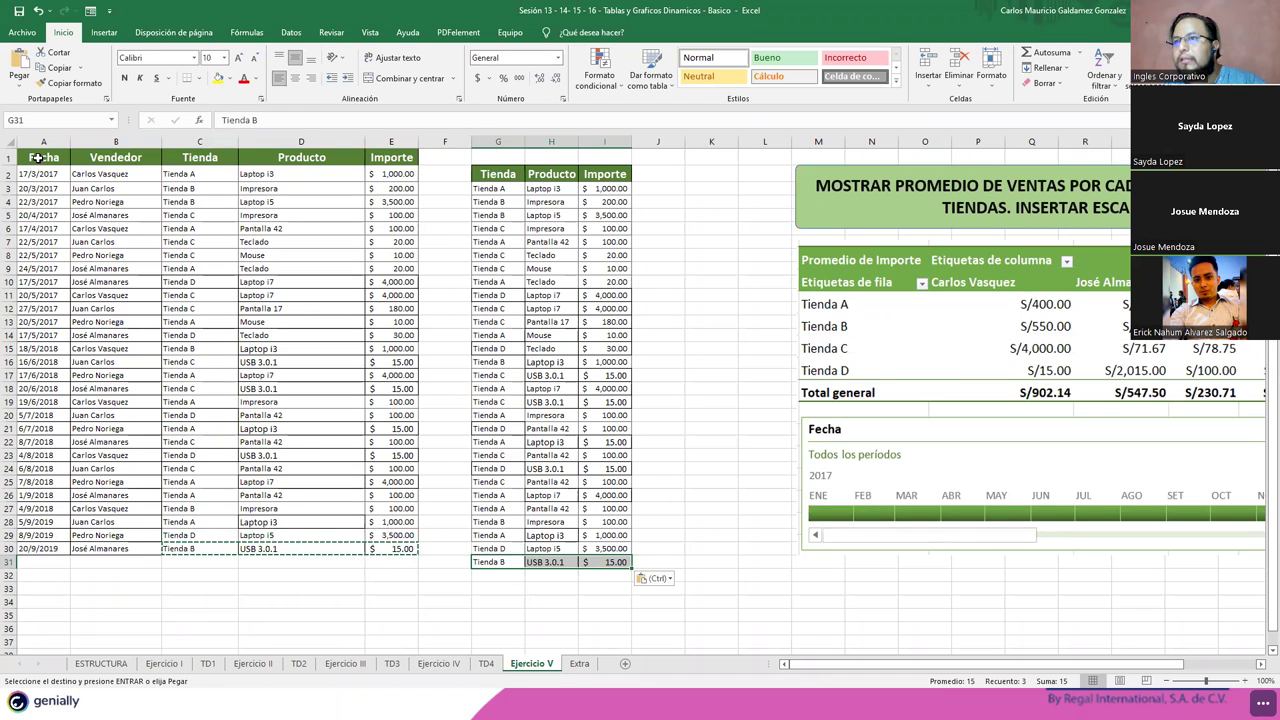
pyautogui.moveTo(36, 157); pyautogui.dragTo(143, 549)
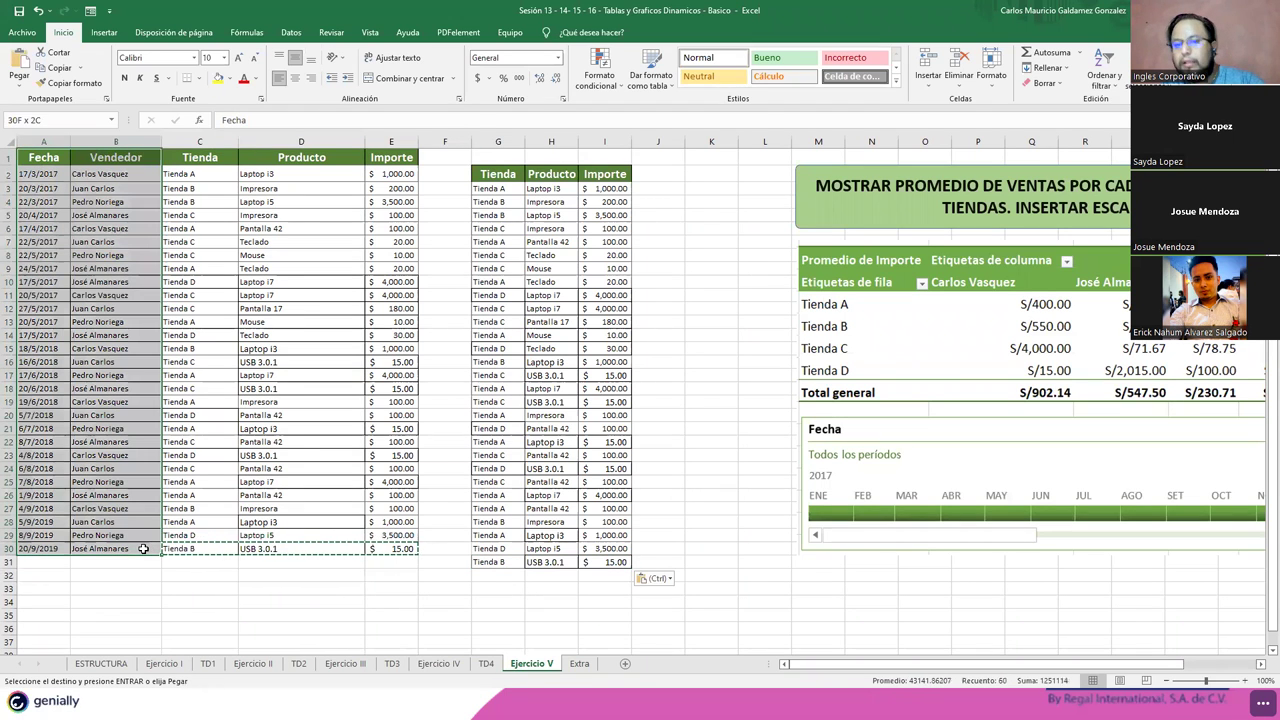
# - Paste the Fecha and Vendedor data at E2, delete old columns A–D, and auto-fit widths
pyautogui.hotkey('ctrl', 'c')
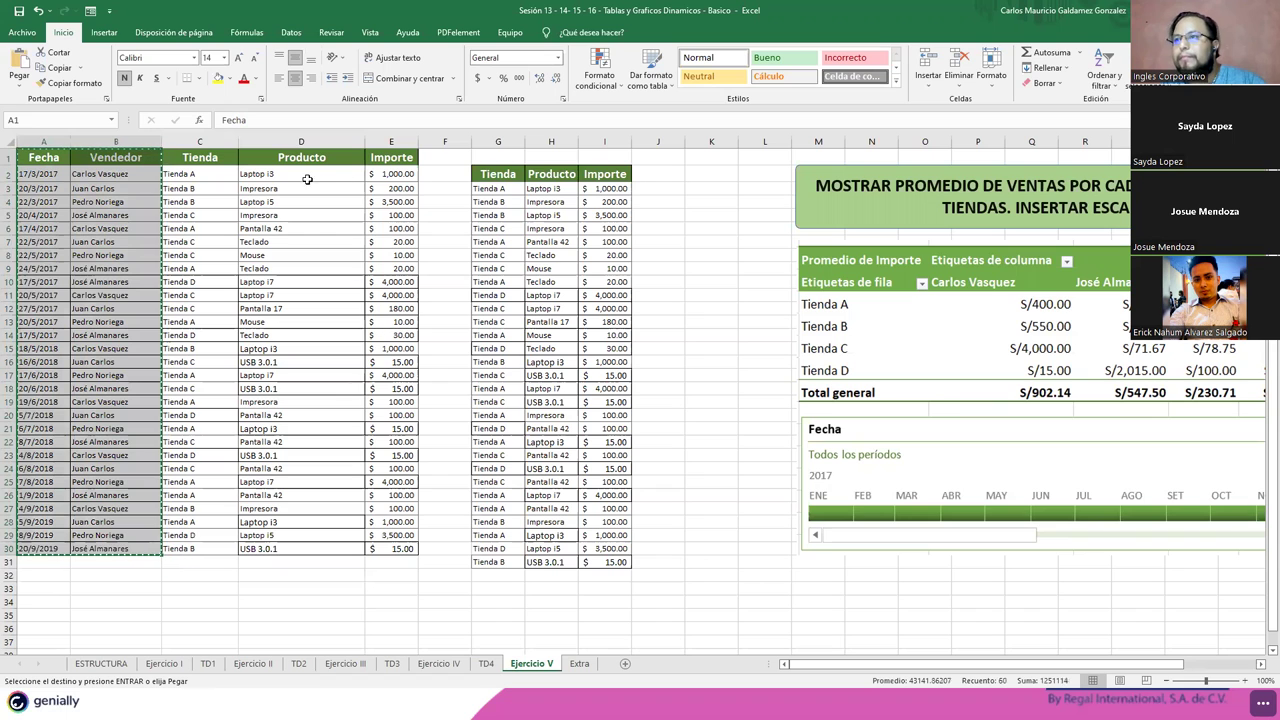
pyautogui.click(391, 177)
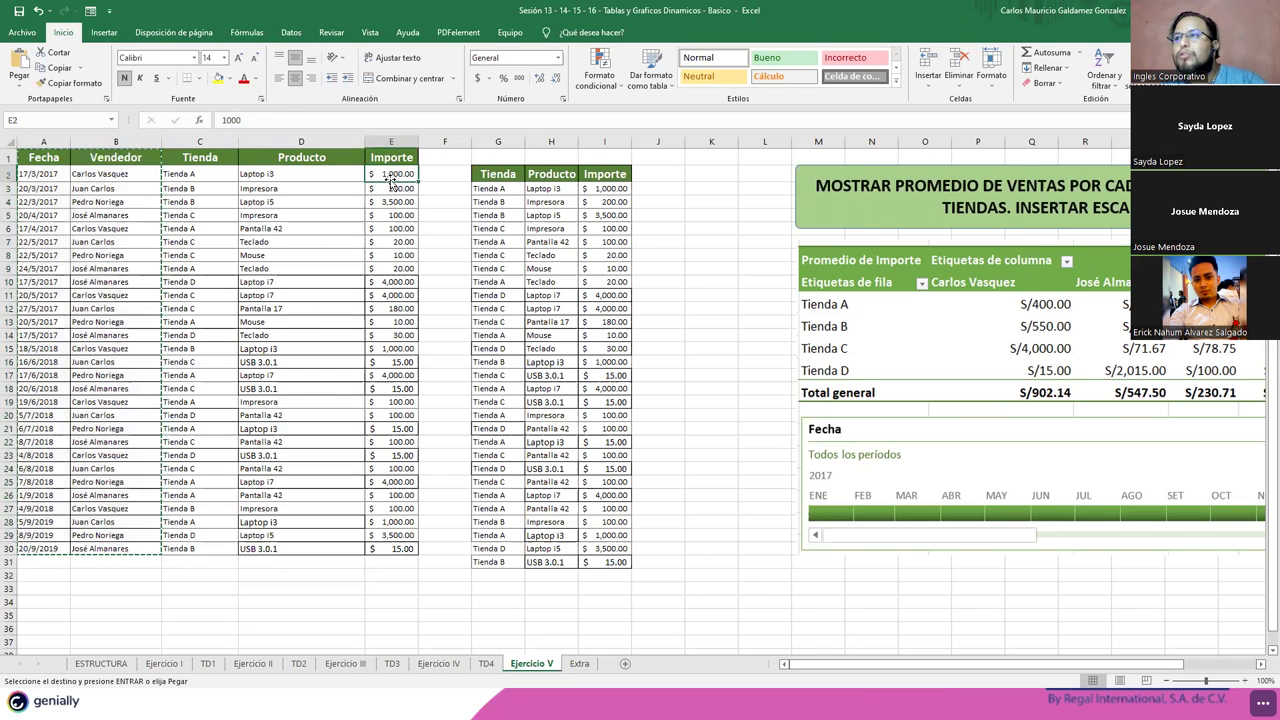
pyautogui.hotkey('ctrl', 'v')
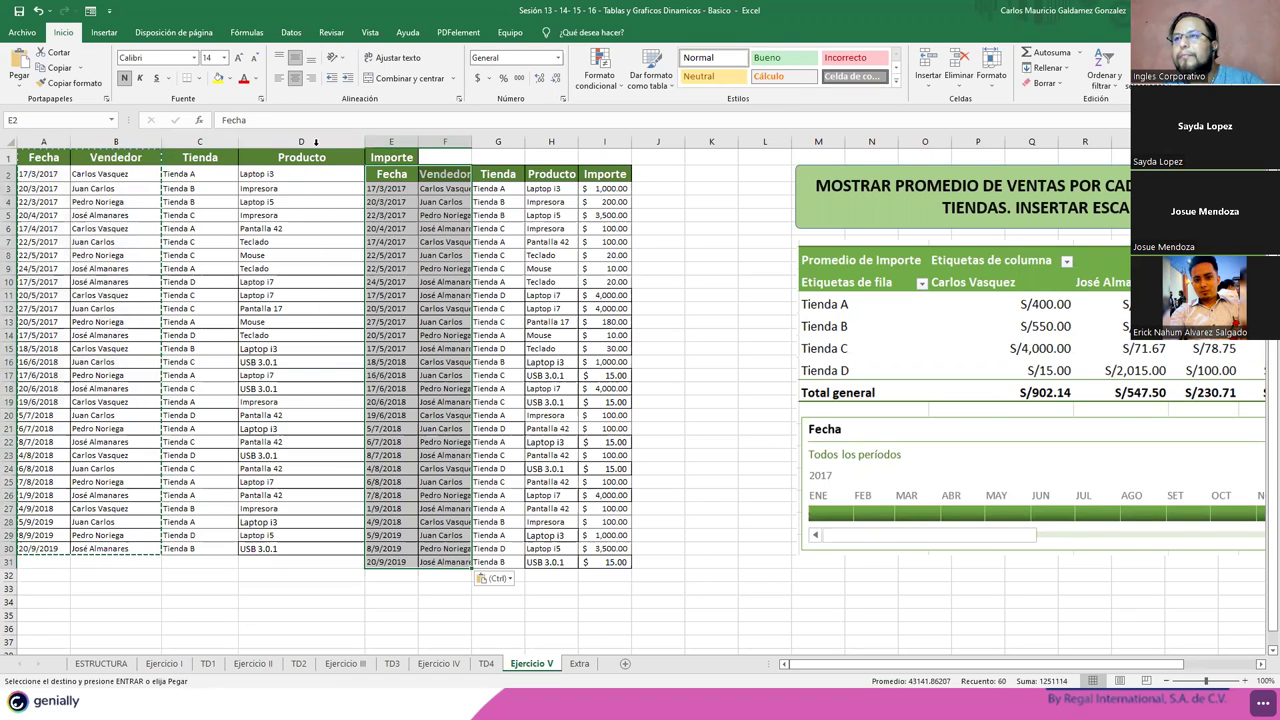
pyautogui.moveTo(315, 143); pyautogui.dragTo(40, 143)
pyautogui.rightClick(40, 150)
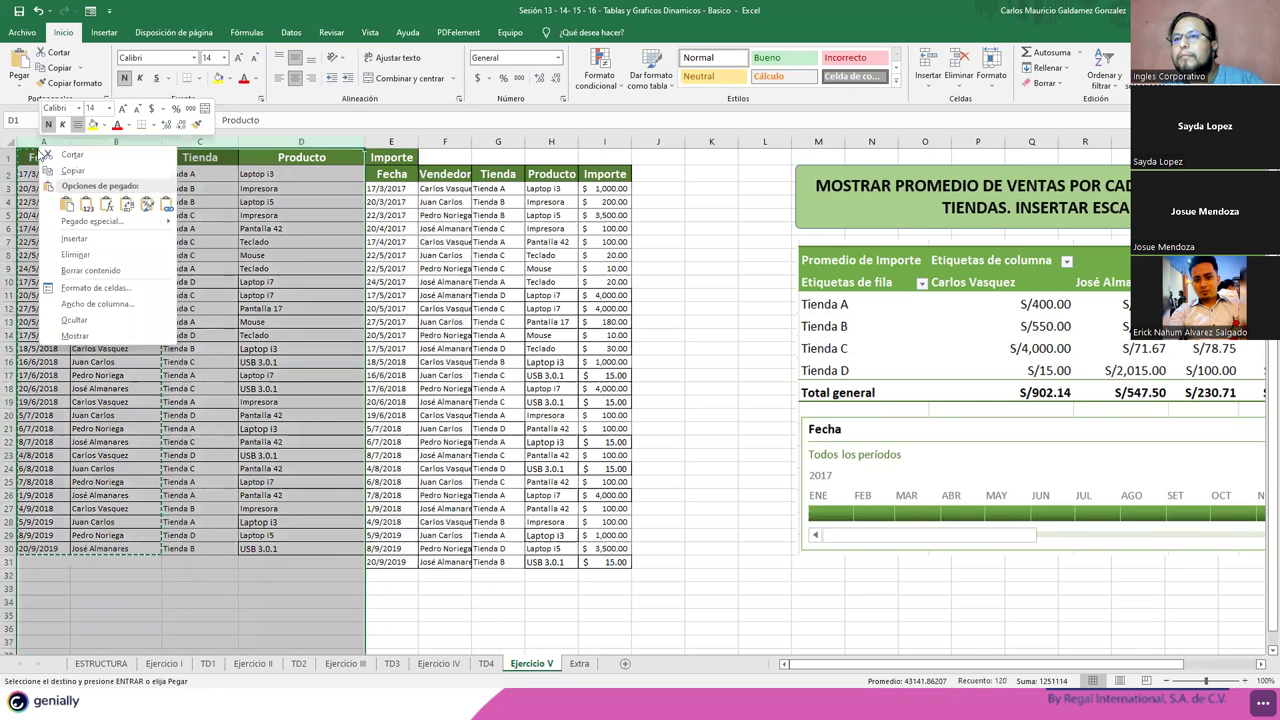
pyautogui.click(76, 255)
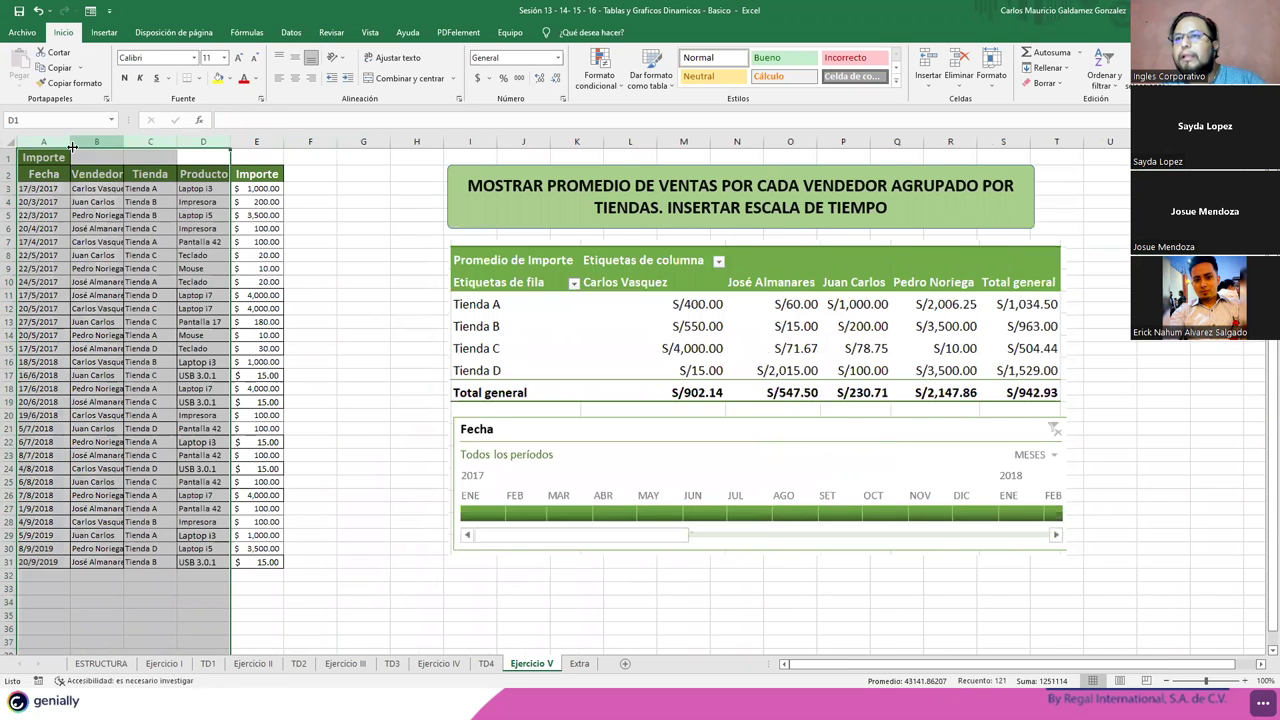
pyautogui.doubleClick(123, 142)
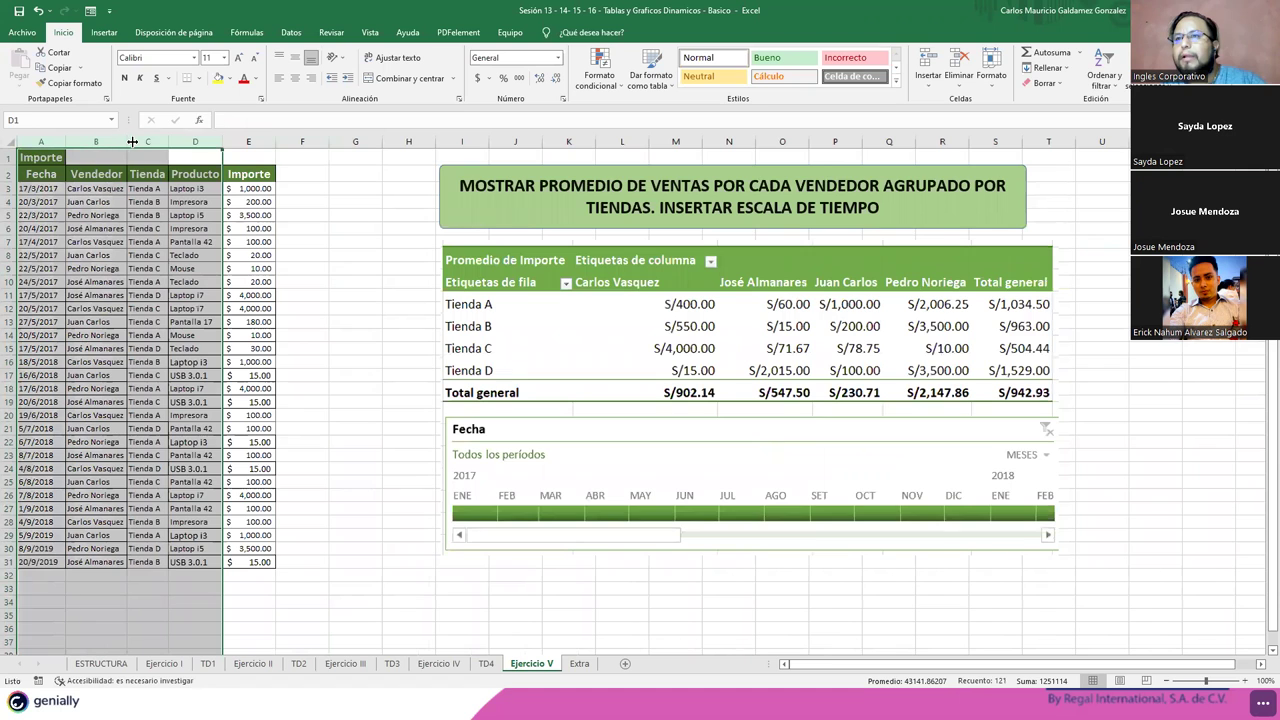
# - Insert a blank column A and clear the stray Importe label from B1
pyautogui.click(56, 142)
pyautogui.rightClick(46, 143)
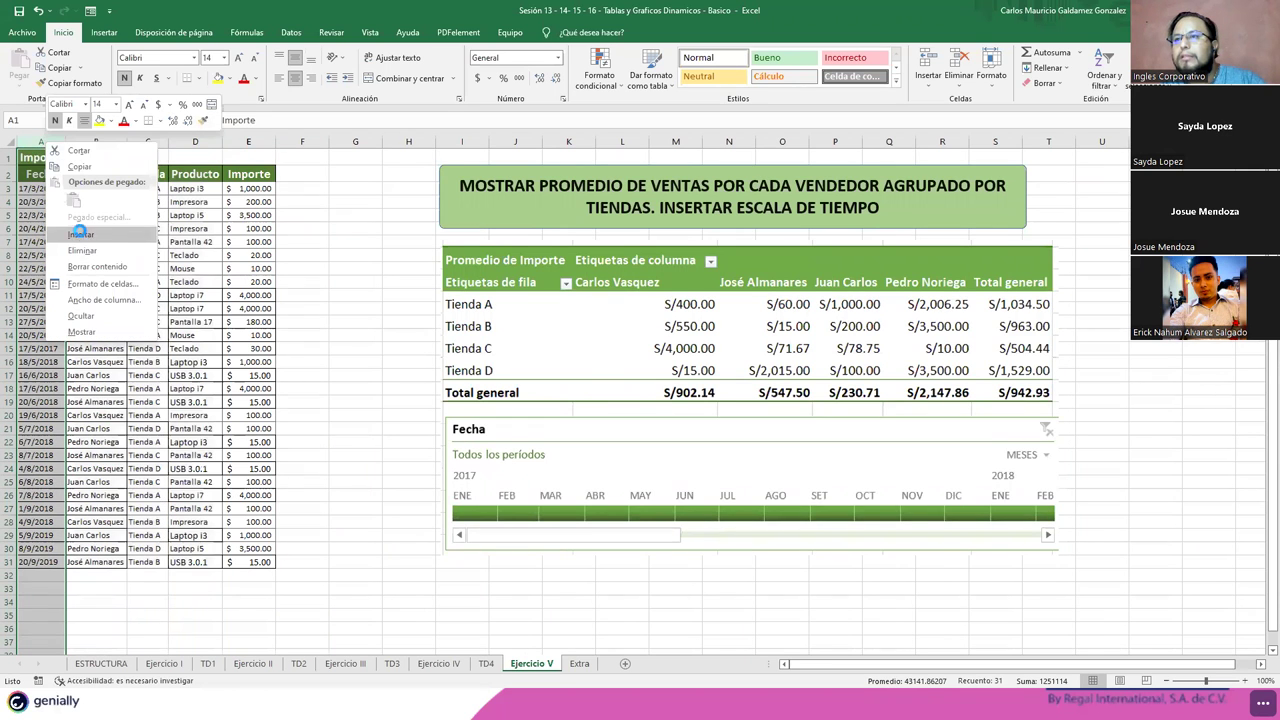
pyautogui.click(80, 233)
pyautogui.click(278, 322)
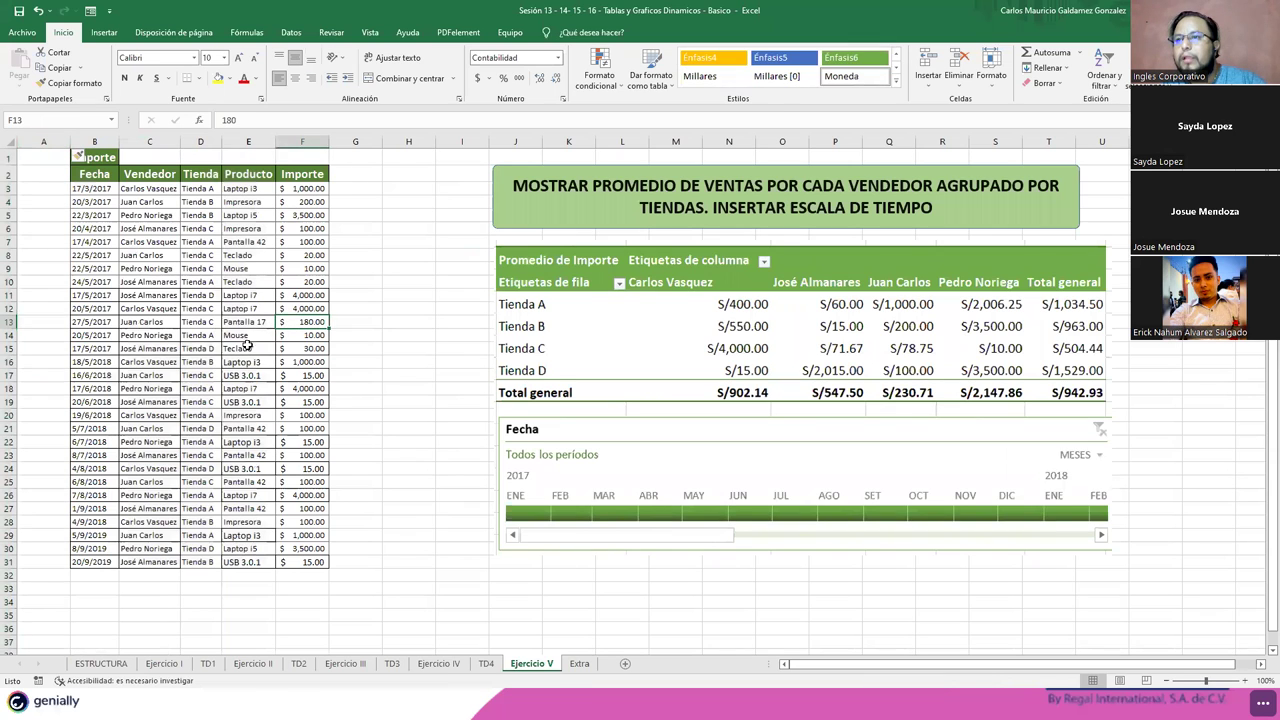
pyautogui.click(247, 343)
pyautogui.click(100, 156)
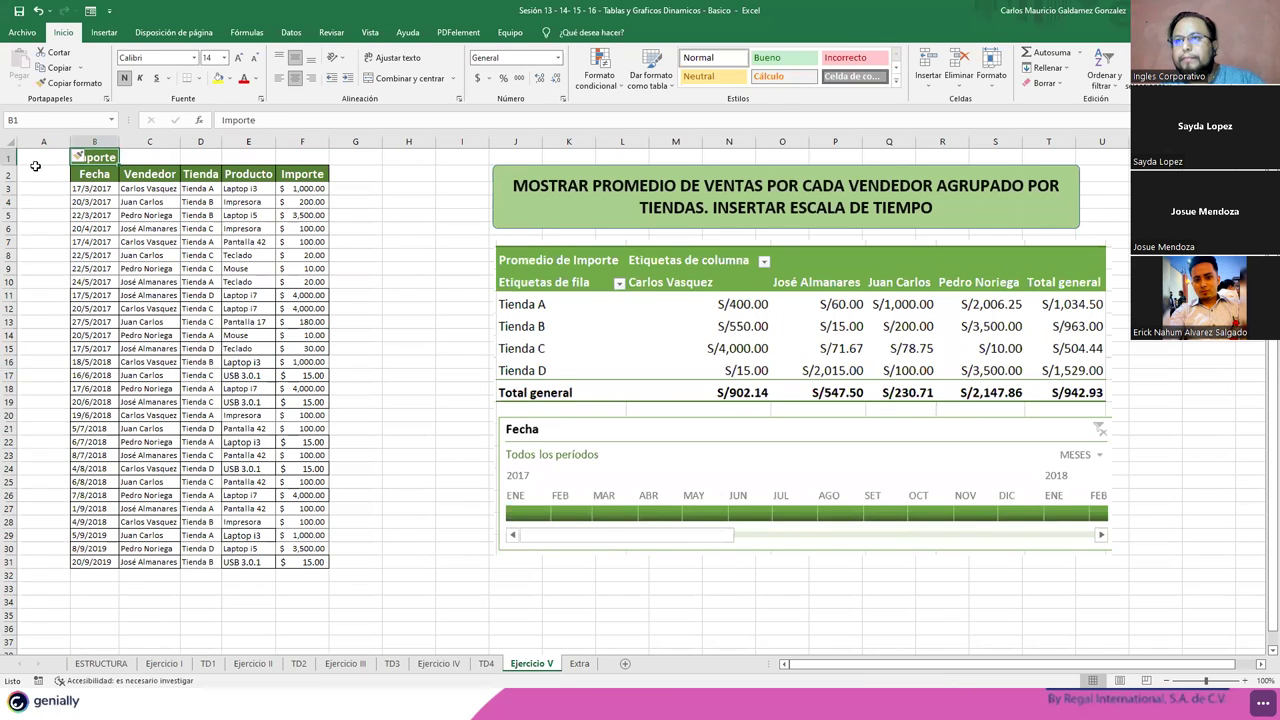
pyautogui.click(142, 160)
pyautogui.moveTo(180, 165); pyautogui.dragTo(77, 163)
pyautogui.click(355, 358)
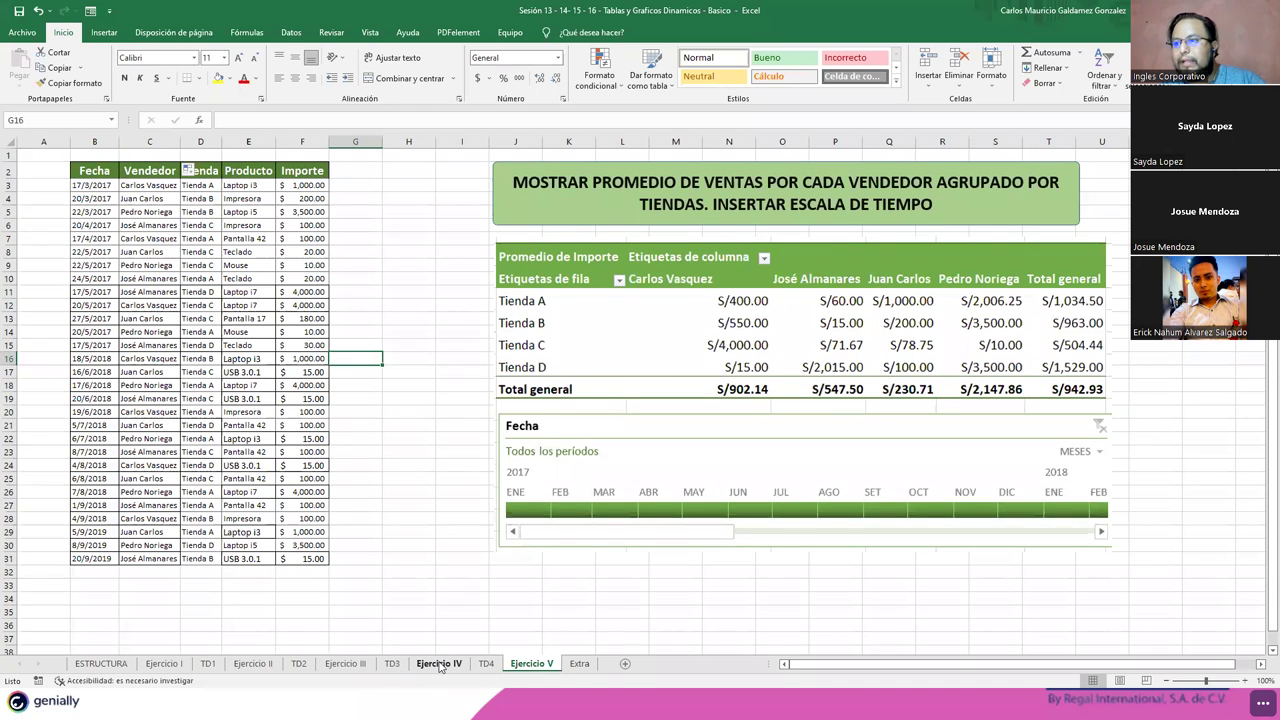
# - Widen columns F, E, D and B so amounts, products, stores and dates display fully
pyautogui.click(438, 665)
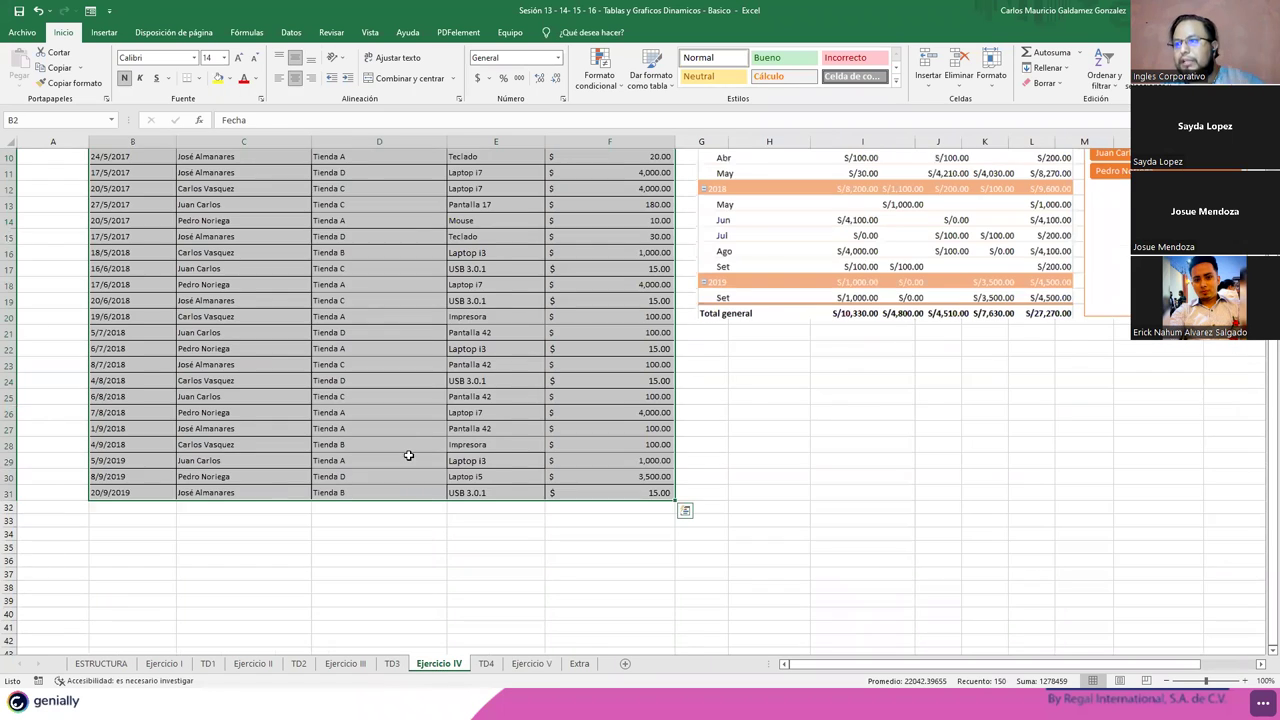
pyautogui.click(408, 456)
pyautogui.scroll(-1, 478, 549)
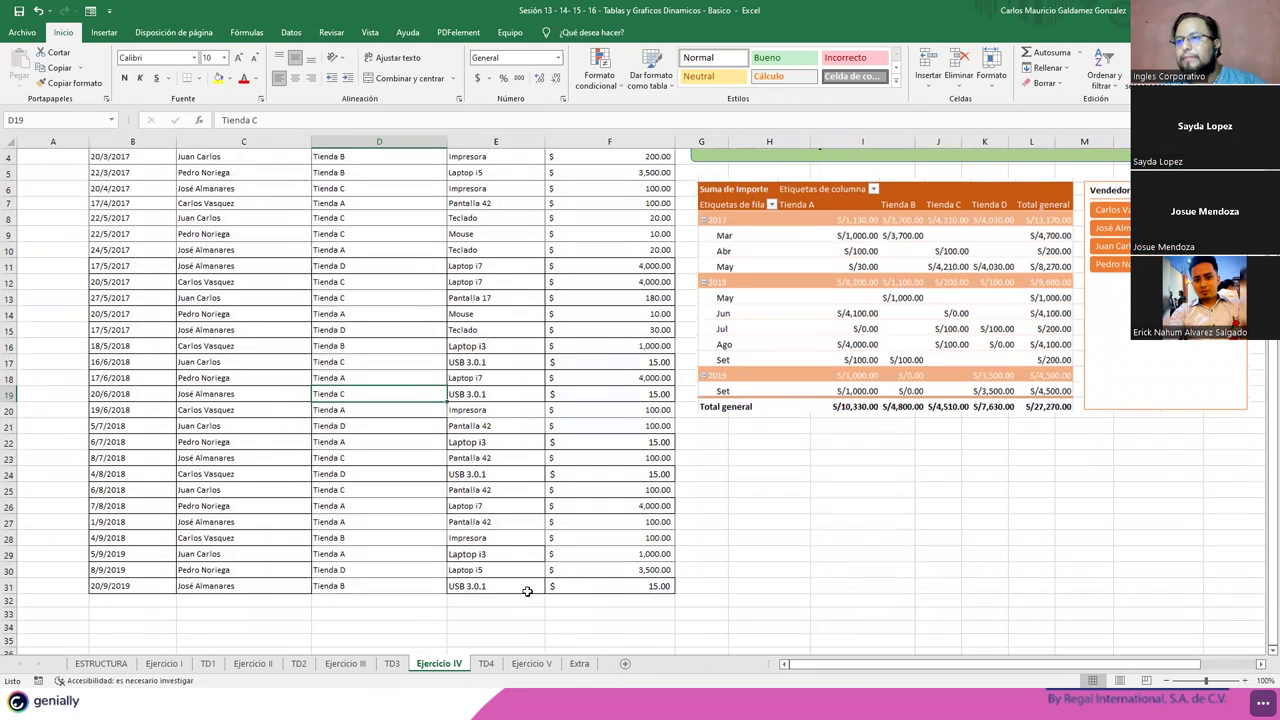
pyautogui.click(531, 664)
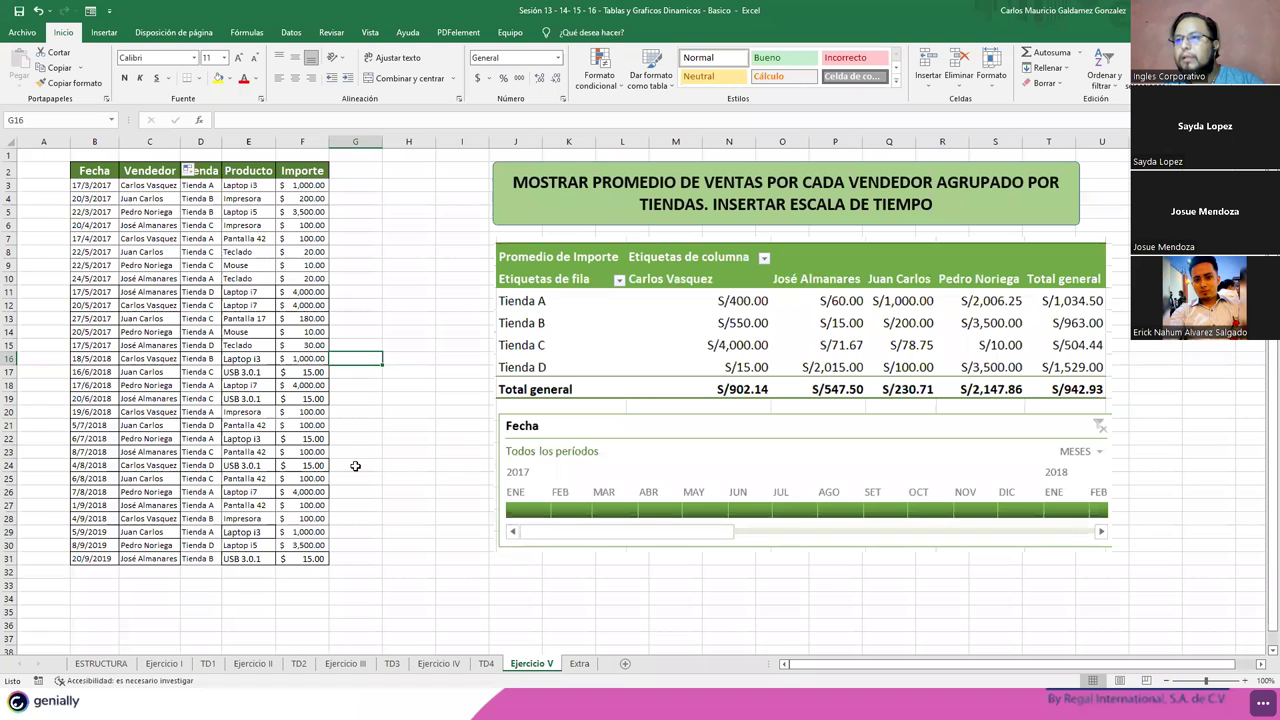
pyautogui.moveTo(328, 144); pyautogui.dragTo(375, 144)
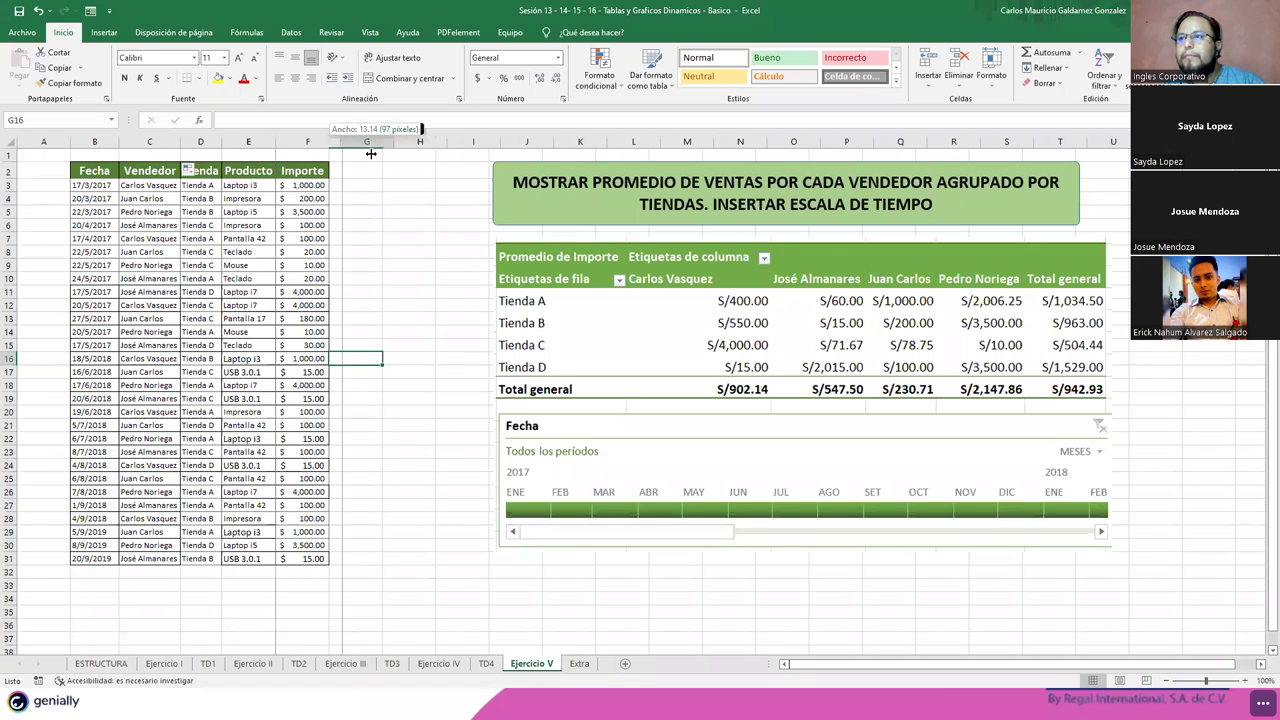
pyautogui.moveTo(276, 142); pyautogui.dragTo(305, 142)
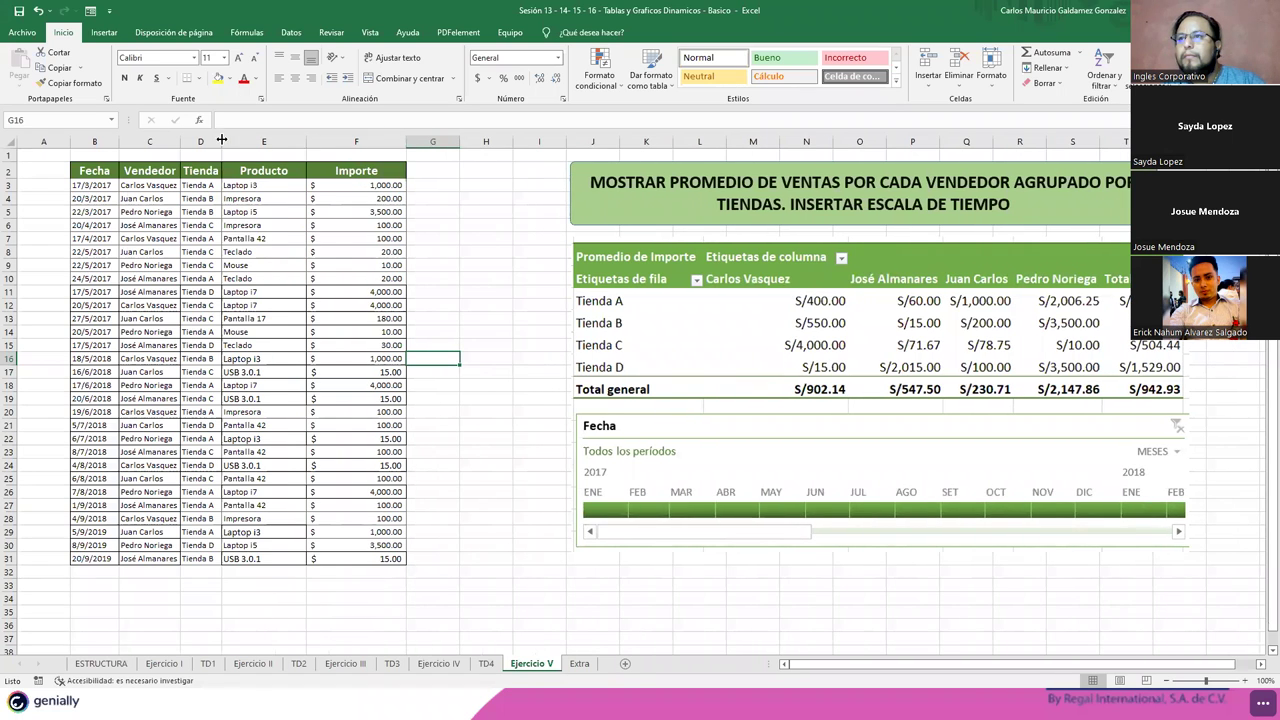
pyautogui.moveTo(220, 142)
pyautogui.mouseDown()
pyautogui.moveTo(250, 142)
pyautogui.moveTo(201, 144)
pyautogui.mouseUp()
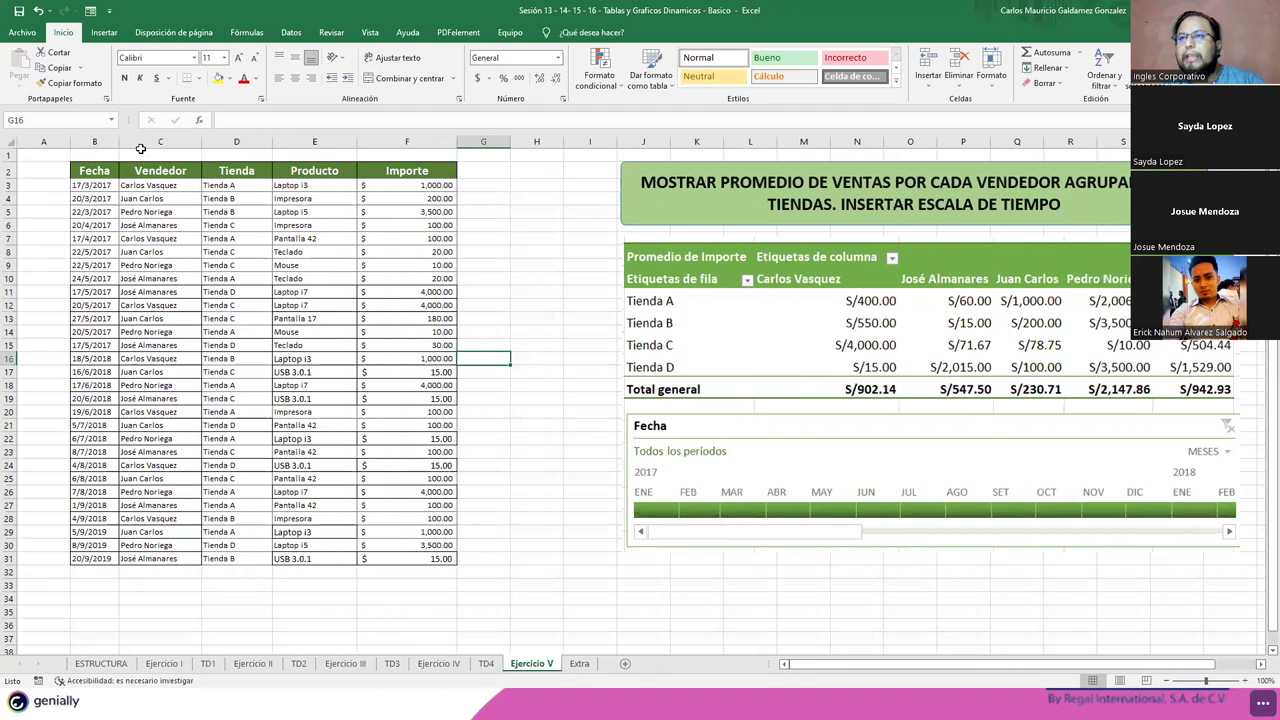
pyautogui.moveTo(119, 144); pyautogui.dragTo(146, 144)
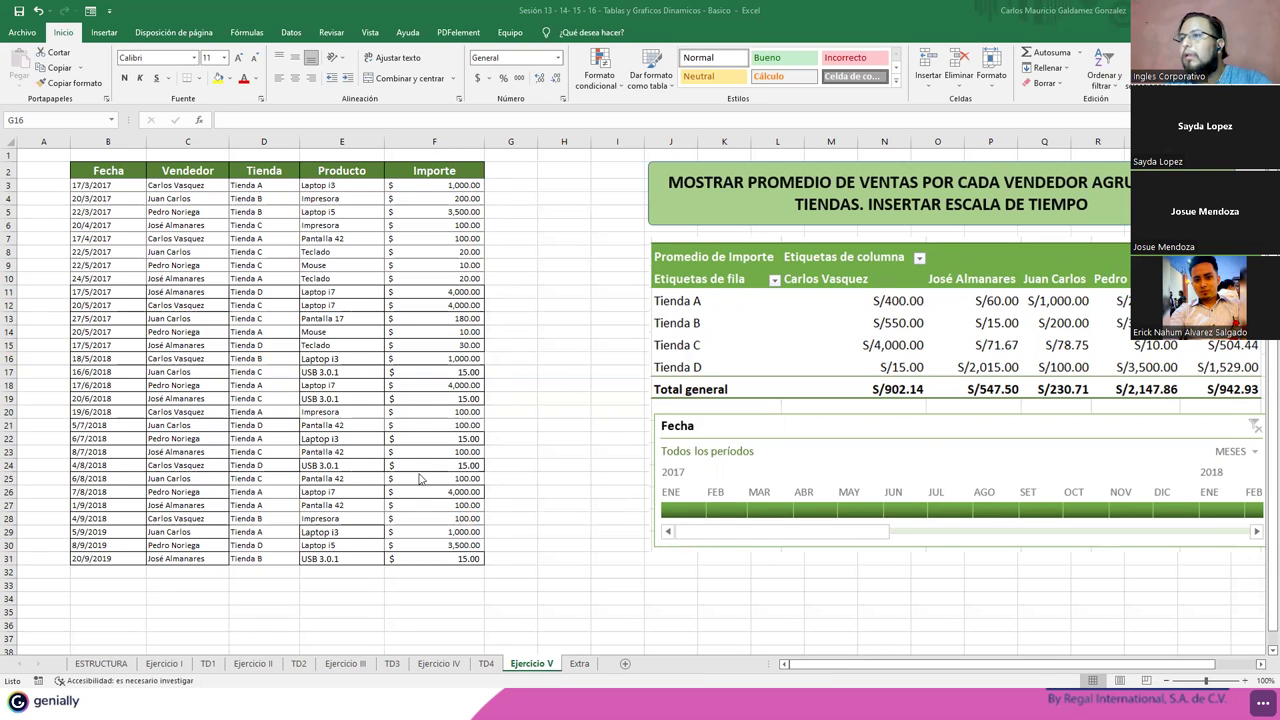
# - Add Importe to TD4's values summarized as Promedio, then advance to the ¡Muchas gracias! slide
pyautogui.click(437, 668)
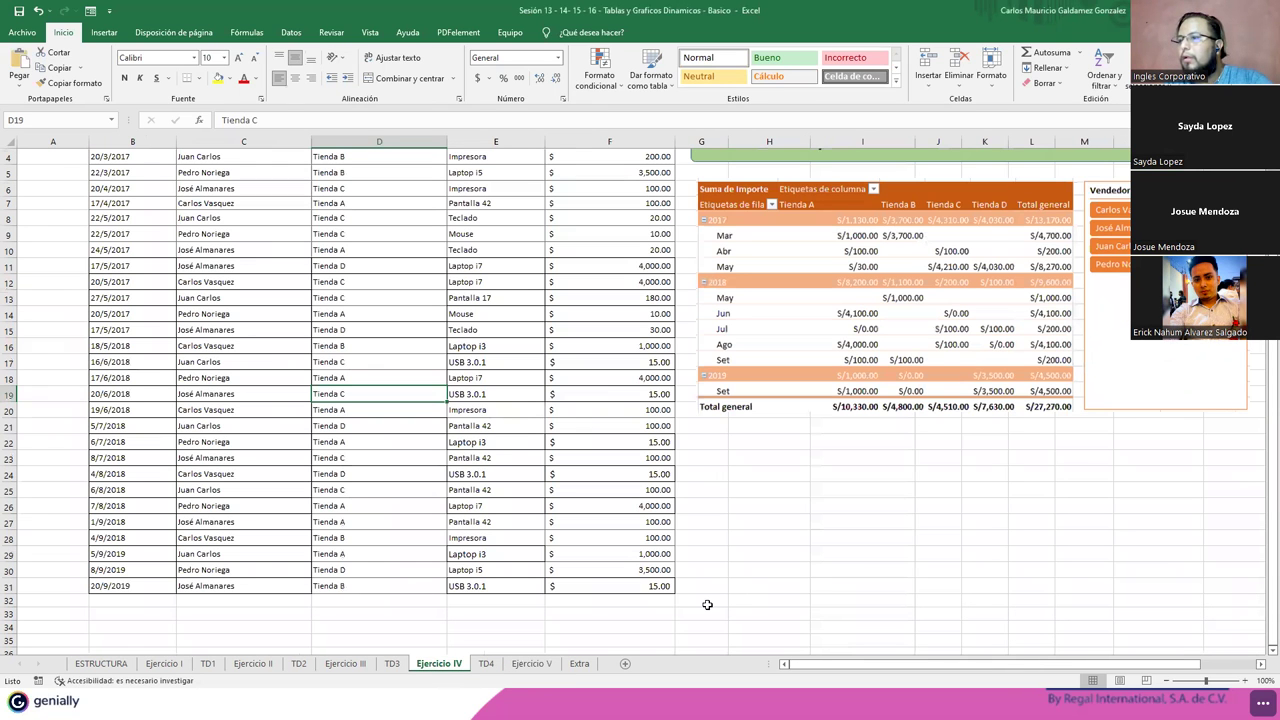
pyautogui.click(480, 668)
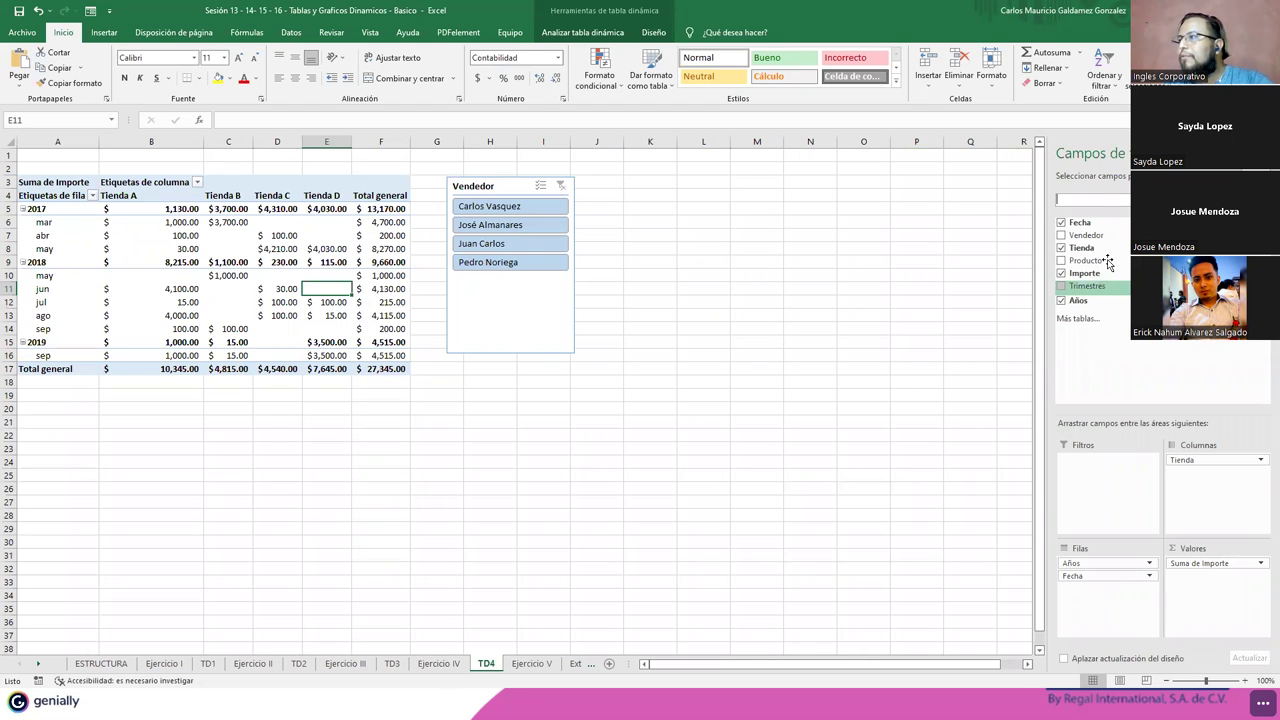
pyautogui.moveTo(1111, 272); pyautogui.dragTo(1205, 570)
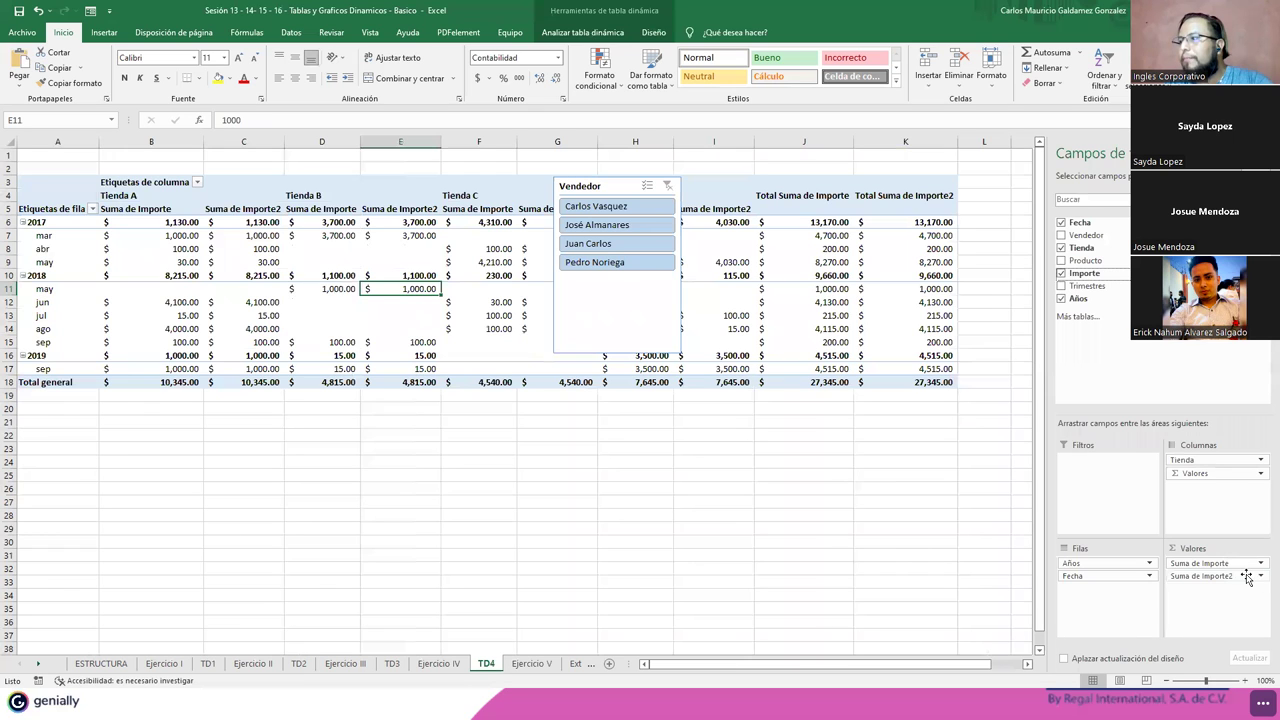
pyautogui.click(1247, 577)
pyautogui.click(1180, 561)
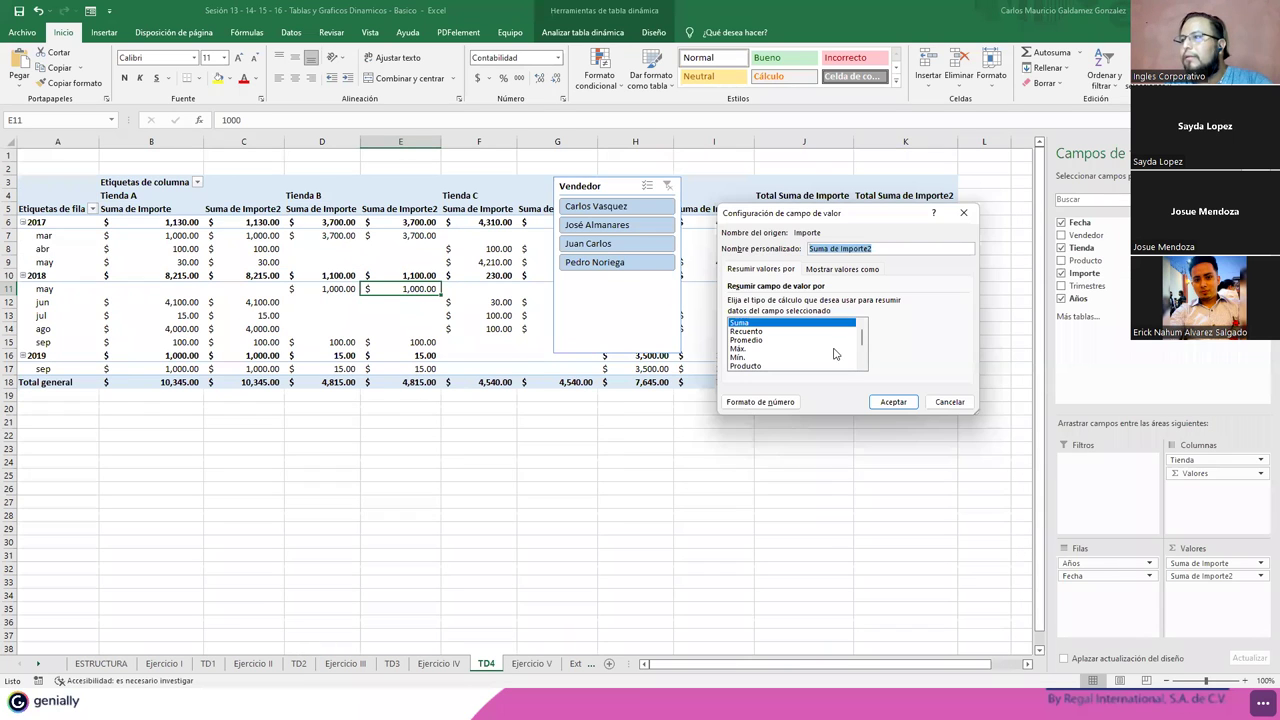
pyautogui.click(758, 341)
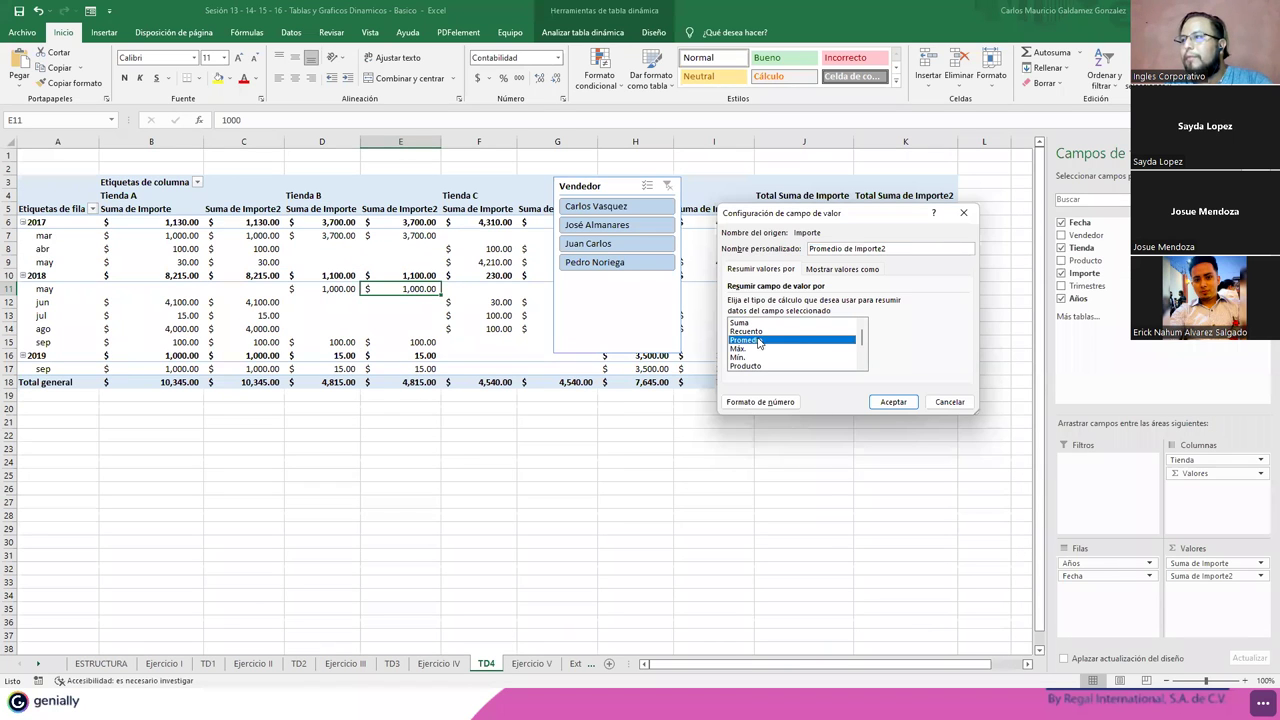
pyautogui.click(890, 403)
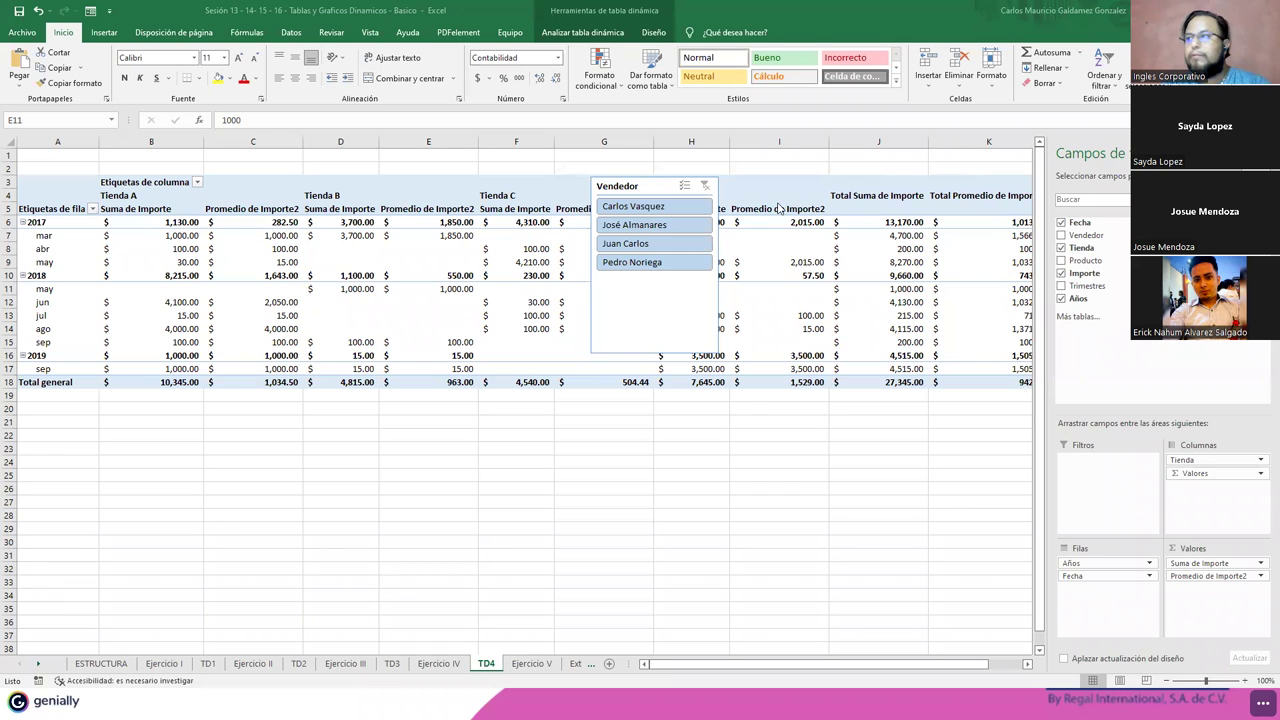
pyautogui.click(430, 288)
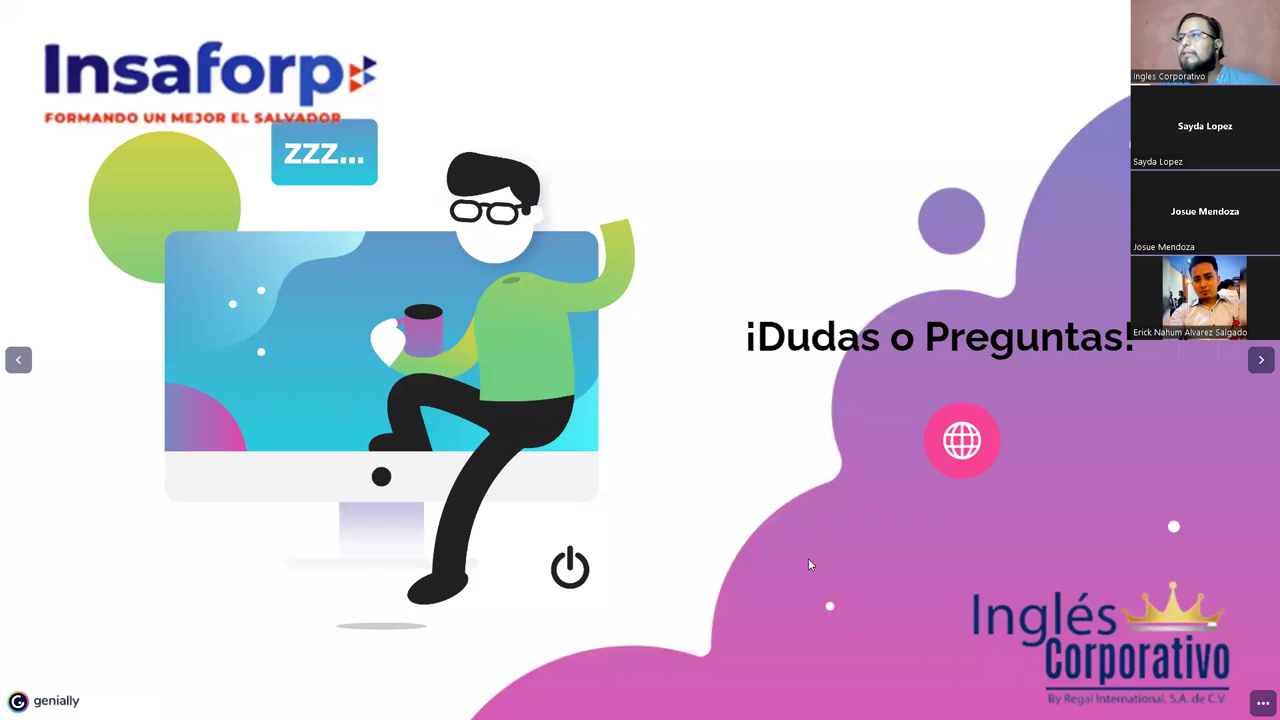
pyautogui.press('Right')
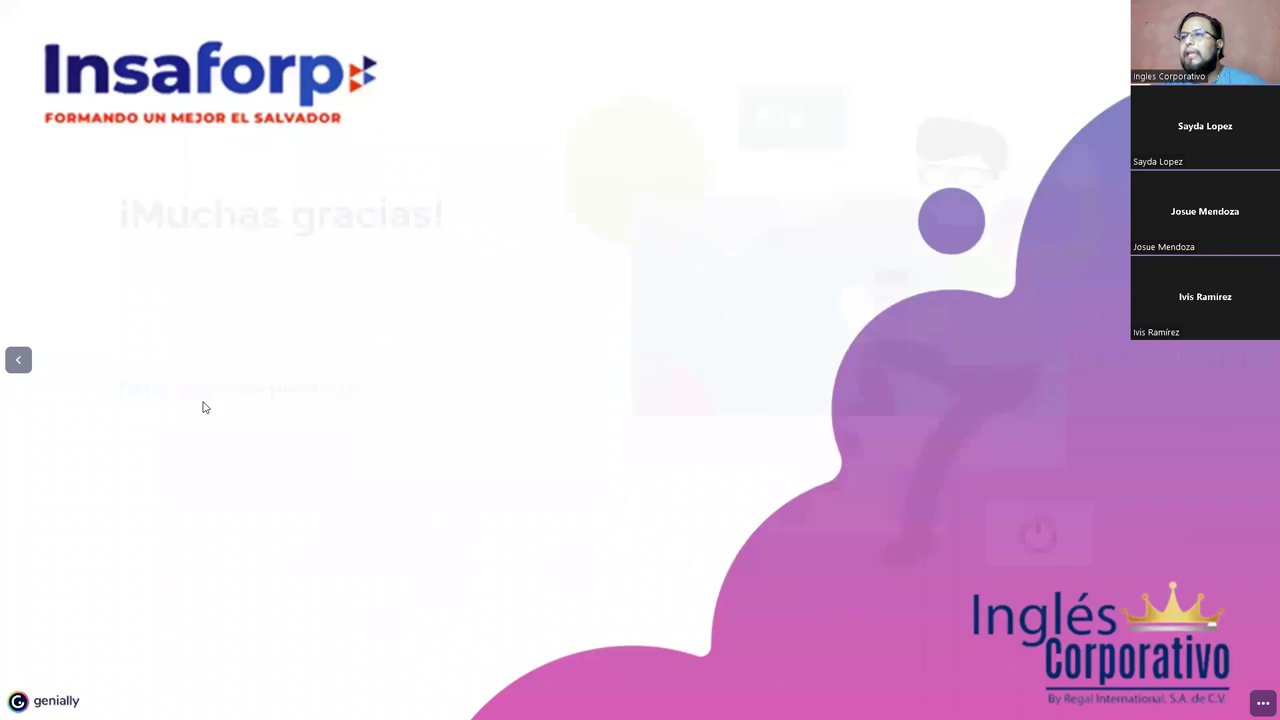